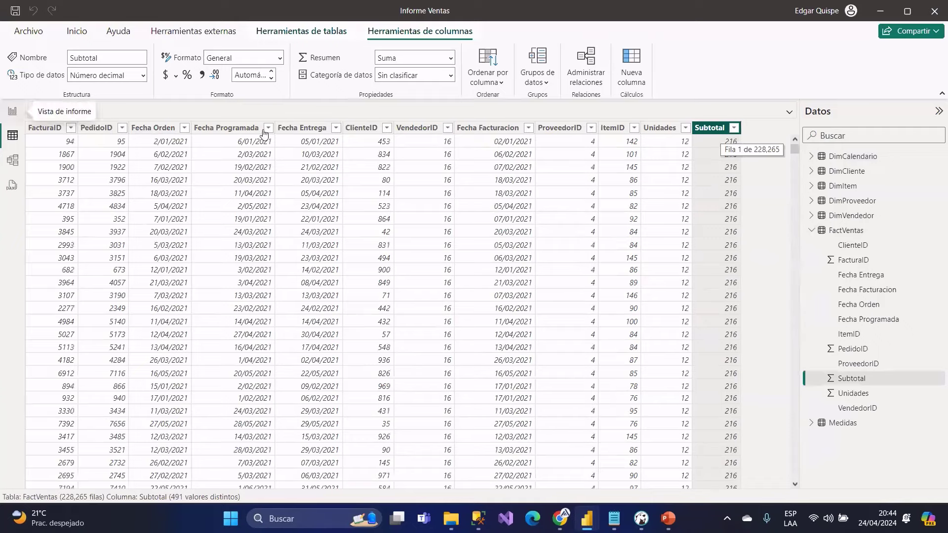
- Insert an empty card visual on Página 1 of the report and place it in the upper half of the canvas
click(12, 110)
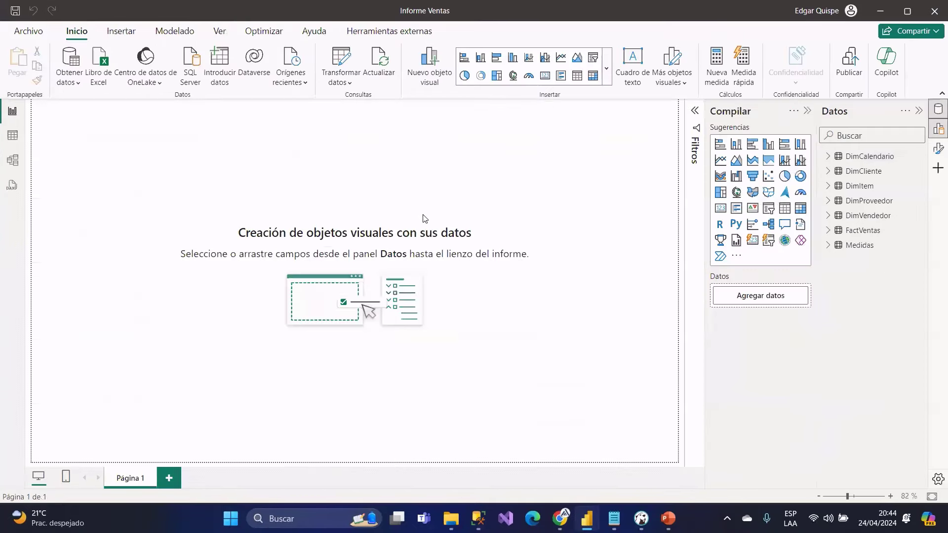
click(544, 75)
drag(451, 297, 525, 234)
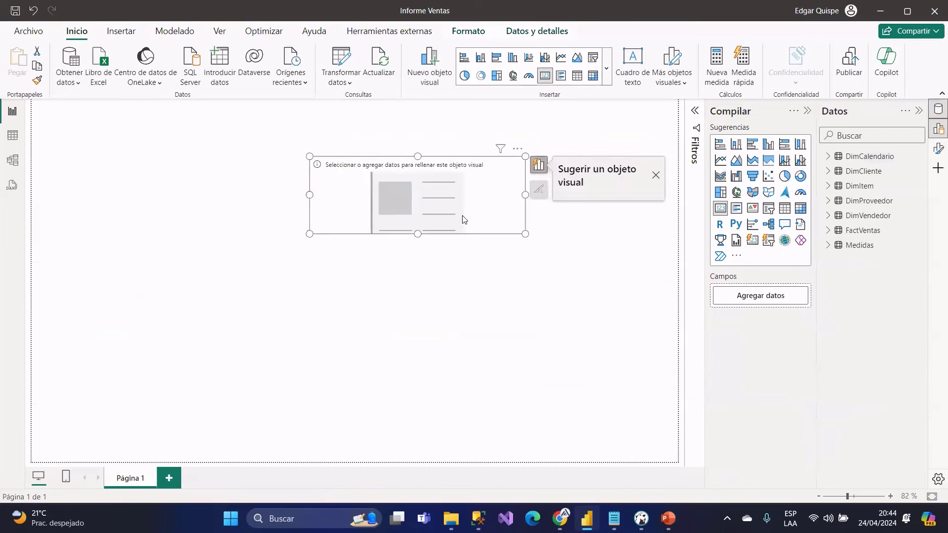
drag(464, 221, 389, 233)
- Create the measure Total Ventas = SUM(FactVentas[Subtotal]) in the Medidas table
click(846, 246)
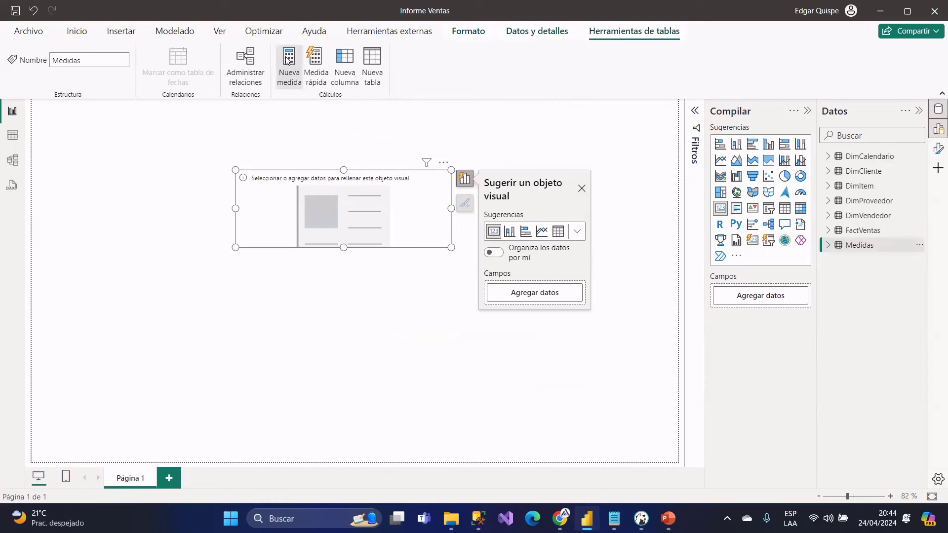
click(289, 61)
ctrl+scroll(153, 107, up, 3)
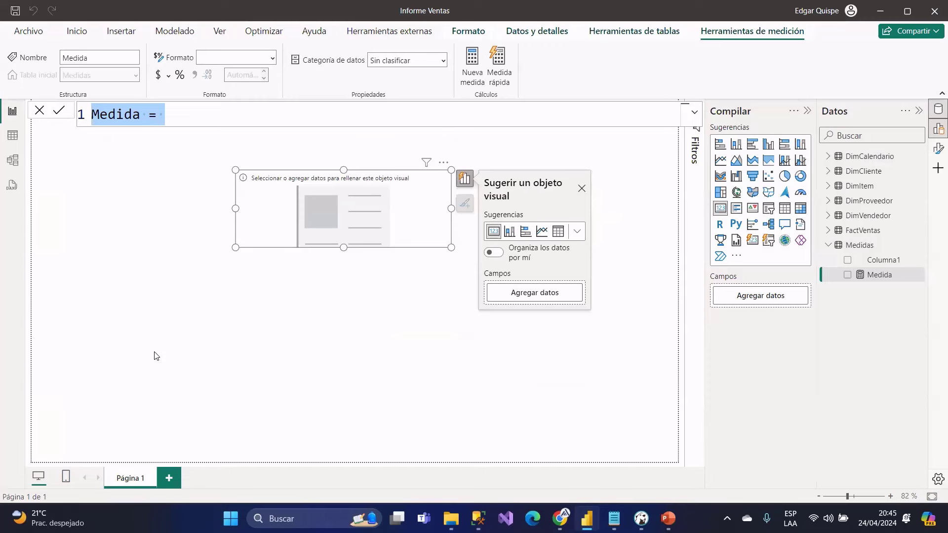
text(Total Ventas =)
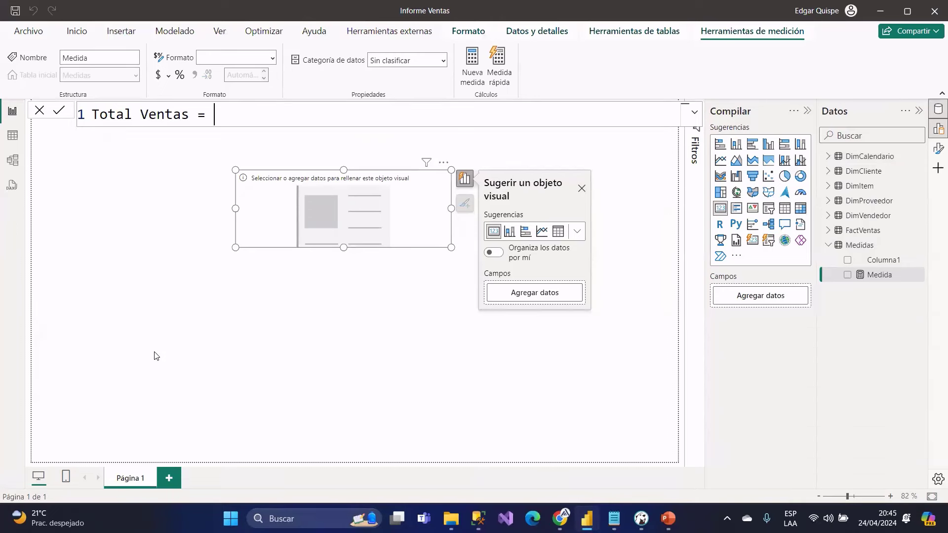
text(sum)
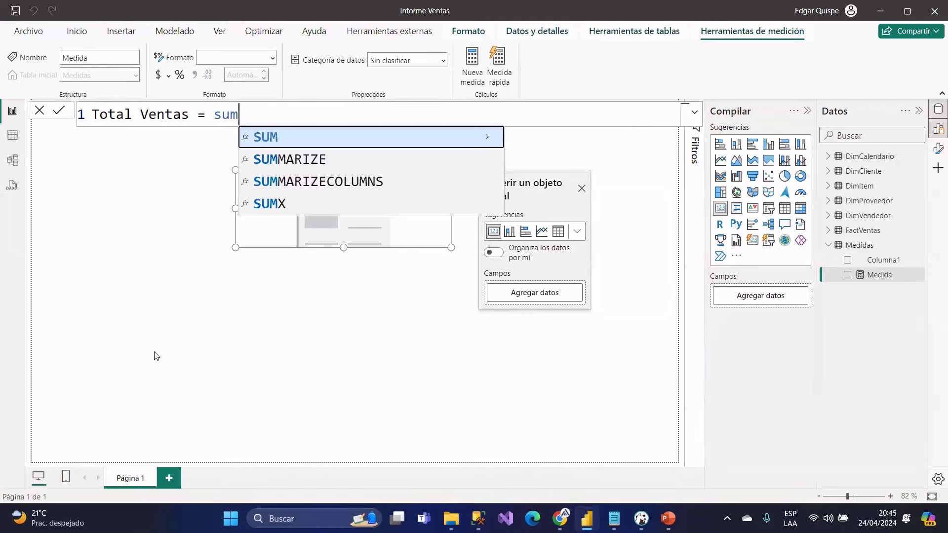
key(Tab)
text(sub)
key(Tab)
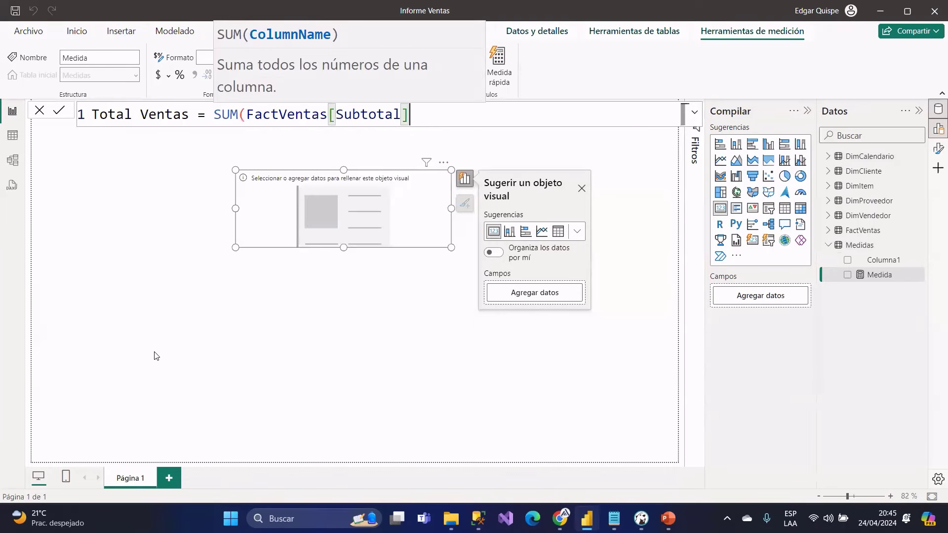
text())
key(Return)
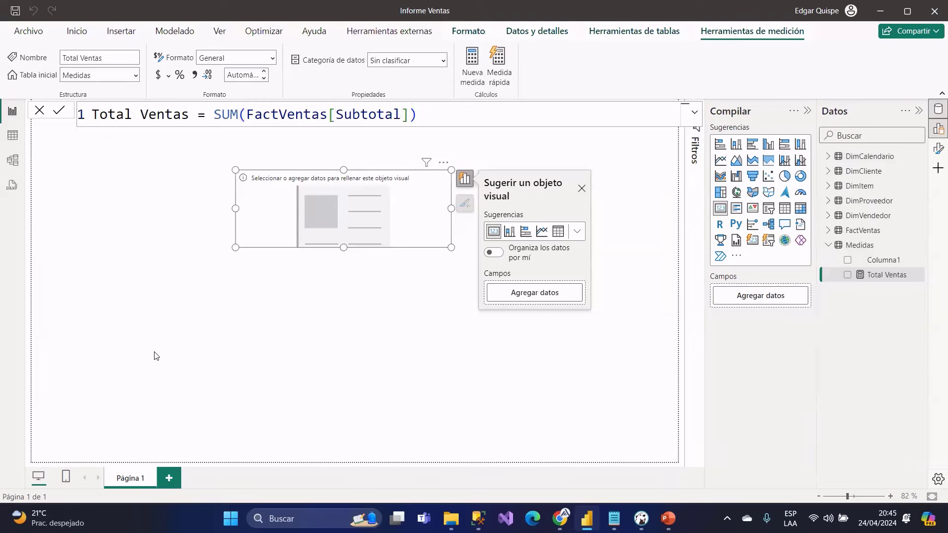
- Show the Total Ventas measure in the empty card and enlarge the card slightly
click(847, 274)
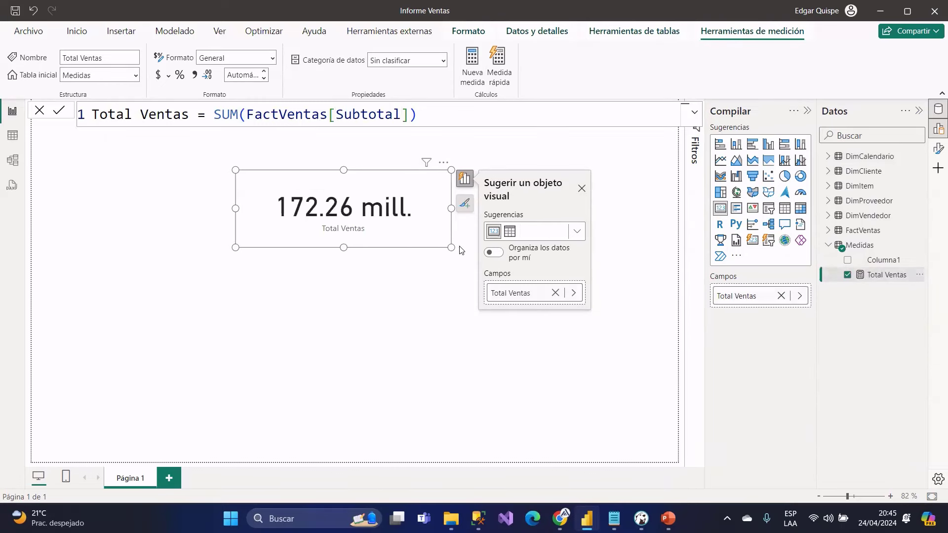
drag(451, 247, 486, 256)
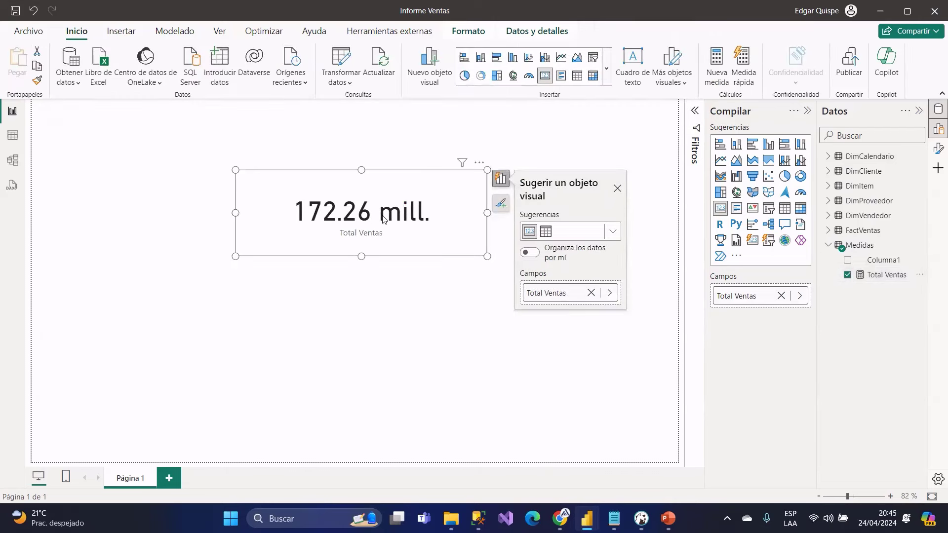
- Examine the Subtotal column of the FactVentas table in the table view
click(12, 137)
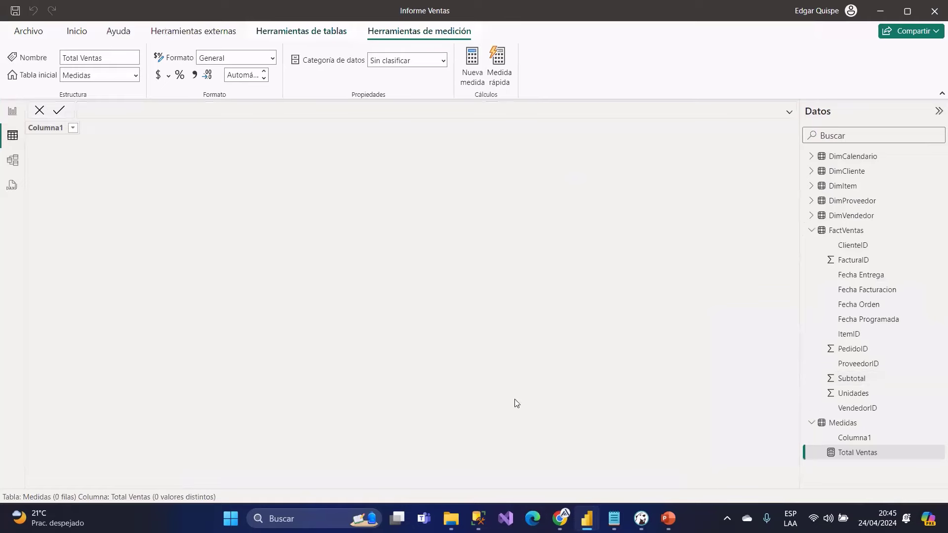
click(844, 231)
click(713, 128)
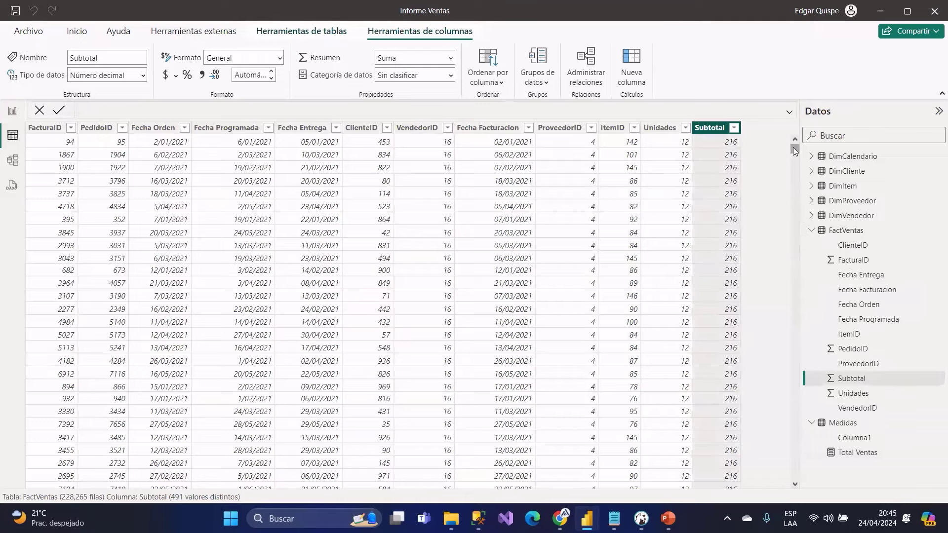
mouse_move(794, 150)
mouse_down()
mouse_move(789, 495)
mouse_move(796, 138)
mouse_up()
- Filter the FactVentas table to ItemID 1 only and check the filtered rows through to the last one
click(633, 128)
click(657, 234)
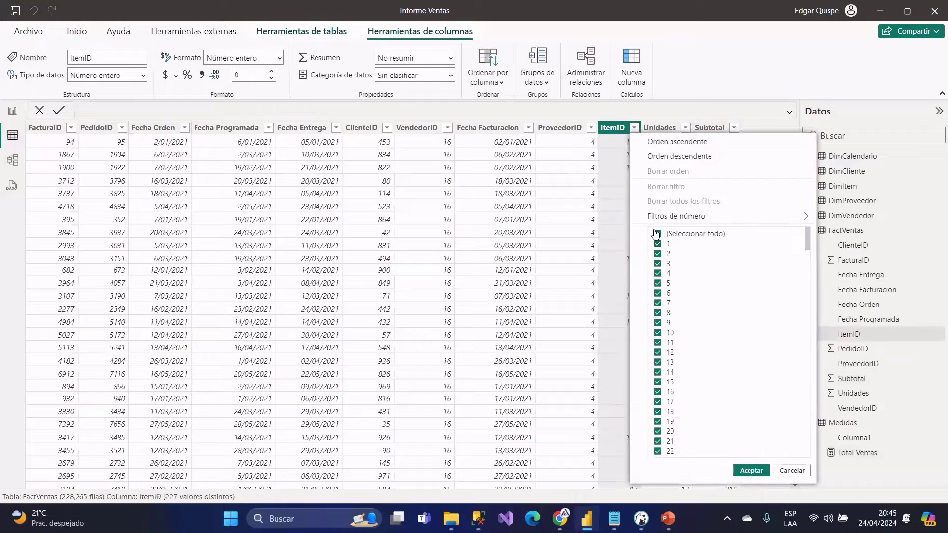
click(657, 243)
click(751, 470)
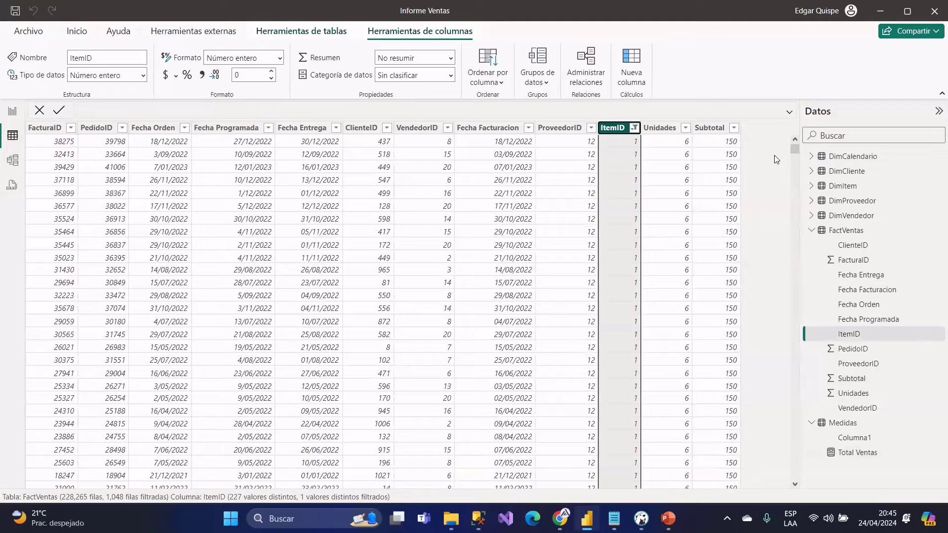
drag(794, 148, 765, 511)
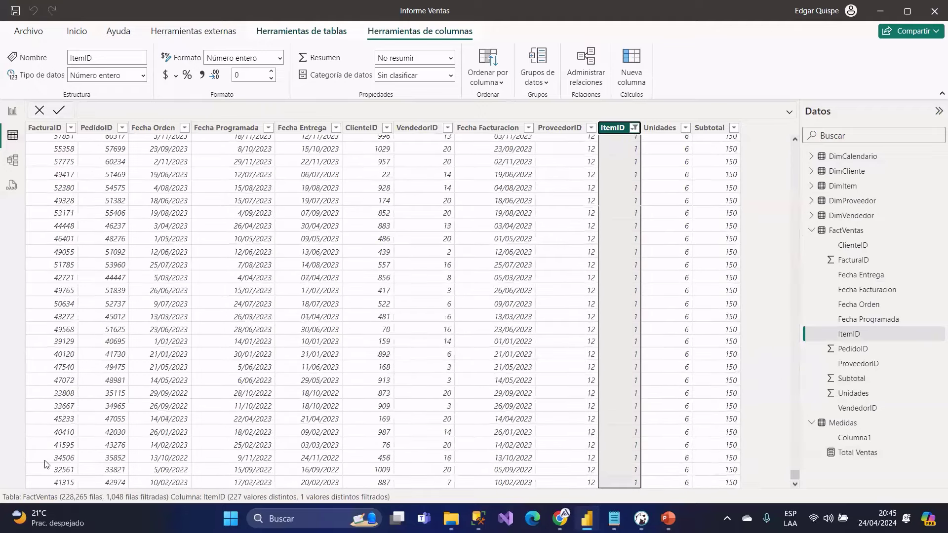
click(126, 500)
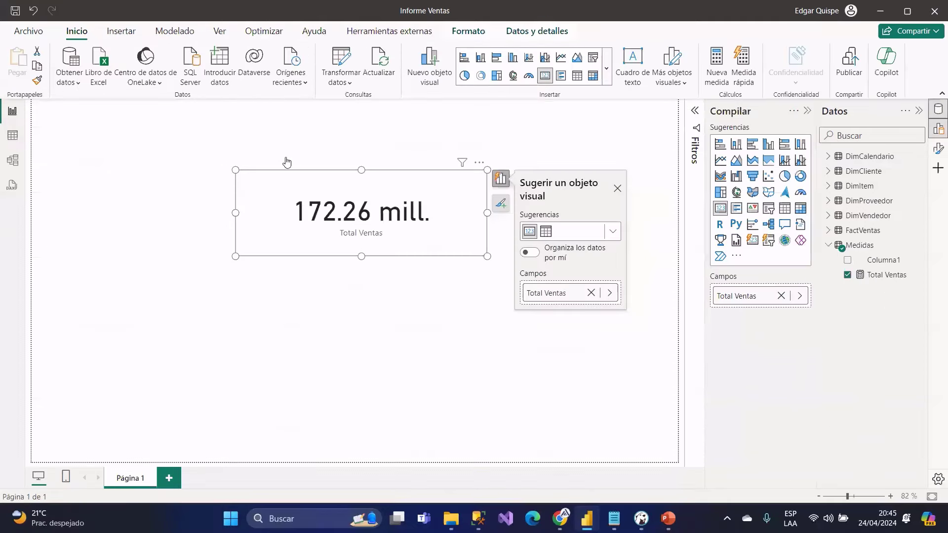
- Move the Total Ventas card lower on the report page and add the measure Total Filas = COUNTROWS(FactVentas) to the Medidas table
click(12, 111)
drag(394, 211, 387, 301)
click(876, 275)
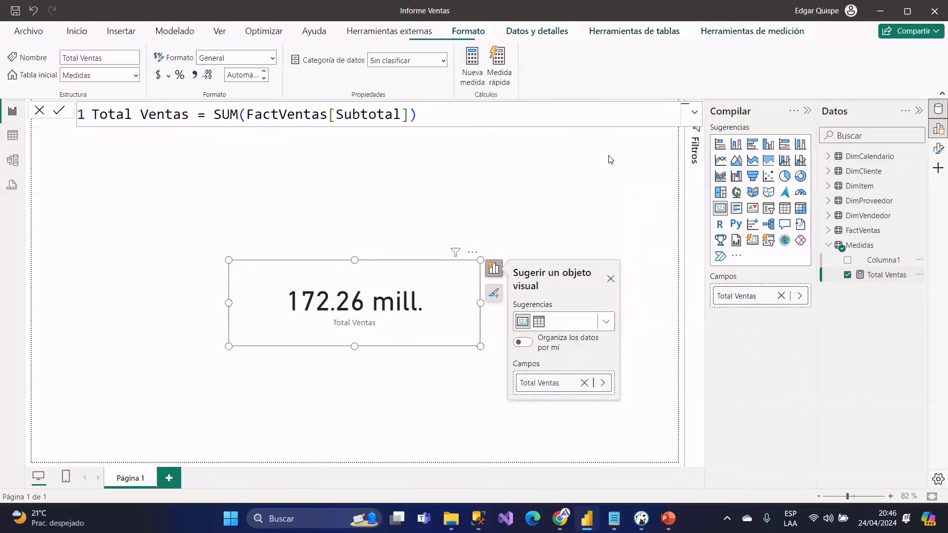
click(472, 61)
text(C)
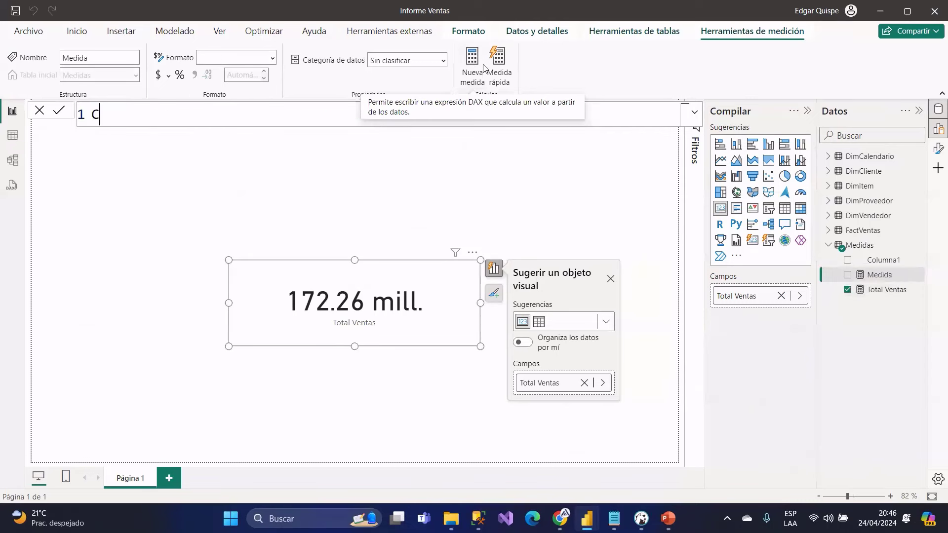
key(BackSpace)
text(Total Filas = countr)
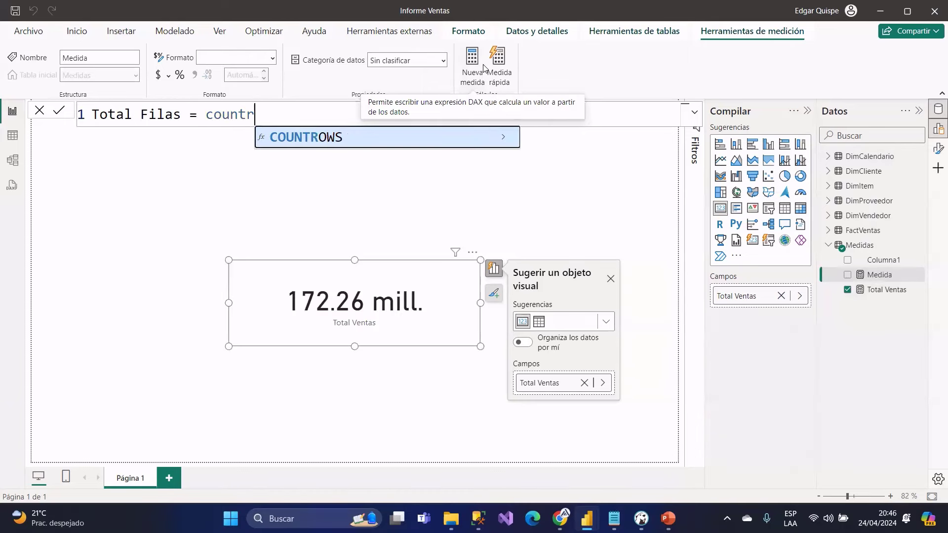
key(Tab)
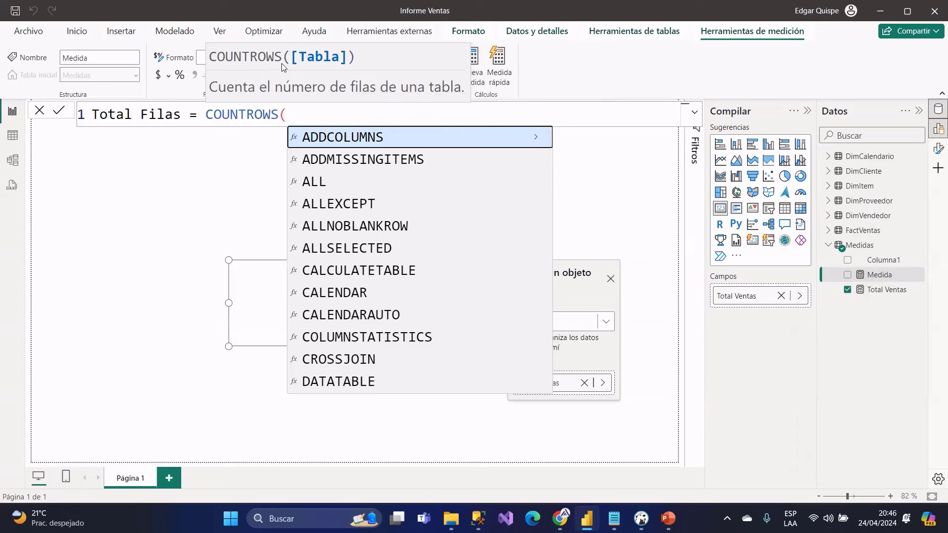
text(FactVentas)
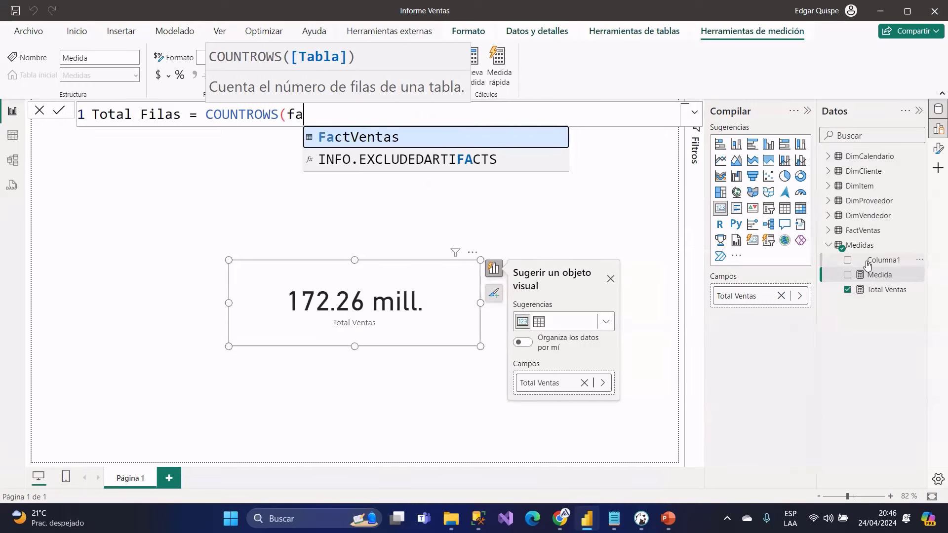
text())
key(Return)
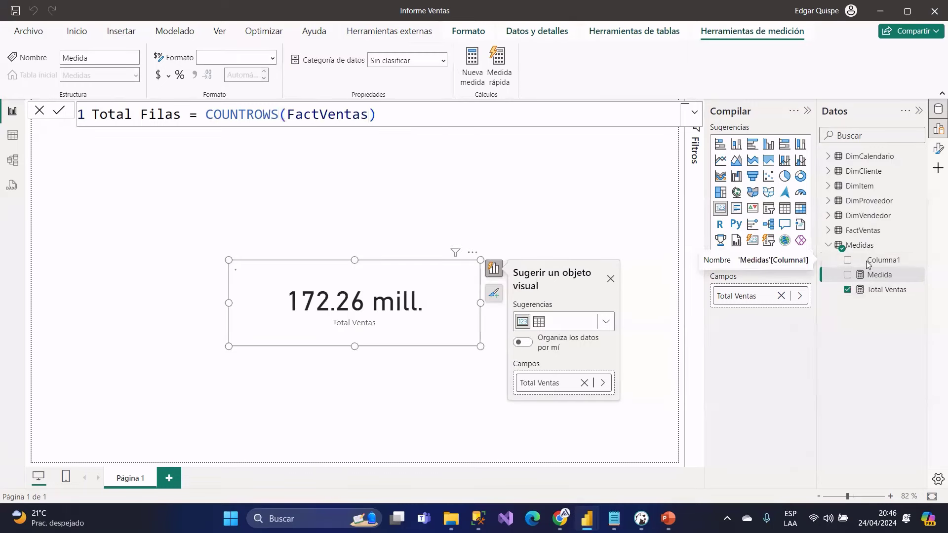
- Move the Total Ventas card back up the page and place a duplicate of it below
click(399, 228)
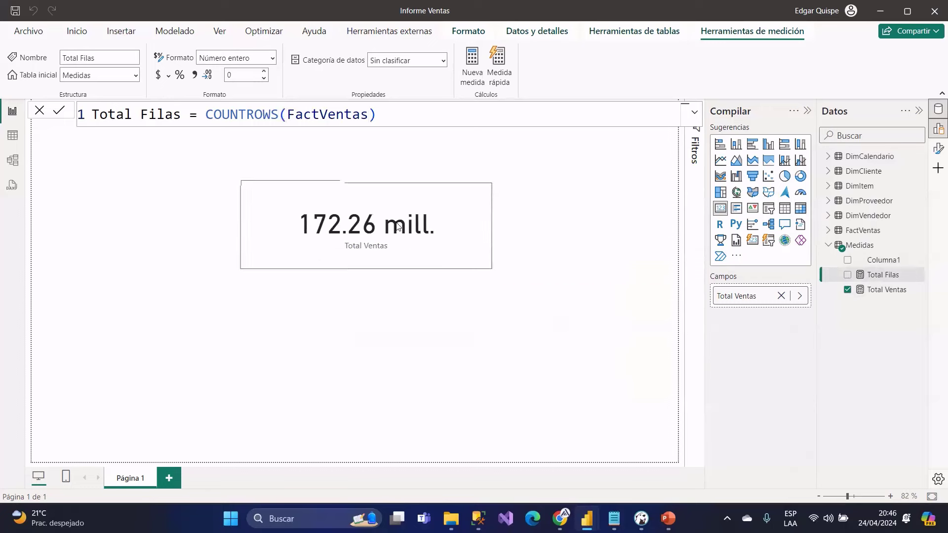
click(400, 232)
key(ctrl+c)
key(ctrl+v)
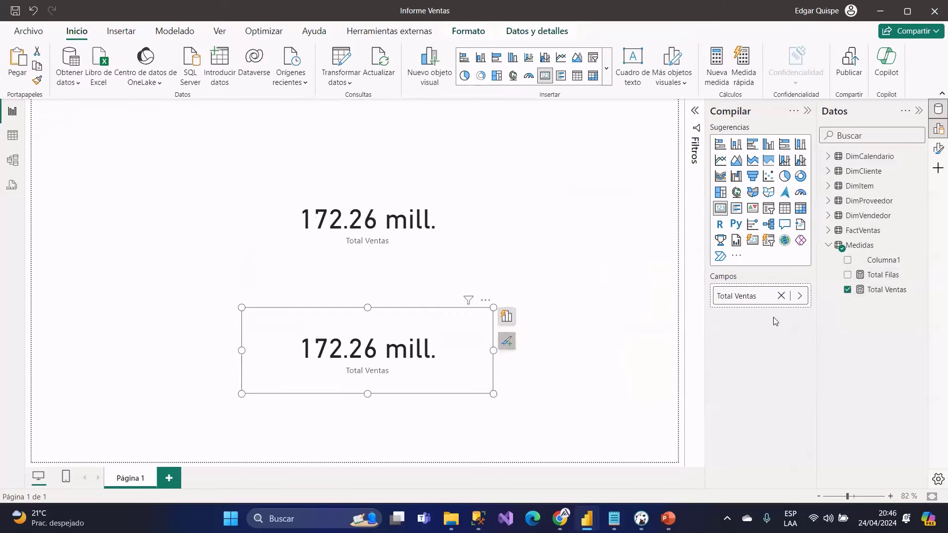
- Replace the Total Ventas field with the Total Filas measure in the duplicated card
drag(866, 275, 847, 291)
click(847, 291)
click(847, 291)
click(847, 274)
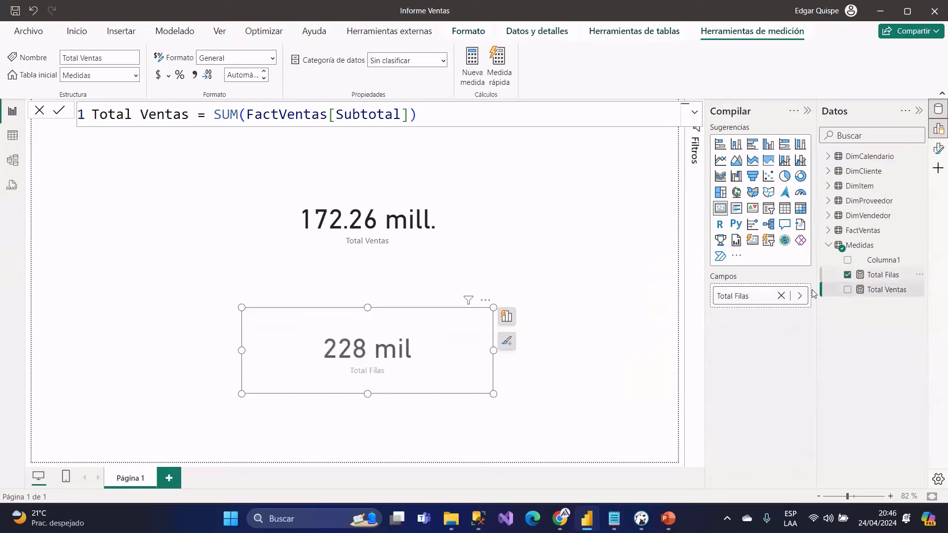
- Set the display units of the Total Filas card's callout value to Ninguno
click(380, 347)
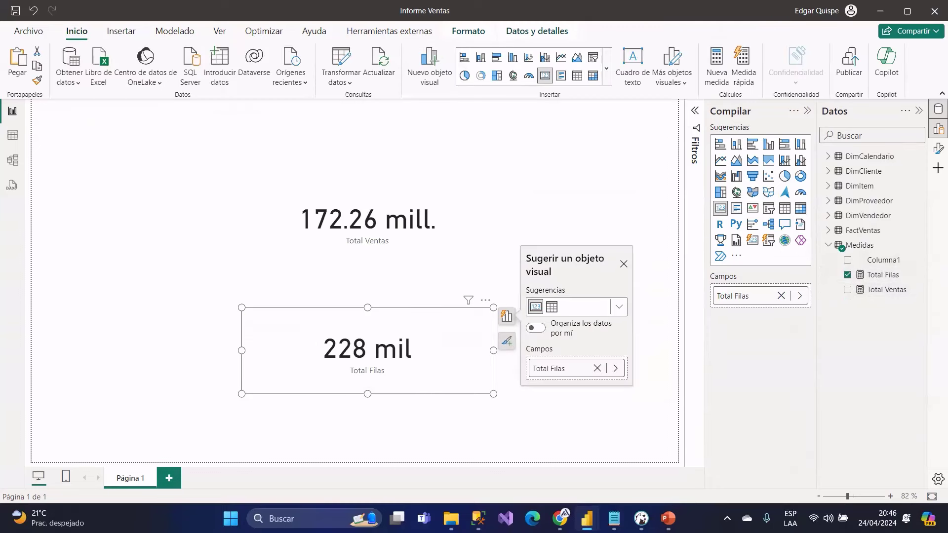
click(937, 131)
click(938, 148)
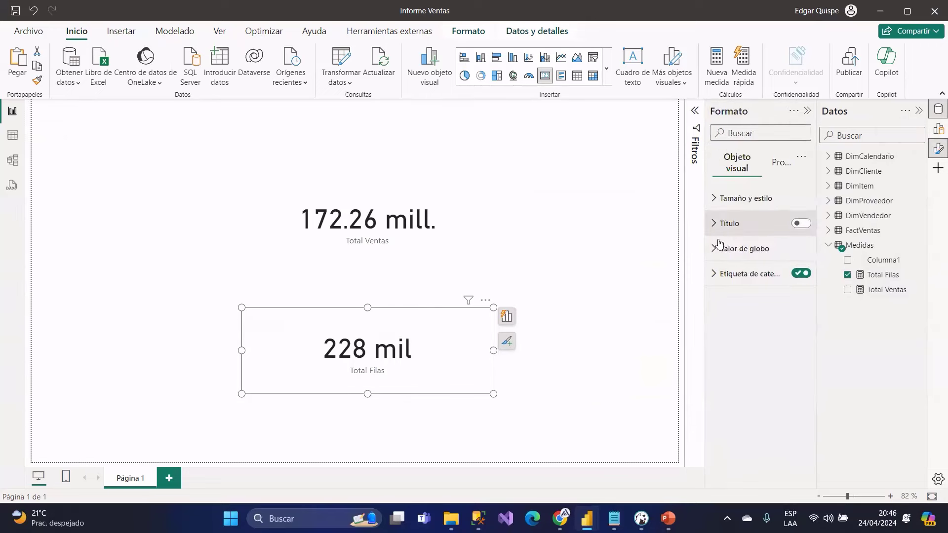
click(728, 247)
click(727, 247)
click(736, 274)
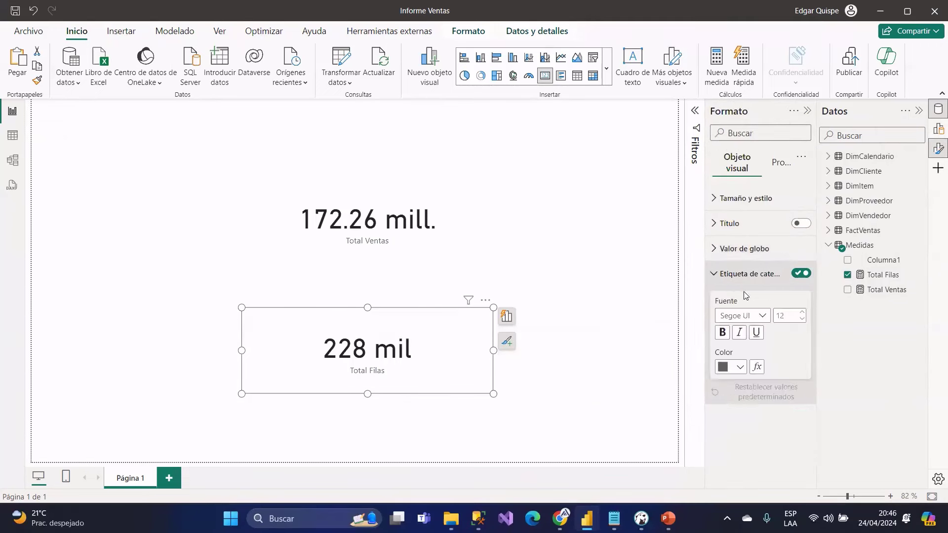
click(732, 249)
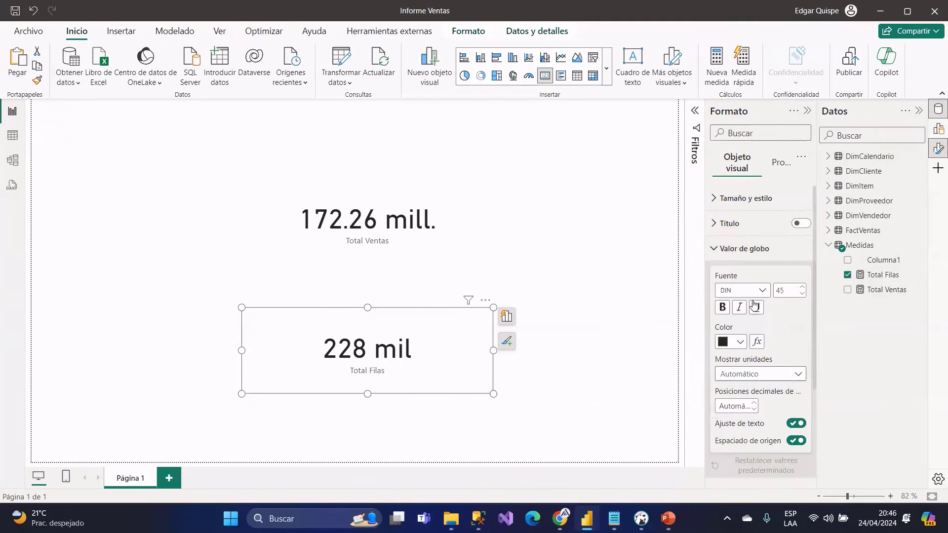
click(760, 374)
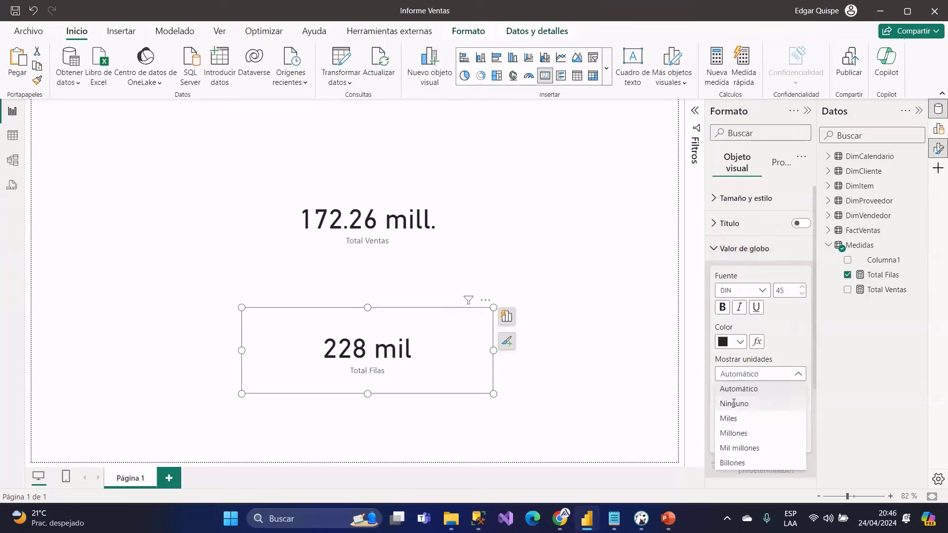
click(766, 404)
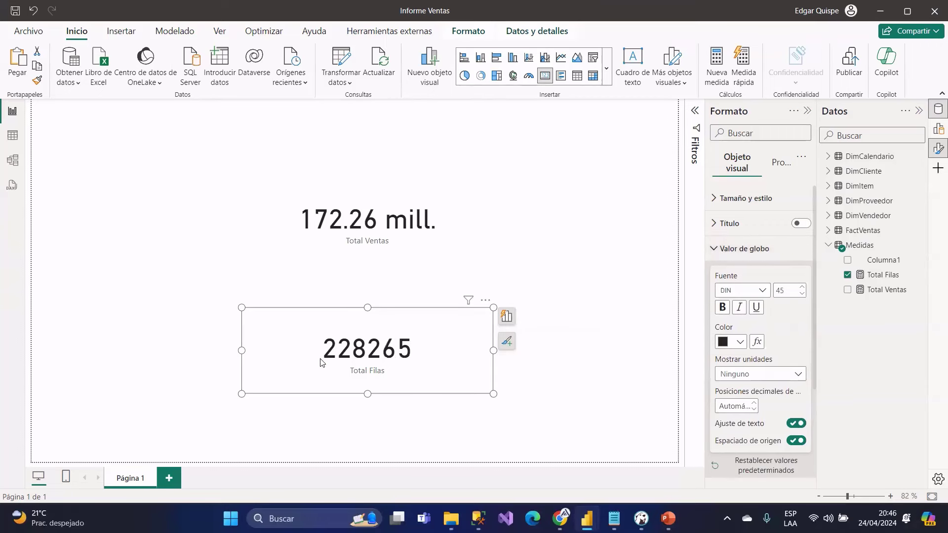
drag(136, 144, 575, 422)
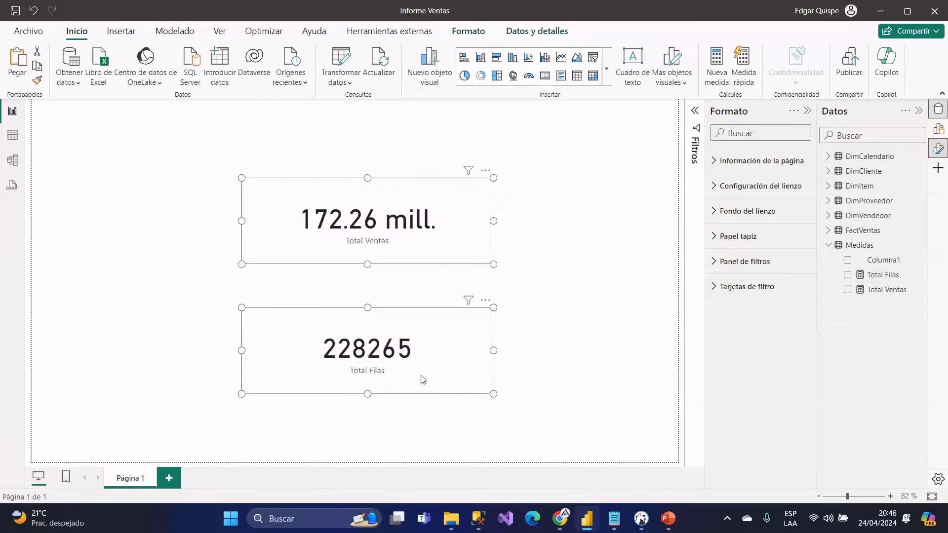
click(371, 366)
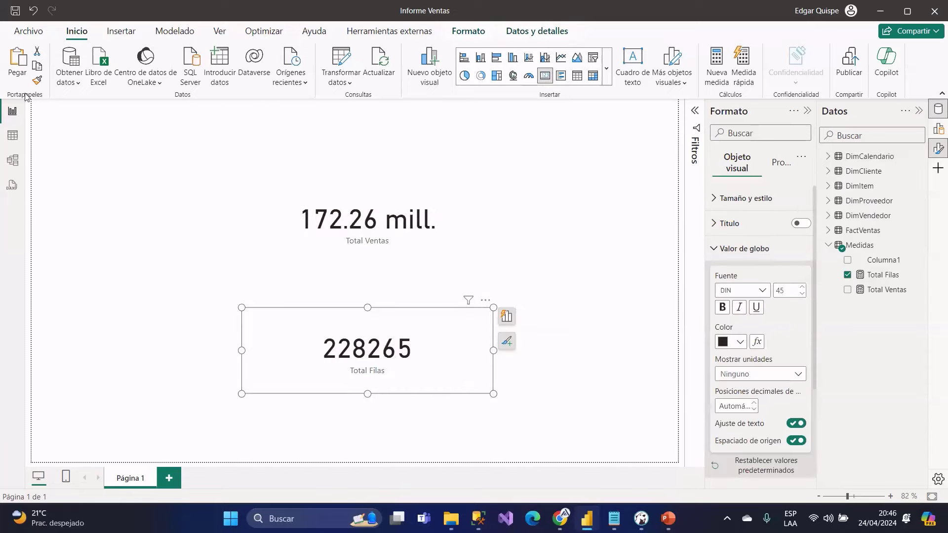
- Show the FactVentas table's data and clear the filter on its ItemID column
click(12, 135)
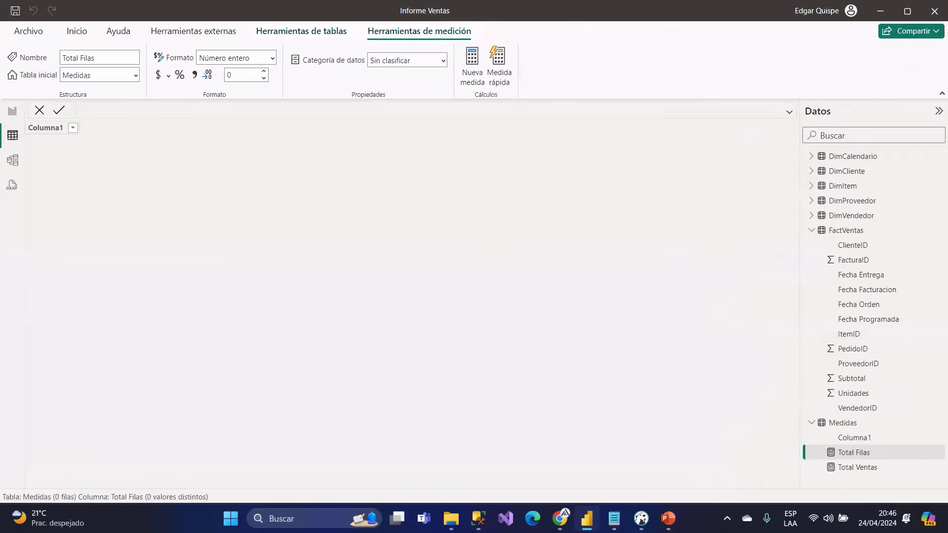
click(820, 232)
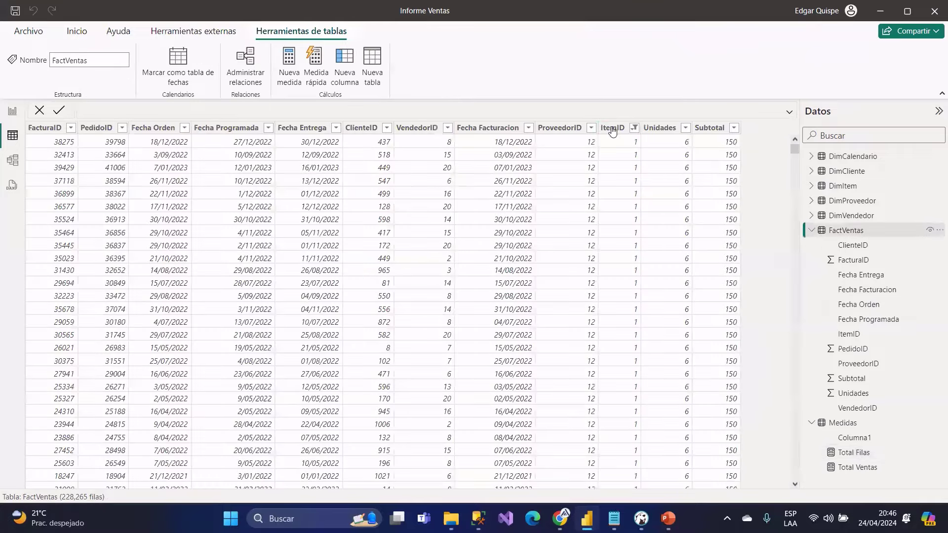
click(633, 127)
click(666, 187)
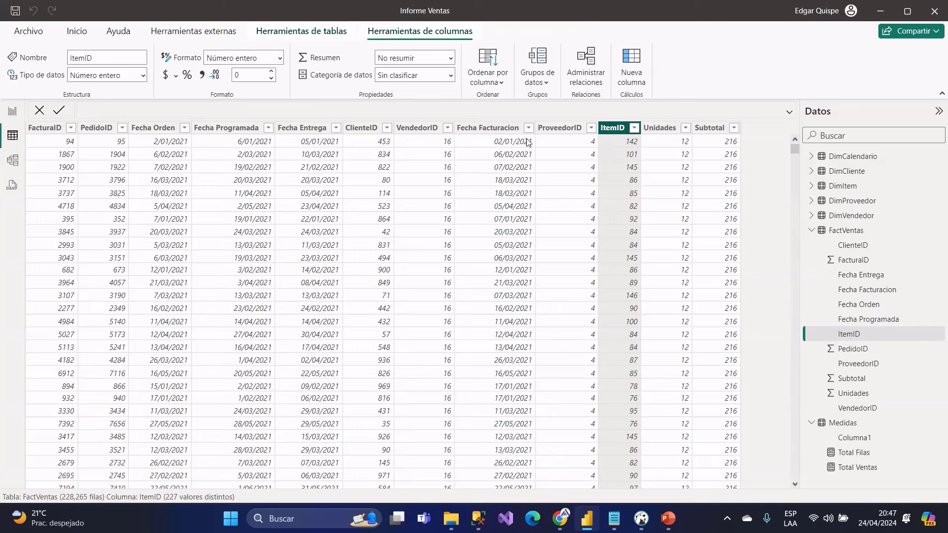
- Filter the FactVentas rows to ItemID 1 and review the Subtotal column of the filtered rows
click(634, 128)
click(658, 234)
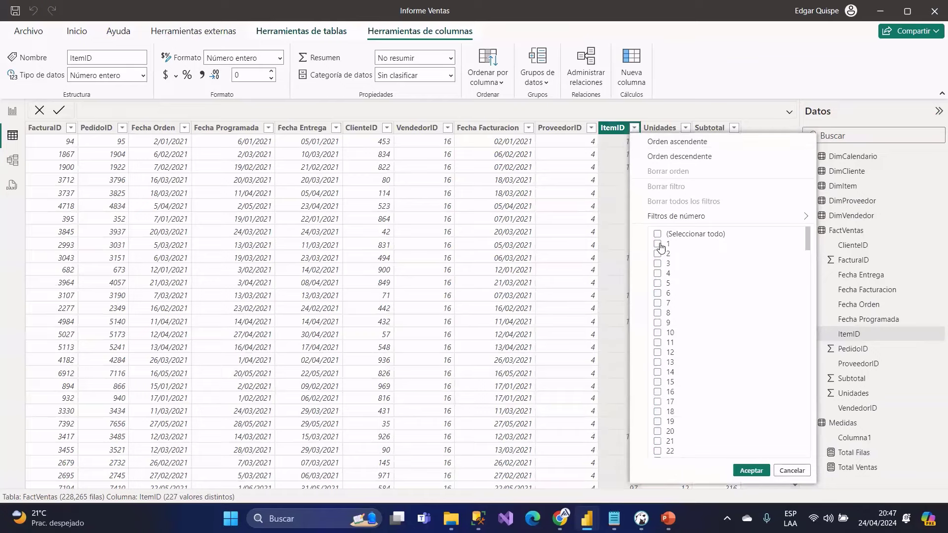
click(659, 245)
click(751, 470)
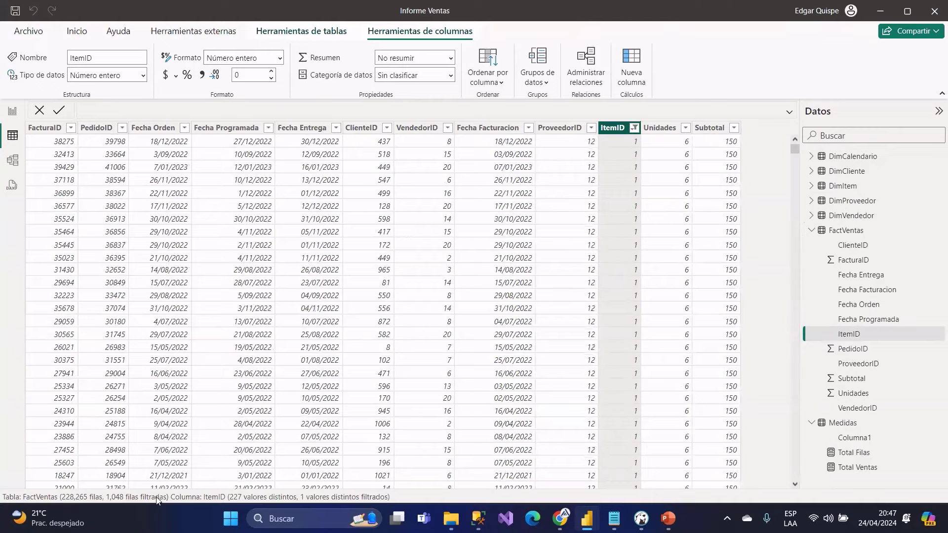
click(710, 130)
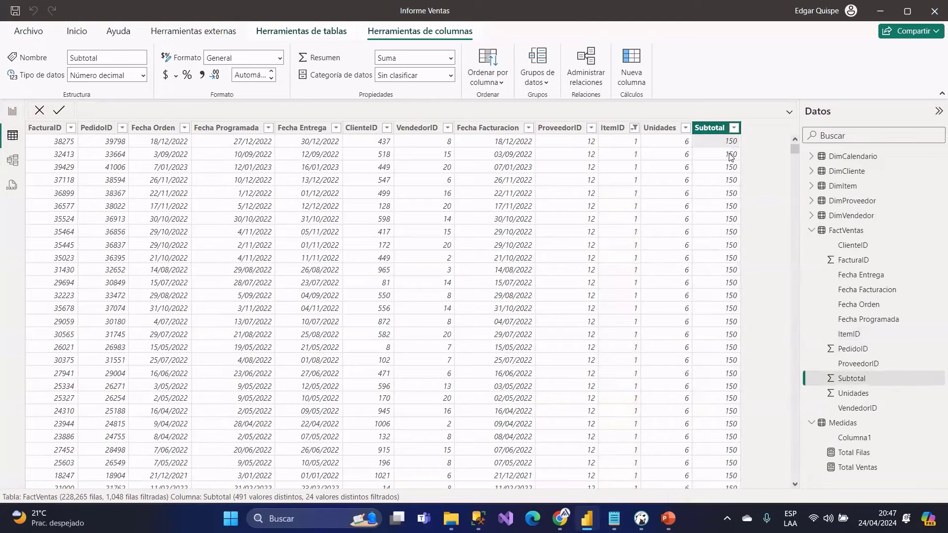
scroll(796, 203, down, 1)
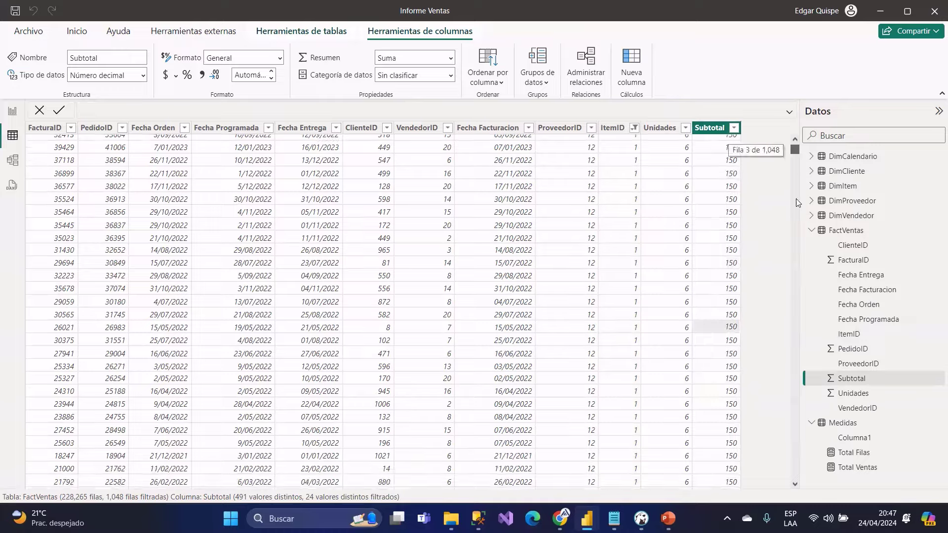
drag(796, 198, 798, 150)
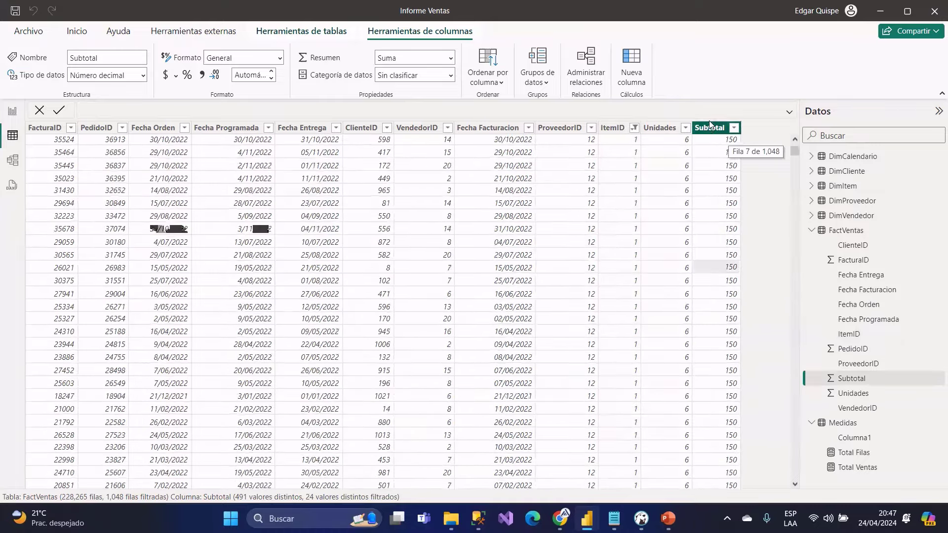
click(711, 126)
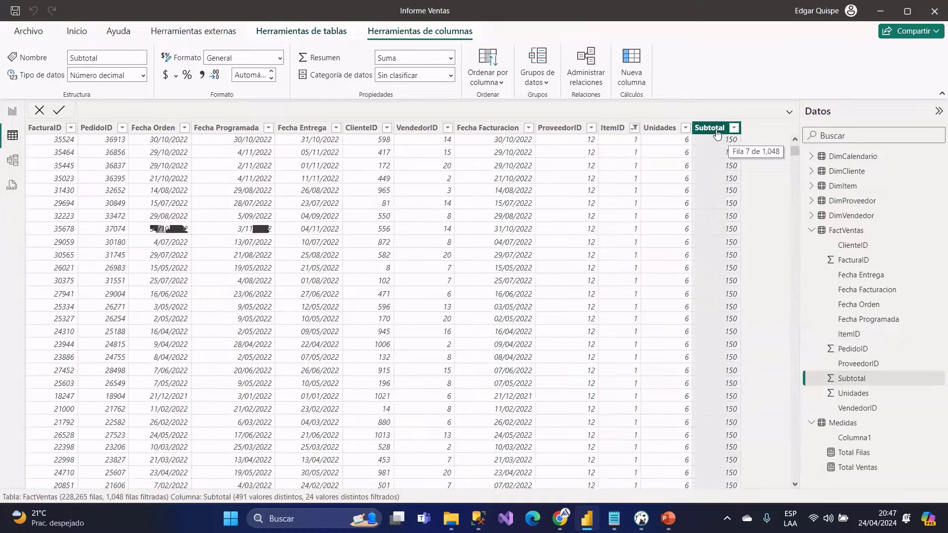
- Return to the report page and move the Total Ventas and Total Filas cards together toward the upper right
click(12, 111)
drag(177, 149, 622, 459)
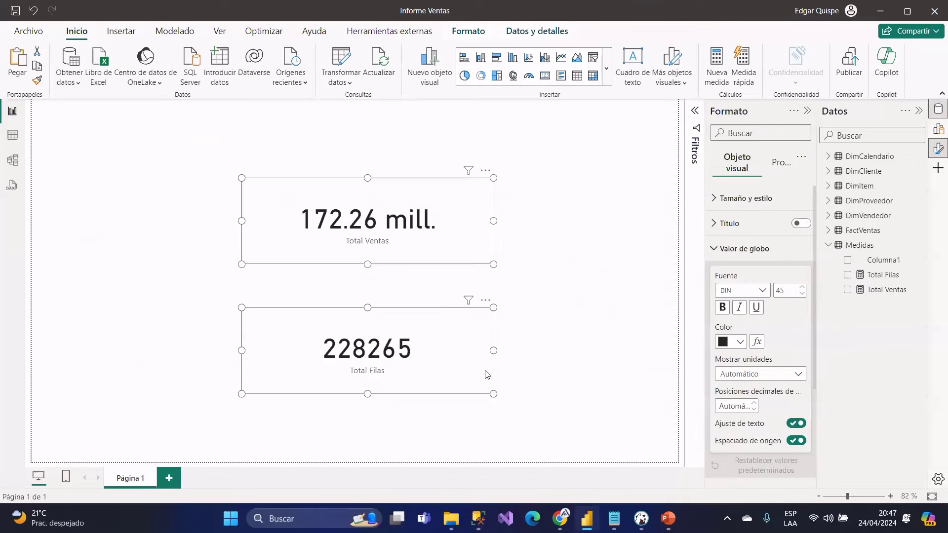
drag(546, 423, 208, 156)
drag(325, 261, 427, 241)
click(265, 253)
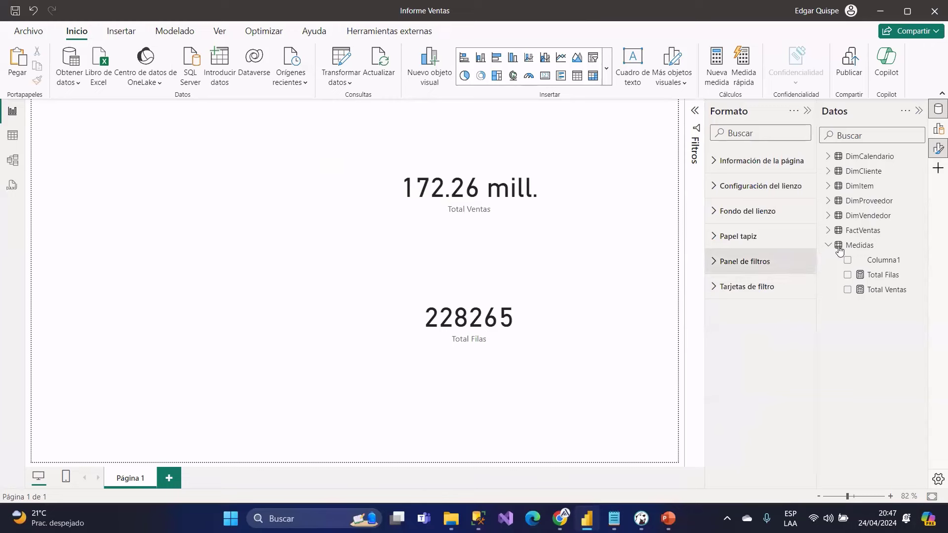
- Add a slicer for FactVentas' ItemID in the empty area left of the cards and set its style to Menú desplegable
click(828, 230)
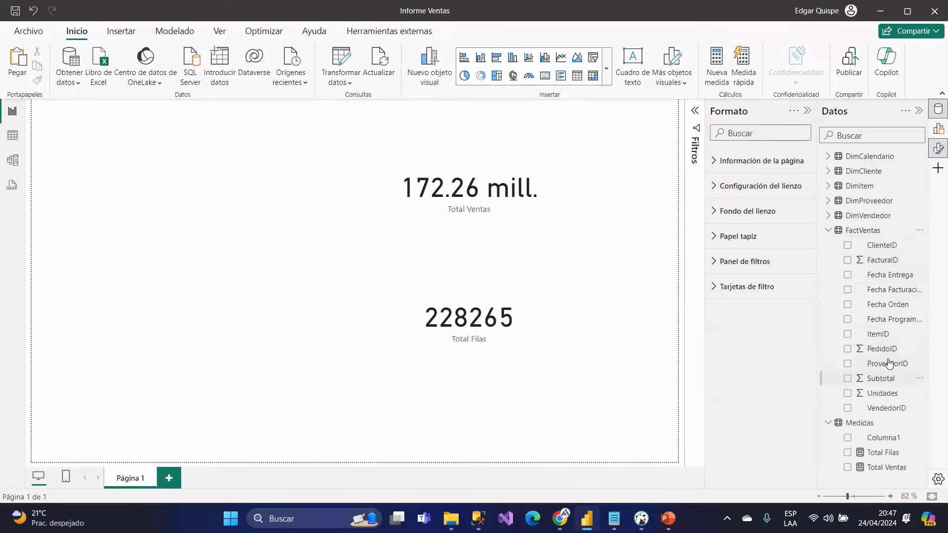
drag(878, 334, 78, 131)
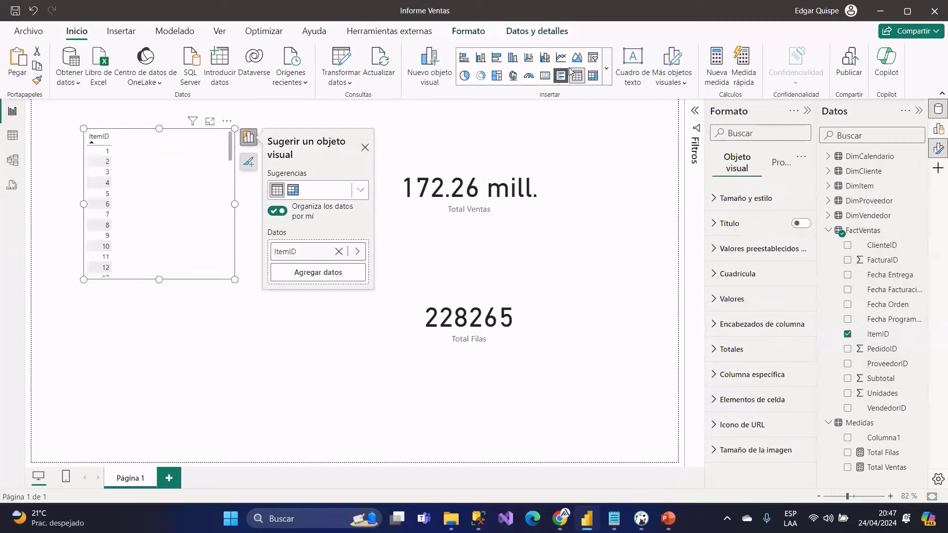
click(592, 58)
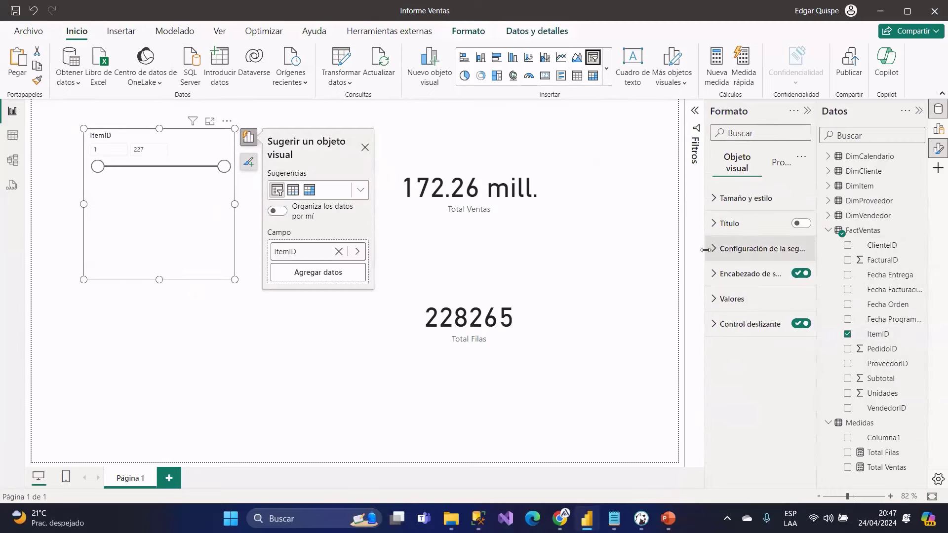
click(724, 251)
click(751, 310)
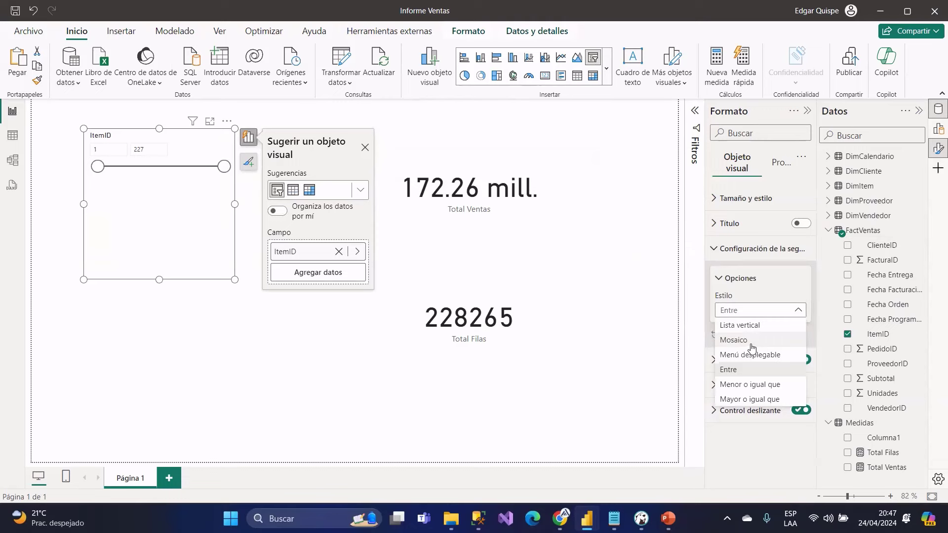
click(748, 354)
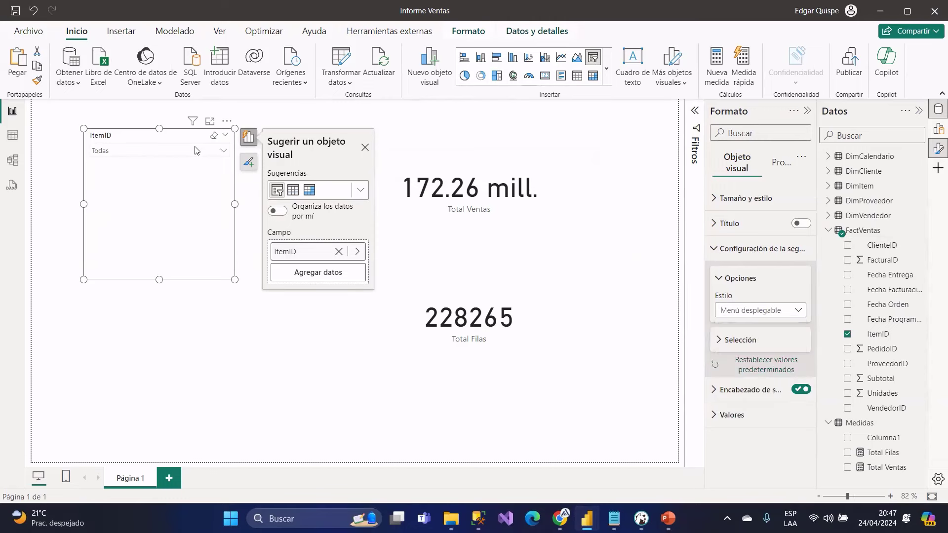
- Select item 1 in the ItemID slicer and shrink the slicer
click(170, 151)
click(97, 164)
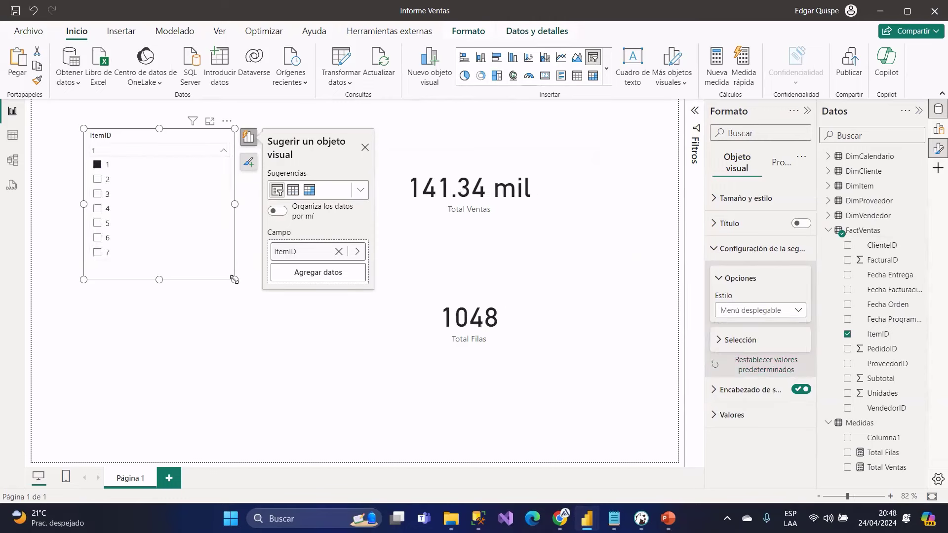
click(234, 280)
click(170, 250)
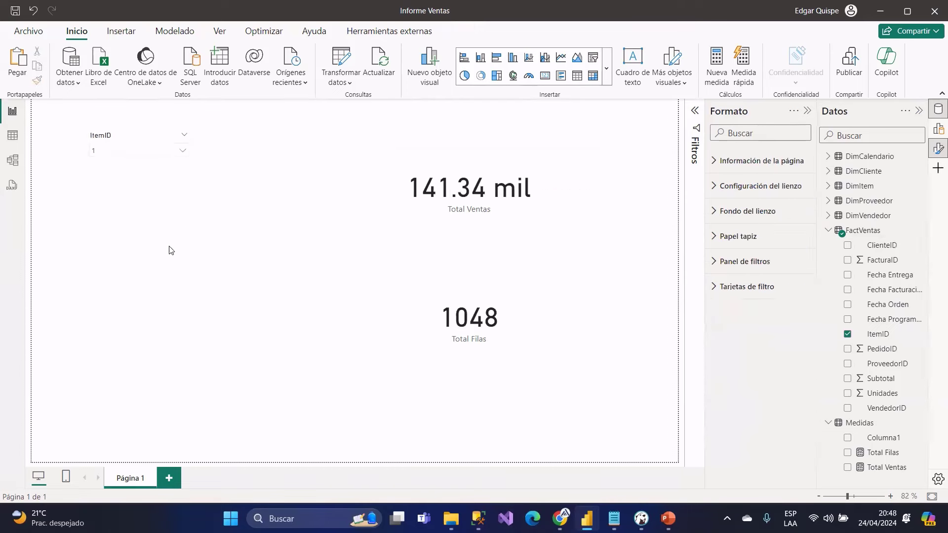
- Set the Total Ventas card's display units to Ninguno with 0 decimal places, and move both cards up, closer together
click(464, 192)
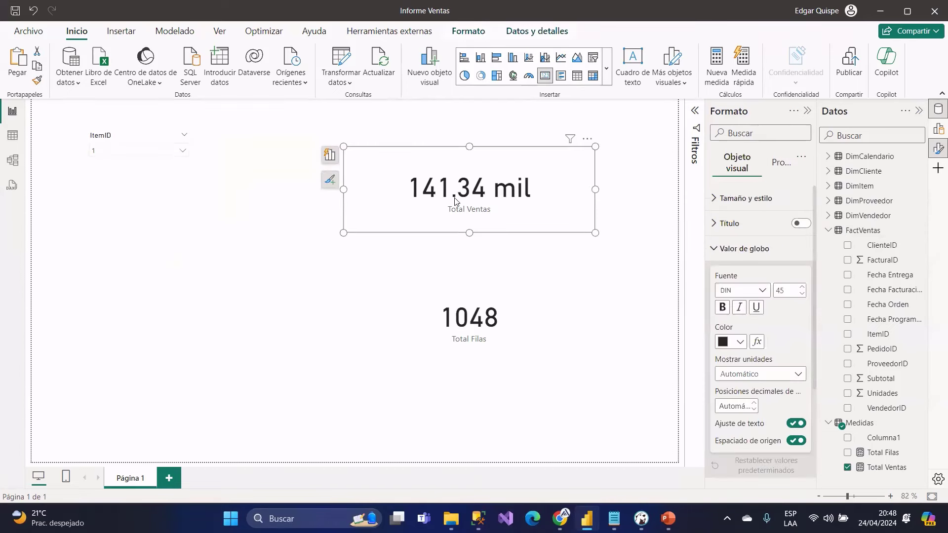
click(761, 376)
click(745, 404)
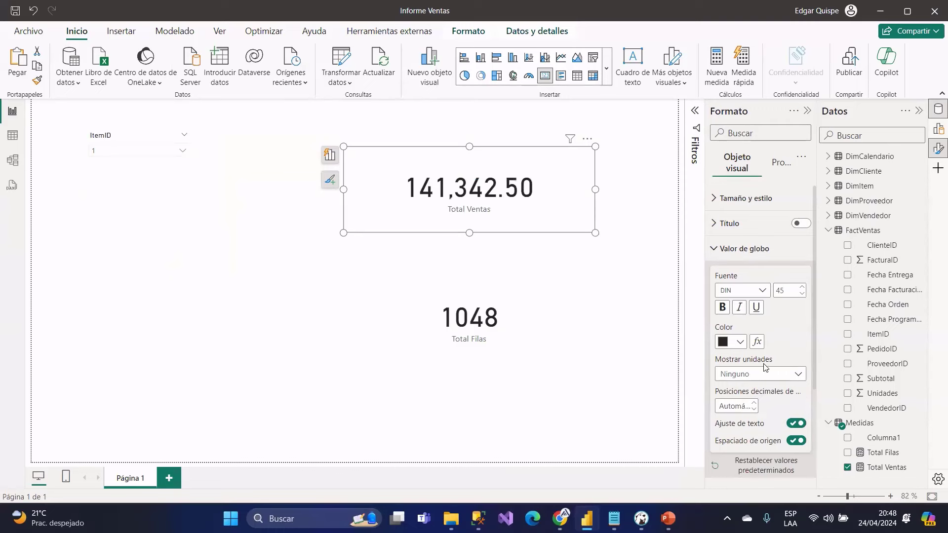
click(735, 405)
text(0)
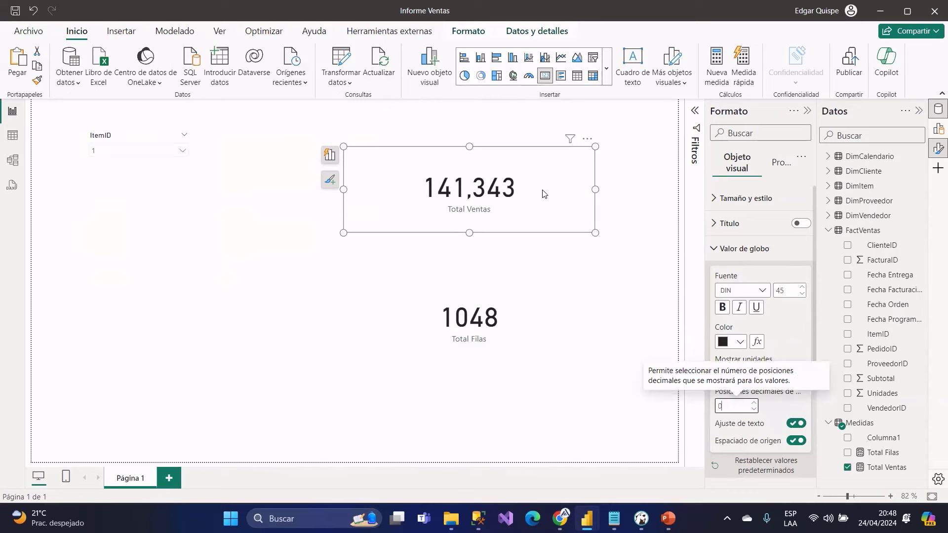
drag(467, 193, 455, 183)
drag(470, 328, 459, 289)
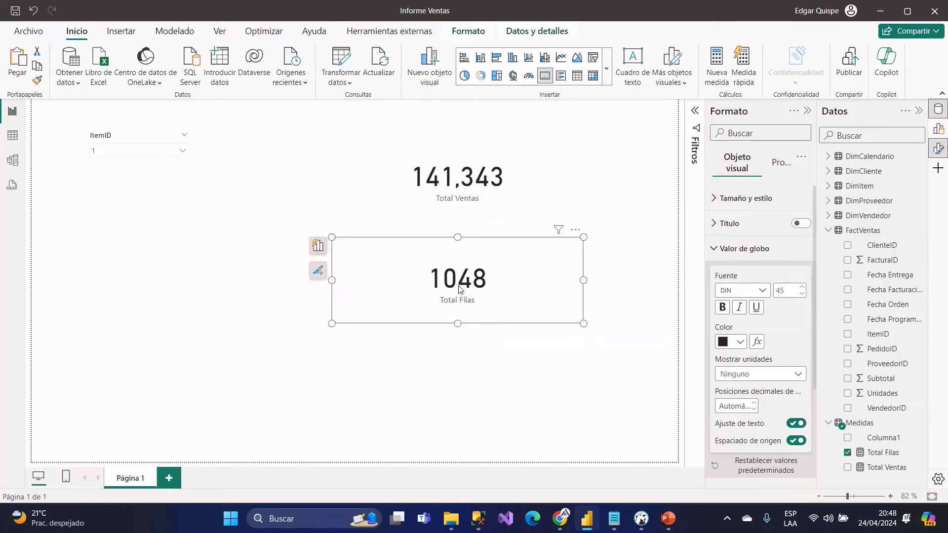
- Check the filtered row count in the FactVentas data, then shorten the ItemID slicer and move it lower beside the cards
click(12, 135)
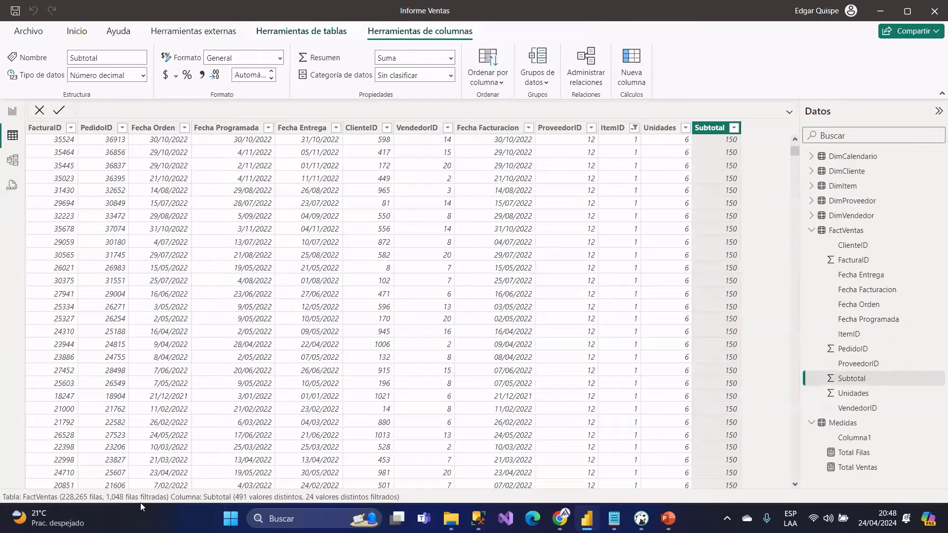
click(13, 111)
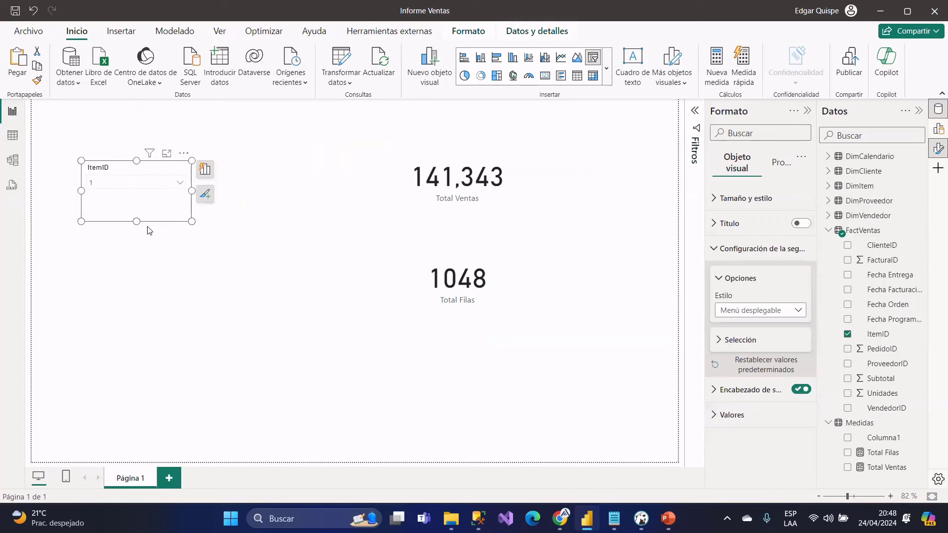
drag(137, 220, 179, 232)
click(464, 194)
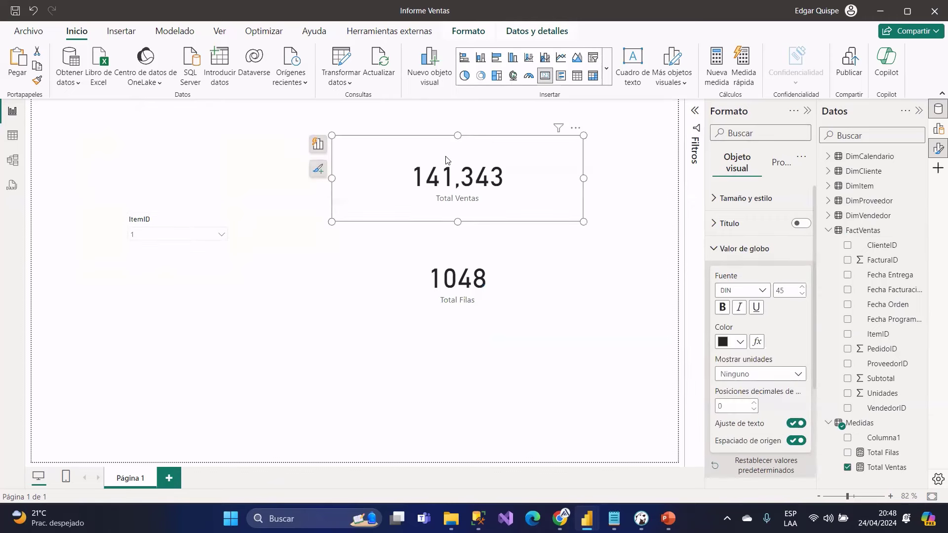
click(450, 312)
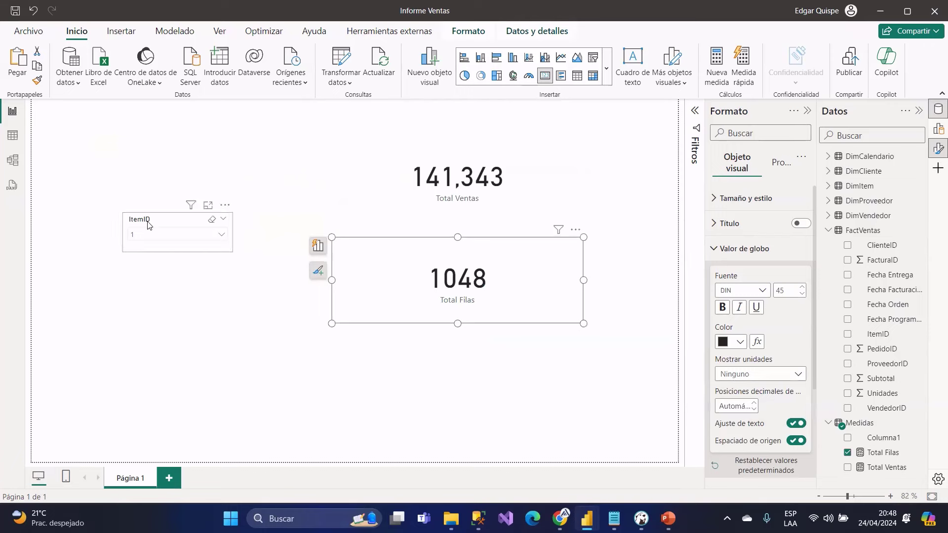
drag(148, 225, 141, 223)
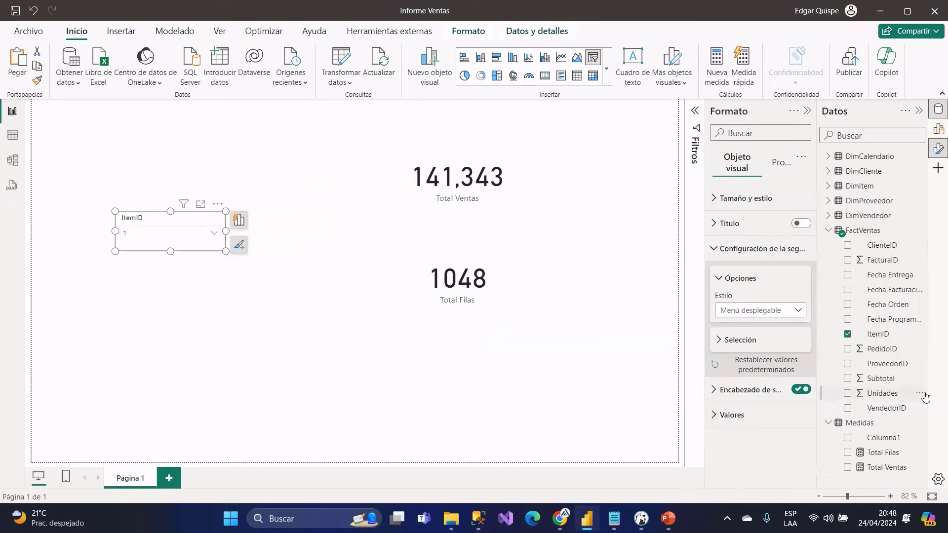
- Open the Total Filas measure and examine its COUNTROWS(FactVentas) expression alongside the ItemID slicer and the cards
click(881, 452)
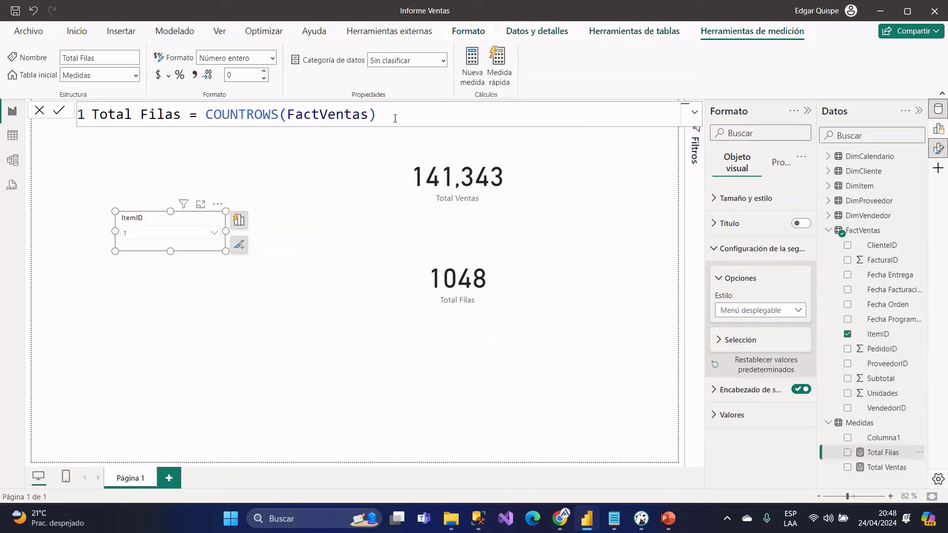
drag(395, 119, 92, 115)
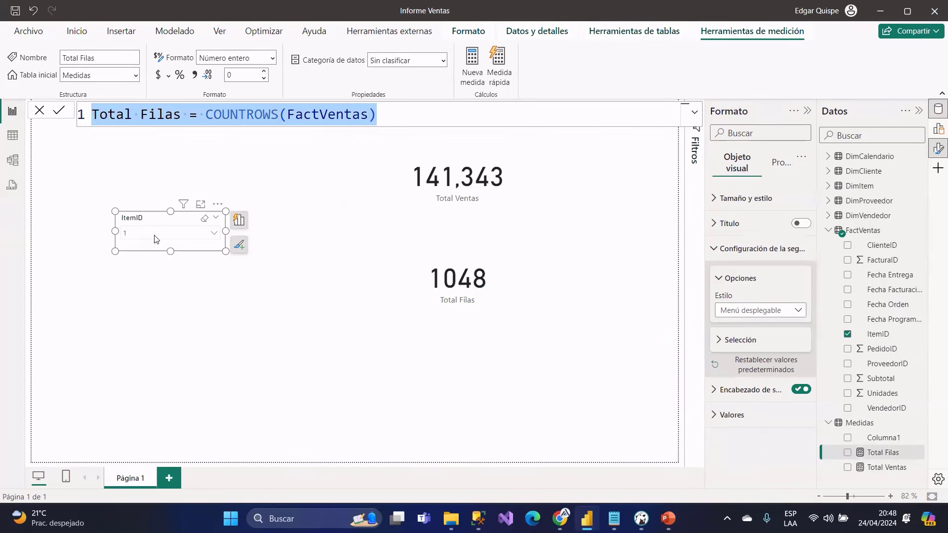
drag(396, 119, 205, 119)
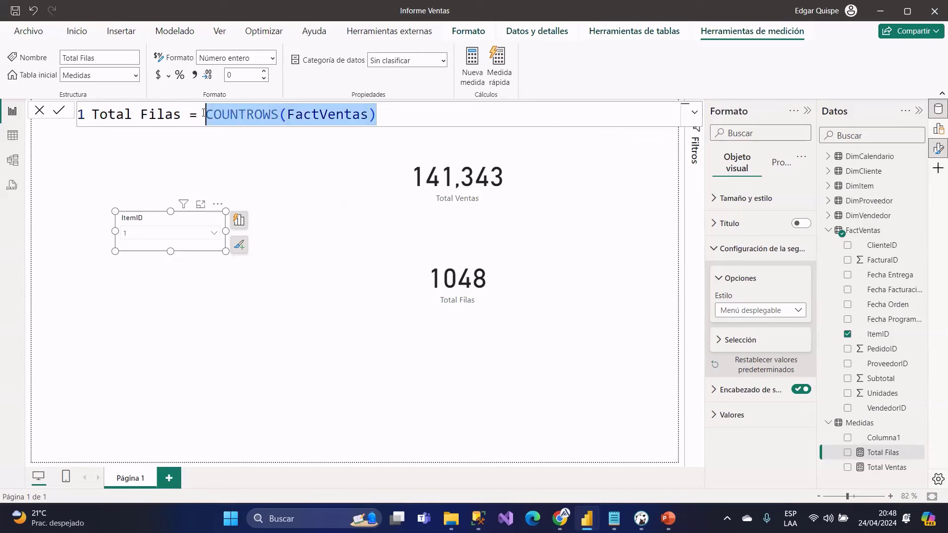
click(394, 119)
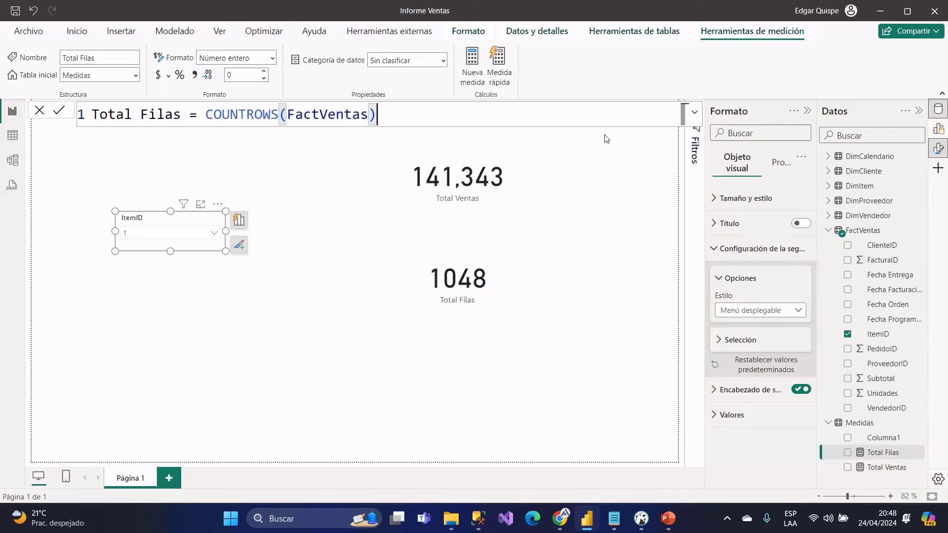
drag(383, 118, 209, 117)
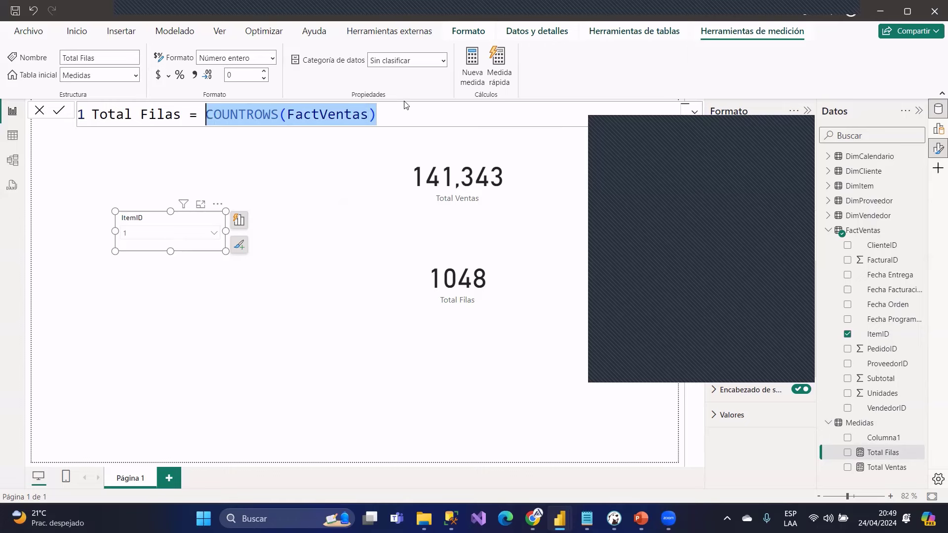
drag(376, 114, 206, 117)
click(799, 127)
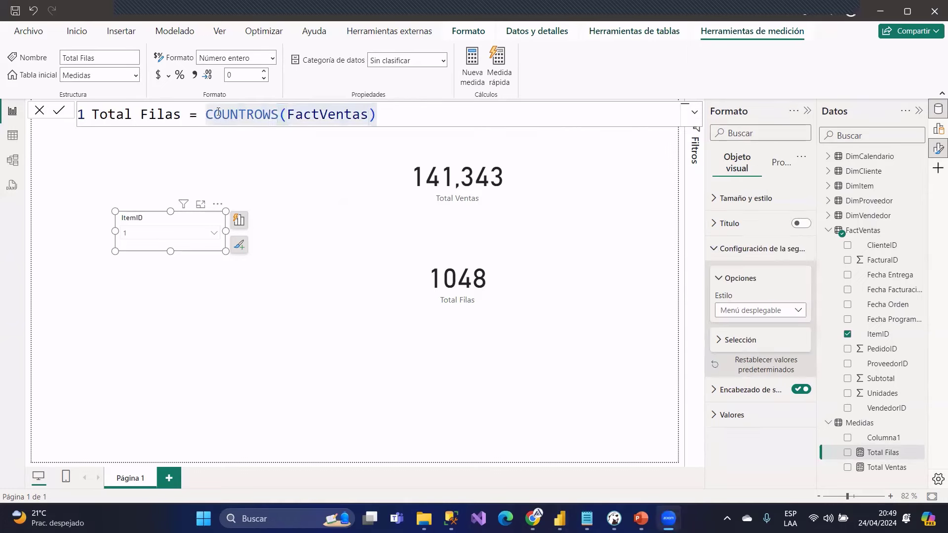
click(214, 114)
drag(200, 114, 459, 116)
mouse_move(149, 217)
mouse_down()
mouse_move(143, 180)
mouse_move(129, 207)
mouse_move(207, 209)
mouse_move(148, 201)
mouse_move(153, 217)
mouse_up()
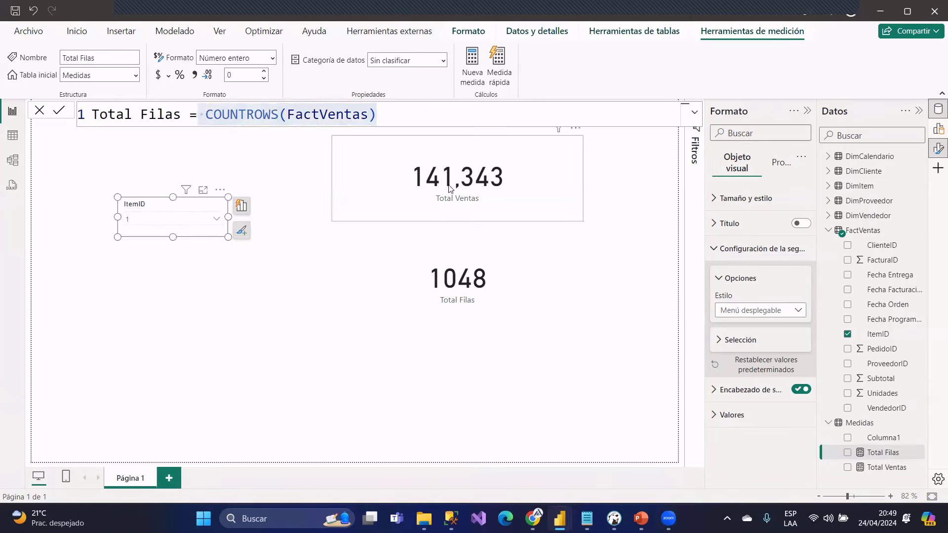
double_click(328, 115)
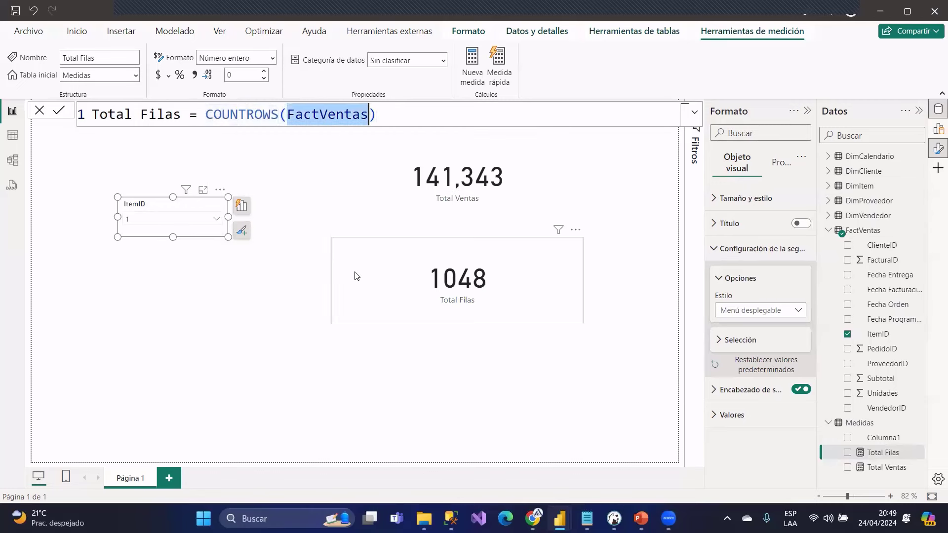
- Move the ItemID slicer slightly up and examine the FactVentas argument in the Total Filas measure's expression
drag(153, 209, 148, 190)
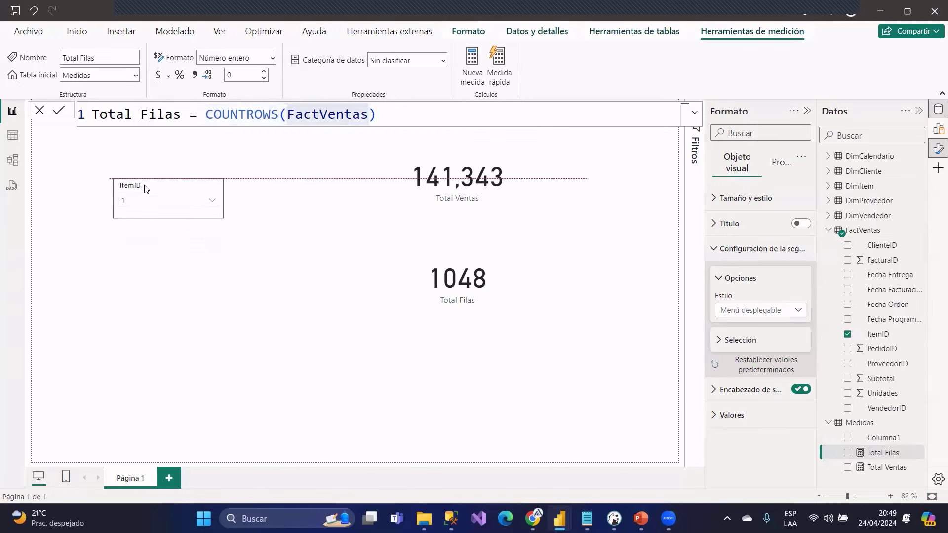
double_click(322, 113)
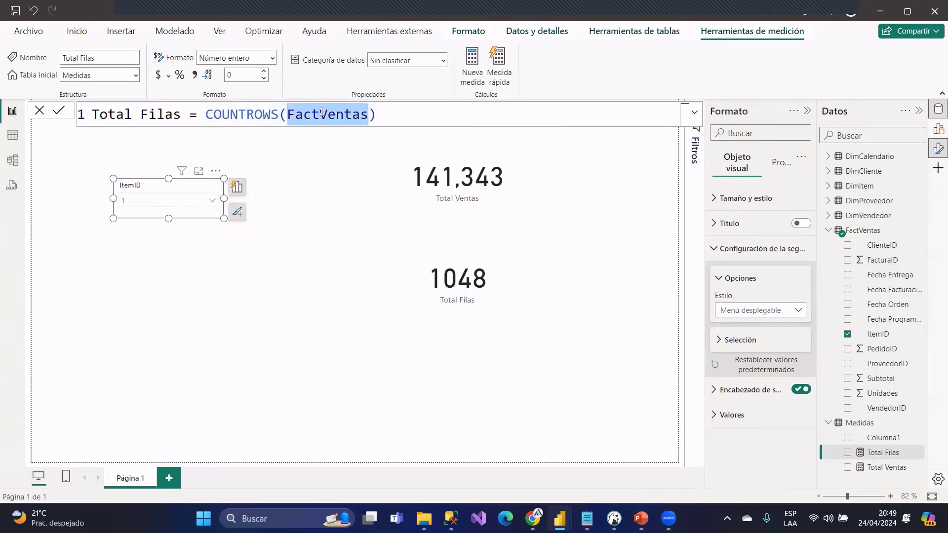
click(495, 297)
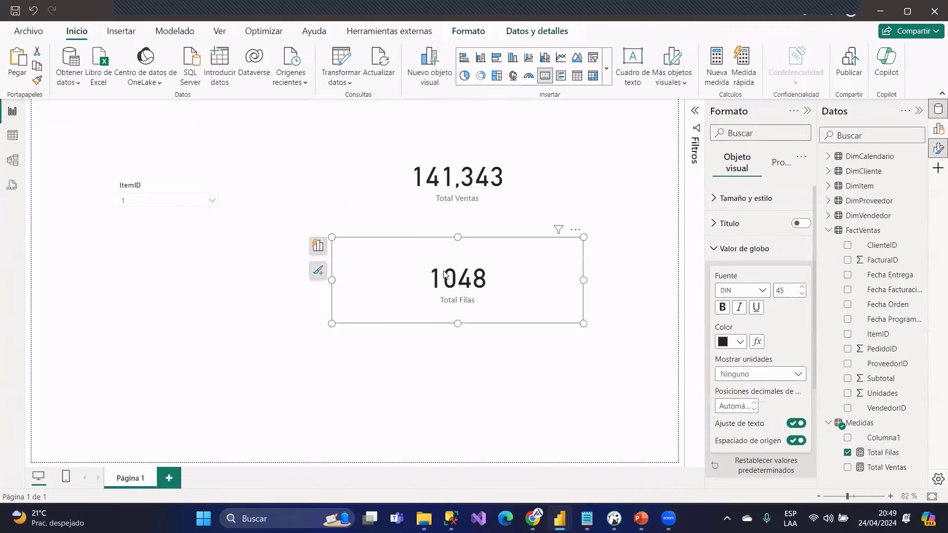
- Open the Total Ventas measure, examine its Subtotal column reference, and shift the ItemID slicer slightly down
click(458, 207)
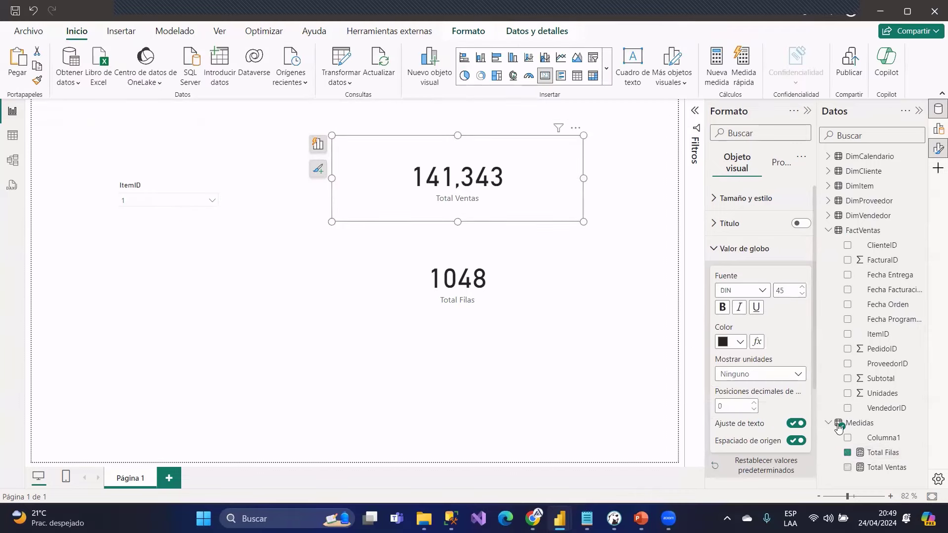
click(884, 467)
double_click(376, 115)
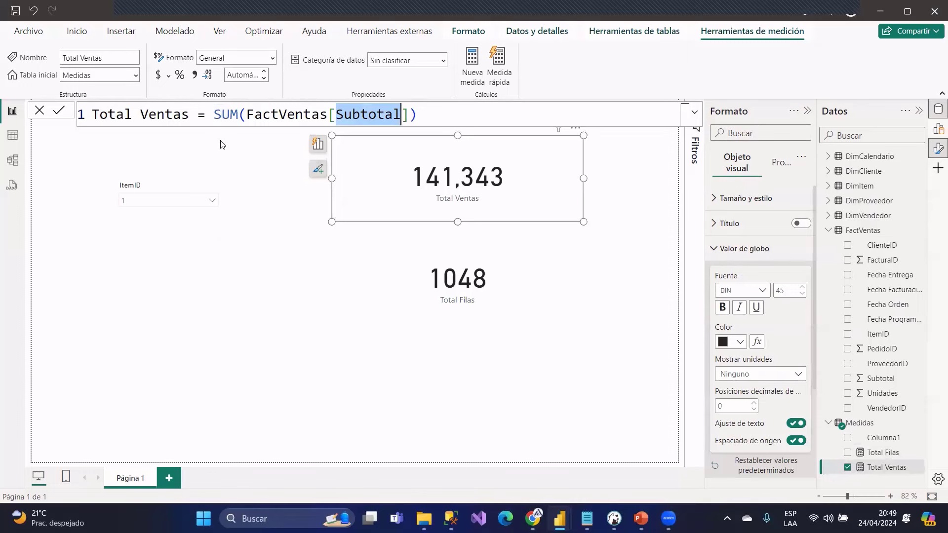
click(148, 190)
click(150, 194)
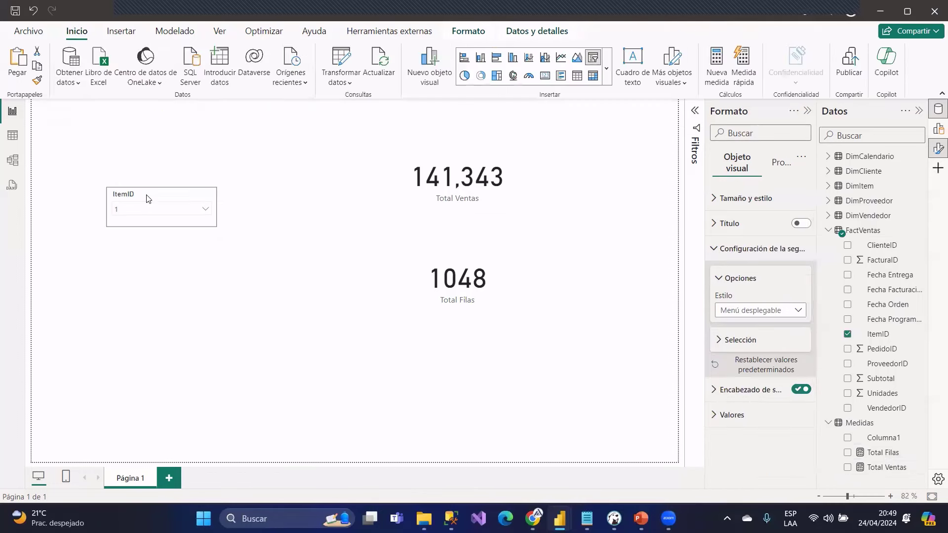
drag(92, 171, 263, 288)
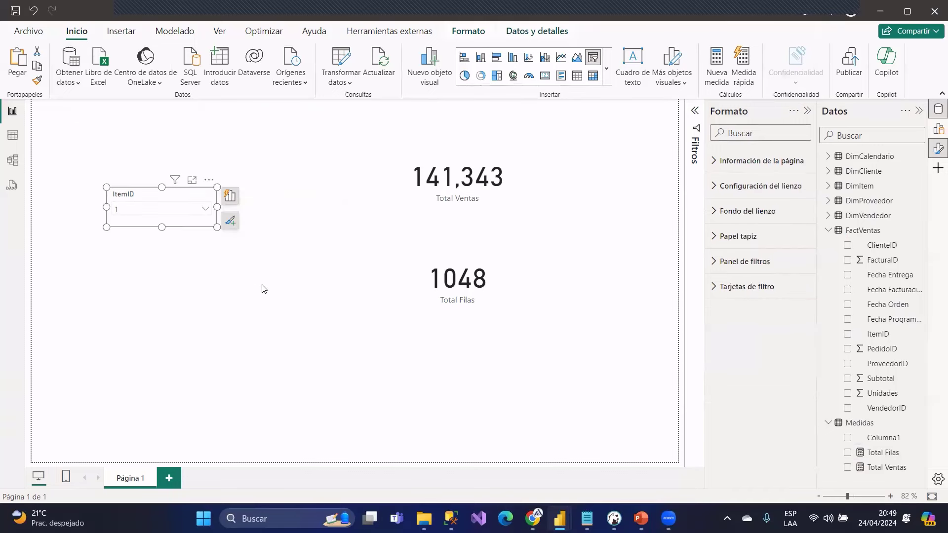
- Reopen the Total Ventas measure and examine the SUM function, the FactVentas table and the Subtotal column in its expression
click(437, 183)
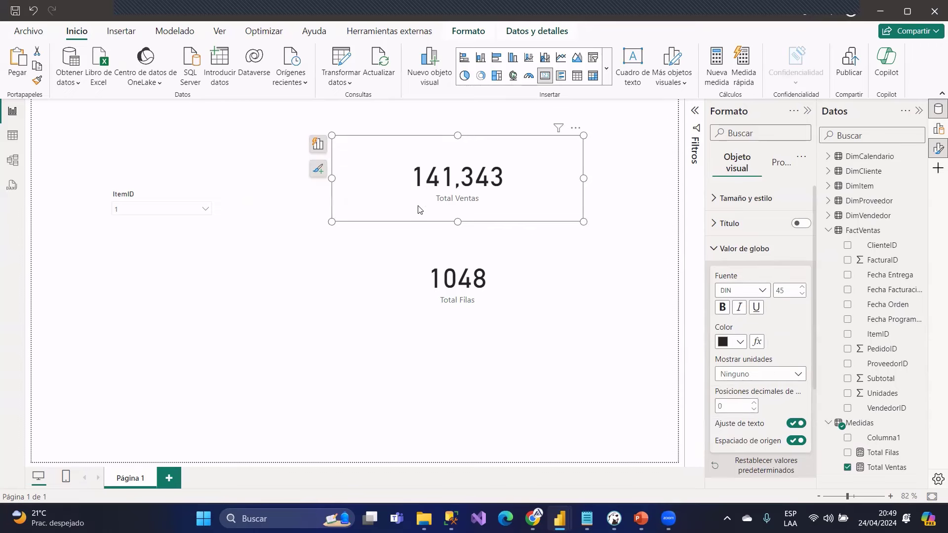
click(880, 471)
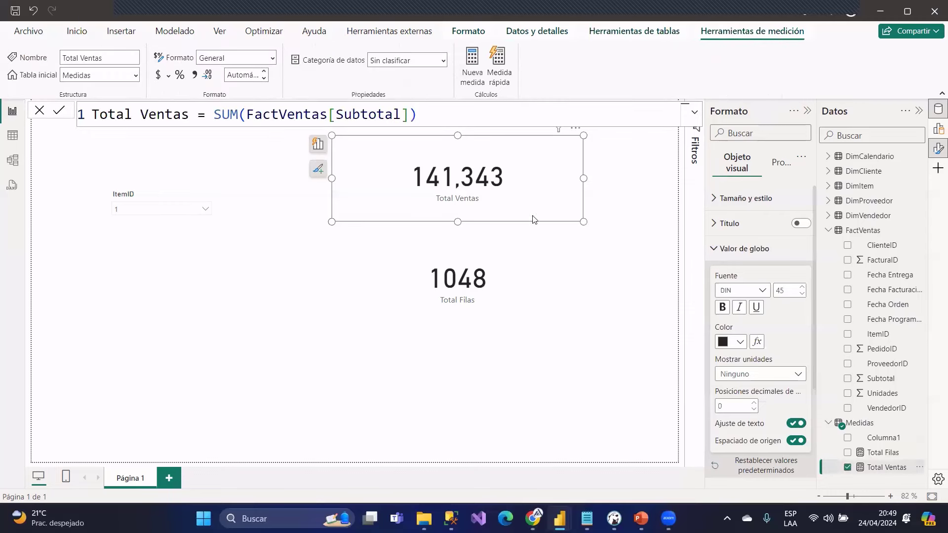
double_click(275, 115)
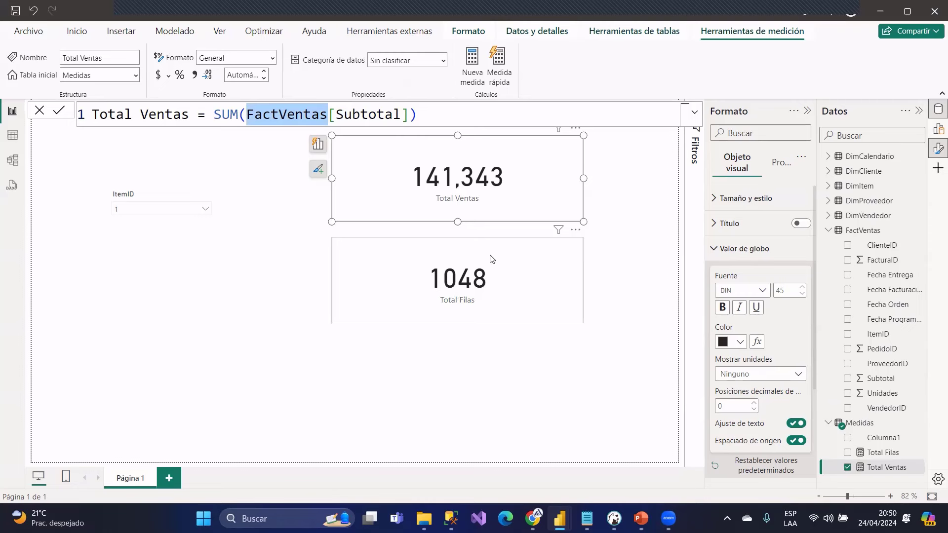
drag(402, 114, 332, 111)
double_click(388, 114)
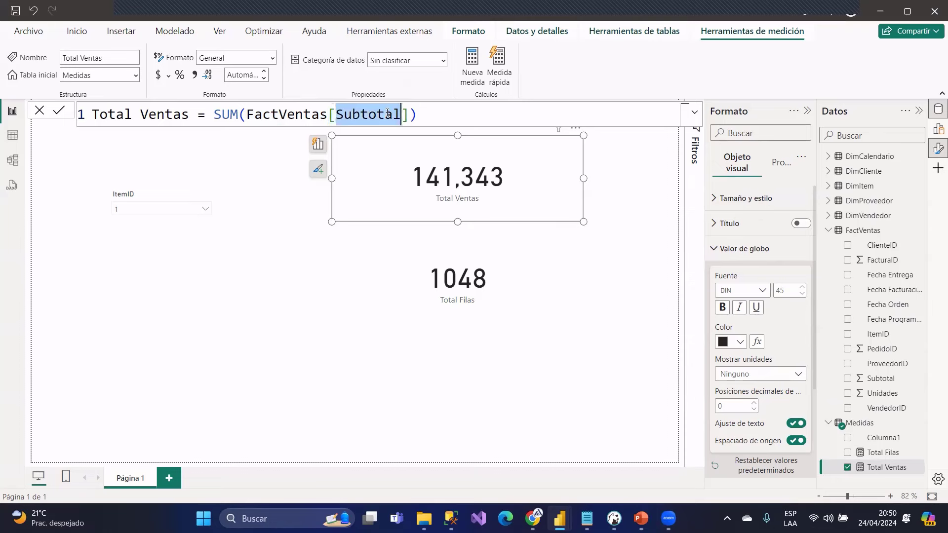
double_click(229, 115)
drag(336, 114, 393, 114)
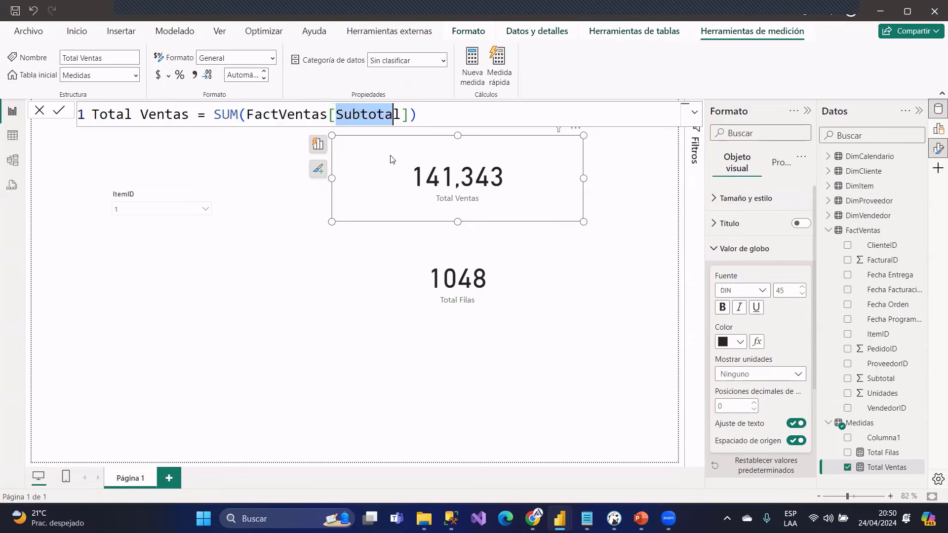
- Reposition the ItemID slicer and move the Total Ventas and Total Filas cards slightly up
click(140, 194)
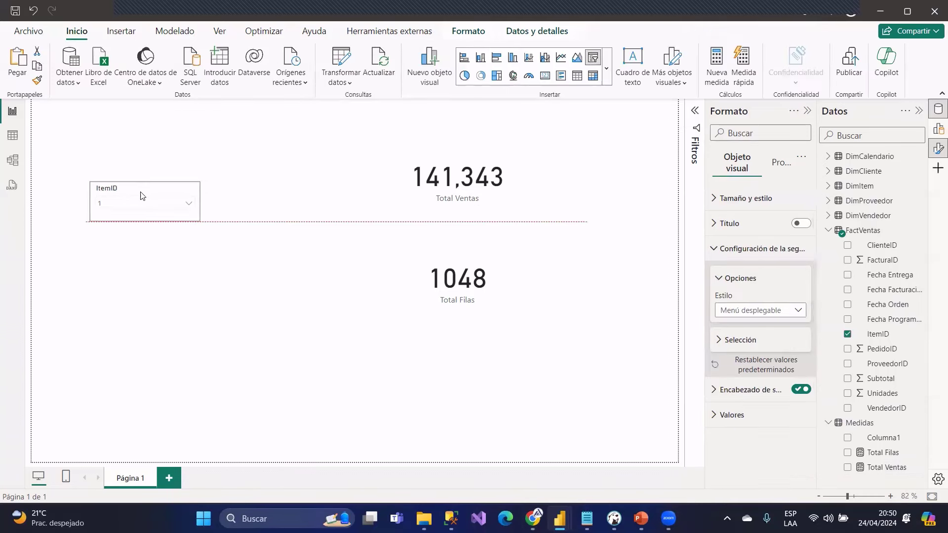
click(508, 209)
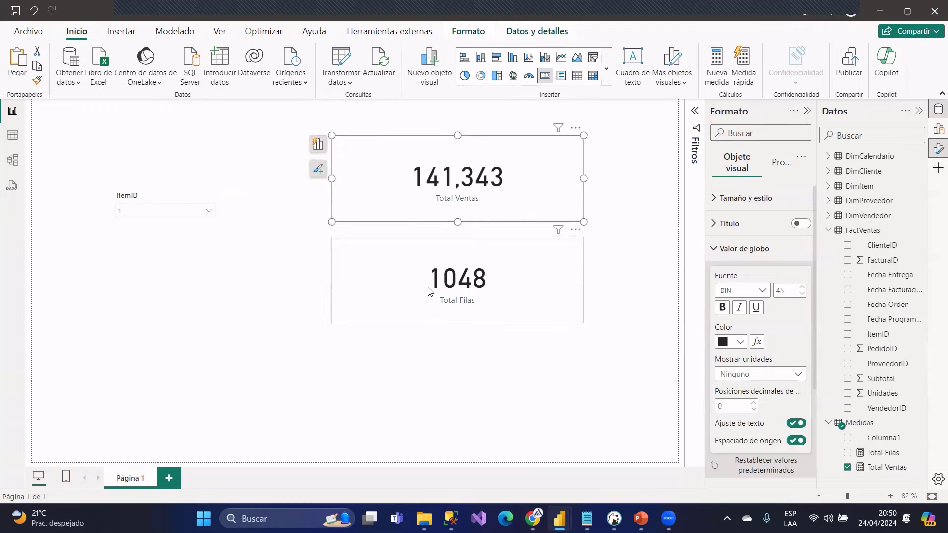
drag(430, 289, 433, 286)
drag(457, 188, 458, 176)
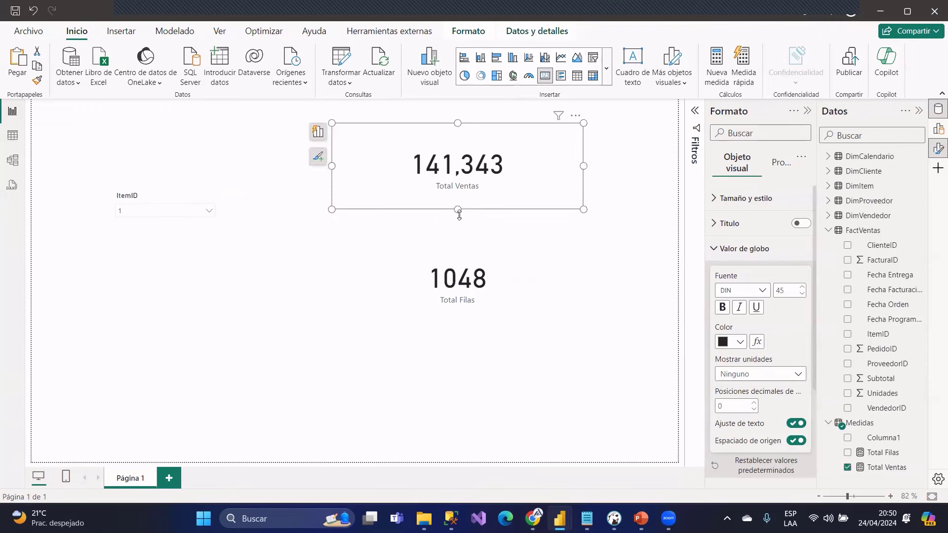
click(449, 276)
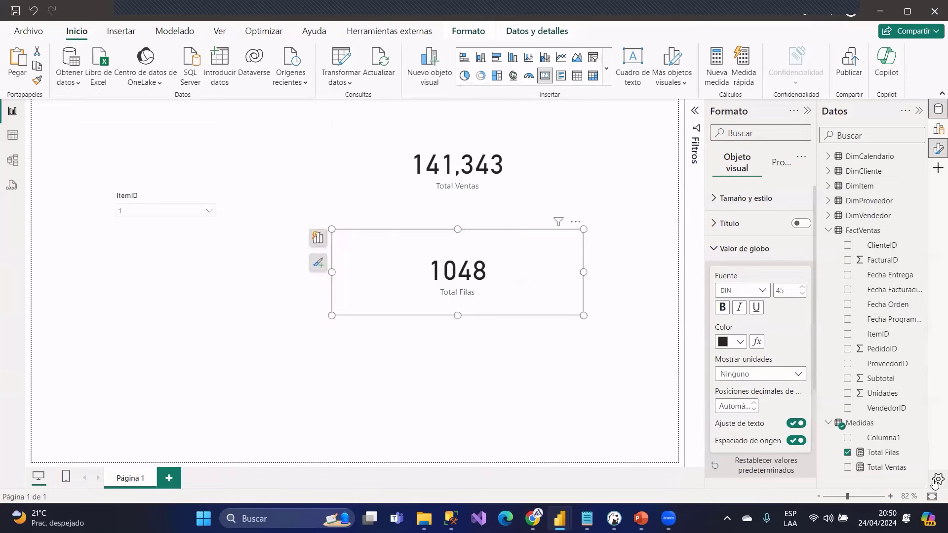
click(881, 452)
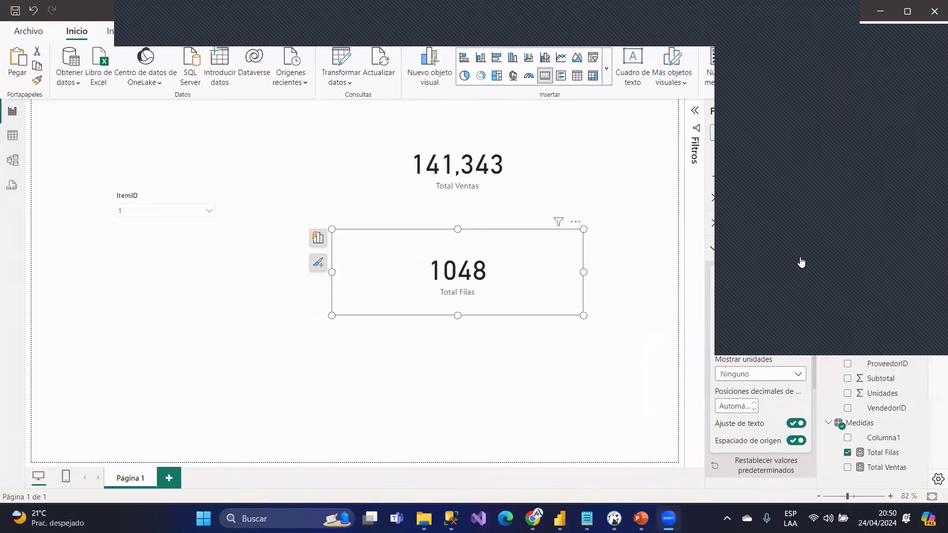
- Open the DimItem table in the table view and copy the item name "USB missile launcher (Green)"
click(160, 206)
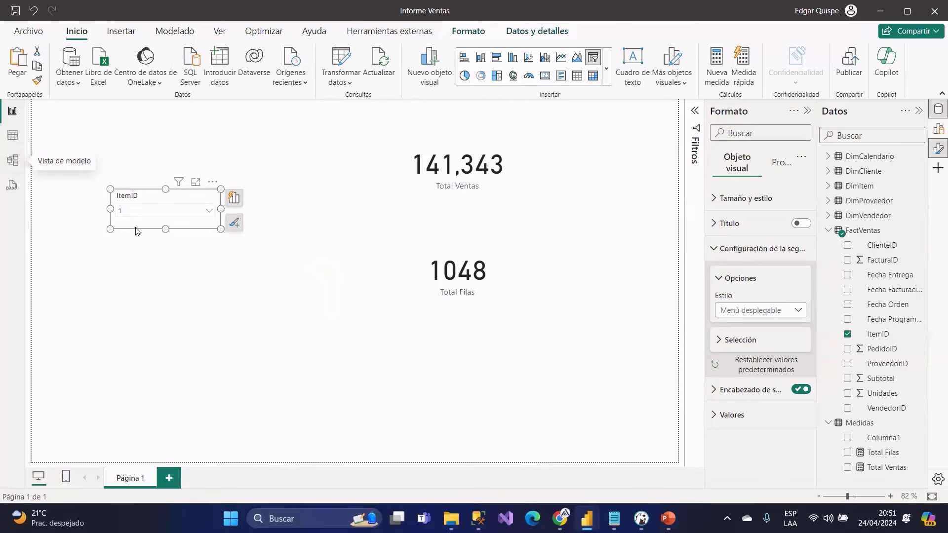
click(12, 134)
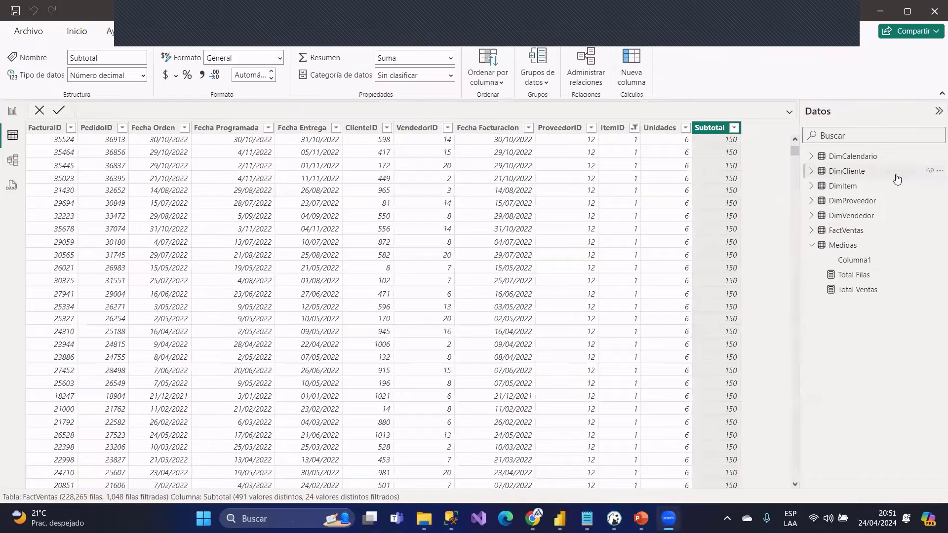
click(843, 187)
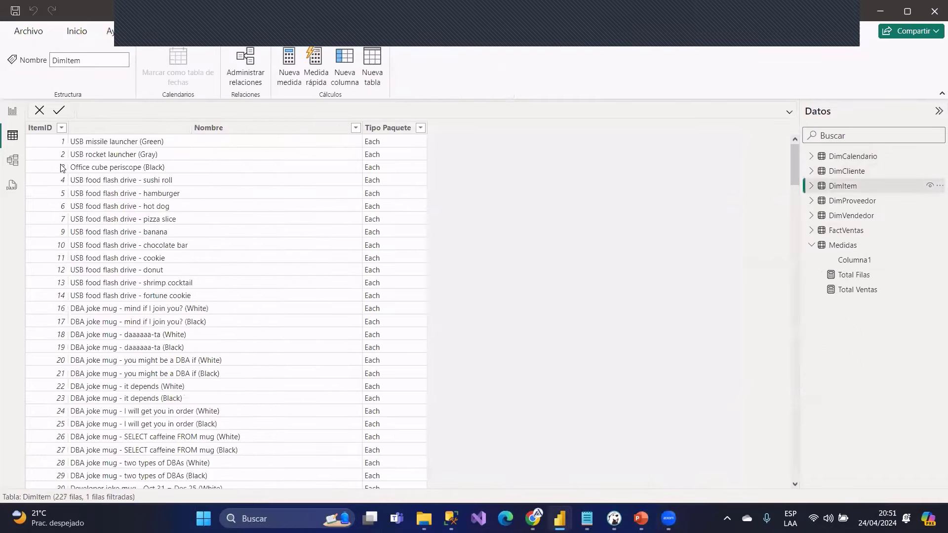
click(117, 147)
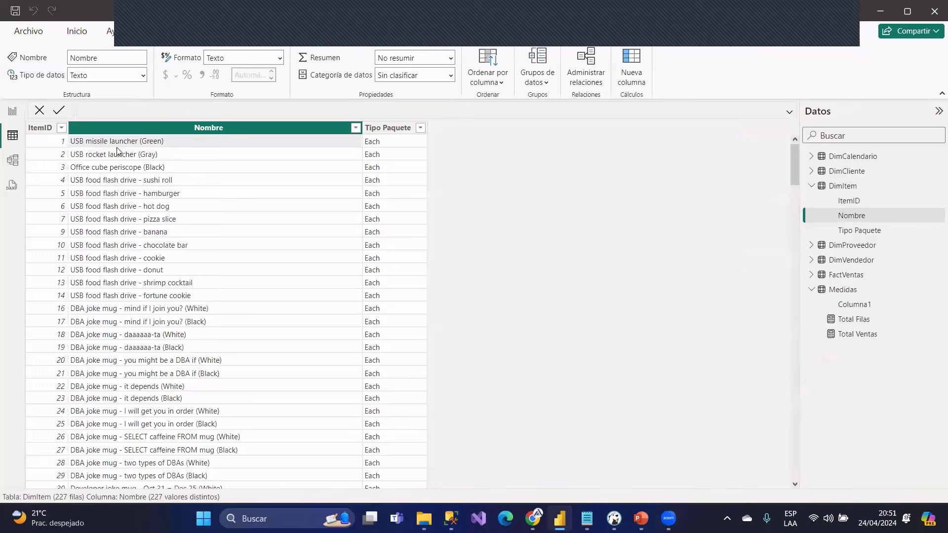
right_click(157, 142)
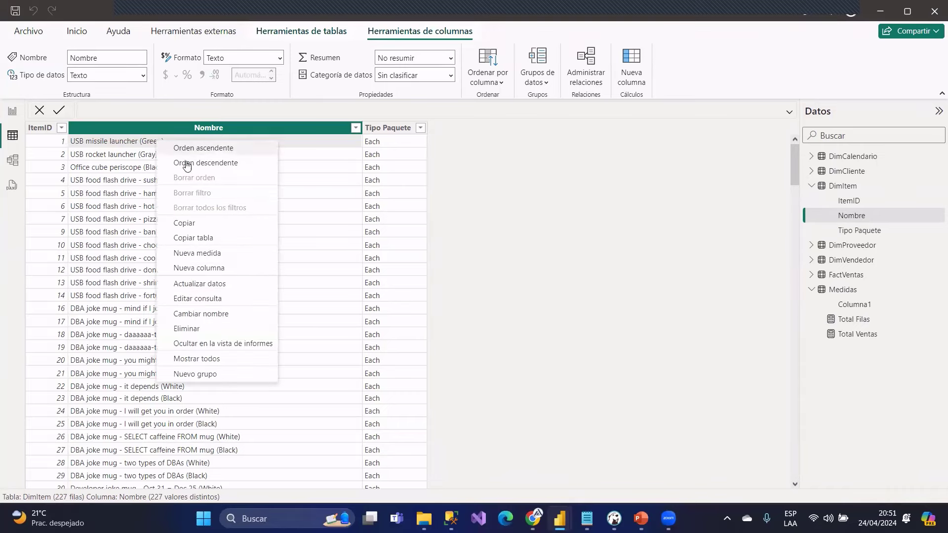
click(205, 223)
- Switch to Bloc de notas through a system search for "txt", and return to Power BI Desktop
click(276, 518)
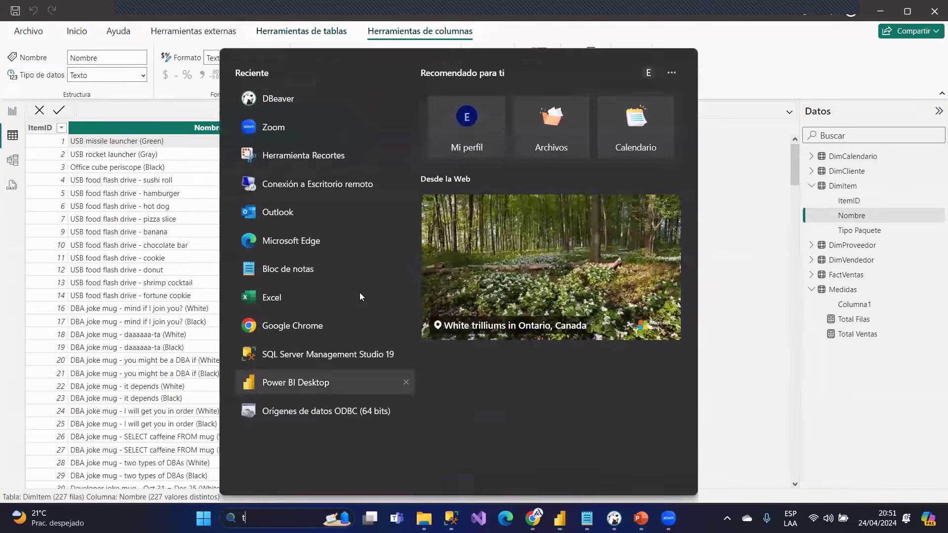
text(txt)
click(282, 141)
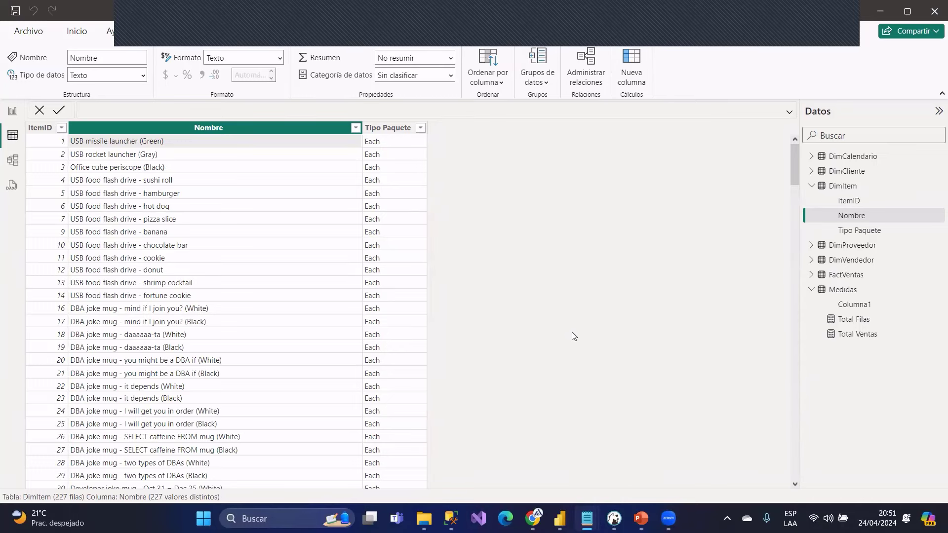
click(559, 518)
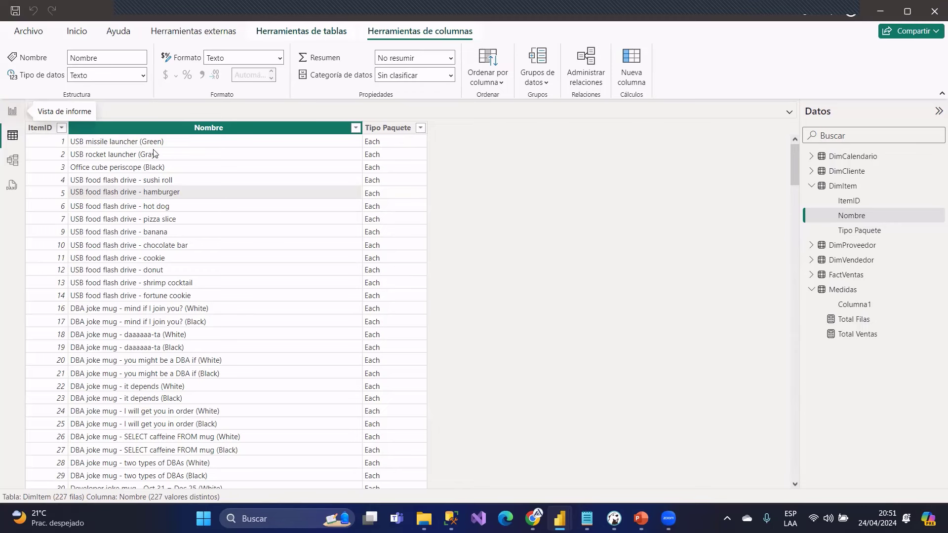
- In the report view, move the slicer up and replace its ItemID field with Nombre from DimItem
click(846, 188)
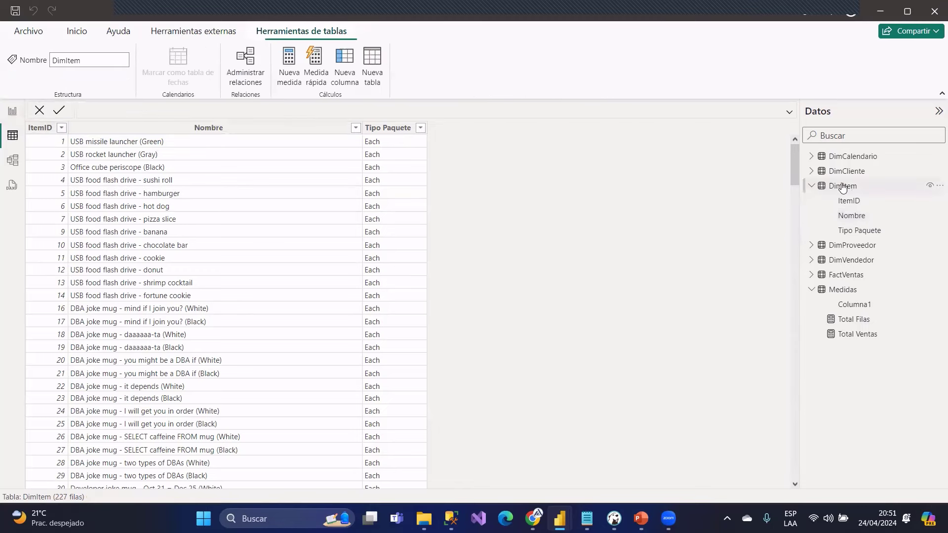
click(13, 111)
drag(192, 201, 128, 161)
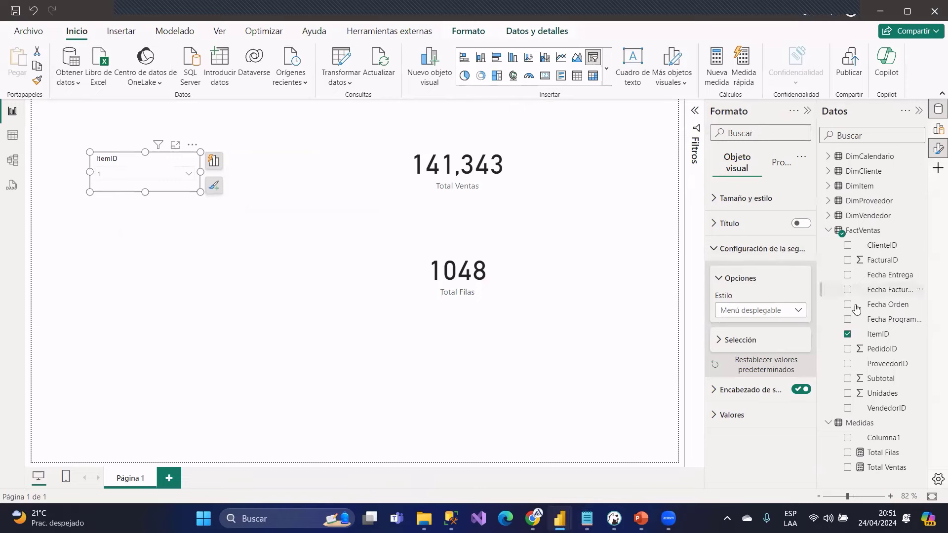
click(847, 334)
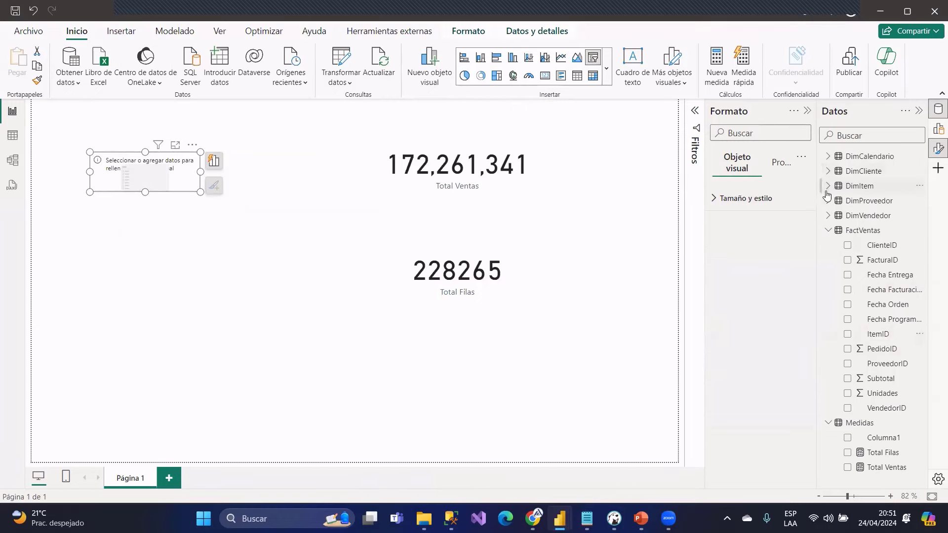
click(828, 186)
click(847, 215)
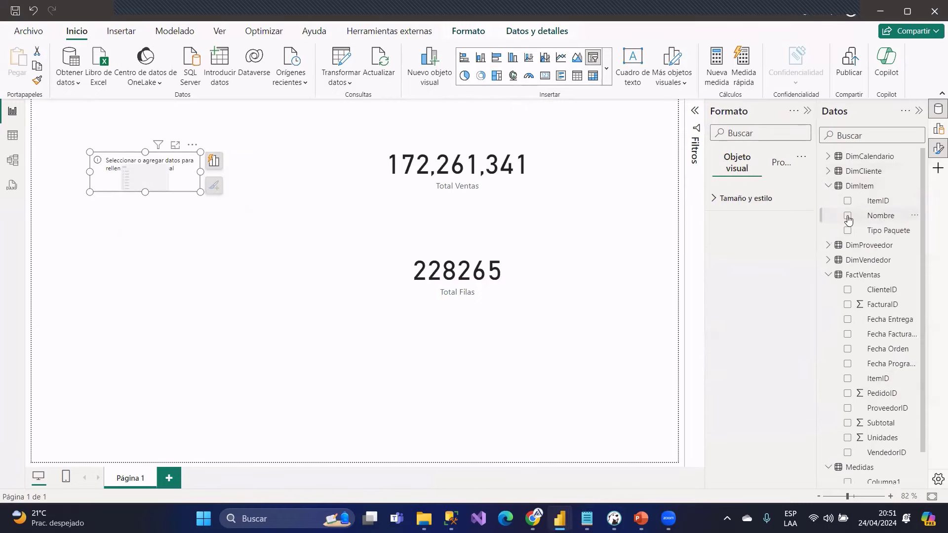
- Enlarge the Nombre slicer and enable its search option
drag(197, 189, 246, 255)
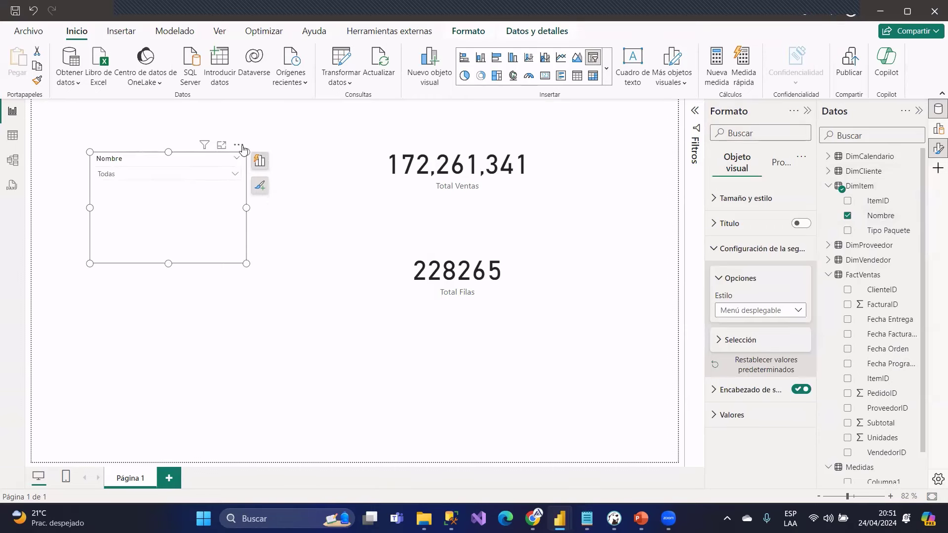
click(238, 145)
click(284, 160)
- Search the Nombre slicer for "USB missile launcher (Green)", select that item and compare both cards
click(231, 175)
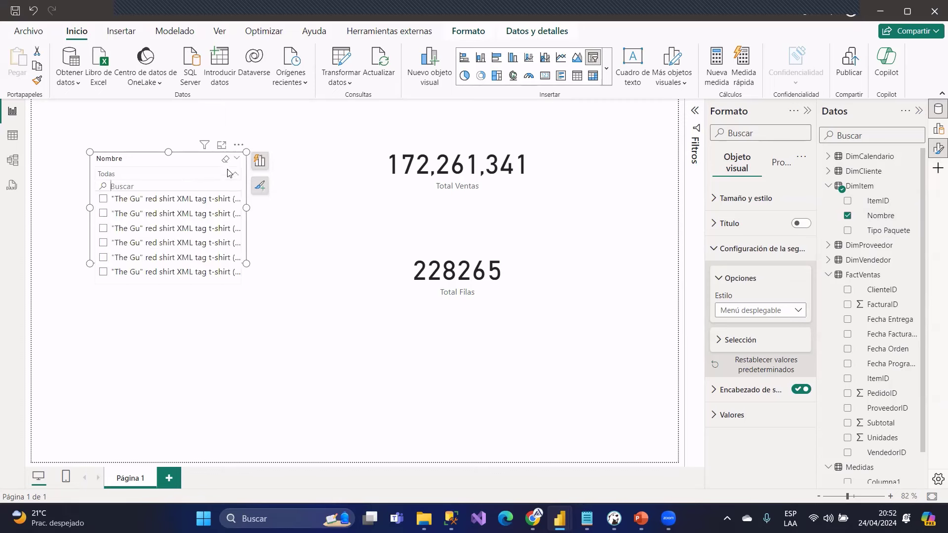
text(USB missile launcher (Green))
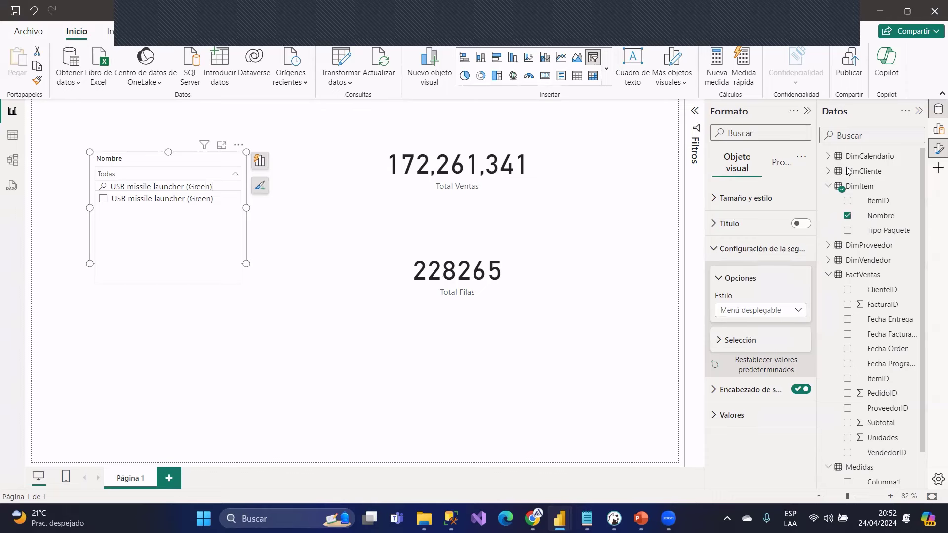
click(121, 204)
drag(344, 114, 630, 408)
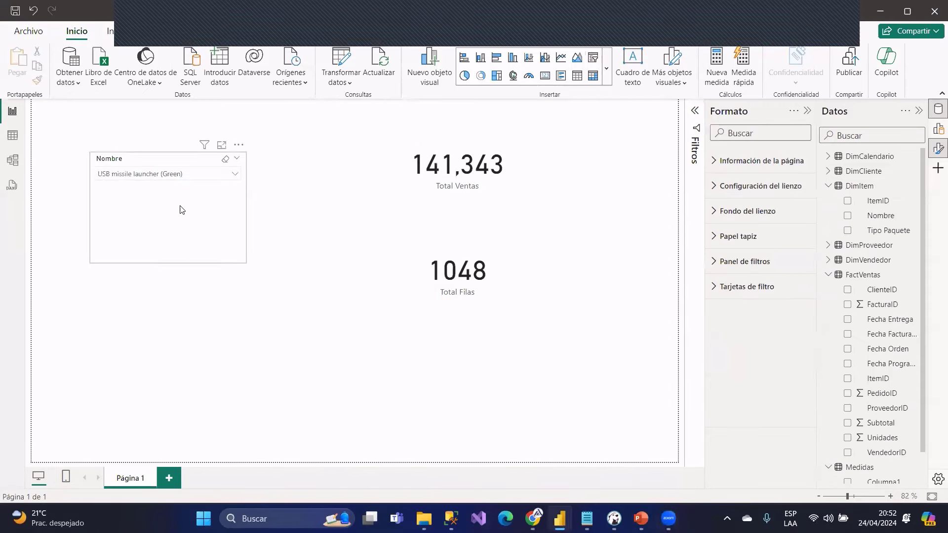
- Undo the item selection, the search option and the enlargement of the Nombre slicer
key(ctrl+z)
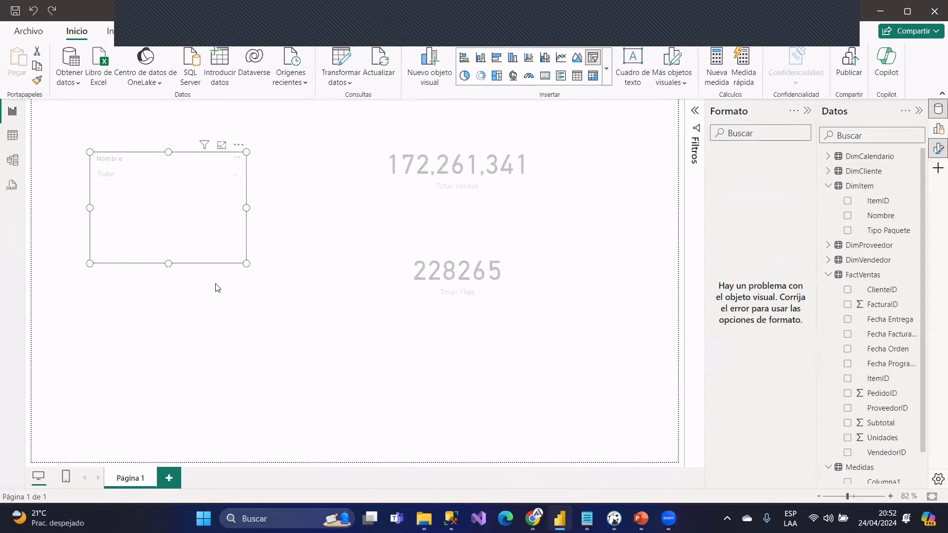
key(ctrl+z)
key(ctrl+z)
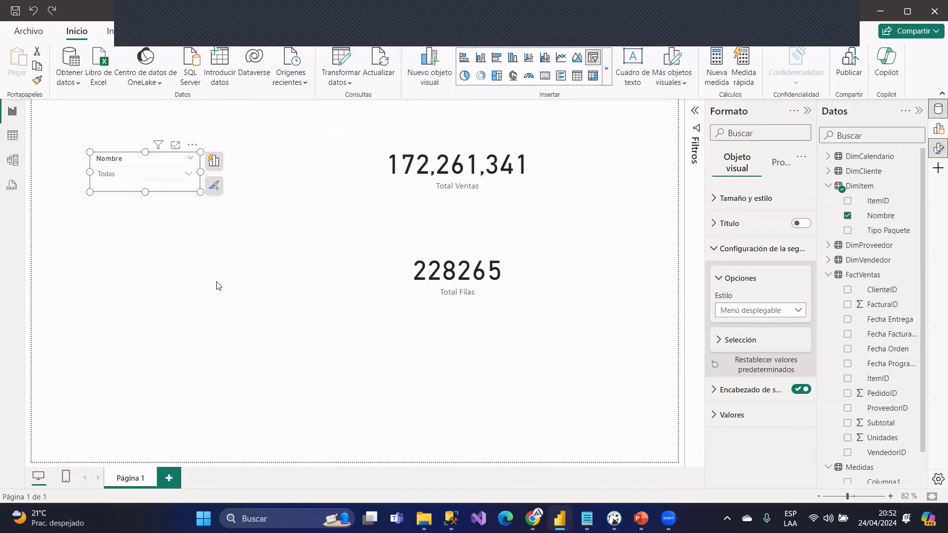
- Undo the field replacement to bring back the ItemID slicer filtered to 1 and move it closer to the cards
key(ctrl+z)
key(ctrl+z)
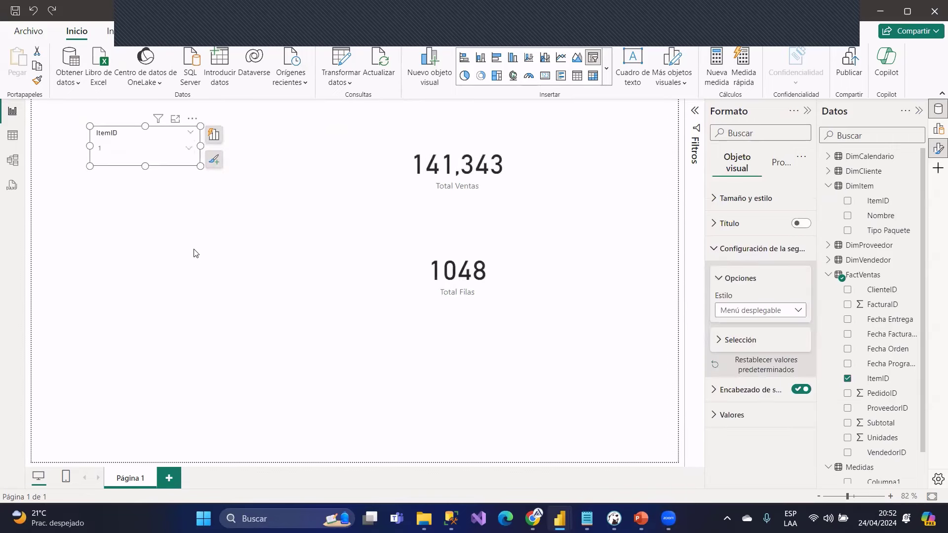
click(197, 235)
drag(122, 119, 262, 192)
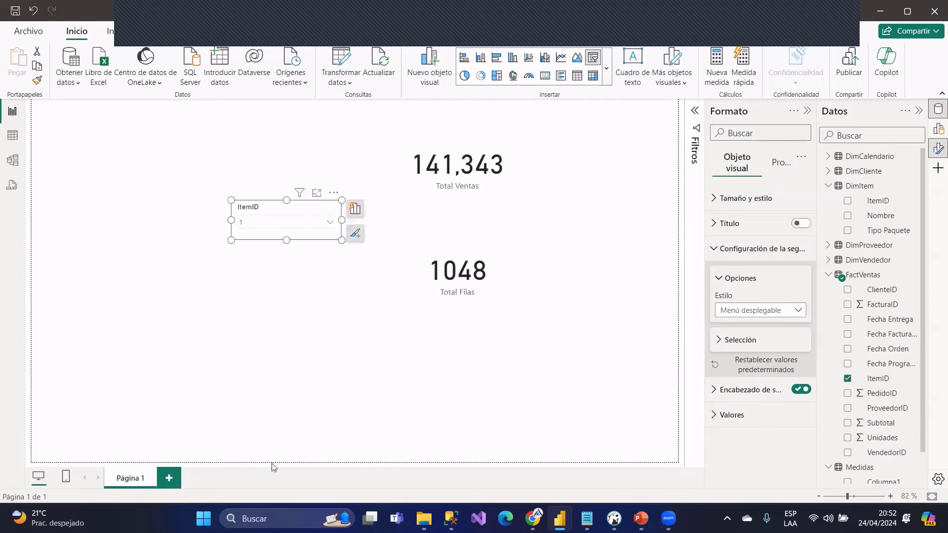
- Use Herramienta Recortes to capture the report area with the ItemID slicer and both cards, and return to the report
key(super)
text(rec)
key(Return)
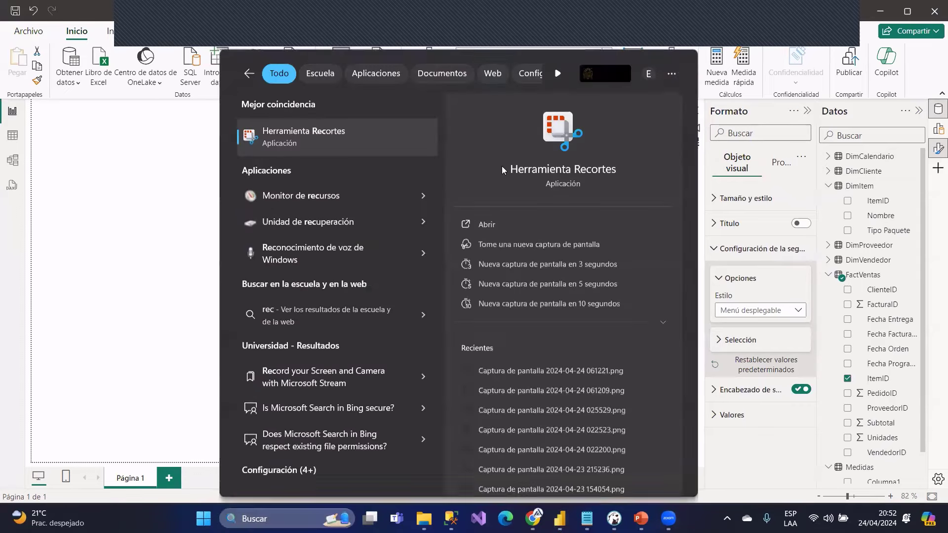
click(268, 50)
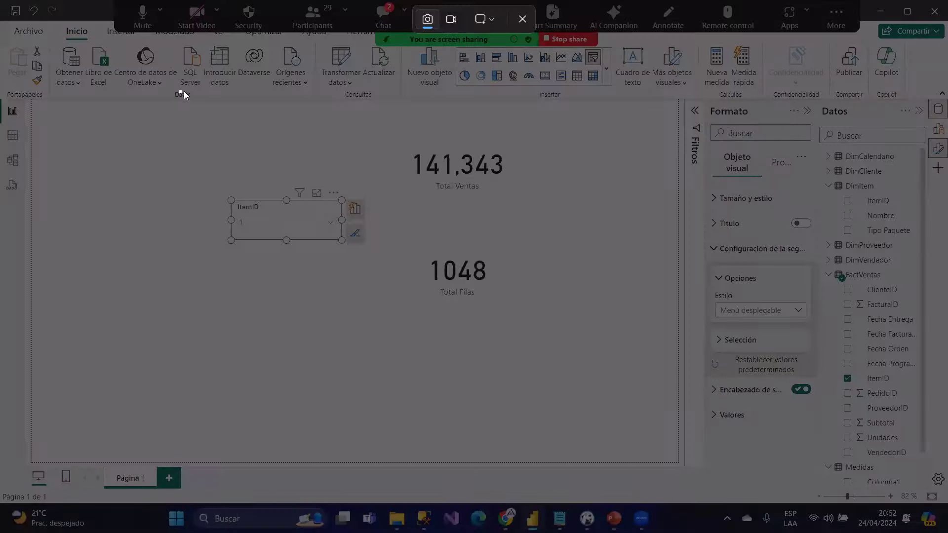
drag(181, 91, 593, 426)
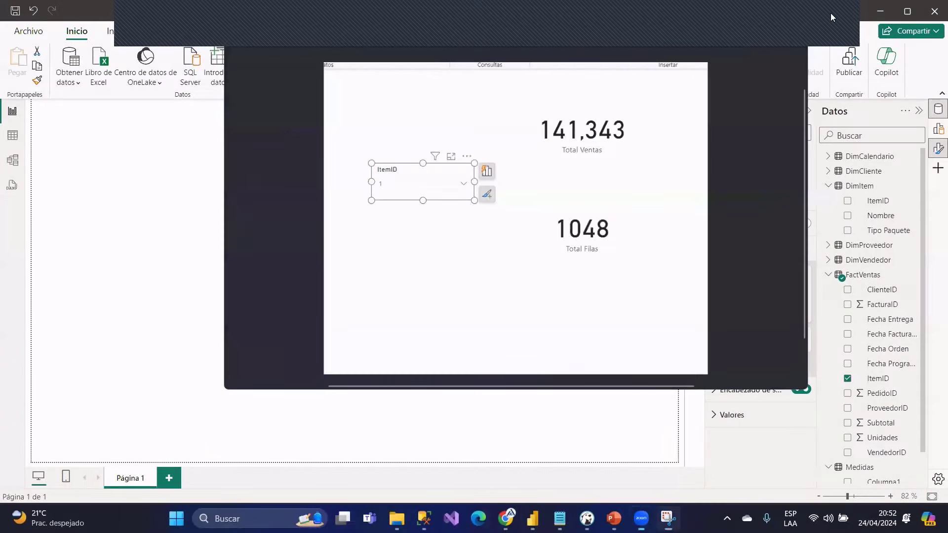
click(153, 201)
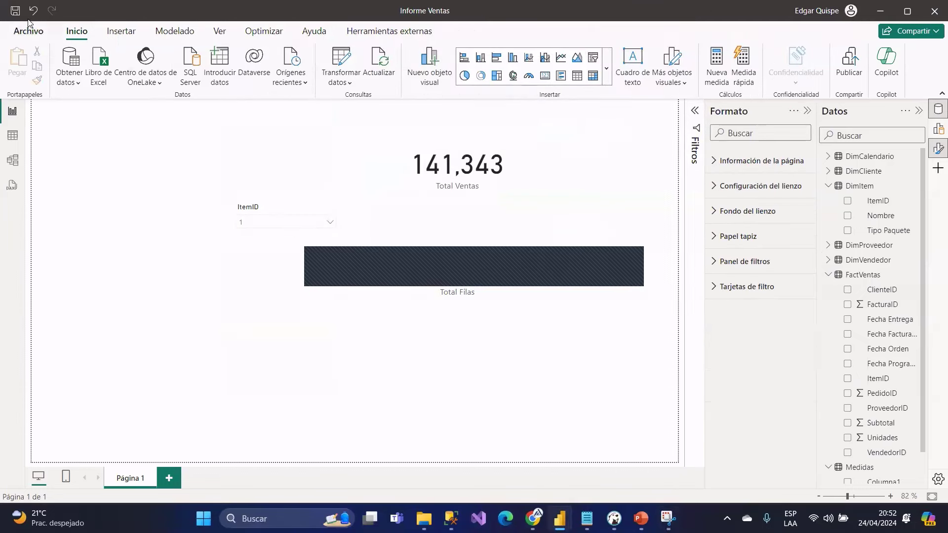
- Shift the slicer away from the cards and replace its FactVentas ItemID field with Nombre from DimItem
drag(261, 213, 224, 202)
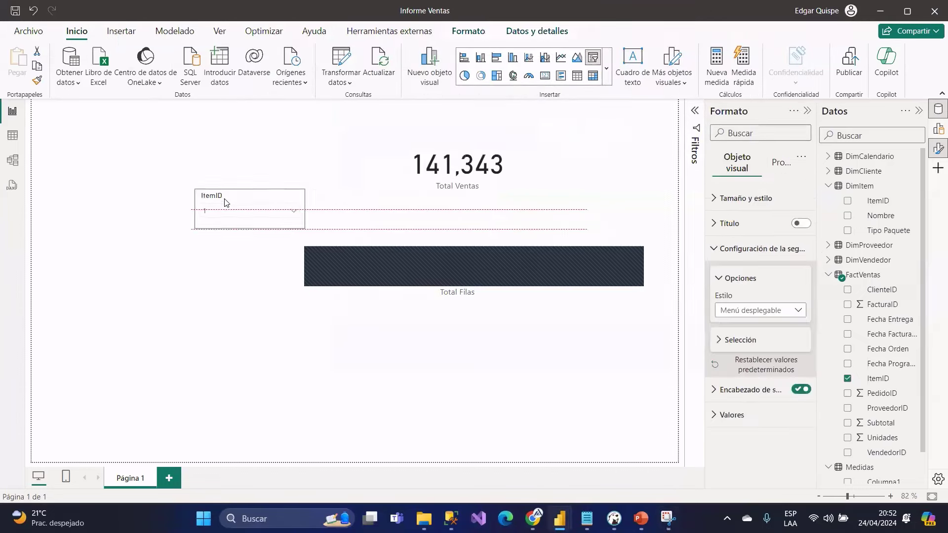
click(847, 378)
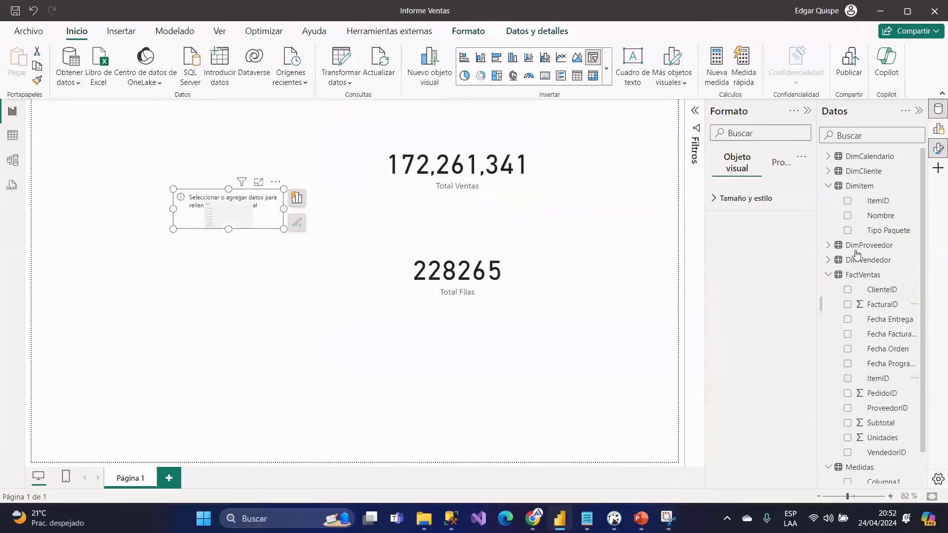
click(847, 215)
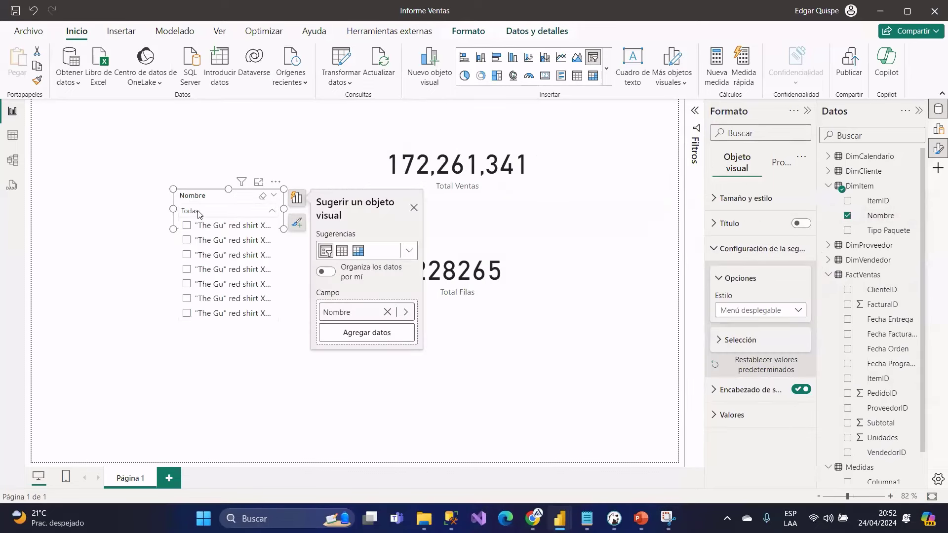
- Select "USB missile launcher (Green)" in the Nombre slicer and widen the slicer to fit the item name
scroll(207, 227, down, 10)
click(189, 238)
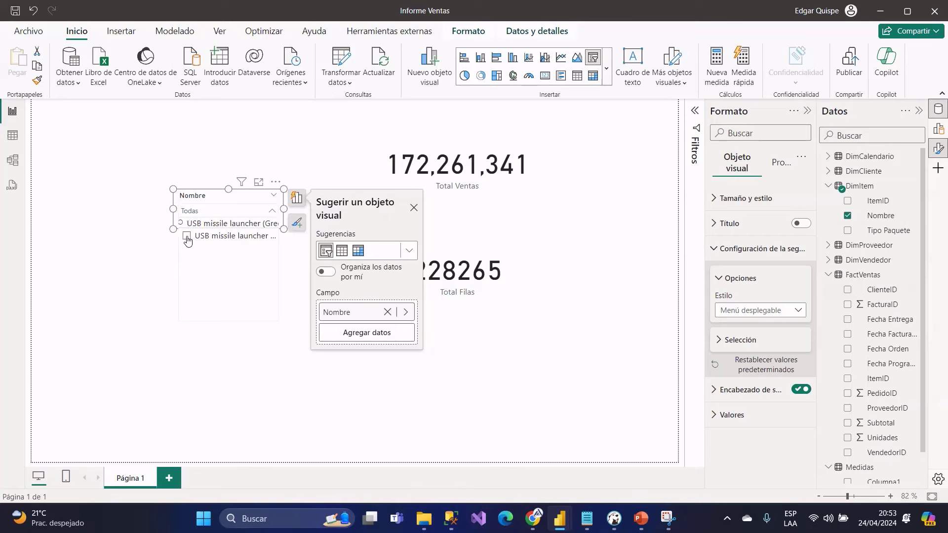
click(318, 138)
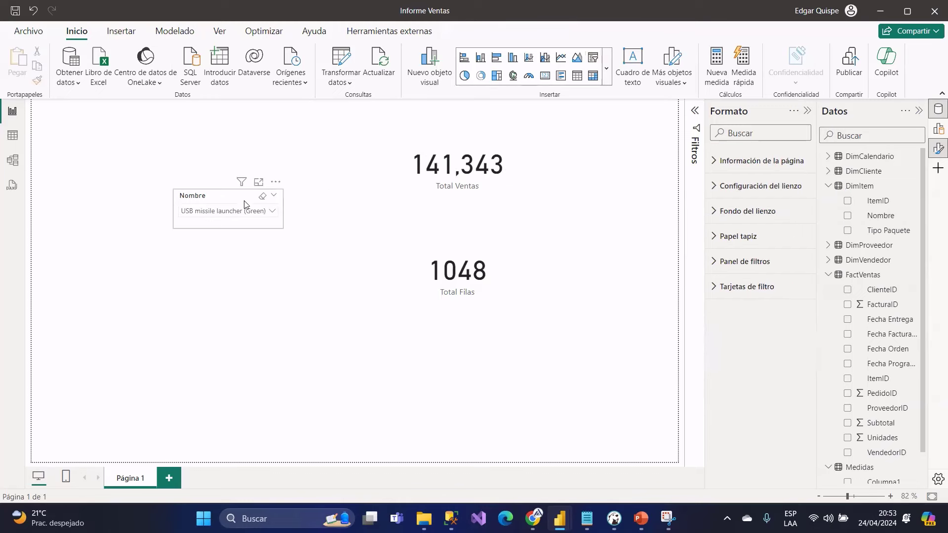
drag(193, 204, 100, 209)
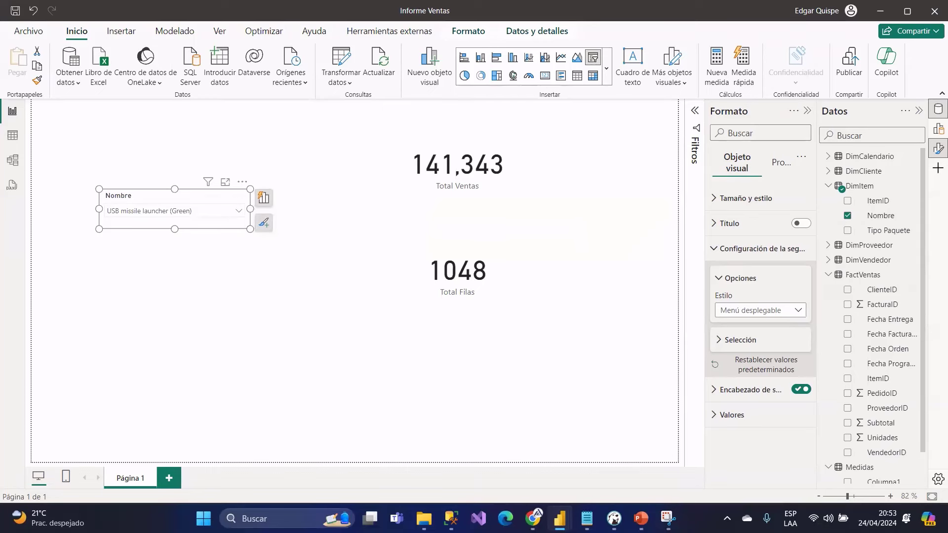
- Compare the cards filtered by DimItem Nombre with the captured ItemID snip placed below them, and minimize Herramienta Recortes
click(867, 217)
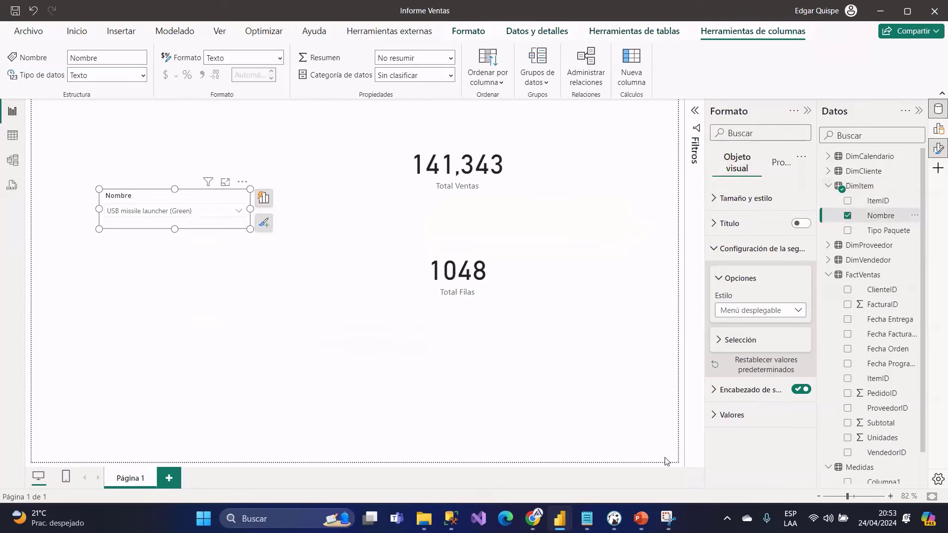
click(668, 519)
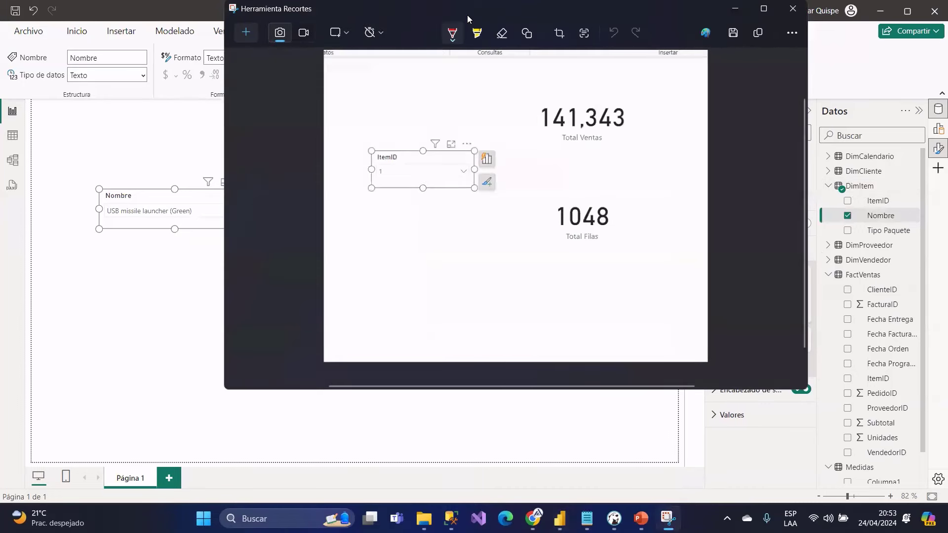
drag(468, 18, 349, 315)
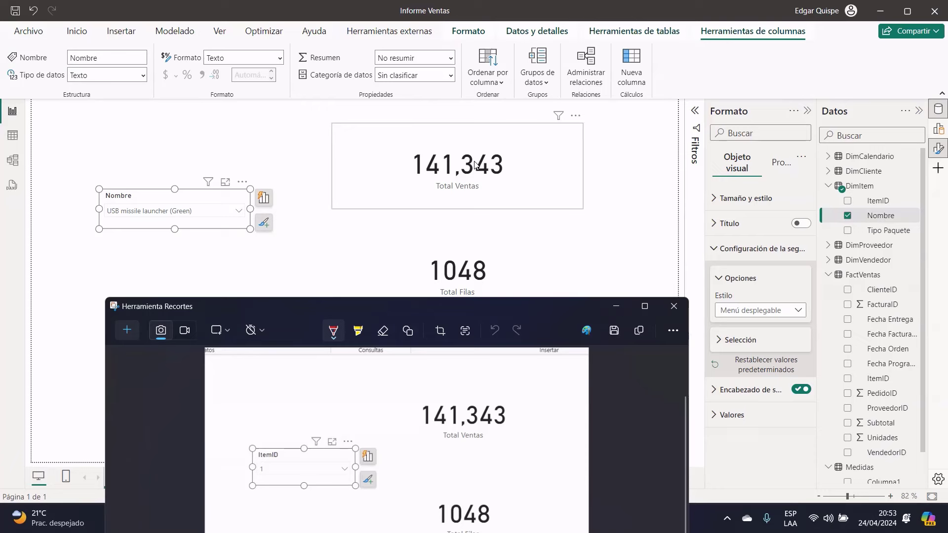
click(621, 305)
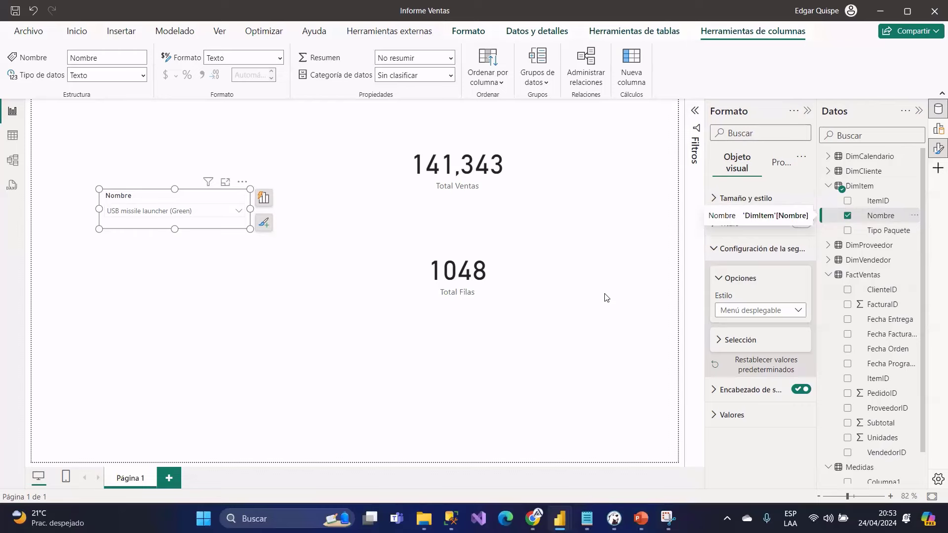
- In the model view, move DimCalendario below DimCliente and arrange DimItem and FactVentas side by side
click(13, 161)
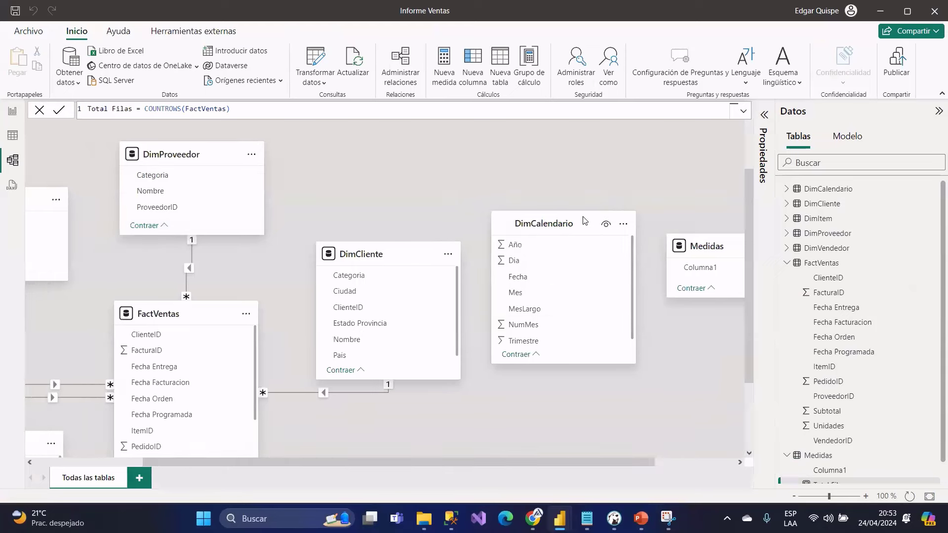
drag(558, 223, 432, 434)
drag(376, 463, 266, 473)
scroll(316, 306, down, 3)
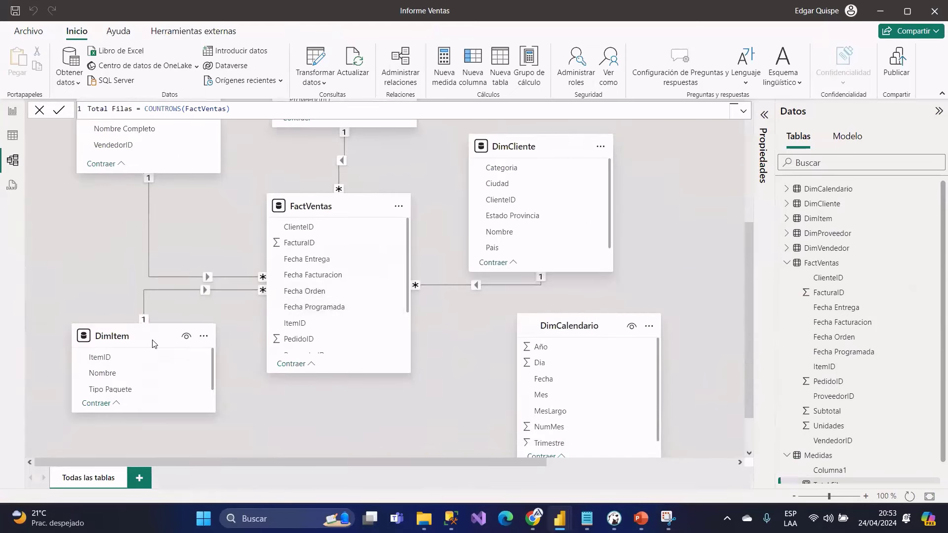
drag(153, 344, 127, 303)
drag(319, 213, 331, 221)
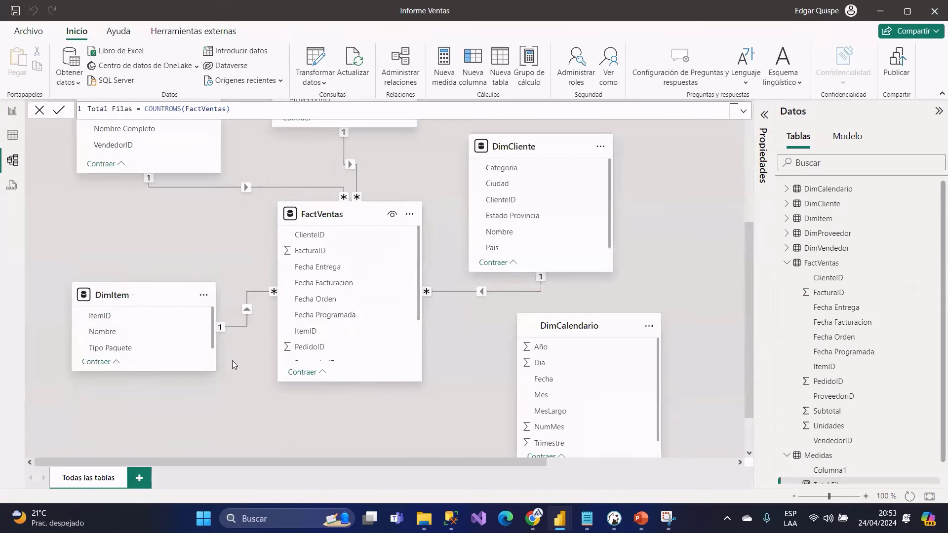
- Examine the ItemID relationship between DimItem and FactVentas, picking out DimItem's Nombre column and the FactVentas table
scroll(234, 362, up, 1)
drag(273, 461, 159, 459)
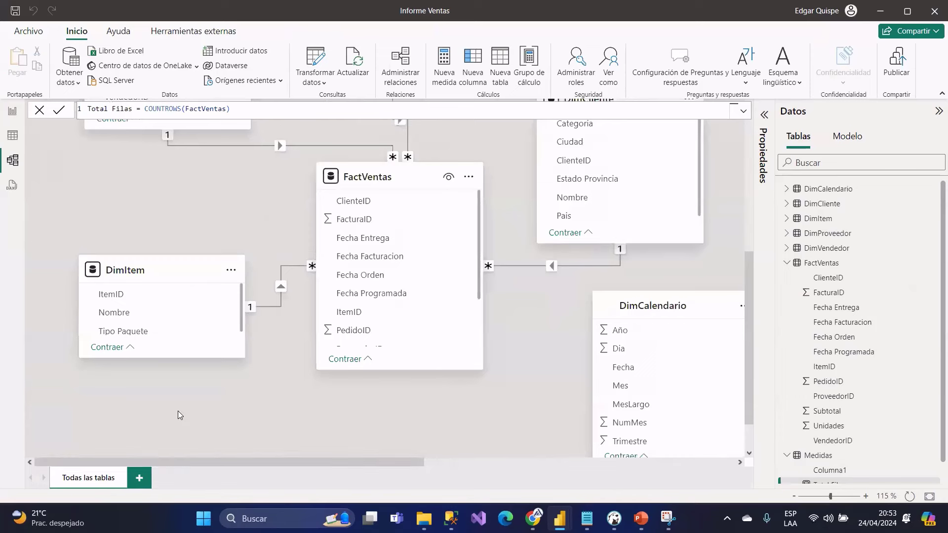
scroll(178, 411, up, 1)
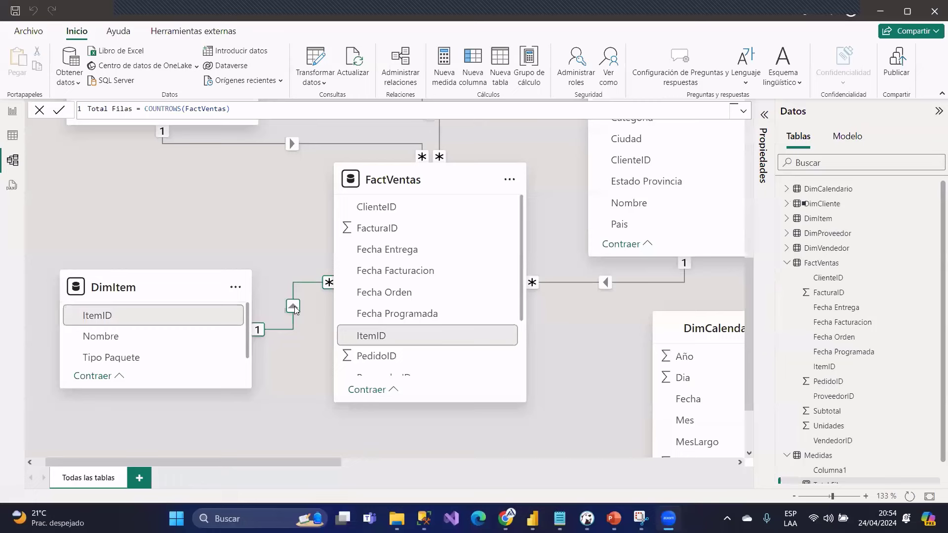
click(117, 340)
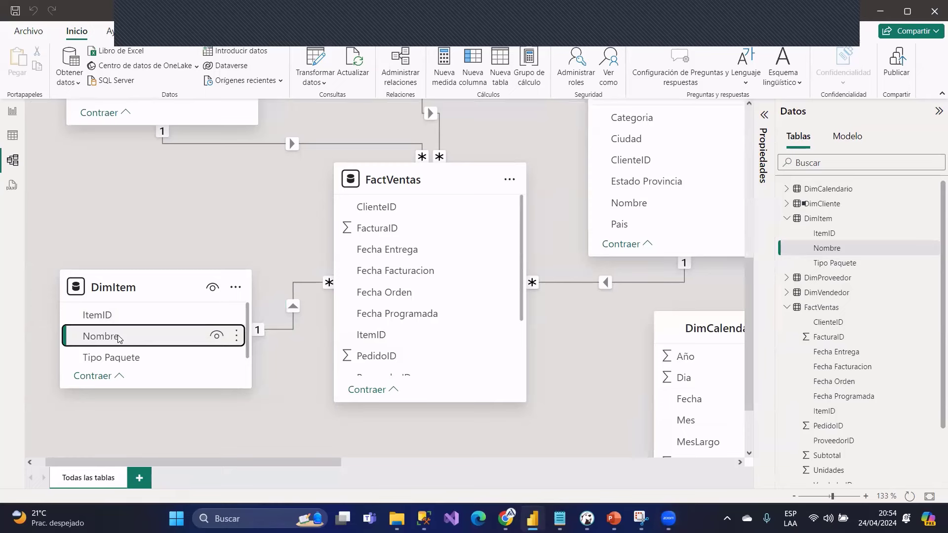
click(424, 188)
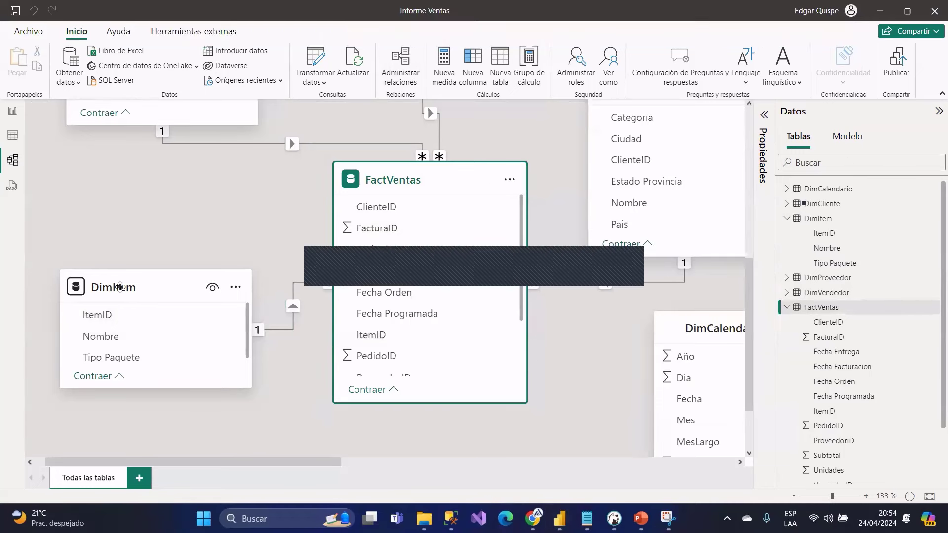
- Show DimItem in the table view, filter Nombre to "USB missile launcher (Green)" and select the ItemID column
click(119, 286)
click(12, 136)
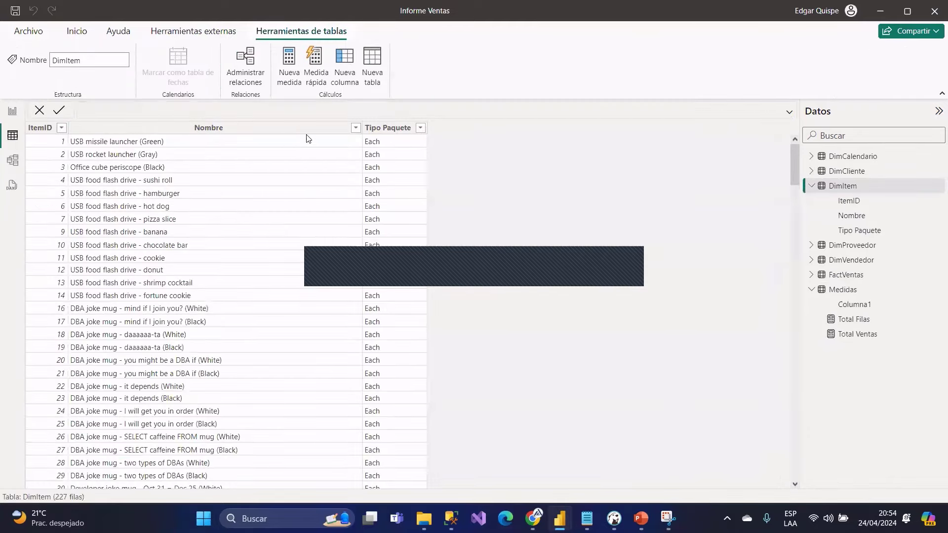
click(355, 128)
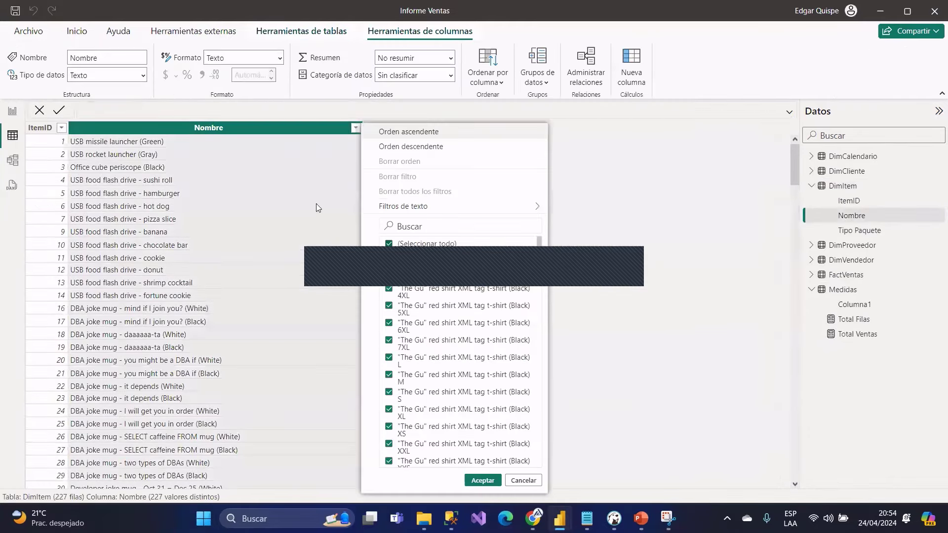
click(125, 149)
click(356, 128)
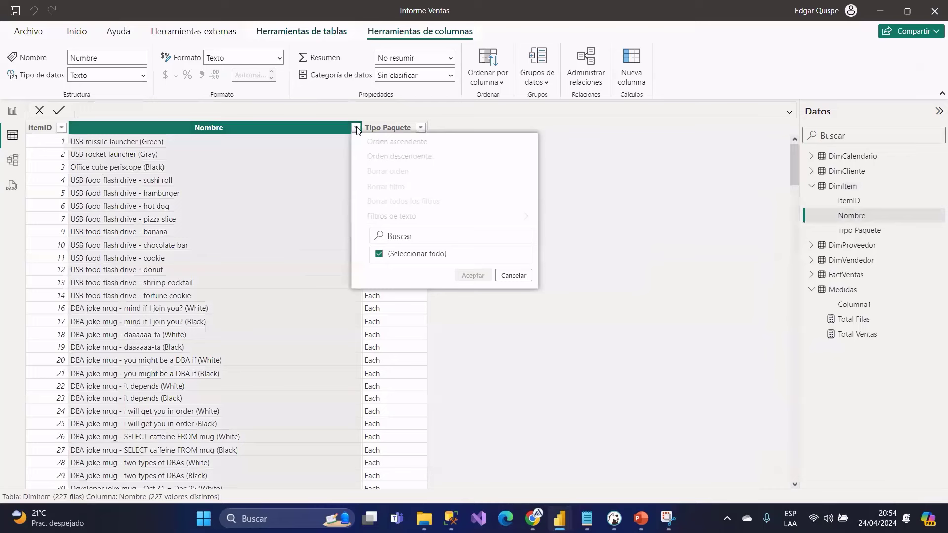
click(416, 231)
text(USB missile launcher (Green))
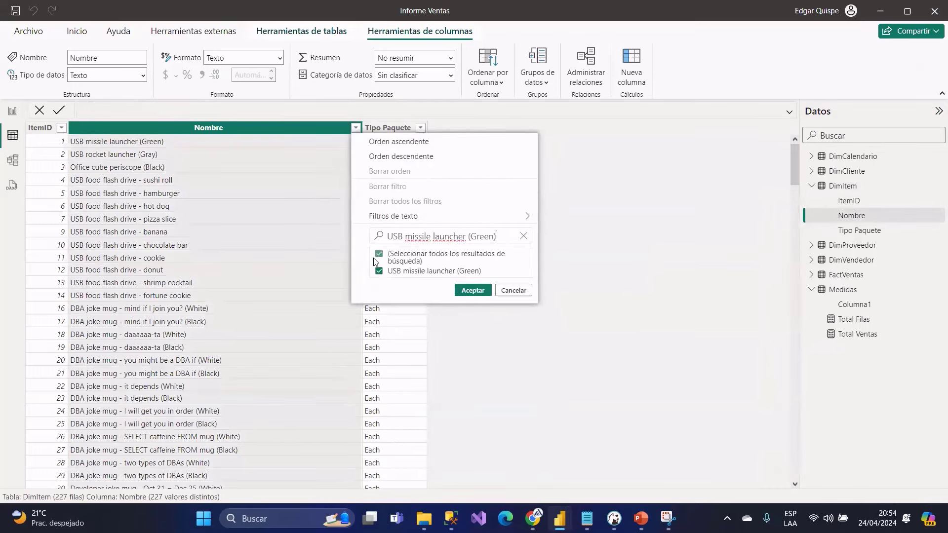
click(473, 292)
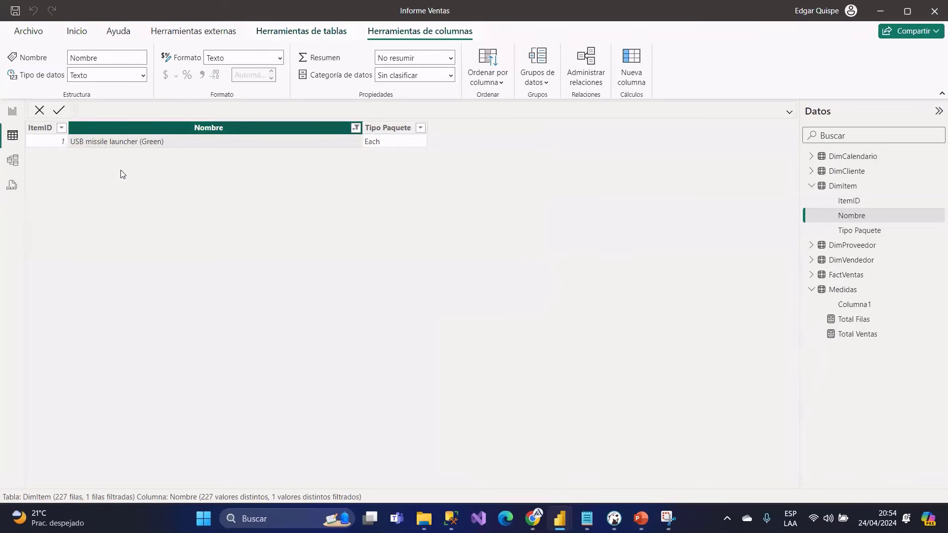
click(41, 128)
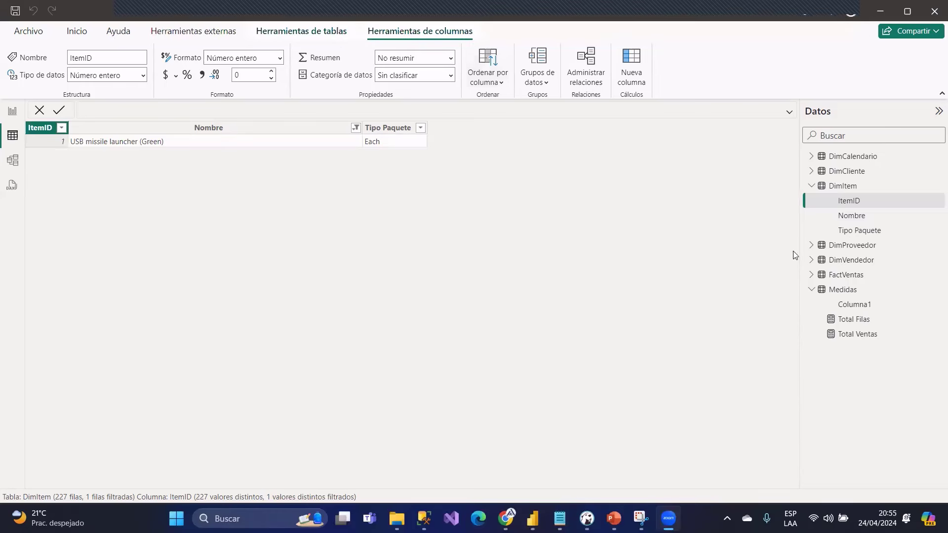
- In the model view, raise DimItem, lower FactVentas slightly and examine the one-to-many relationship between them
click(12, 160)
drag(127, 237, 125, 214)
drag(376, 186, 395, 212)
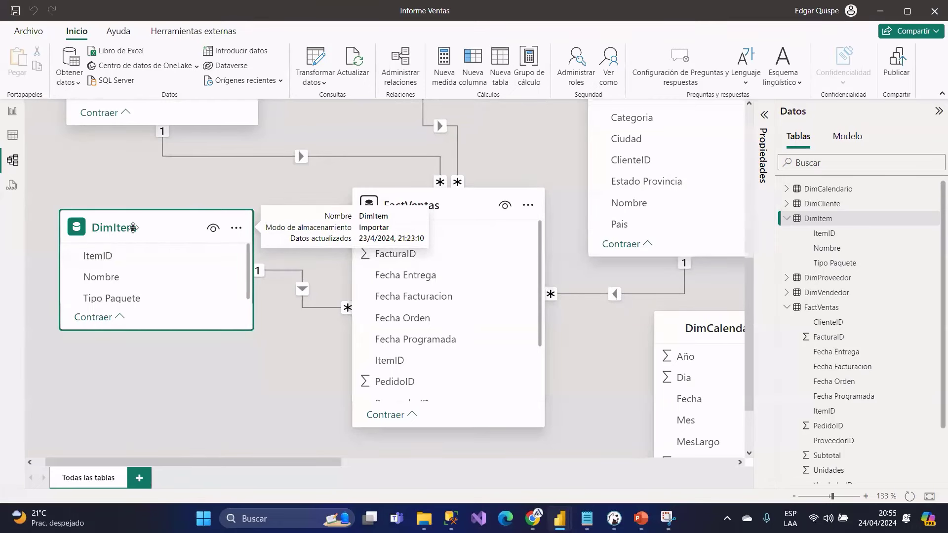
scroll(80, 195, down, 1)
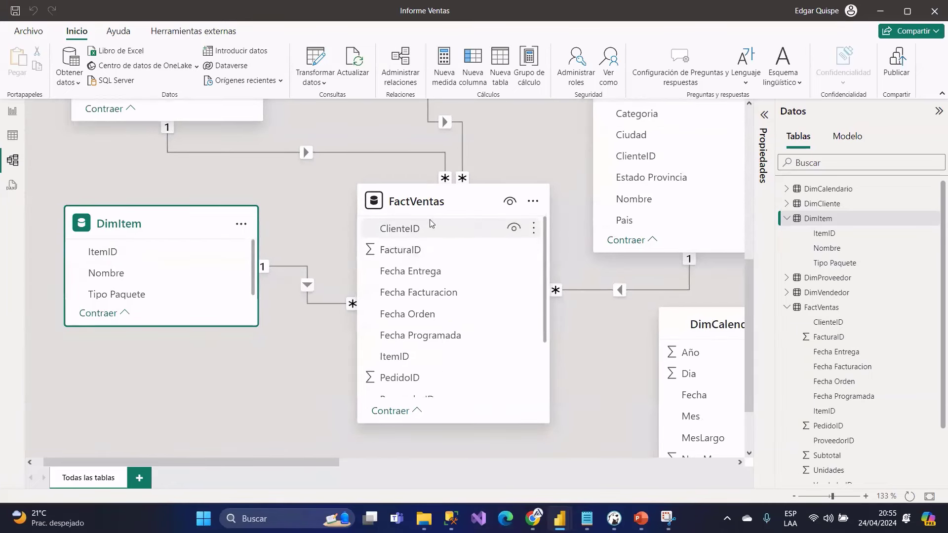
drag(150, 224, 150, 234)
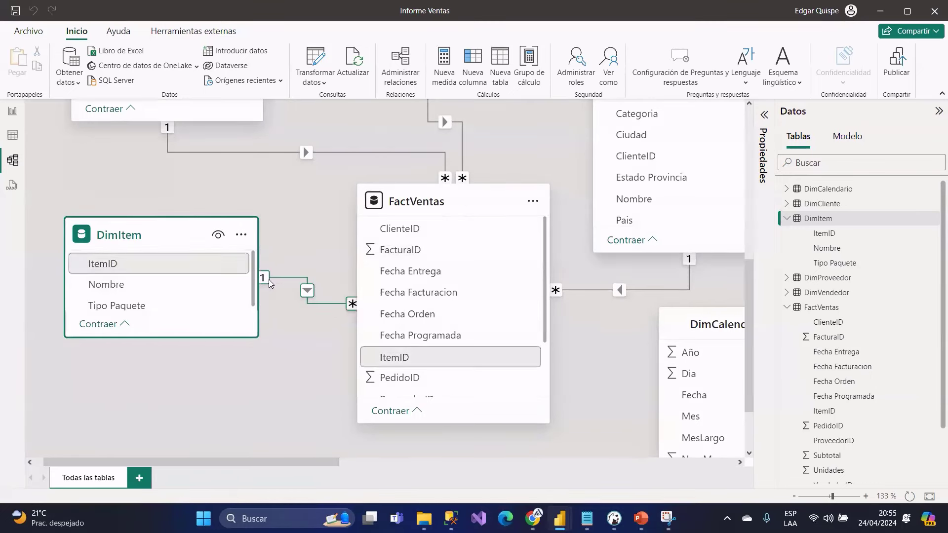
mouse_move(158, 245)
mouse_down()
mouse_move(167, 235)
mouse_move(158, 236)
mouse_up()
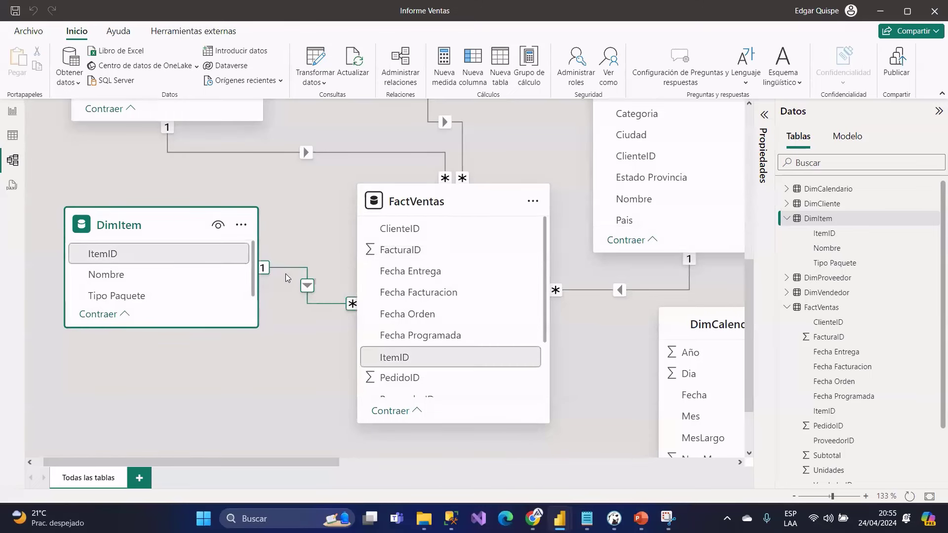
drag(403, 207, 403, 208)
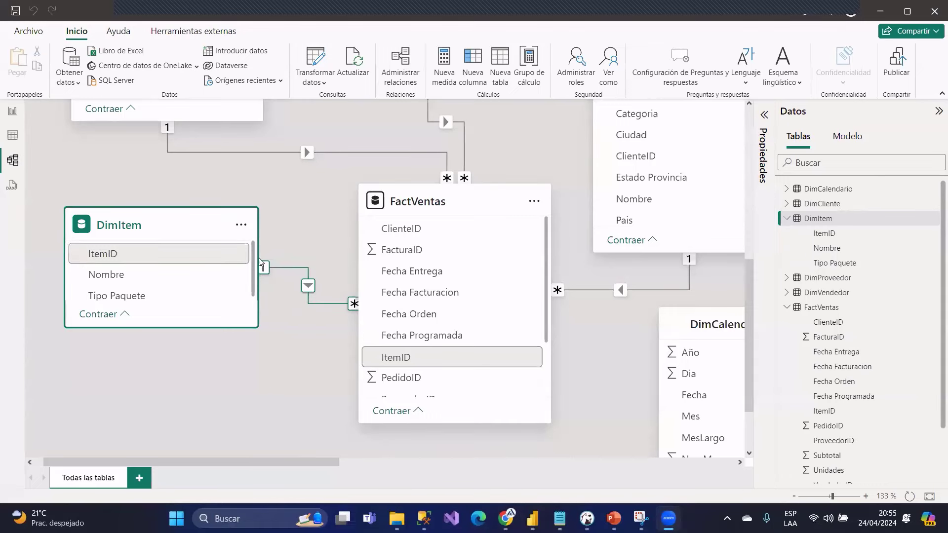
drag(423, 203, 425, 205)
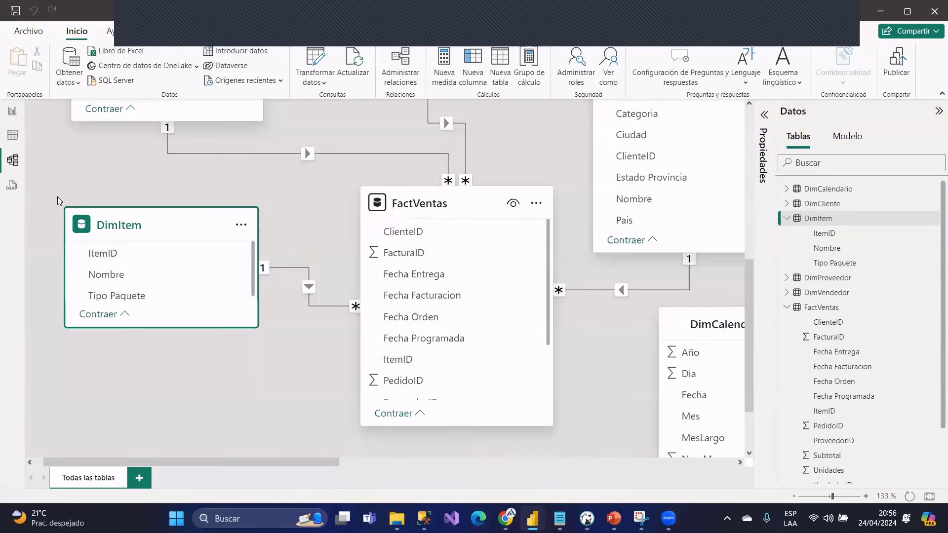
- Examine the one-to-many ItemID relationship between DimItem and FactVentas up close in the model view
drag(57, 189, 76, 194)
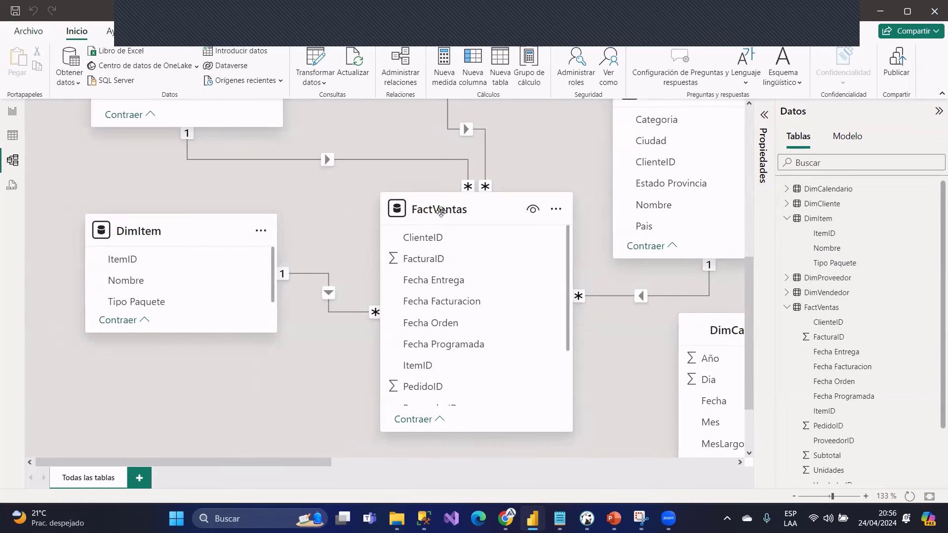
click(440, 212)
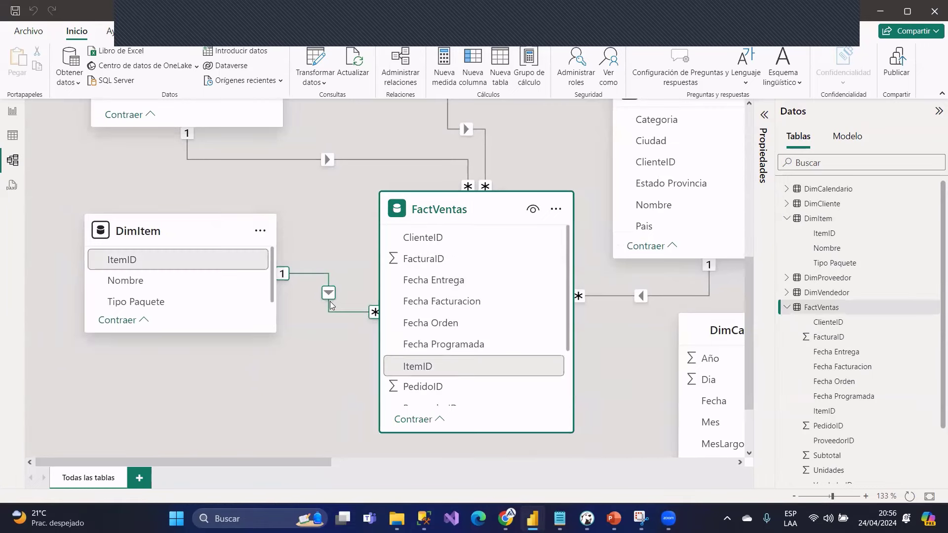
scroll(333, 296, up, 5)
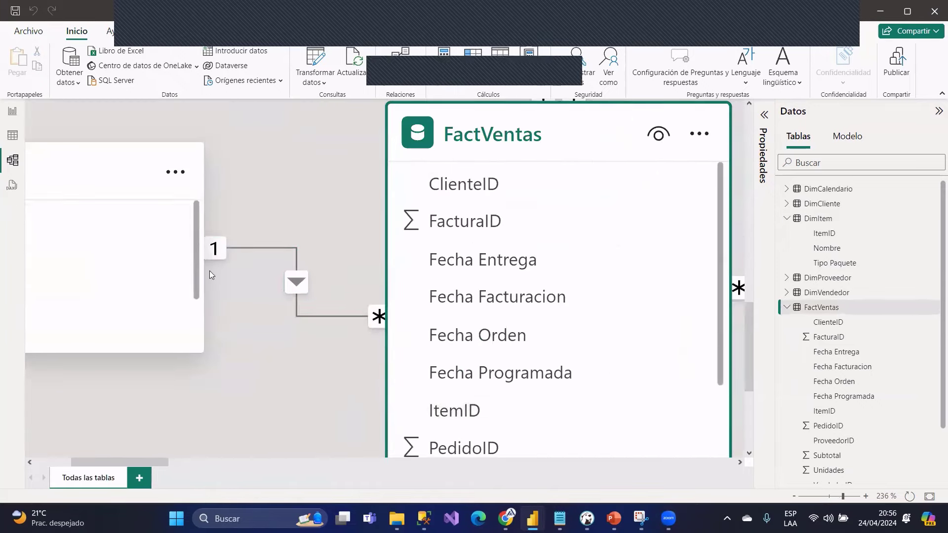
drag(144, 461, 108, 461)
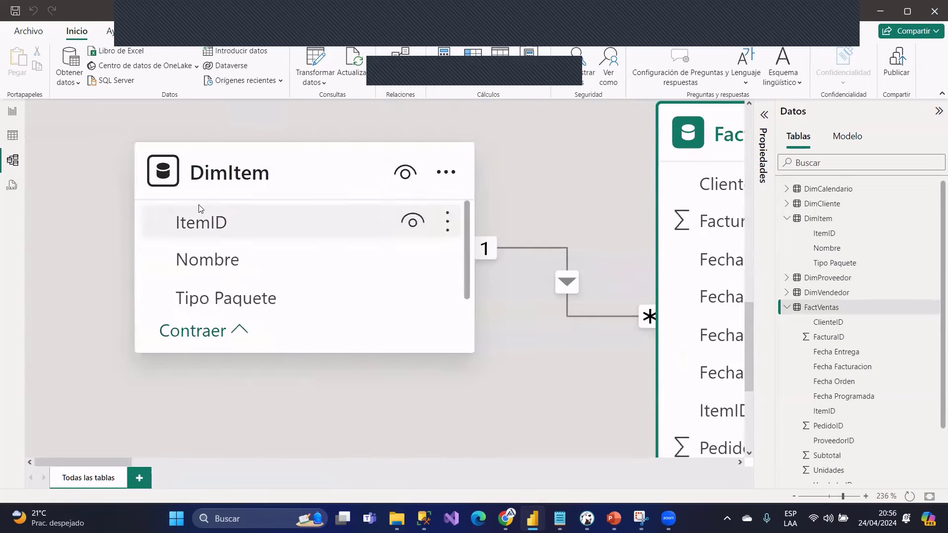
scroll(523, 115, down, 3)
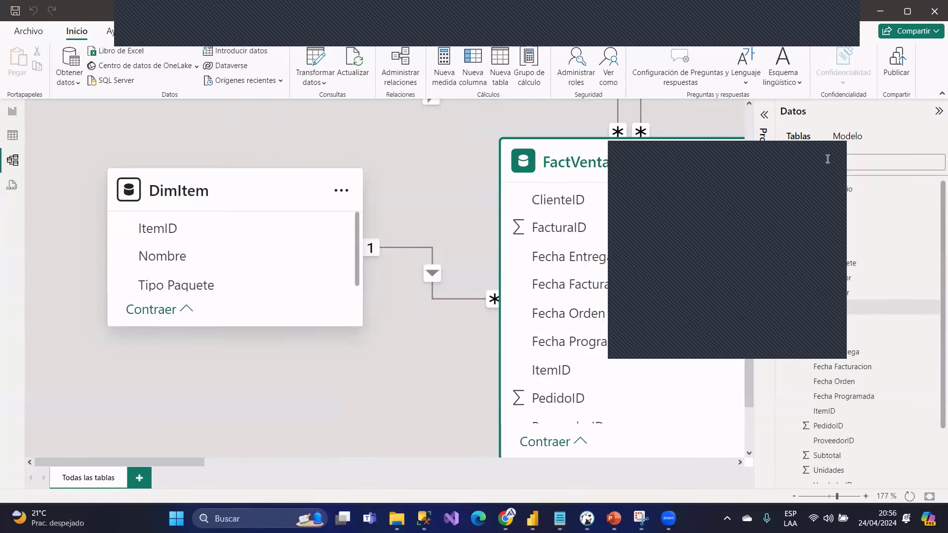
scroll(264, 375, down, 4)
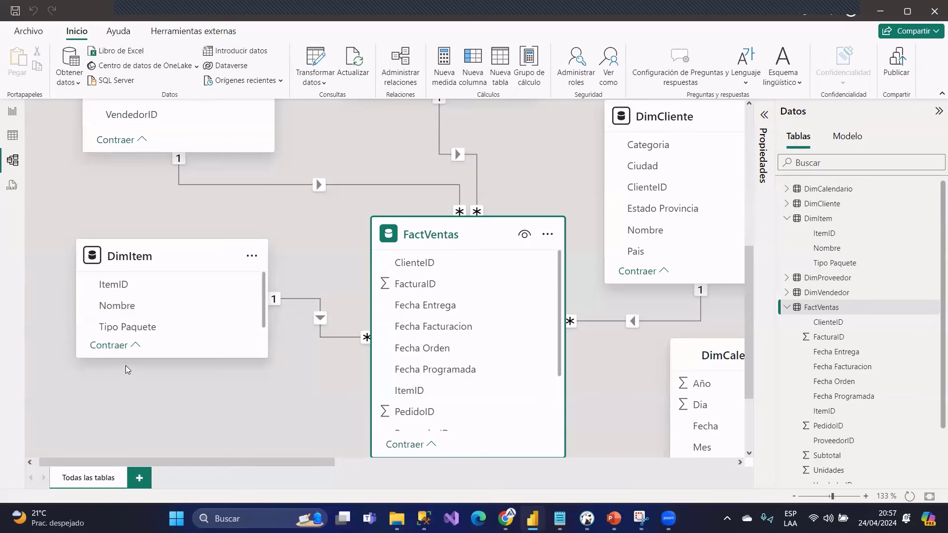
- Check DimItem's filtered Nombre column in the table view, and return to the model view to pick out FactVentas
click(111, 258)
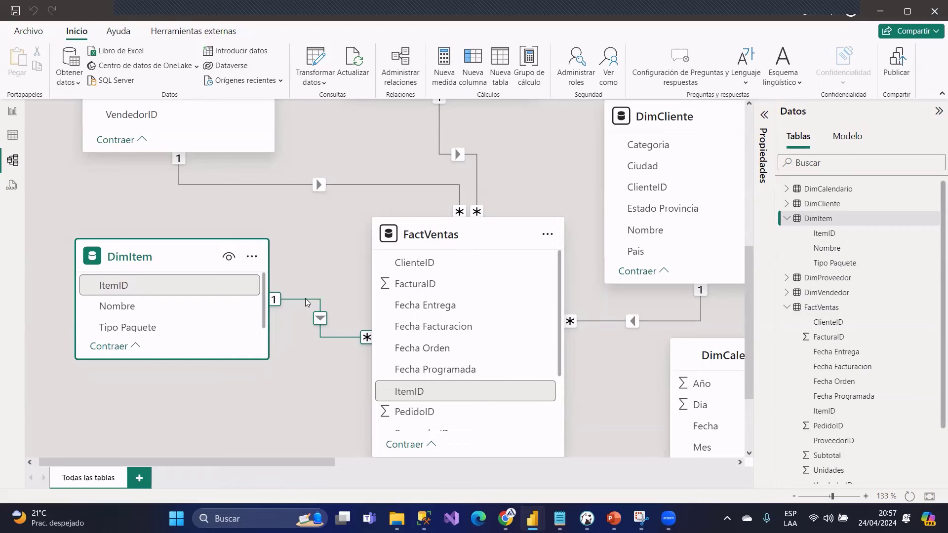
click(12, 135)
click(170, 127)
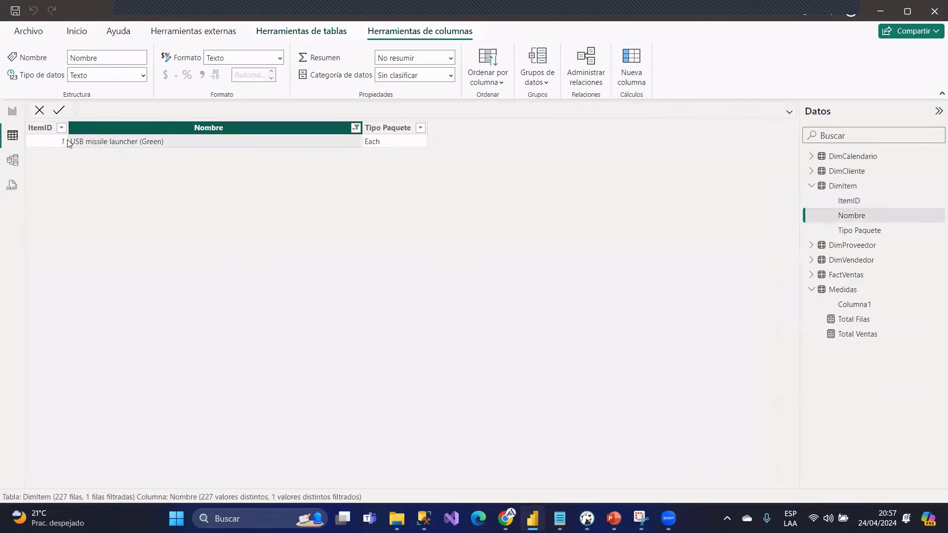
click(13, 160)
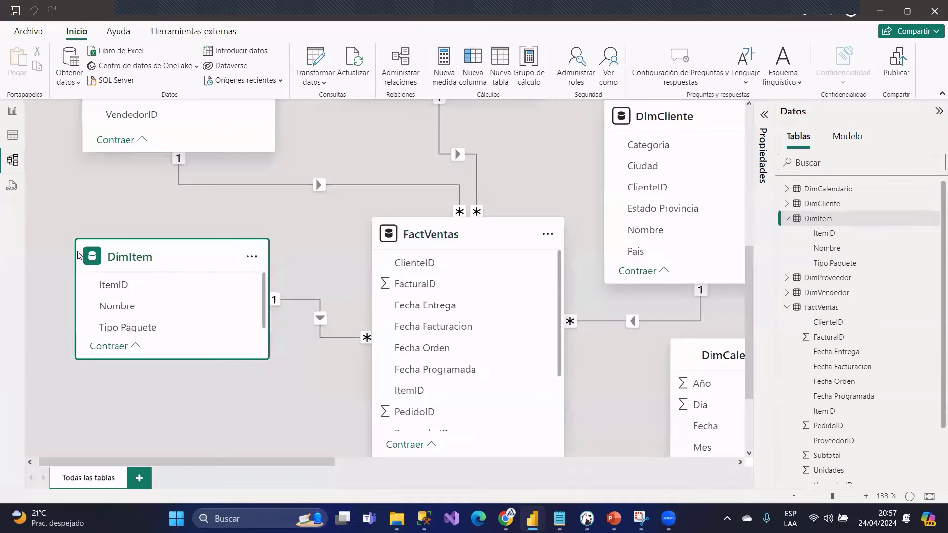
click(481, 235)
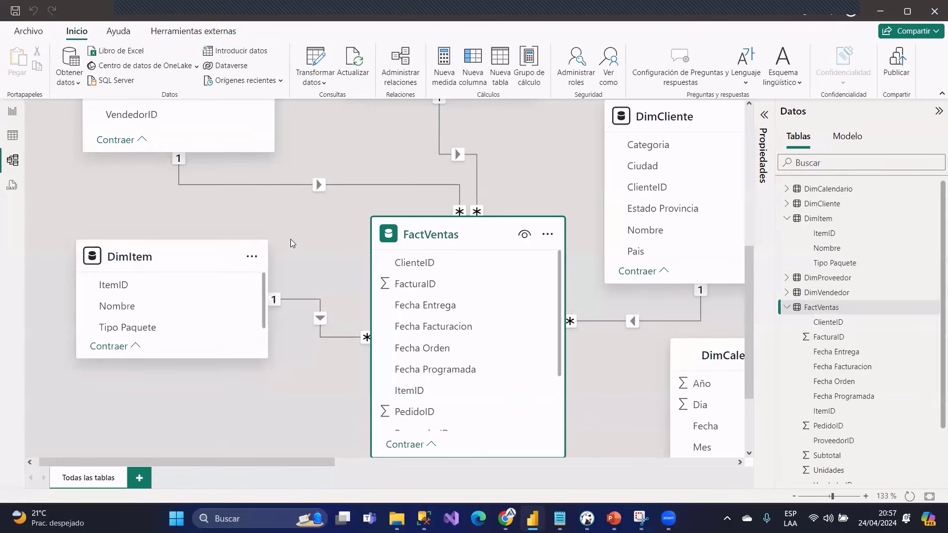
- Shift FactVentas and DimItem up and down in the model view, ending with them side by side and DimItem to FactVentas's left
click(197, 257)
drag(457, 241, 457, 256)
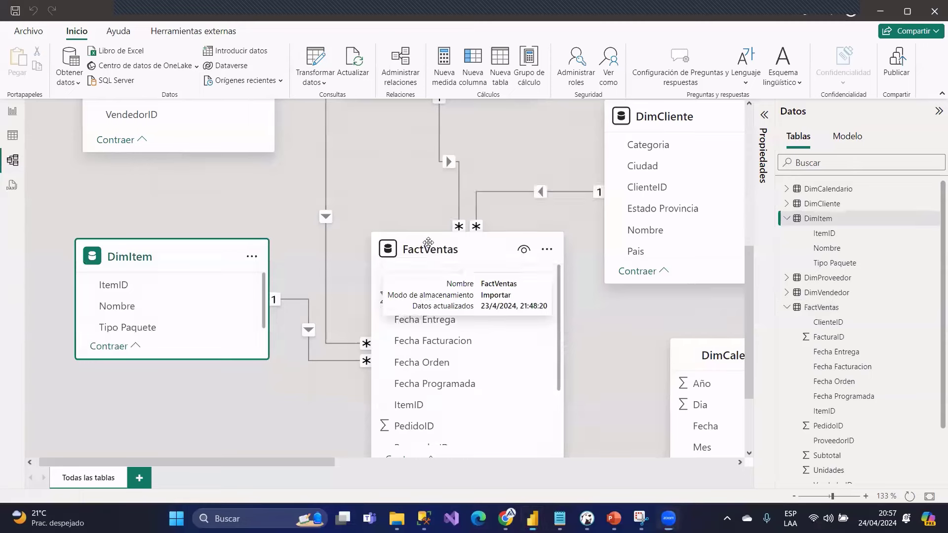
drag(426, 243, 425, 165)
drag(197, 261, 190, 269)
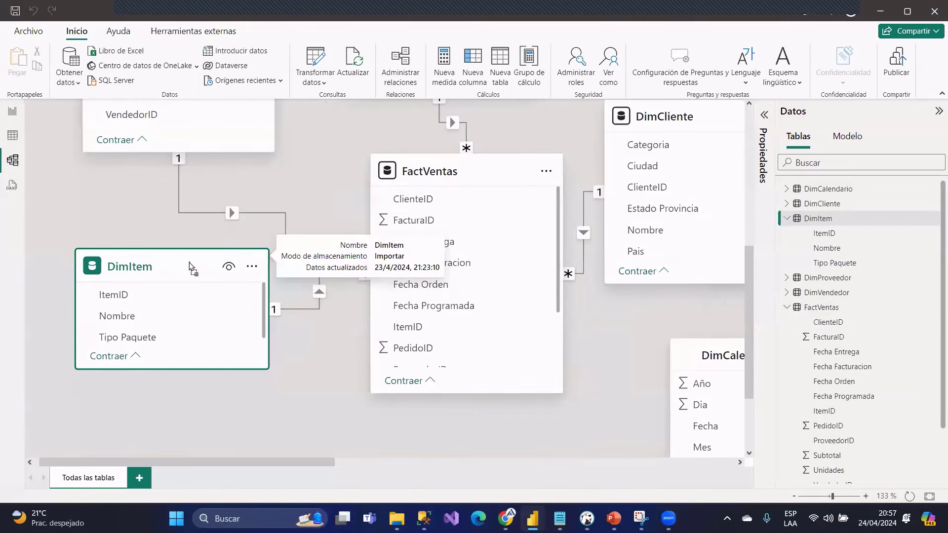
drag(449, 169, 448, 232)
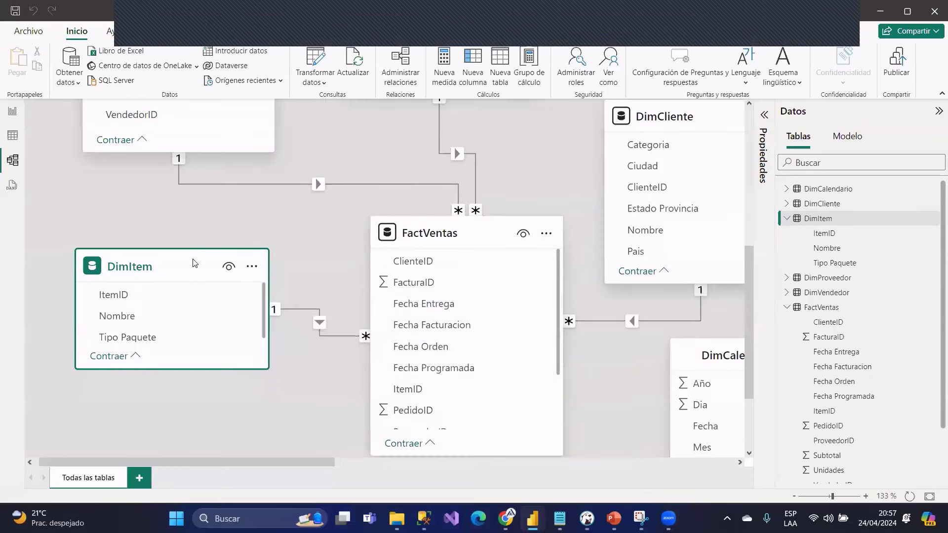
drag(194, 264, 195, 235)
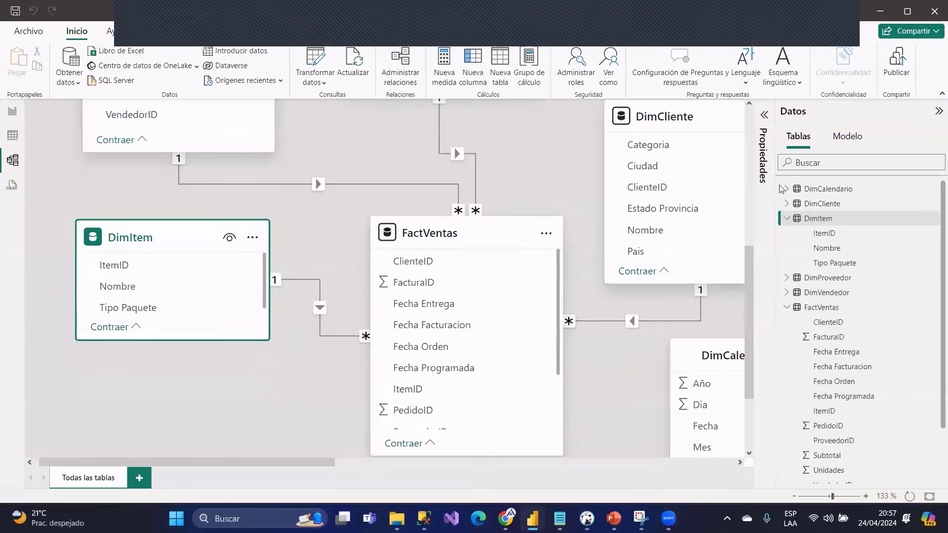
drag(146, 230, 153, 234)
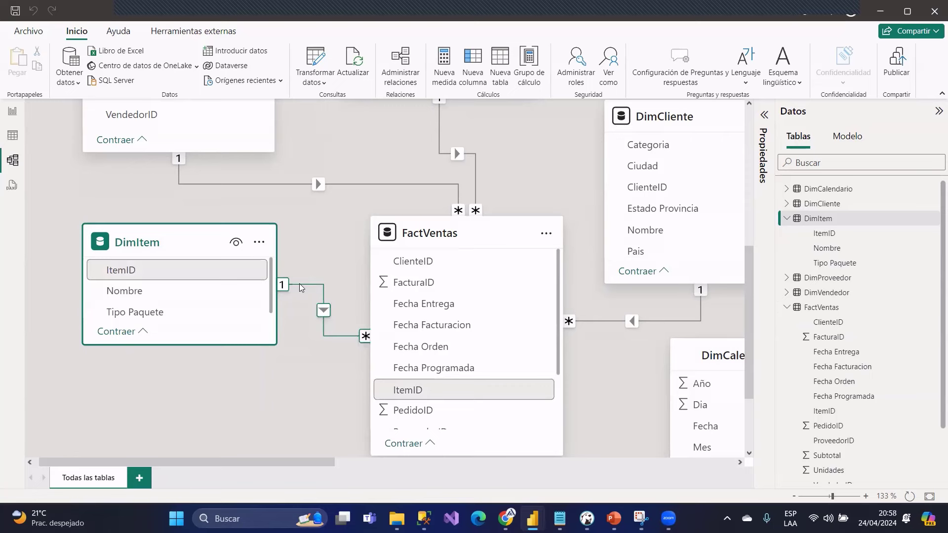
- Check the ItemID value of "USB missile launcher (Green)" in DimItem's table view against the relationship in the model view
click(13, 135)
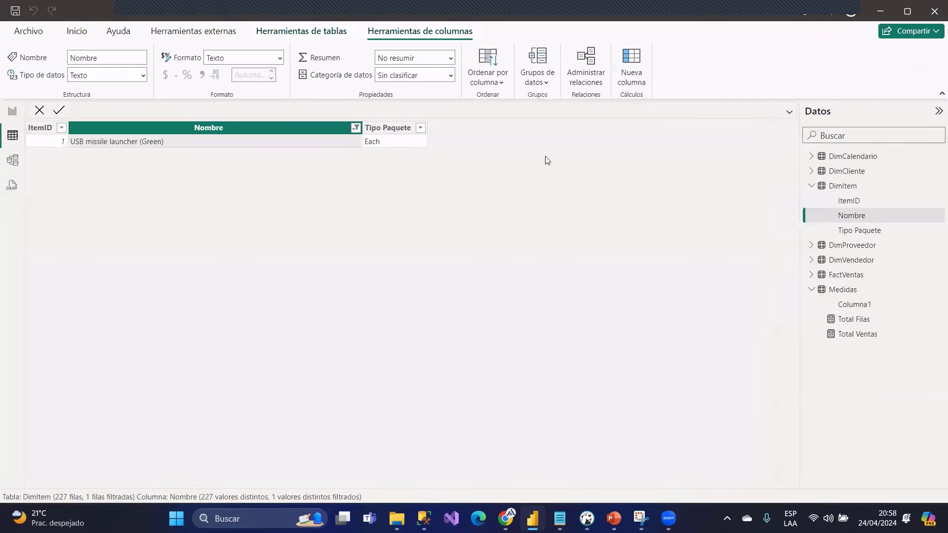
click(41, 128)
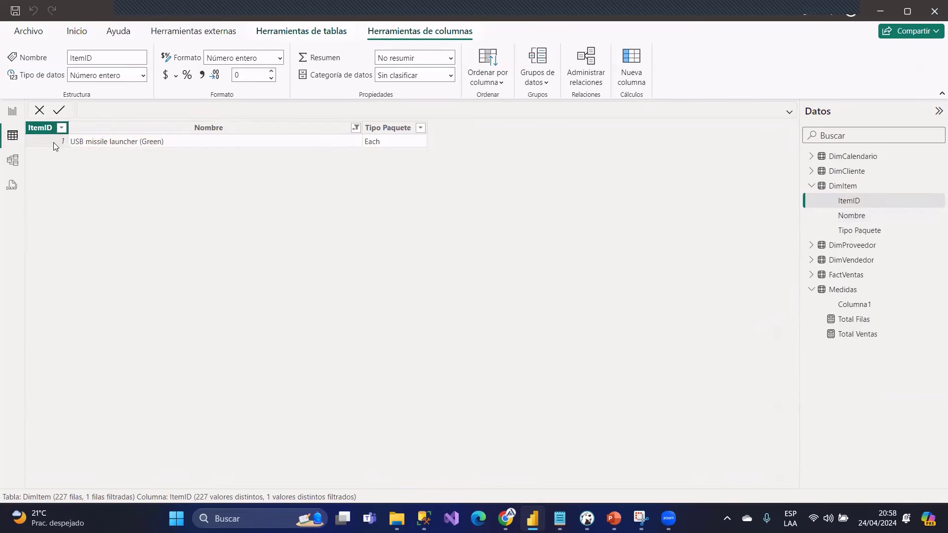
click(14, 161)
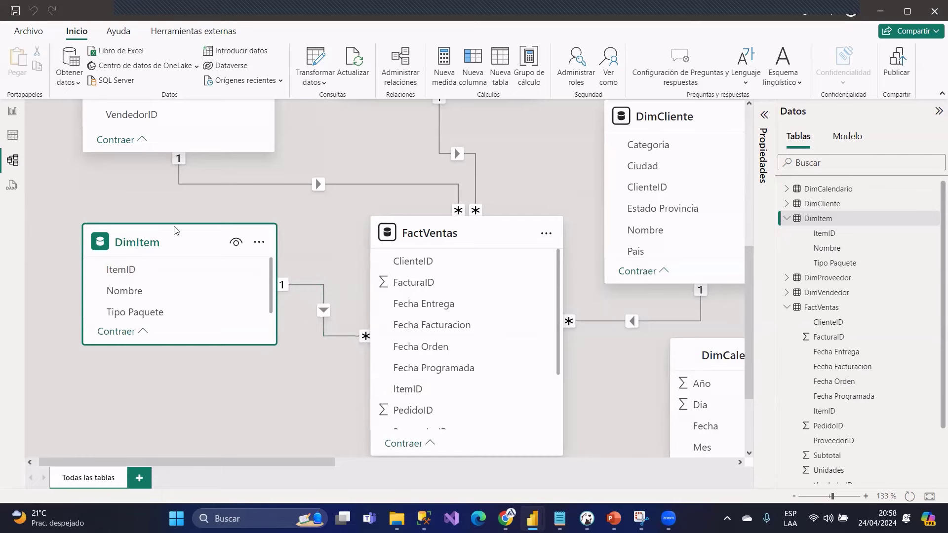
click(12, 136)
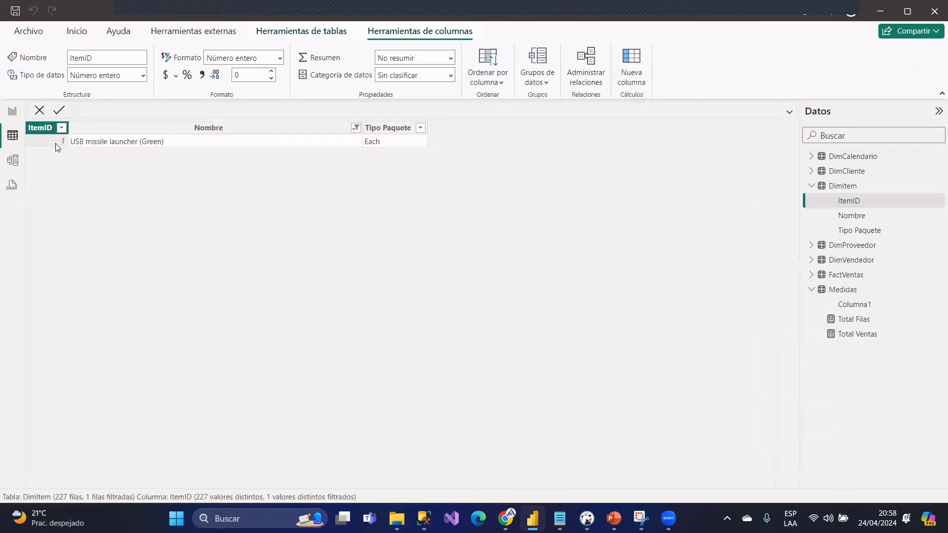
click(12, 160)
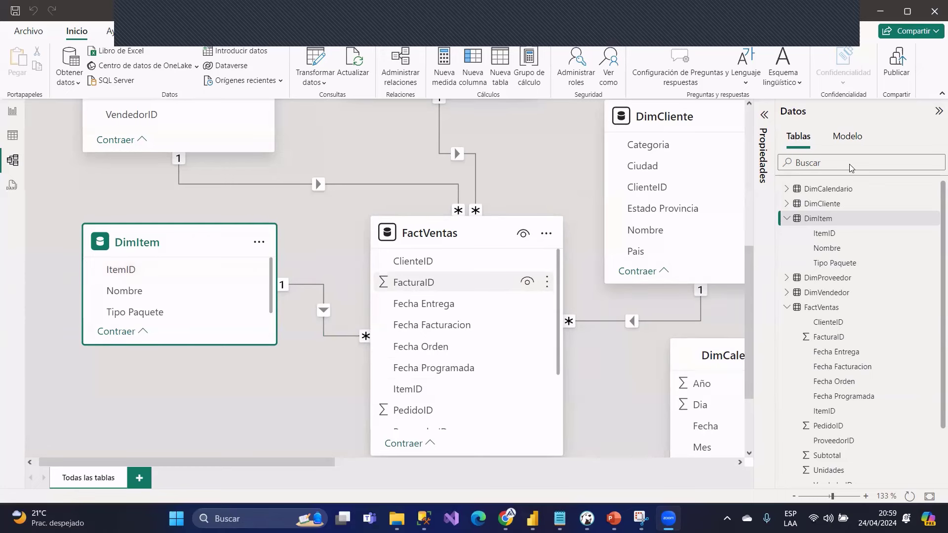
- Examine how DimItem connects to FactVentas within the wider model, picking out each of the two tables in turn
scroll(483, 169, down, 5)
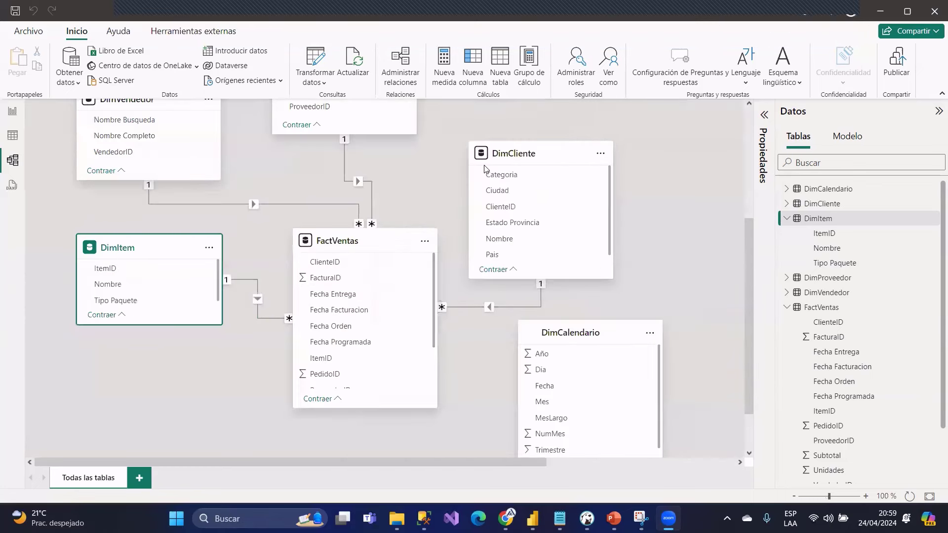
drag(751, 227, 739, 188)
scroll(200, 274, up, 3)
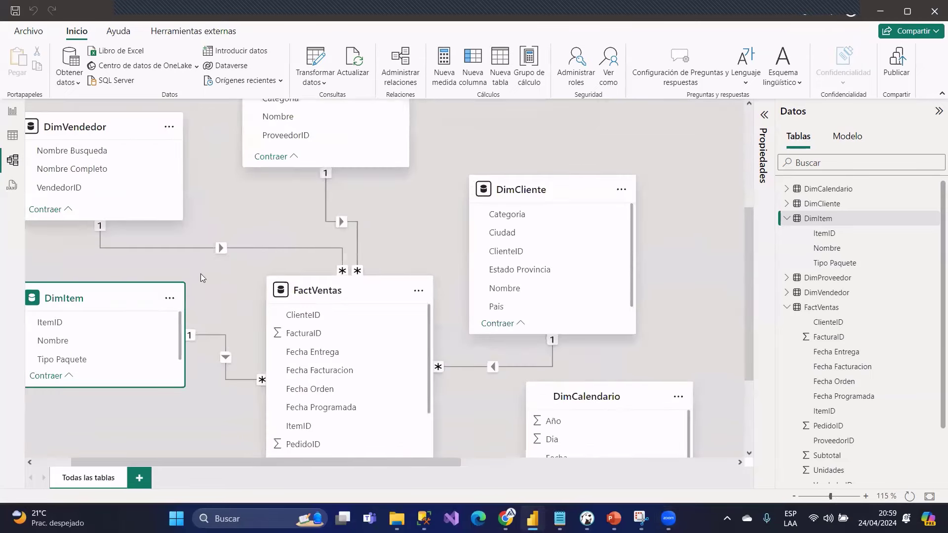
click(348, 299)
click(123, 299)
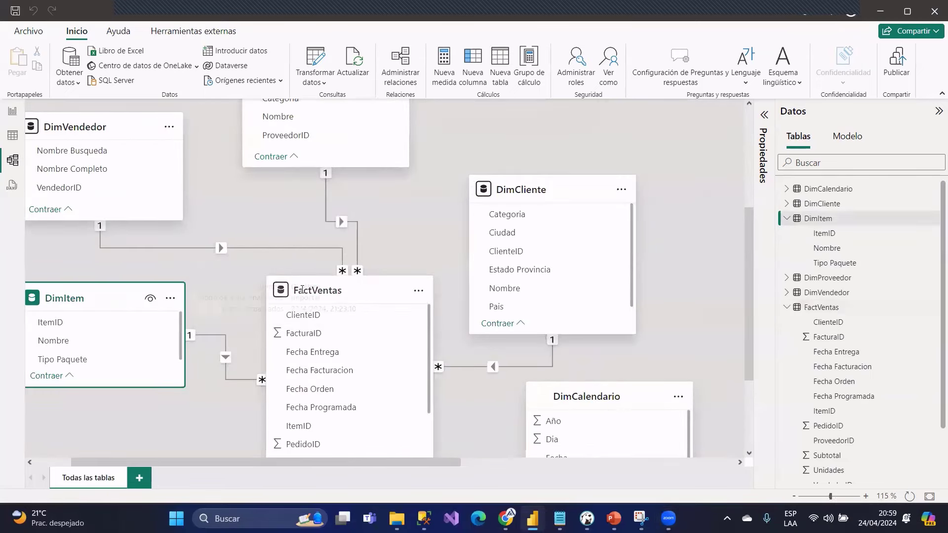
click(371, 293)
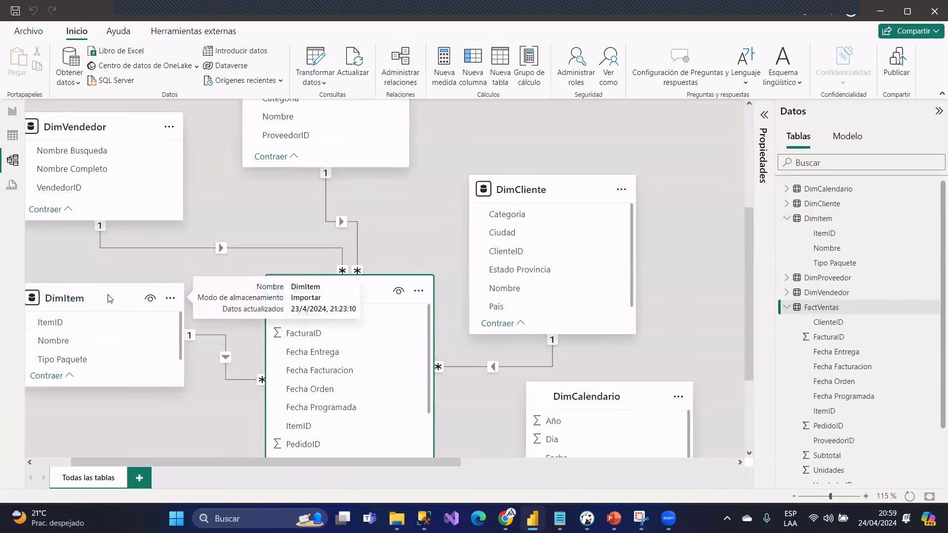
click(68, 294)
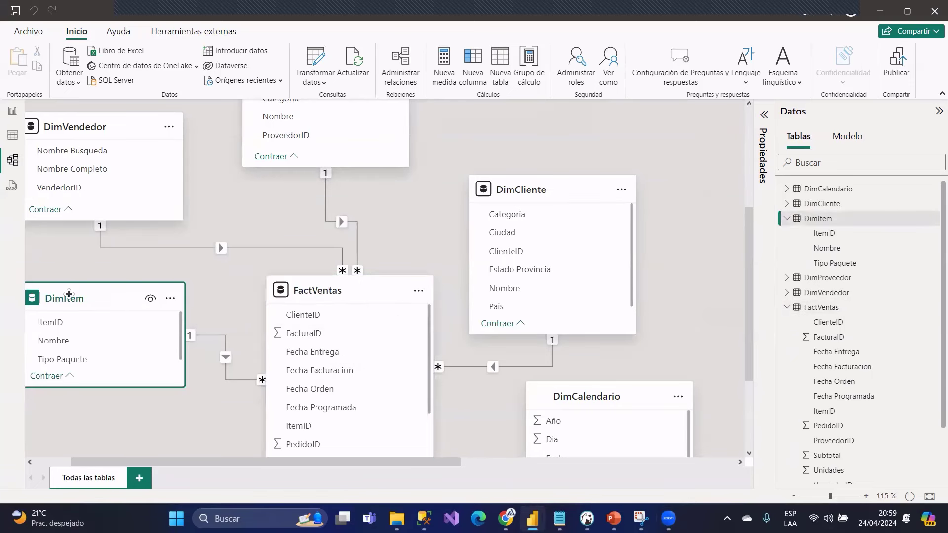
scroll(389, 460, left, 2)
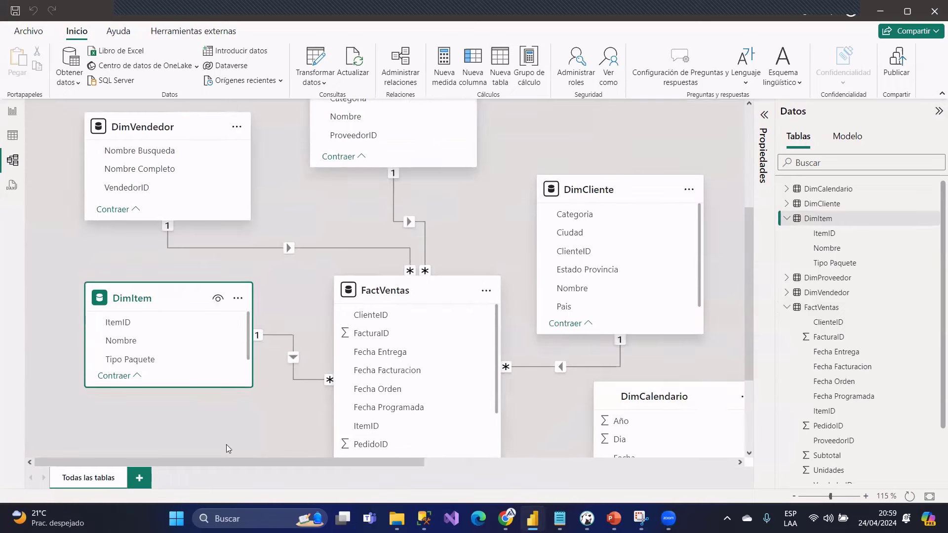
click(434, 292)
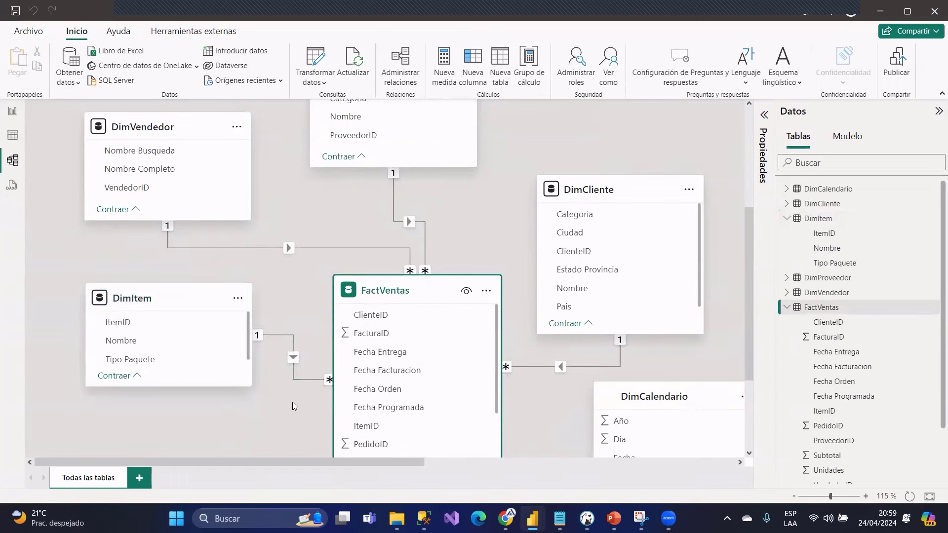
- Compare DimItem's filtered Nombre and ItemID columns in the table view, and return to the relationship in the model view
click(12, 135)
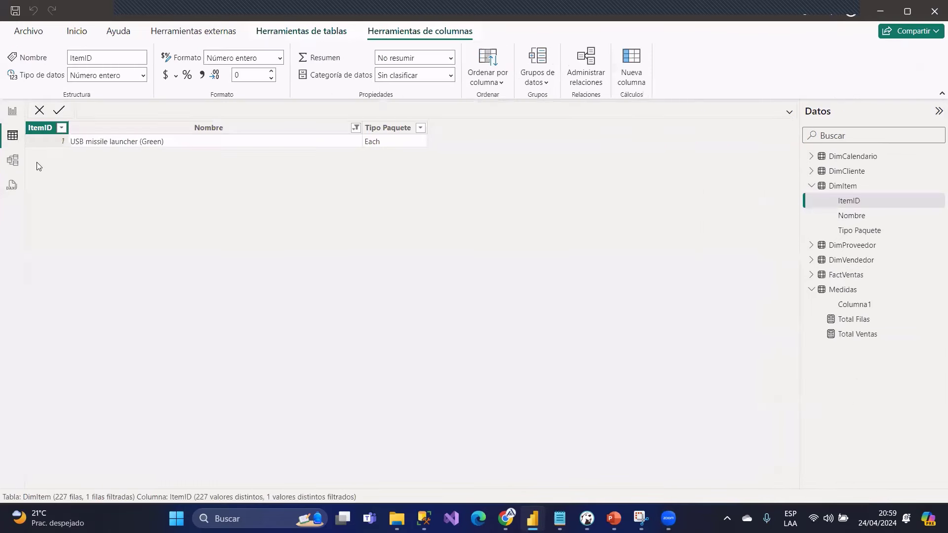
click(202, 128)
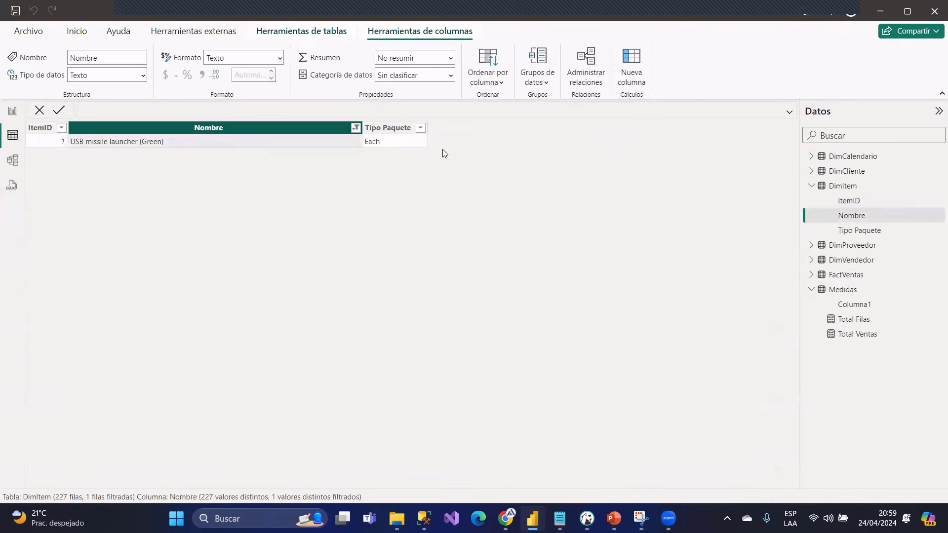
click(847, 187)
click(183, 130)
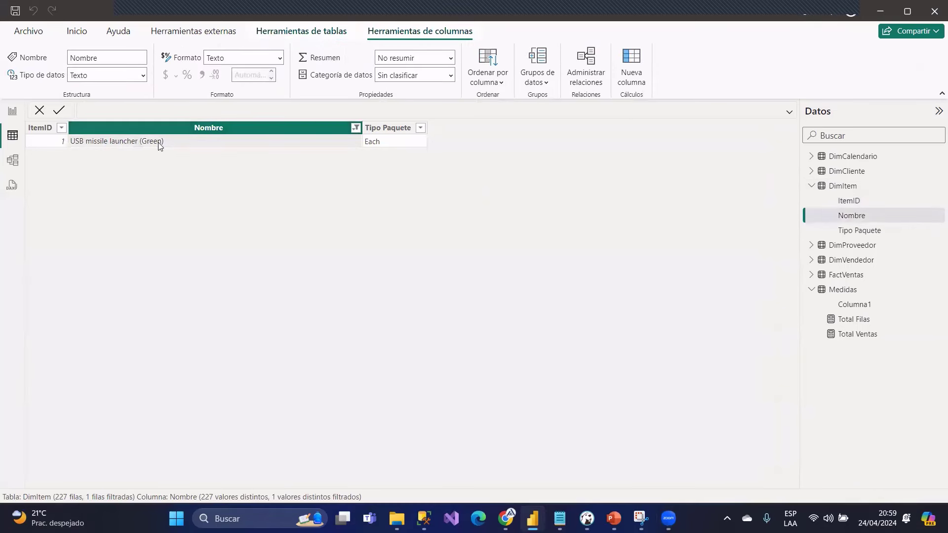
click(50, 143)
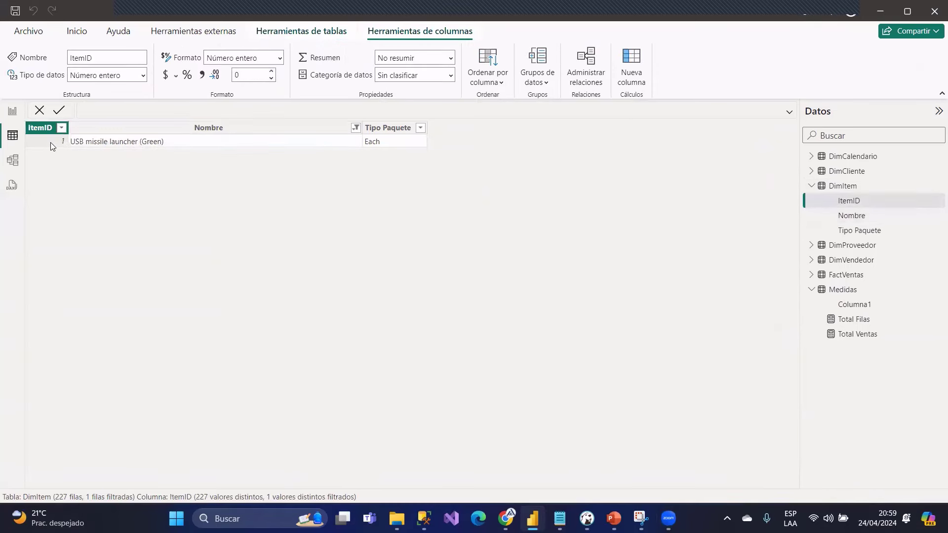
click(12, 161)
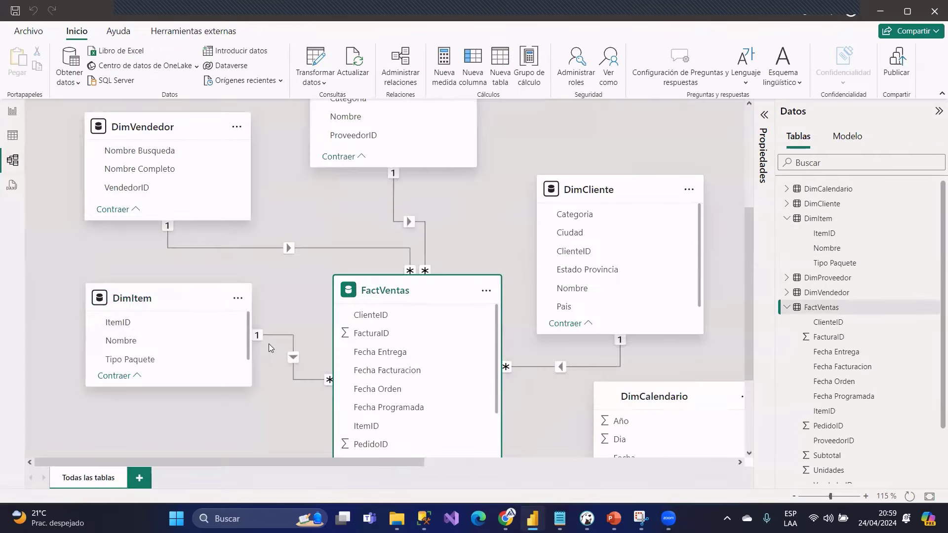
- Check FactVentas's rows in the table view against its ItemID filter, keeping only the value 1
click(14, 137)
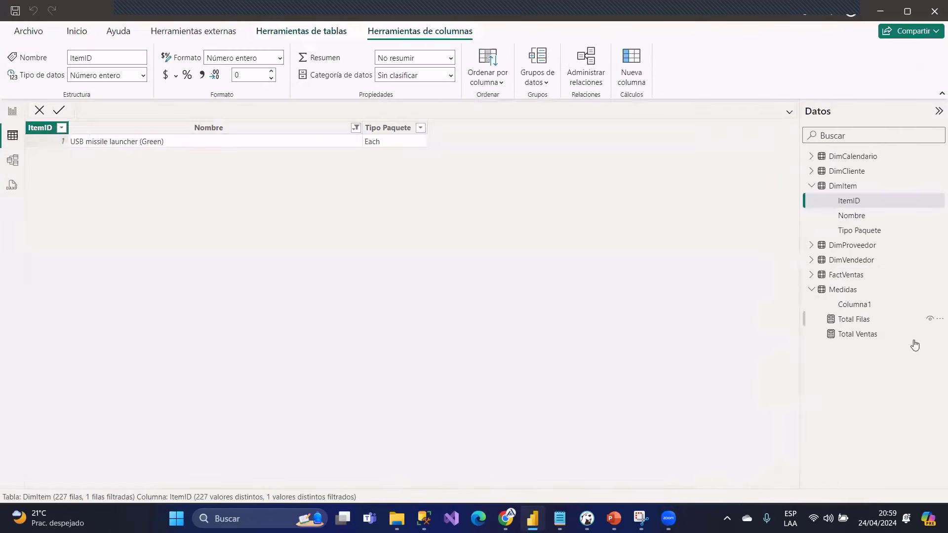
click(845, 274)
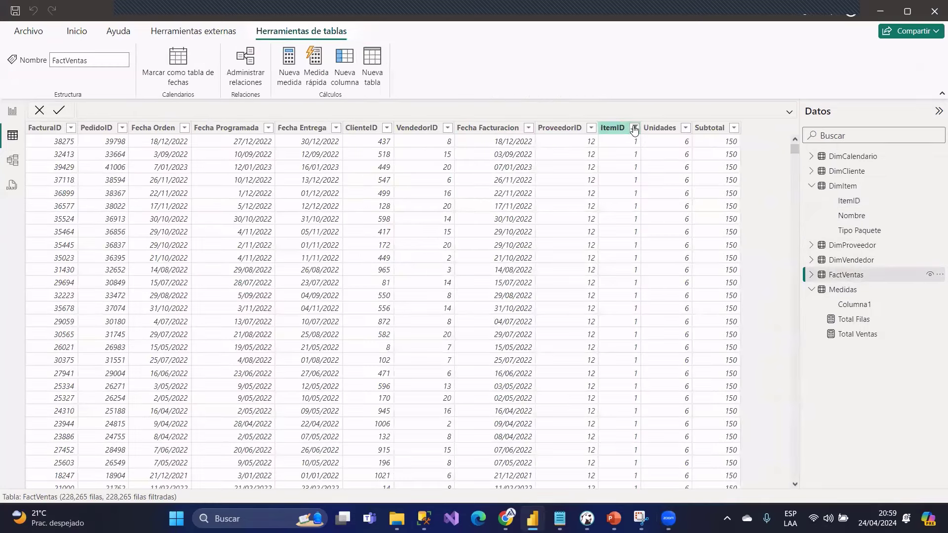
click(634, 127)
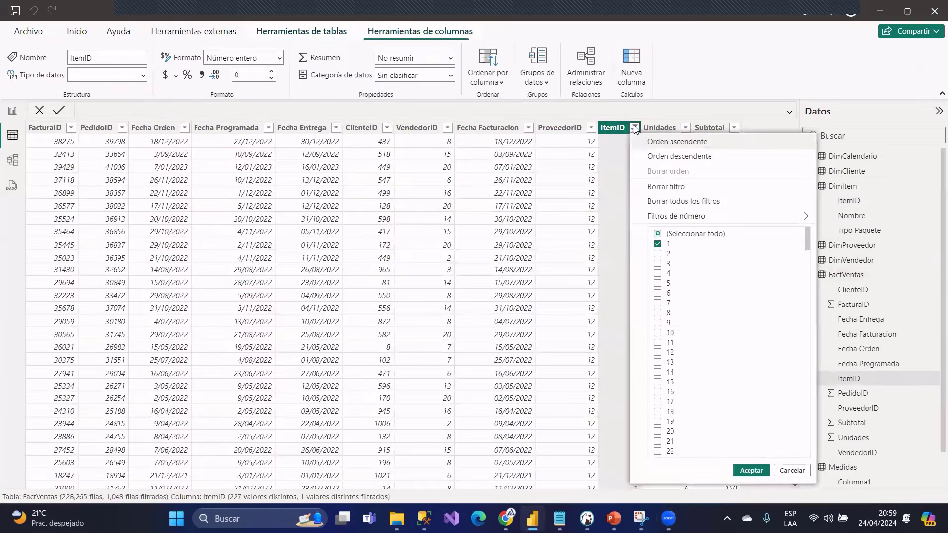
click(657, 244)
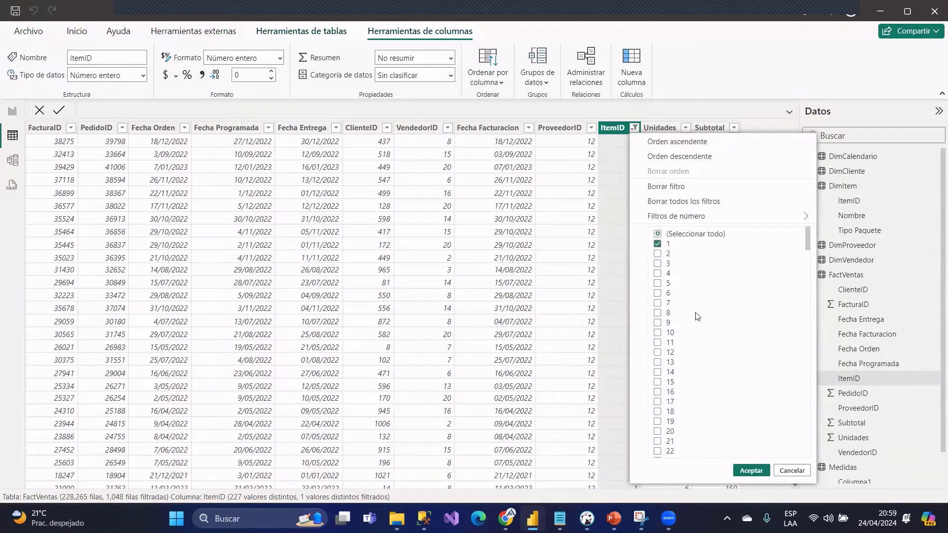
click(749, 471)
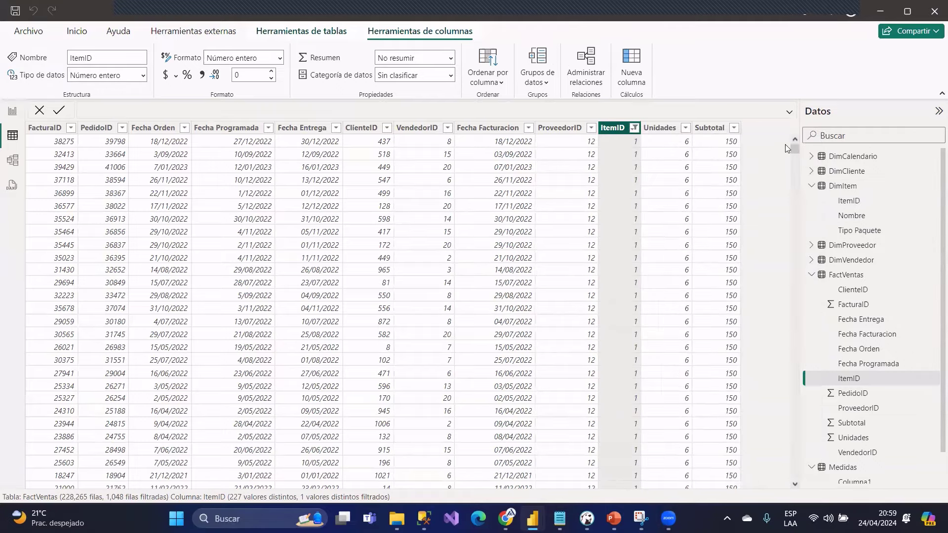
drag(794, 148, 790, 115)
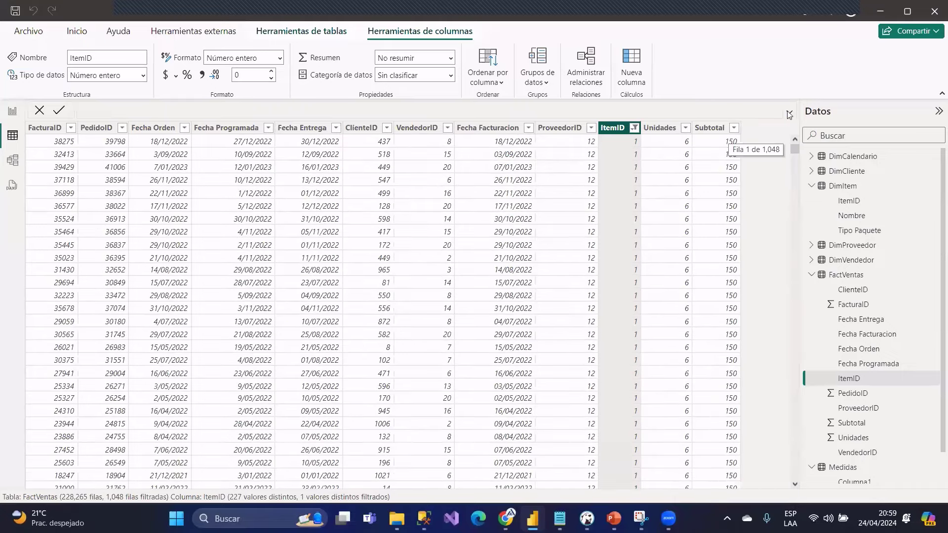
- Compare the report's cards with the earlier capture in Herramienta Recortes, outlining the captured ItemID slicer in red
click(10, 112)
drag(108, 127, 269, 169)
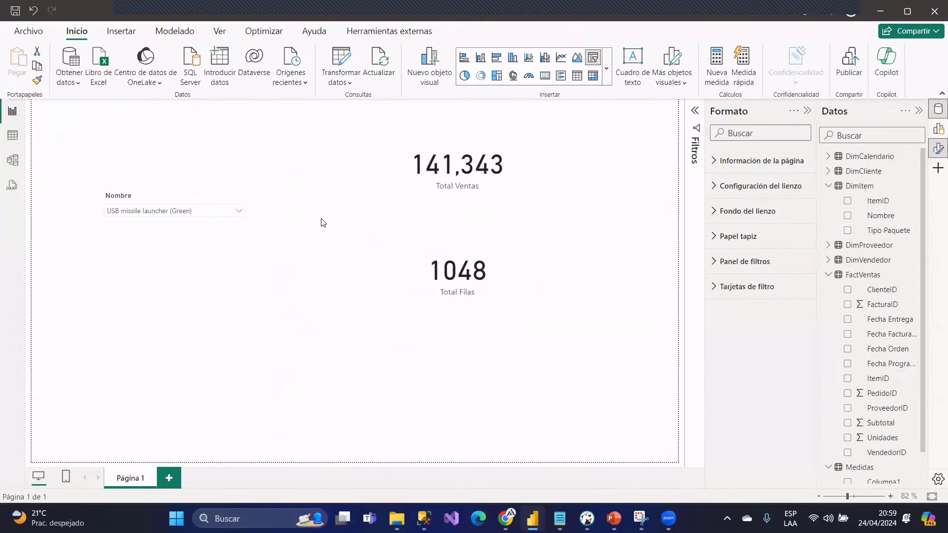
click(641, 519)
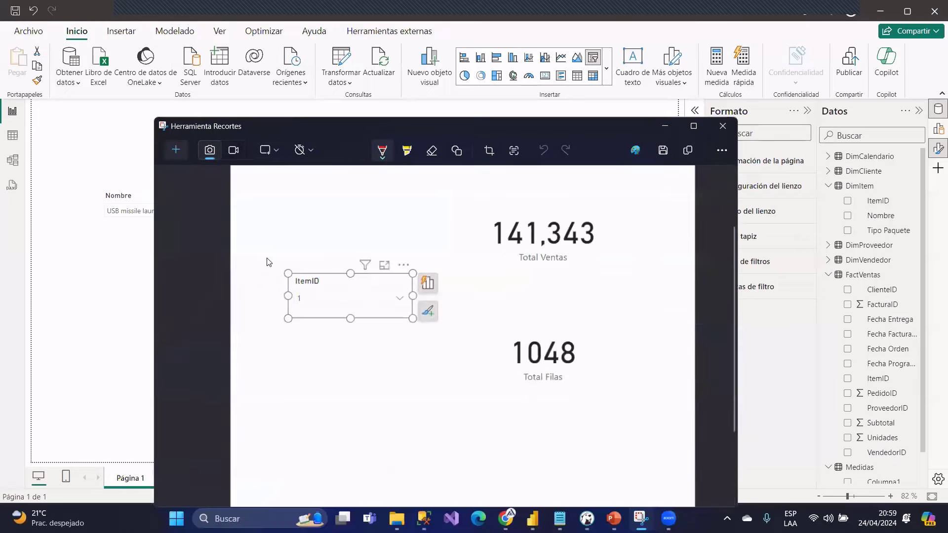
drag(262, 257, 334, 342)
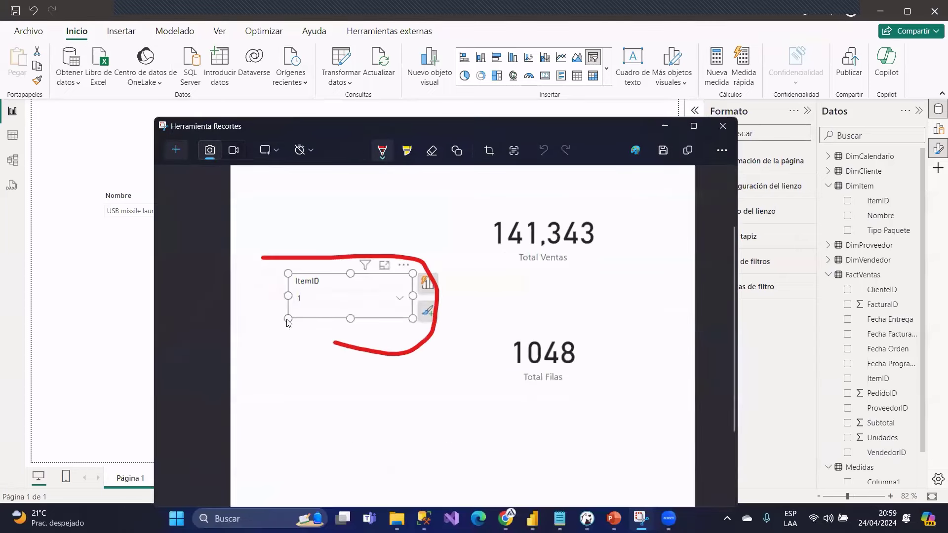
drag(288, 322, 265, 254)
click(665, 126)
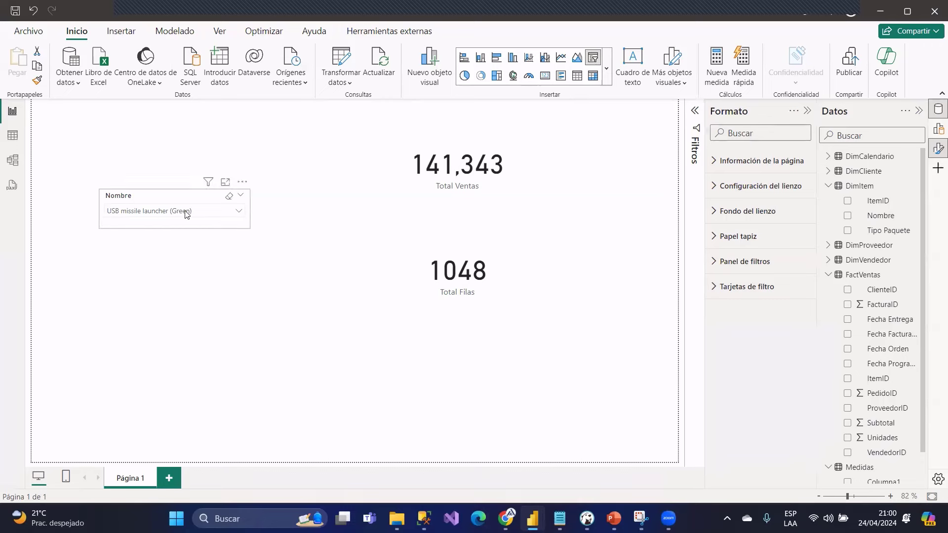
- Clear the Nombre slicer's selection and move the slicer closer to the report page's upper-left corner
click(231, 216)
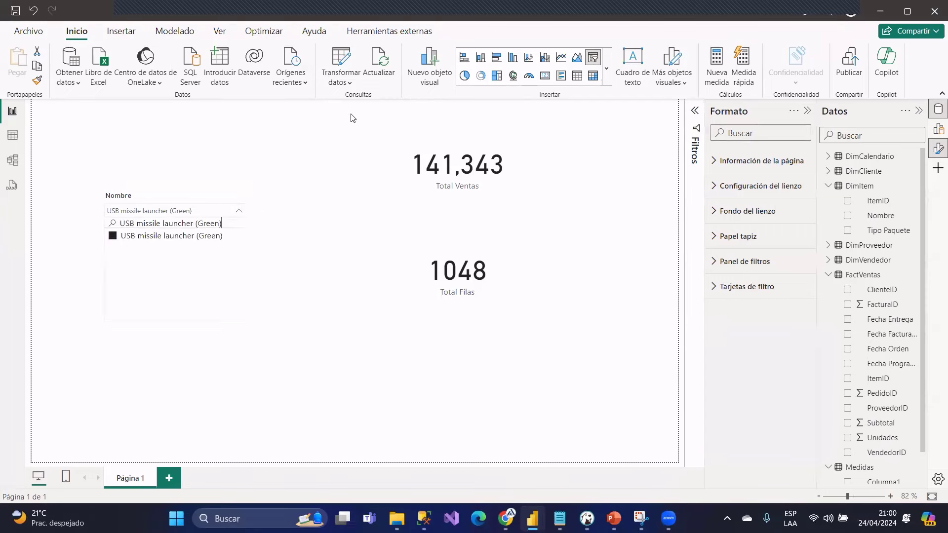
click(206, 211)
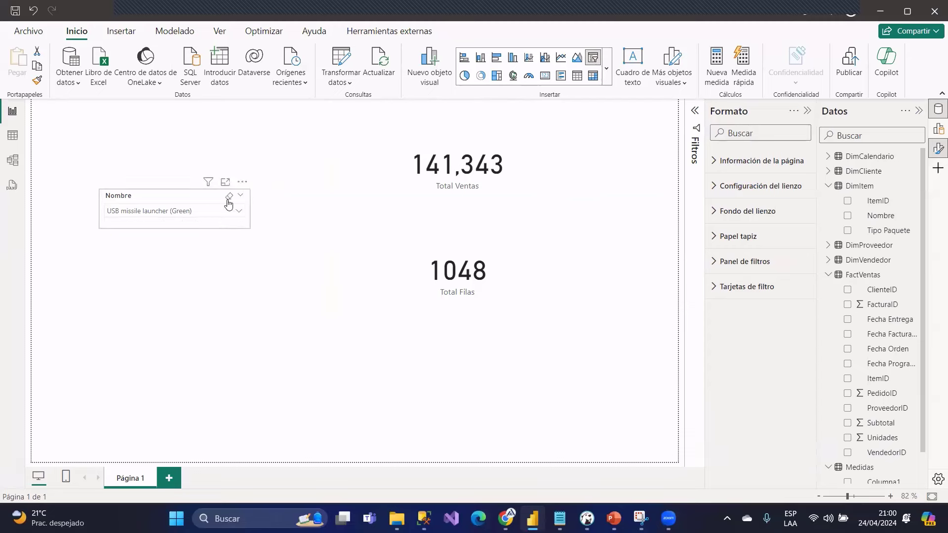
click(228, 196)
drag(170, 197, 133, 177)
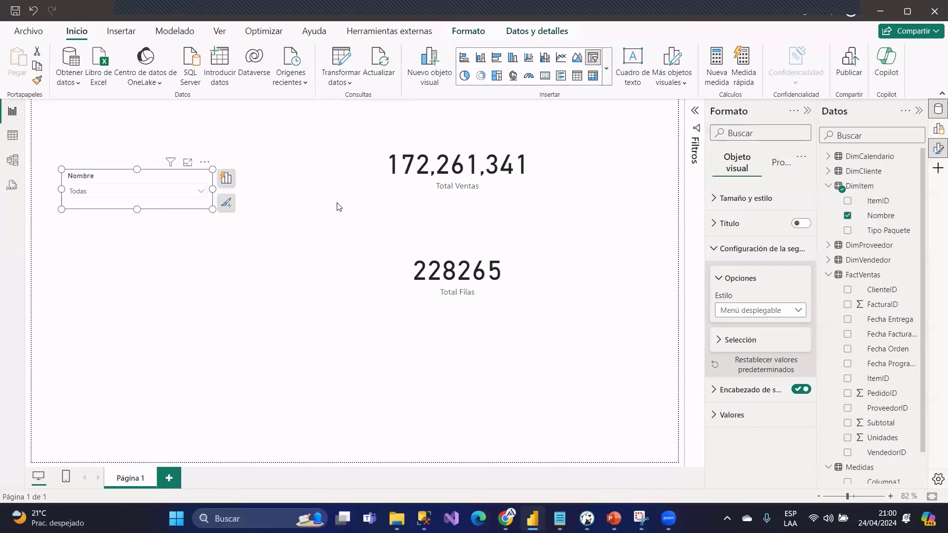
- Examine how FactVentas connects to DimItem in the model view, nudging FactVentas slightly
mouse_move(318, 11)
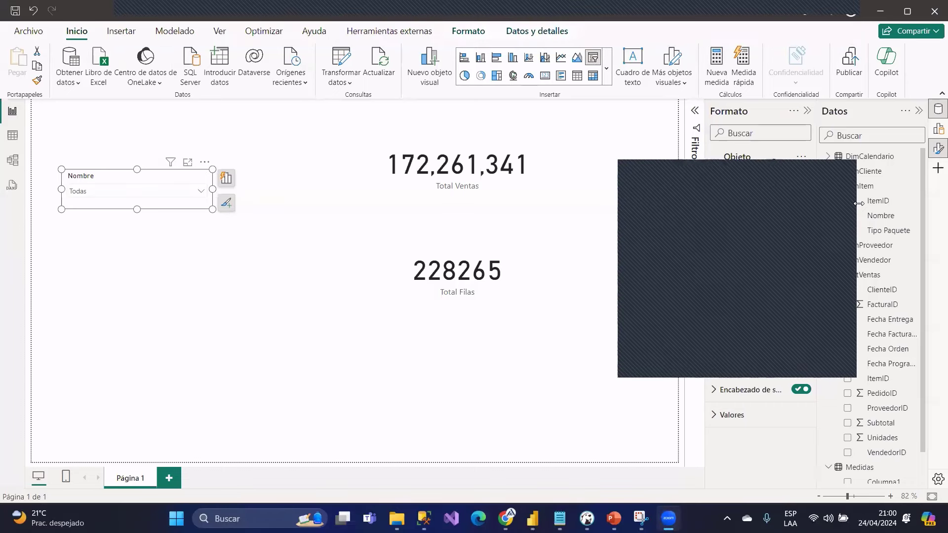
click(13, 160)
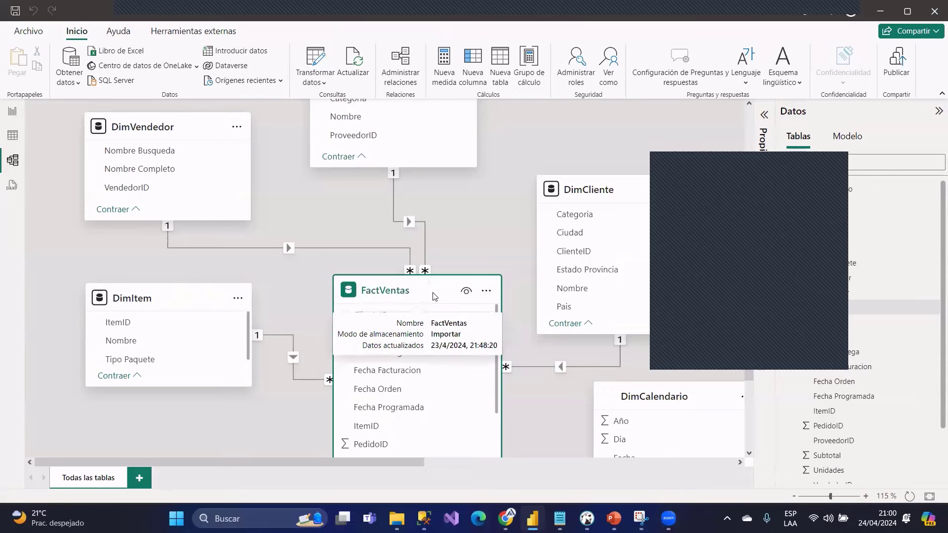
drag(434, 296, 437, 297)
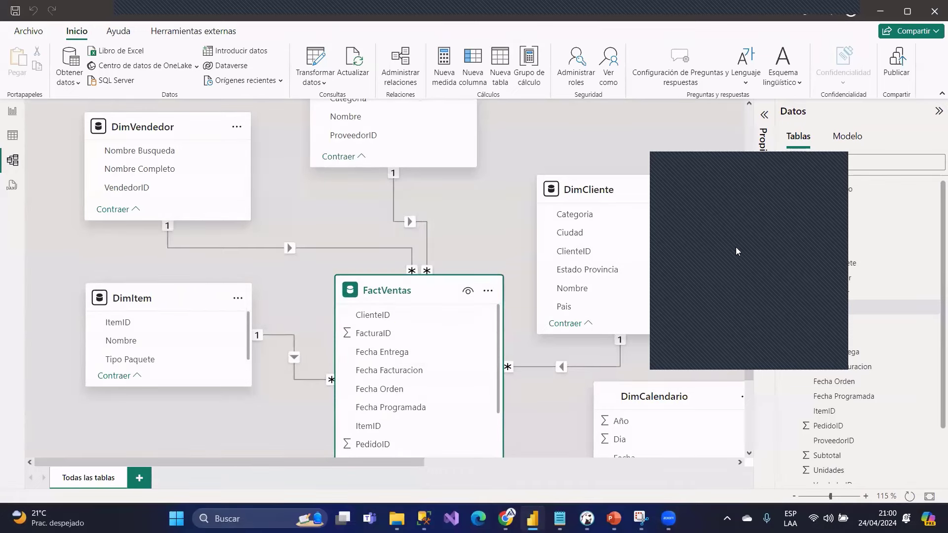
scroll(292, 280, down, 1)
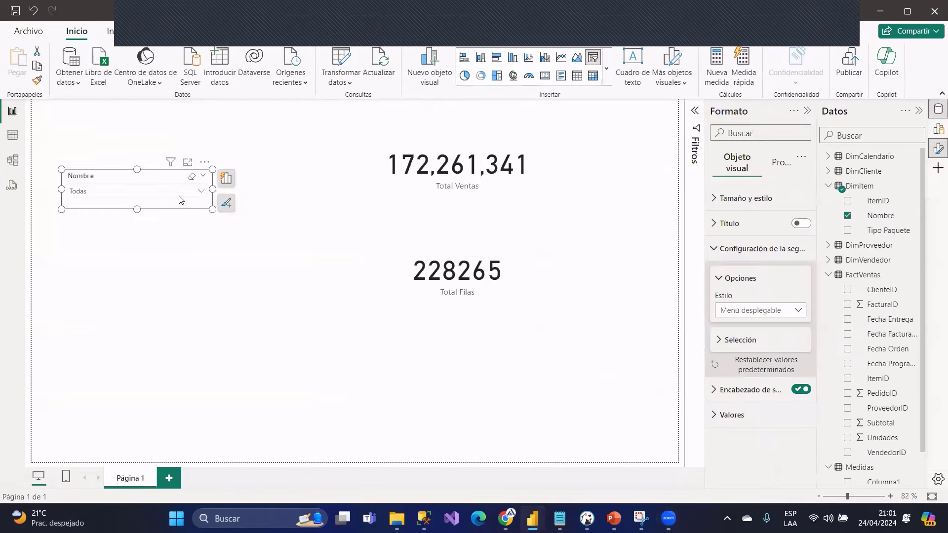
- Filter the report by a "The Gu" red shirt XML tag t-shirt in the Nombre slicer and select the Total Ventas and Total Filas cards
click(179, 198)
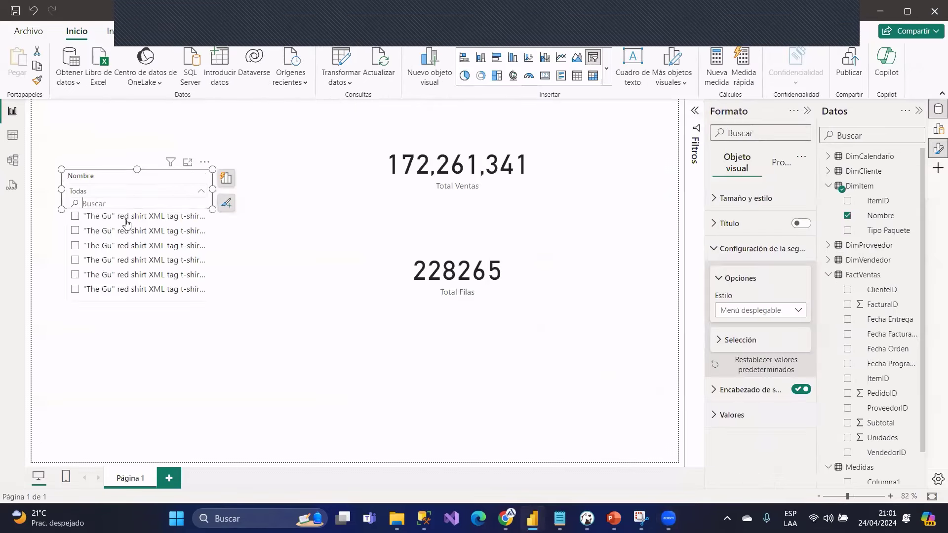
click(124, 230)
drag(311, 120, 603, 378)
- Rearrange the model view, placing DimItem lower and FactVentas higher so the line between them stands clear
click(12, 135)
click(14, 163)
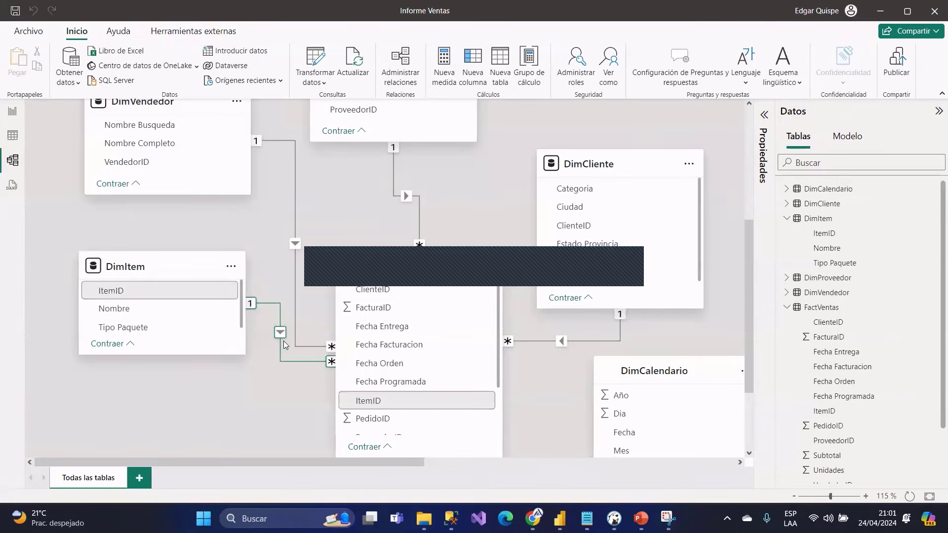
drag(185, 270, 185, 280)
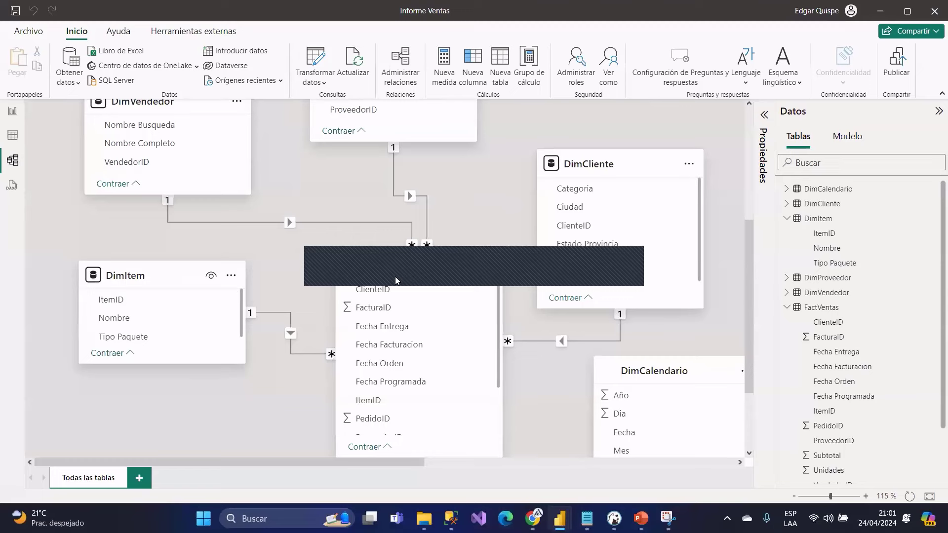
drag(395, 276, 409, 288)
drag(170, 271, 170, 297)
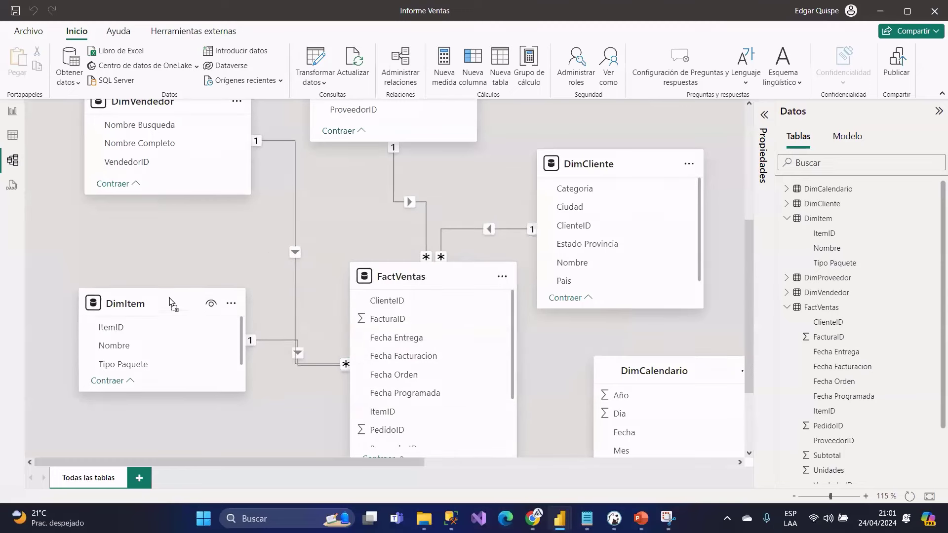
drag(395, 277, 390, 198)
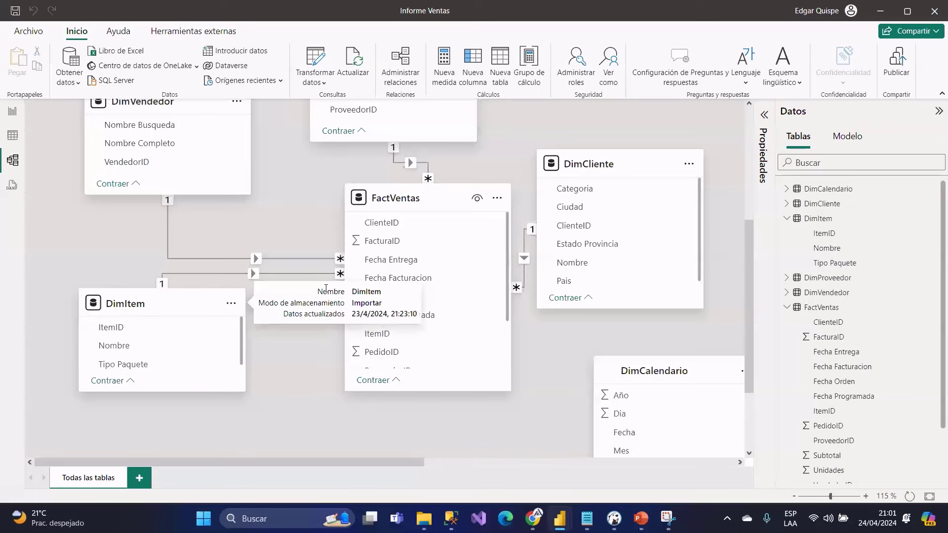
drag(162, 312, 164, 326)
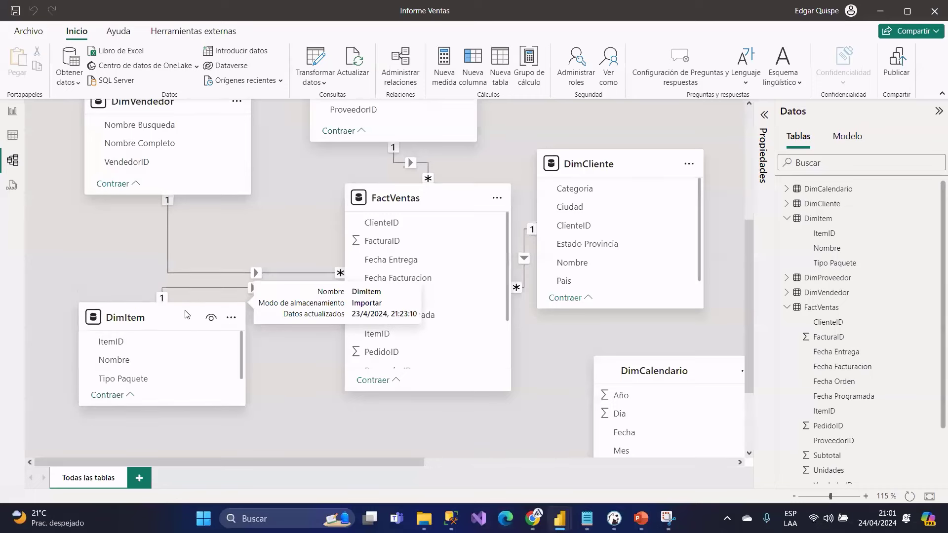
- Deactivate the ItemID relationship between FactVentas and DimItem
double_click(200, 288)
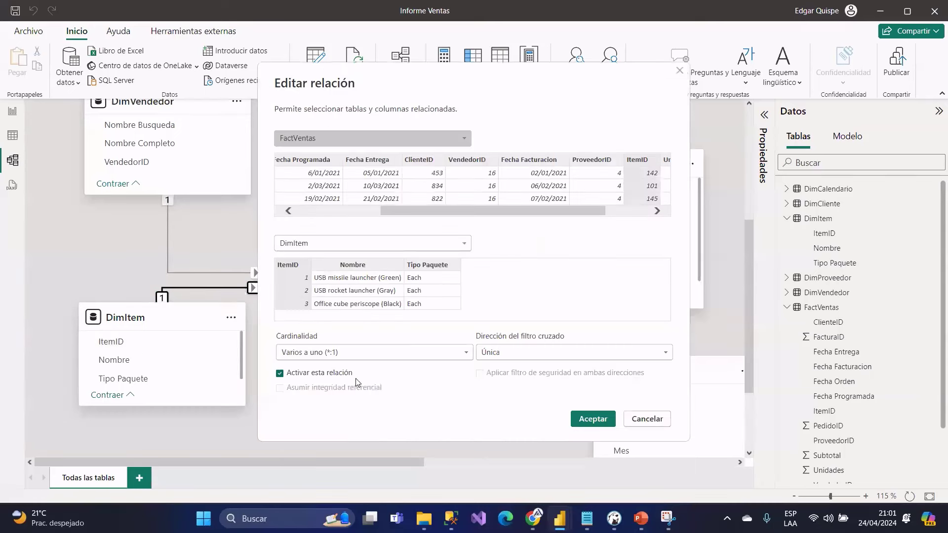
click(280, 374)
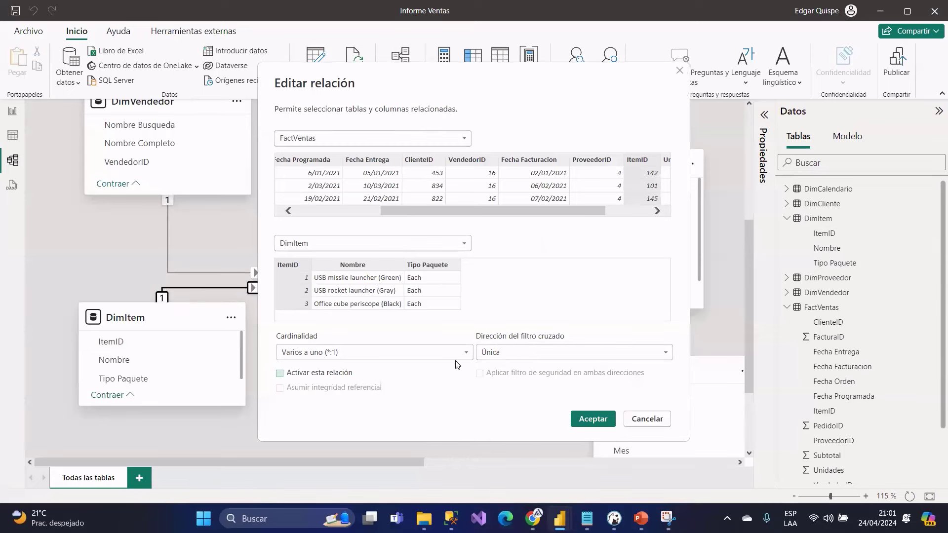
click(592, 419)
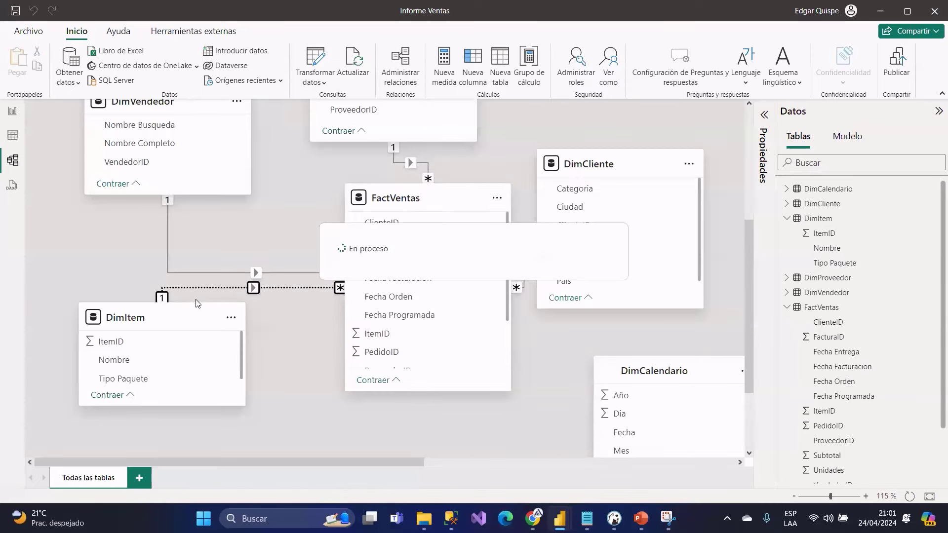
- Test several "The Gu" red shirt values in the report's Nombre slicer against the Total Ventas and Total Filas cards
click(10, 112)
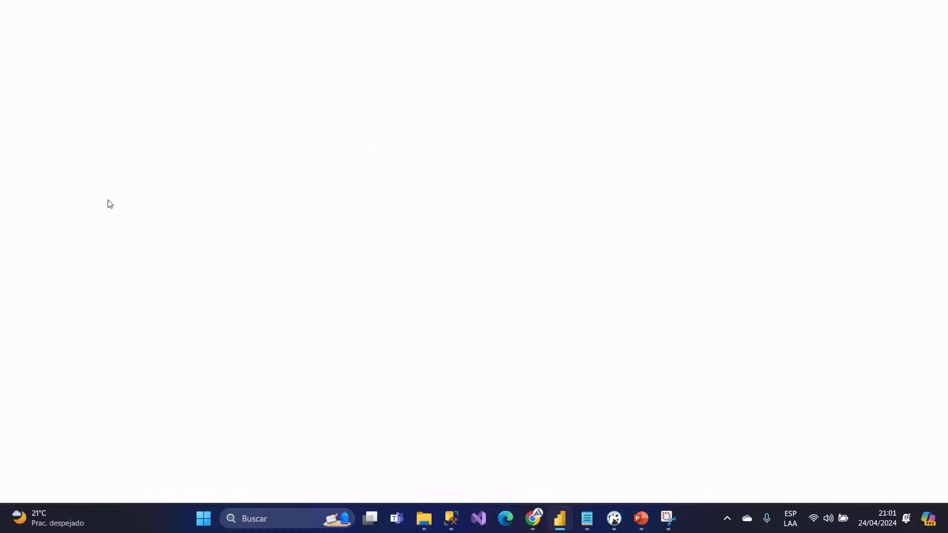
click(131, 191)
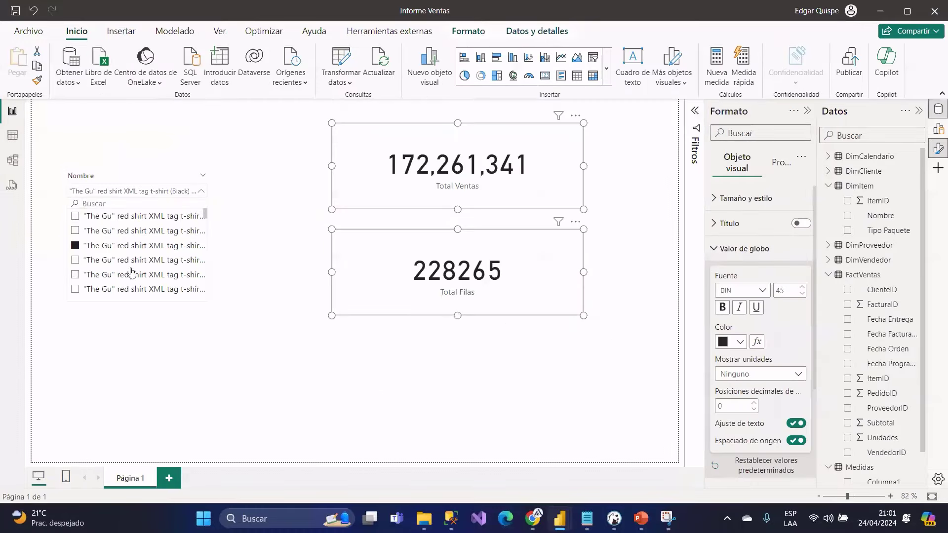
click(131, 273)
click(125, 230)
click(119, 217)
click(91, 217)
- Inspect the dotted relationship between DimItem and FactVentas in the model view, shifting both tables slightly
click(11, 161)
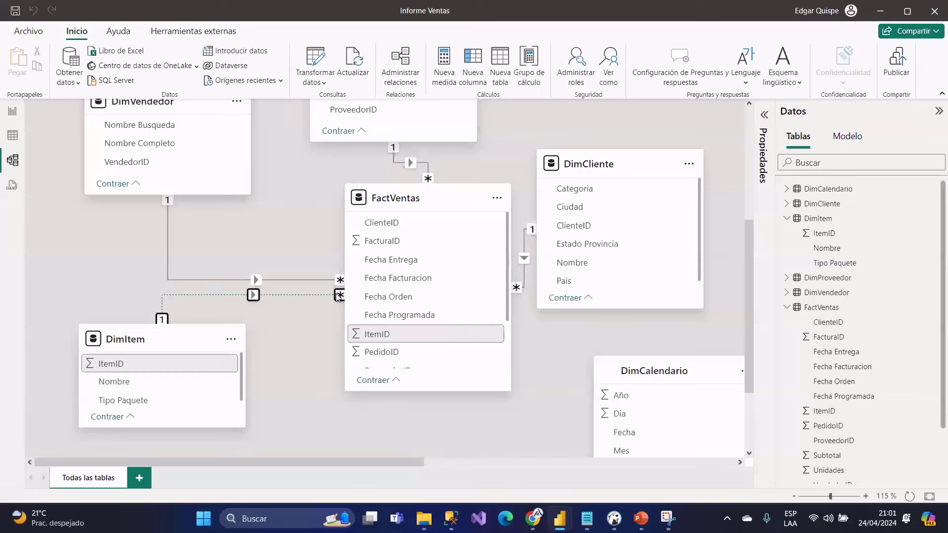
drag(159, 342, 168, 348)
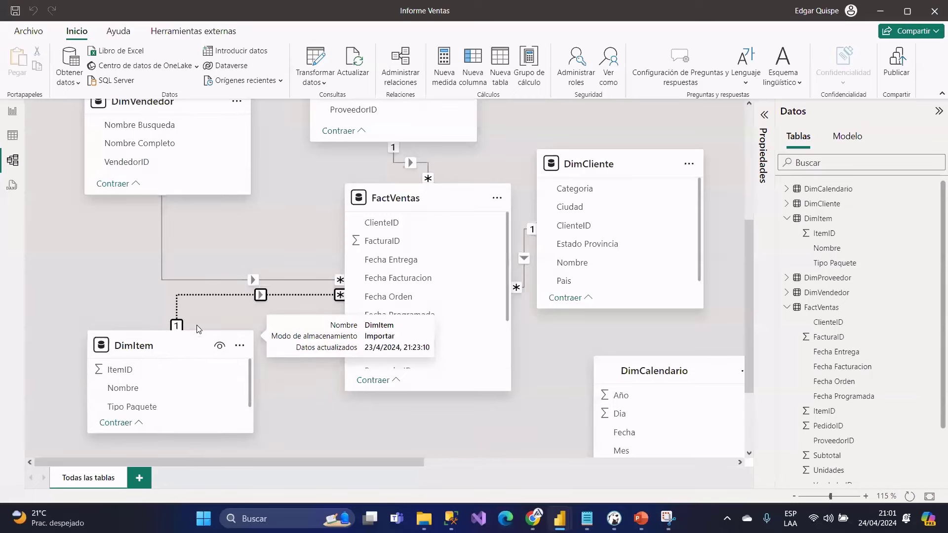
drag(410, 196, 417, 198)
drag(184, 346, 176, 345)
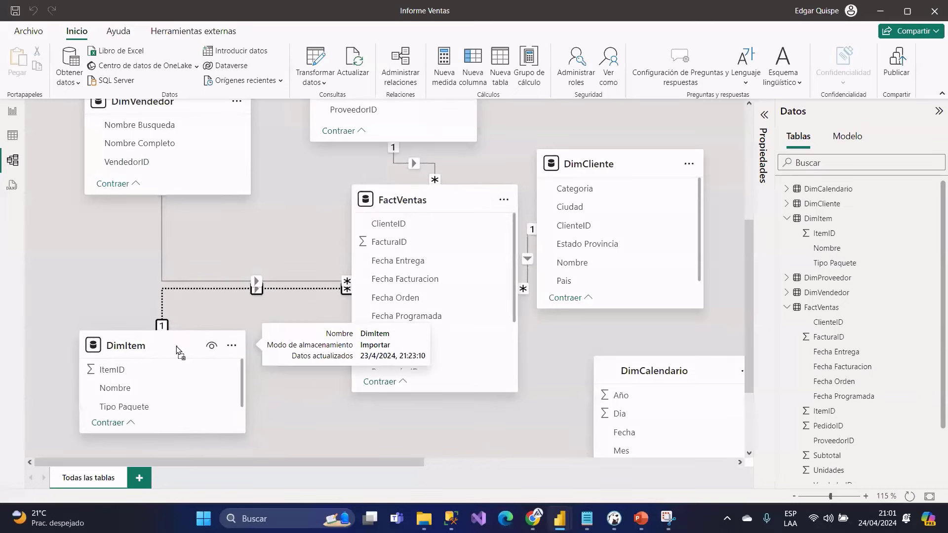
click(280, 292)
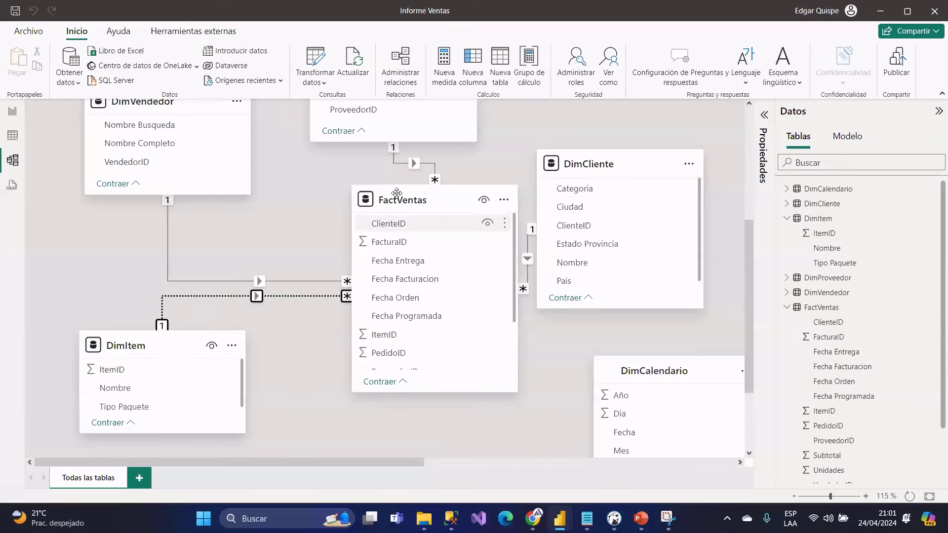
- Reactivate the ItemID relationship between FactVentas and DimItem, and move FactVentas slightly closer to DimItem
double_click(210, 295)
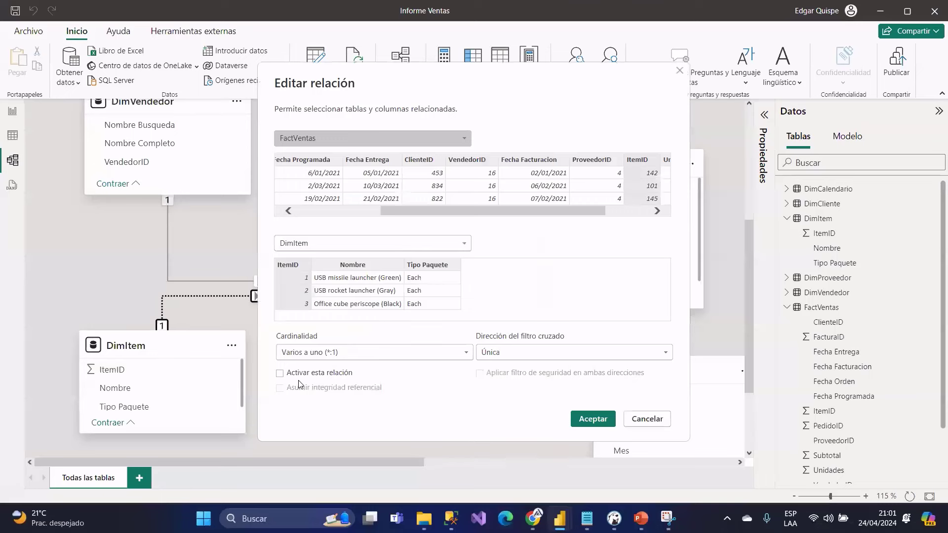
click(280, 373)
click(593, 419)
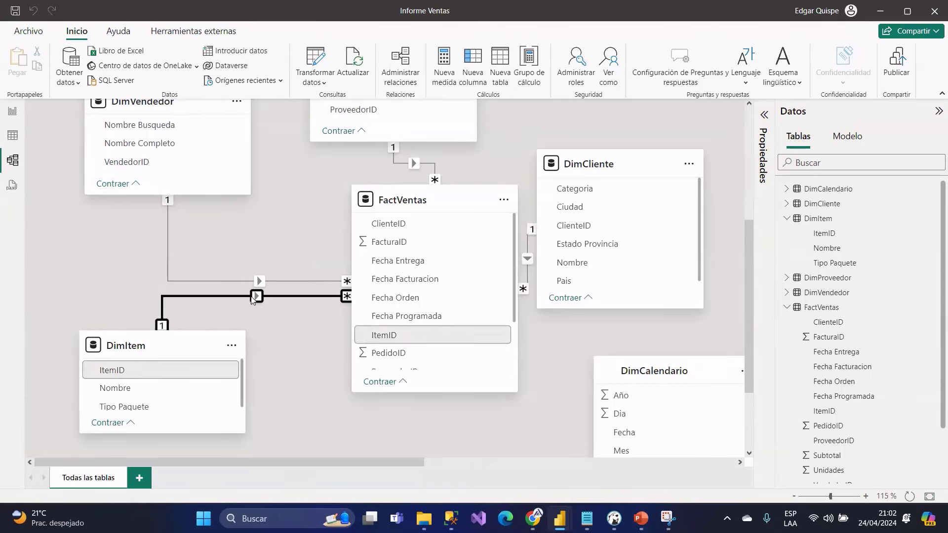
mouse_move(402, 201)
mouse_down()
mouse_move(381, 215)
mouse_move(385, 203)
mouse_up()
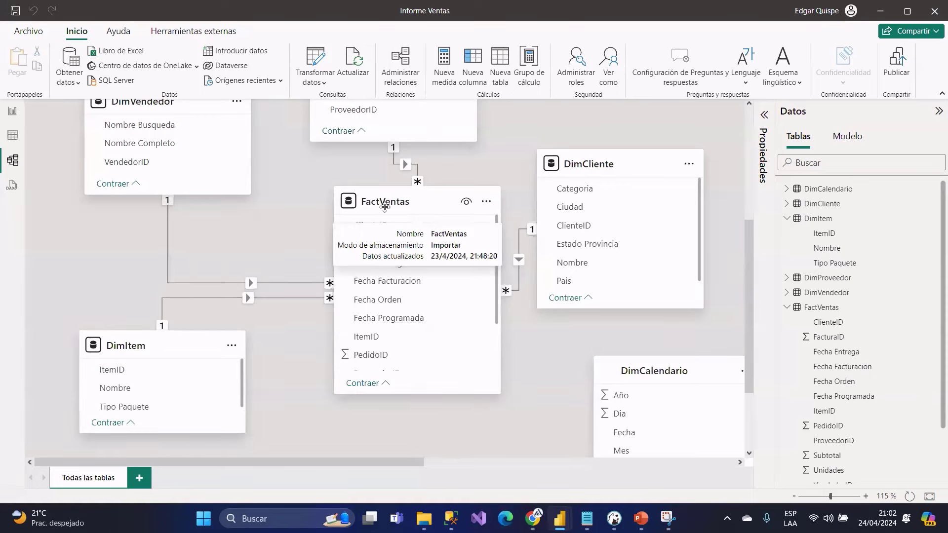
- Set the cross-filter direction of the ItemID relationship between FactVentas and DimItem to Ambas
double_click(246, 301)
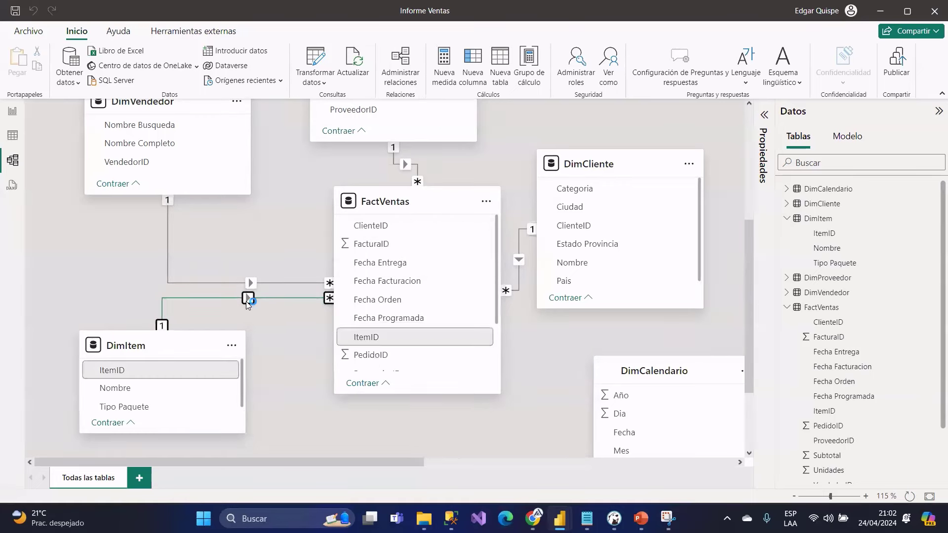
click(498, 353)
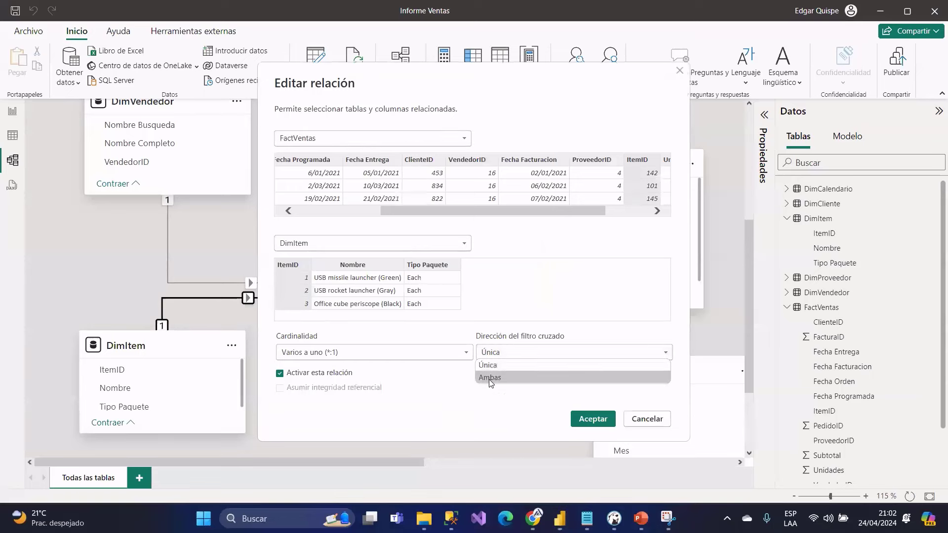
click(507, 386)
click(588, 422)
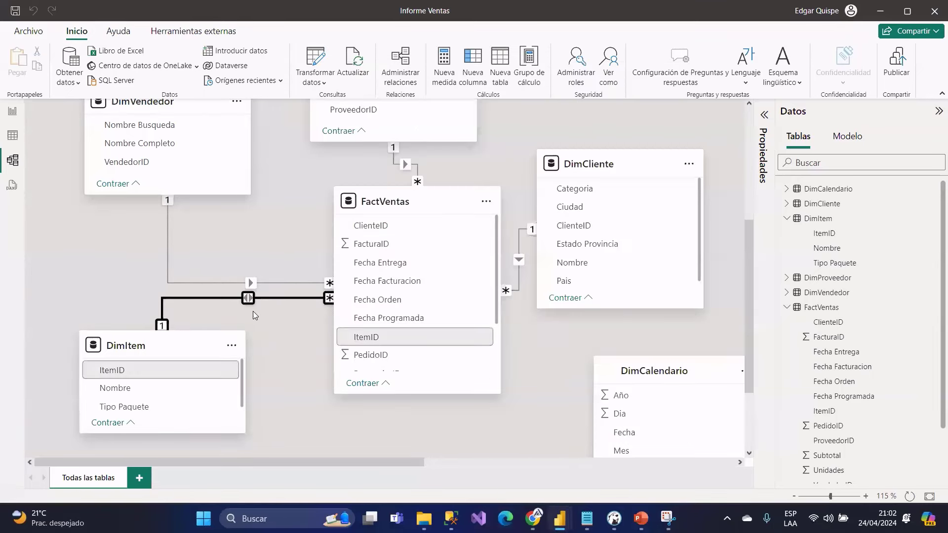
- Set the cross-filter direction of the FactVentas–DimItem relationship back to Única
double_click(248, 299)
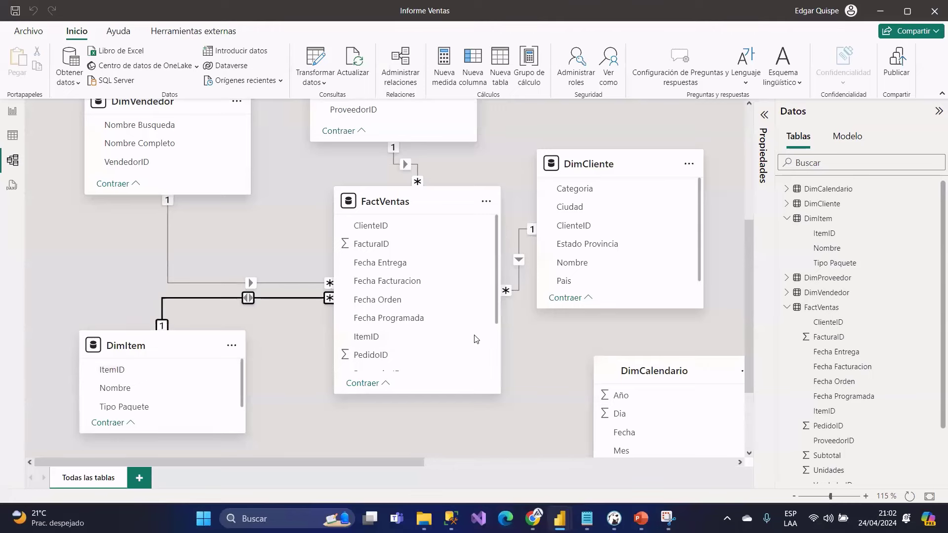
click(491, 354)
click(497, 367)
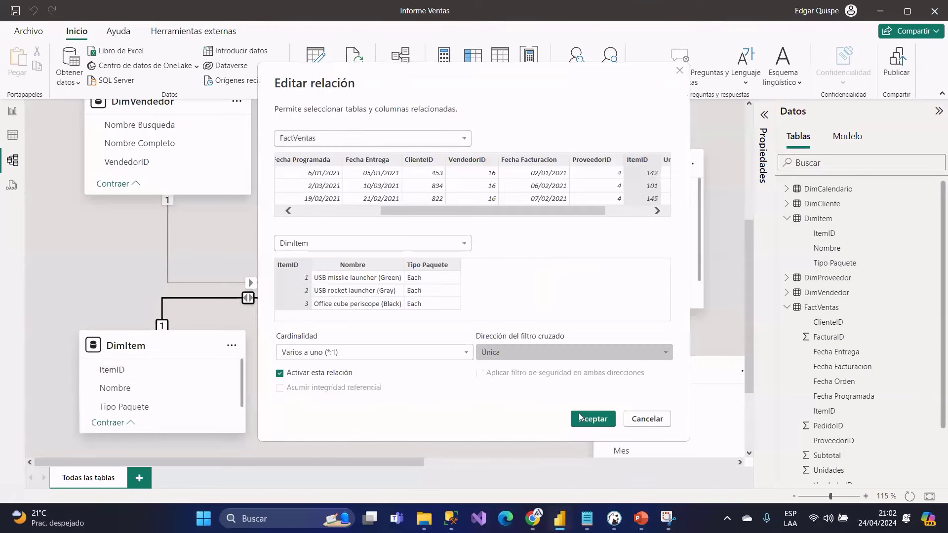
click(581, 419)
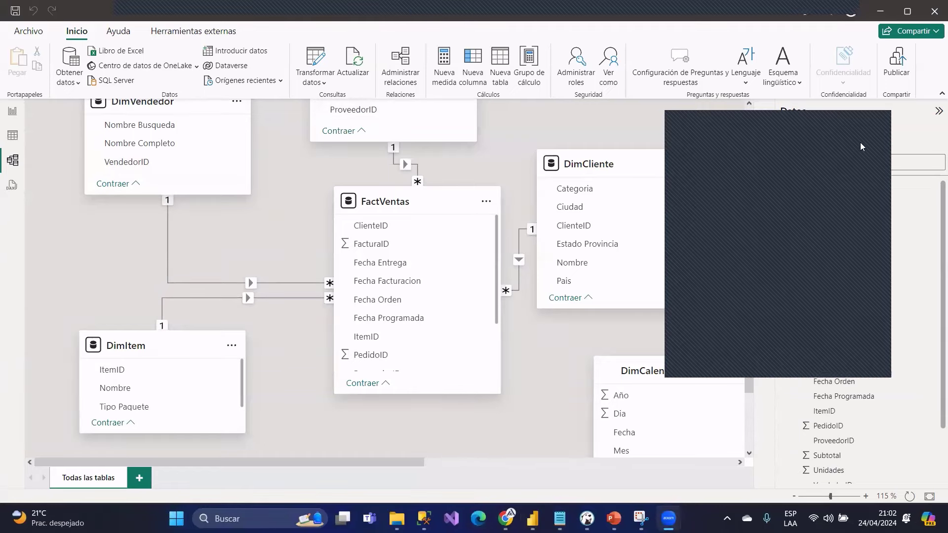
- Move the report's Nombre slicer lower, duplicate it, place the copy above and switch its field to DimItem's Tipo Paquete
click(10, 138)
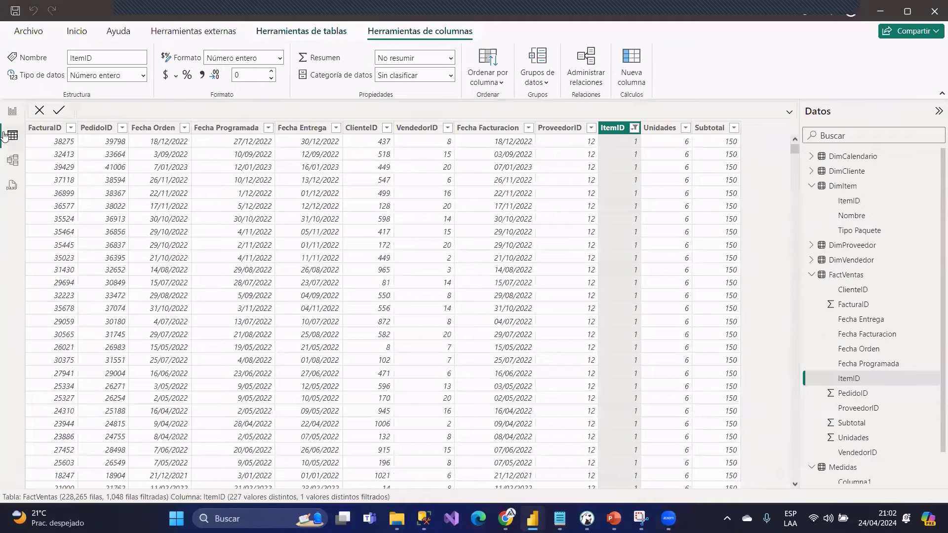
click(14, 113)
drag(106, 191, 131, 242)
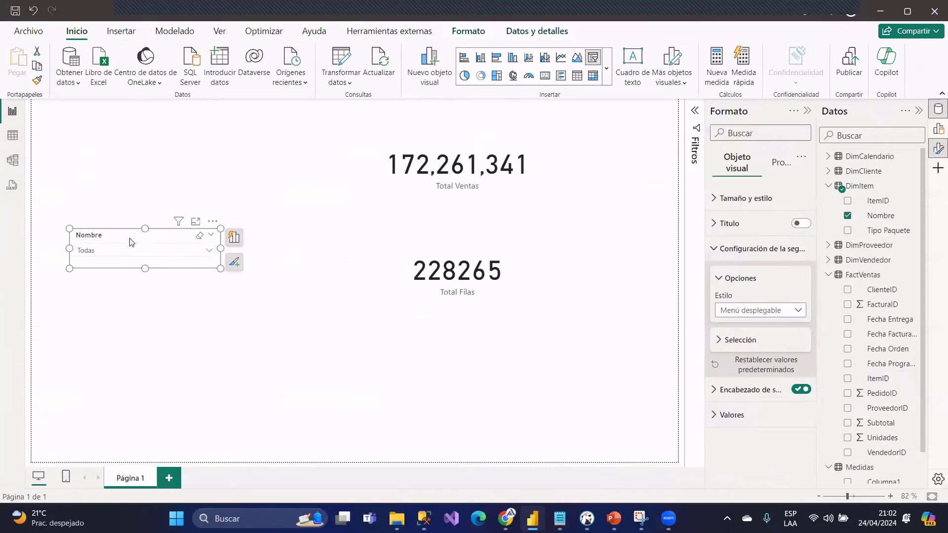
click(874, 232)
drag(874, 232, 109, 172)
key(ctrl+c)
key(ctrl+v)
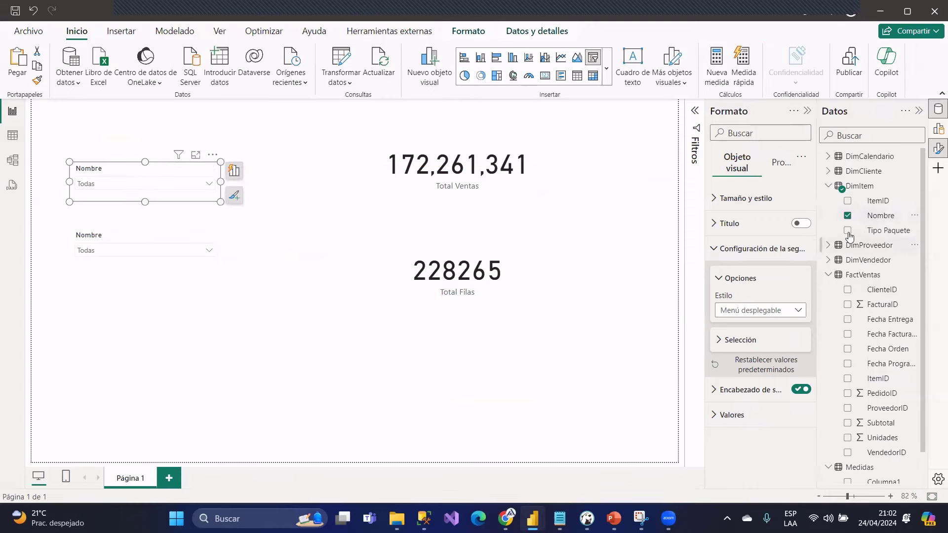
click(848, 216)
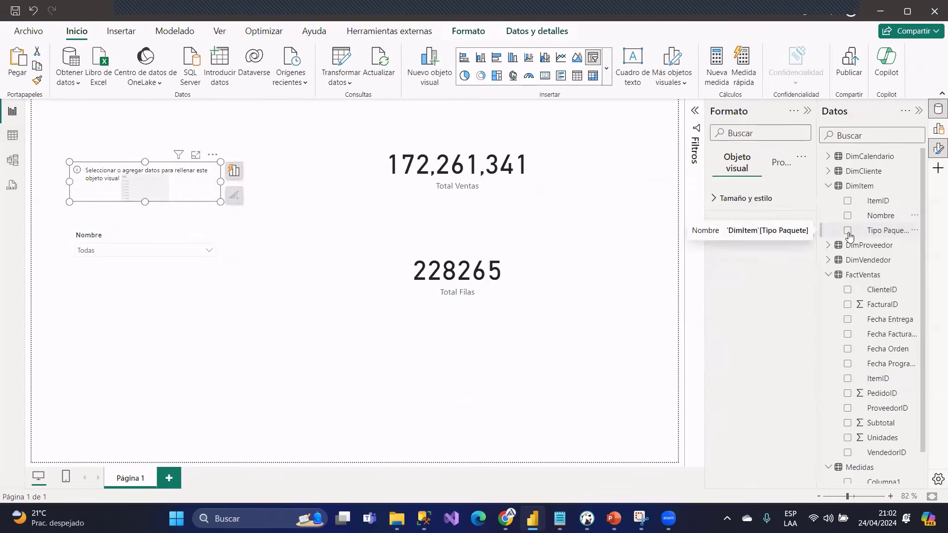
click(847, 230)
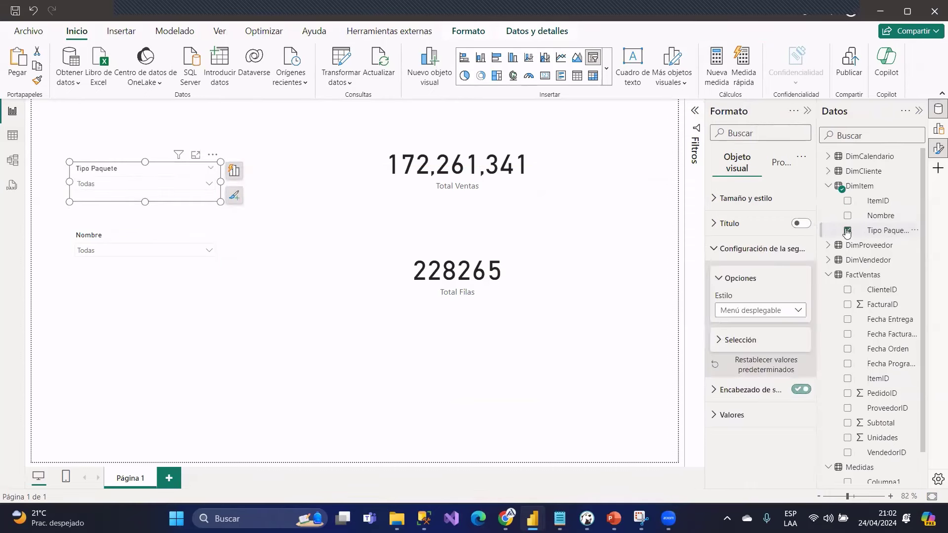
- Filter the Tipo Paquete slicer to Bag, shift the slicer slightly up, and check the Total Ventas and Total Filas cards
click(133, 185)
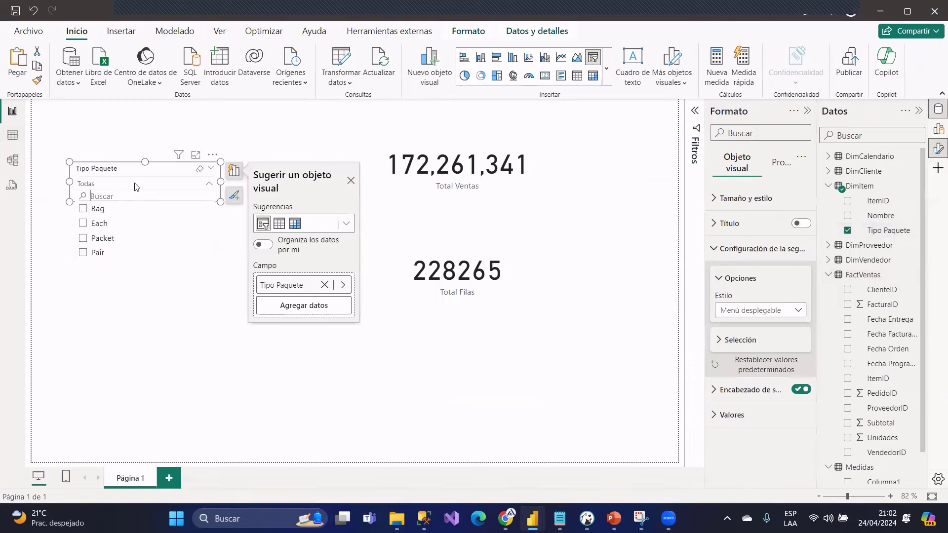
click(83, 209)
click(130, 114)
click(128, 114)
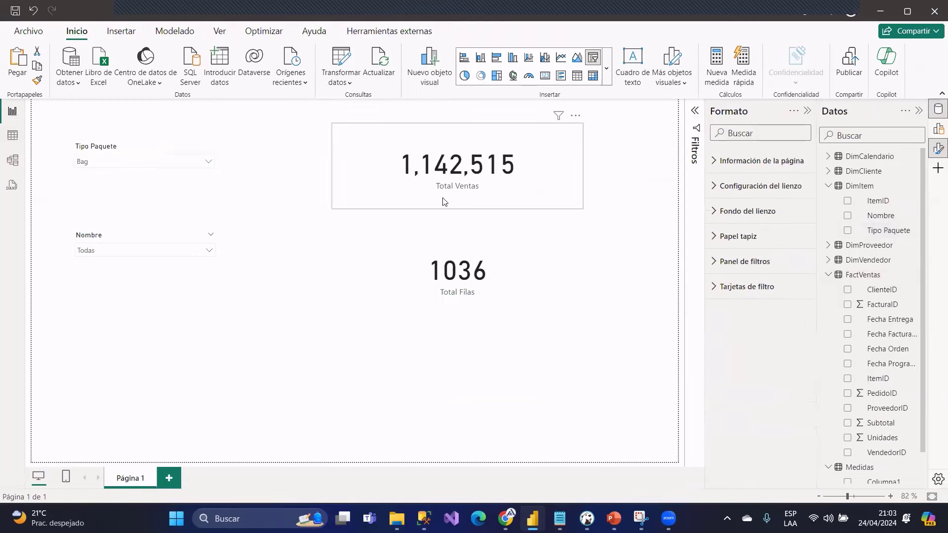
click(496, 236)
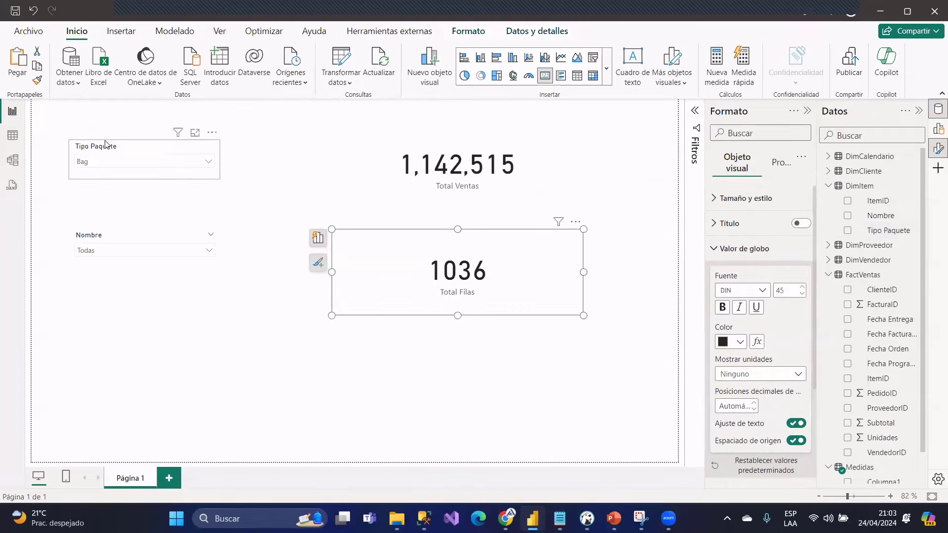
- Display the DimItem table data and clear the filter on its Nombre column
click(12, 163)
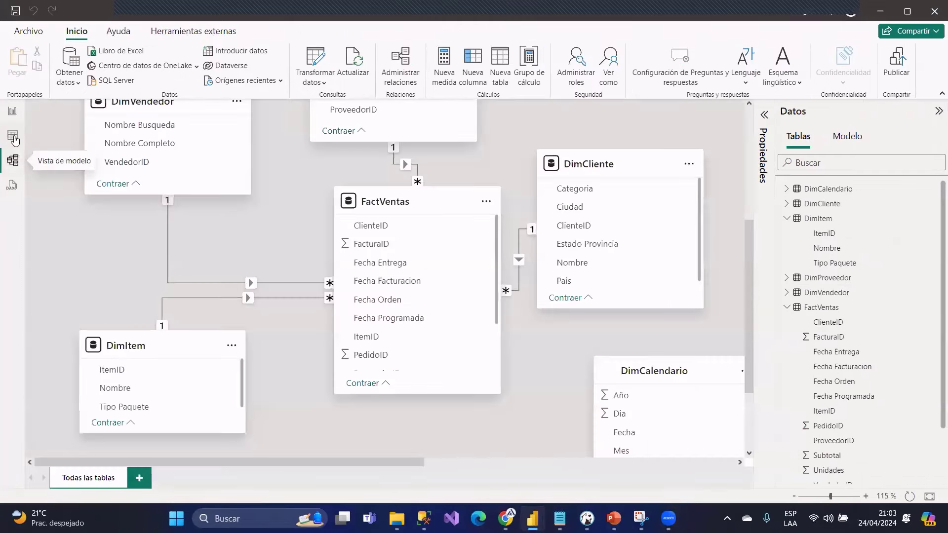
click(12, 135)
click(842, 187)
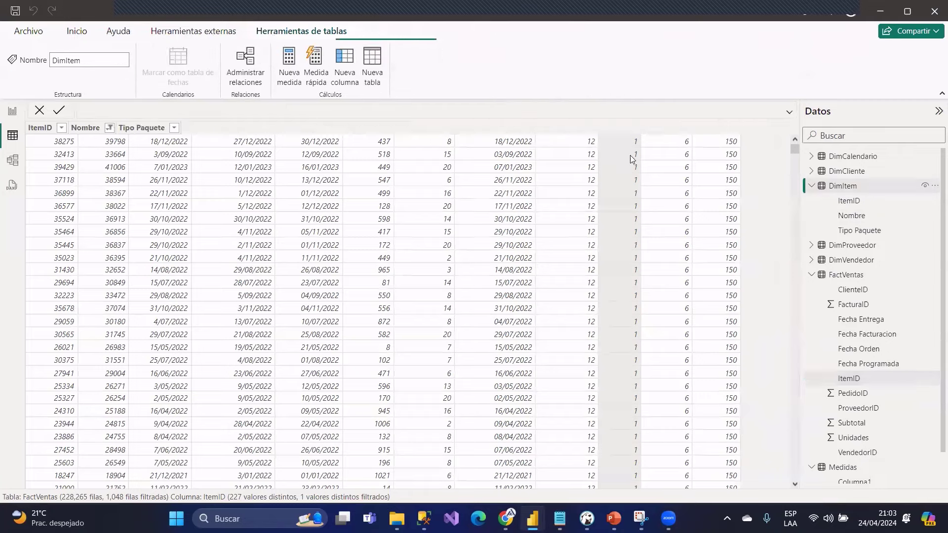
click(355, 127)
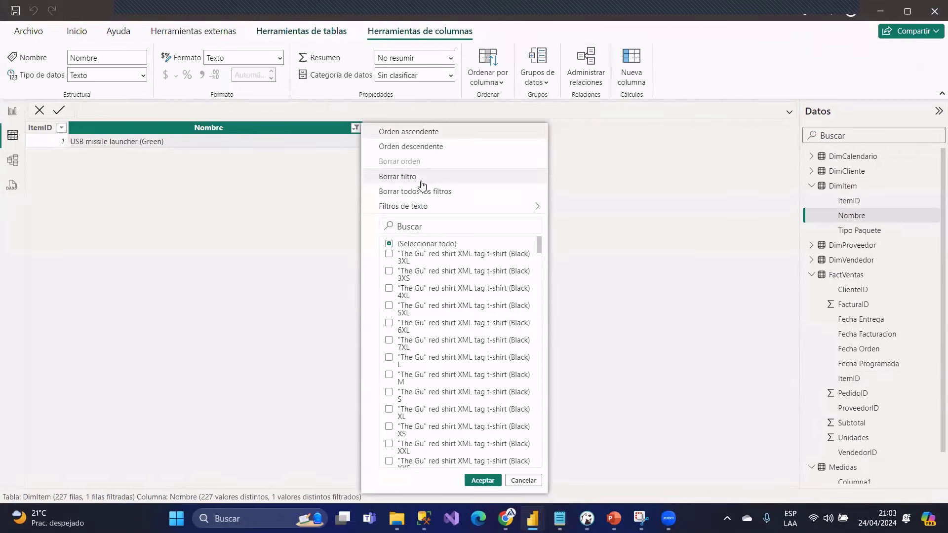
click(394, 176)
- Filter DimItem's Tipo Paquete column to Bag and trace the matching ItemIDs to FactVentas in the model view
click(420, 127)
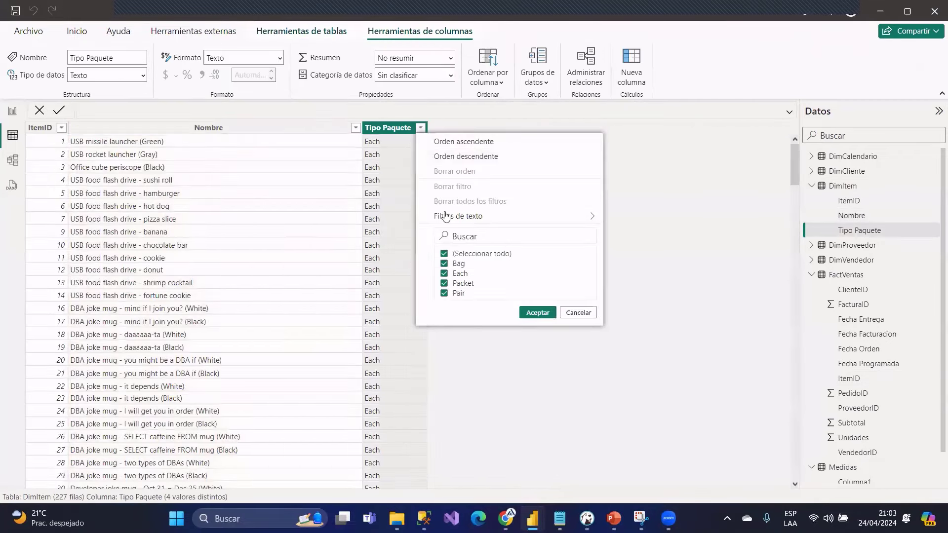
click(444, 253)
click(444, 263)
click(537, 313)
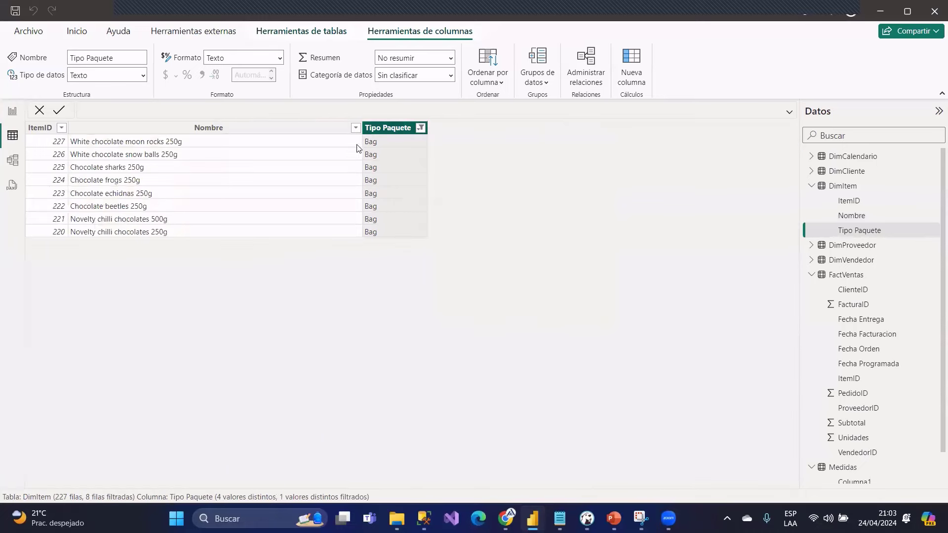
click(54, 143)
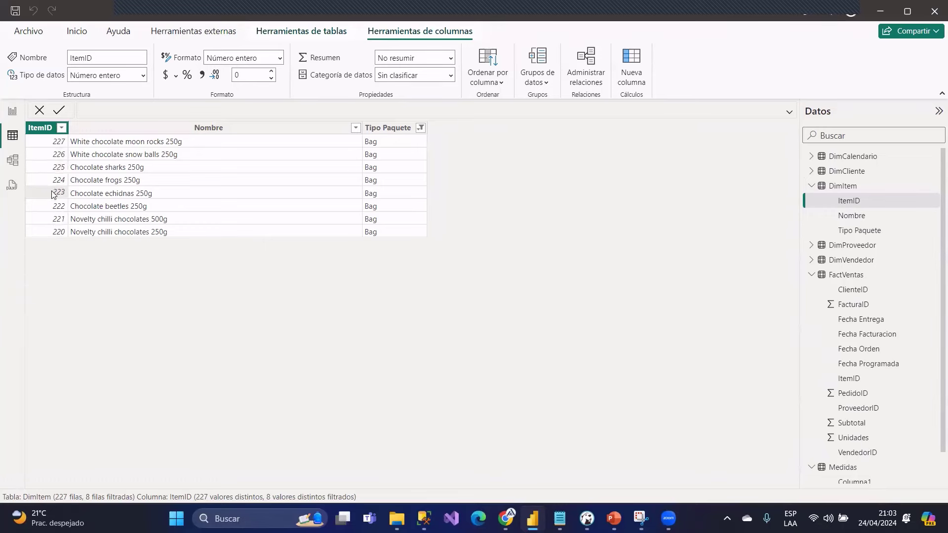
click(12, 160)
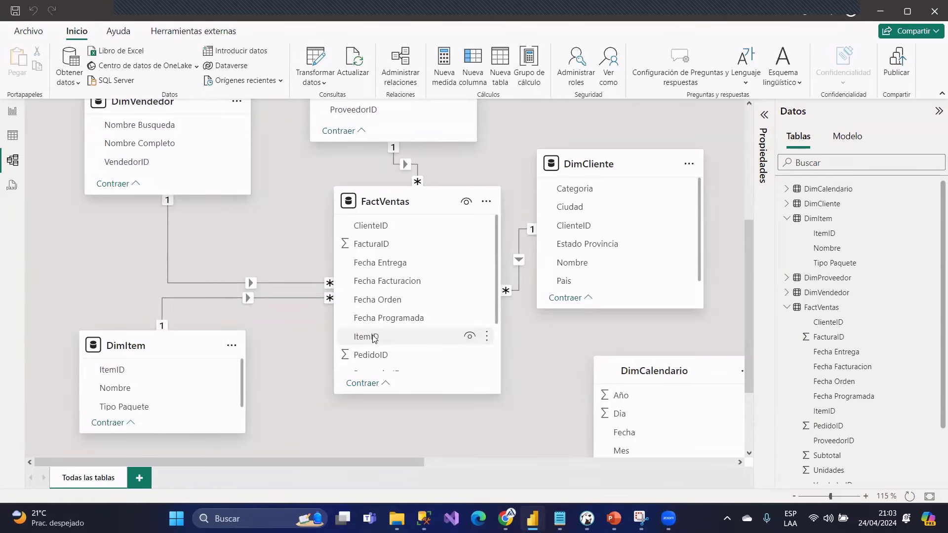
click(12, 135)
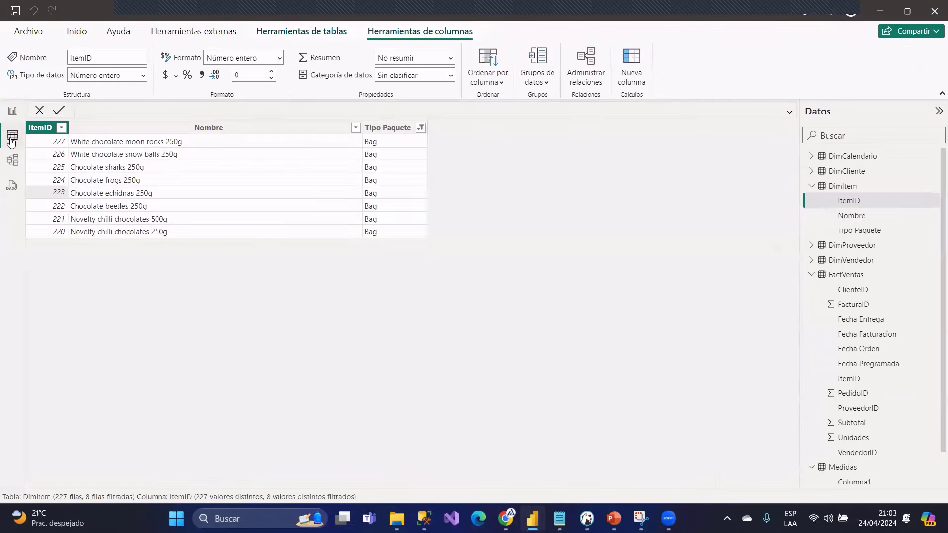
- Search for "chocolate fro" in the report's Nombre slicer, select Chocolate frogs 250g, and check the Total Ventas and Total Filas cards
click(141, 187)
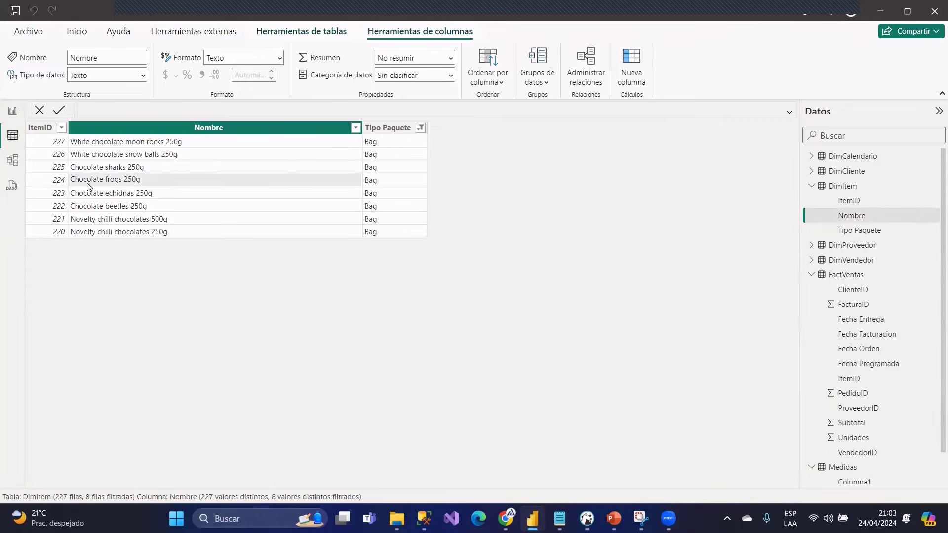
click(12, 111)
click(138, 251)
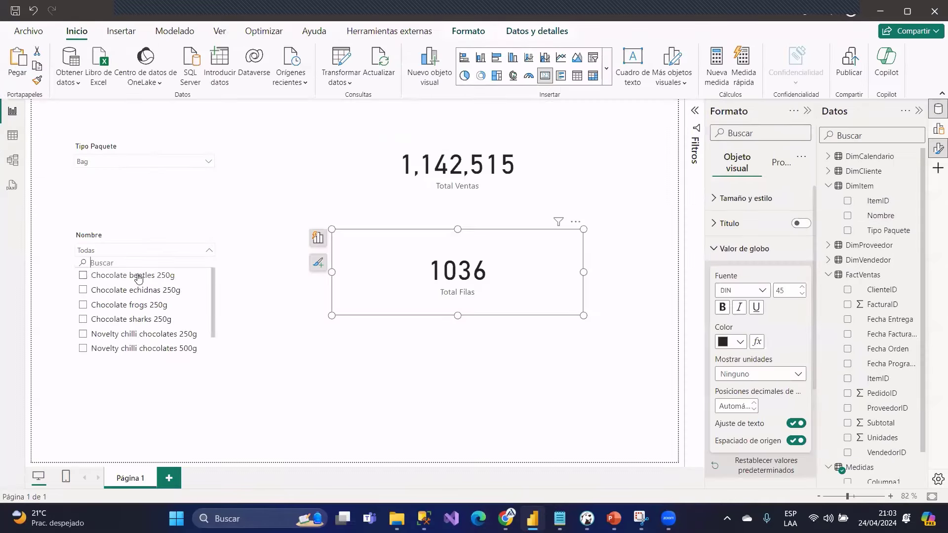
text(choco)
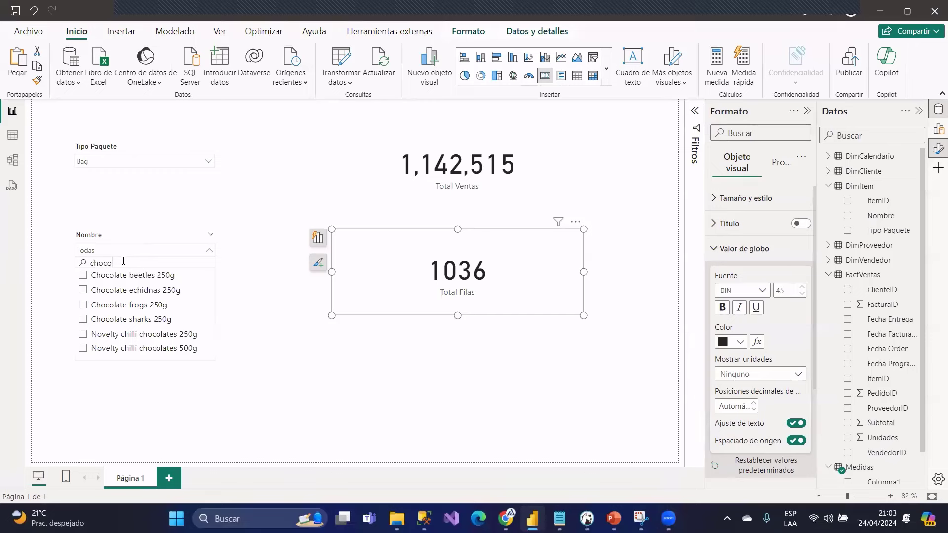
text(late fro)
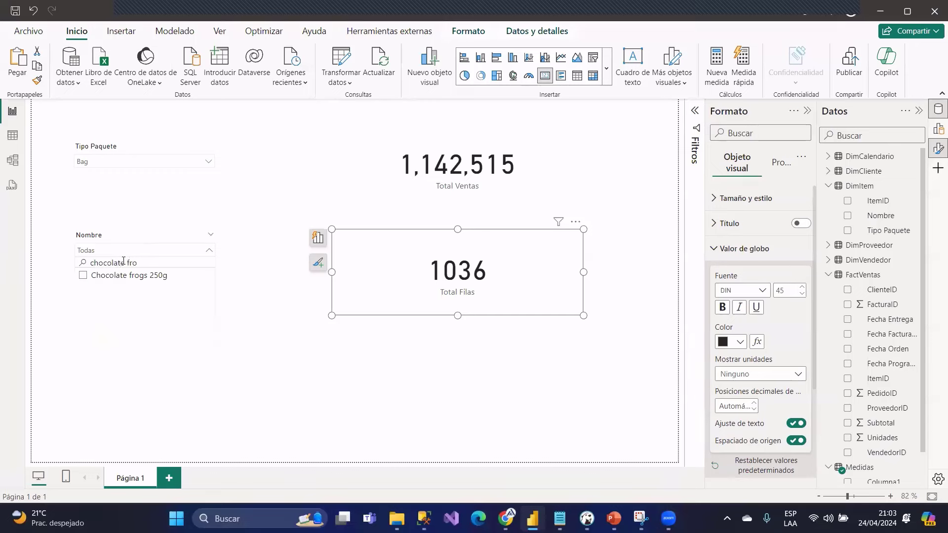
click(83, 275)
click(348, 340)
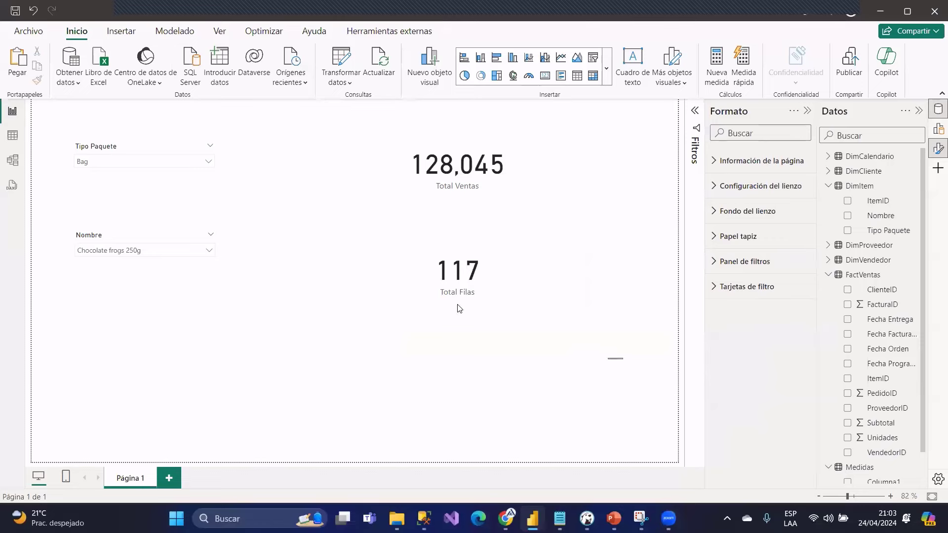
drag(623, 360, 318, 128)
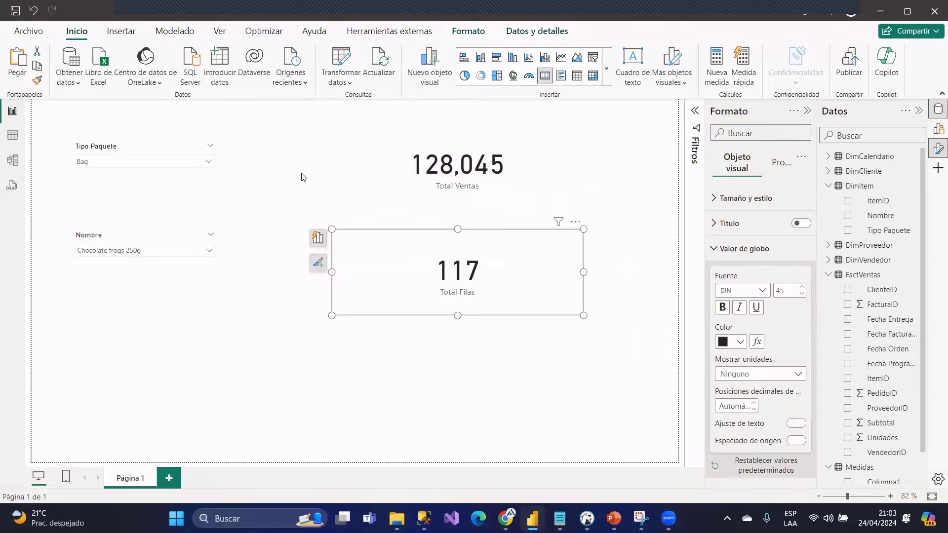
- Filter DimItem's Nombre column to Chocolate frogs 250g in the table data and check its ItemID
click(13, 135)
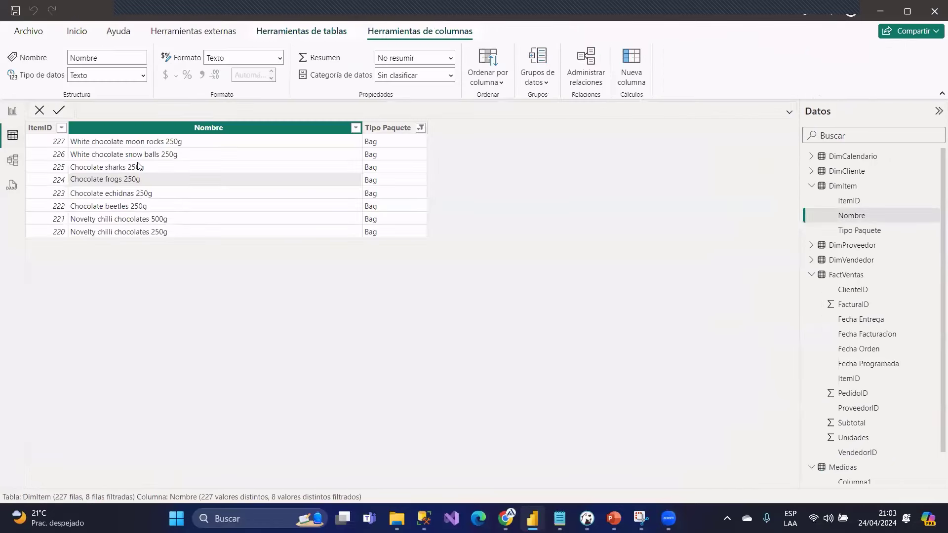
click(355, 128)
click(378, 253)
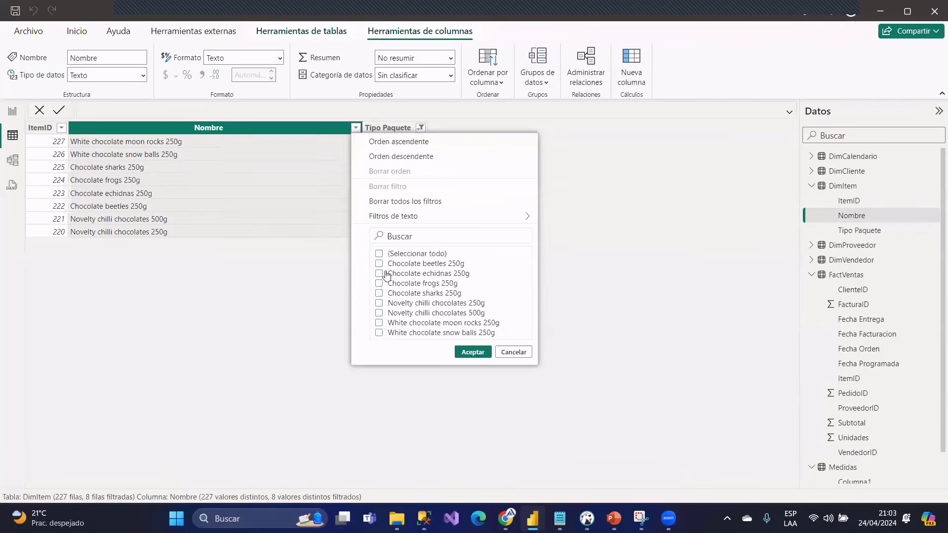
click(379, 283)
click(472, 351)
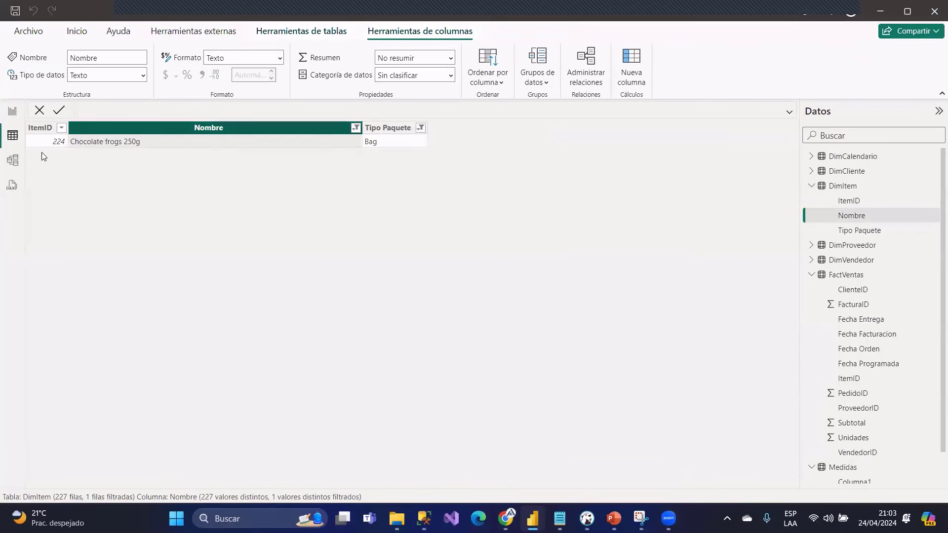
click(52, 143)
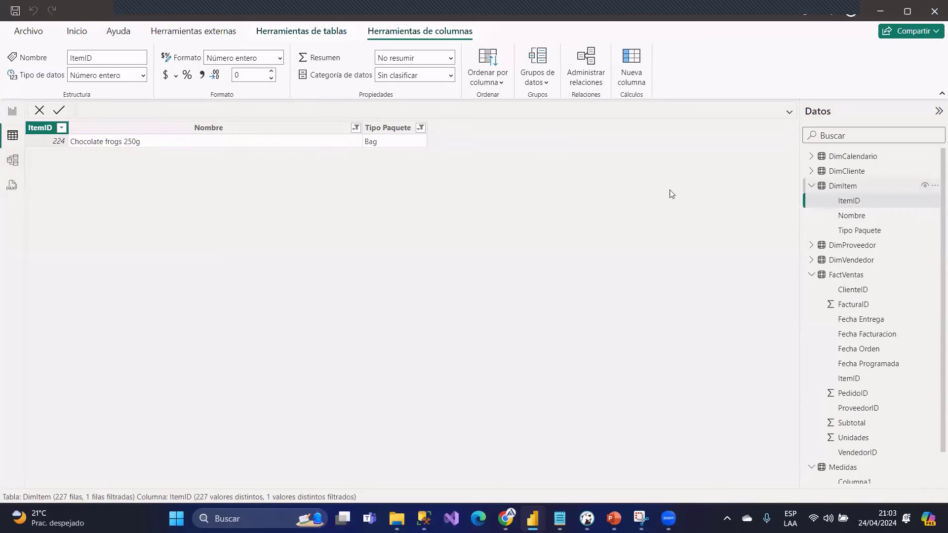
- Review the link between DimItem and FactVentas in the model view and display the FactVentas table data
click(15, 159)
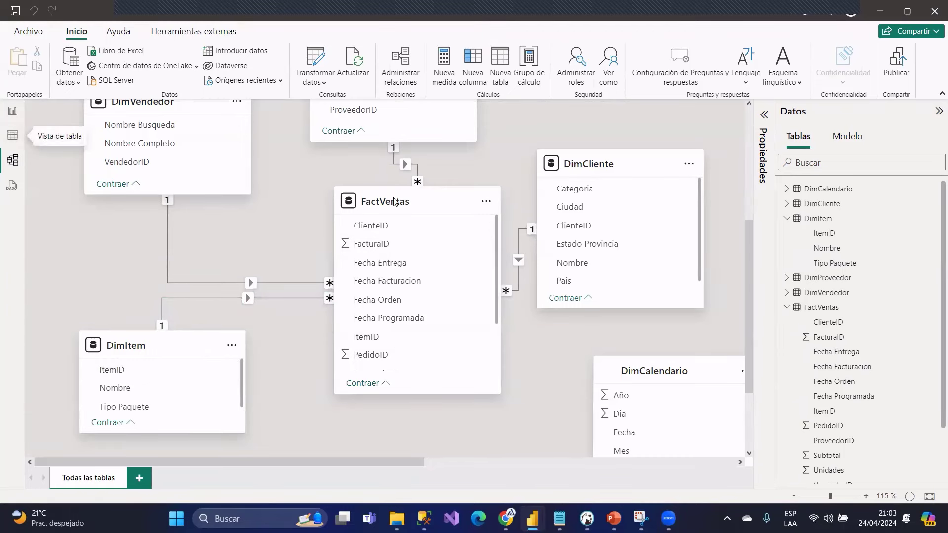
click(787, 218)
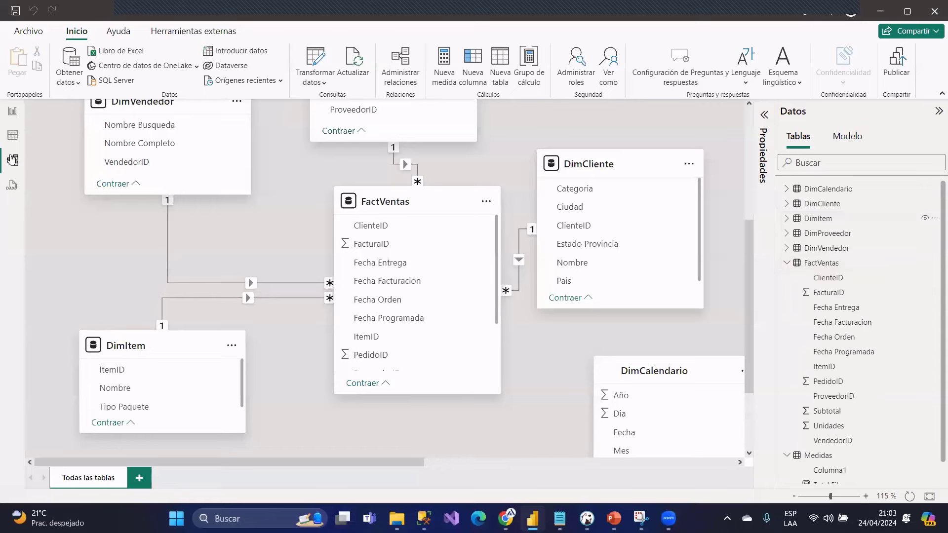
click(12, 135)
click(845, 275)
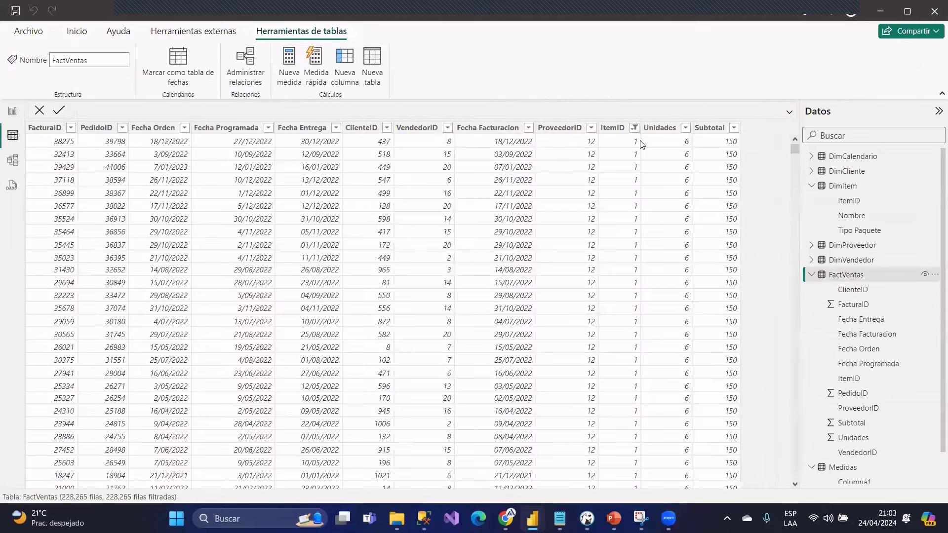
- Recheck the ItemID of Chocolate frogs 250g in DimItem and return to the FactVentas table data
click(634, 127)
click(658, 234)
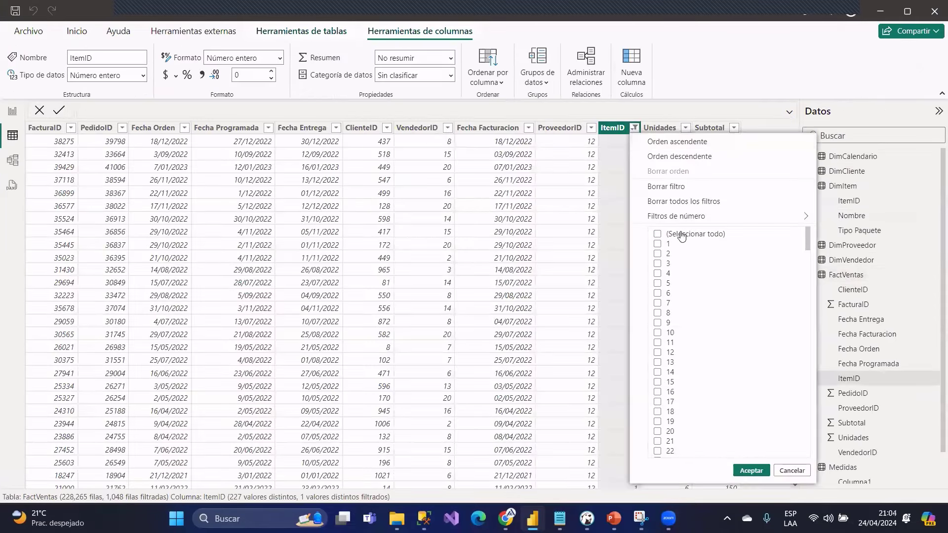
click(858, 191)
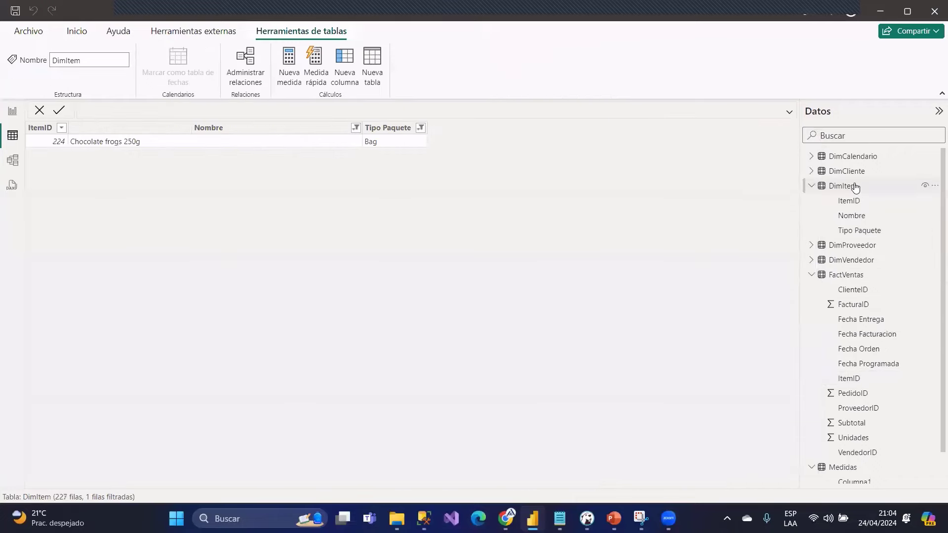
click(839, 275)
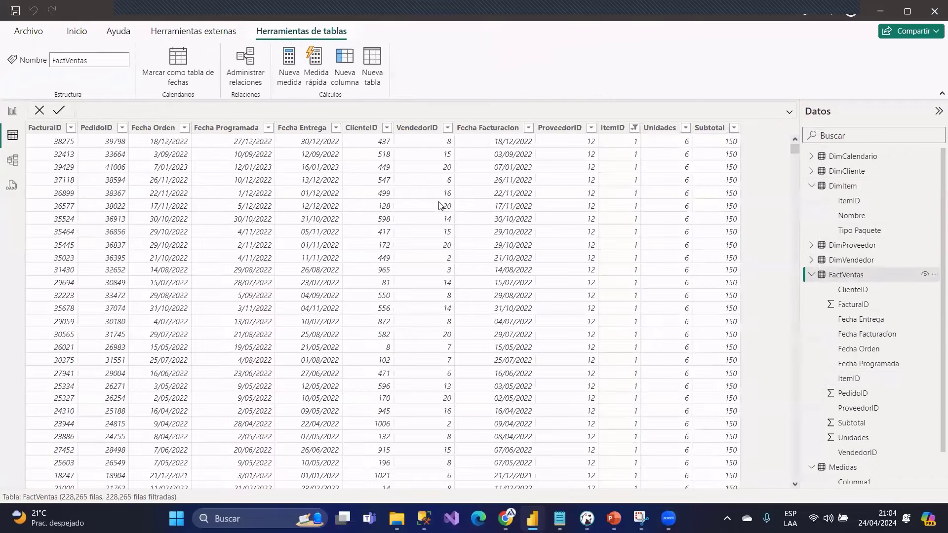
- Clear the ItemID filter in FactVentas and apply a number filter for ItemID equal to 224
click(634, 127)
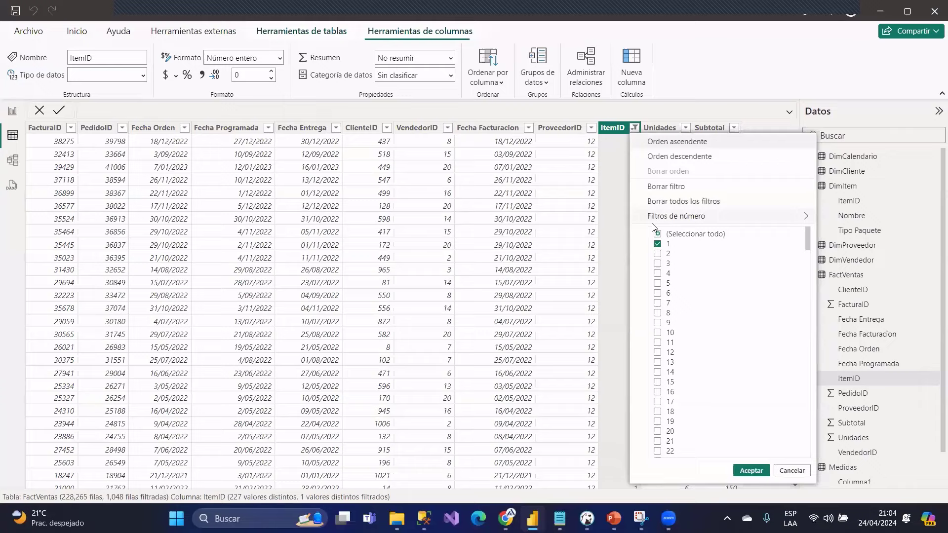
click(672, 187)
click(633, 127)
mouse_move(690, 217)
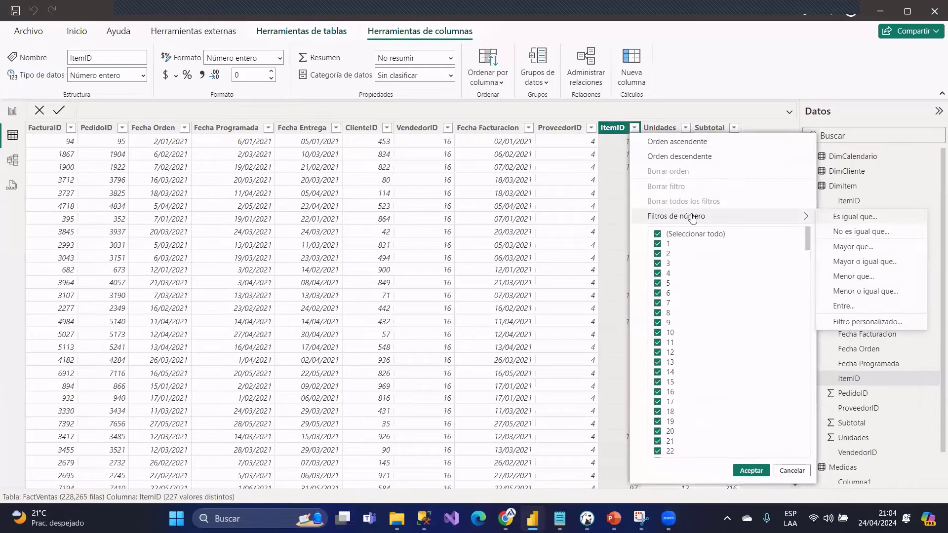
click(839, 220)
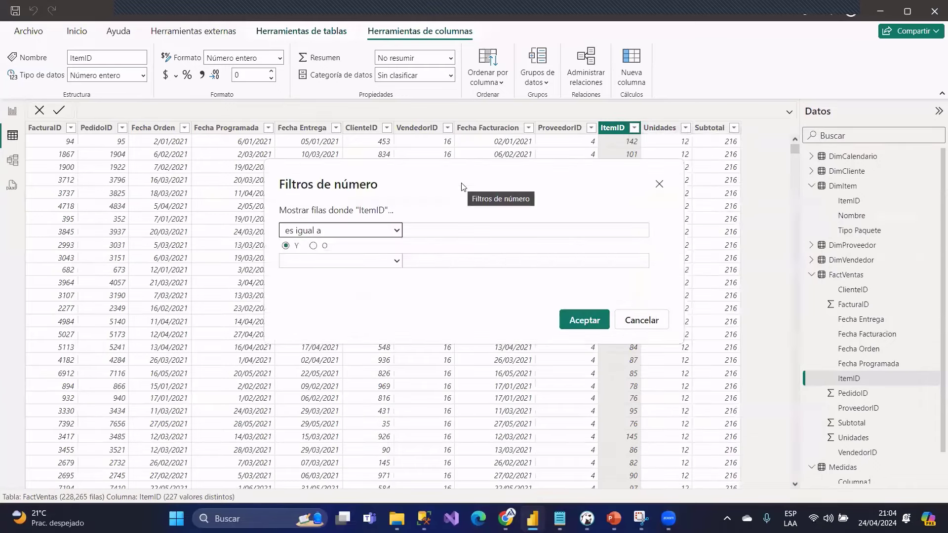
click(458, 227)
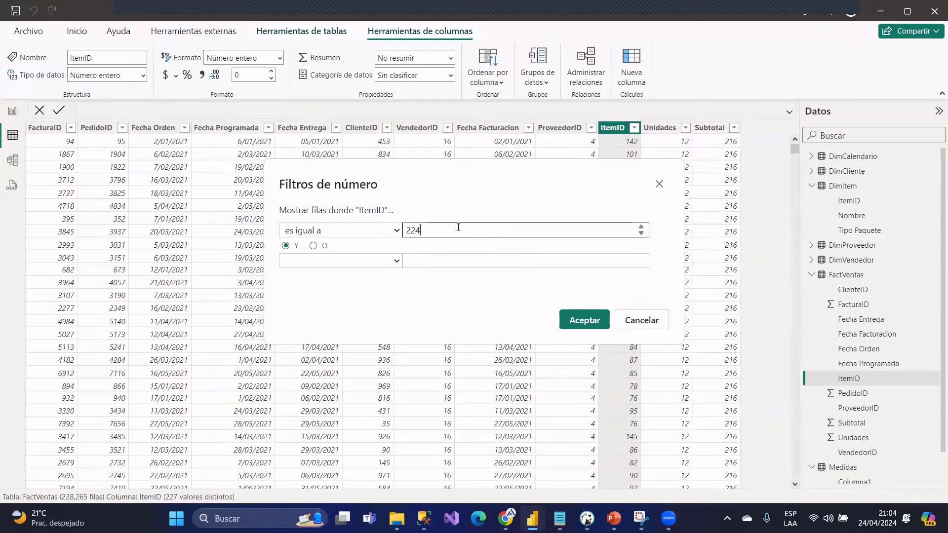
click(575, 319)
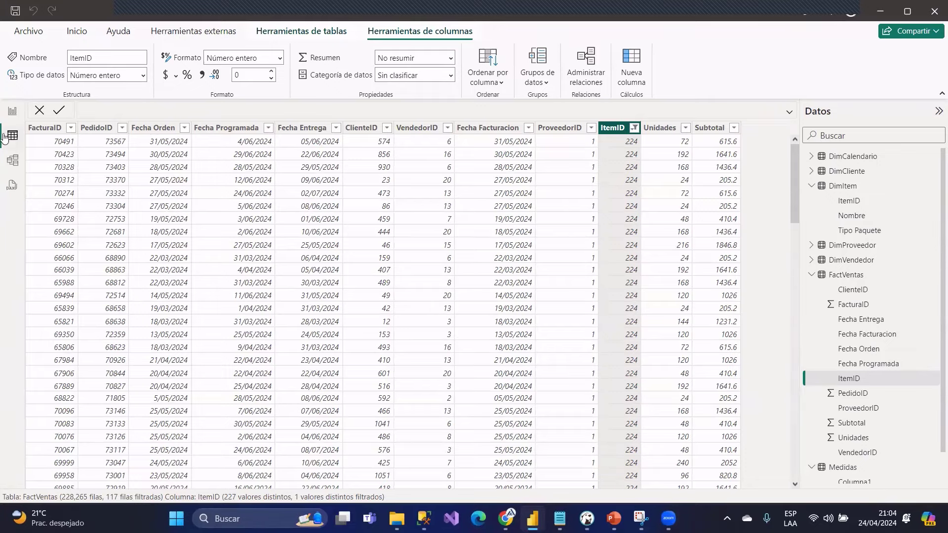
- Compare the filtered row count with the report's Total Filas card and clear the Nombre slicer selection
click(14, 112)
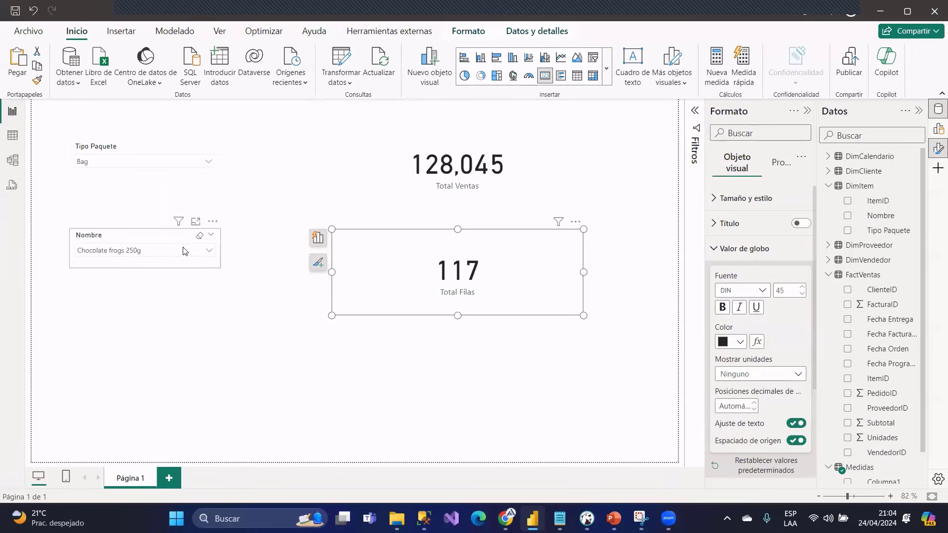
click(200, 235)
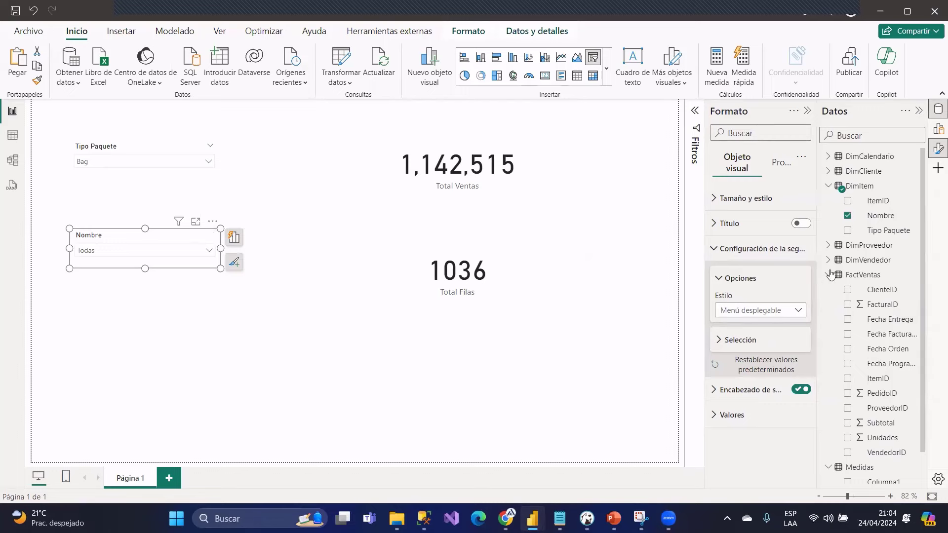
- Examine the relationships into FactVentas in the model view while repositioning the DimCliente and FactVentas tables
click(13, 160)
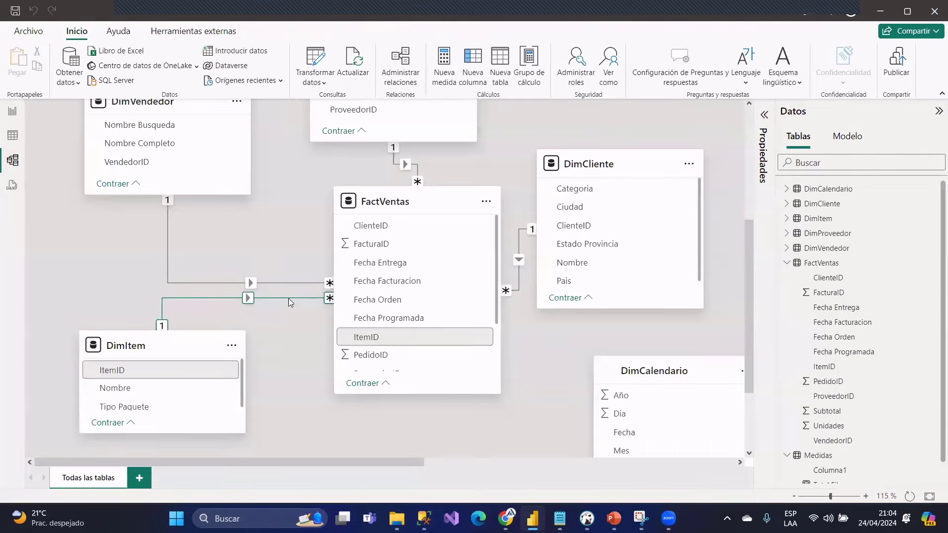
drag(574, 193, 611, 196)
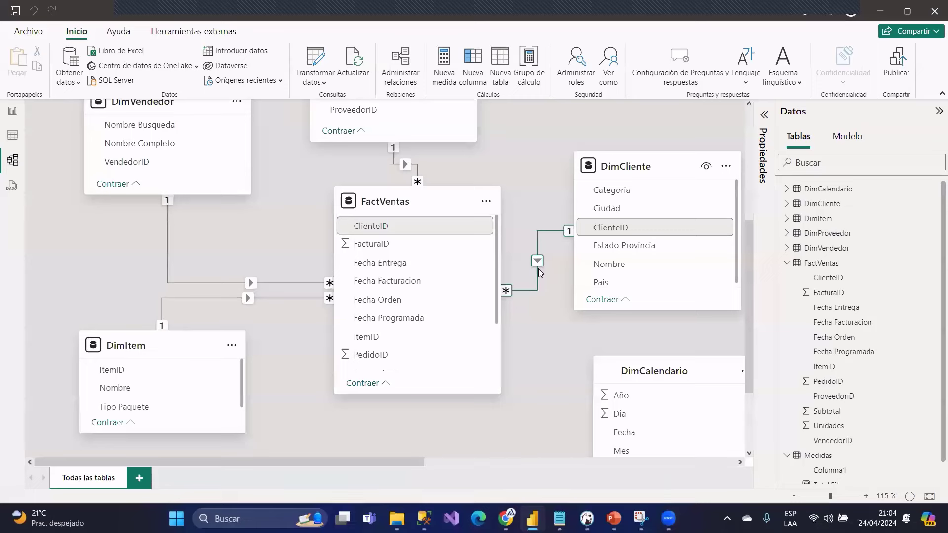
click(487, 7)
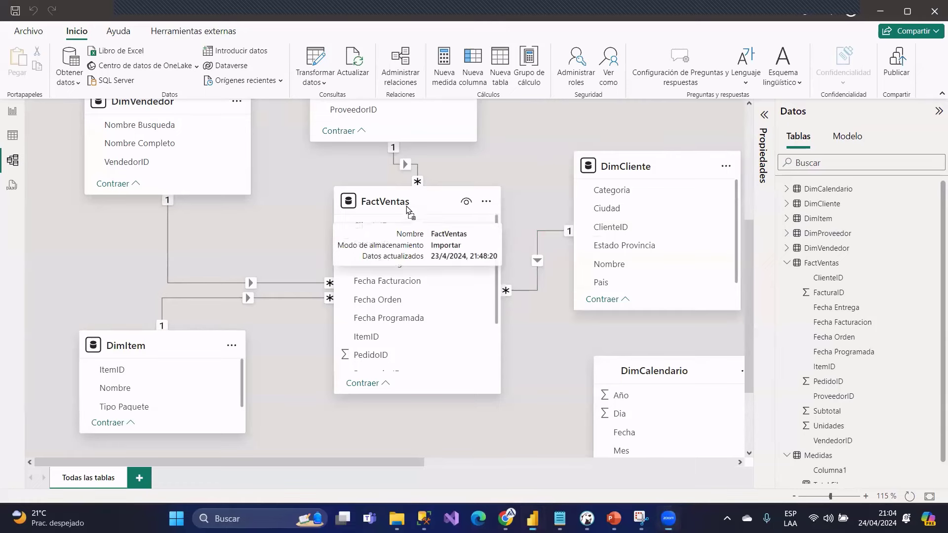
drag(420, 202, 396, 209)
click(165, 350)
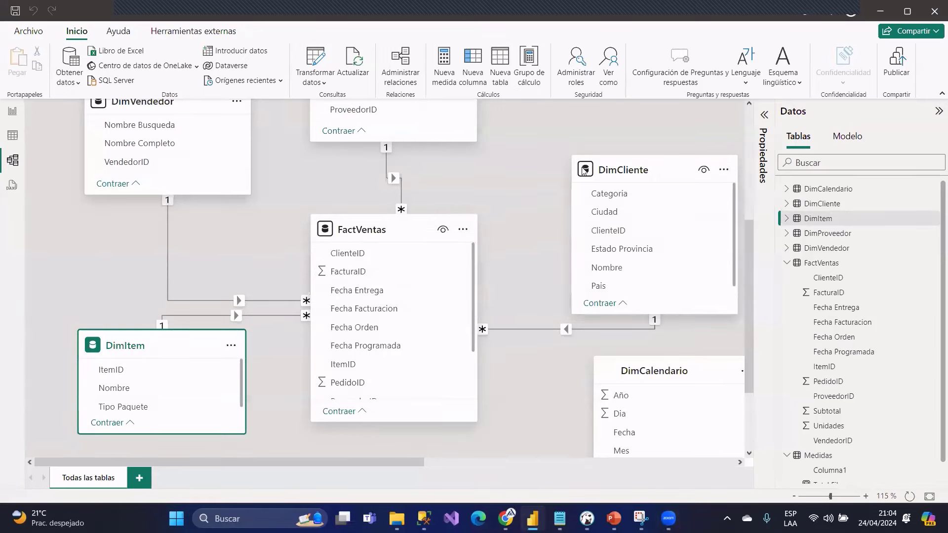
drag(610, 170, 606, 147)
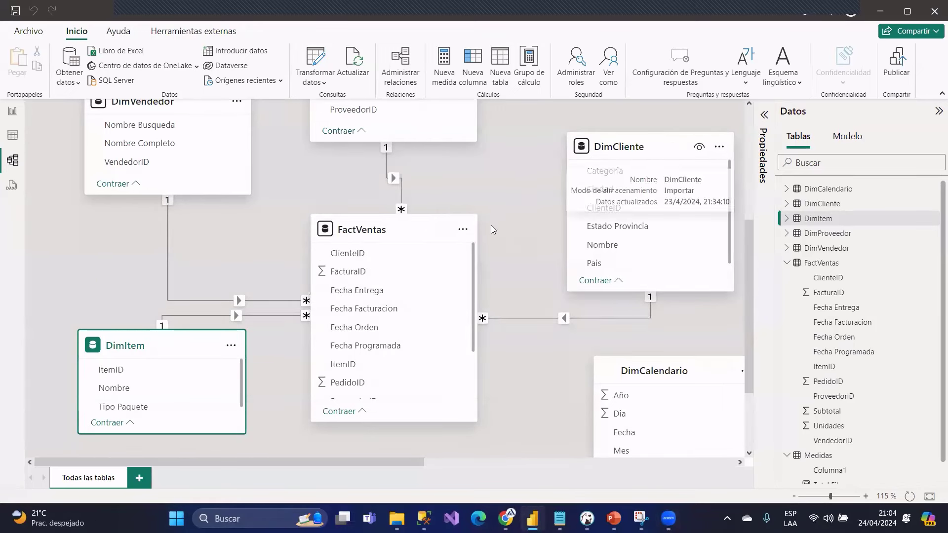
drag(382, 226, 388, 218)
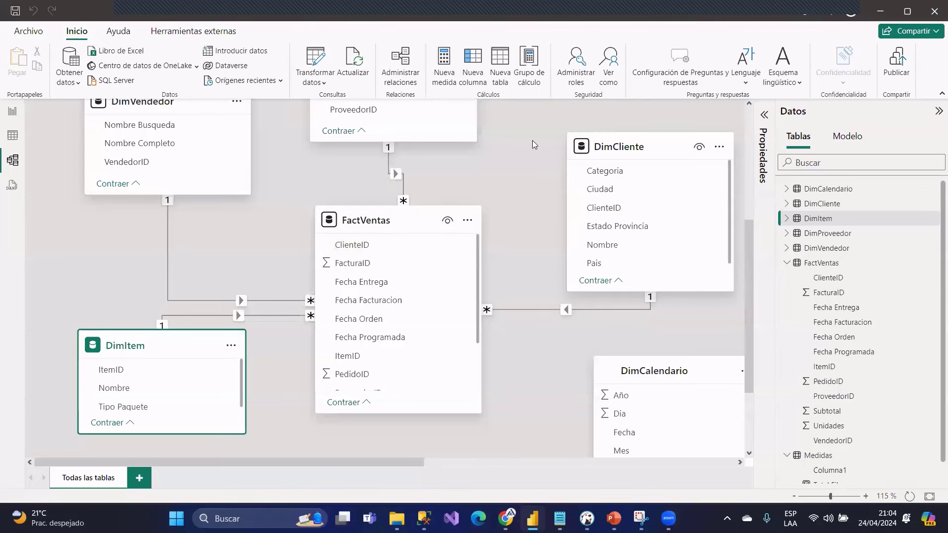
scroll(616, 185, up, 4)
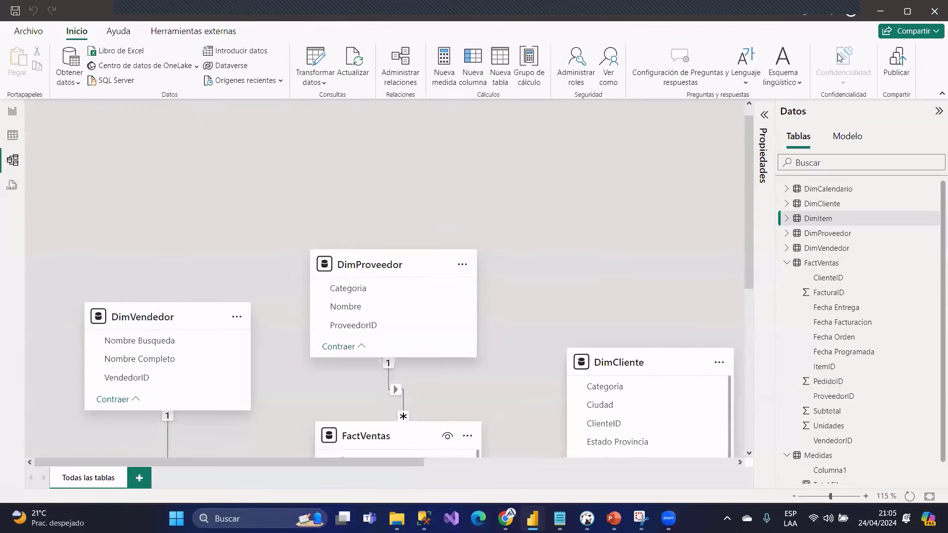
- Delete the Tipo Paquete and Nombre slicers from the report page
click(13, 112)
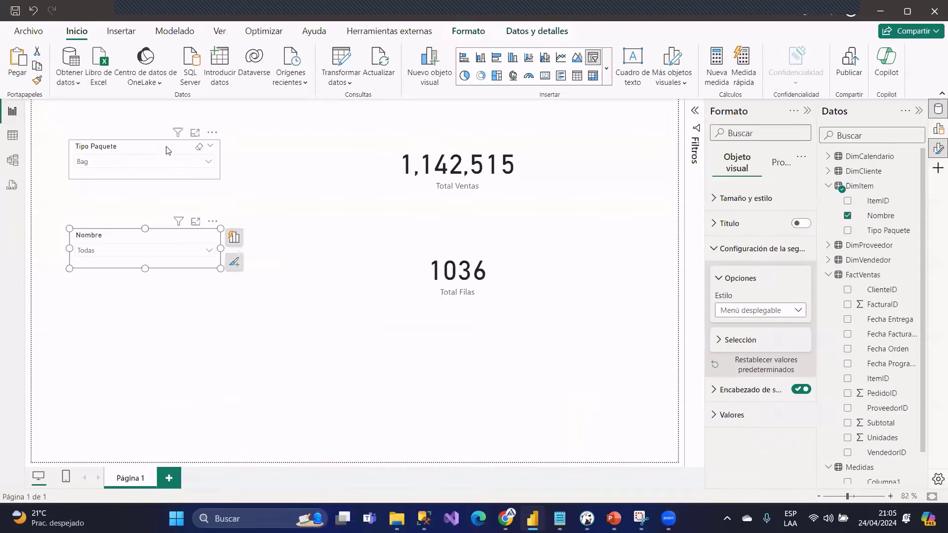
drag(54, 122, 286, 273)
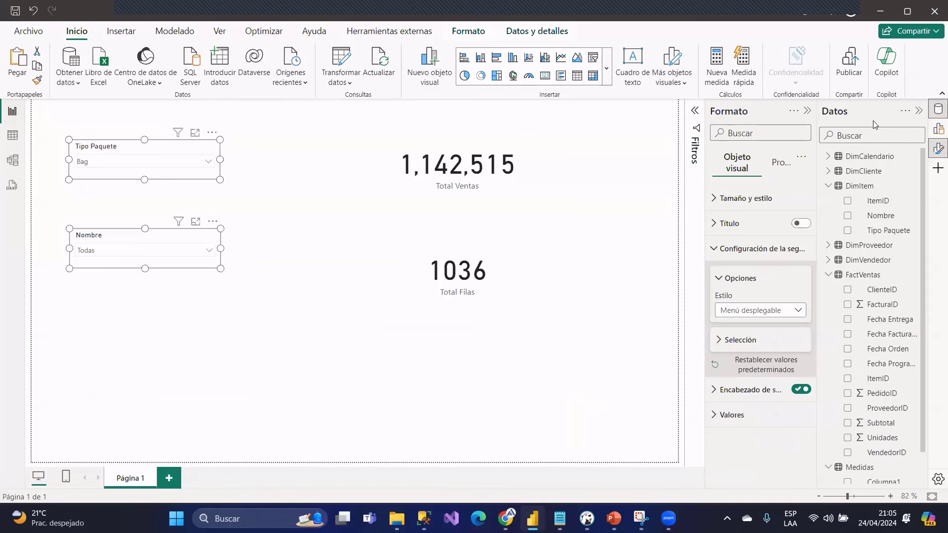
key(Delete)
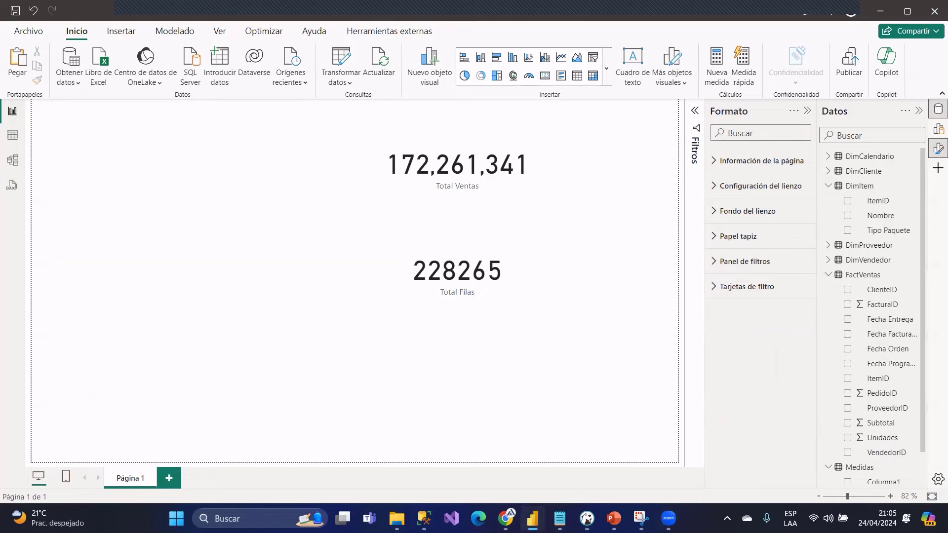
- Clear the ItemID filter on the FactVentas data and sort the table by FacturaID in ascending order
click(14, 136)
click(633, 128)
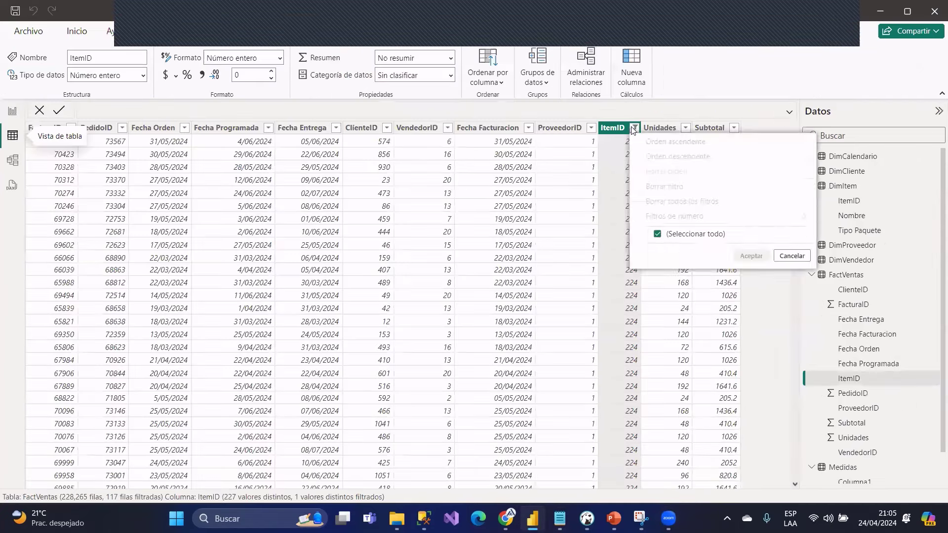
click(666, 186)
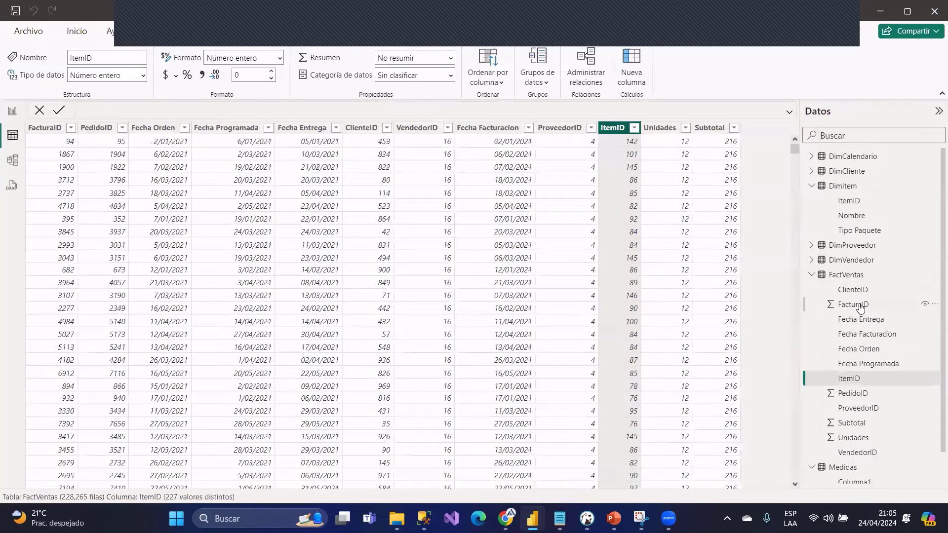
click(842, 275)
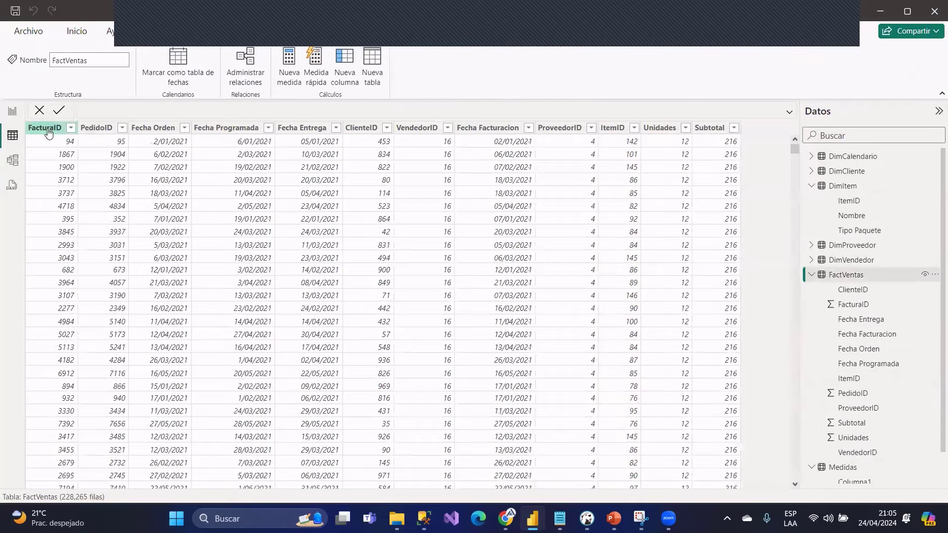
click(72, 128)
click(92, 138)
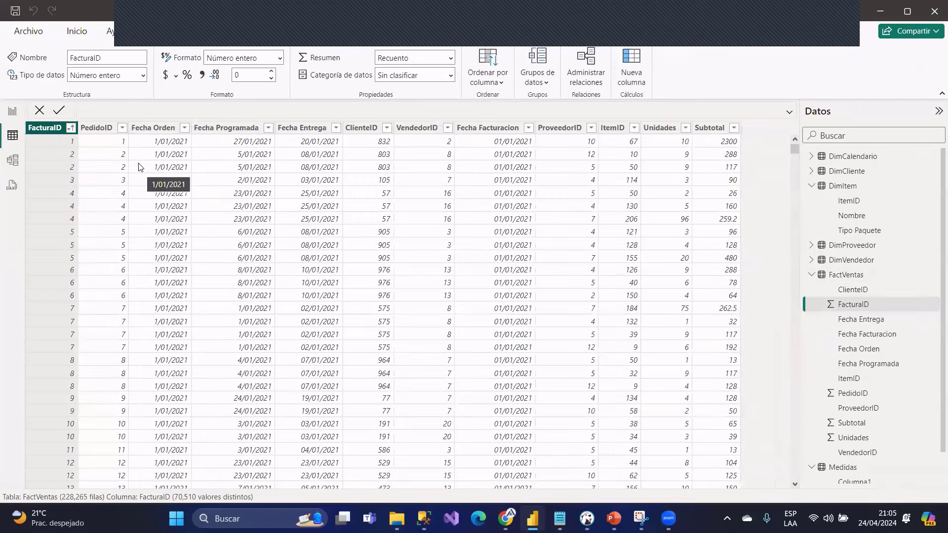
- Examine how FacturaID values repeat across the first FactVentas rows, comparing their ProveedorID, ItemID and date columns
click(67, 159)
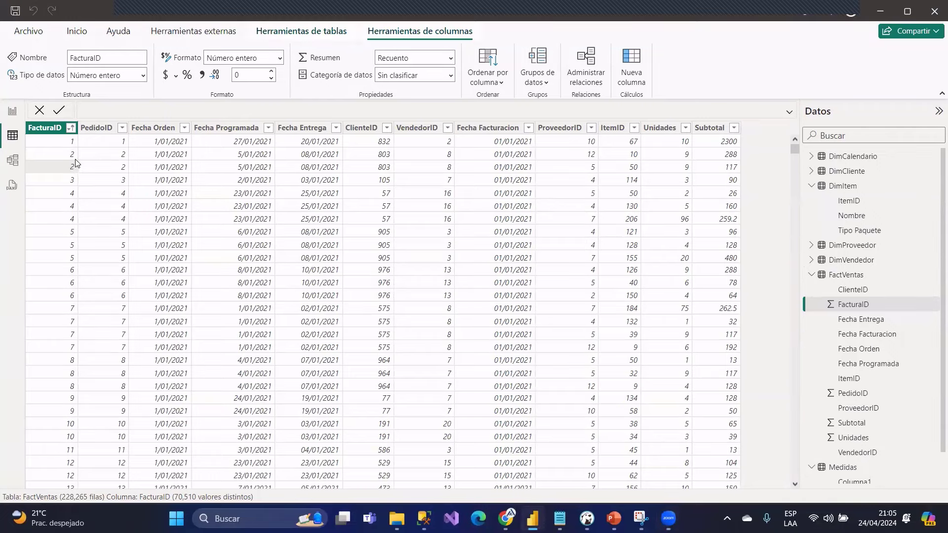
click(590, 155)
click(624, 159)
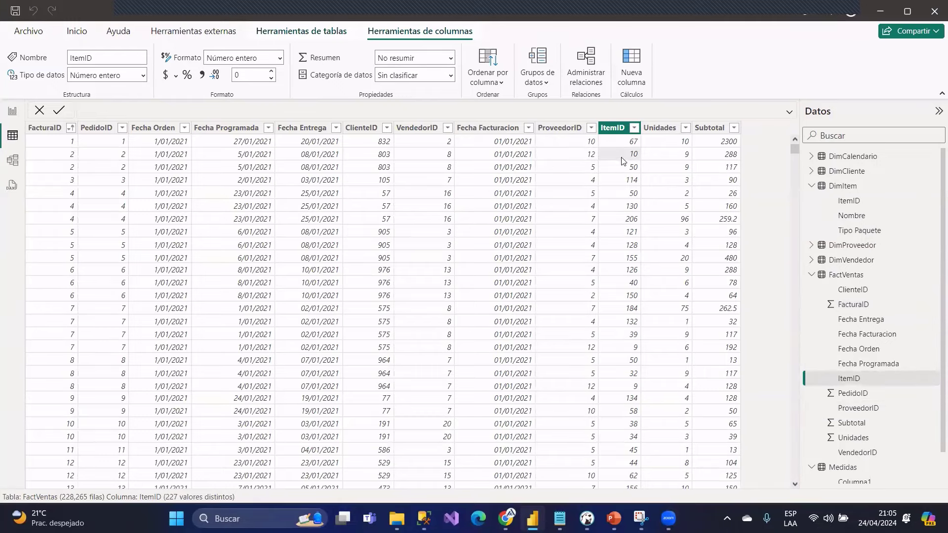
click(57, 144)
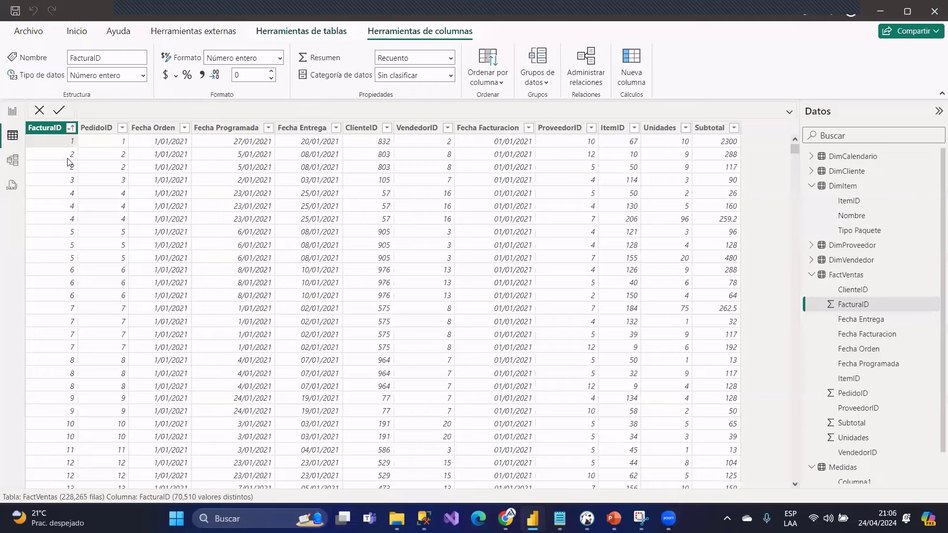
click(618, 149)
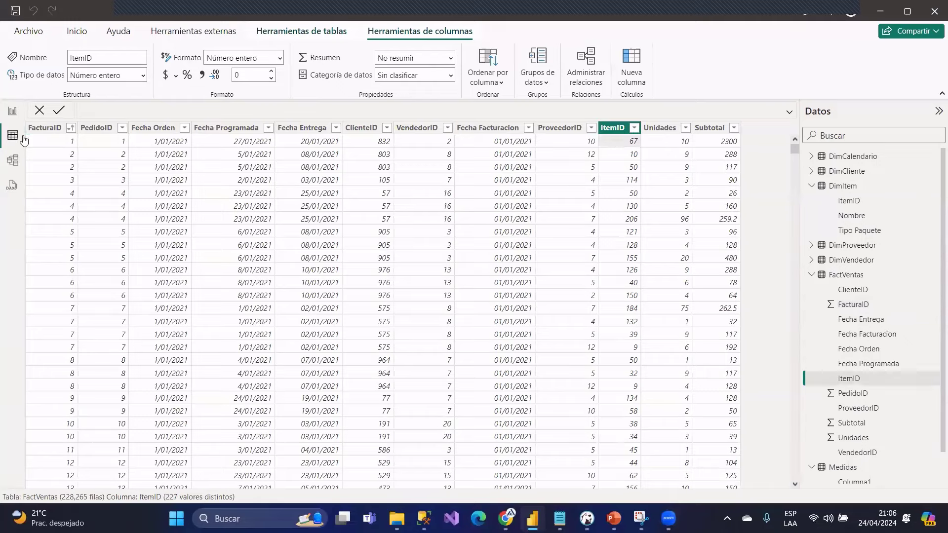
click(61, 143)
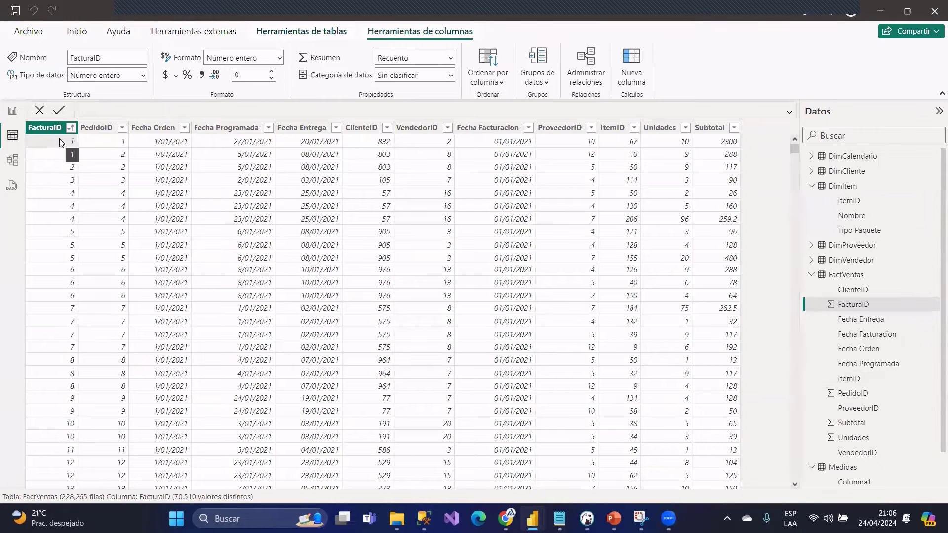
click(224, 219)
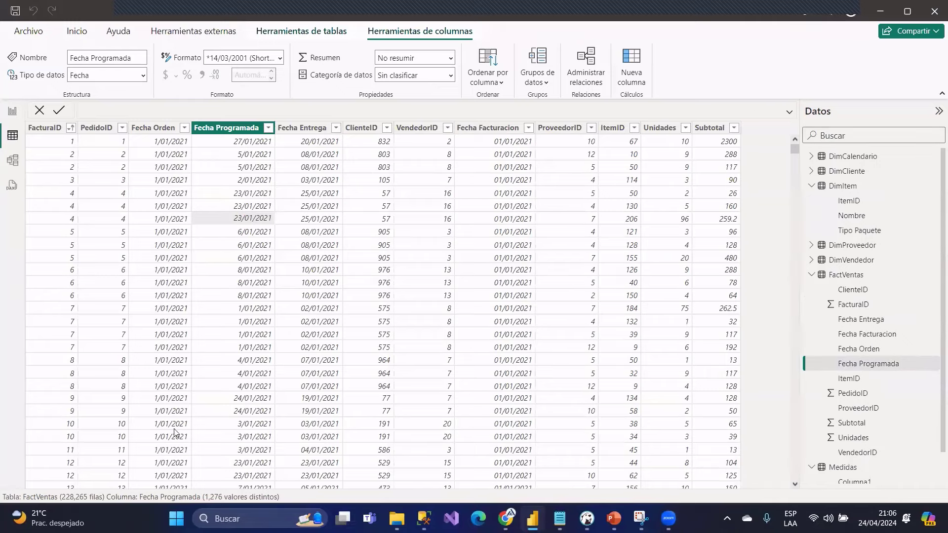
click(827, 9)
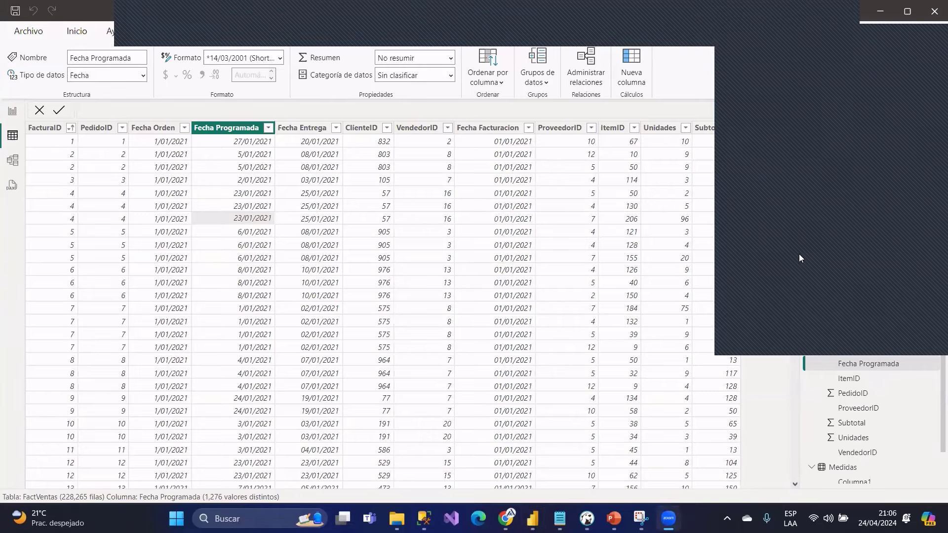
click(140, 152)
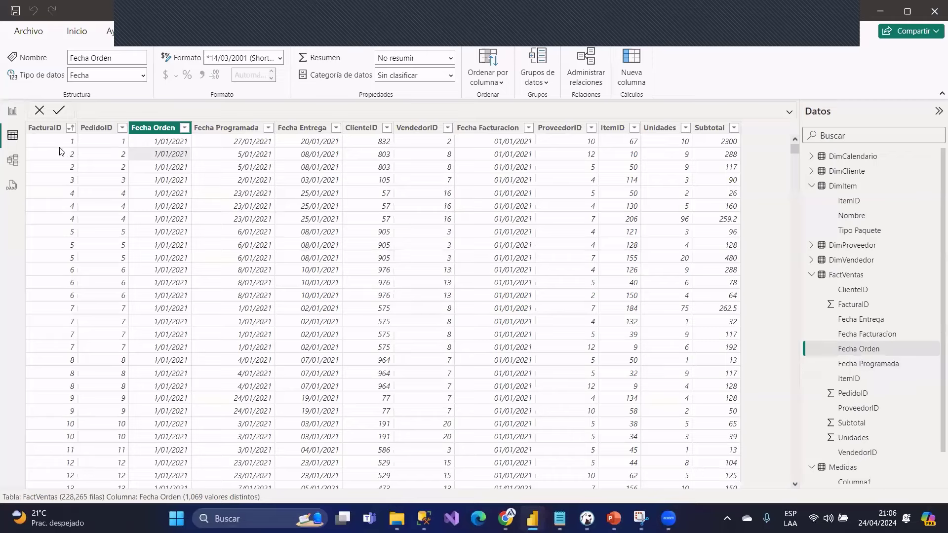
- Return to the report page and start a new measure named Total Facturas in the Medidas table
click(50, 127)
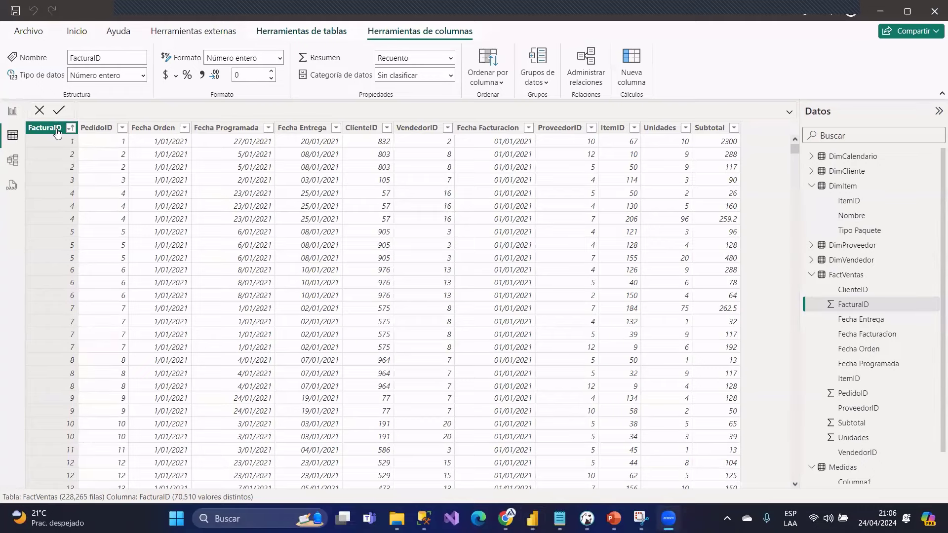
click(12, 111)
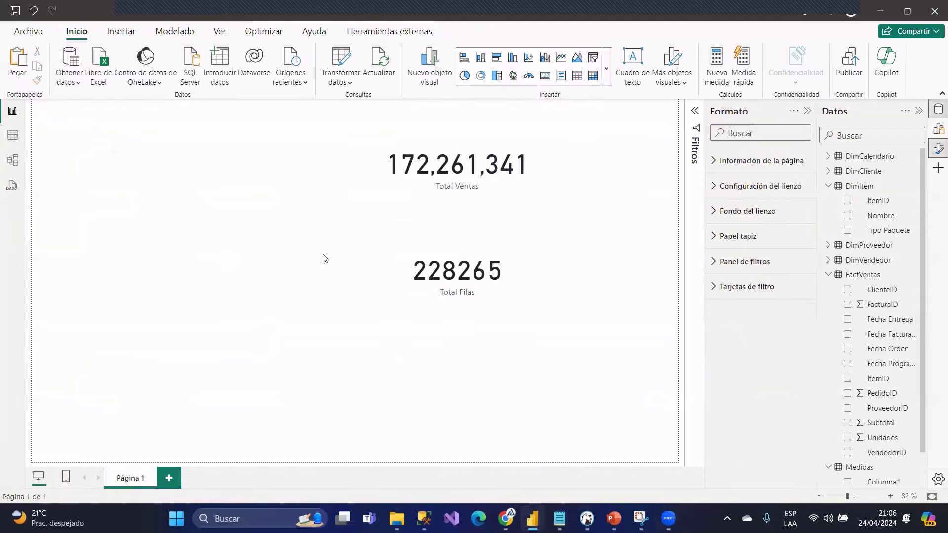
scroll(899, 370, down, 2)
click(877, 463)
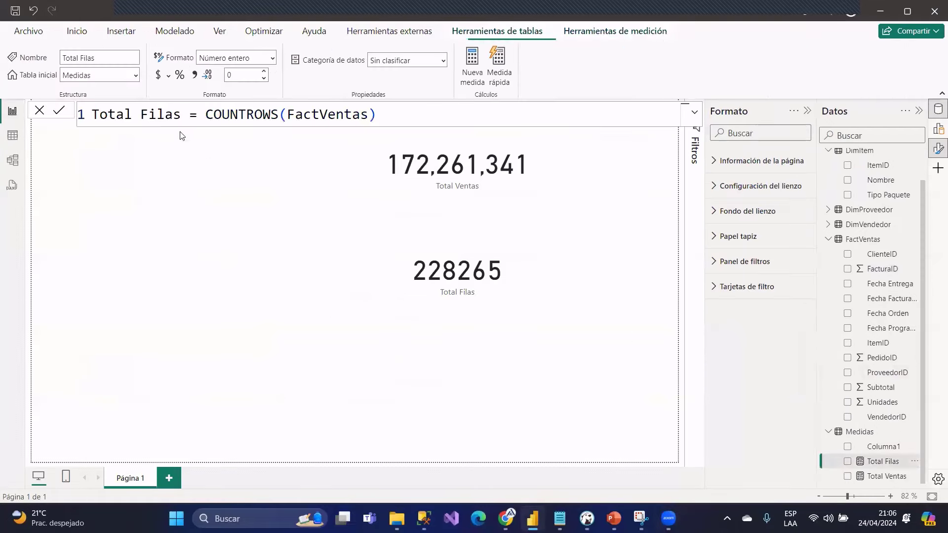
click(472, 65)
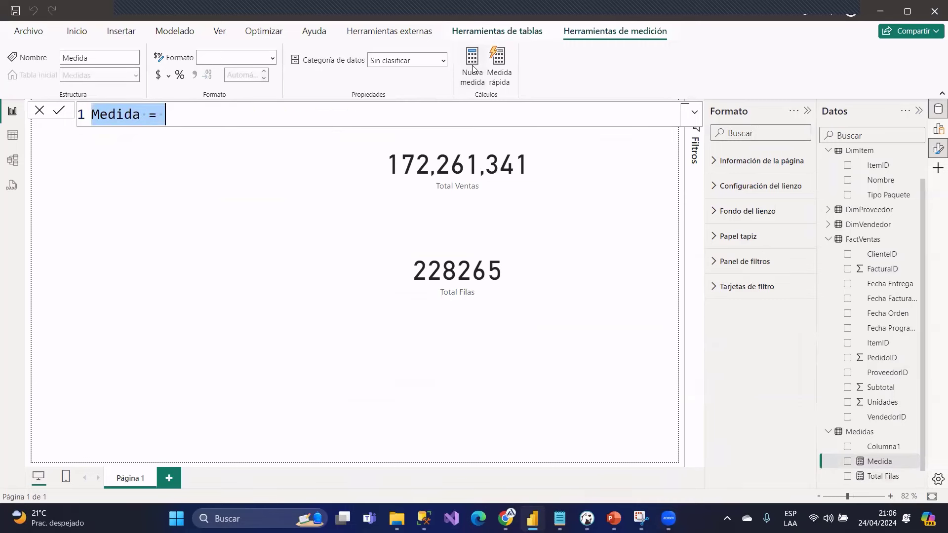
text(Total Facturas = )
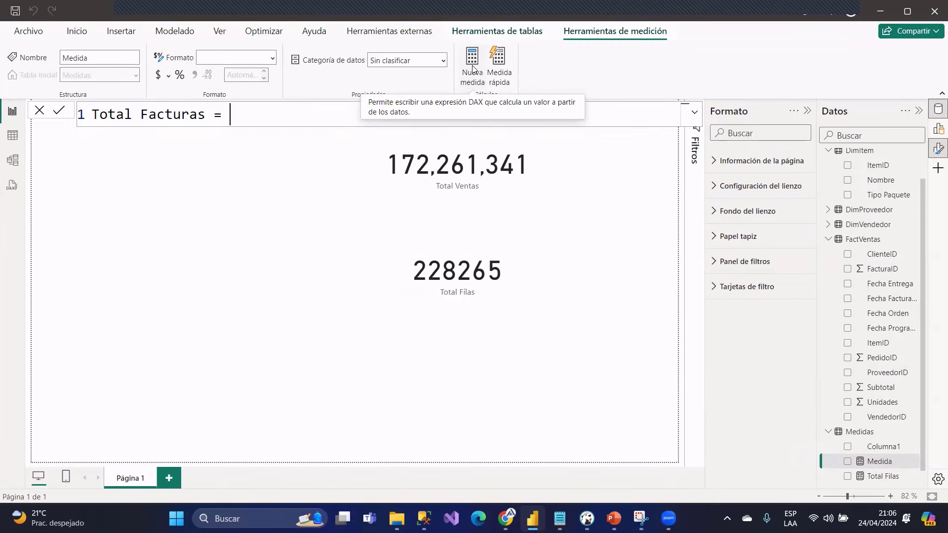
- Define the Total Facturas measure as DISTINCTCOUNT(FactVentas[FacturaID])
text(dd)
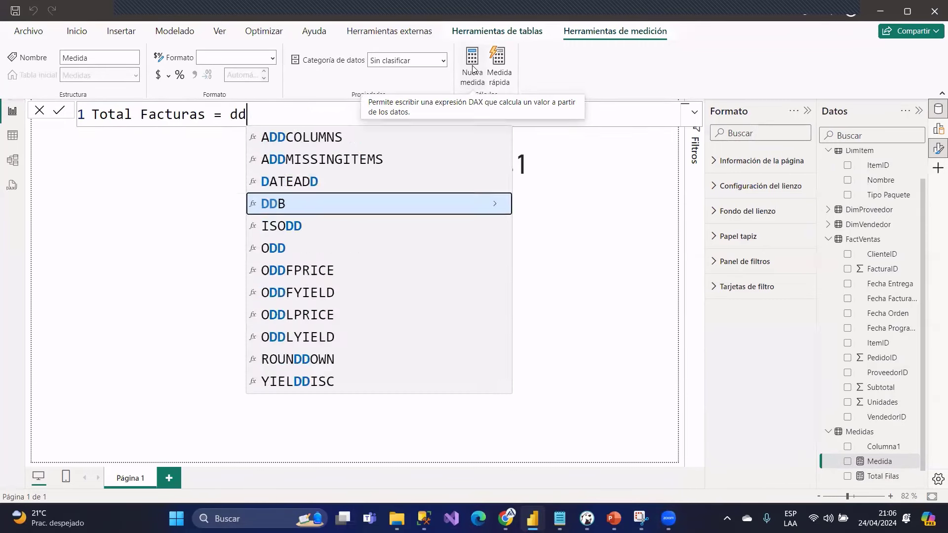
key(BackSpace)
text(isi)
key(BackSpace)
text(tinc)
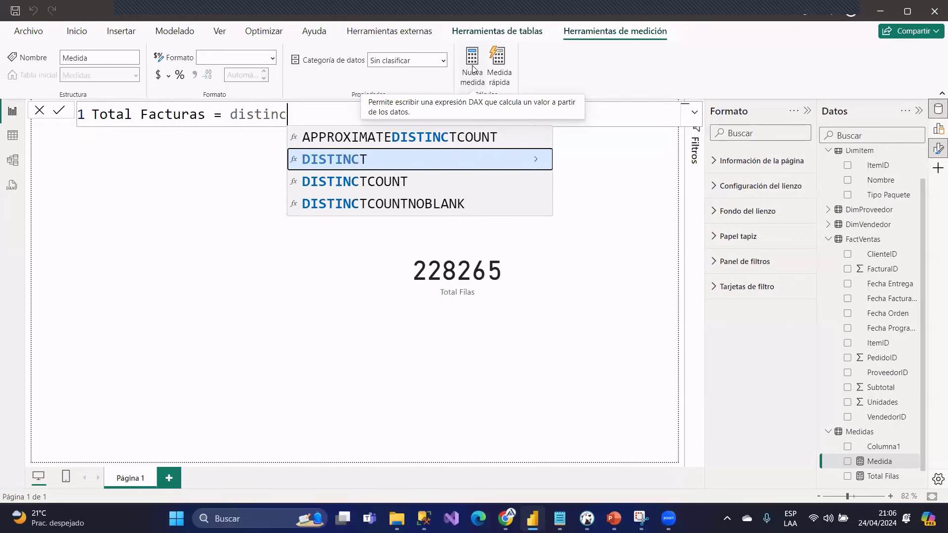
key(Down)
key(Tab)
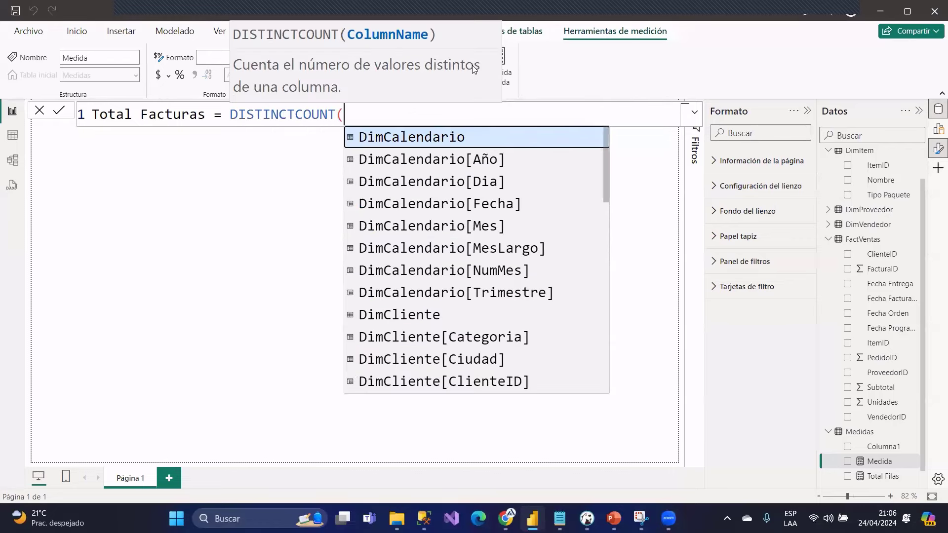
text(facturaid)
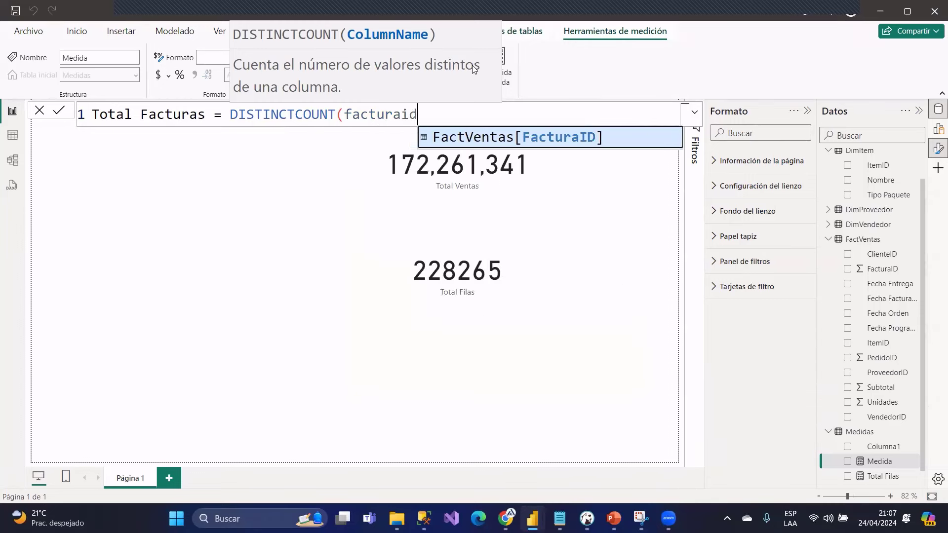
key(Tab)
text())
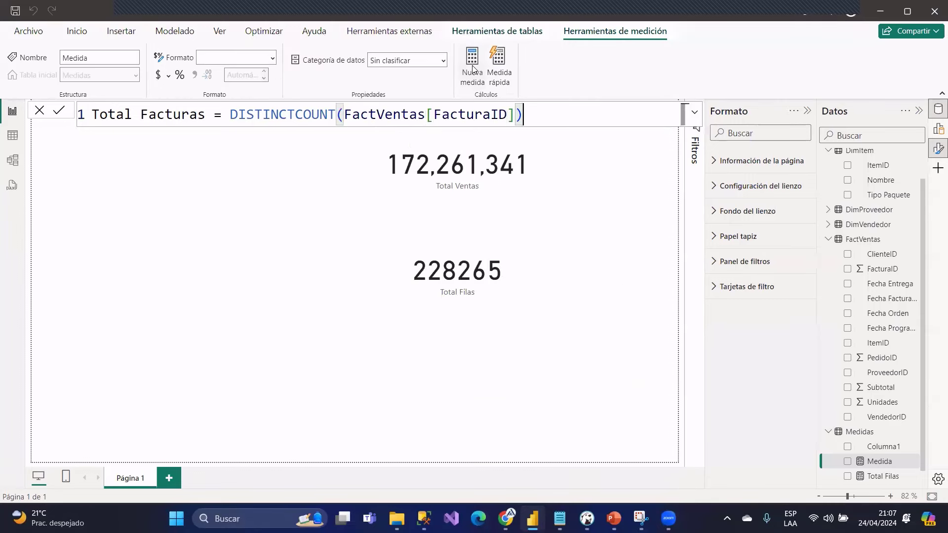
key(Return)
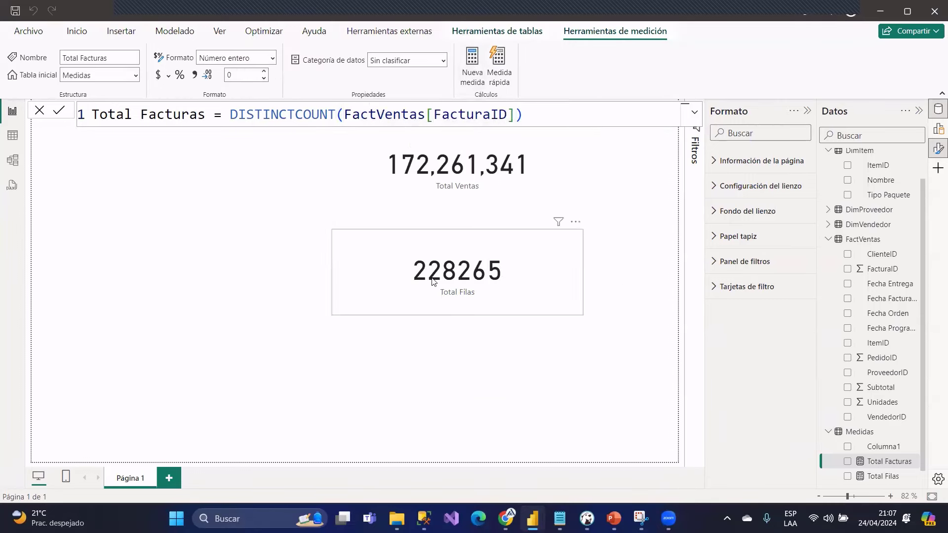
- Move the Total Ventas and Total Filas cards side by side along the top of the report page
drag(447, 278, 497, 258)
drag(453, 175, 363, 147)
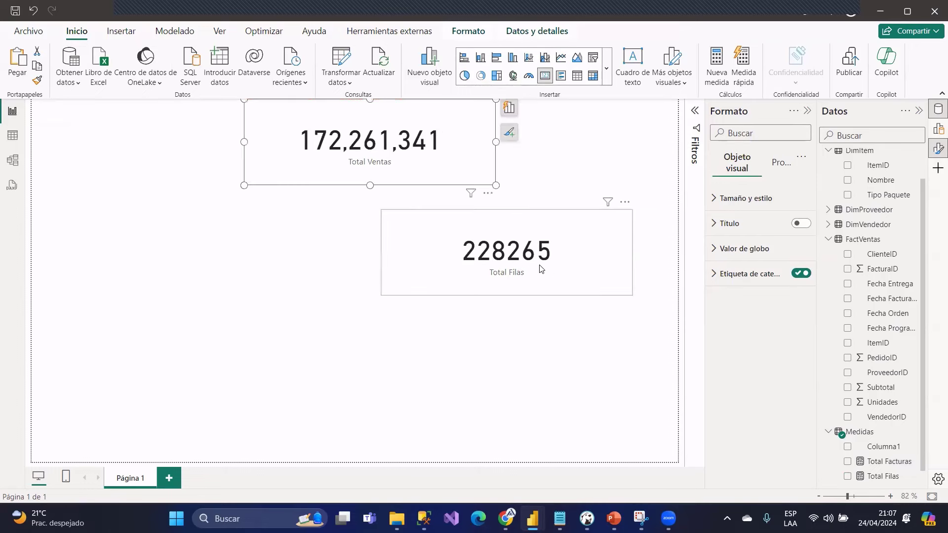
drag(539, 269, 585, 176)
drag(387, 158, 204, 153)
drag(519, 164, 504, 146)
- Duplicate the Total Ventas card and place the copy below the Total Filas card
click(256, 157)
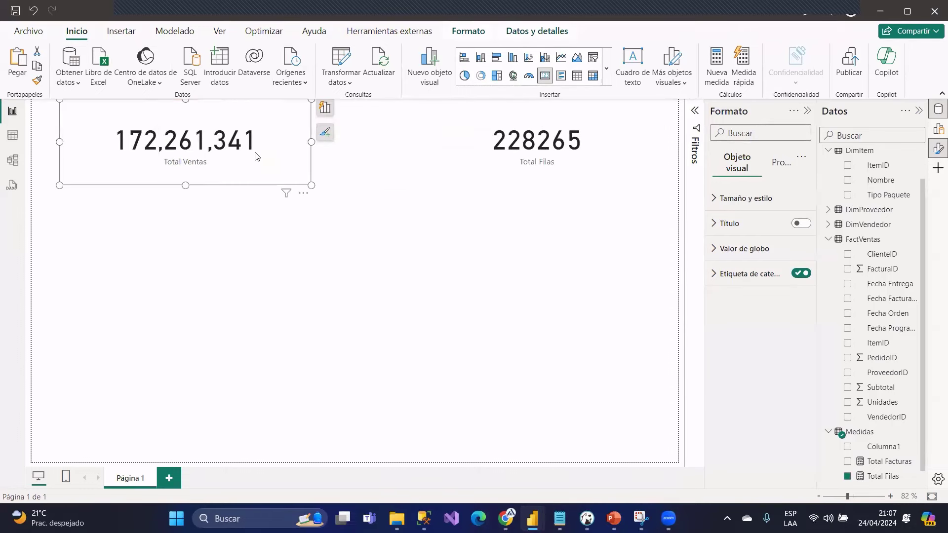
key(ctrl+v)
drag(271, 162, 610, 264)
- Arrange Total Filas, Total Ventas and the duplicated card in one row across the page top, narrowing the cards to fit
drag(204, 127, 176, 122)
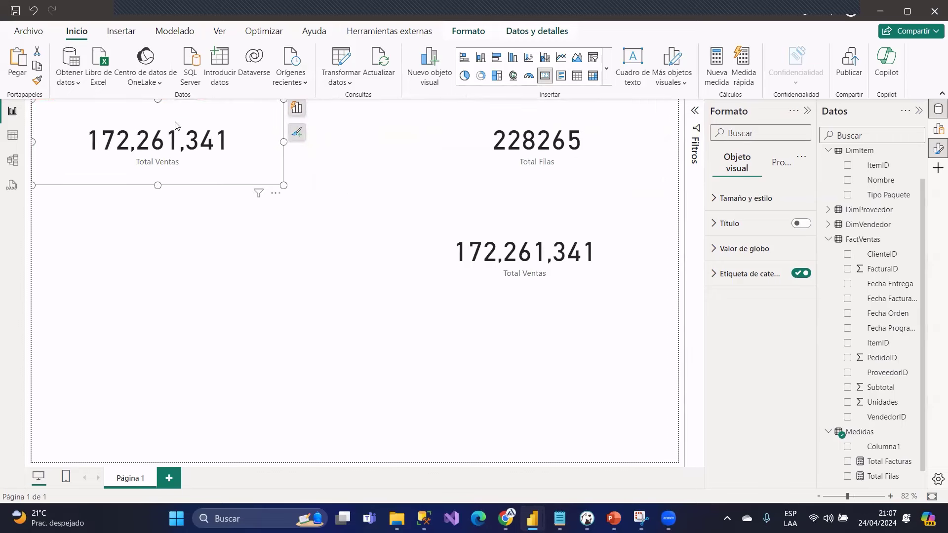
drag(284, 142, 422, 167)
click(552, 133)
drag(493, 118, 112, 116)
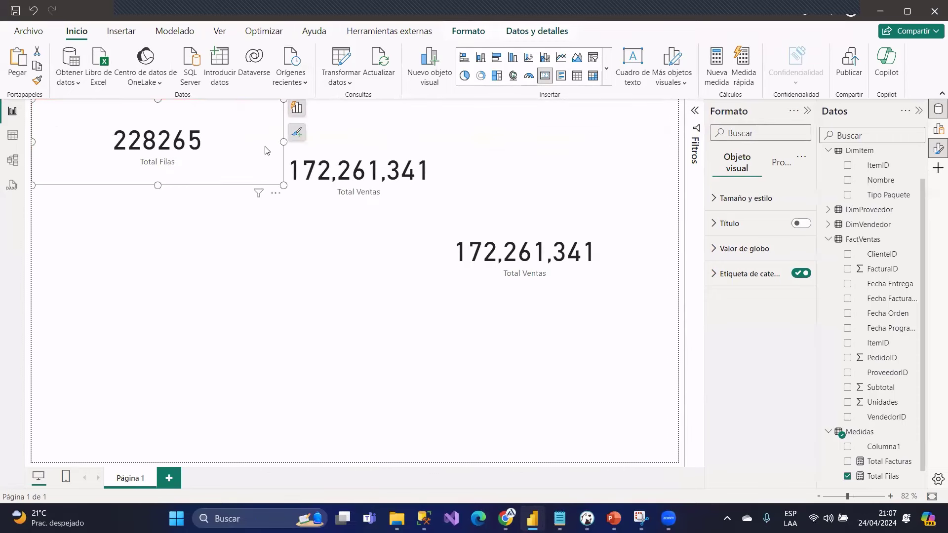
drag(282, 141, 206, 140)
drag(357, 150, 309, 118)
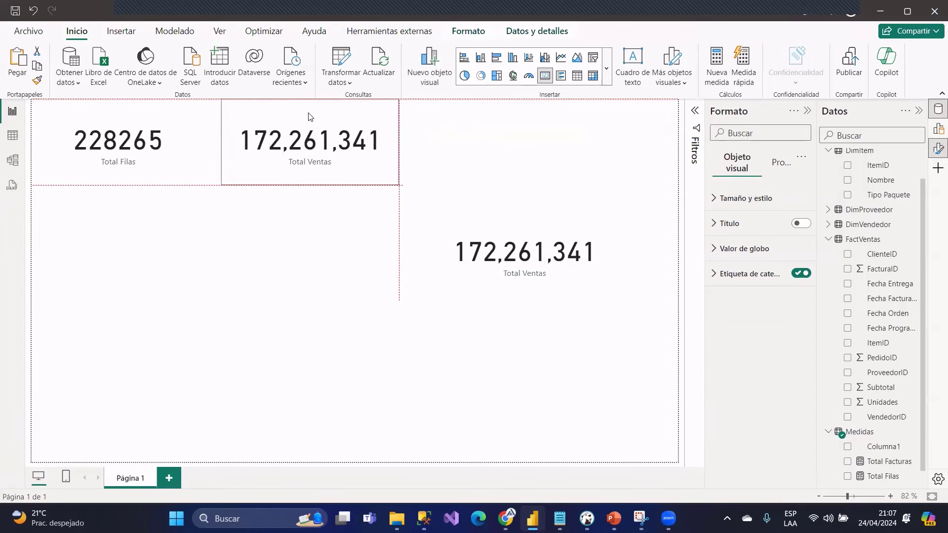
drag(515, 243, 524, 132)
drag(661, 142, 586, 144)
drag(505, 140, 503, 147)
- Replace the Total Ventas measure in the duplicated card with Total Facturas
scroll(837, 434, down, 1)
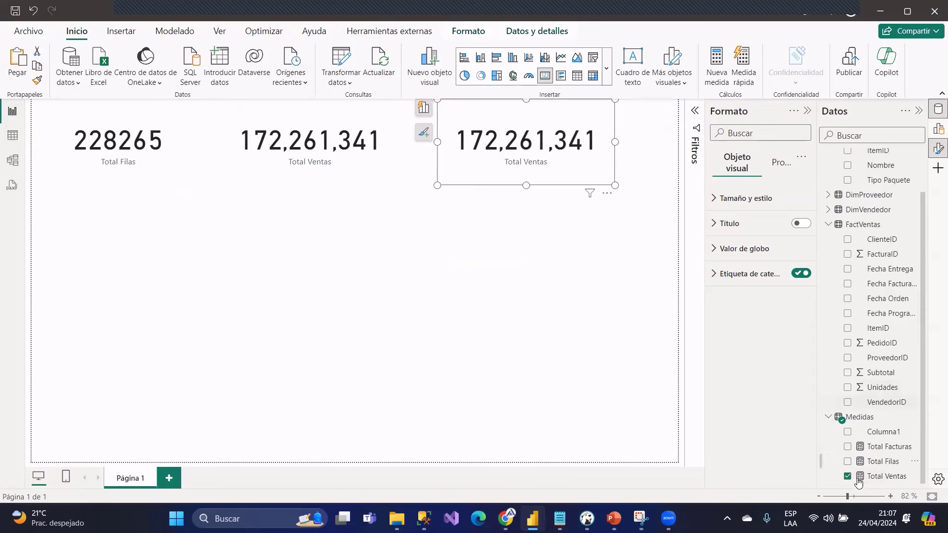
click(847, 476)
click(847, 447)
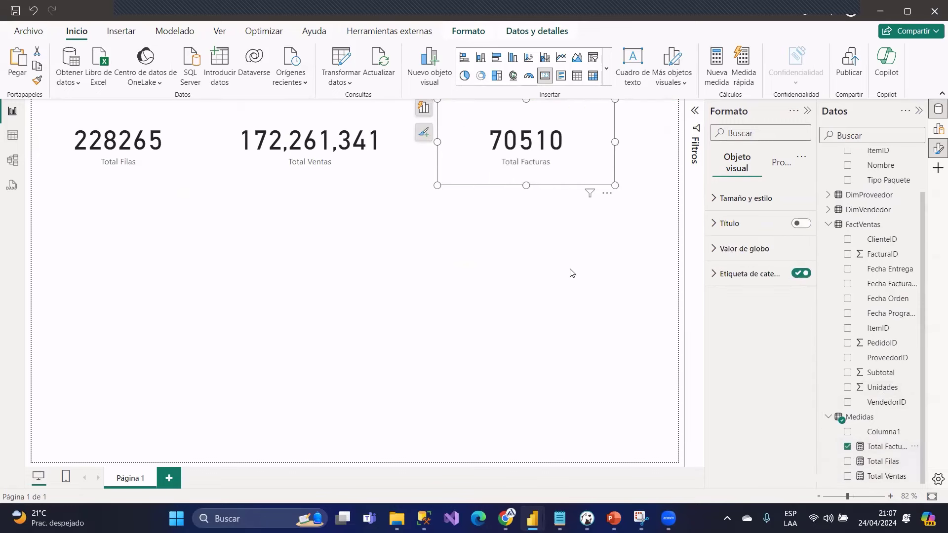
click(561, 277)
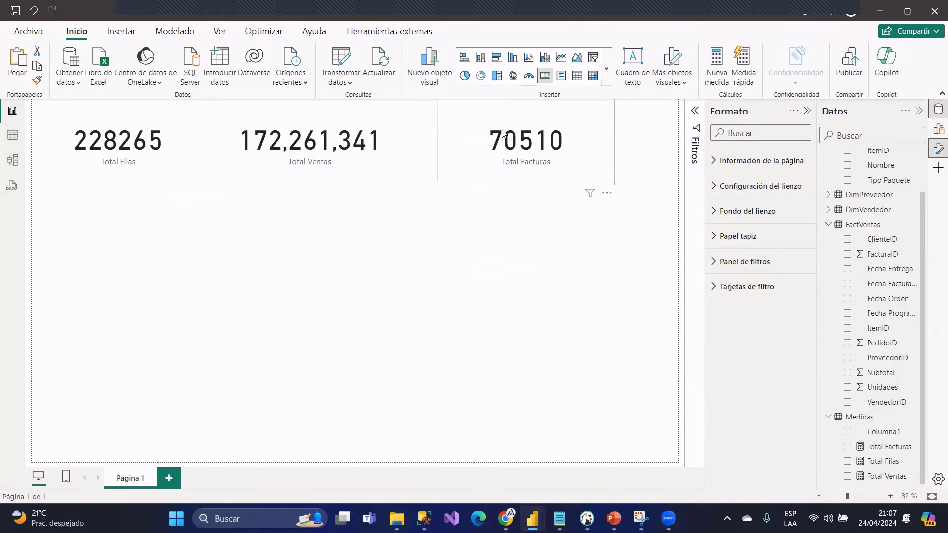
click(563, 133)
click(312, 148)
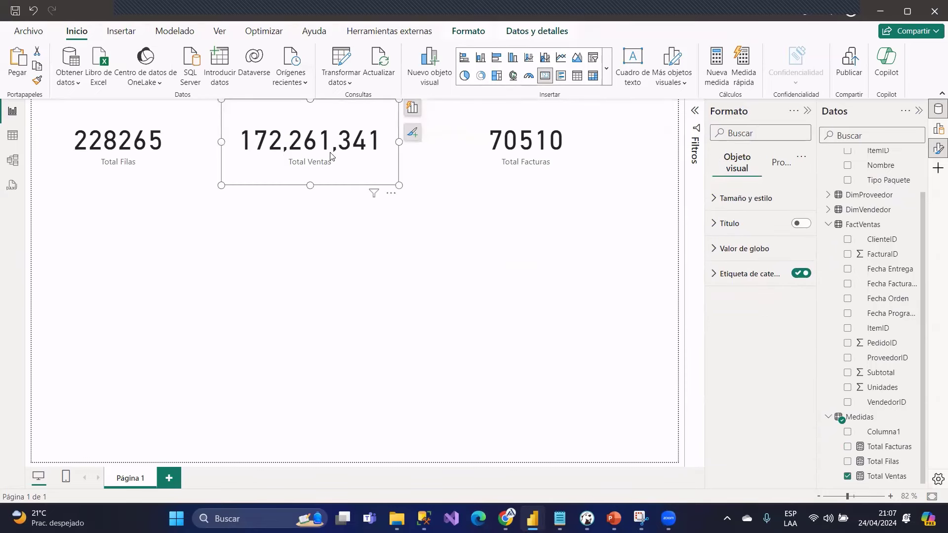
click(340, 311)
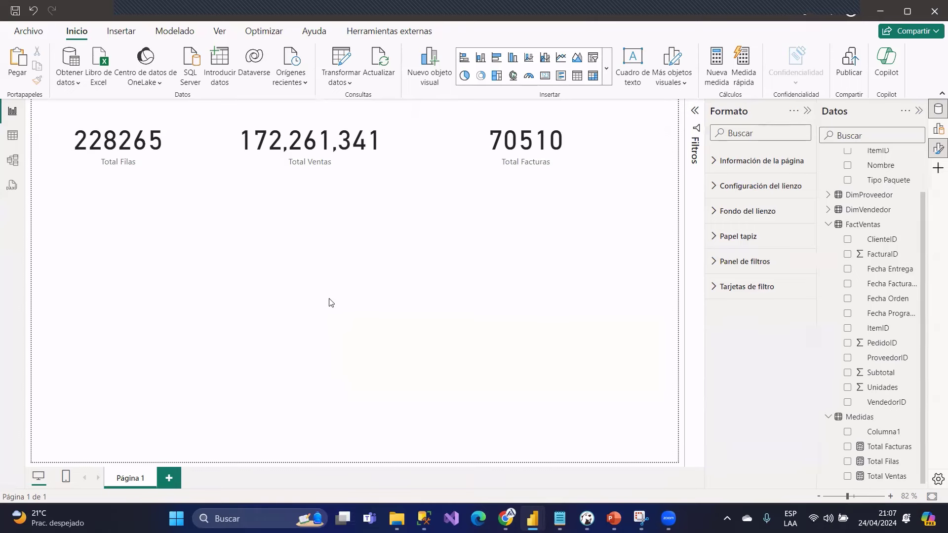
click(345, 290)
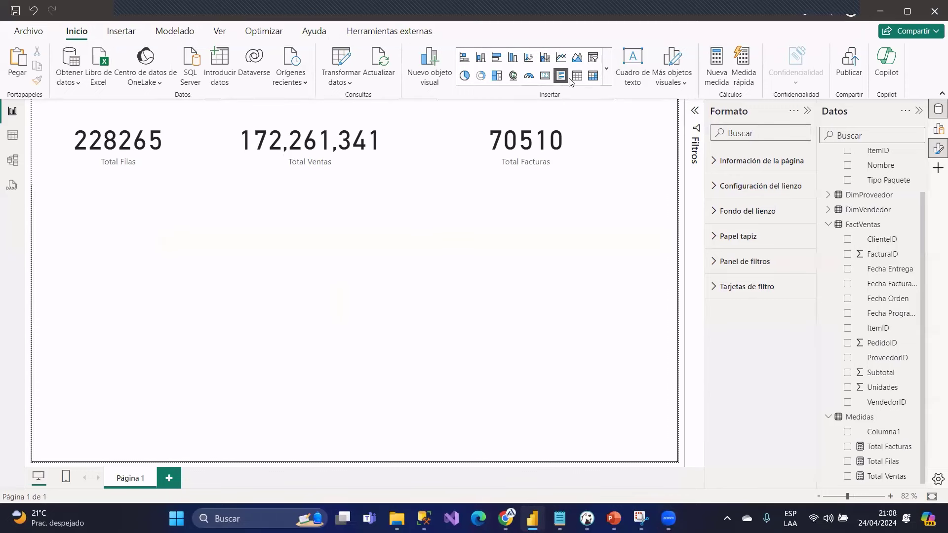
- Add a slicer on the Año field of DimCalendario below the Total Filas card, making it narrower and taller
click(593, 57)
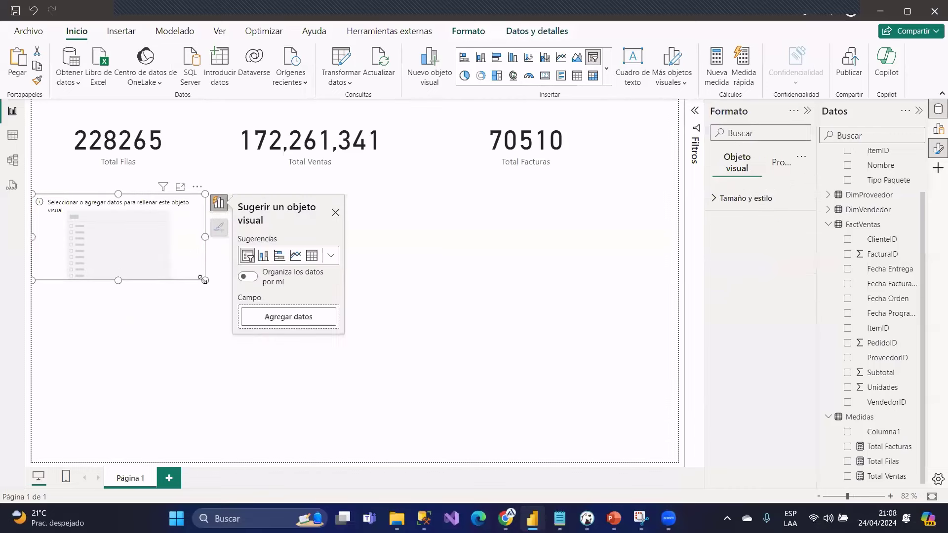
drag(202, 280, 154, 359)
drag(133, 289, 148, 293)
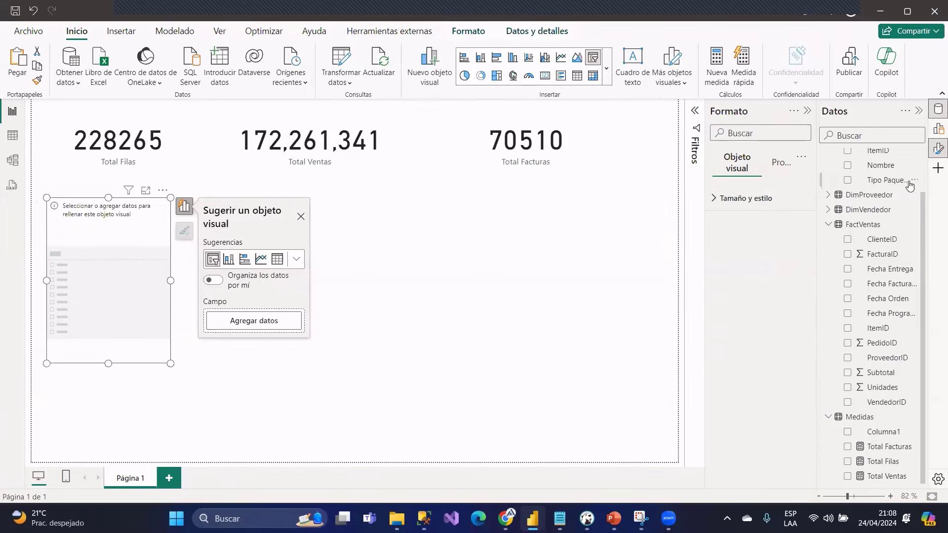
scroll(910, 185, up, 3)
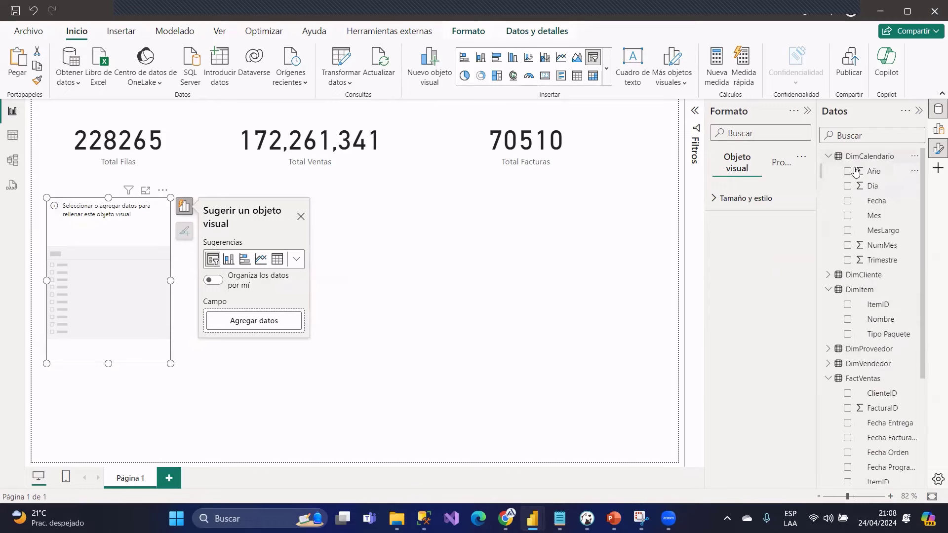
click(848, 171)
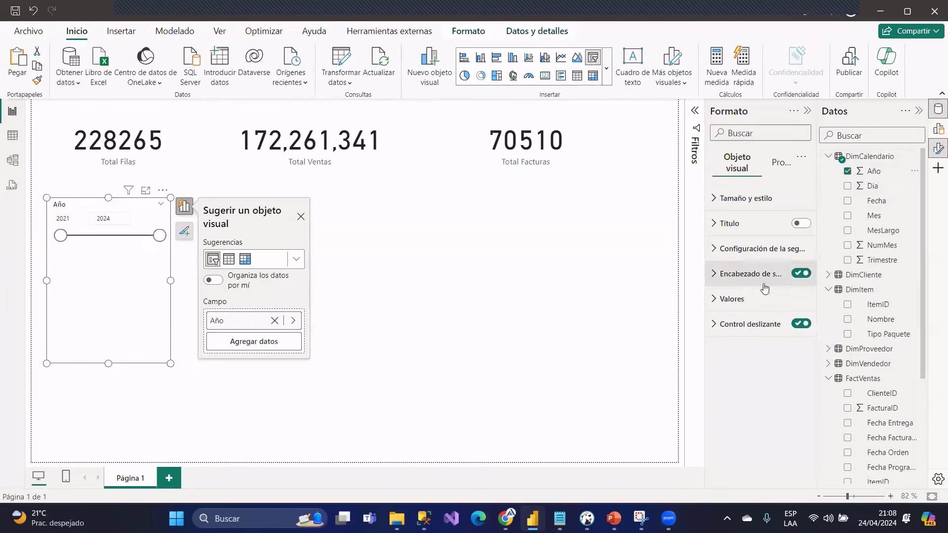
- Set the Año slicer's style to Mosaico and widen it to fit the year tiles
click(762, 249)
click(758, 310)
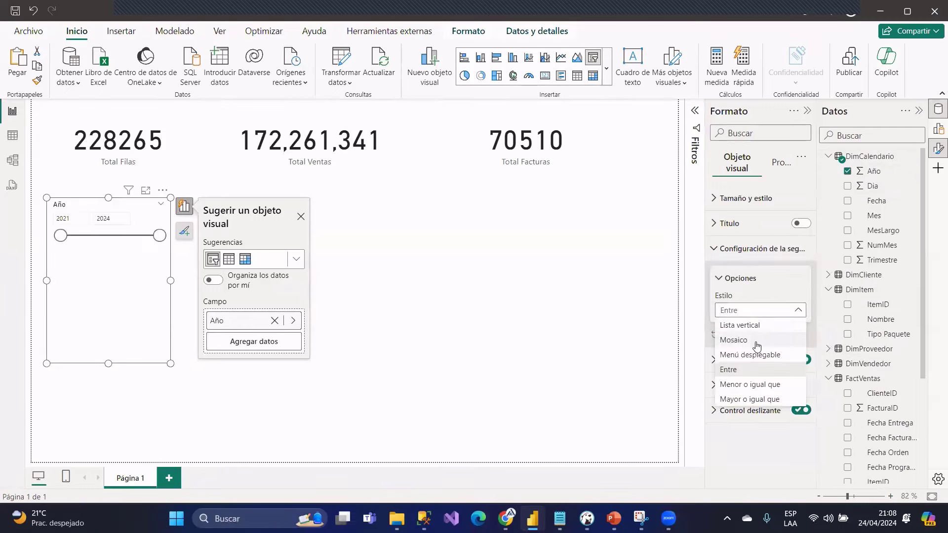
click(756, 341)
drag(170, 280, 224, 270)
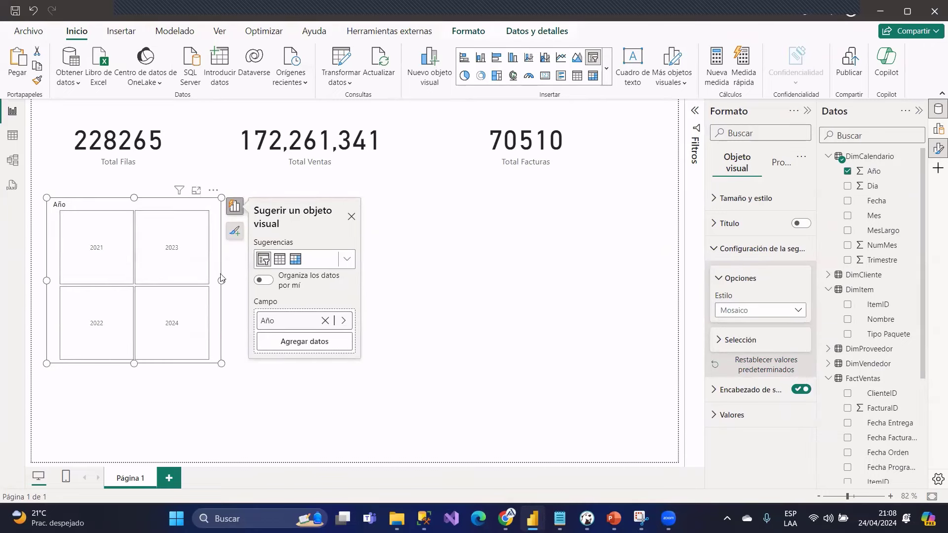
click(732, 341)
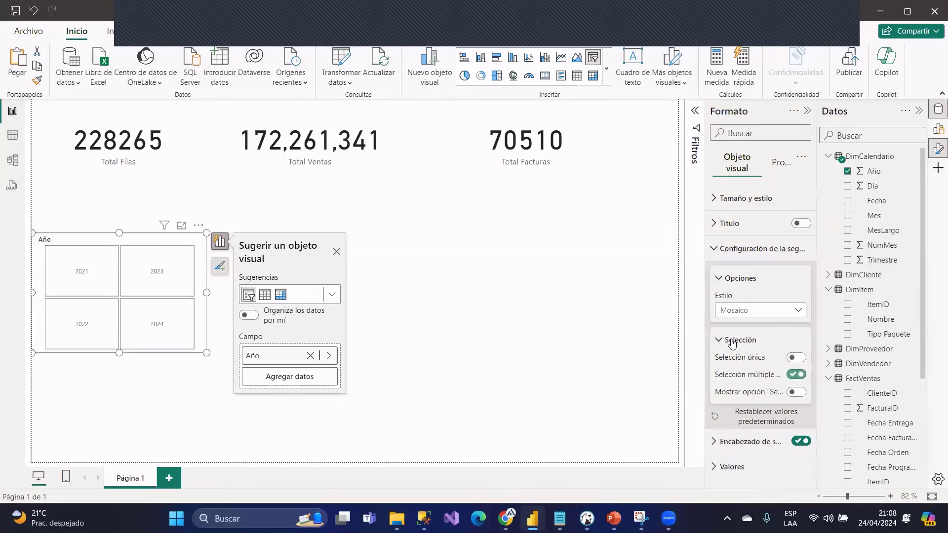
click(732, 341)
- Format the Año slicer's values in bold at font size 14 and widen the slicer a little further
click(731, 415)
scroll(778, 431, down, 3)
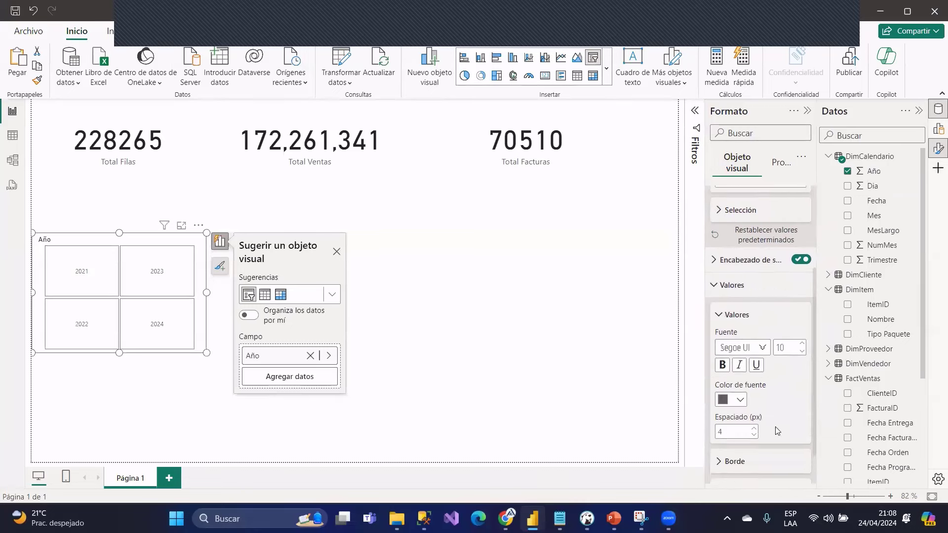
click(801, 340)
click(801, 340)
click(802, 340)
click(802, 340)
drag(206, 292, 236, 295)
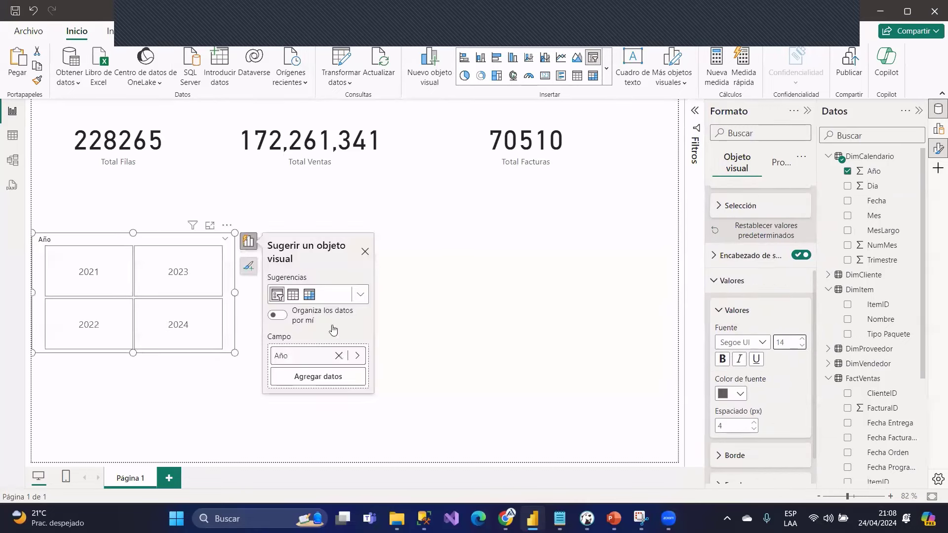
click(722, 359)
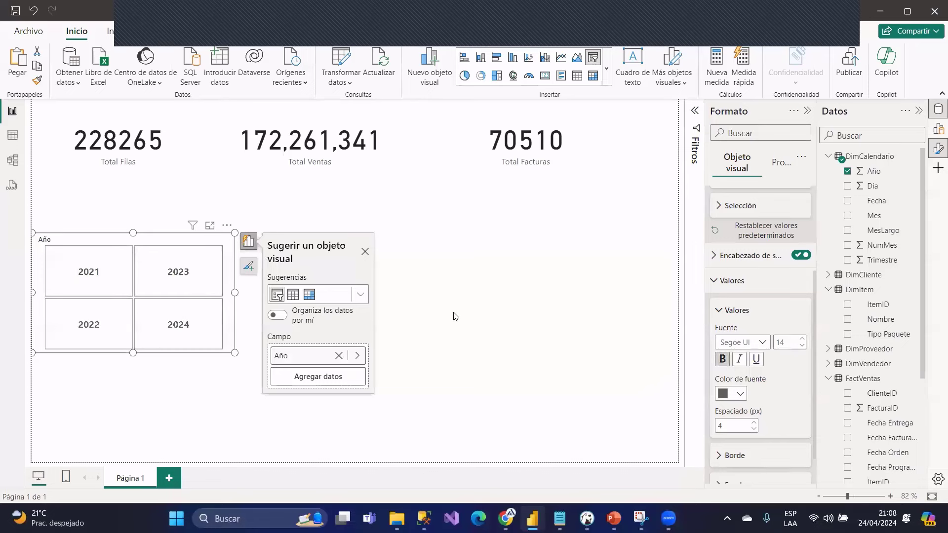
click(391, 328)
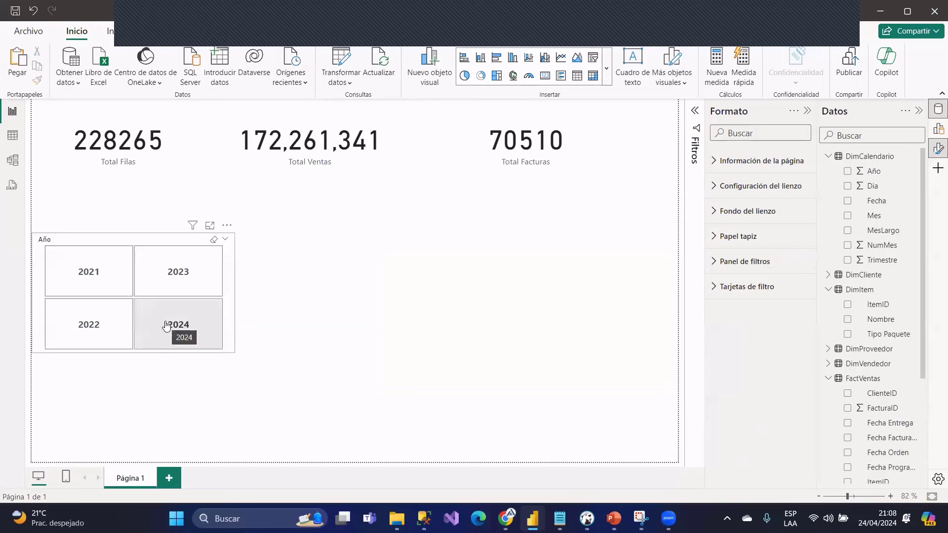
drag(616, 212, 168, 69)
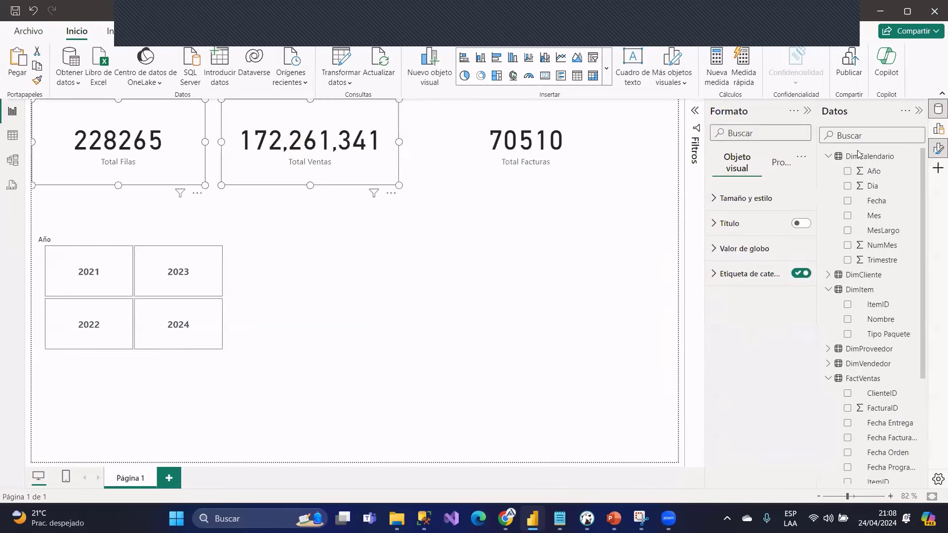
click(637, 217)
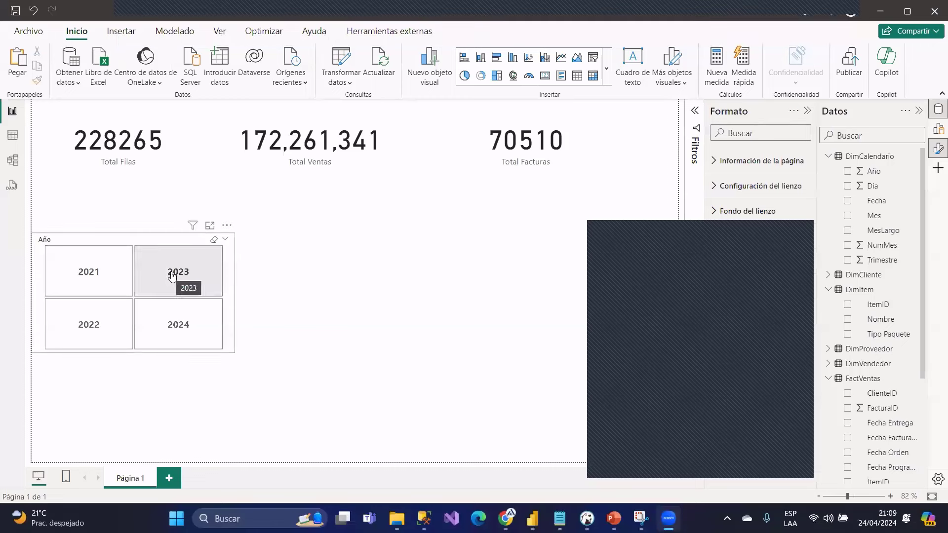
- Filter the report to 2024 with the Año slicer and select the three cards to check their response
click(179, 324)
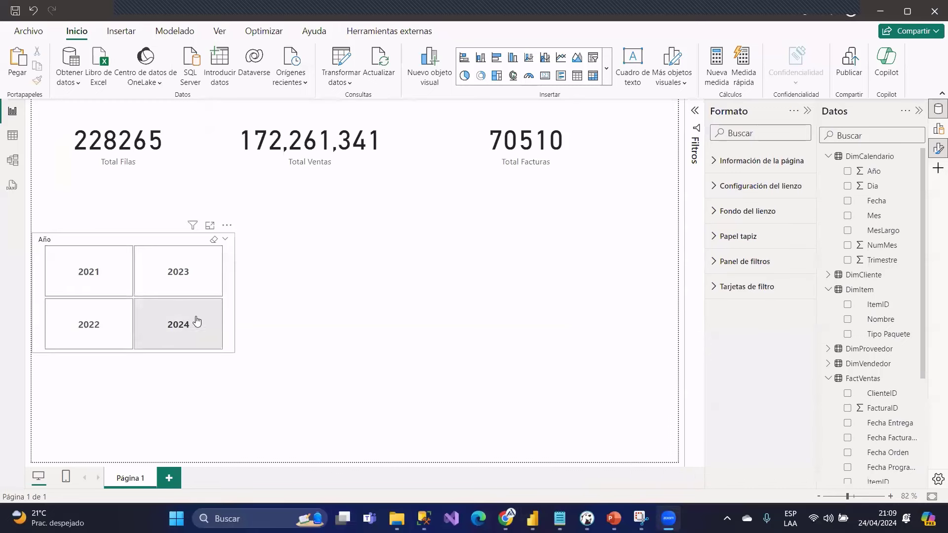
click(205, 339)
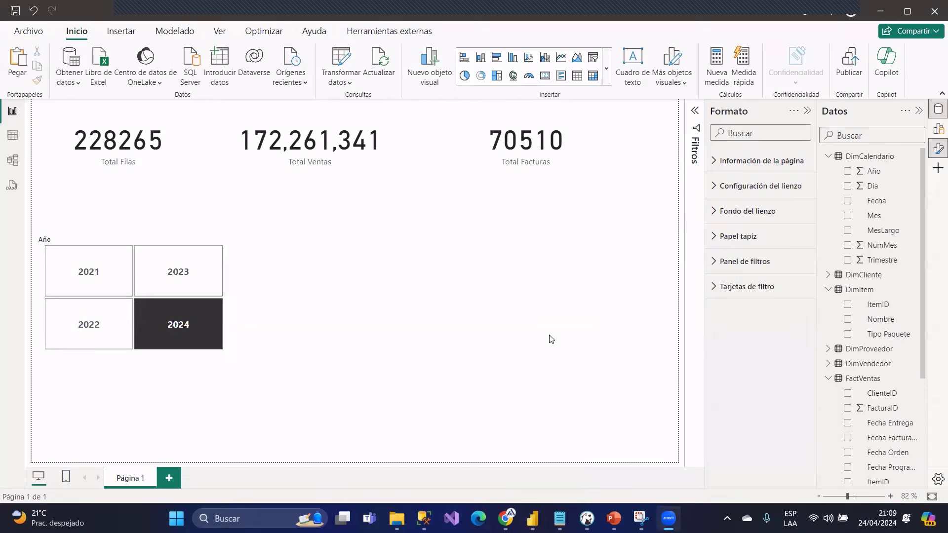
drag(482, 206, 158, 130)
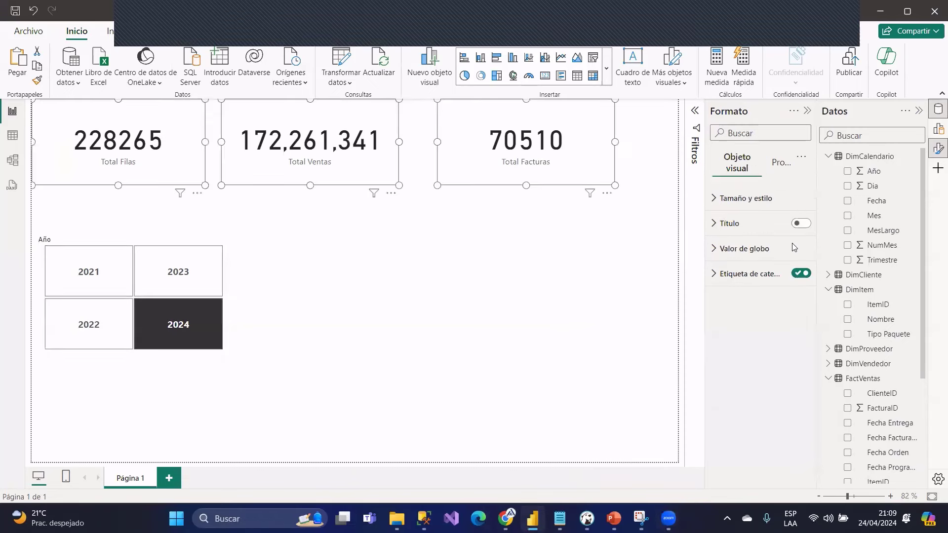
- Place the DimCalendario table beside FactVentas in the model diagram and relate its Fecha column to Fecha Orden in FactVentas
click(13, 160)
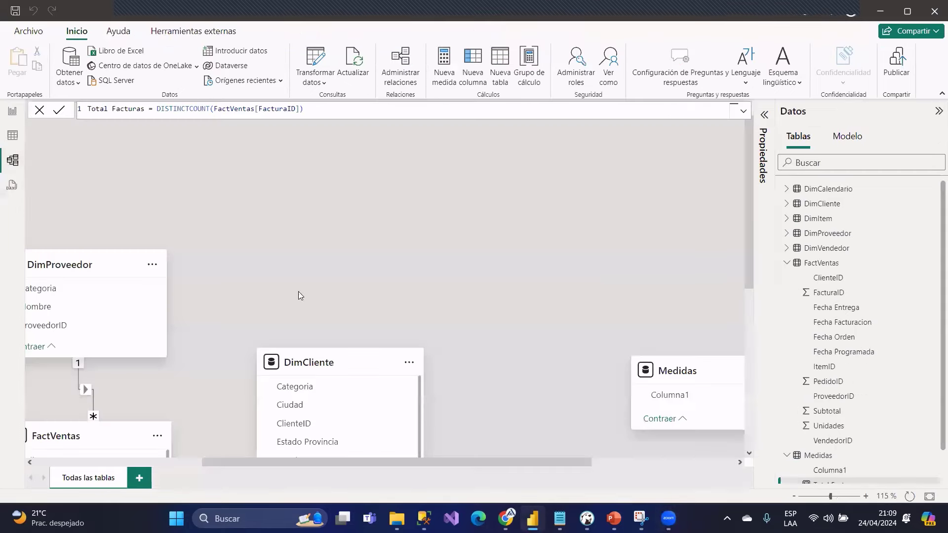
scroll(593, 311, down, 5)
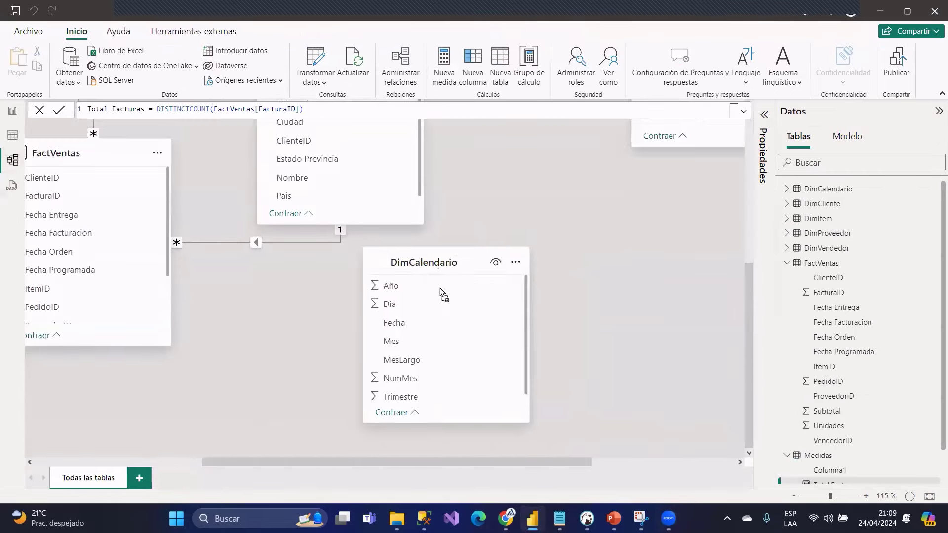
drag(441, 291, 414, 320)
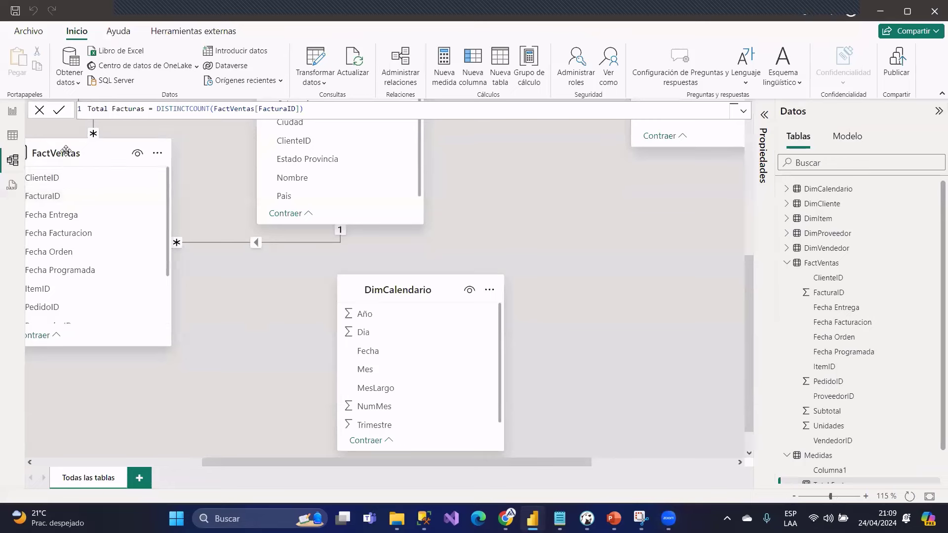
drag(387, 296, 366, 315)
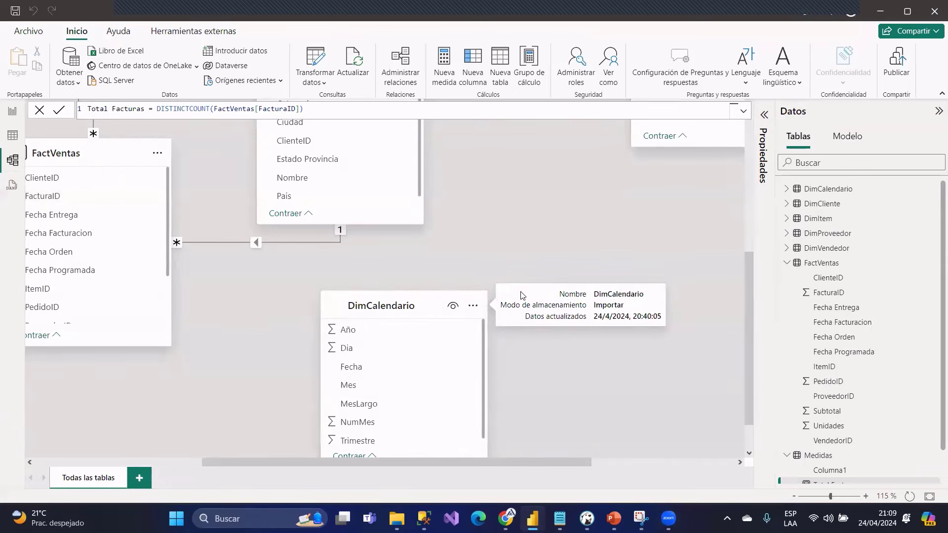
drag(408, 319, 387, 323)
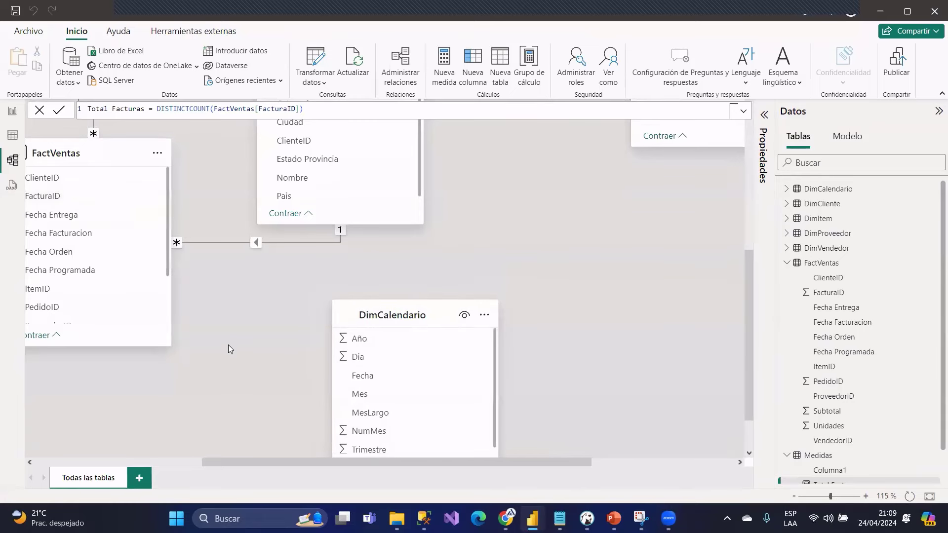
drag(309, 462, 198, 460)
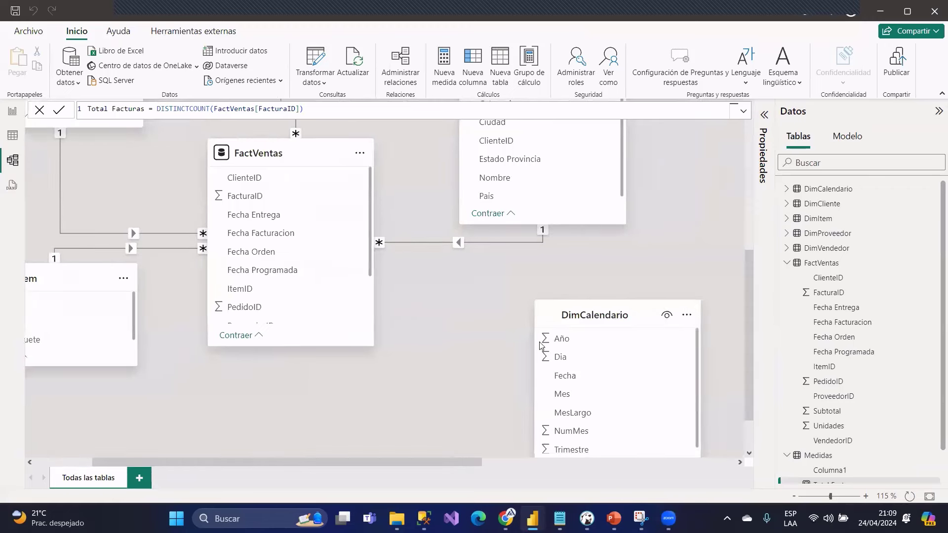
drag(538, 309, 471, 284)
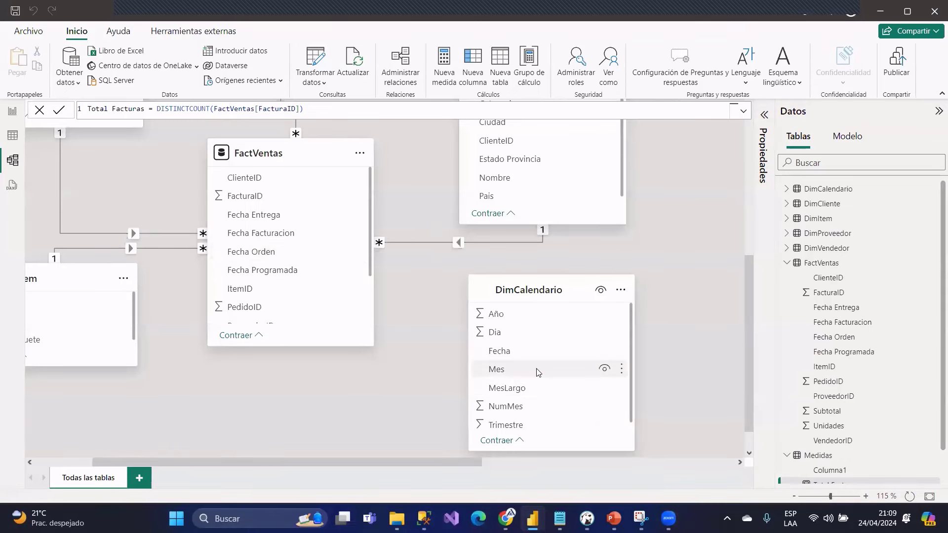
drag(327, 259, 303, 253)
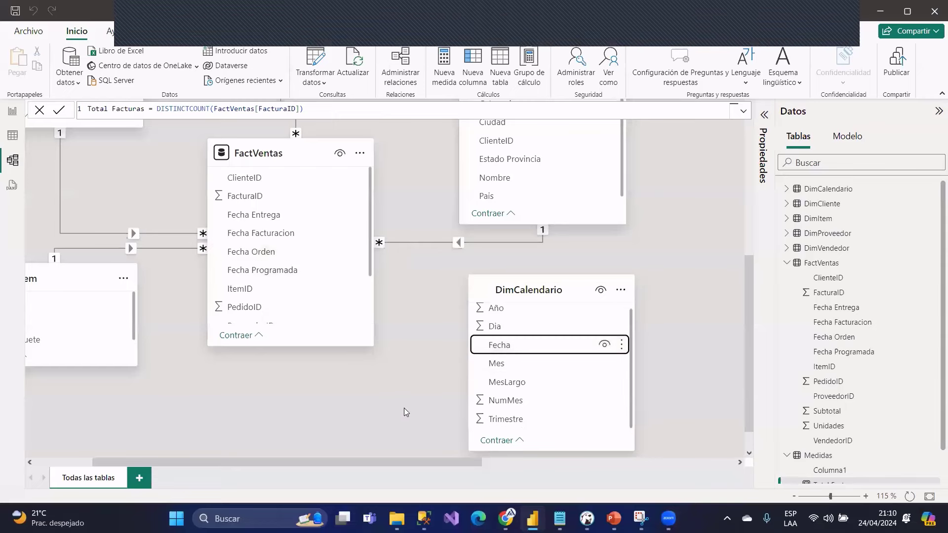
- Test the Año slicer on the report page with 2024, 2022 and 2023, and leave the report filtered to 2021
click(13, 112)
click(201, 332)
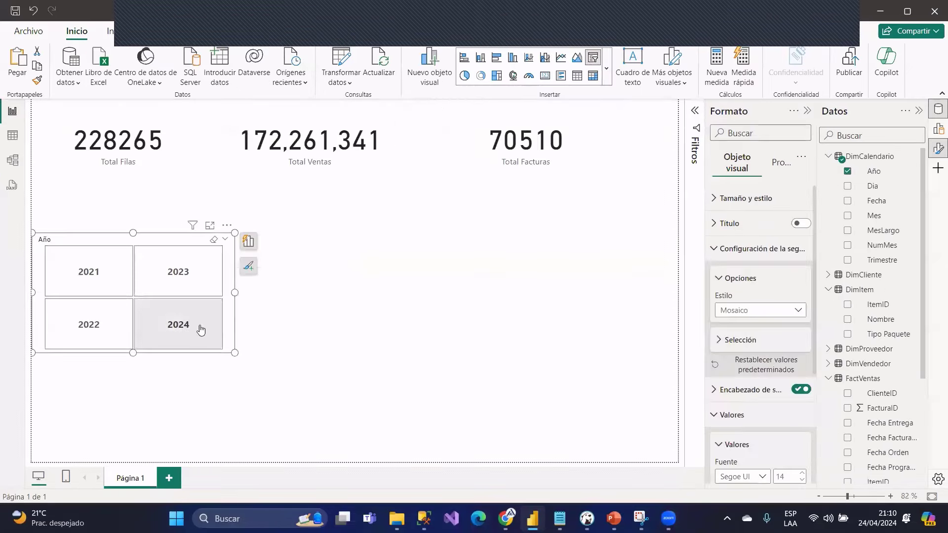
click(200, 330)
click(126, 334)
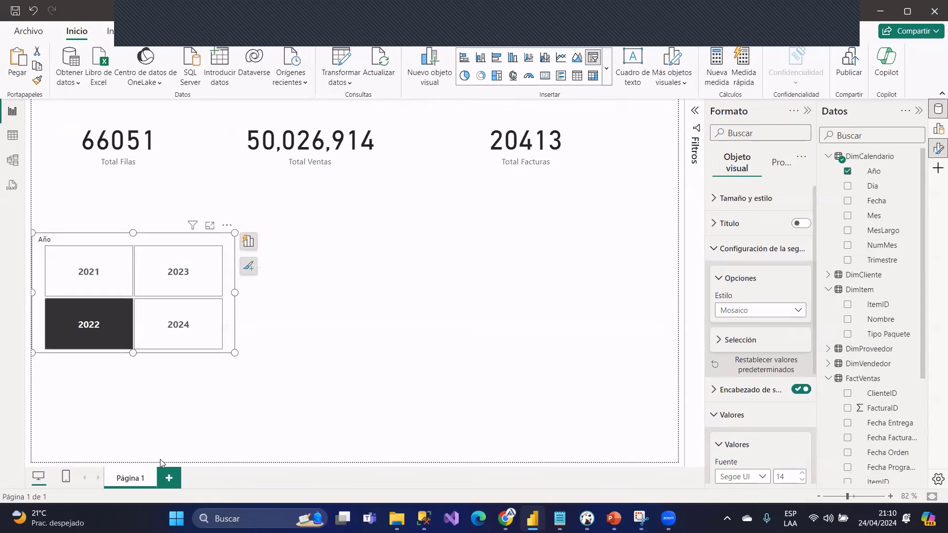
click(178, 273)
click(80, 275)
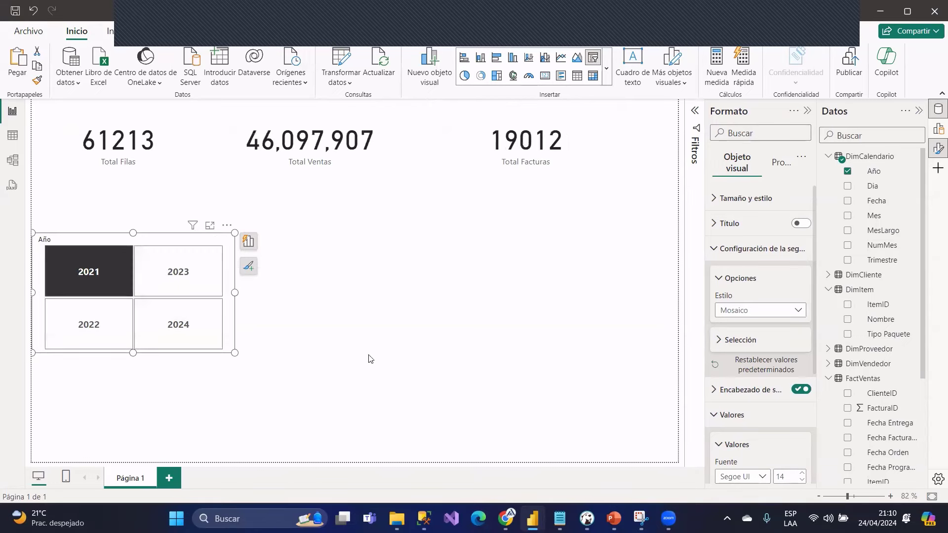
click(513, 291)
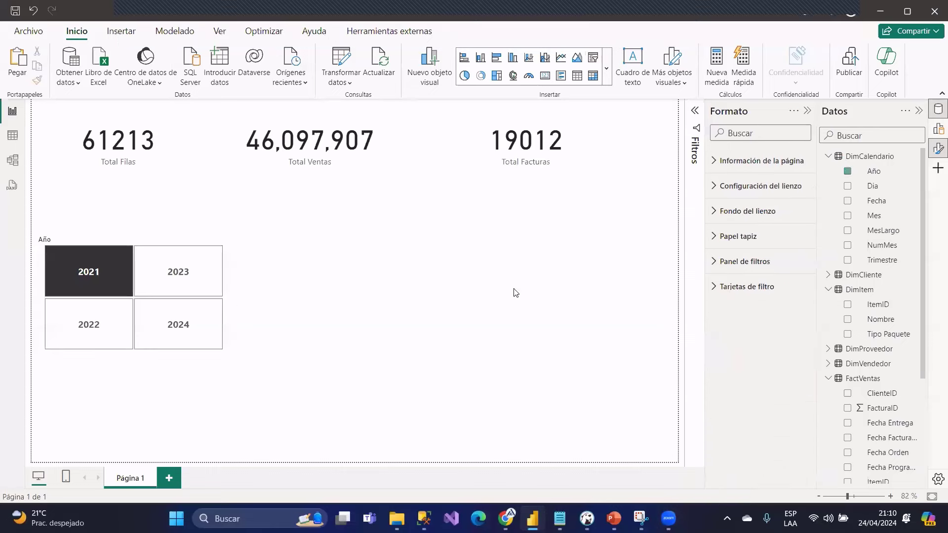
click(234, 275)
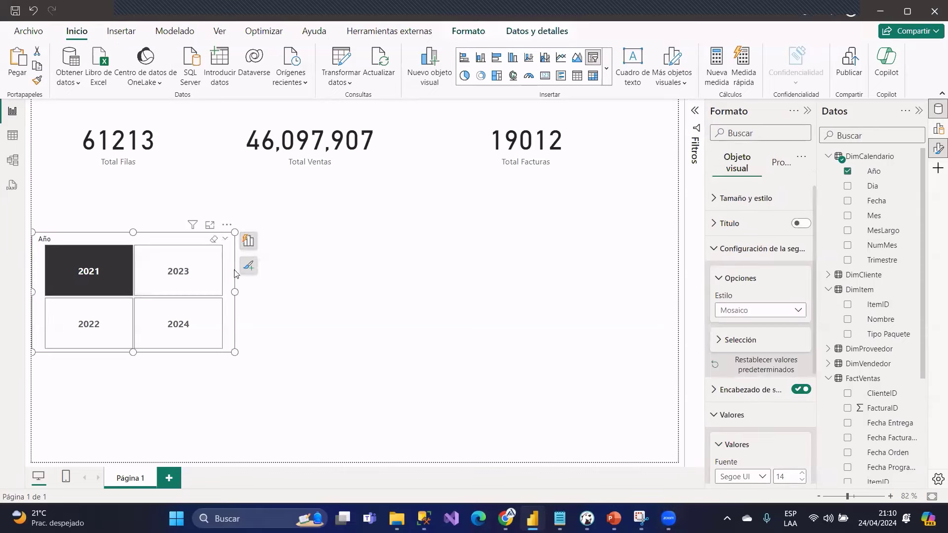
drag(640, 210, 24, 98)
drag(227, 258, 217, 215)
key(ctrl+c)
key(ctrl+v)
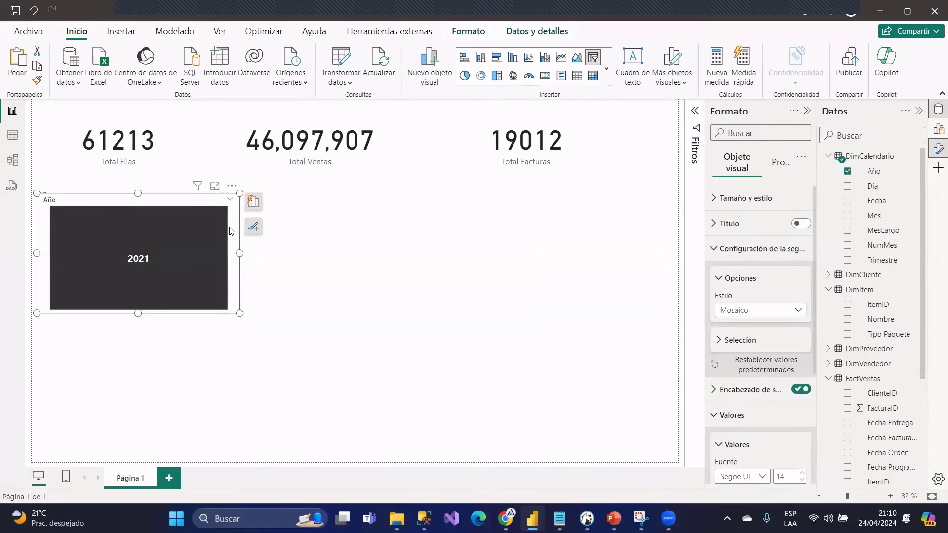
key(ctrl+z)
- Shrink the Año slicer, place it just below the Total Filas card, and insert an empty slicer beneath it
drag(226, 208, 227, 179)
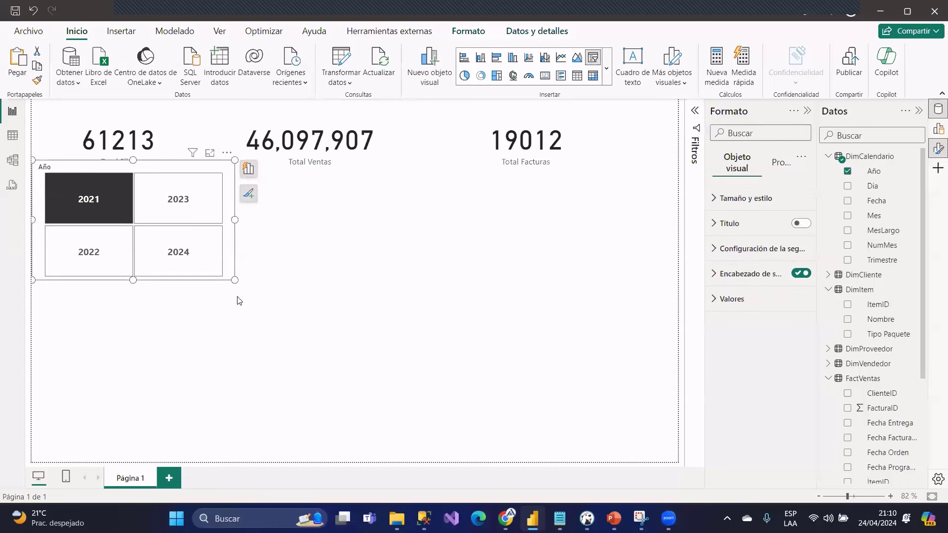
drag(236, 281, 197, 248)
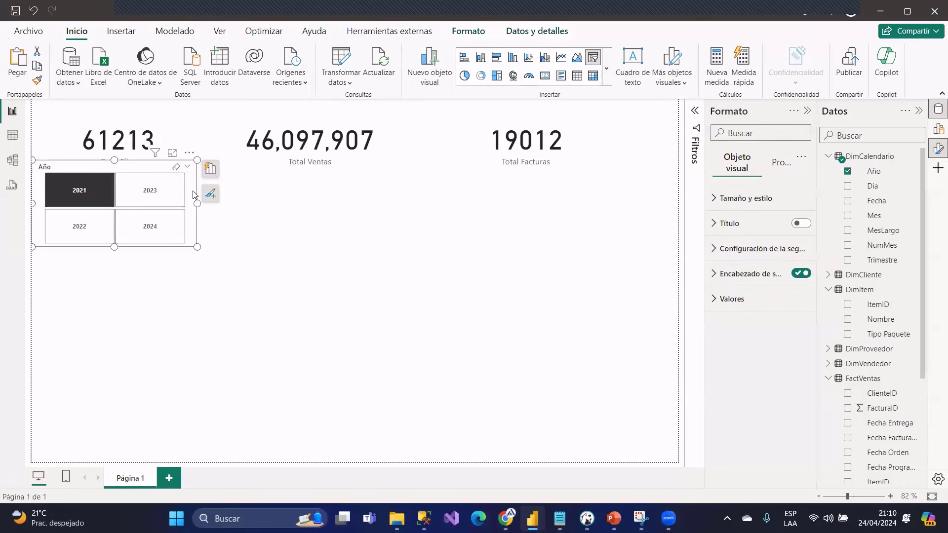
drag(195, 195, 200, 220)
click(306, 217)
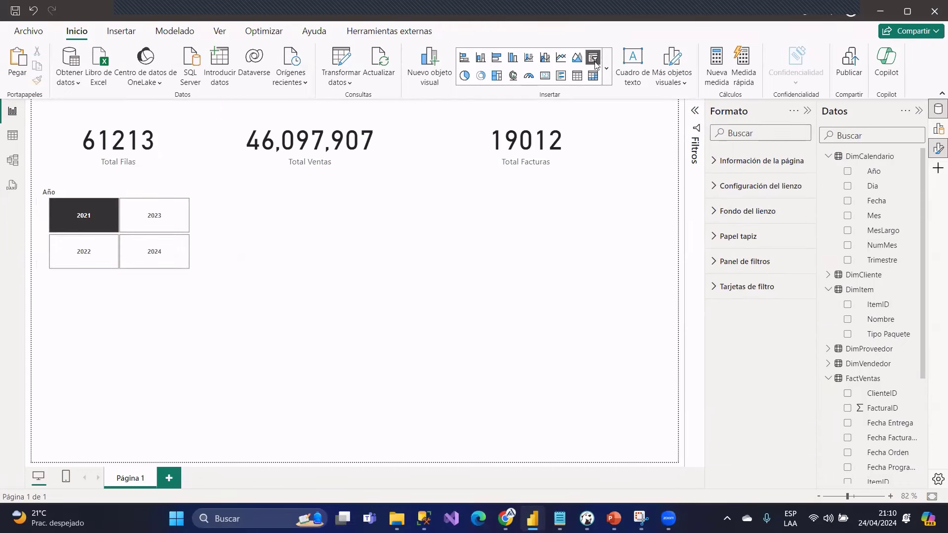
click(595, 61)
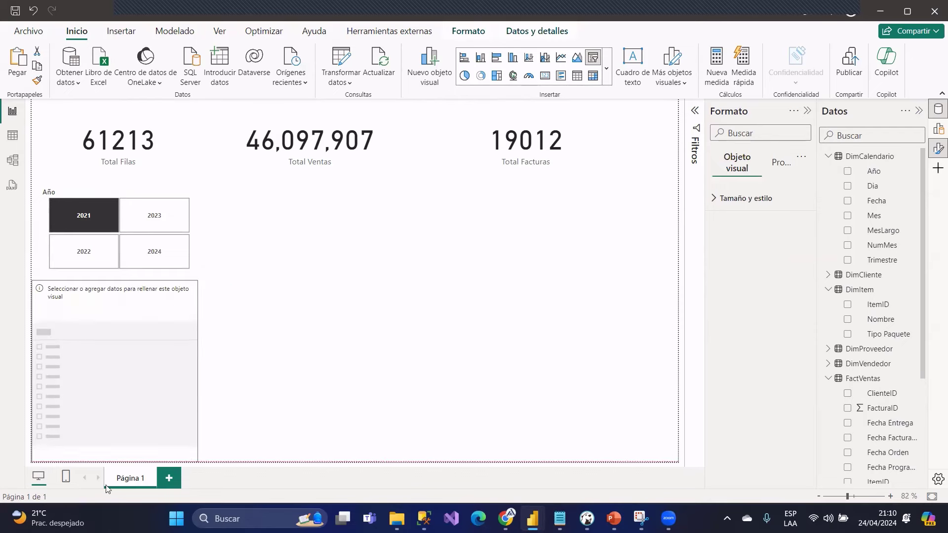
- Move the Total Filas, Total Ventas and Total Facturas cards down into one evenly spaced row beside the slicers
drag(115, 151, 326, 254)
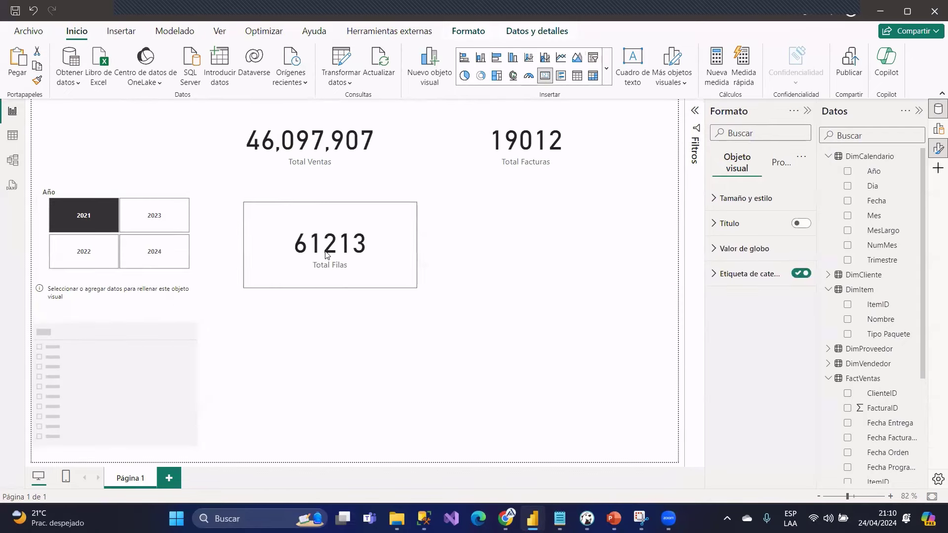
drag(310, 148, 488, 241)
drag(588, 165, 652, 269)
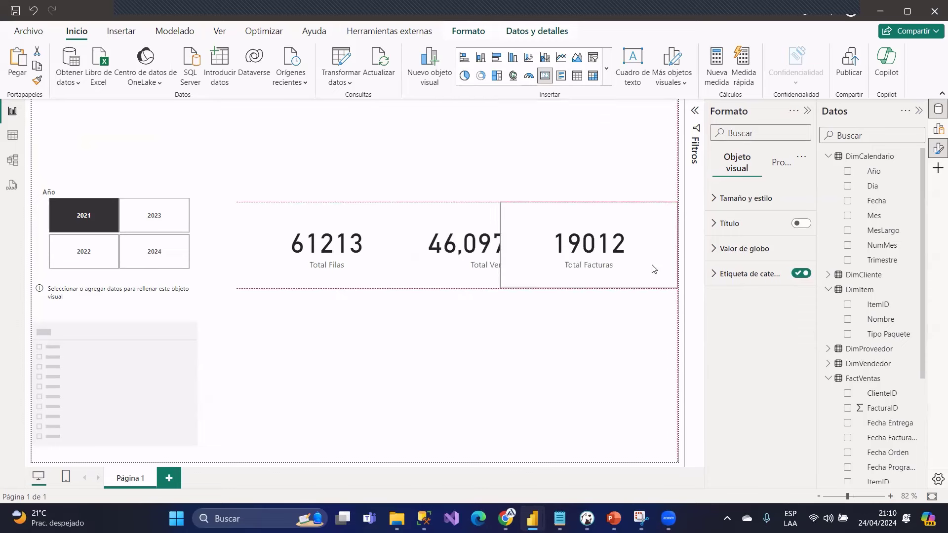
drag(388, 257, 318, 253)
drag(467, 244, 397, 244)
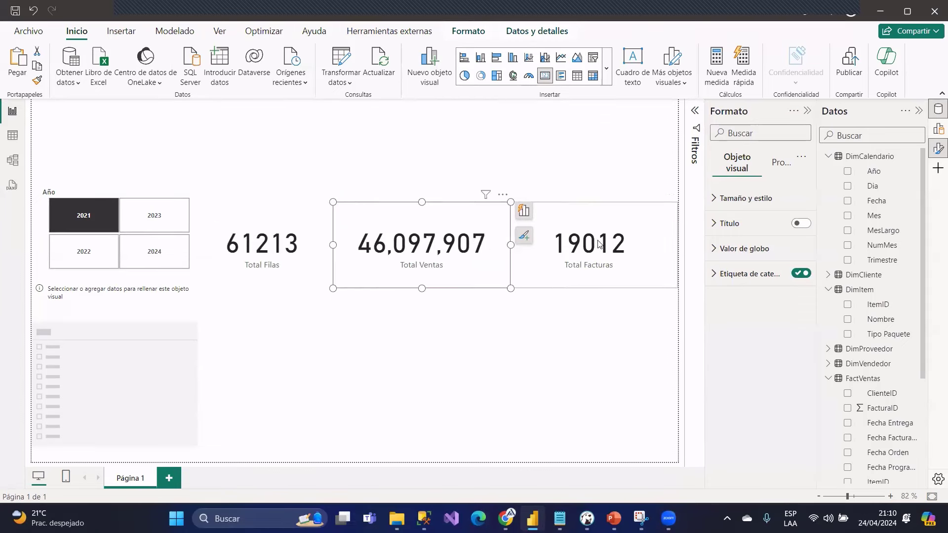
drag(602, 243, 612, 244)
click(464, 340)
- Move the Año slicer to the top edge of the page and extend the empty slicer upward to just below it
drag(113, 193, 108, 107)
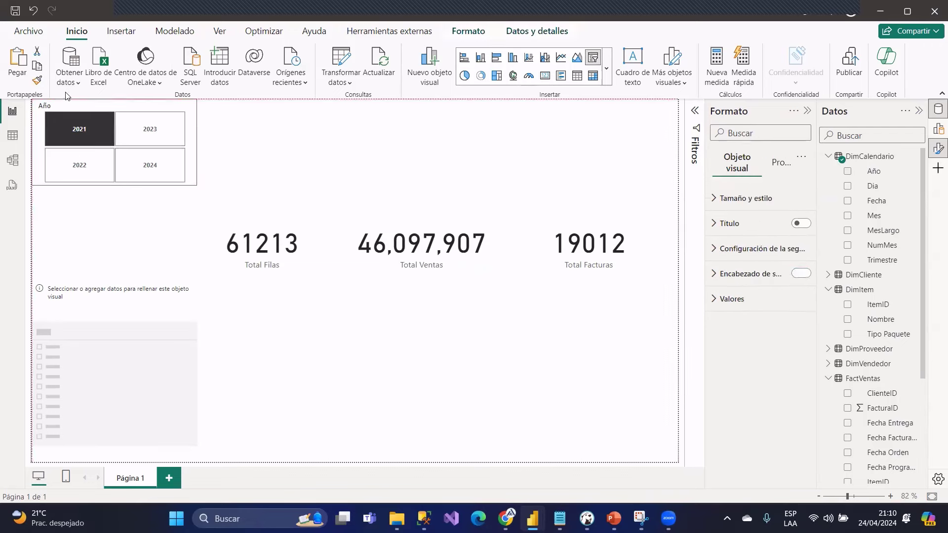
click(116, 282)
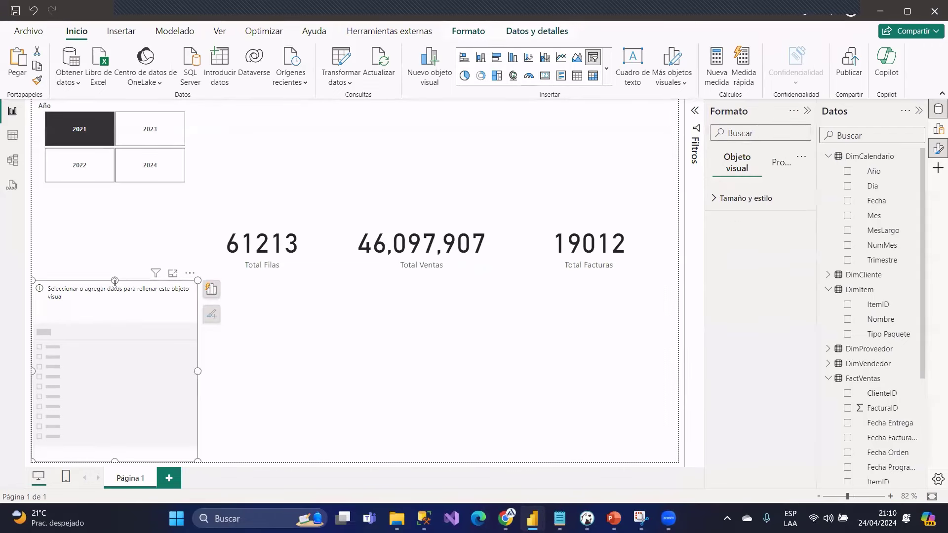
drag(114, 282, 119, 204)
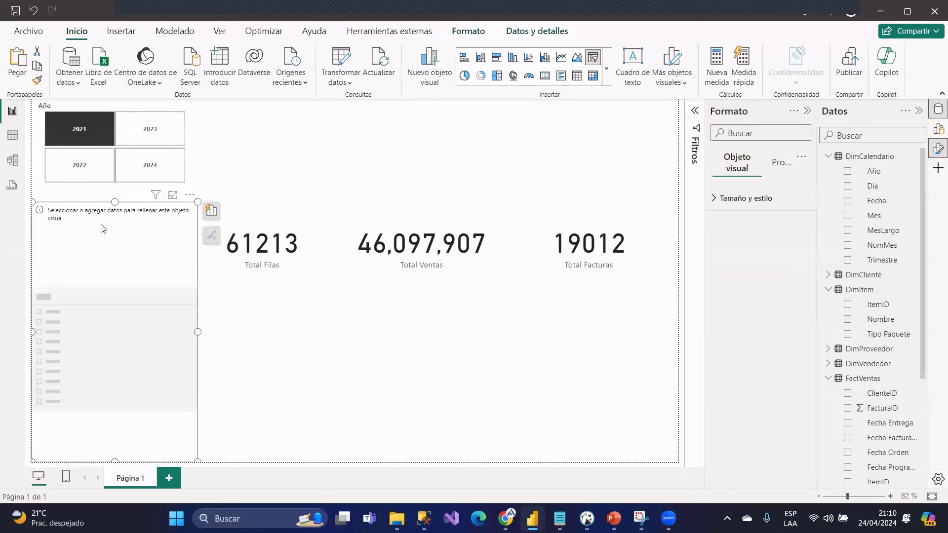
- Try the Mes field of DimCalendario in the empty slicer, and replace it with MesLargo
click(847, 216)
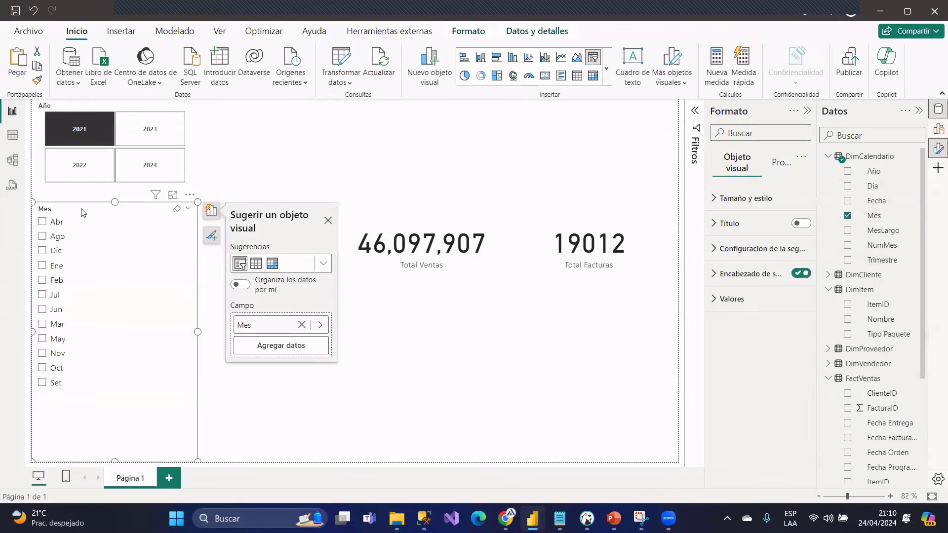
click(847, 217)
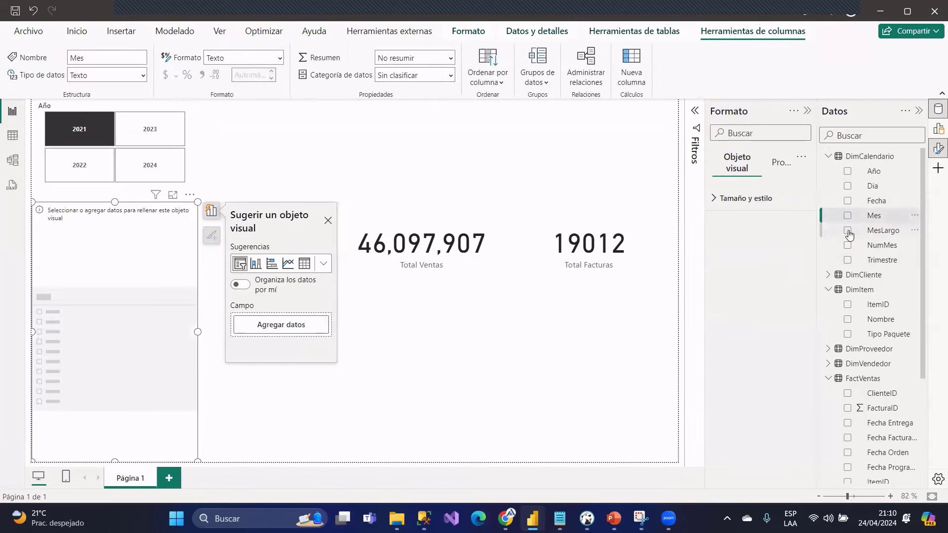
click(847, 231)
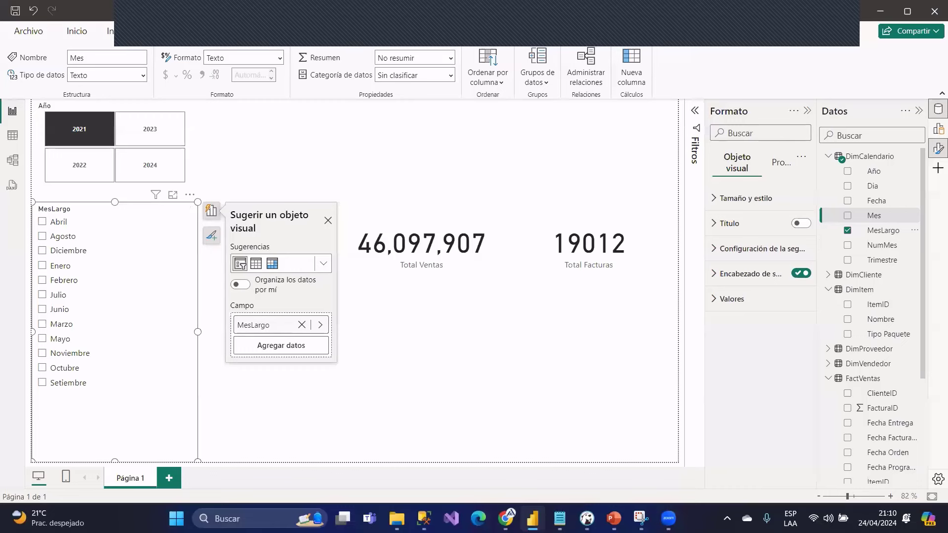
- Try sorting the month slicer by MesLargo in descending order and return it to ascending order
click(190, 195)
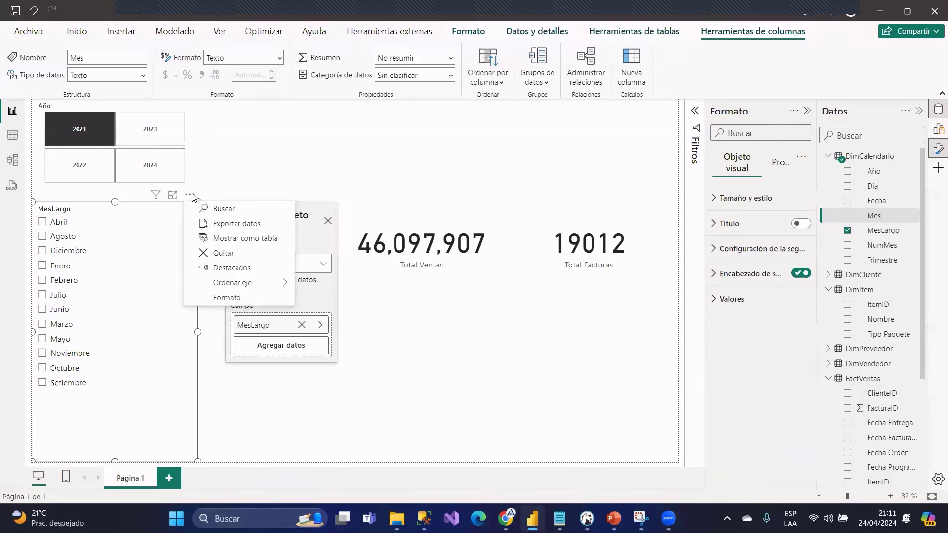
mouse_move(255, 281)
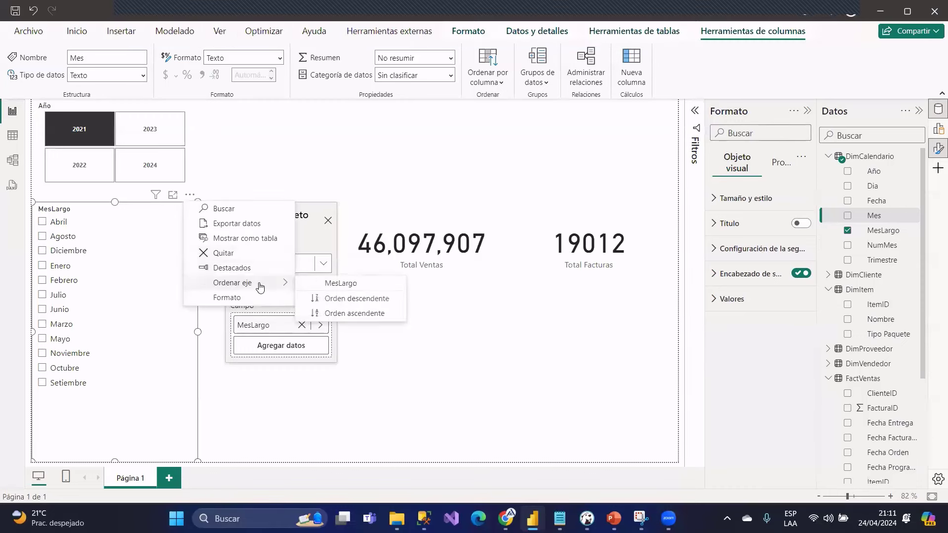
click(341, 281)
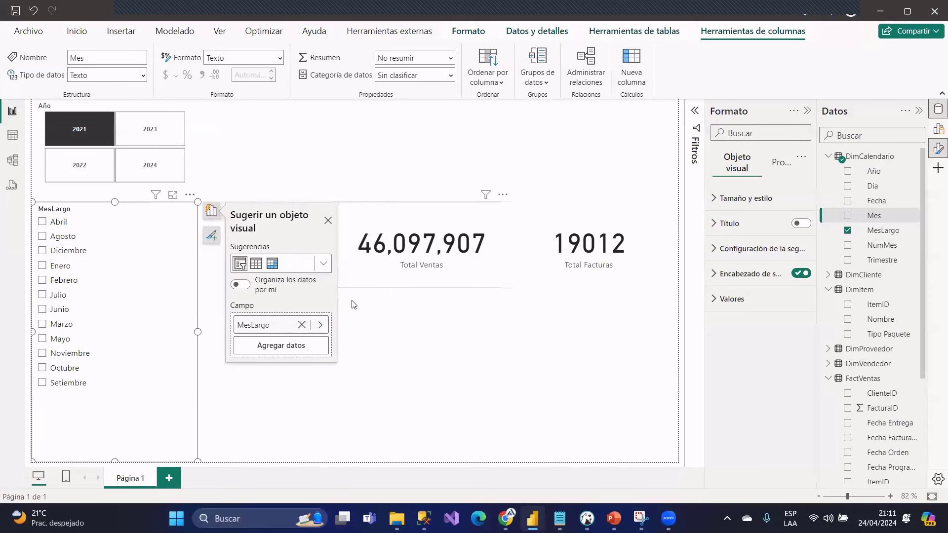
click(189, 195)
mouse_move(259, 285)
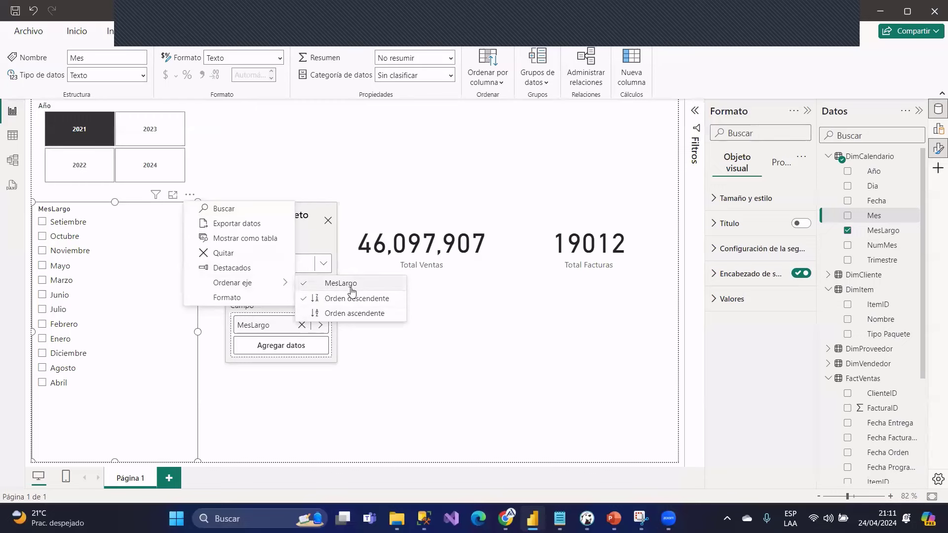
click(352, 313)
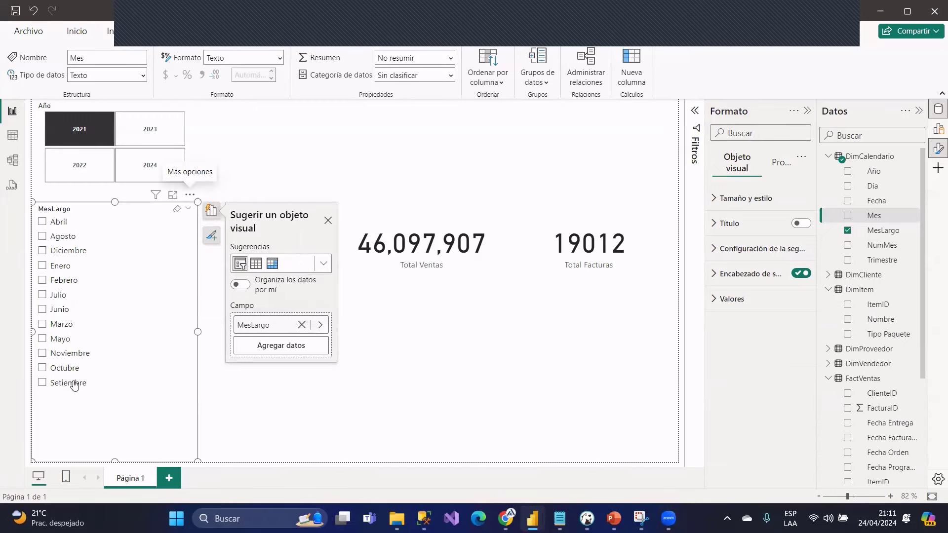
- Examine the NumMes, Mes and MesLargo columns of the DimCalendario table in the data view
click(104, 431)
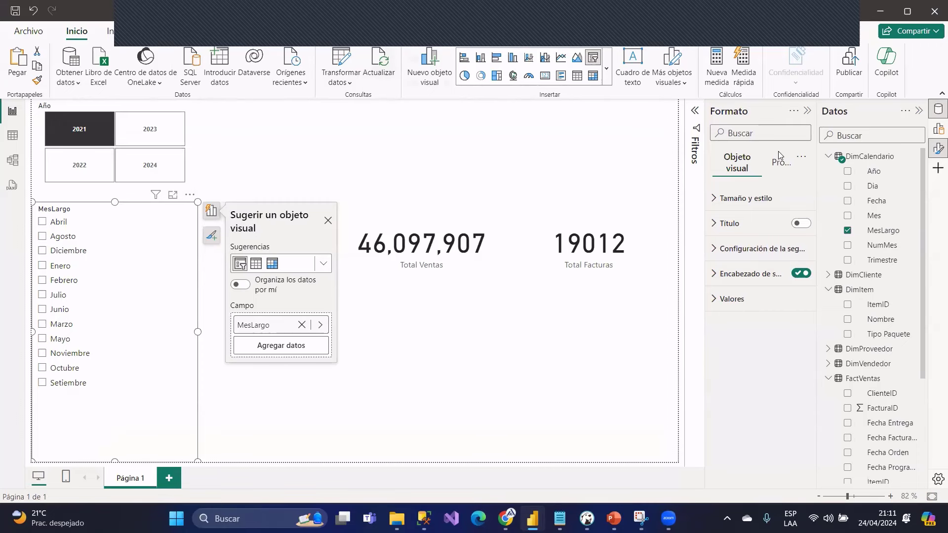
click(20, 295)
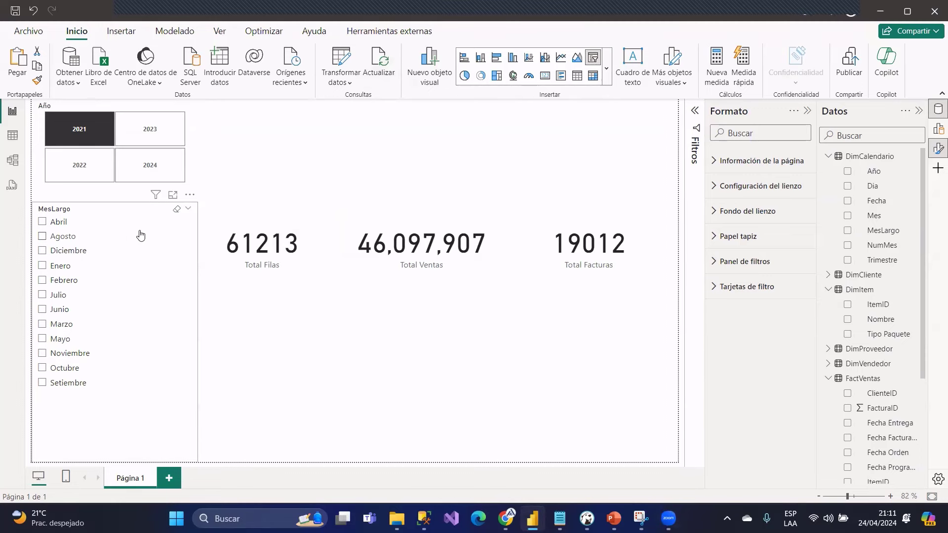
click(12, 135)
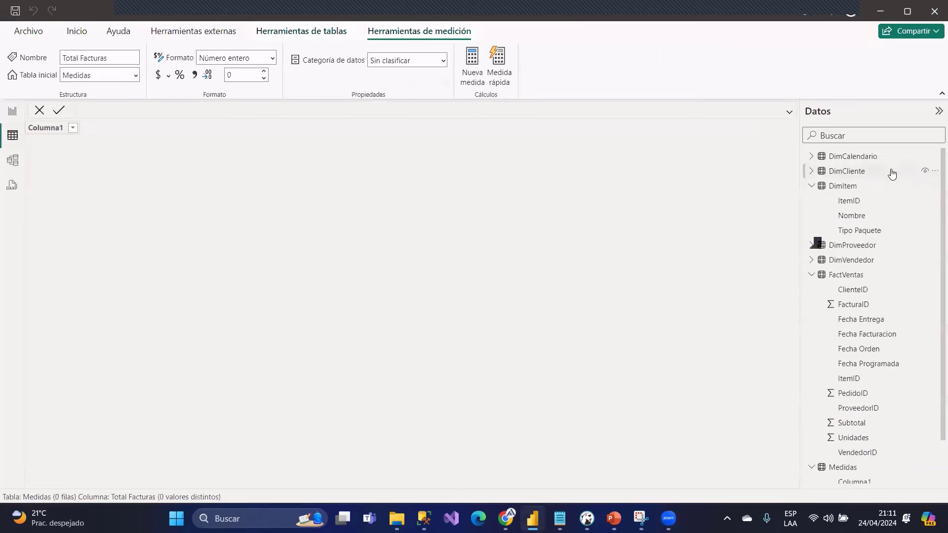
click(859, 157)
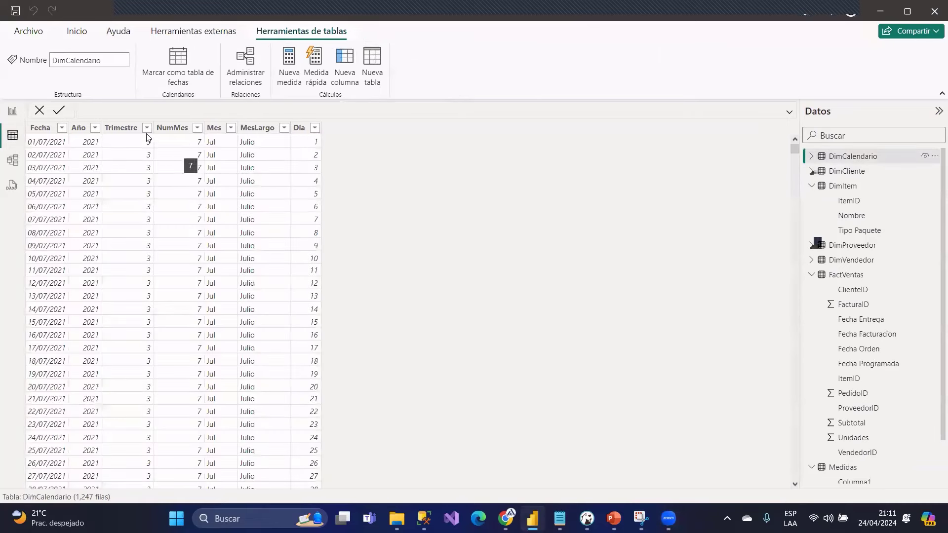
click(170, 128)
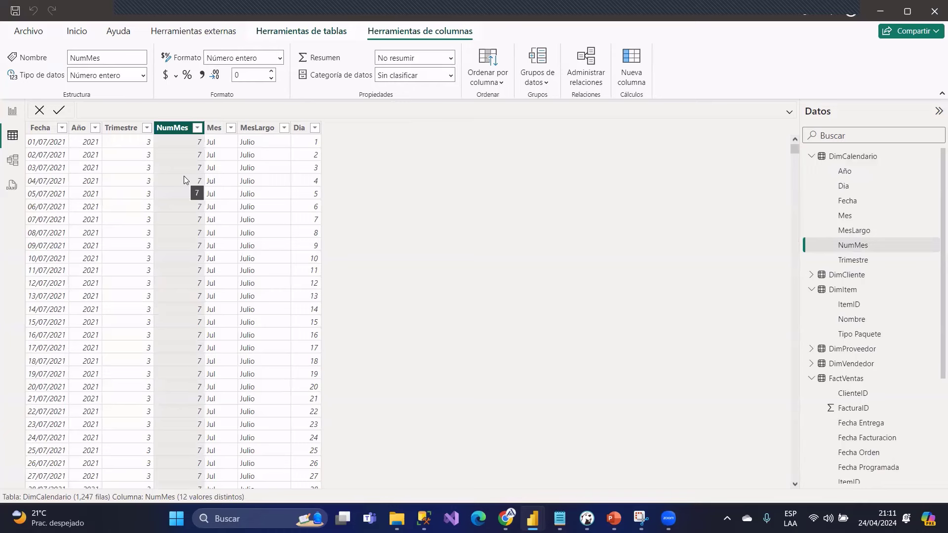
click(268, 130)
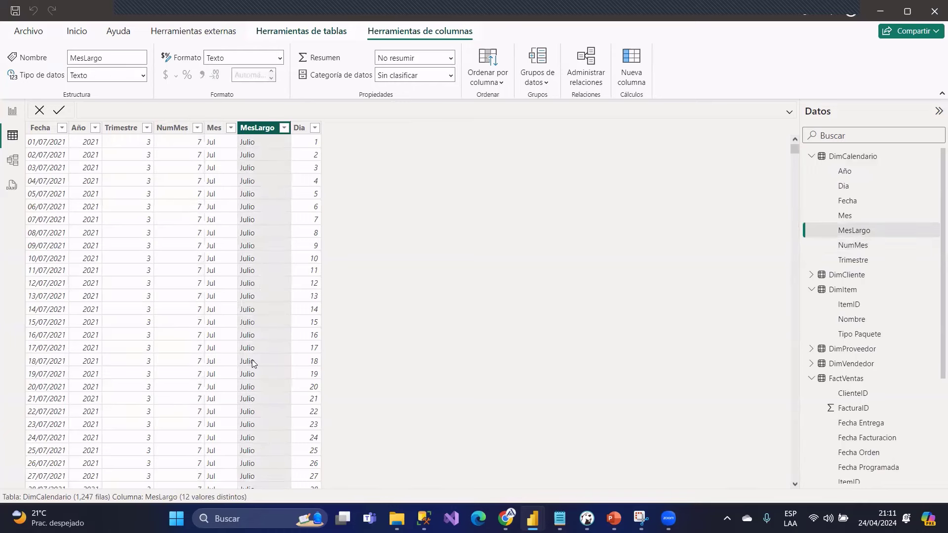
click(214, 127)
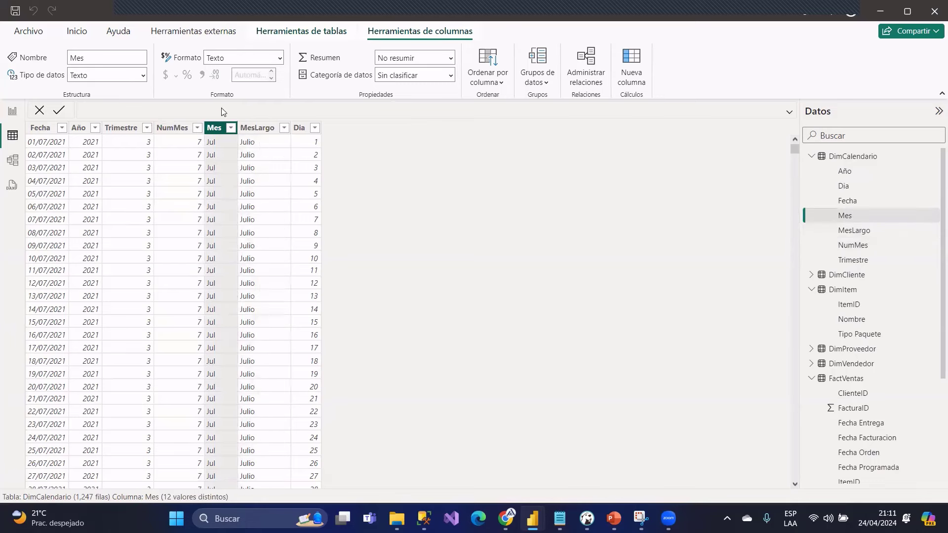
click(262, 128)
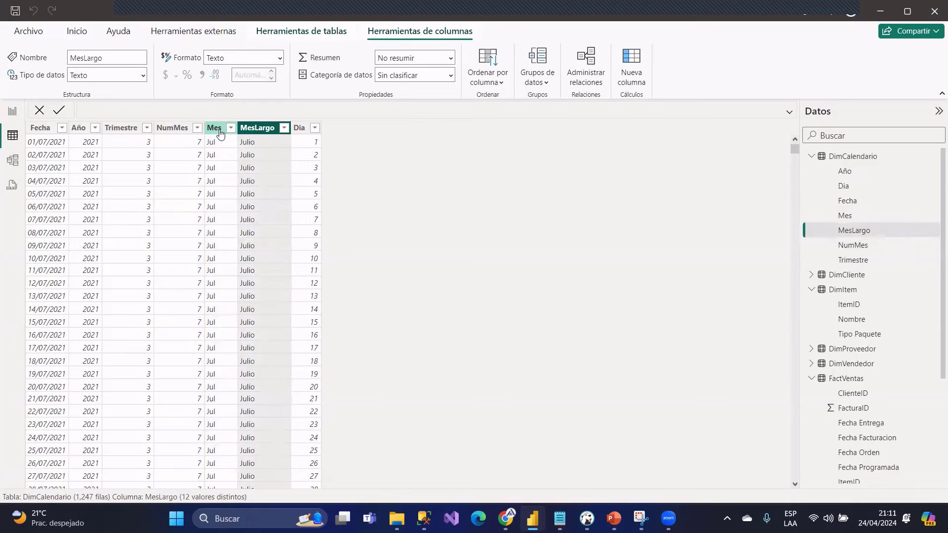
click(174, 128)
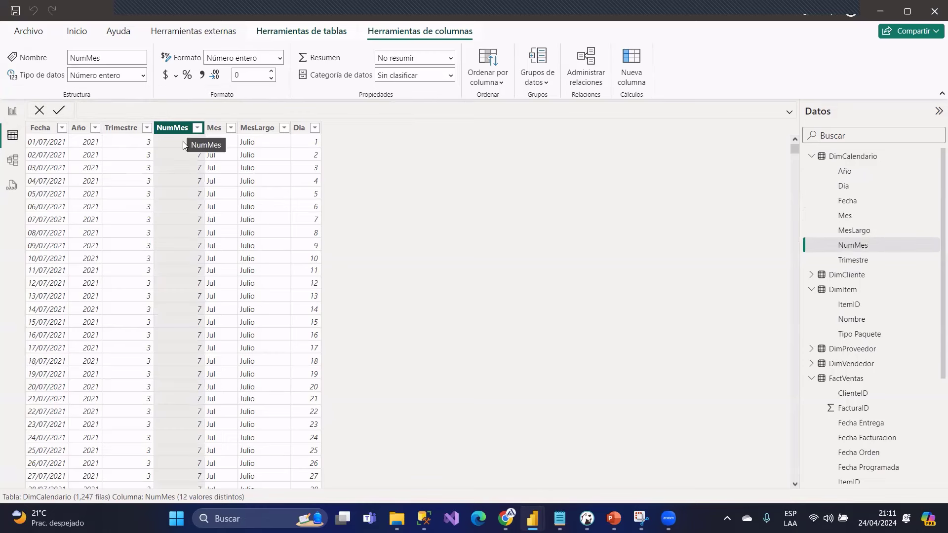
- Compare the month numbers in NumMes with the names in Mes and MesLargo across the July and August 2022 rows
click(251, 128)
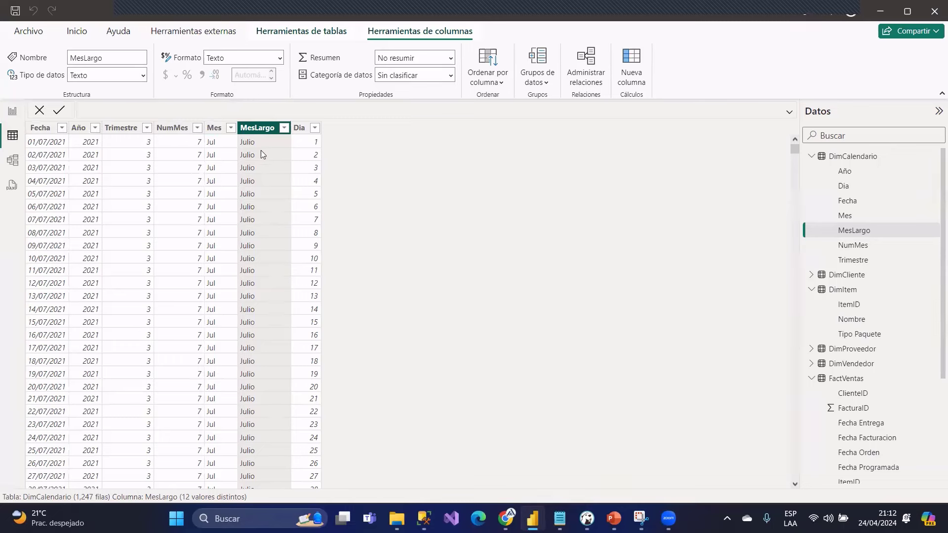
click(220, 129)
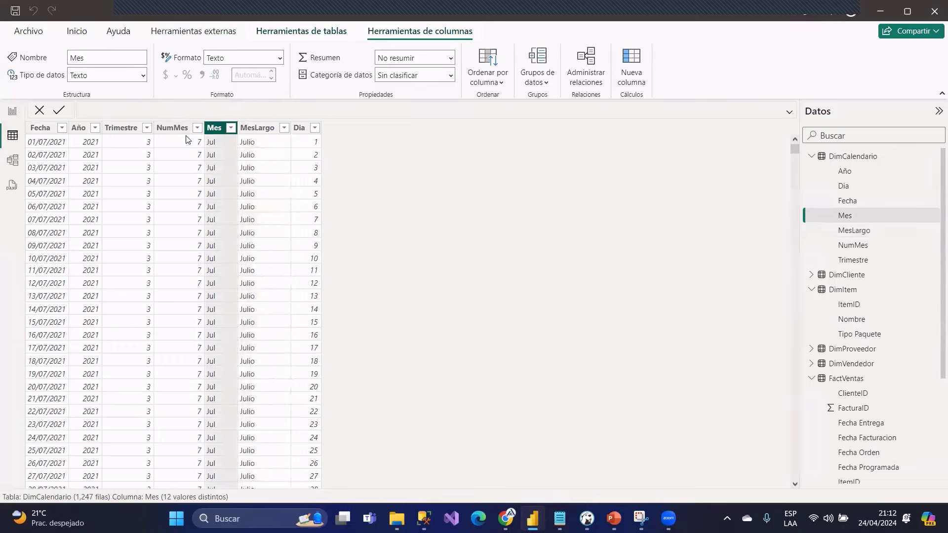
click(165, 131)
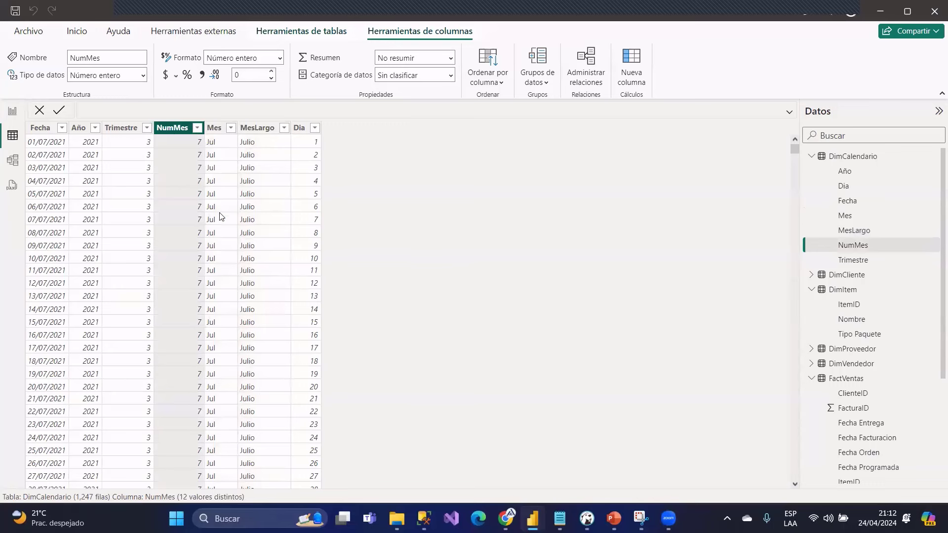
click(211, 144)
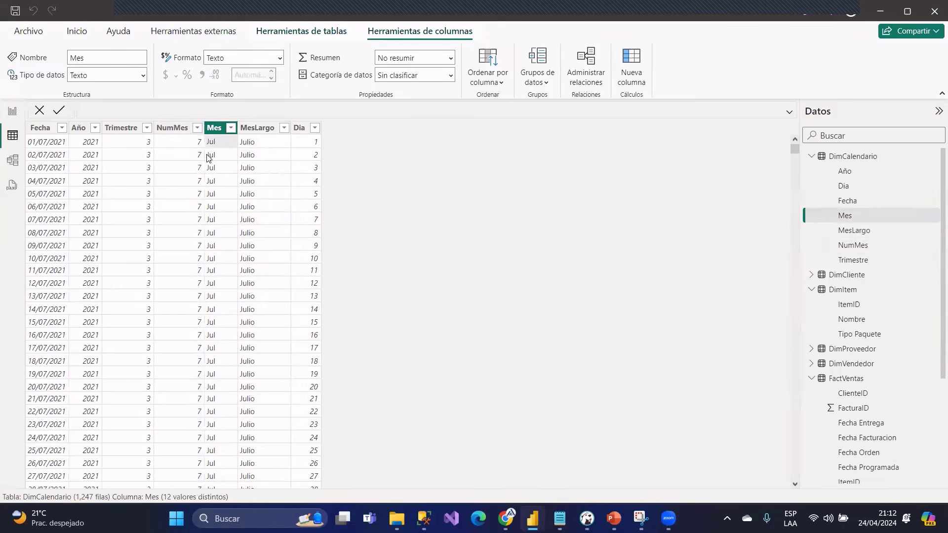
click(192, 145)
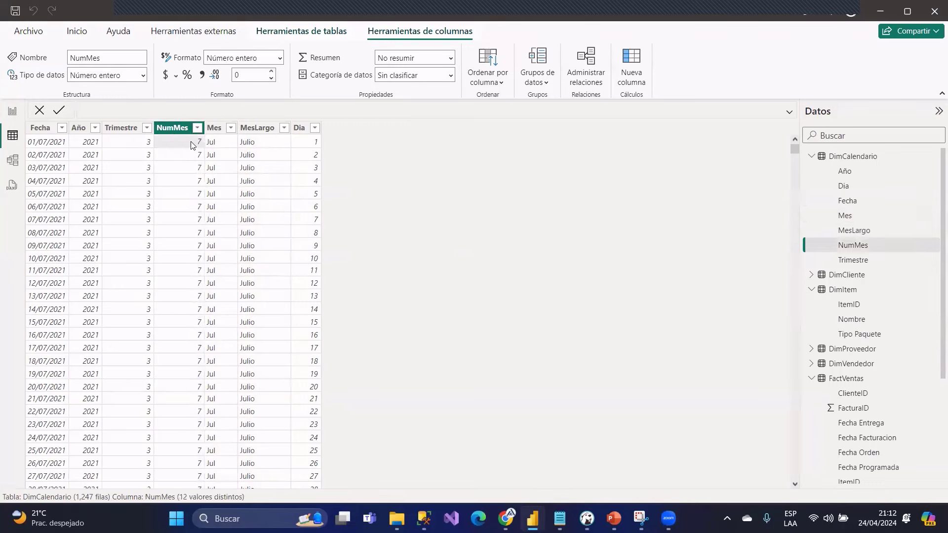
click(224, 146)
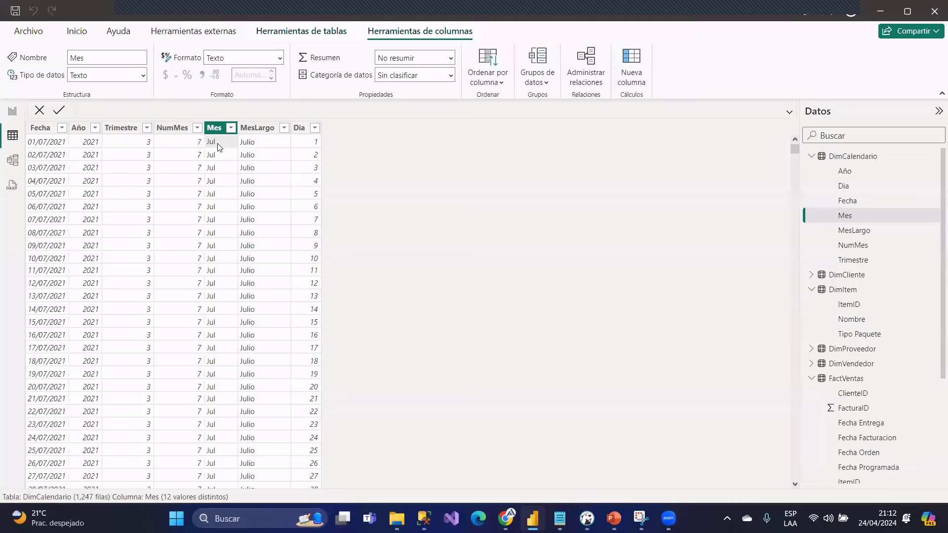
click(192, 146)
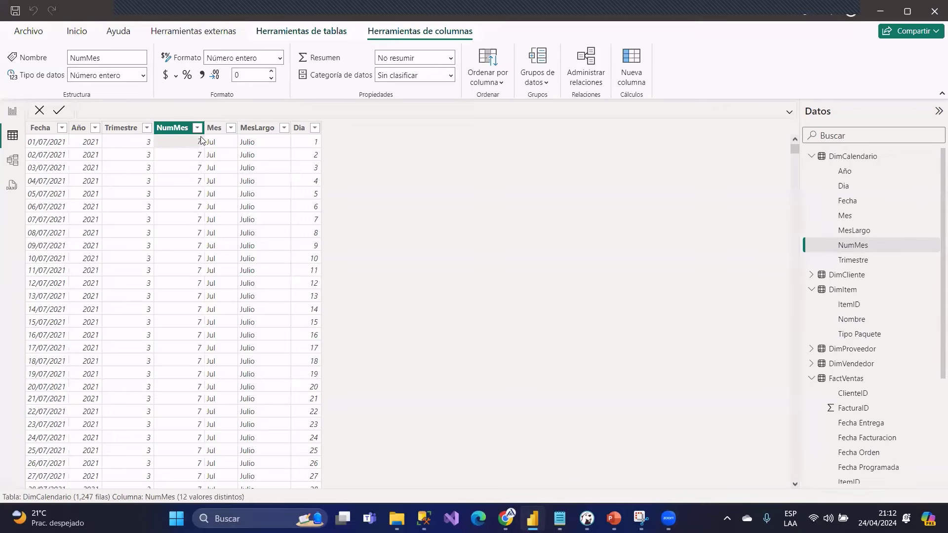
drag(795, 148, 794, 325)
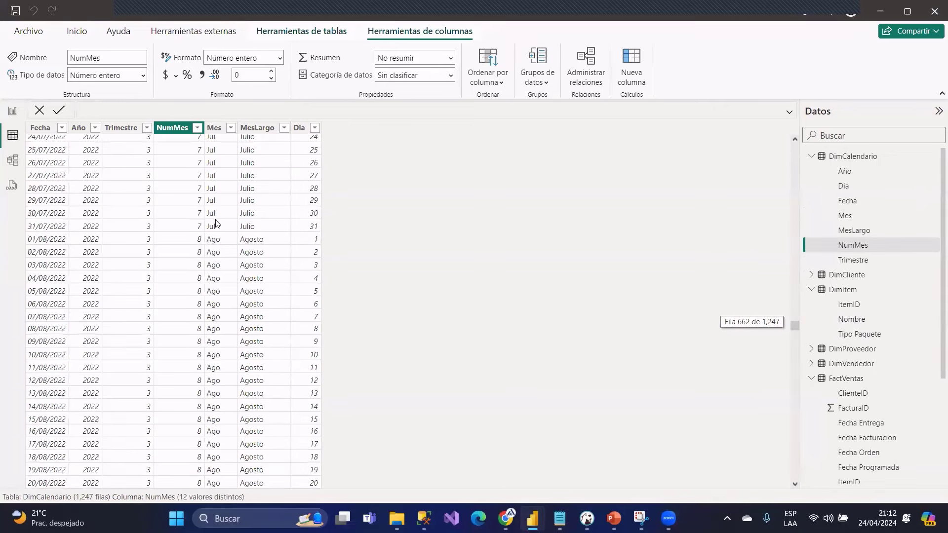
click(217, 271)
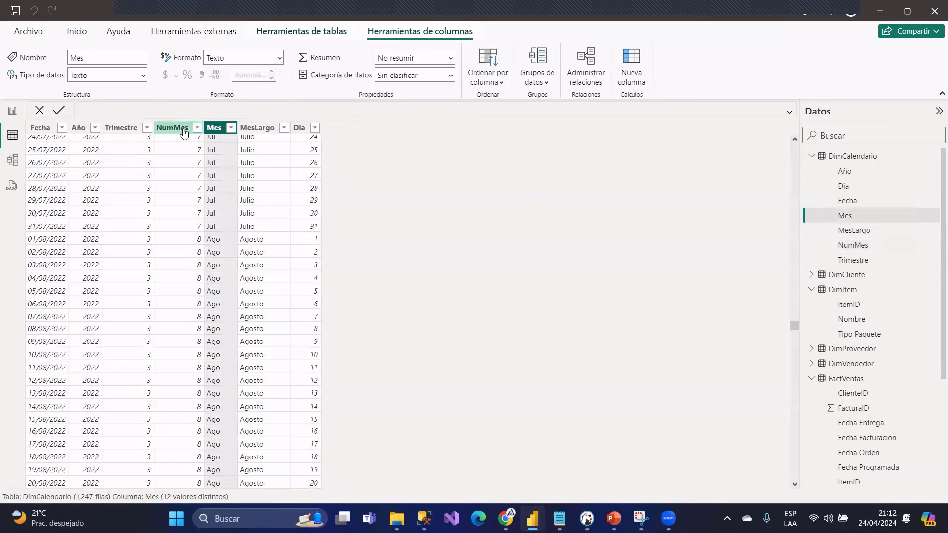
click(170, 129)
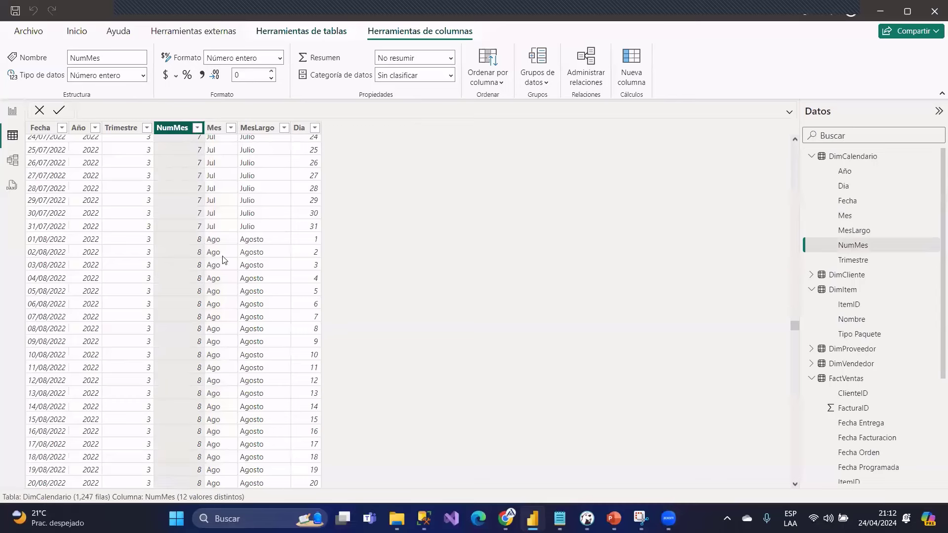
- Set the Mes and MesLargo columns of DimCalendario to sort by the NumMes column
click(215, 127)
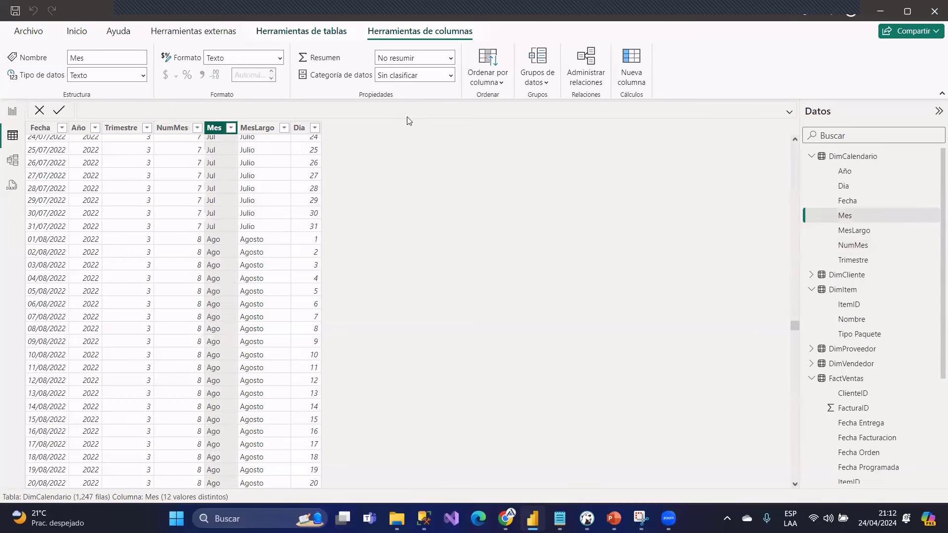
click(492, 77)
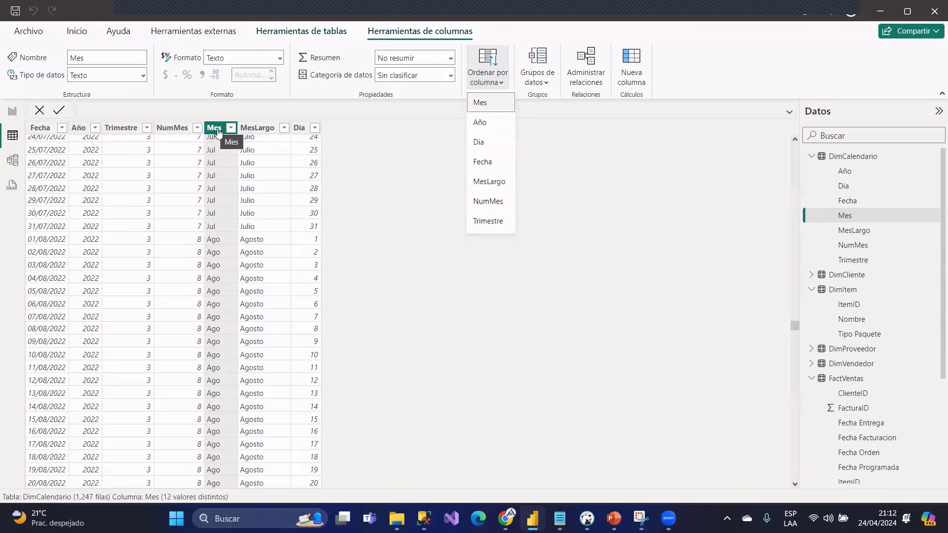
click(487, 206)
click(250, 128)
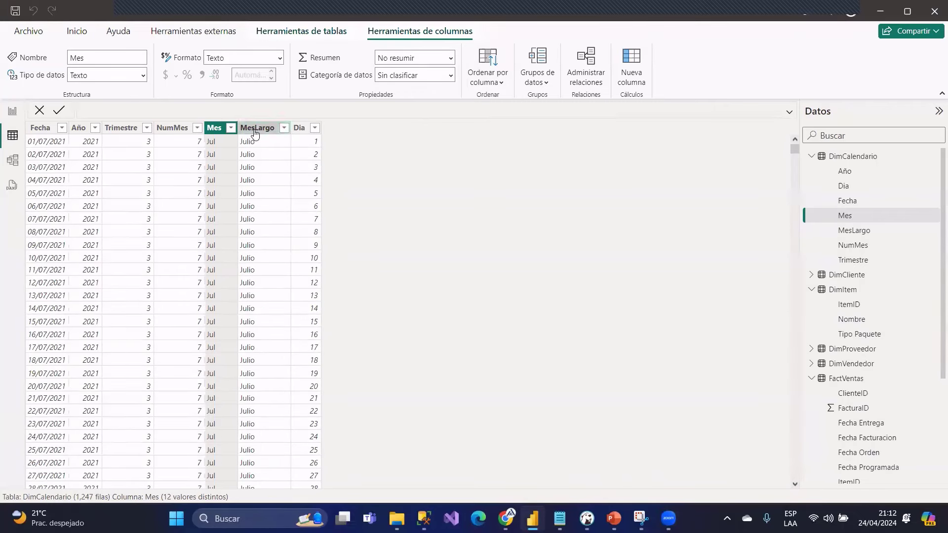
click(500, 82)
click(493, 202)
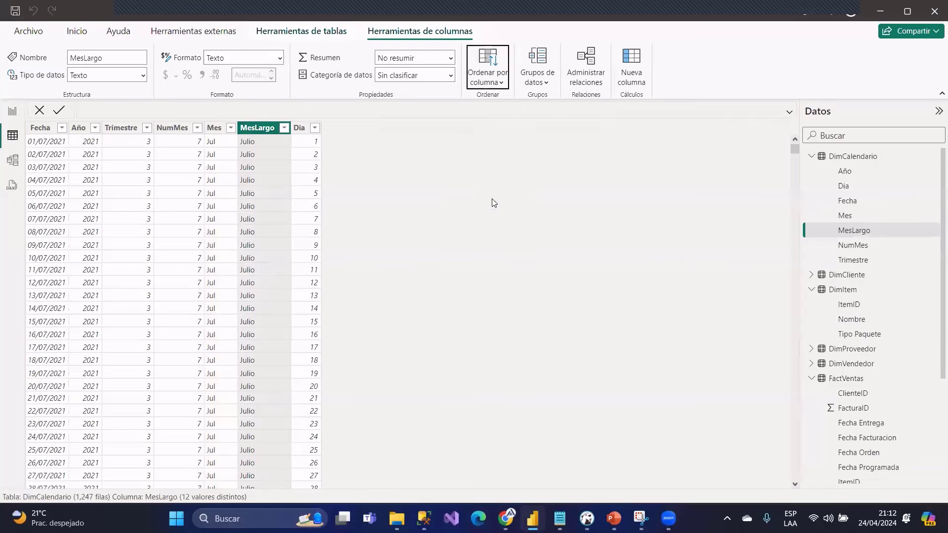
- Filter the report page to 2024 and reposition the MesLargo slicer lower below the Año slicer, making it narrower
click(12, 111)
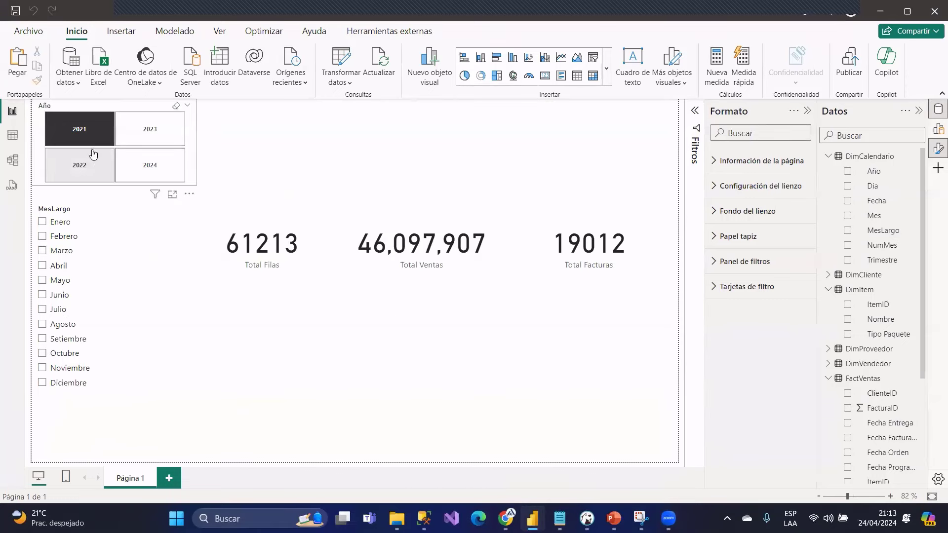
click(150, 165)
click(88, 214)
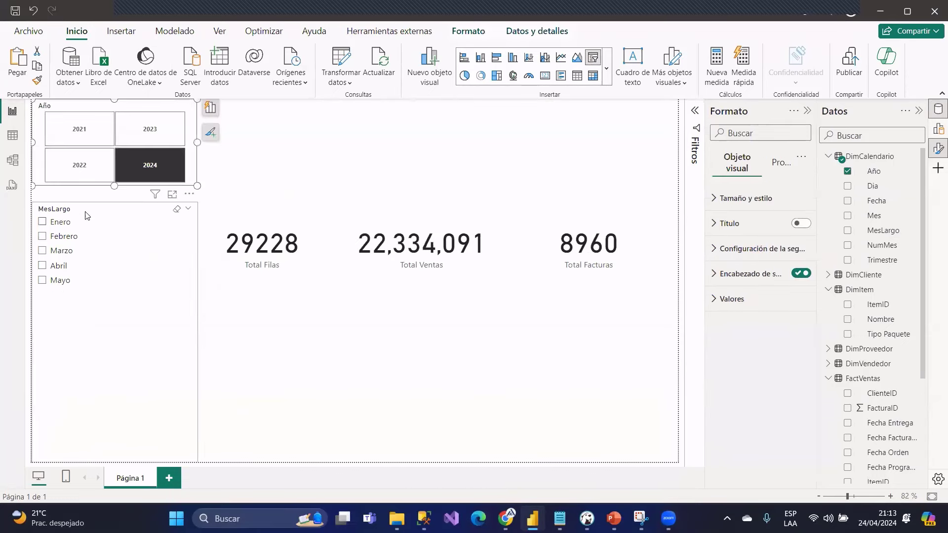
drag(96, 212, 167, 318)
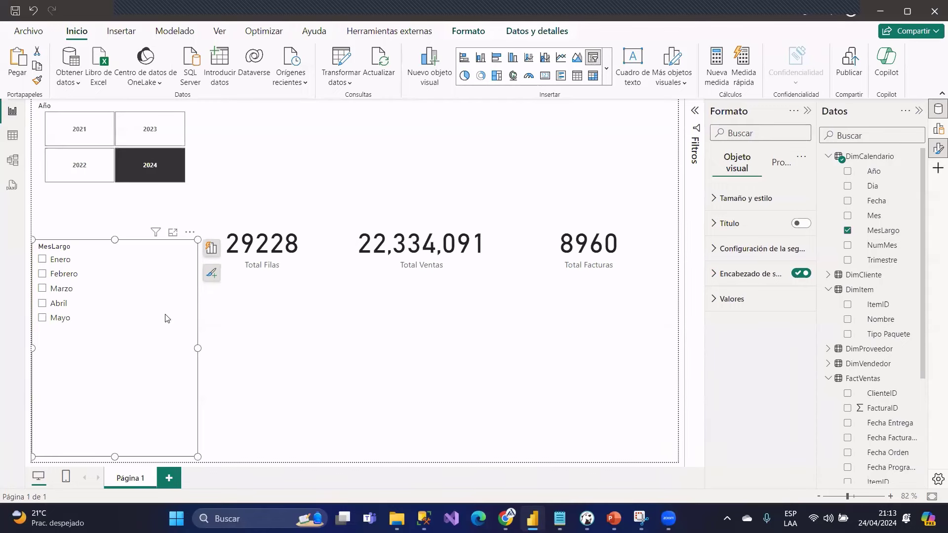
click(212, 163)
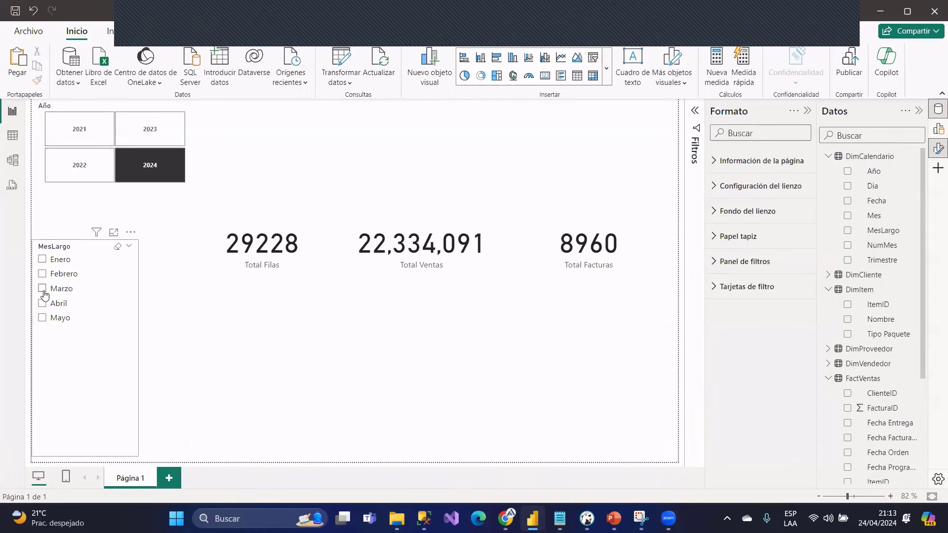
- Filter the cards by Marzo, Febrero and Enero in turn with the MesLargo slicer
click(43, 292)
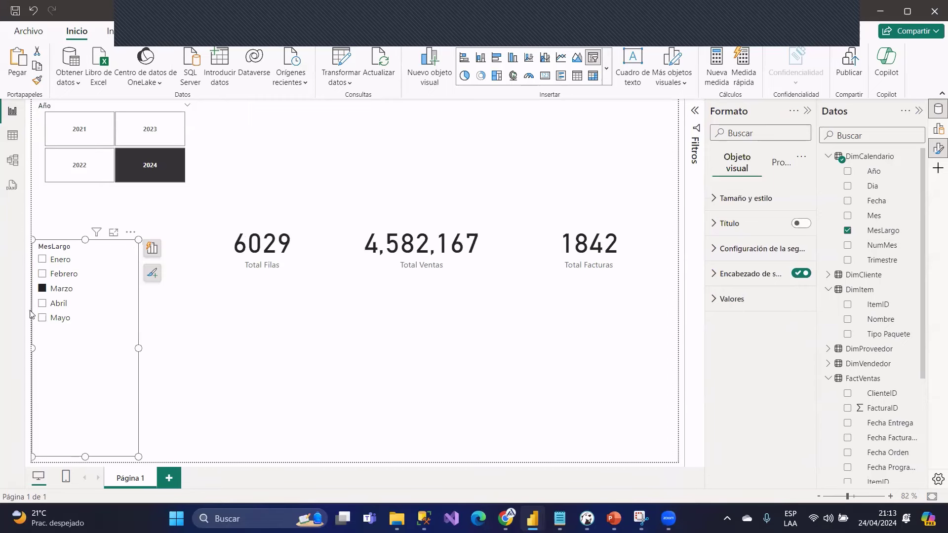
click(42, 273)
click(42, 259)
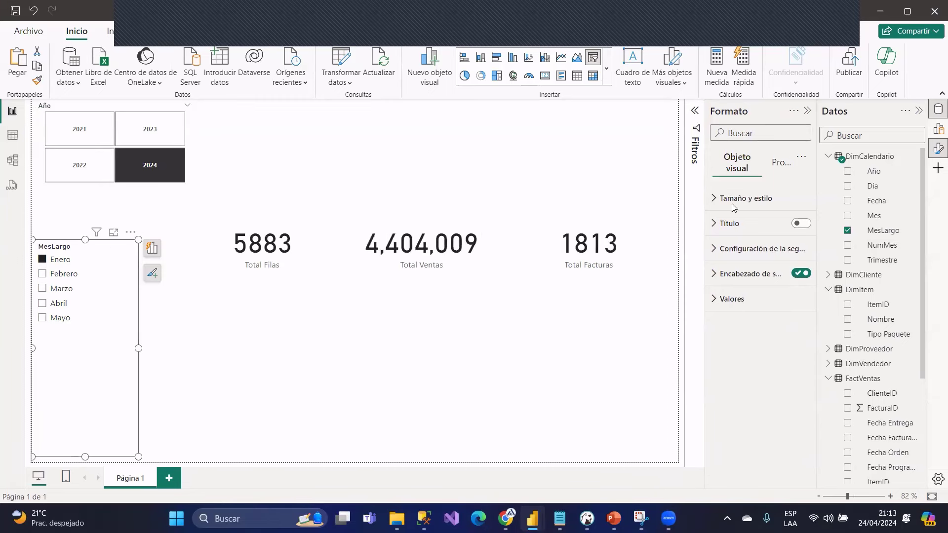
- Move the Total Filas, Total Ventas and Total Facturas cards up into one aligned row along the page's top edge
drag(203, 186, 633, 338)
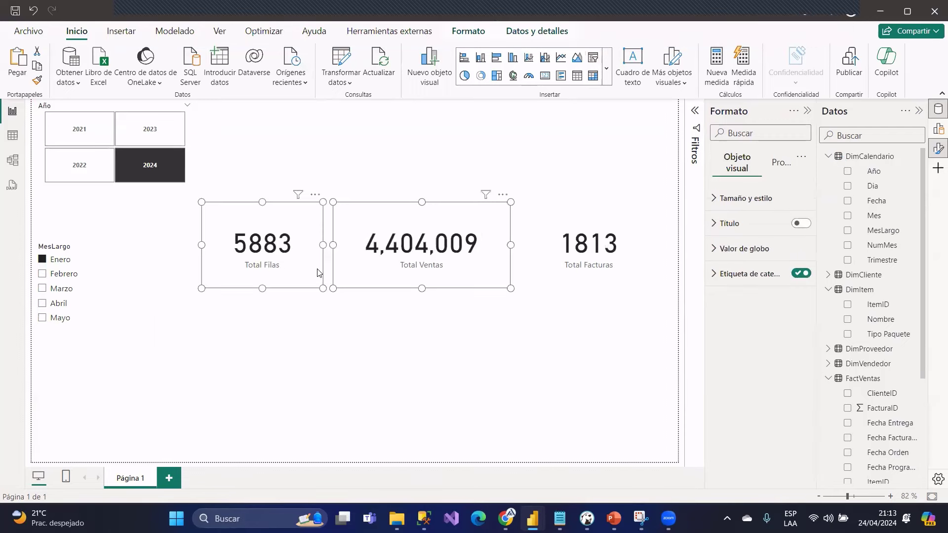
drag(318, 273, 322, 184)
drag(612, 203, 612, 102)
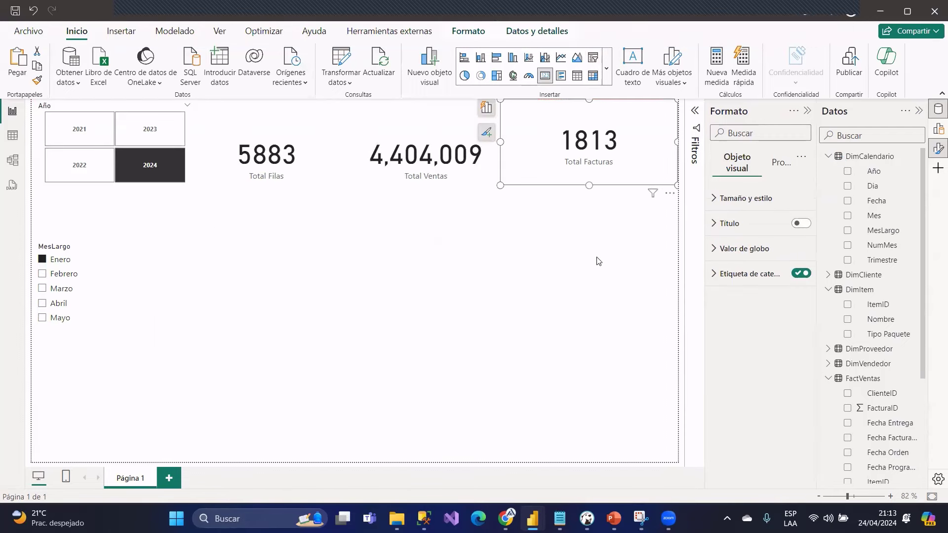
drag(668, 293, 232, 99)
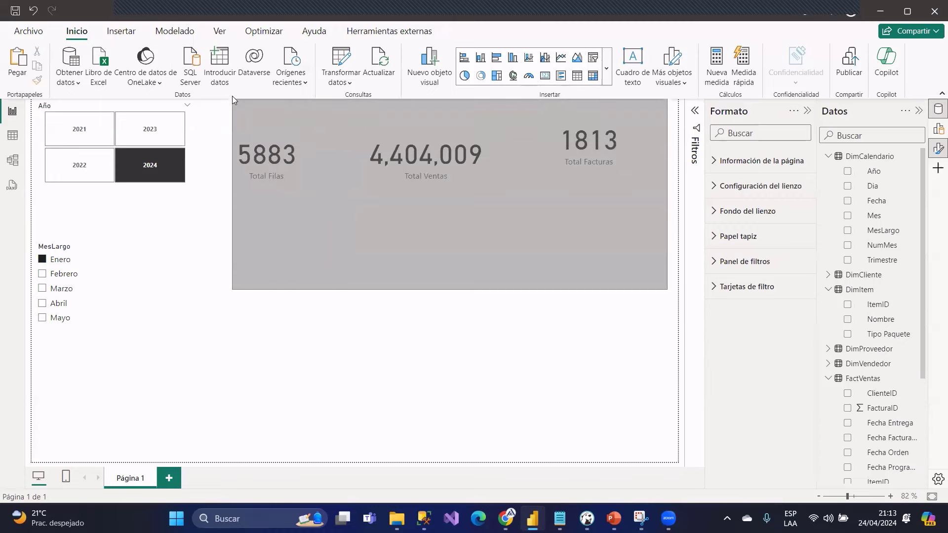
drag(257, 165, 232, 163)
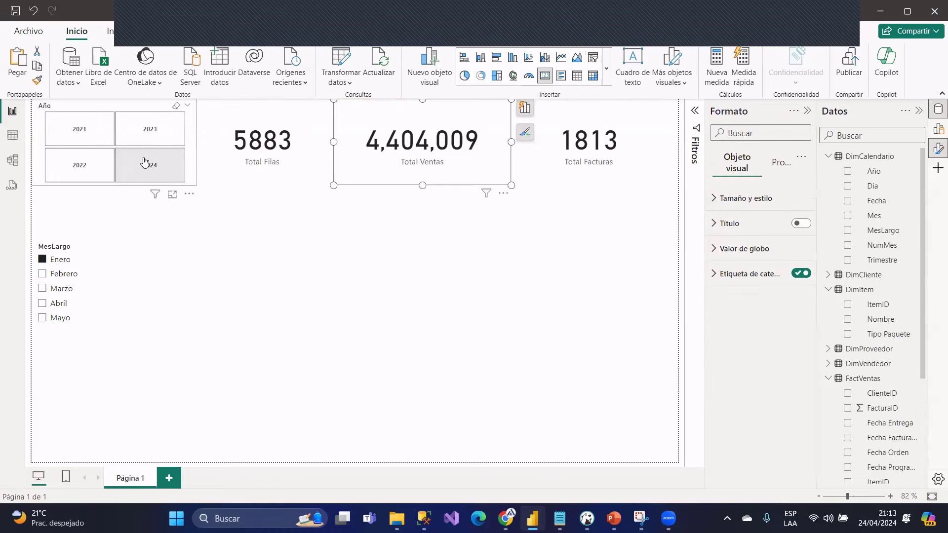
- Clear the Enero selection and place a widened copy of the MesLargo slicer in the middle of the page below the cards
click(51, 260)
click(51, 260)
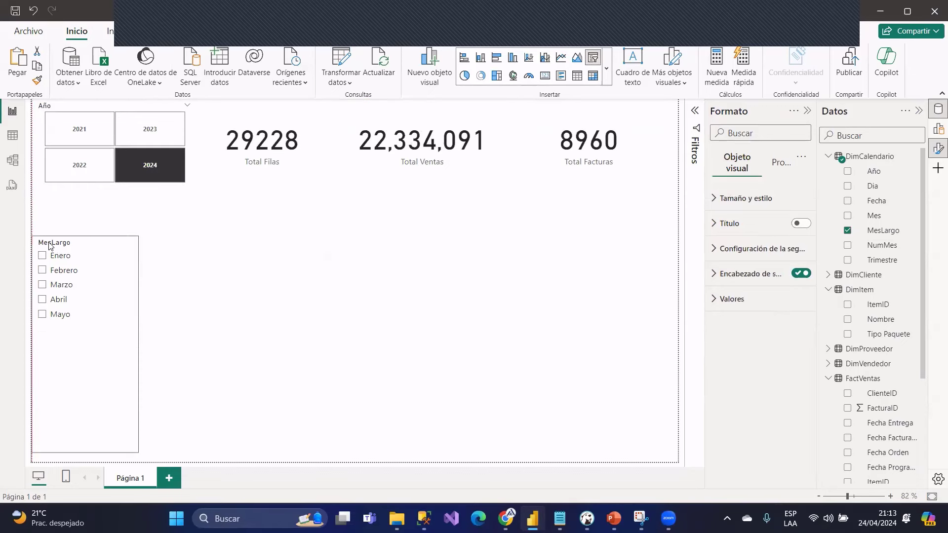
drag(63, 251, 336, 230)
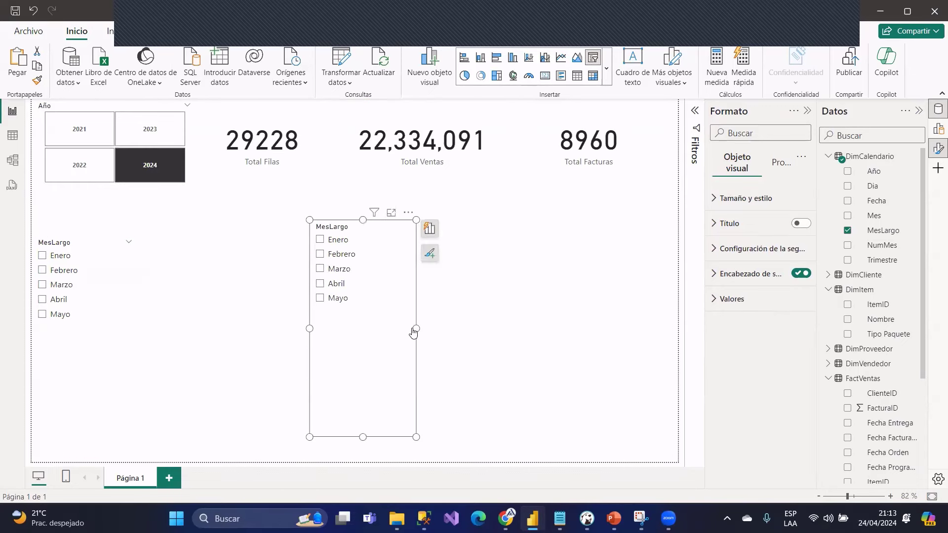
drag(417, 328, 548, 328)
drag(440, 374, 403, 371)
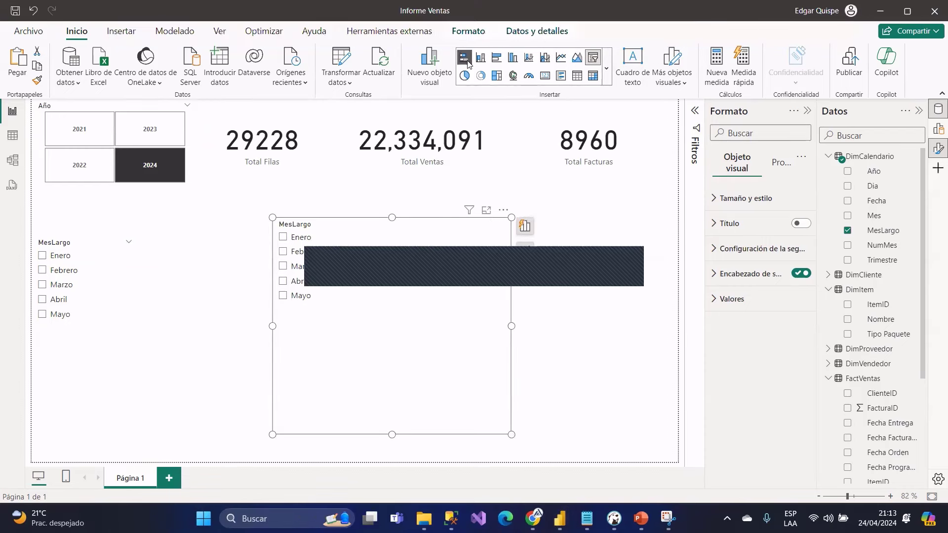
- Convert the copied MesLargo slicer to a clustered column chart, widen it on both sides and lower its upper edge
click(515, 61)
drag(271, 327, 182, 326)
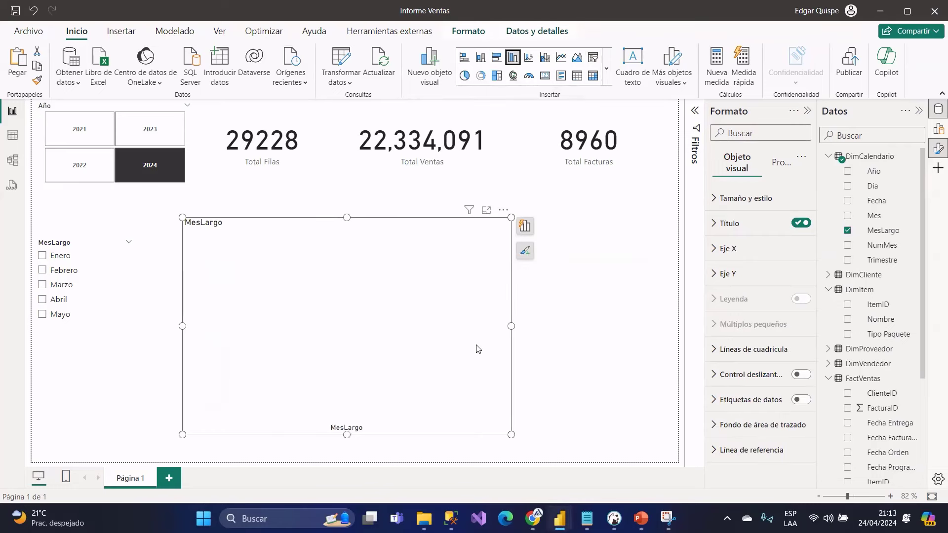
drag(512, 326, 575, 327)
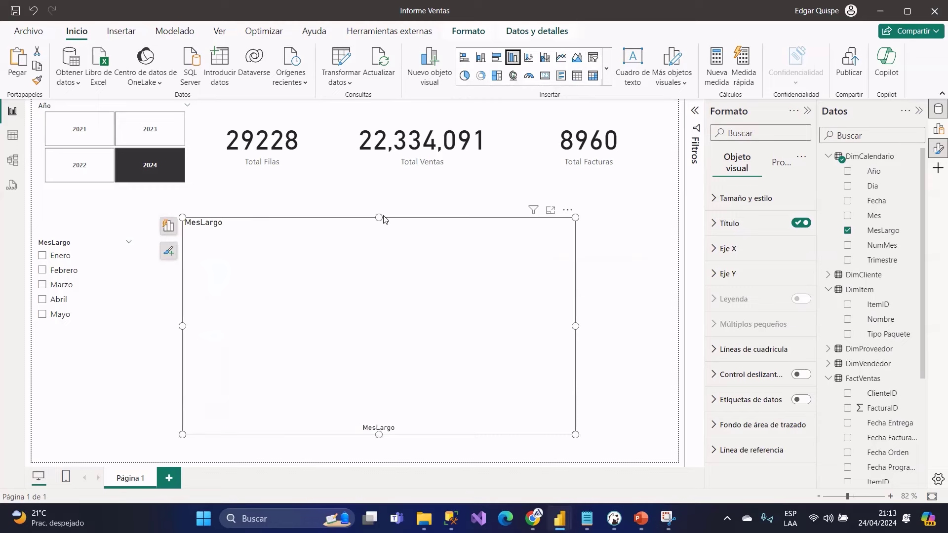
drag(378, 217, 378, 266)
scroll(901, 295, down, 5)
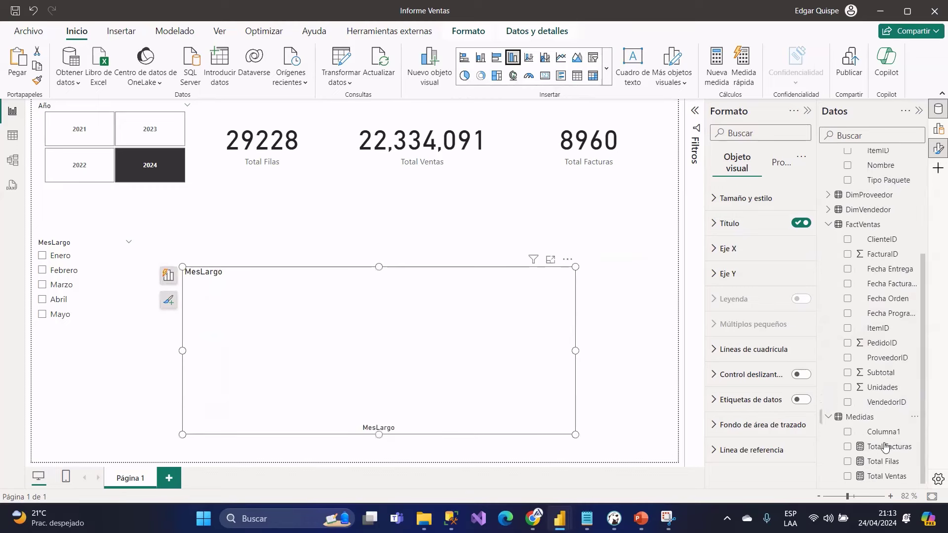
- Add the Total Ventas measure to the MesLargo column chart and position the chart below the cards, beside the month slicer
drag(883, 477, 356, 351)
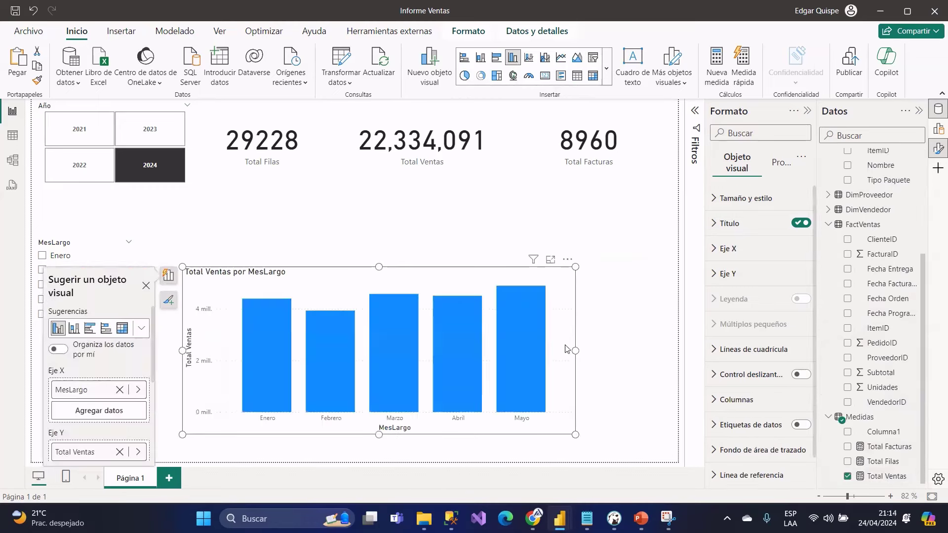
drag(598, 349, 598, 292)
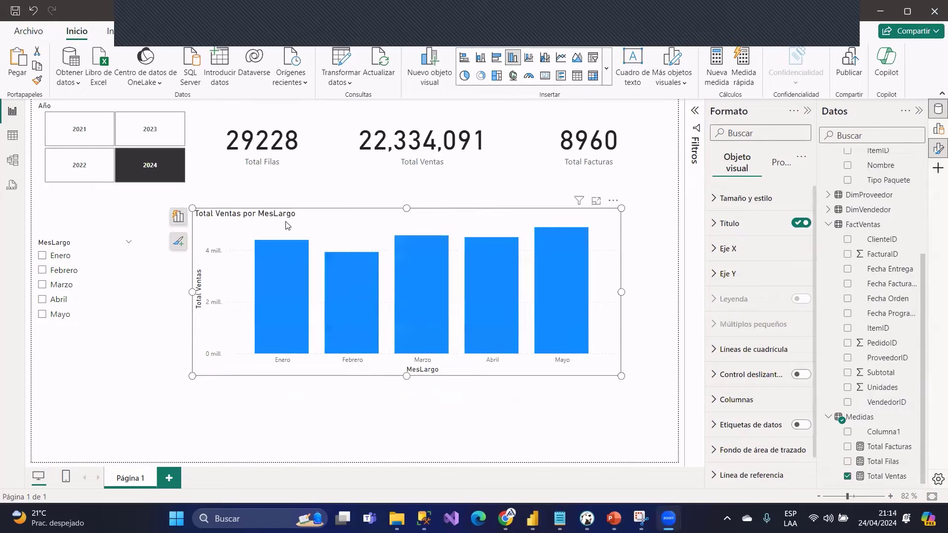
drag(286, 221, 286, 239)
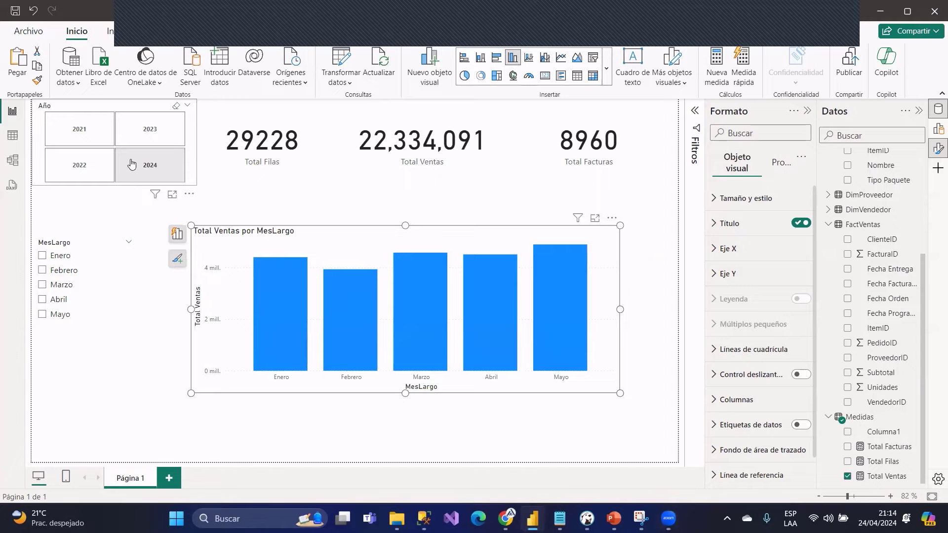
click(152, 165)
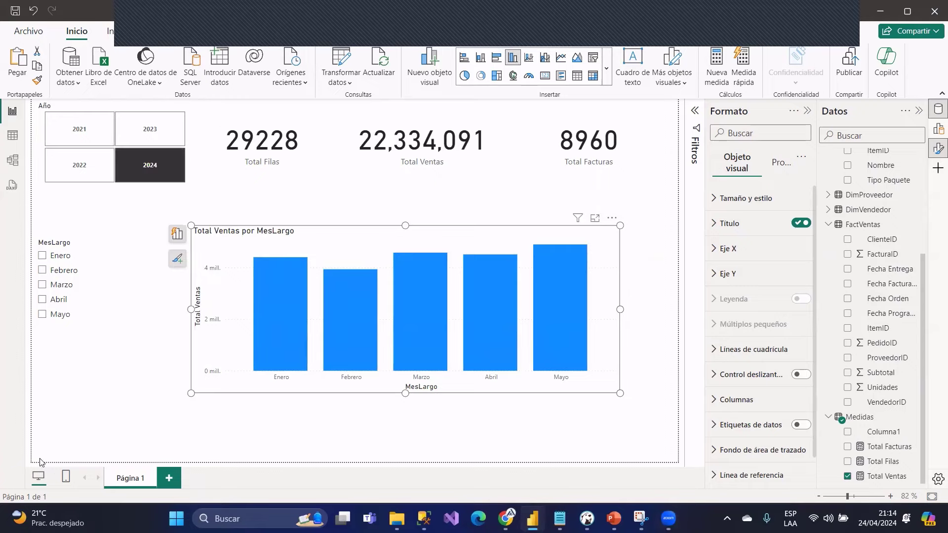
drag(32, 457, 711, 81)
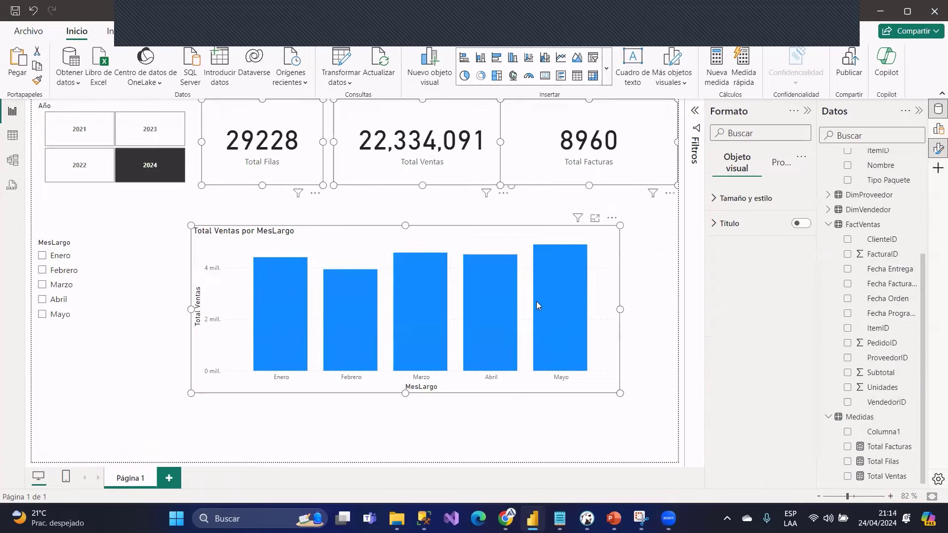
click(646, 363)
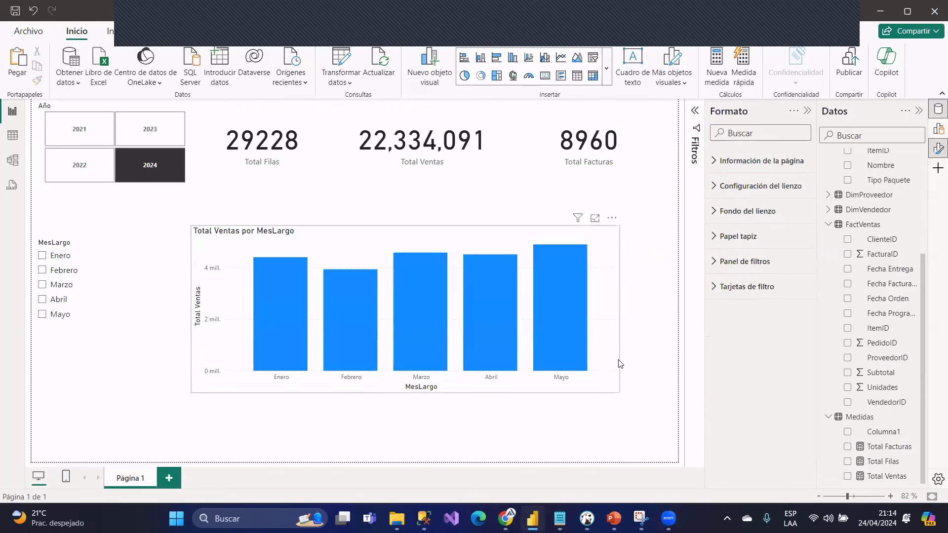
- Display the Total Ventas measure's formula and highlight its SUM expression over the FactVentas Subtotal column
click(829, 227)
mouse_move(316, 247)
mouse_down()
mouse_move(366, 271)
mouse_move(299, 246)
mouse_up()
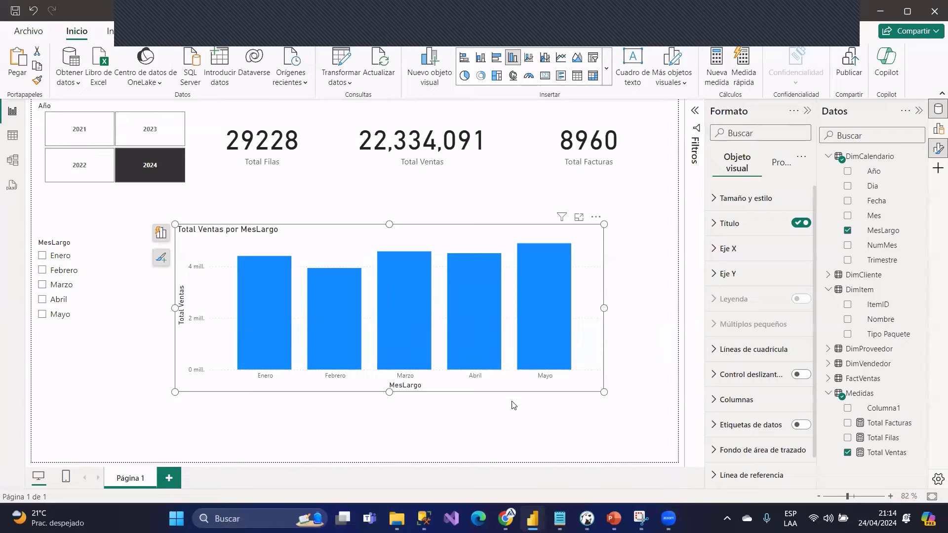
click(888, 453)
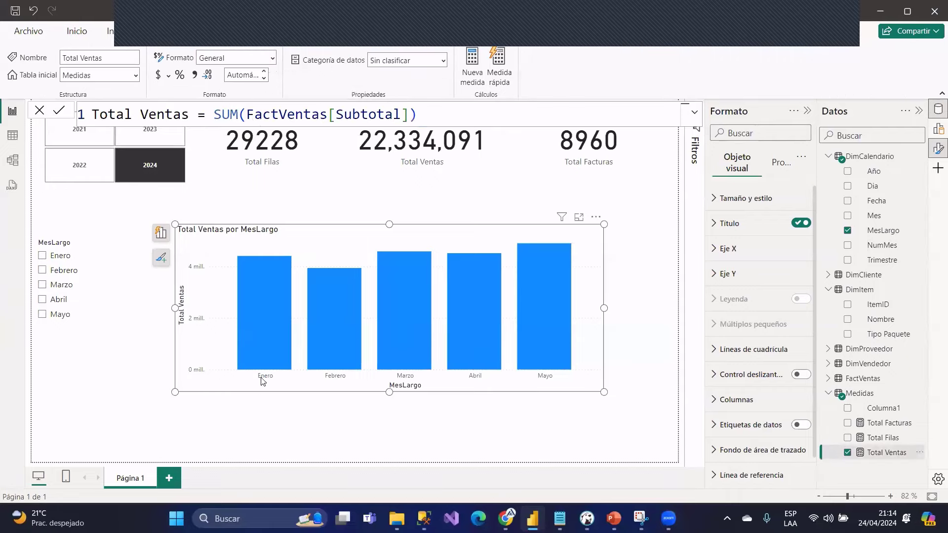
drag(207, 114, 440, 51)
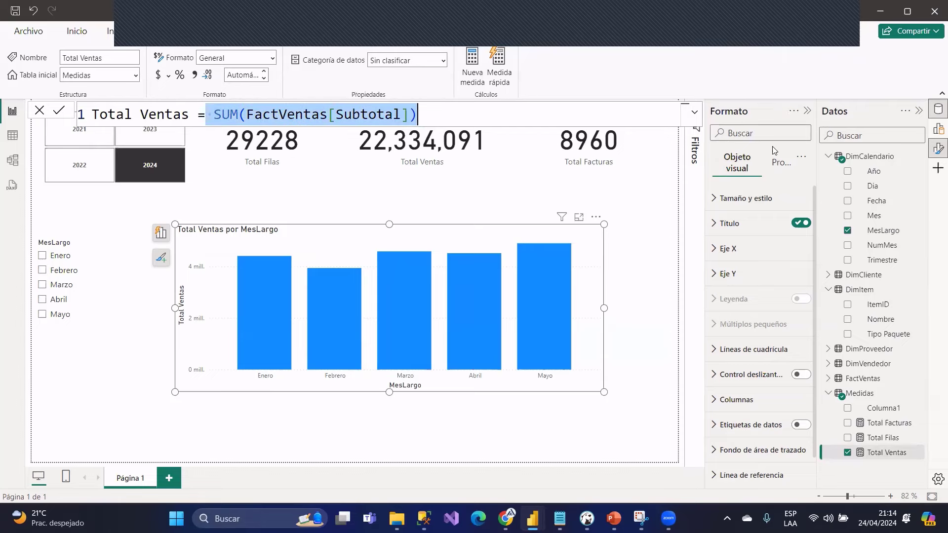
- Reposition the Total Ventas por MesLargo chart beside the month slicer and make it slightly smaller
drag(374, 243, 396, 260)
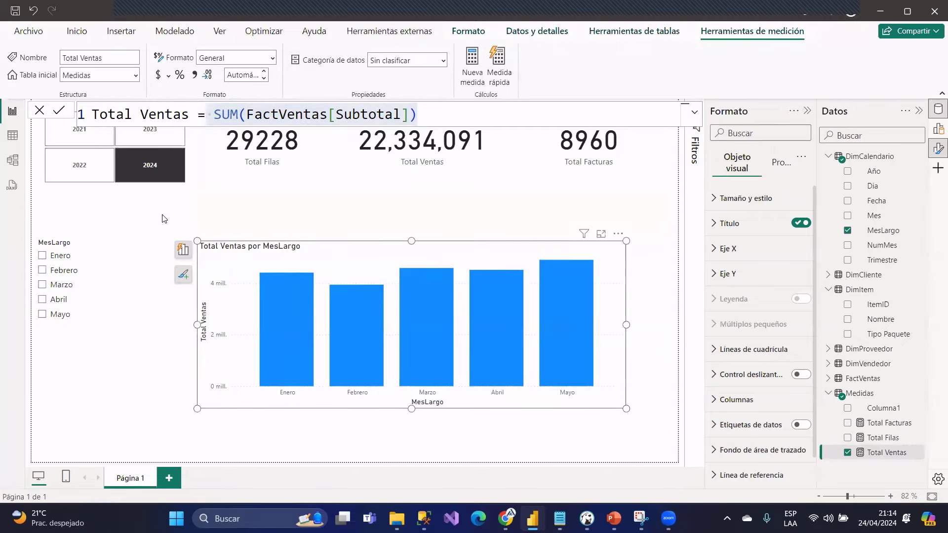
click(69, 189)
drag(372, 258, 344, 260)
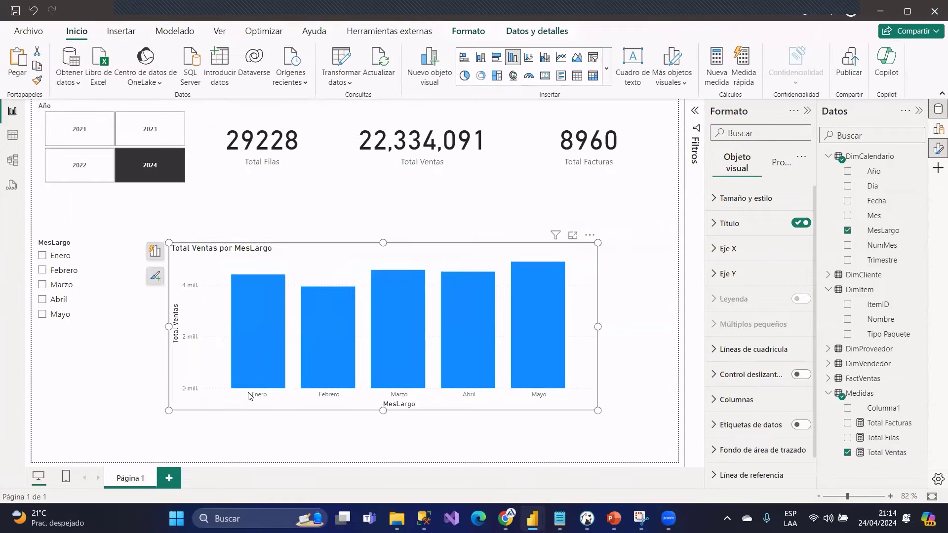
click(887, 453)
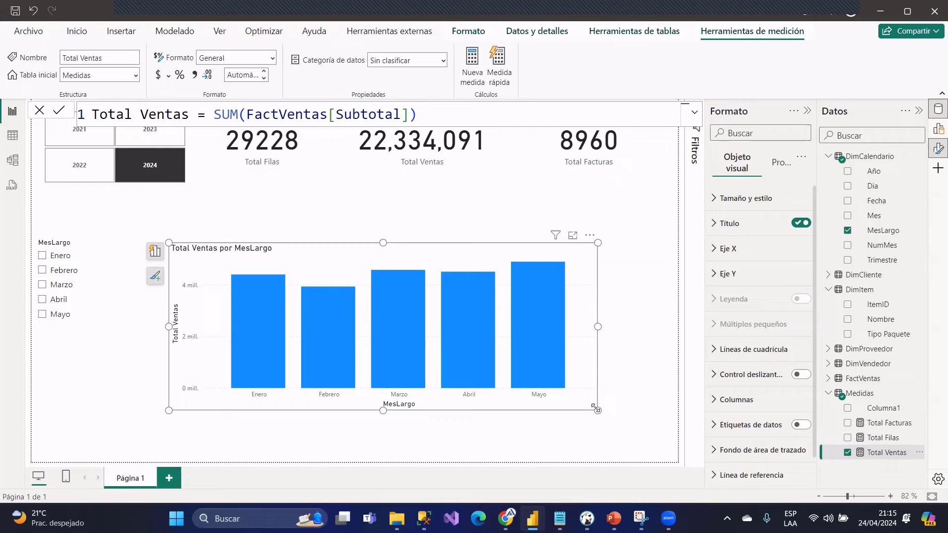
mouse_move(593, 407)
mouse_down()
mouse_move(590, 363)
mouse_move(590, 390)
mouse_up()
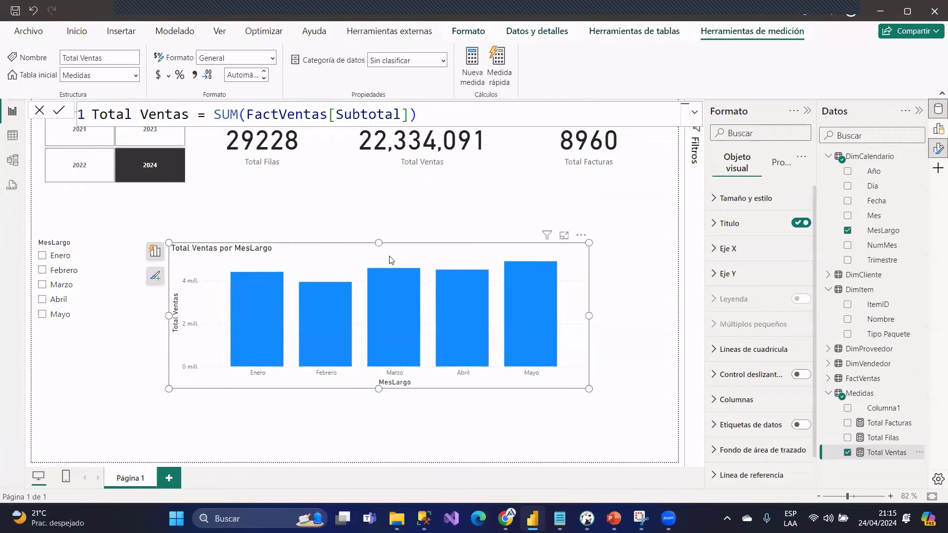
drag(390, 259, 390, 278)
- Turn on the column chart's data labels and set their position to Centro interior
scroll(760, 291, down, 1)
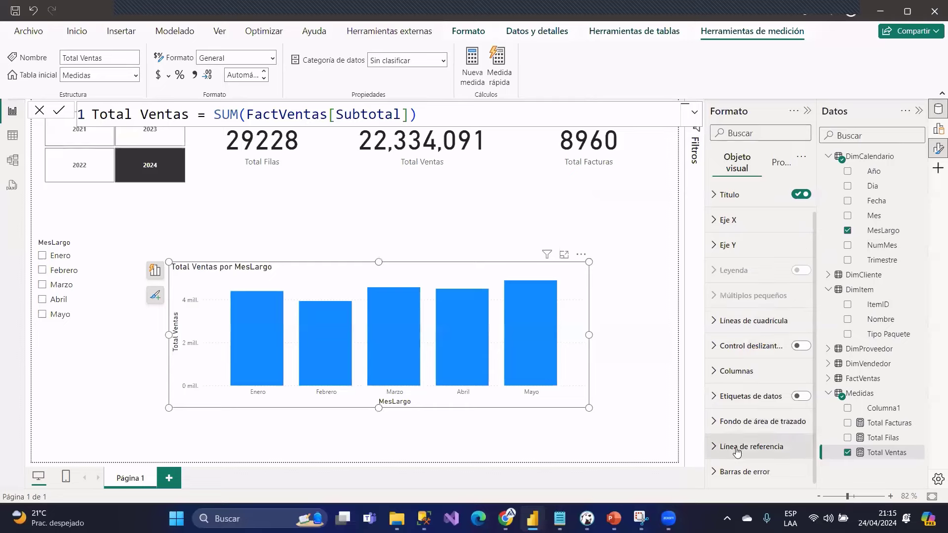
click(799, 396)
click(751, 396)
scroll(760, 345, down, 5)
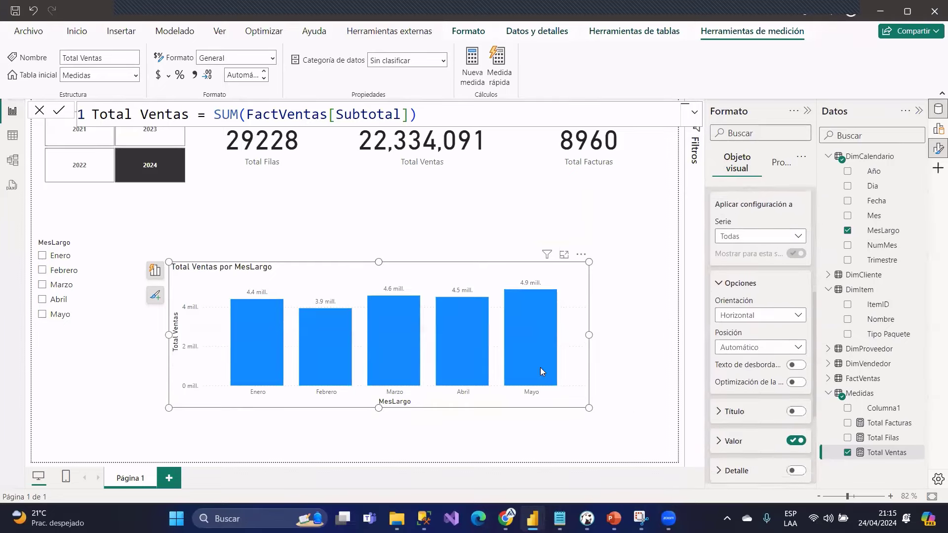
click(769, 352)
click(759, 344)
click(760, 345)
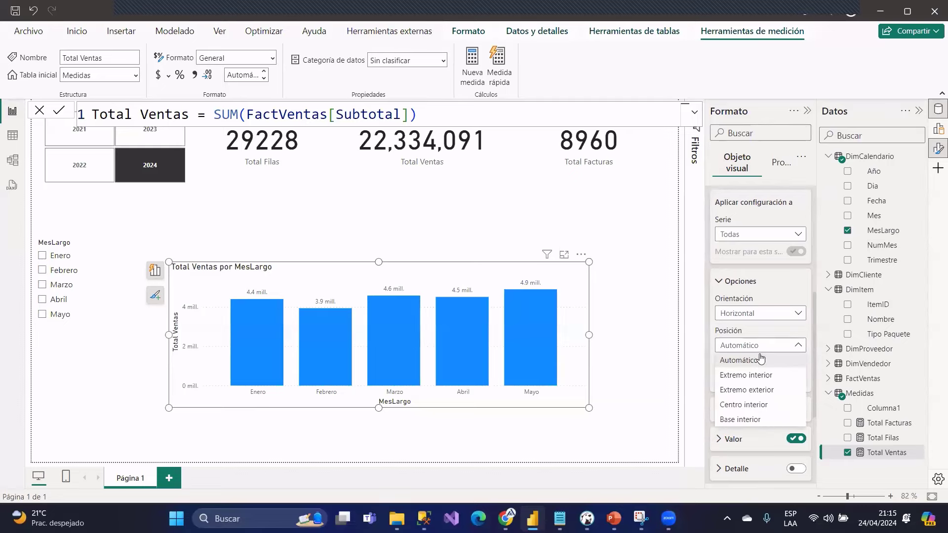
click(745, 405)
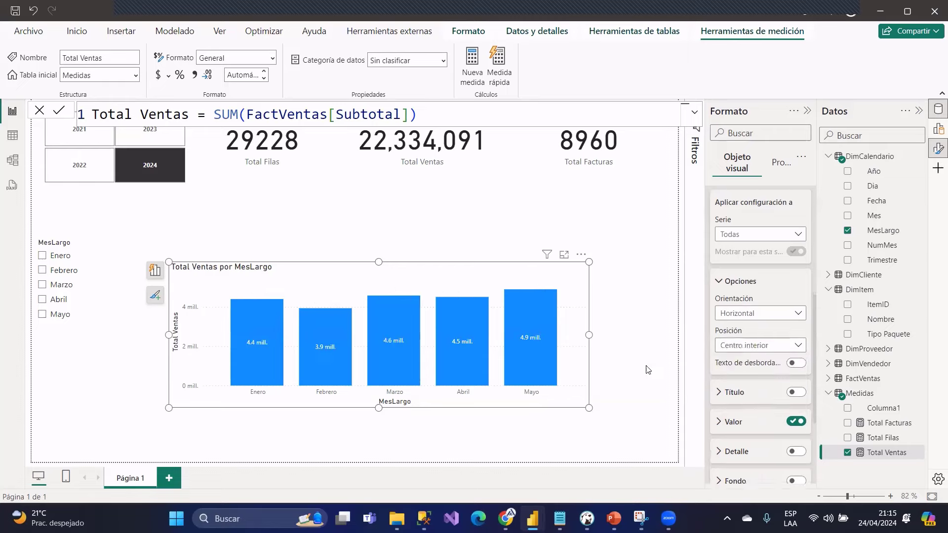
- Set the data label values to display units Ninguno with 0 decimal places
scroll(745, 370, down, 2)
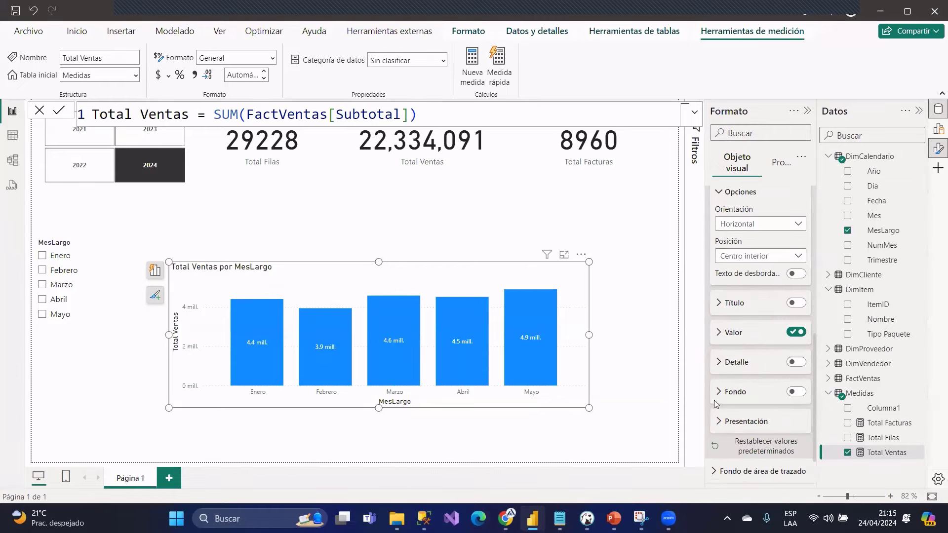
scroll(736, 419, down, 1)
scroll(737, 439, up, 5)
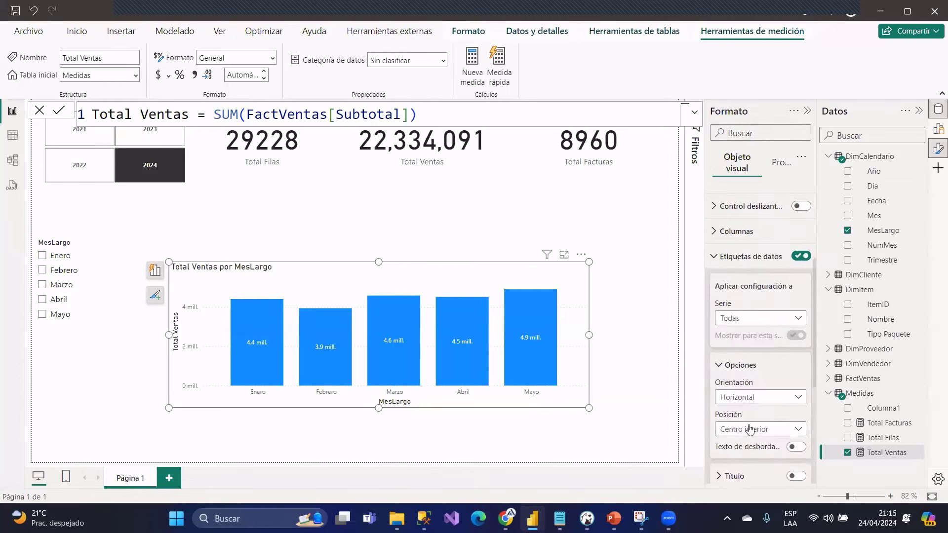
click(729, 245)
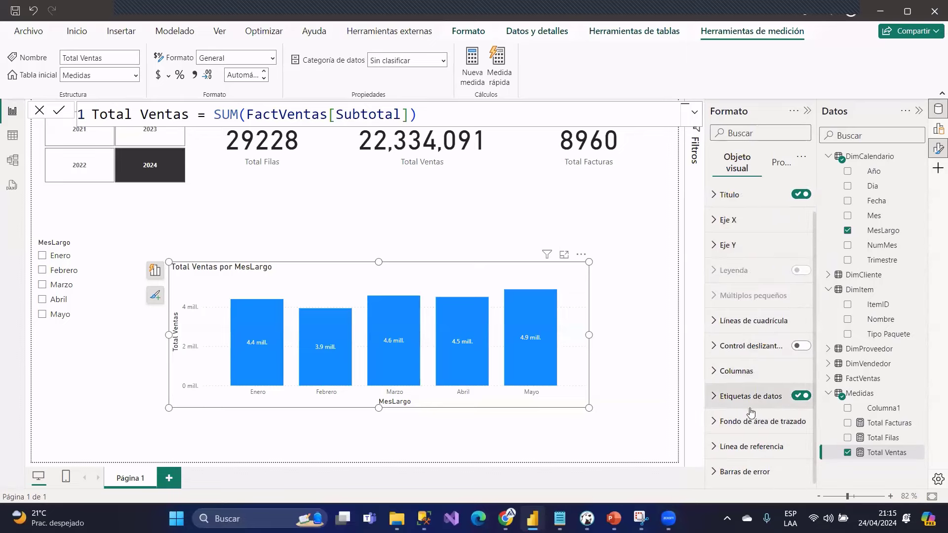
click(738, 396)
scroll(783, 341, down, 3)
scroll(784, 338, down, 4)
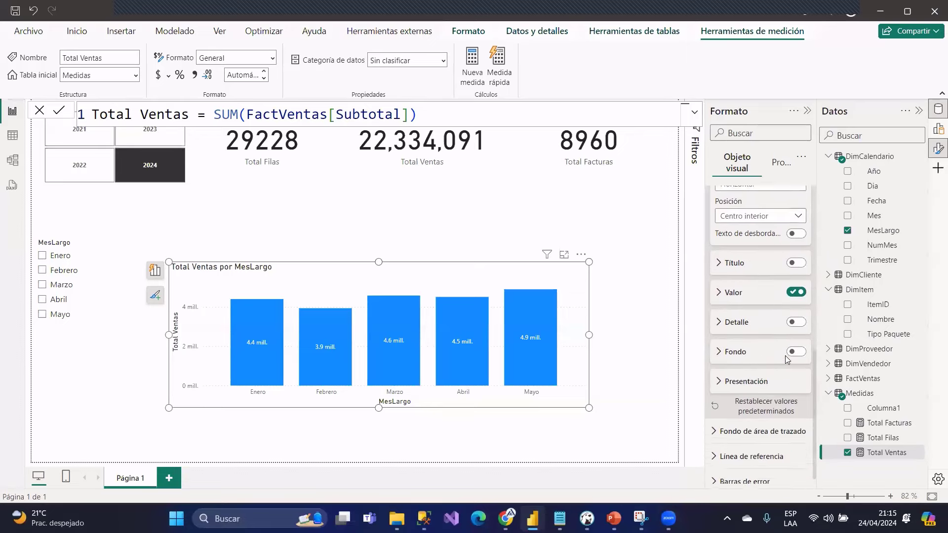
click(730, 287)
scroll(752, 302, down, 3)
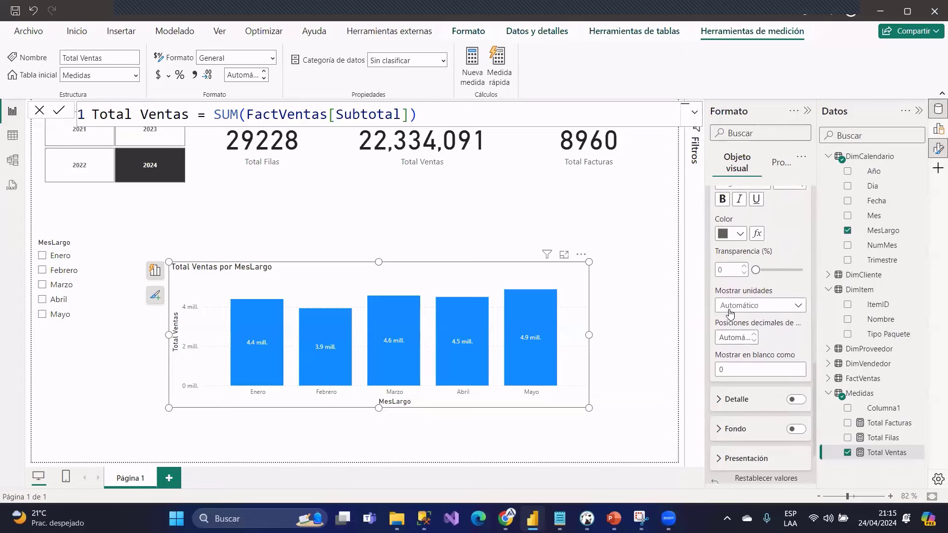
click(730, 306)
click(740, 328)
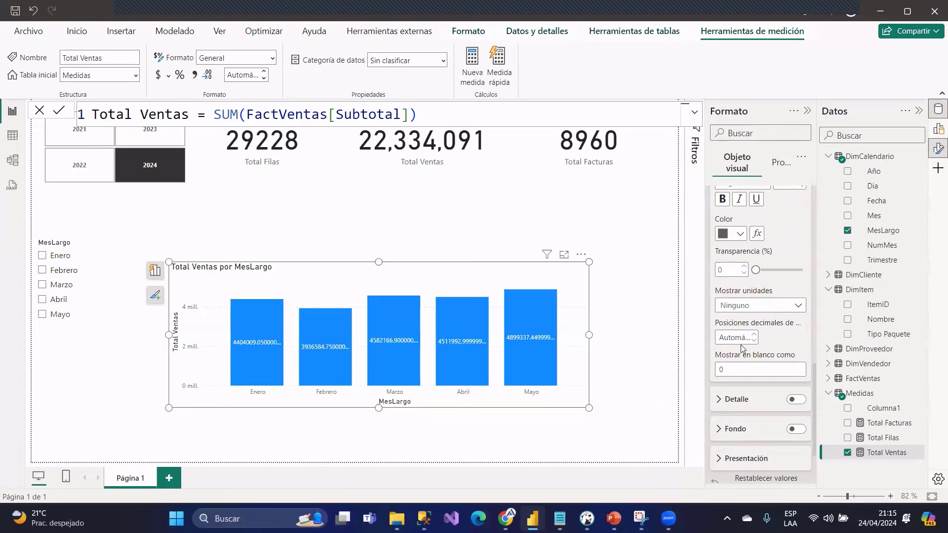
click(730, 337)
text(0)
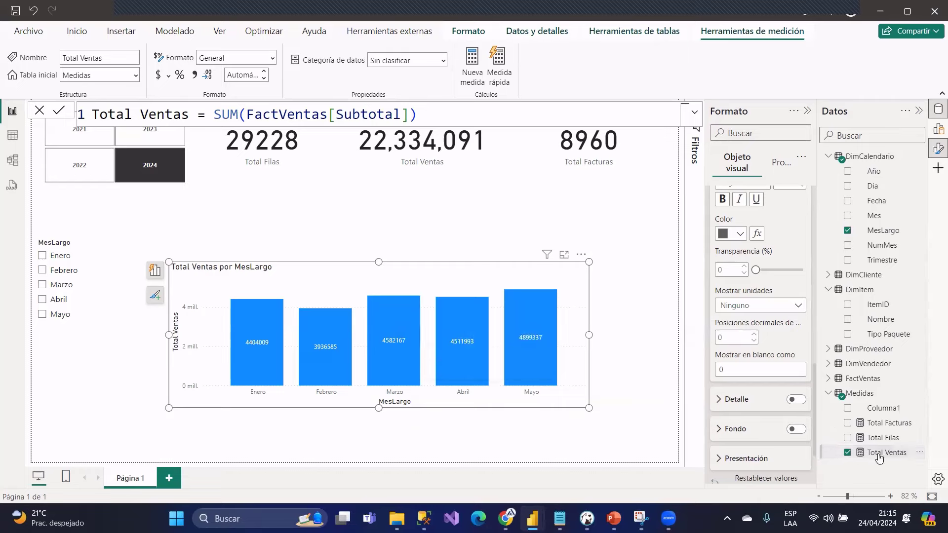
- Format the Total Ventas measure with a thousands separator and the $ Inglés (Estados Unidos) currency
click(195, 74)
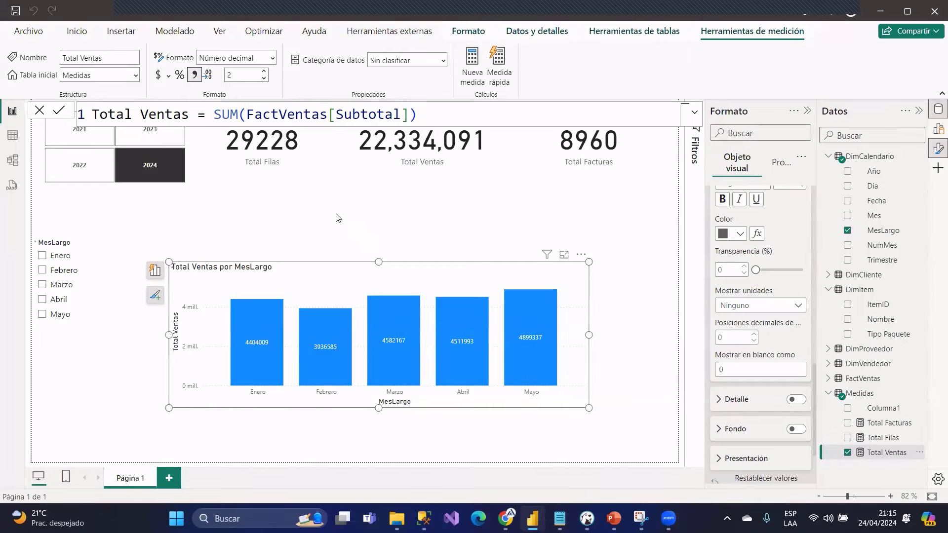
click(168, 76)
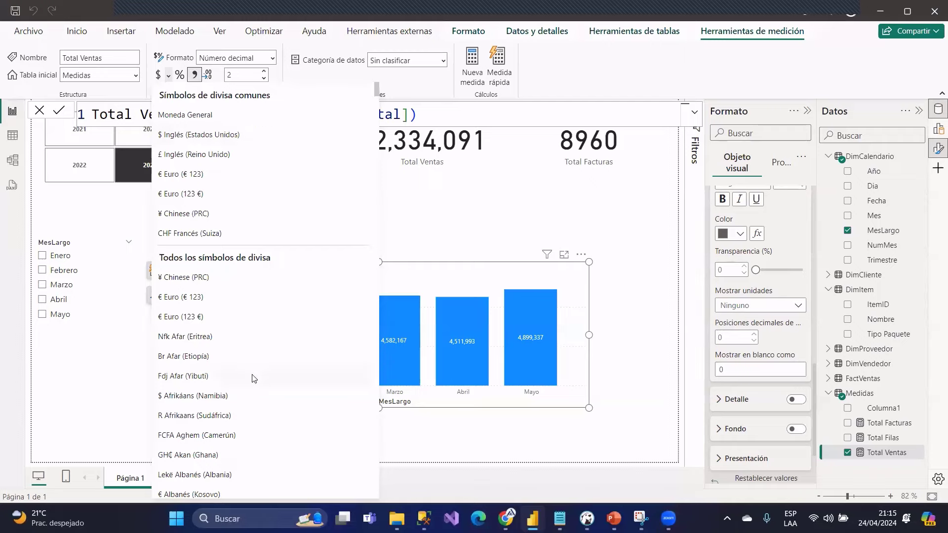
scroll(254, 379, down, 5)
scroll(222, 246, up, 5)
click(192, 135)
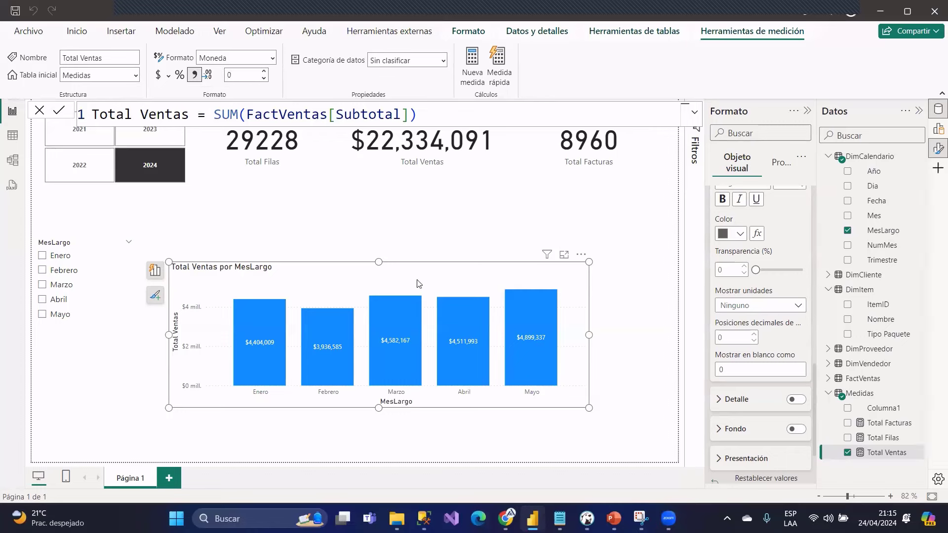
- Enlarge the chart's data label text and set the X-axis values to Segoe UI Semibold, size 12
scroll(806, 363, up, 4)
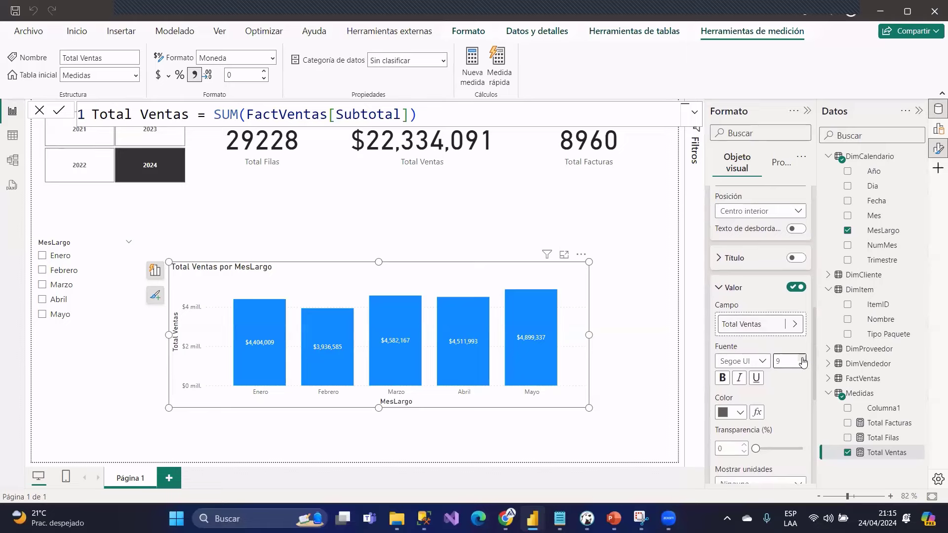
scroll(725, 251, up, 6)
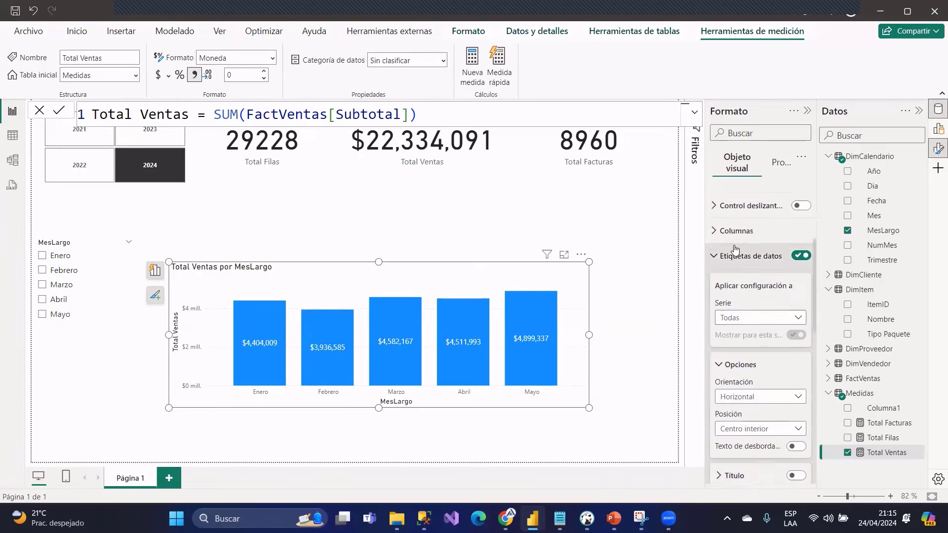
click(726, 247)
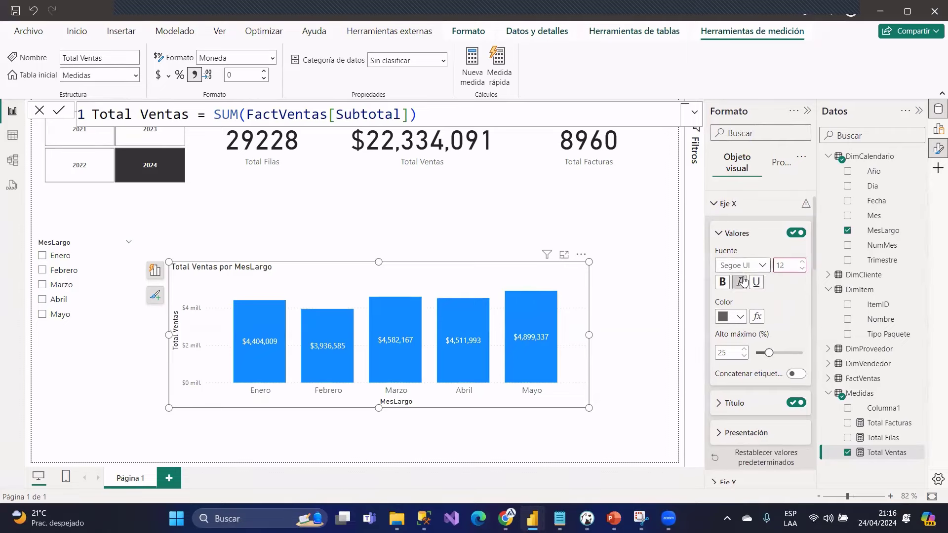
click(759, 268)
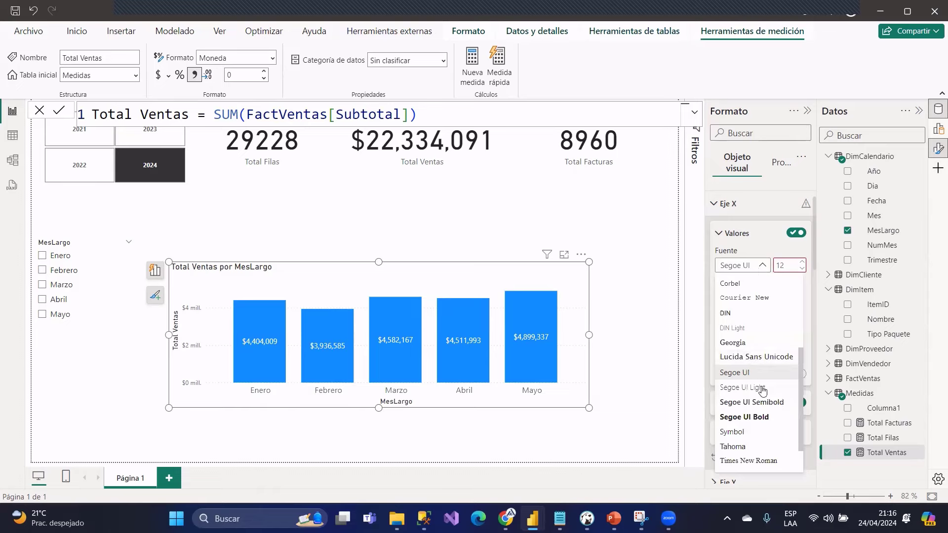
click(736, 403)
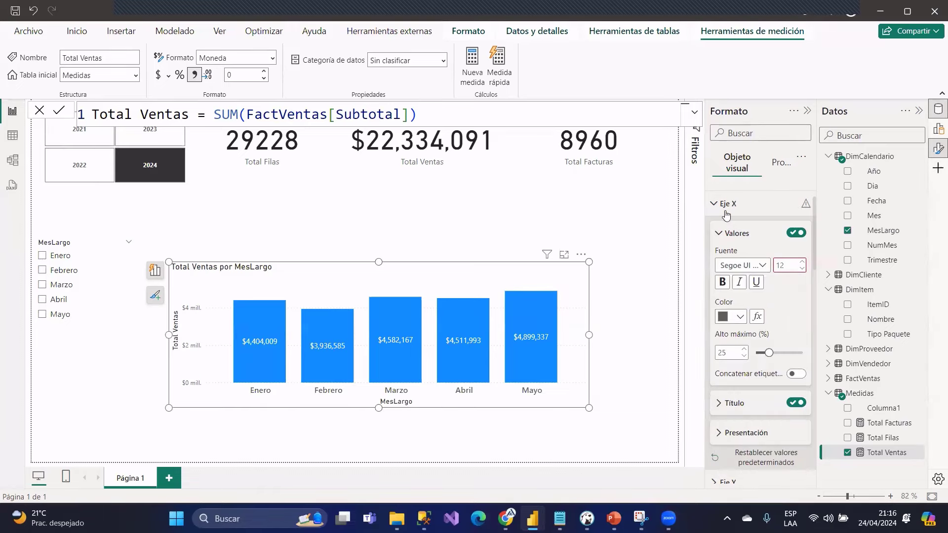
- Turn off the X-axis title of the column chart
scroll(745, 300, down, 5)
scroll(746, 300, up, 3)
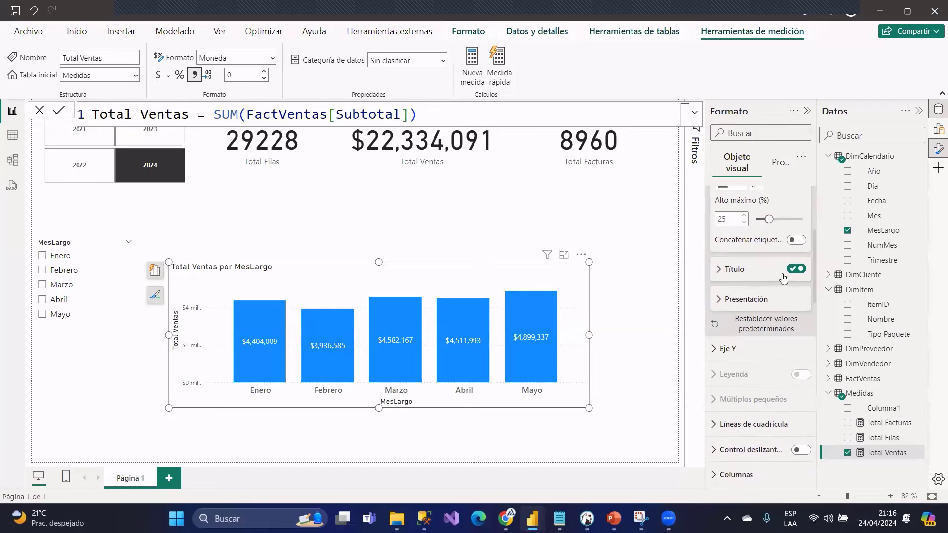
click(795, 269)
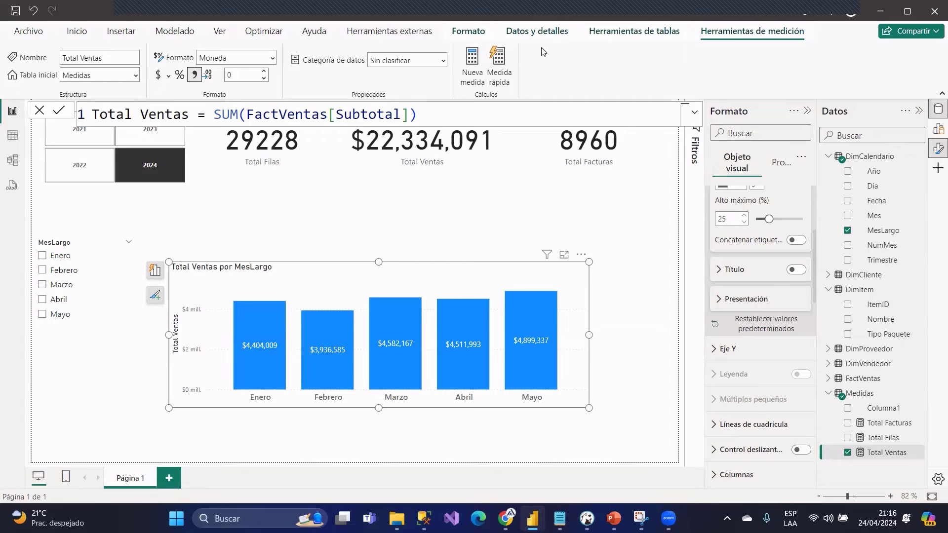
- Turn off both the values and the title of the column chart's Y axis
scroll(775, 263, up, 3)
click(774, 254)
click(779, 278)
scroll(781, 294, down, 2)
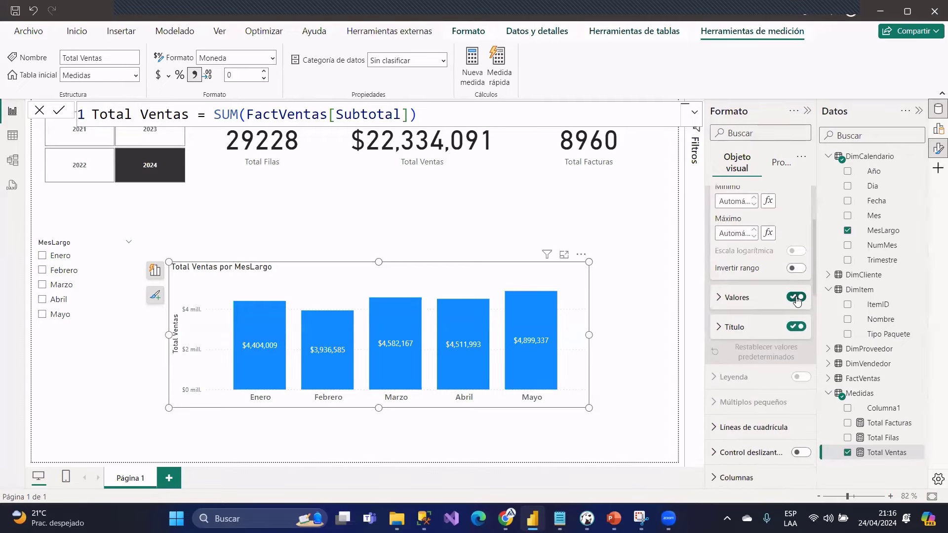
click(797, 298)
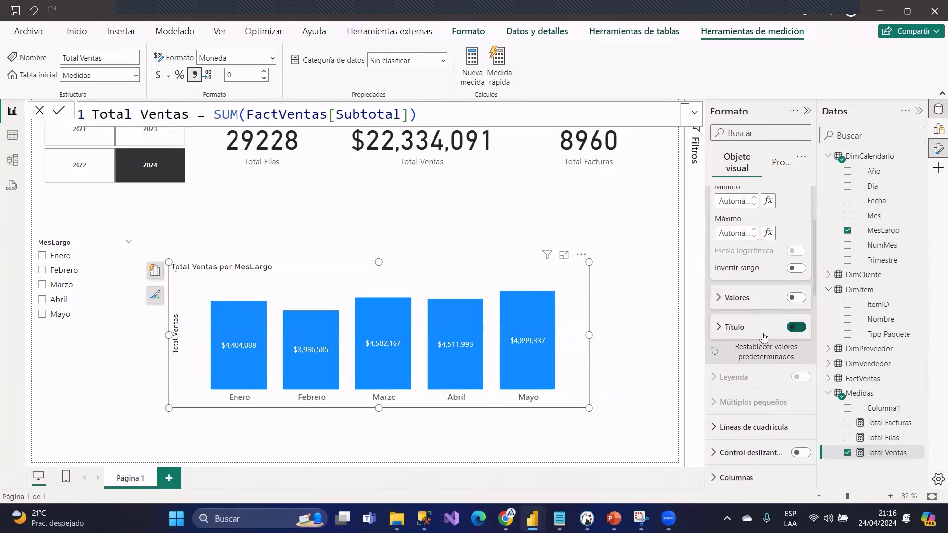
click(796, 327)
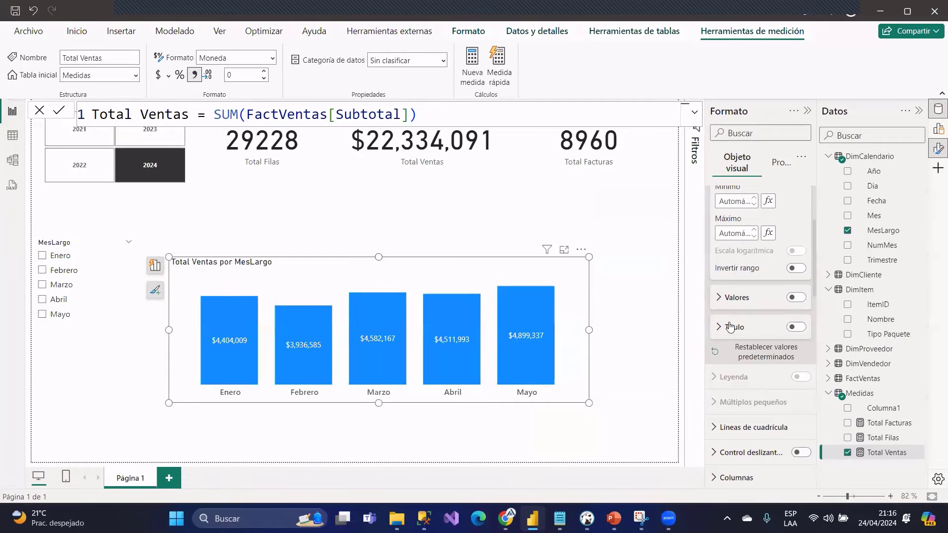
- Set the column chart's title text to "Total Ventas Mes a Mes" and center it horizontally
scroll(757, 306, up, 3)
click(716, 200)
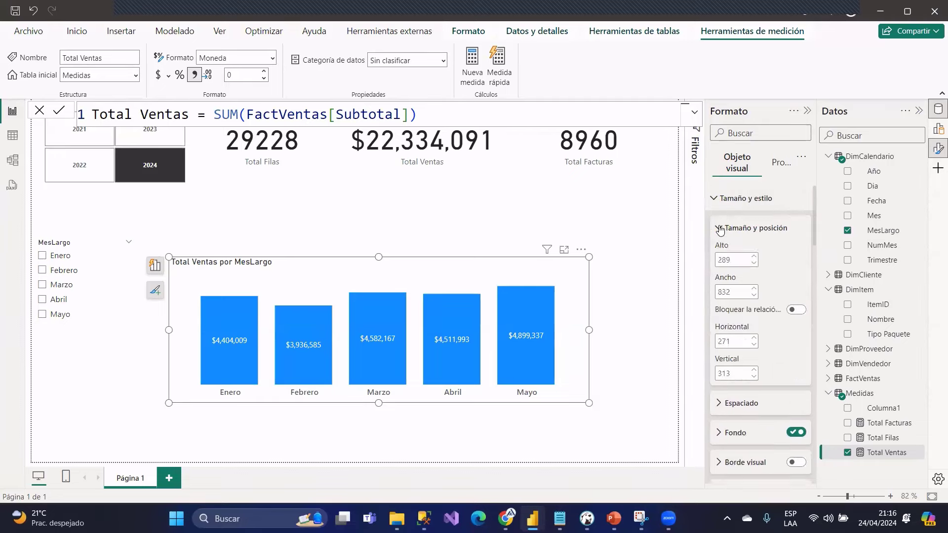
click(720, 228)
scroll(735, 296, down, 3)
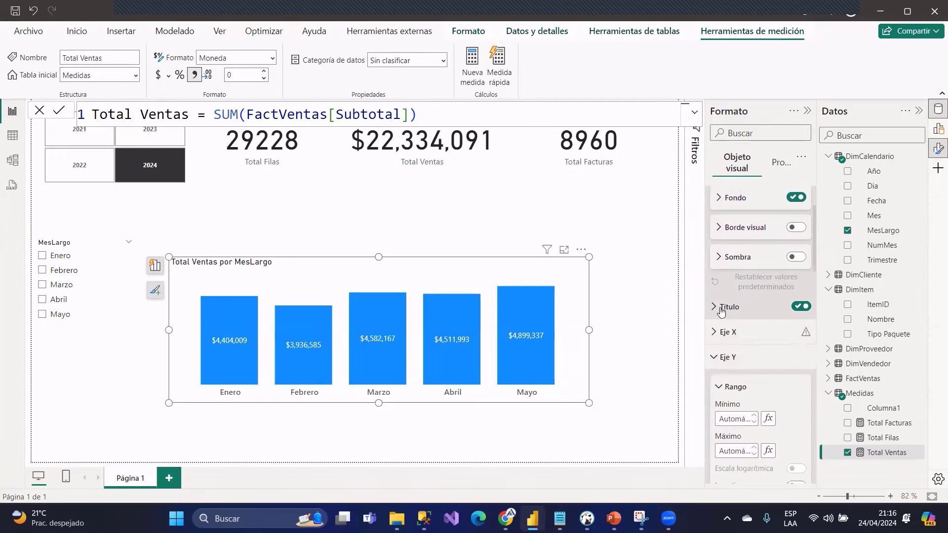
click(743, 307)
scroll(750, 302, down, 2)
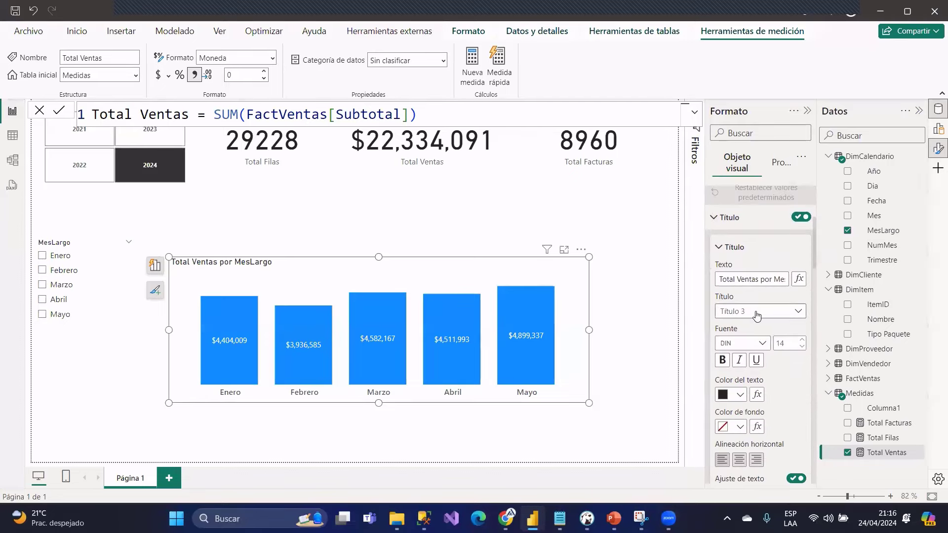
click(751, 279)
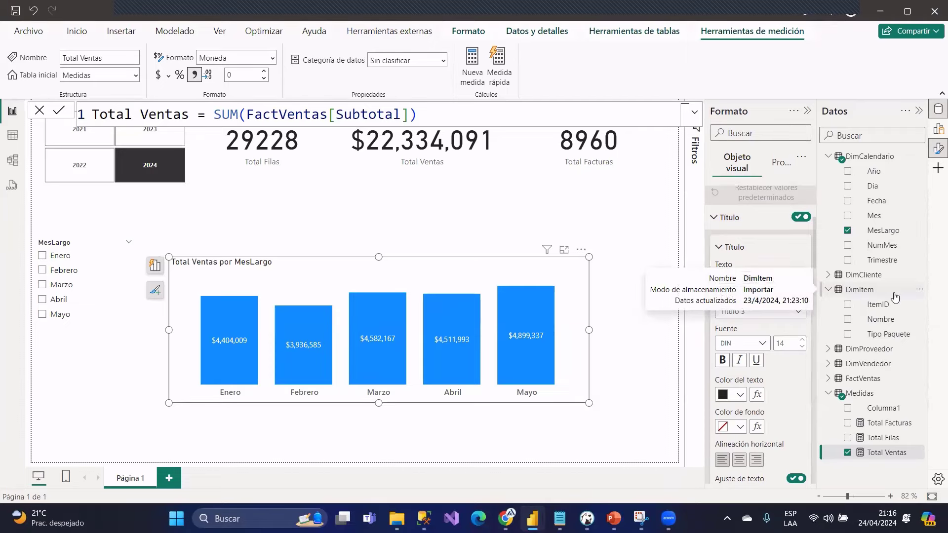
text(Total Ventas Mes a Mes)
click(739, 460)
- Give the chart title a darker blue background fill and white text
click(738, 426)
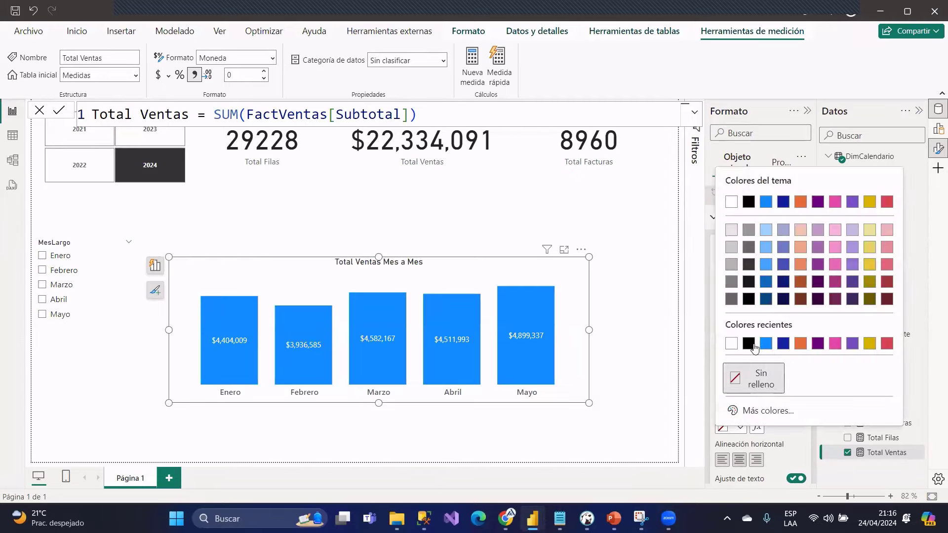
click(765, 281)
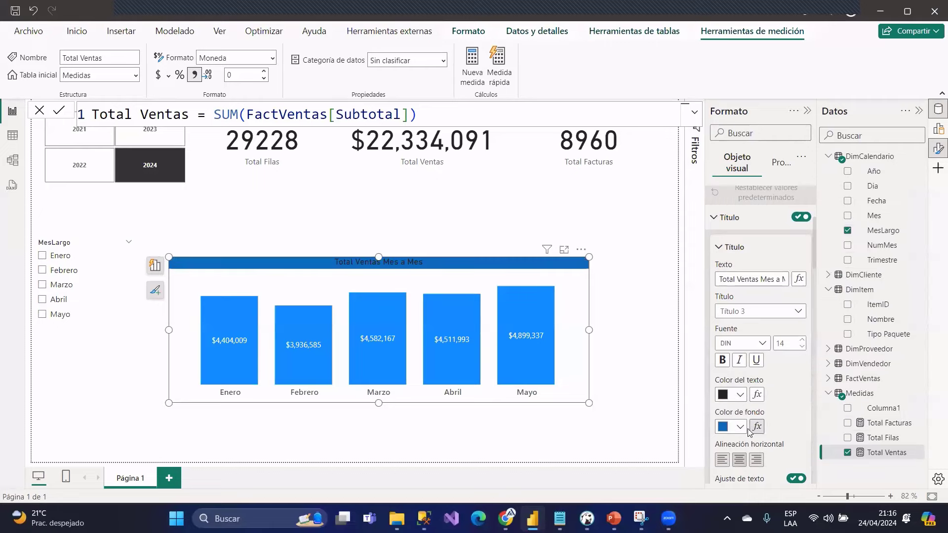
click(740, 394)
click(731, 198)
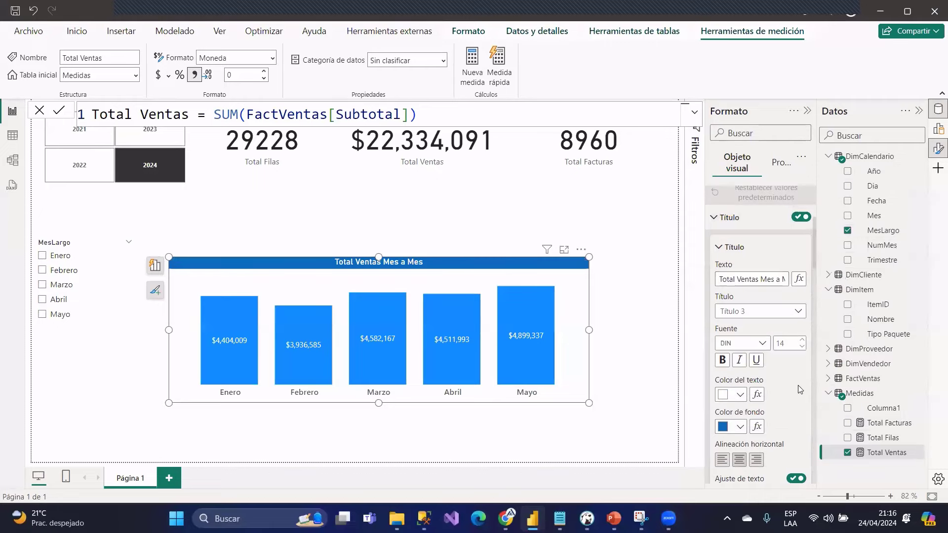
scroll(800, 390, down, 3)
click(747, 329)
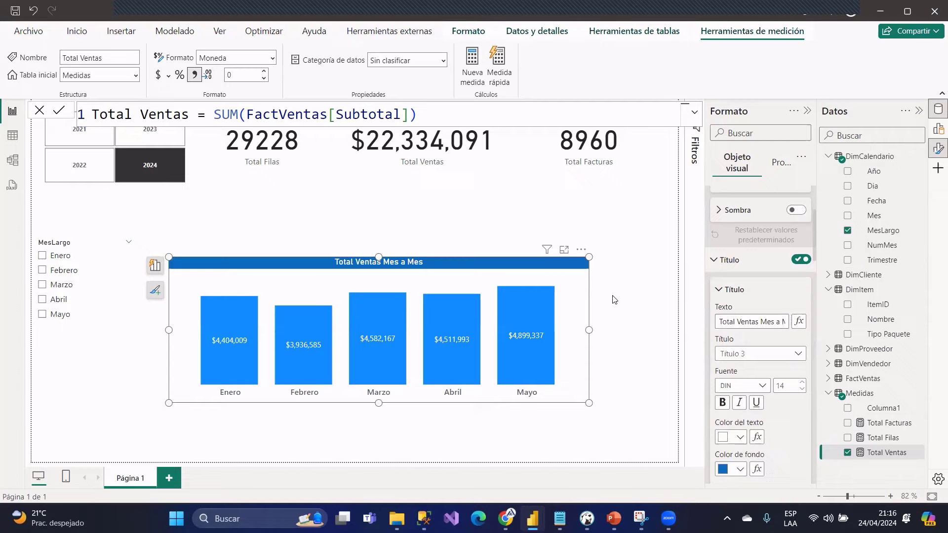
click(491, 236)
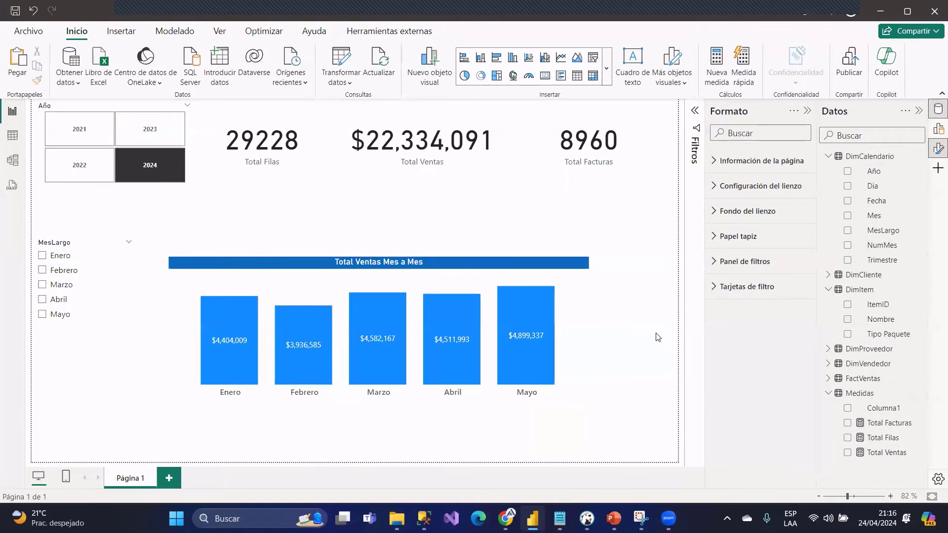
- Narrow the column chart from its left edge and move it lower on the page
click(381, 279)
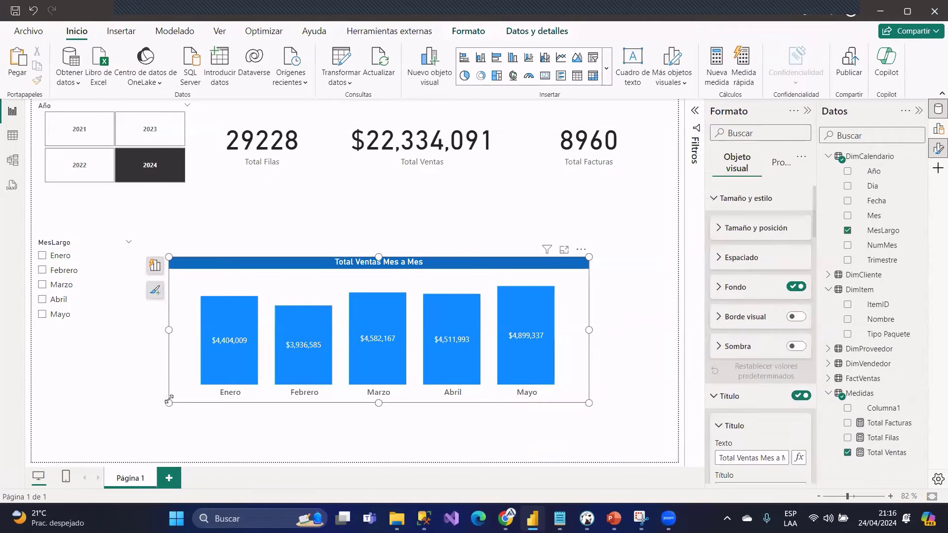
drag(169, 402, 202, 403)
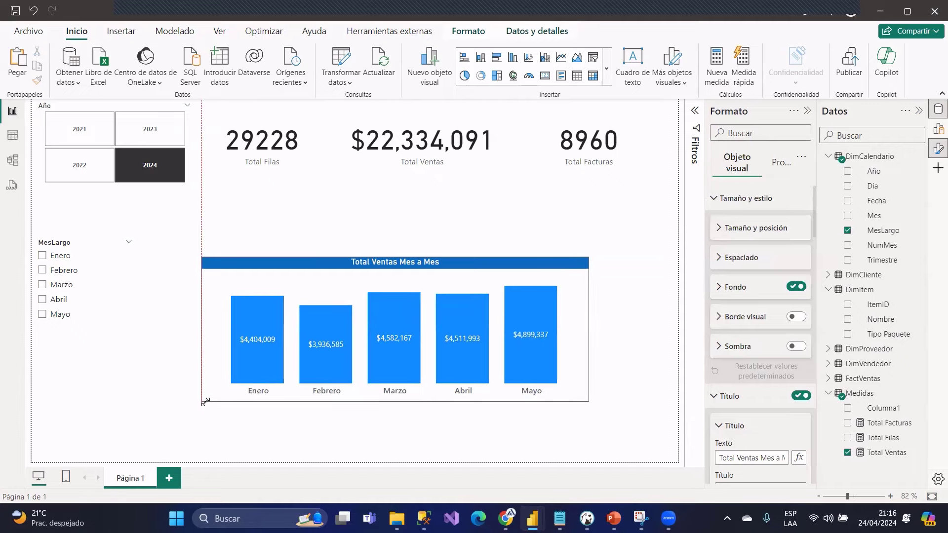
click(613, 326)
drag(352, 315, 321, 360)
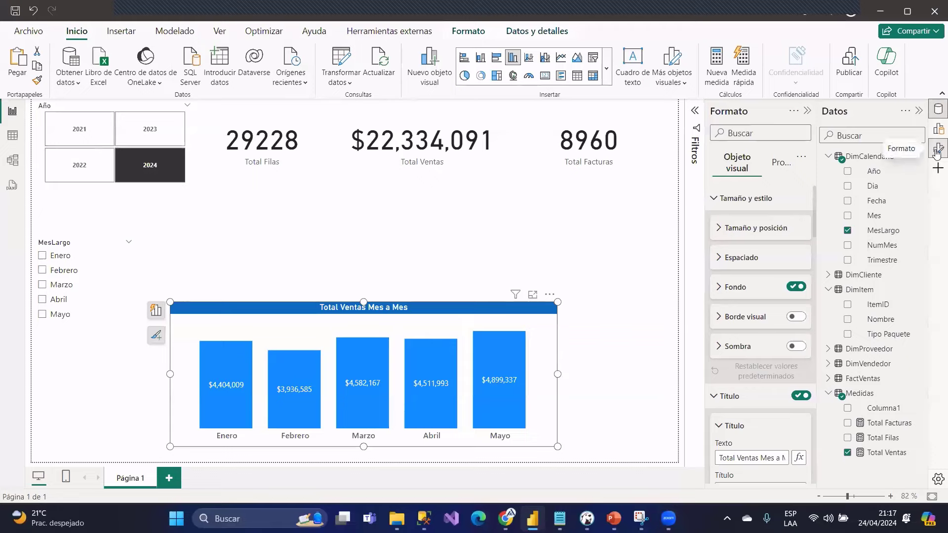
- Display the Formato pane again and fit the column chart, with reduced height, into the page's lower-left corner
click(220, 31)
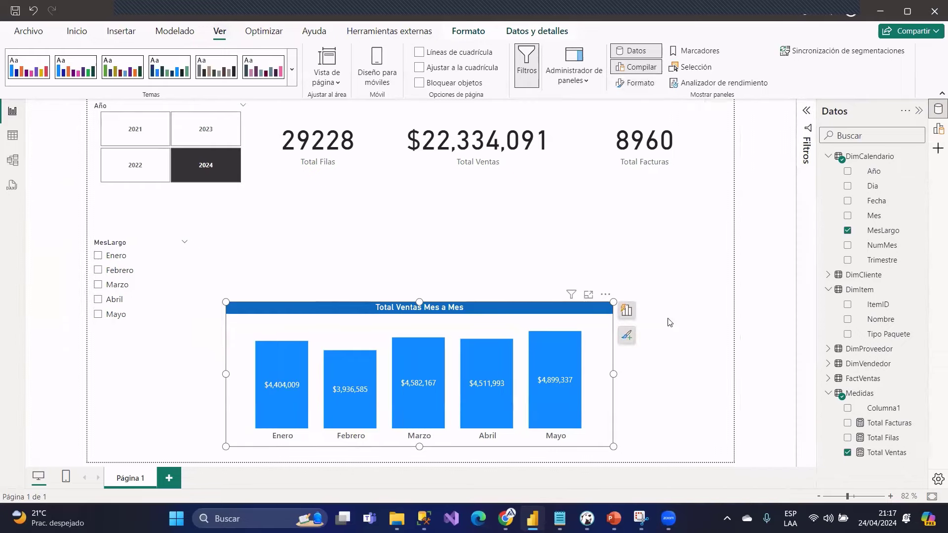
click(642, 85)
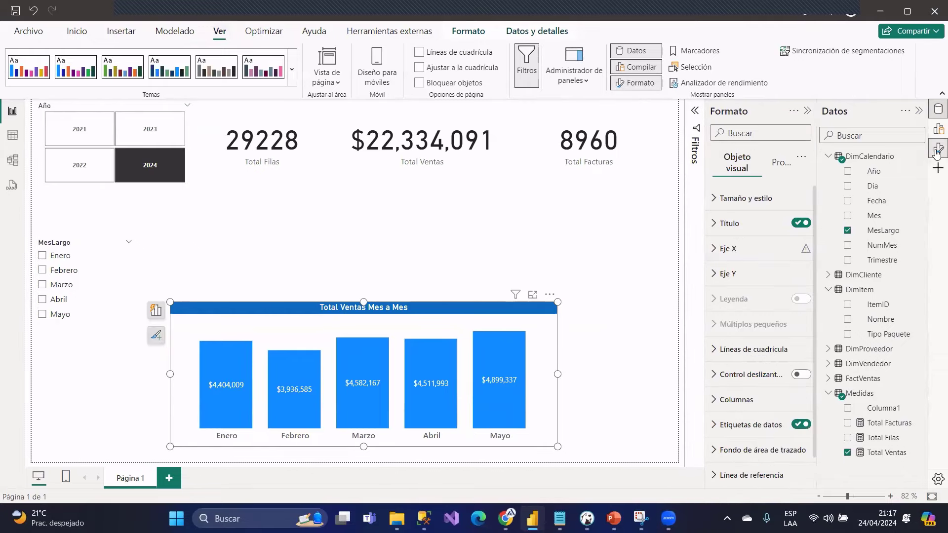
drag(356, 339, 175, 338)
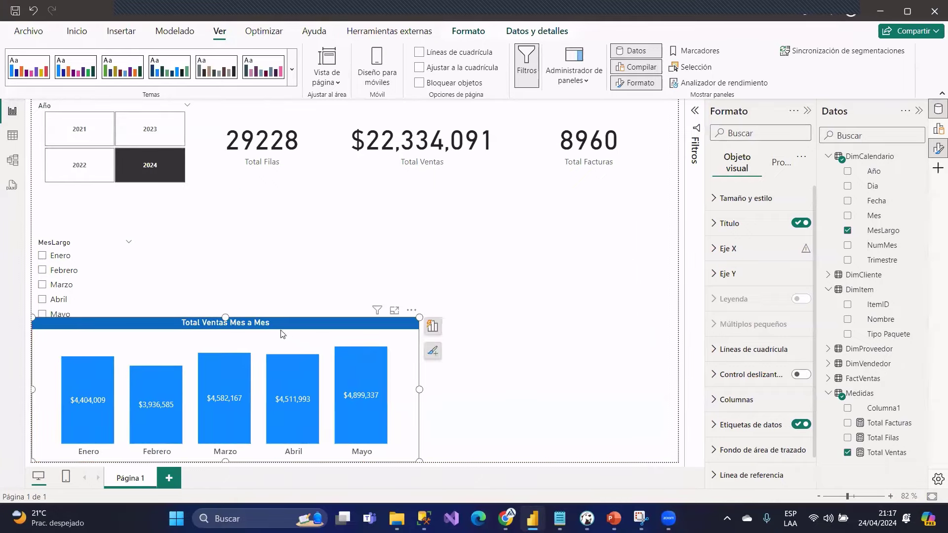
drag(225, 315, 225, 344)
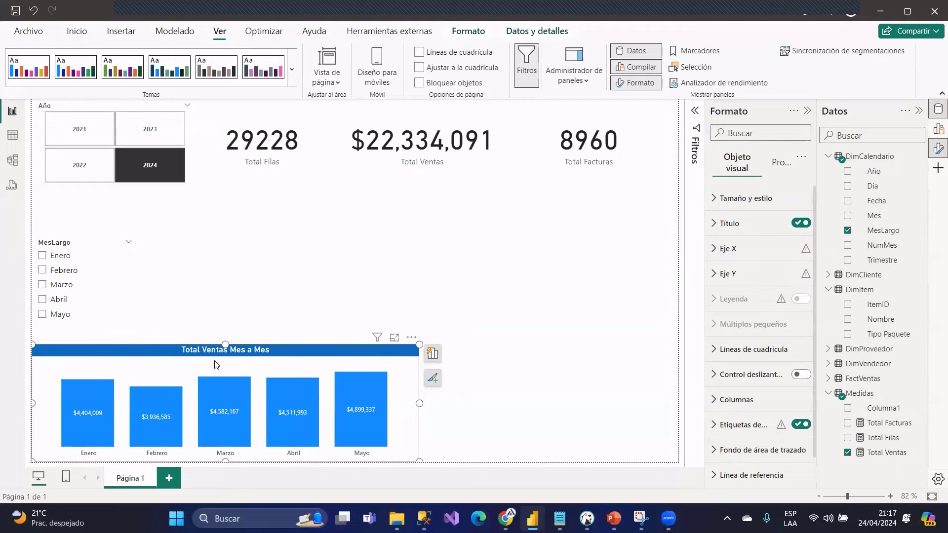
- Duplicate the Total Ventas Mes a Mes column chart on the page and shift the original slightly upward
key(ctrl+c)
key(ctrl+v)
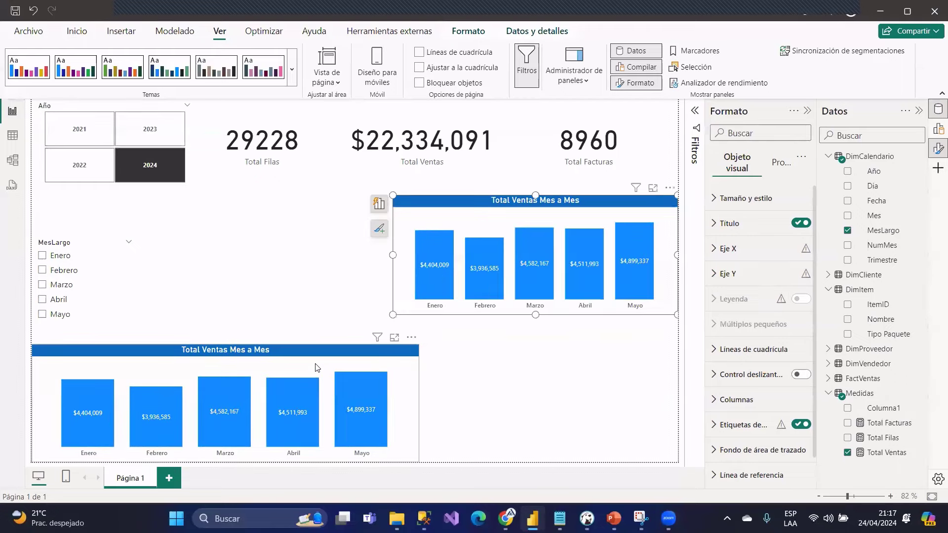
drag(317, 368, 317, 350)
- Convert the original lower chart to a clustered bar chart, narrowed to about half width and placed in the page's lower-left corner
click(528, 30)
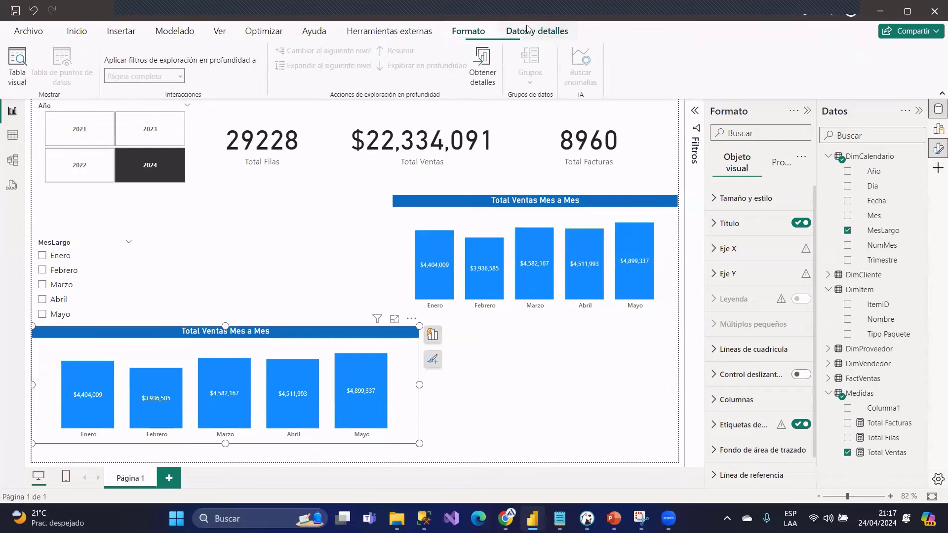
scroll(527, 30, up, 2)
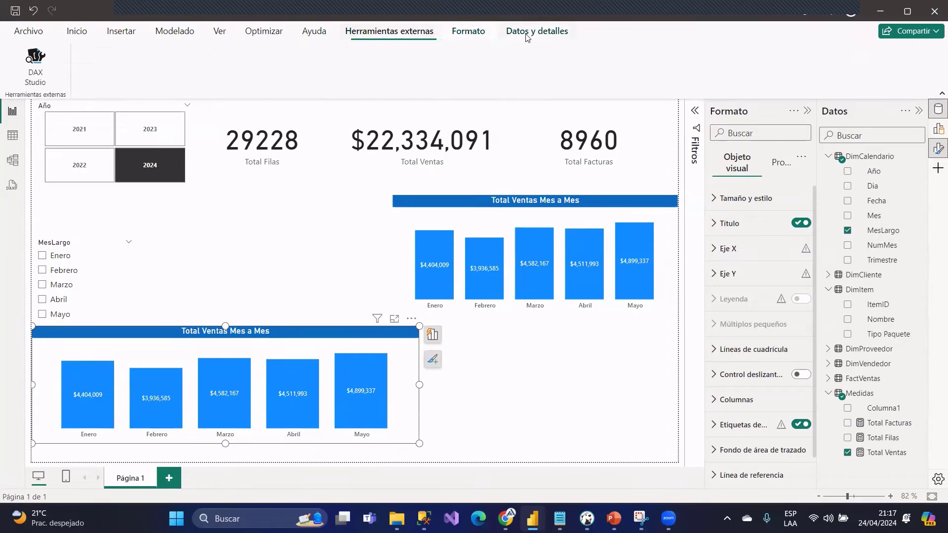
scroll(527, 37, up, 6)
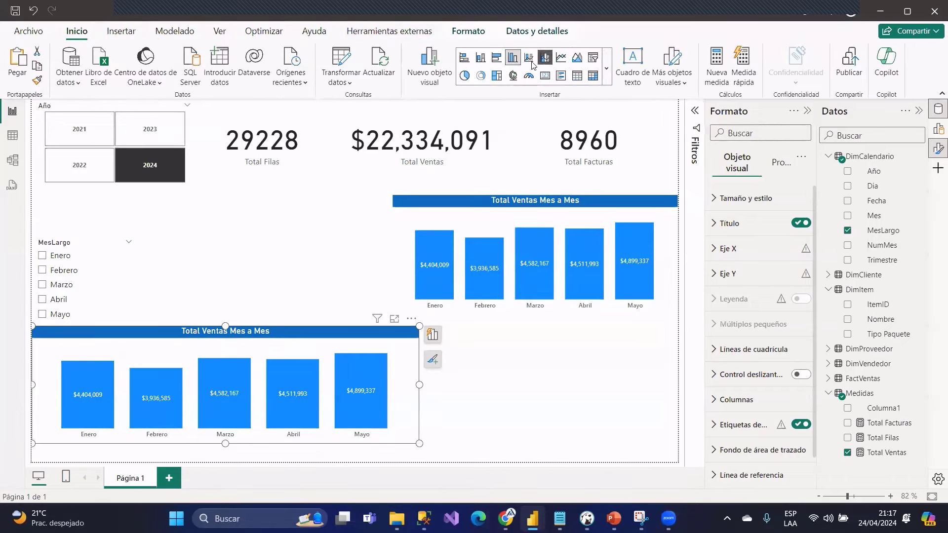
click(496, 57)
drag(419, 387, 212, 385)
drag(115, 340, 115, 360)
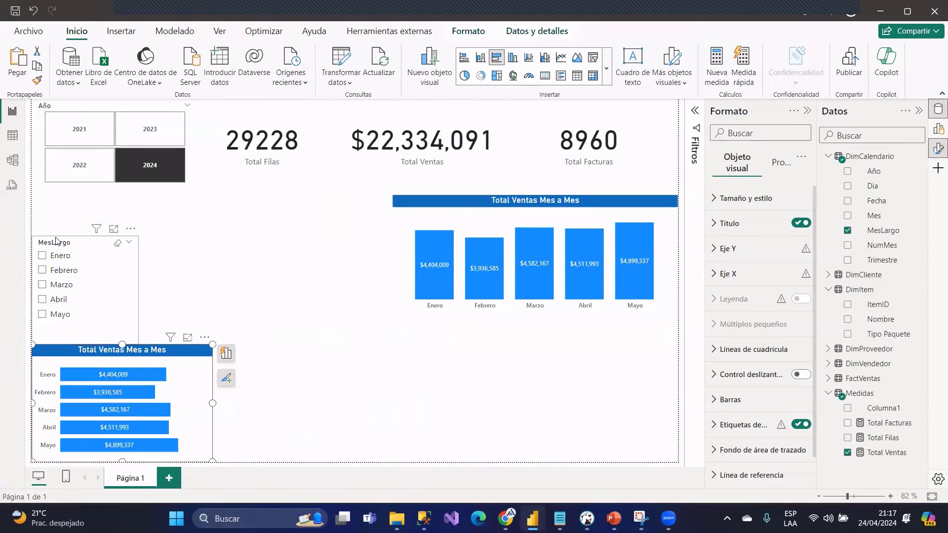
- Place the shortened MesLargo slicer just below the Año slicer and move the copied column chart beside it
drag(58, 242, 58, 201)
drag(85, 412, 85, 295)
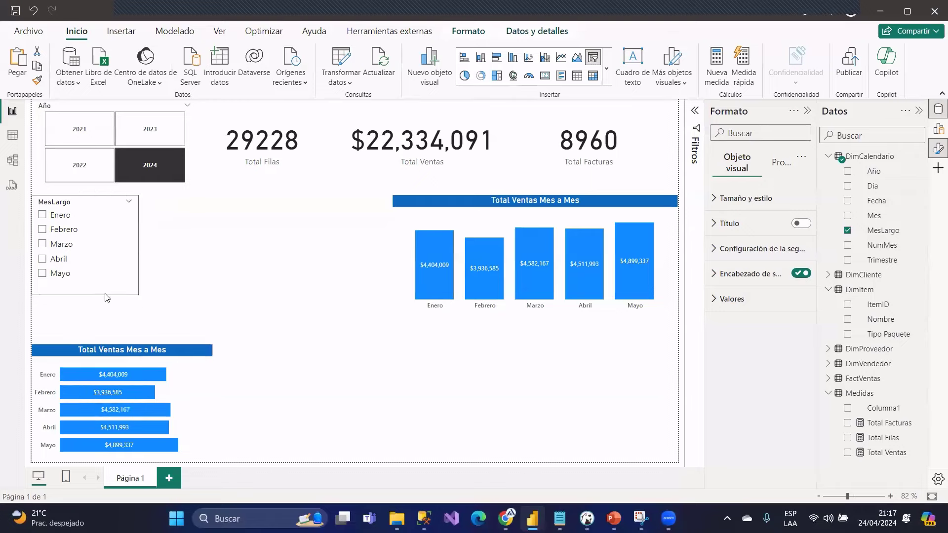
drag(82, 209, 83, 219)
drag(437, 241, 276, 252)
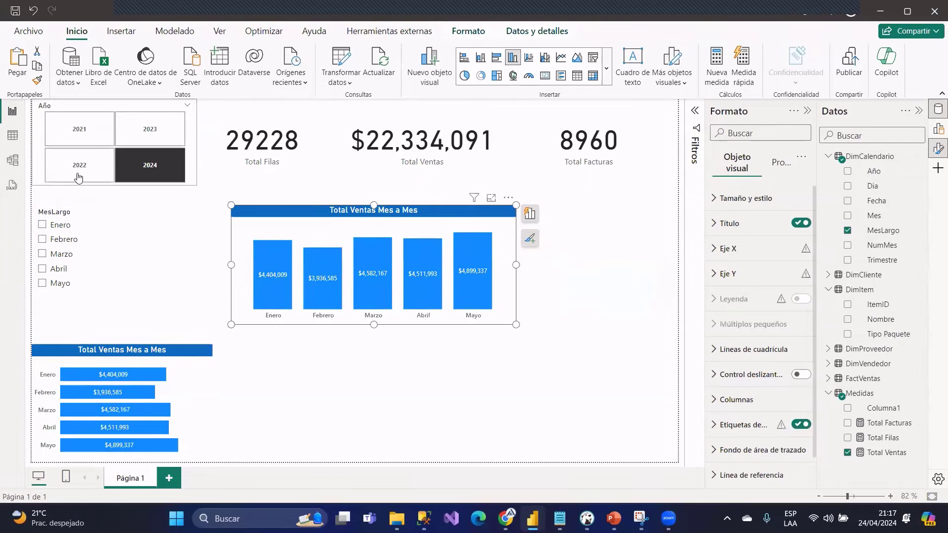
- Test the charts with the Año slicer by switching through 2023, 2024, 2022 and 2021, ending on 2024
click(158, 134)
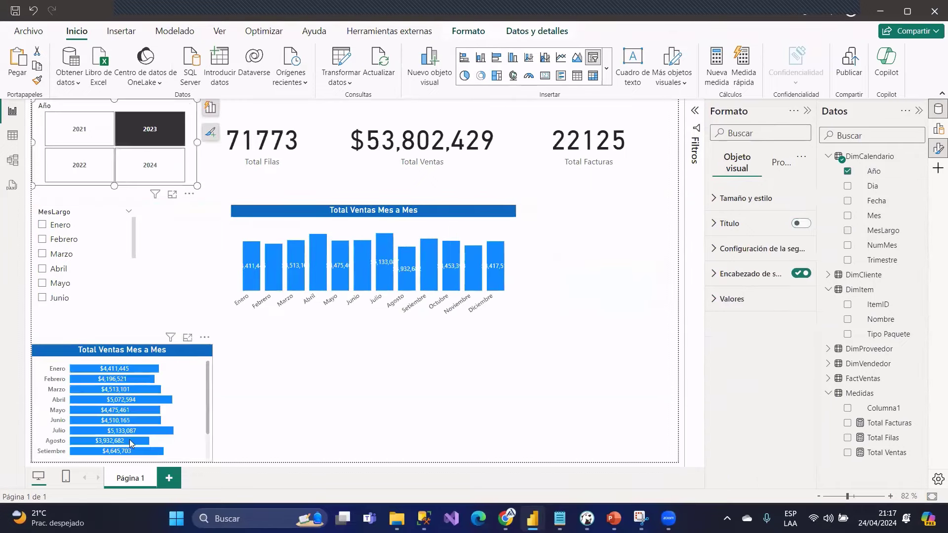
click(152, 168)
click(99, 172)
click(85, 139)
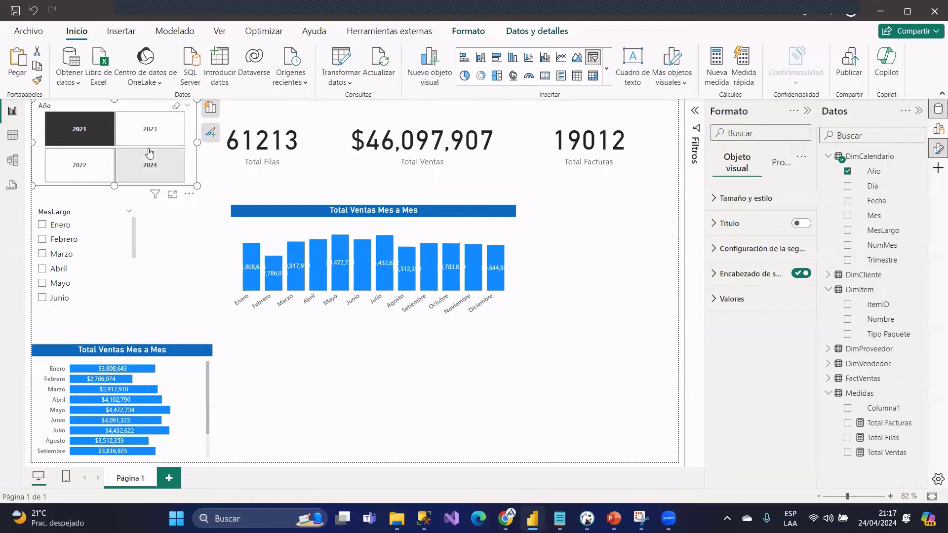
click(152, 171)
- Convert the upper column chart to a table placed below the cards and turn off its totals row
drag(295, 228, 270, 214)
click(577, 75)
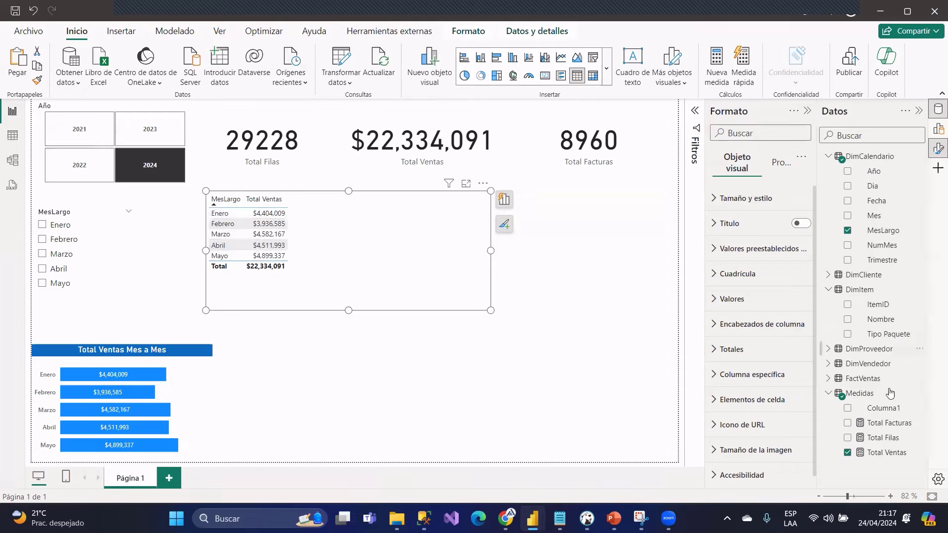
click(731, 349)
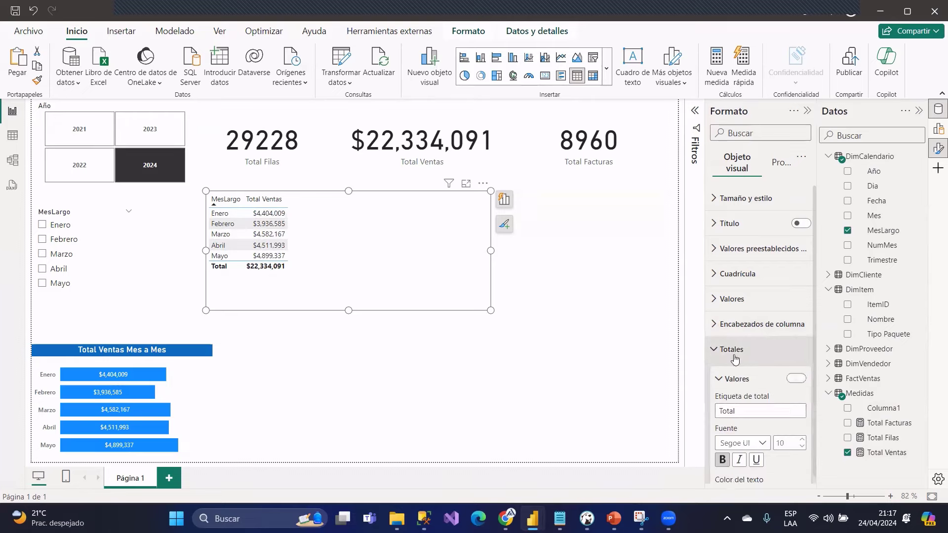
click(795, 378)
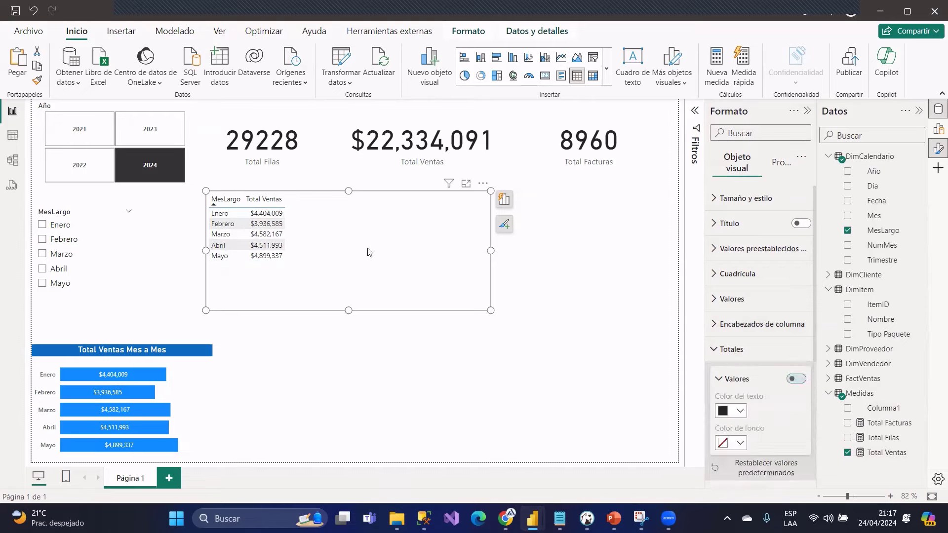
click(828, 392)
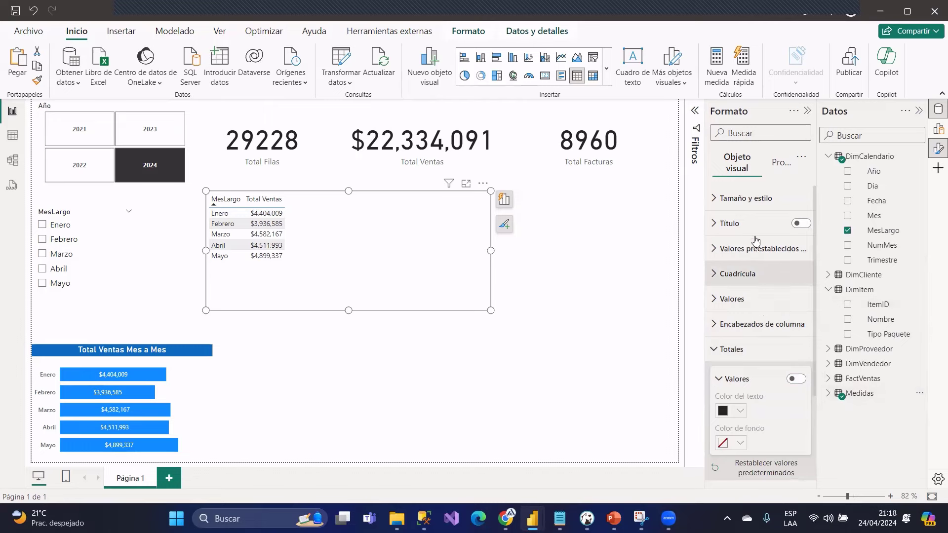
- Set the font size of the table's values and column headers to 15
click(732, 299)
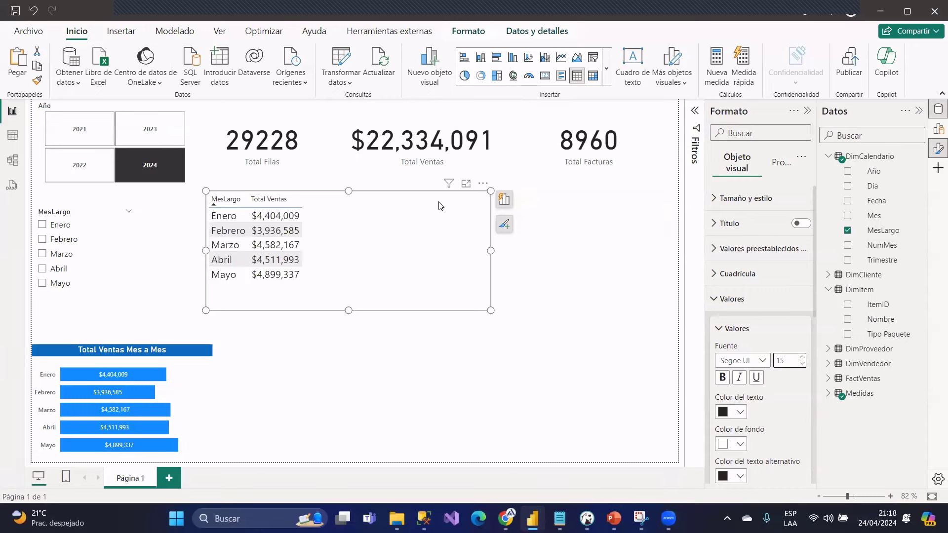
click(731, 299)
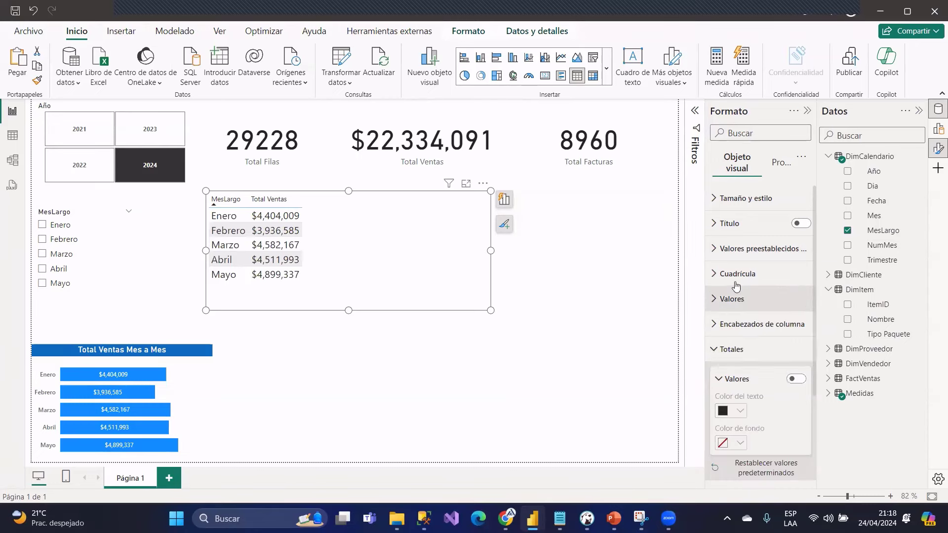
click(720, 325)
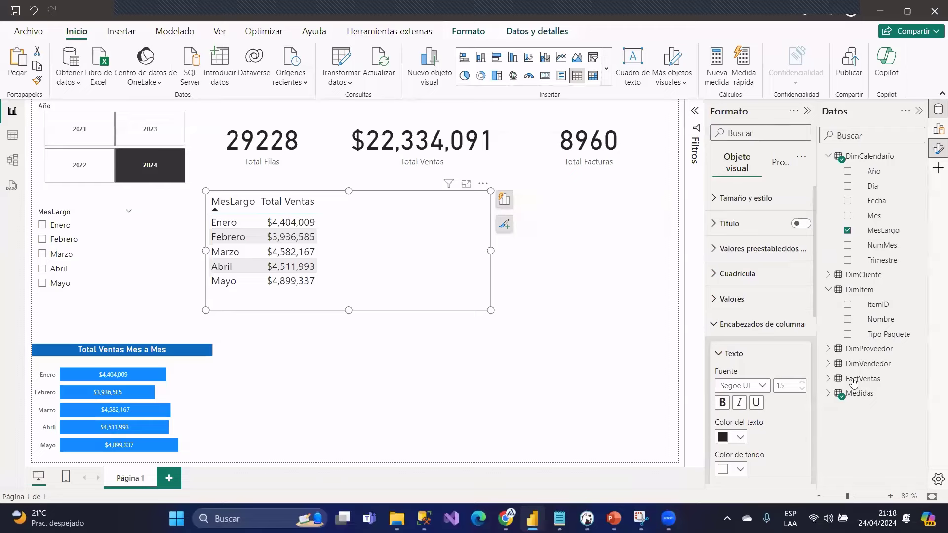
- Add the Total Facturas measure from the Medidas table as a column in the monthly sales table
click(827, 394)
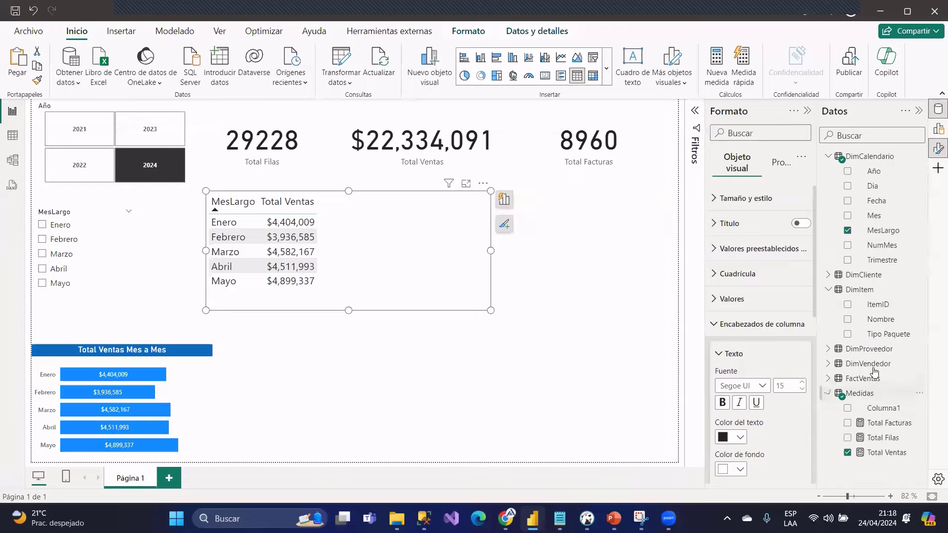
click(887, 459)
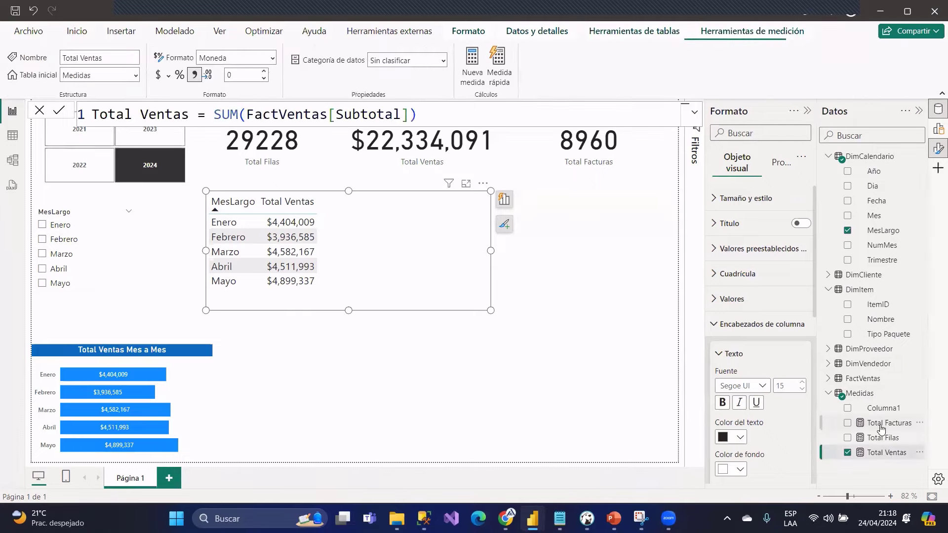
drag(888, 423, 387, 307)
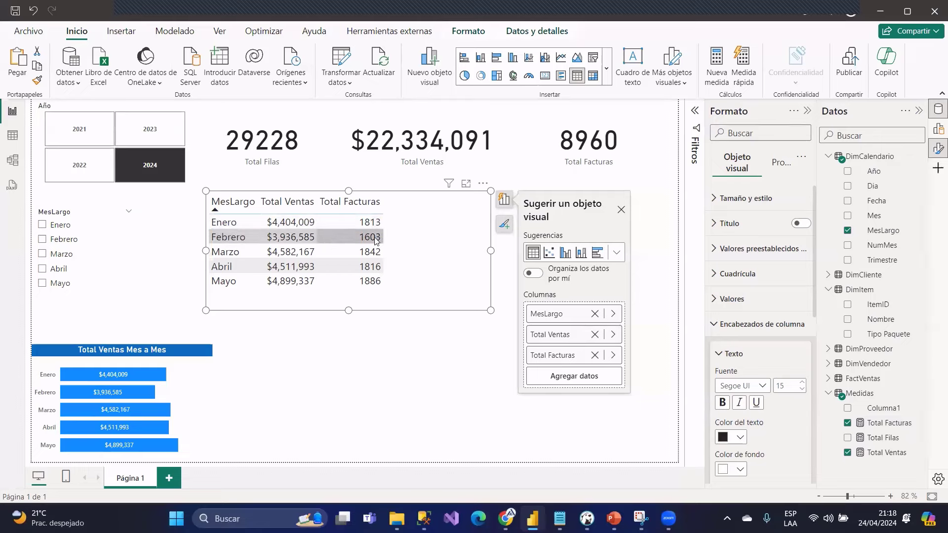
- Test the report with the MesLargo slicer by filtering to Enero and Febrero, and clear the month filter
click(608, 160)
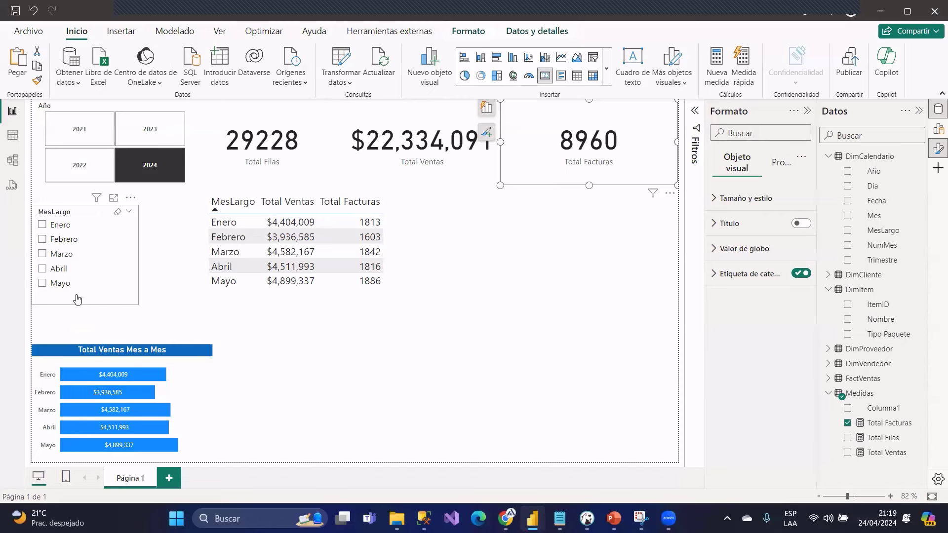
click(42, 225)
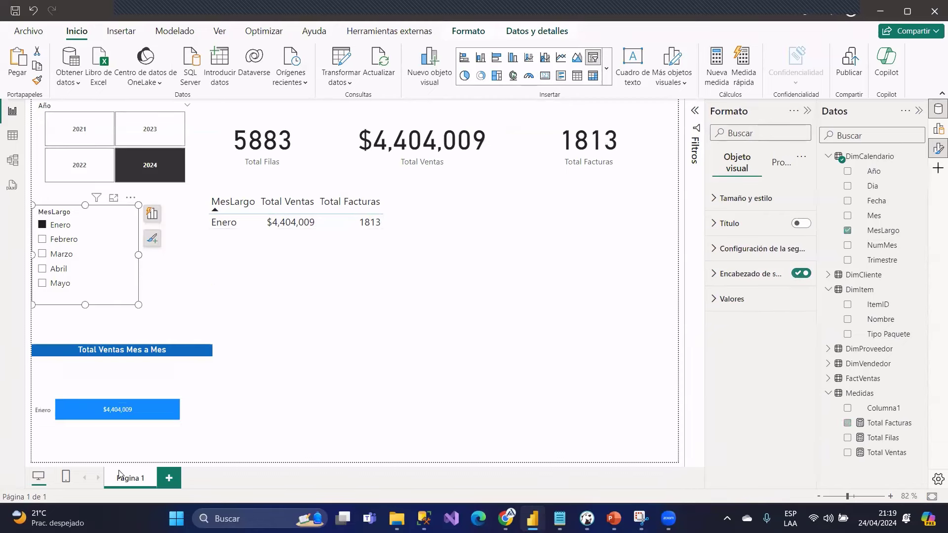
click(42, 239)
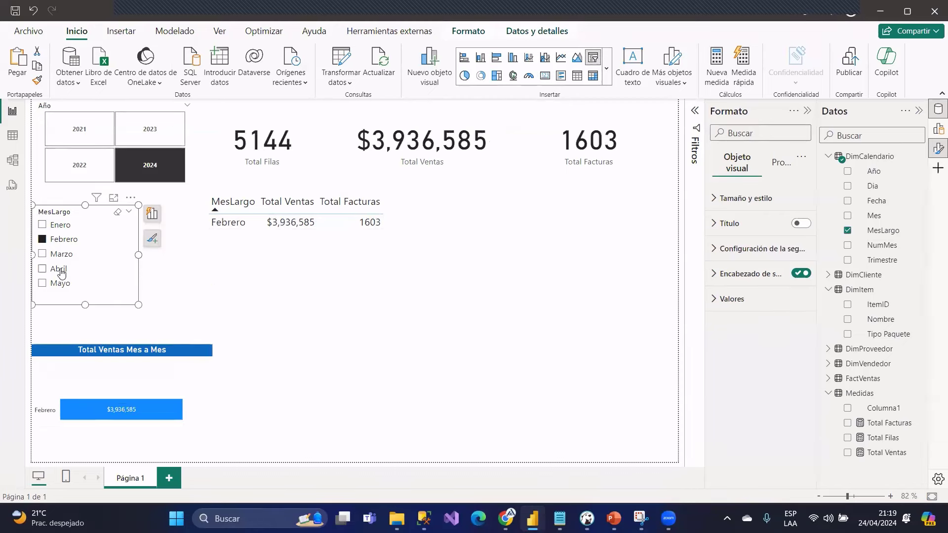
click(42, 239)
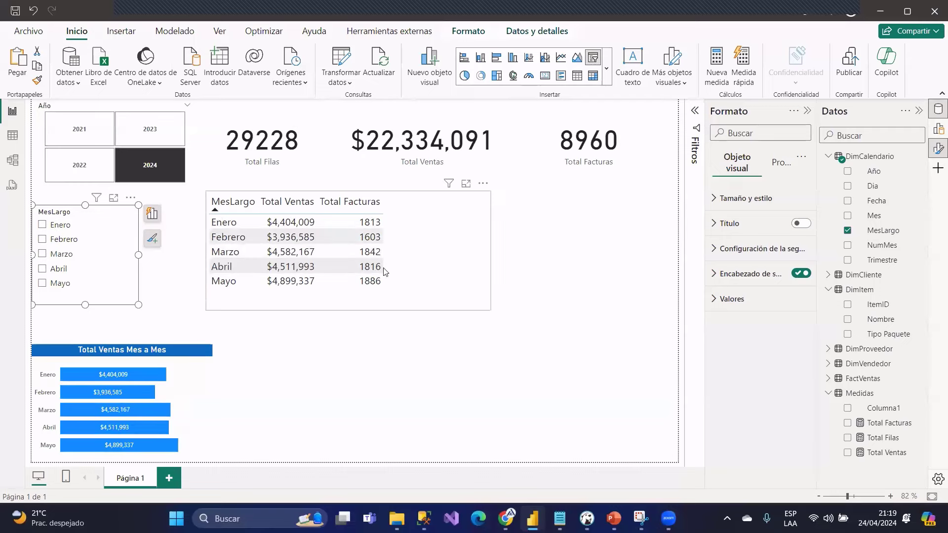
- Narrow the Total Ventas Mes a Mes chart slightly and widen the monthly table under the cards well beyond its last column
click(467, 260)
drag(490, 248, 396, 240)
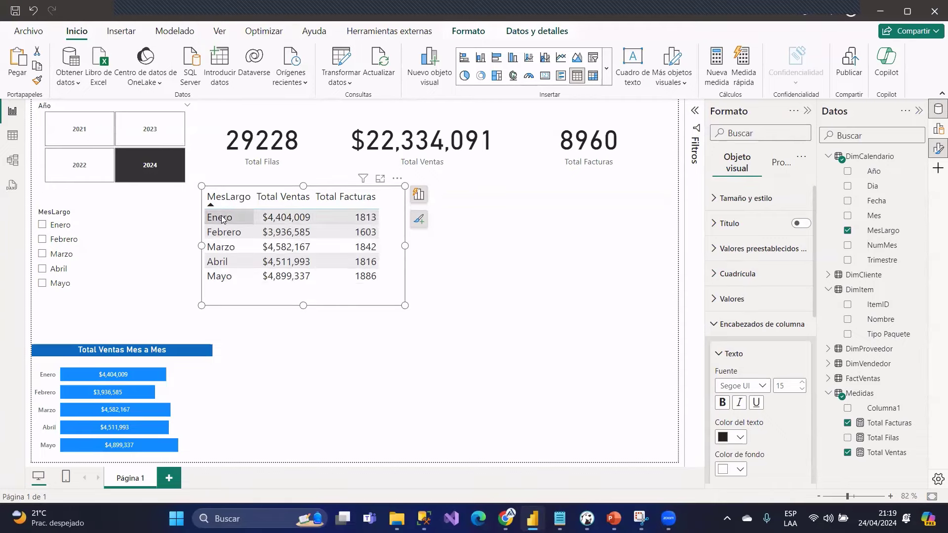
click(94, 359)
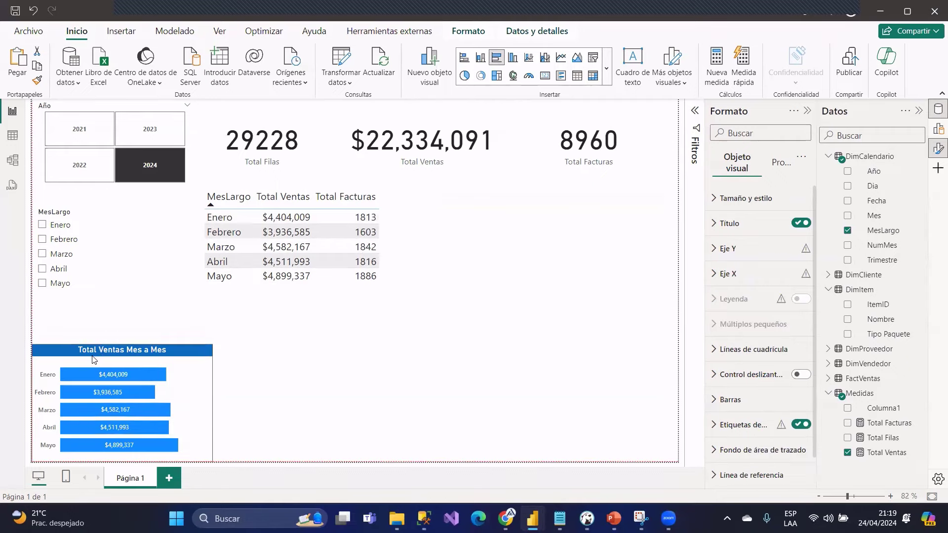
drag(212, 402, 205, 403)
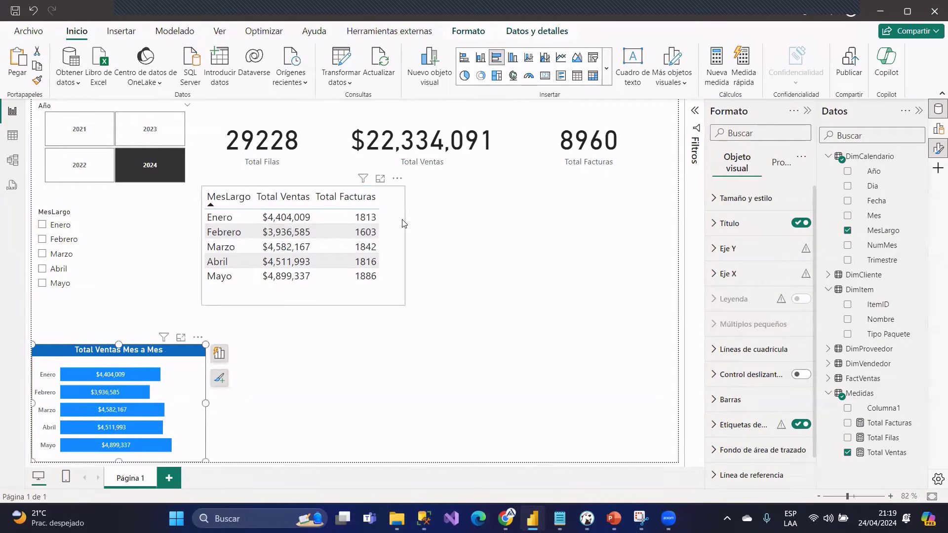
click(390, 246)
drag(405, 246, 531, 245)
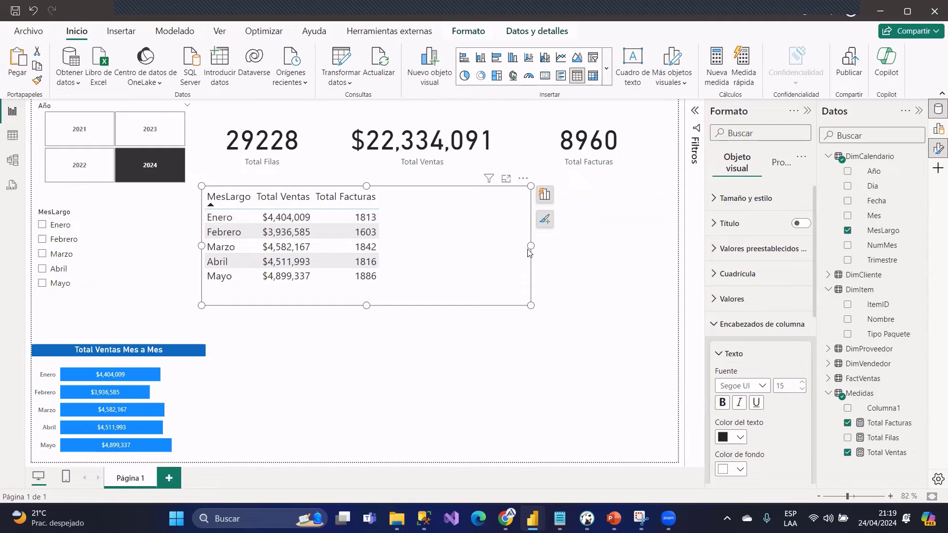
- Switch to Excel with a new blank workbook, in a smaller zoomed-in window that leaves part of the report visible
key(super)
text(excel)
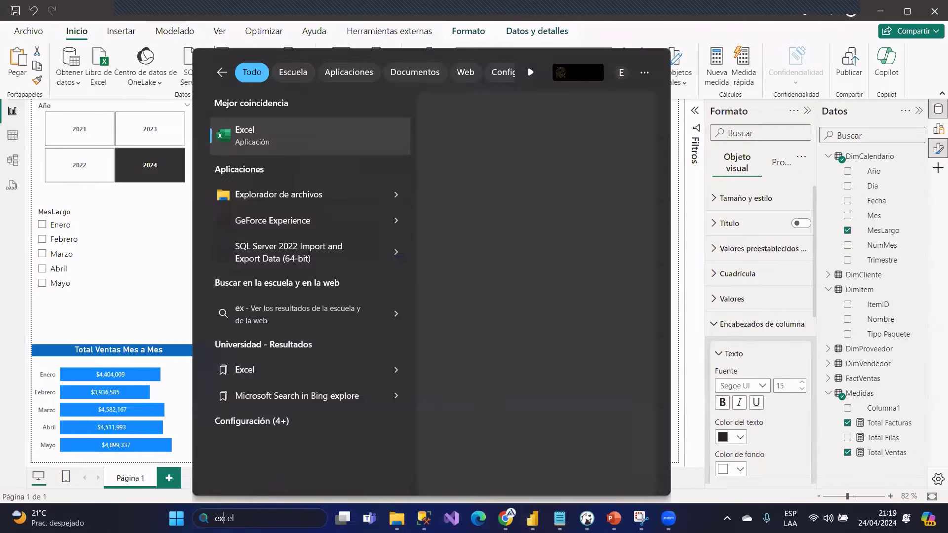
click(272, 136)
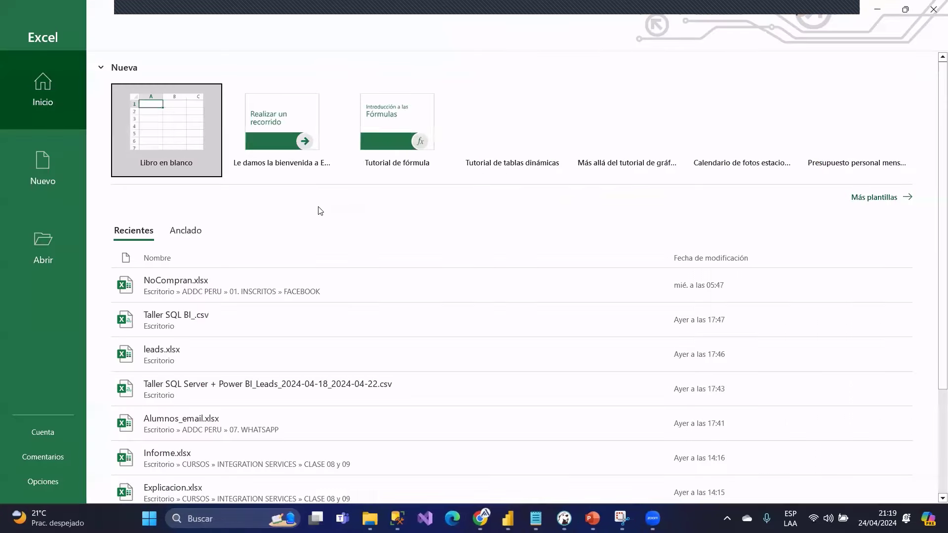
click(165, 129)
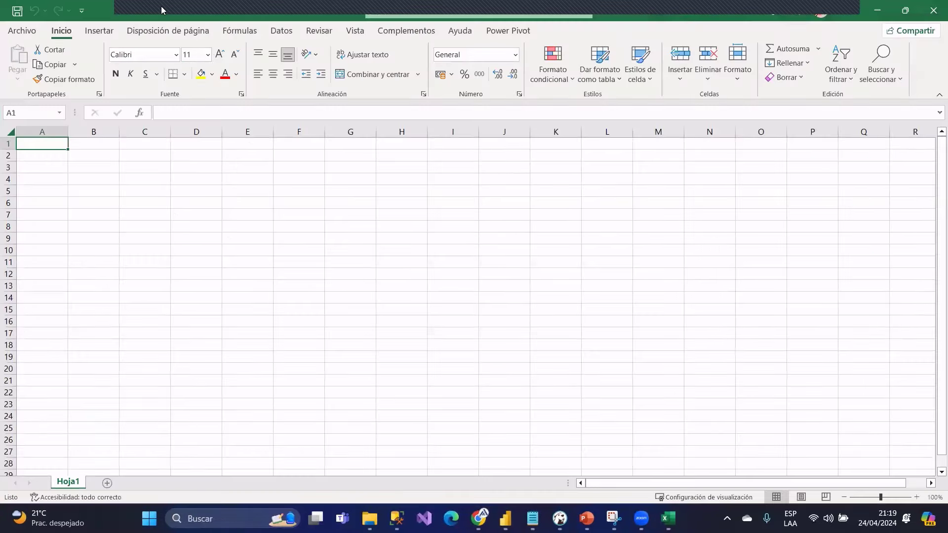
double_click(161, 10)
scroll(433, 226, up, 4)
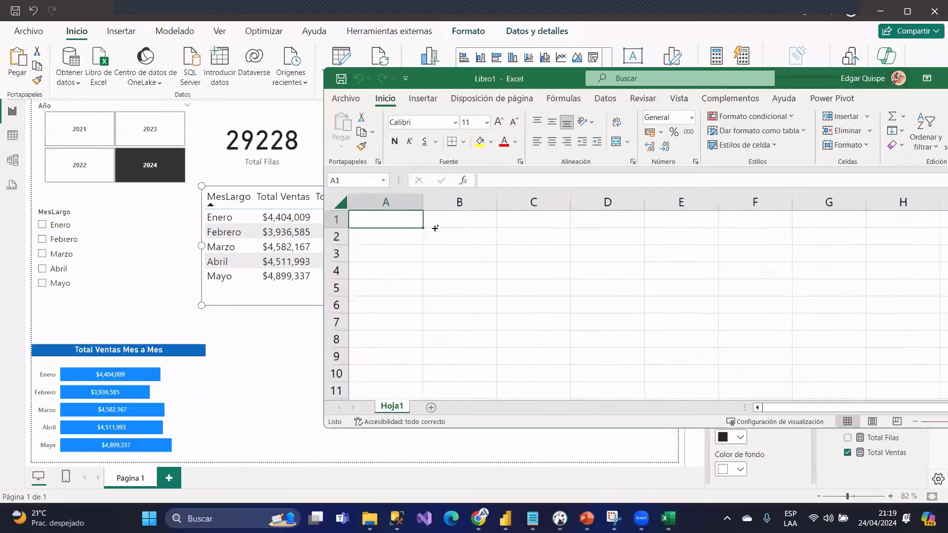
- Enter the headers Factura, Item and Monto in cells A1 to C1
text(FA)
key(BackSpace)
text(a)
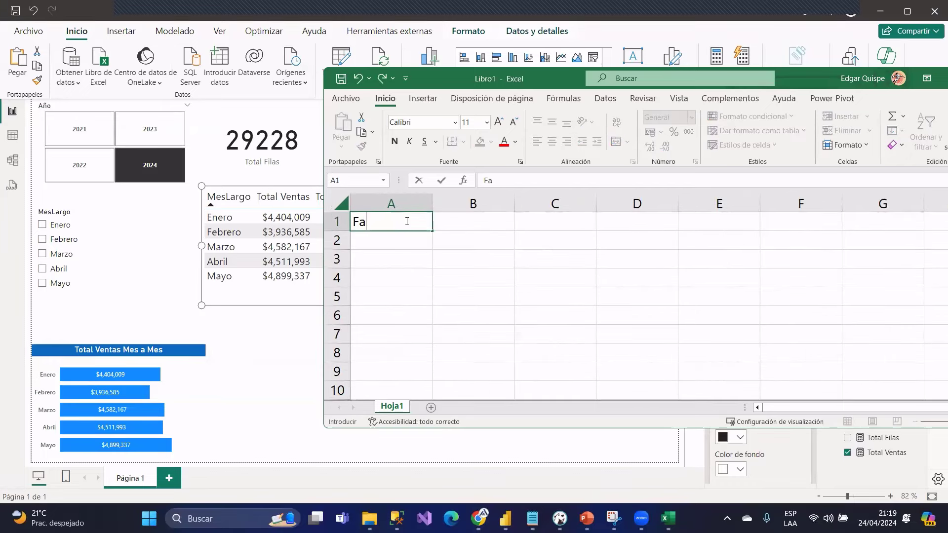
text(ctura)
key(Tab)
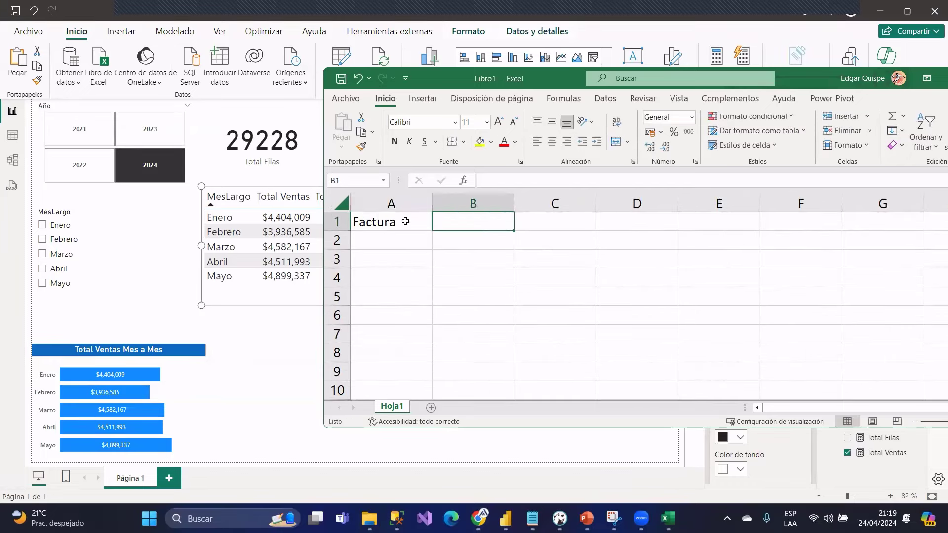
text(Item)
key(Tab)
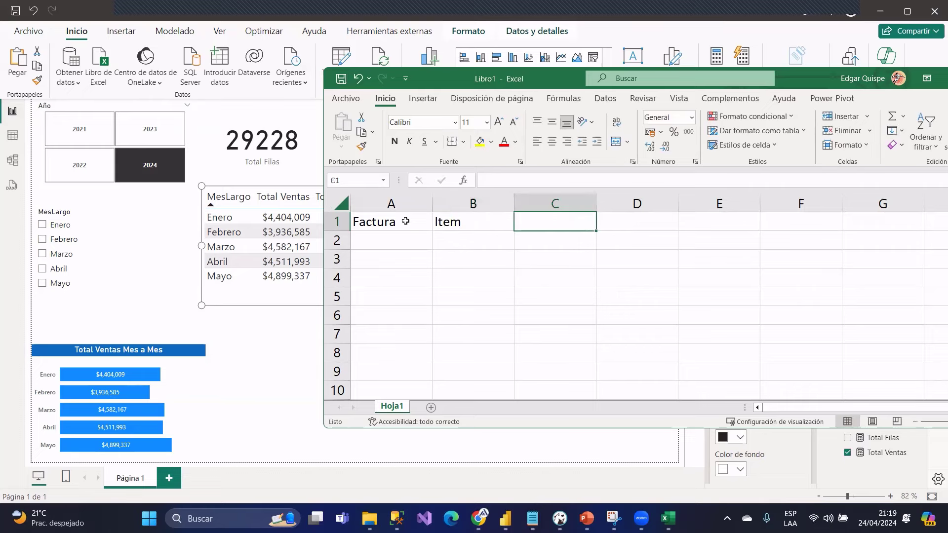
text(Monto)
- Fill the Item column in B2:B7 with 1, 5, 7, 10, 7 and 2
click(475, 242)
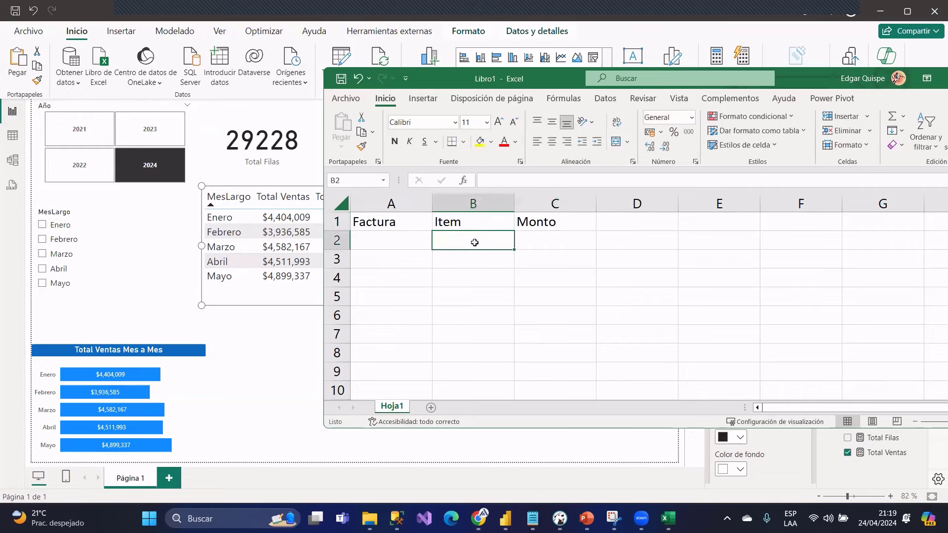
text(1)
key(Return)
text(5)
key(Return)
text(7)
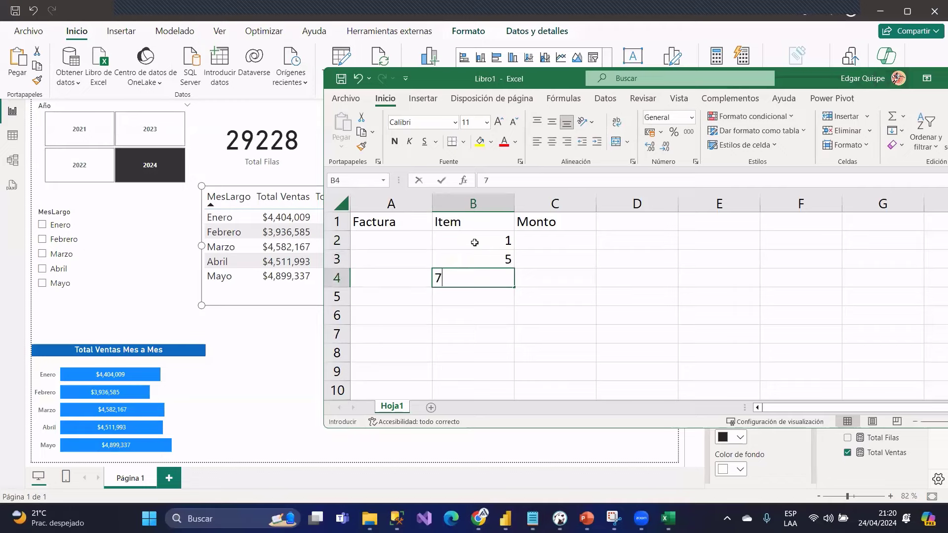
key(Return)
text(10)
key(Return)
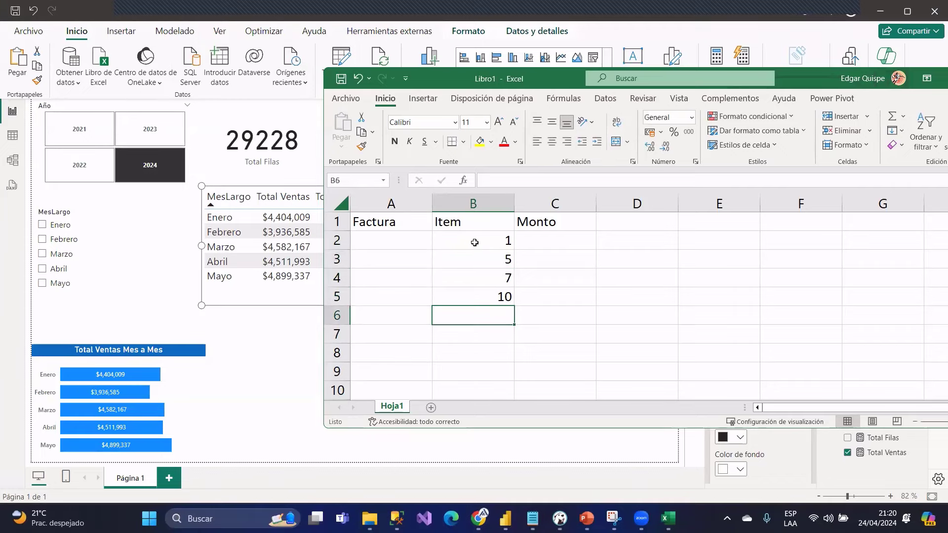
text(7)
key(Return)
text(2)
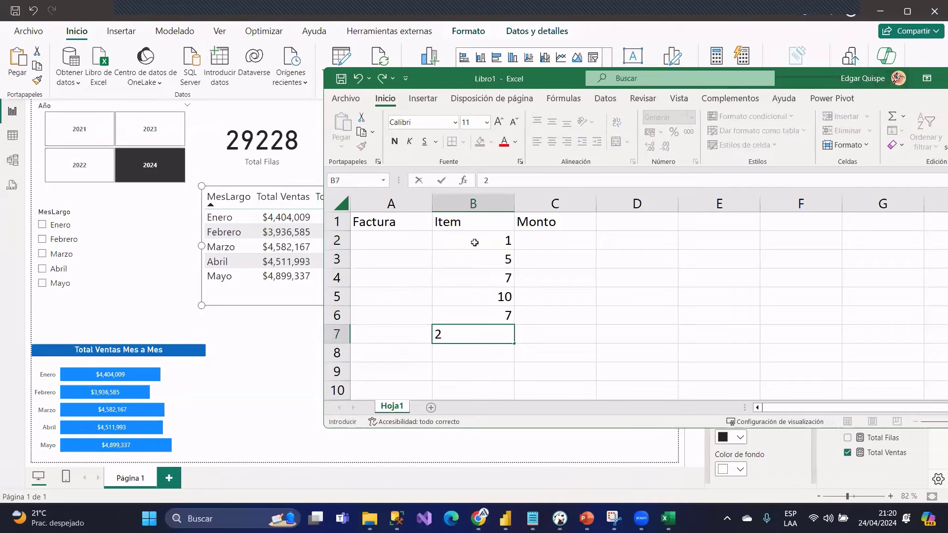
- Fill the Factura column in A2:A7 with A1, A1, A2, A3, A4 and A4
click(394, 245)
text(A1)
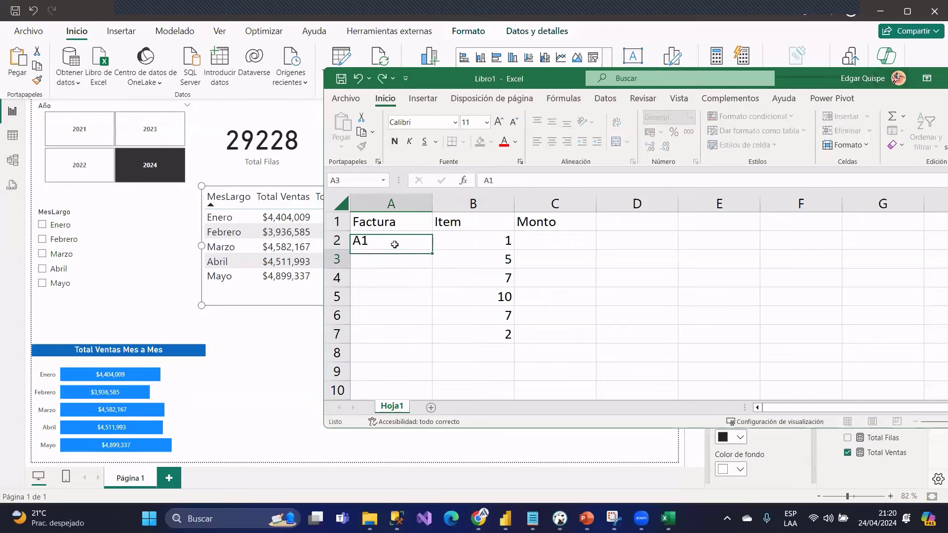
key(Return)
text(A1)
key(Return)
text(A)
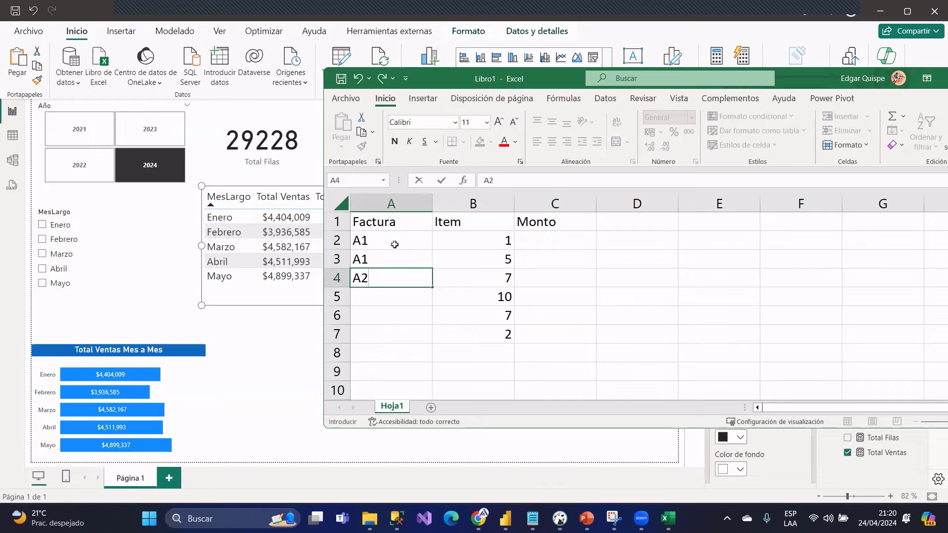
text(2)
key(Return)
text(A3)
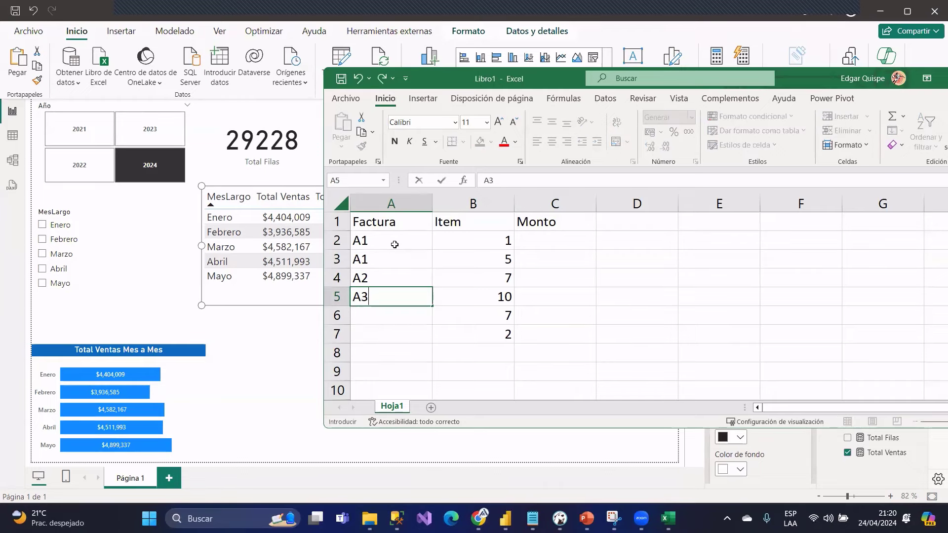
key(Return)
text(A4)
key(Return)
text(A4)
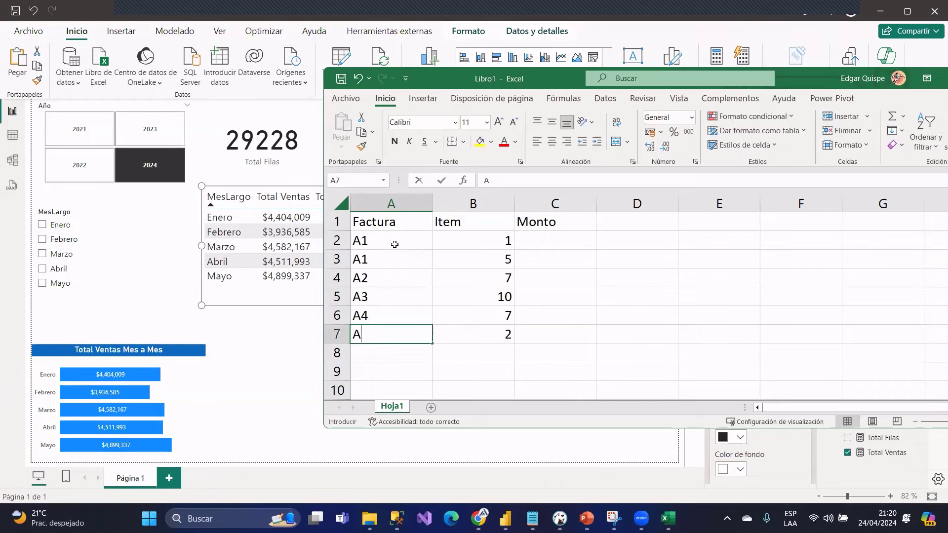
click(463, 311)
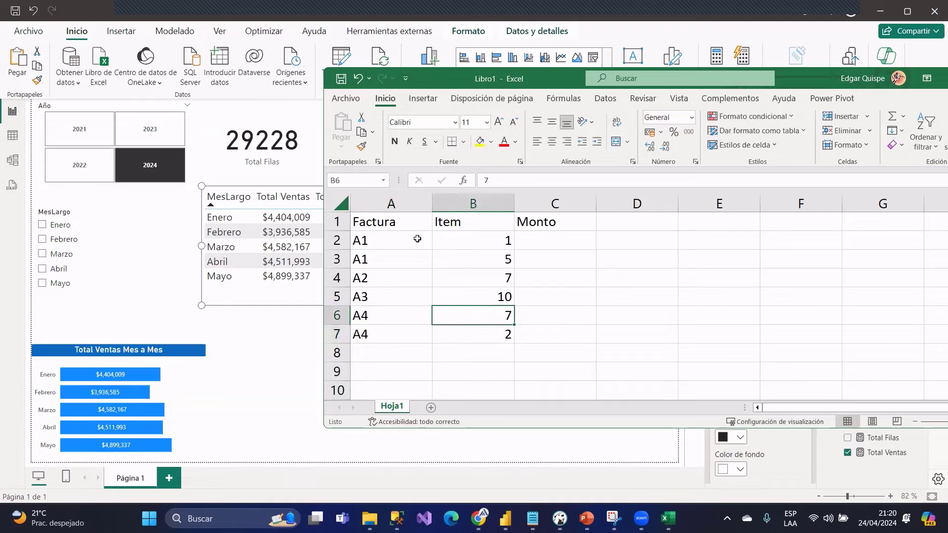
drag(418, 238, 514, 315)
- Fill the Monto column in C2:C7 with 50, 20, 15, 18, 21 and 38
click(556, 240)
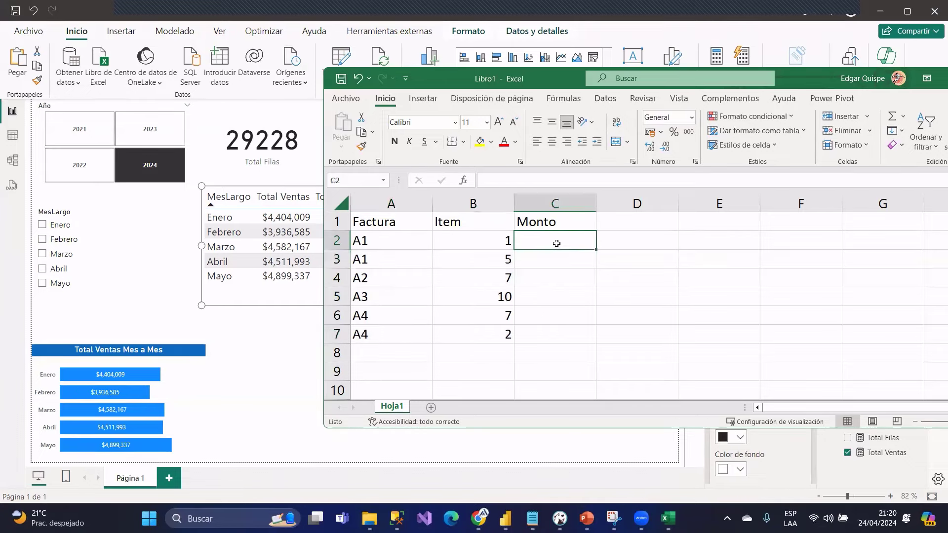
text(50)
key(Return)
text(0)
key(Return)
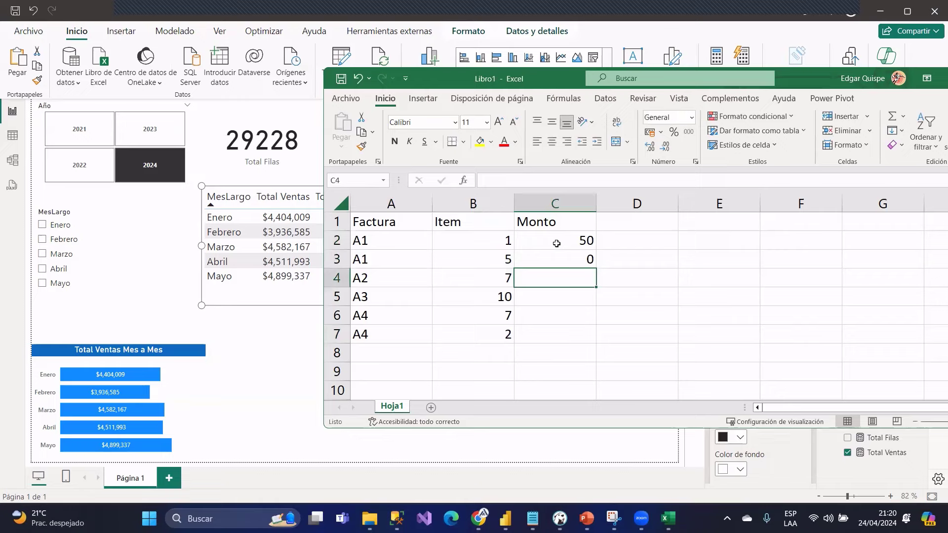
key(Up)
text(20)
key(Return)
text(15)
key(Return)
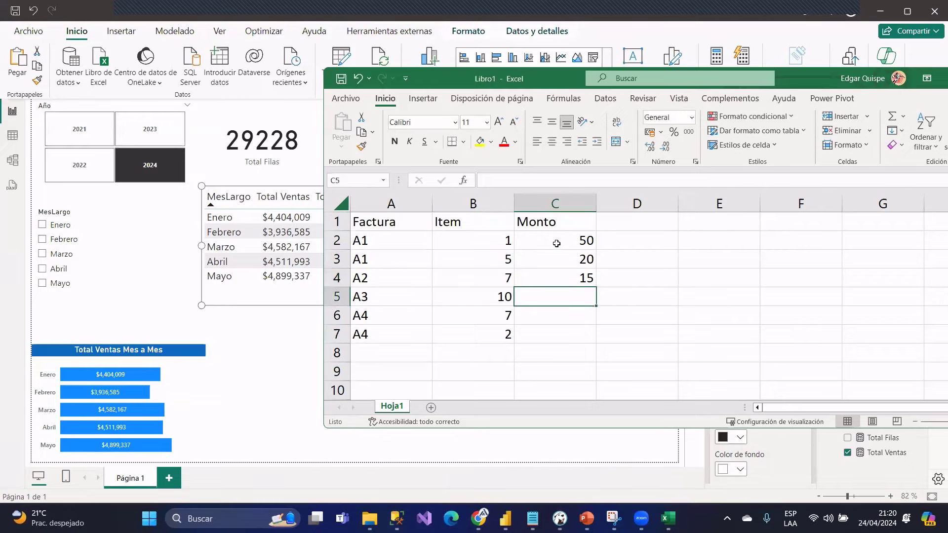
text(18)
key(Return)
text(21)
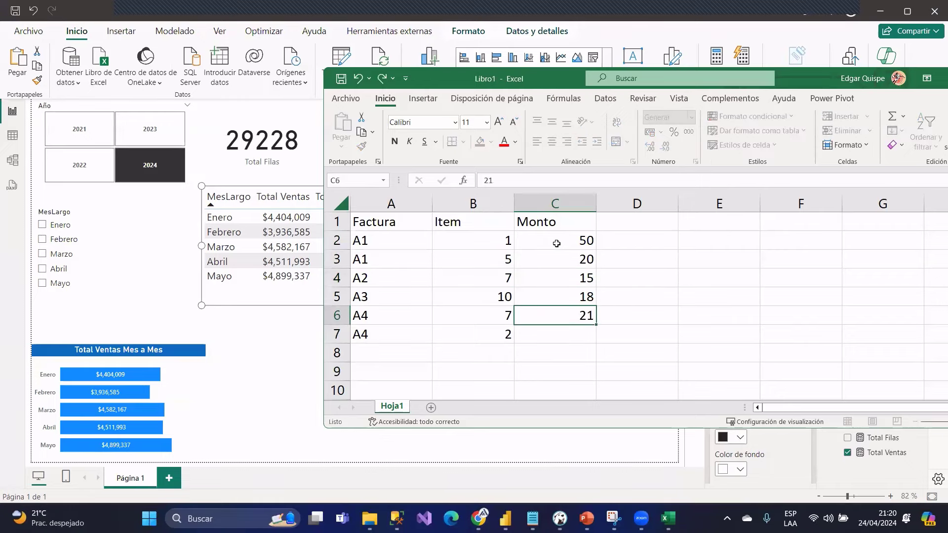
key(Return)
text(38)
key(Return)
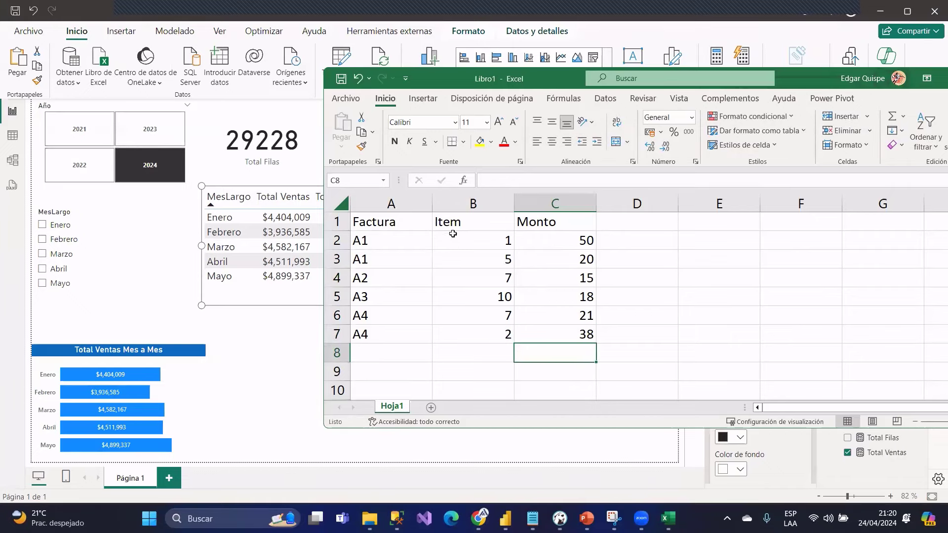
- Highlight the six invoice rows, and select the whole sample table A1:C7 including its headers
drag(345, 242, 546, 334)
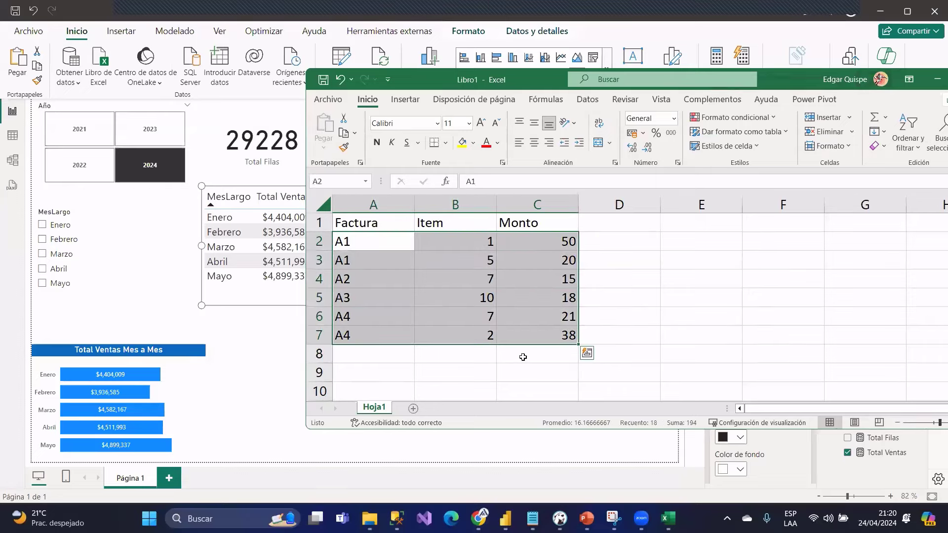
click(392, 359)
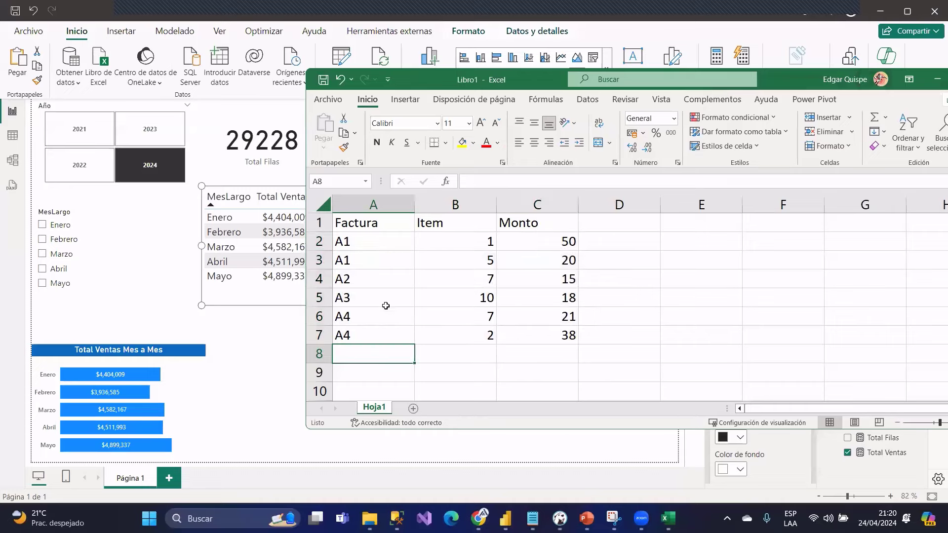
drag(351, 223, 537, 327)
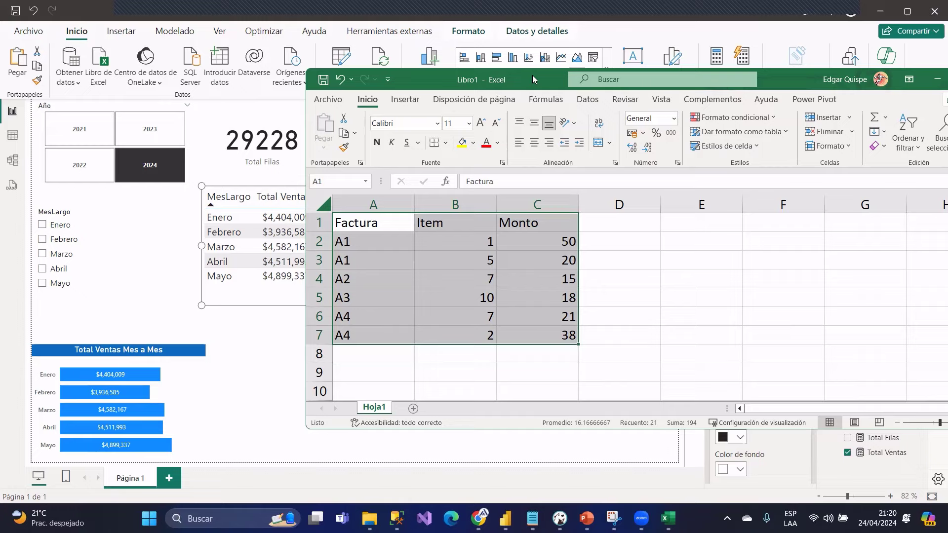
- Move and narrow the Excel window so it fits over the report, and select the Monto values C2:C7
drag(532, 79, 423, 98)
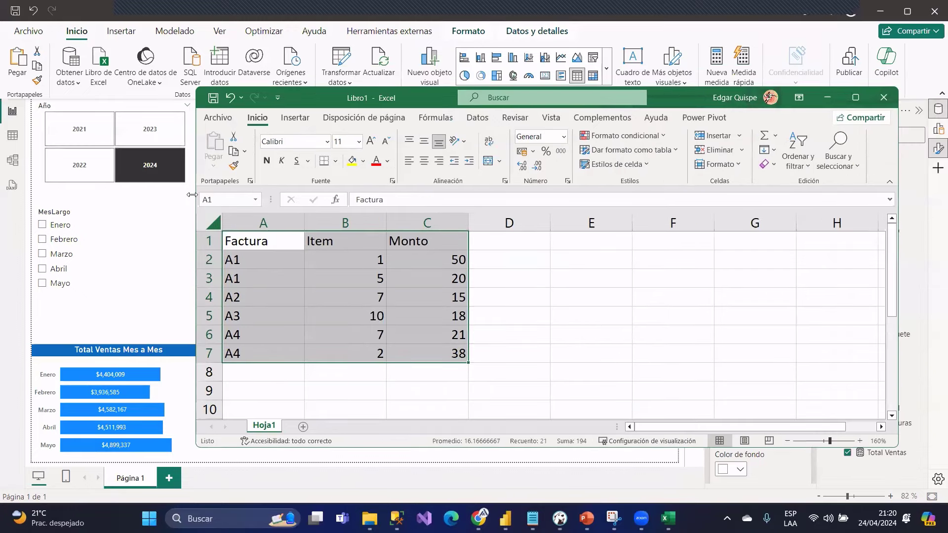
drag(191, 194, 299, 195)
drag(546, 256, 555, 354)
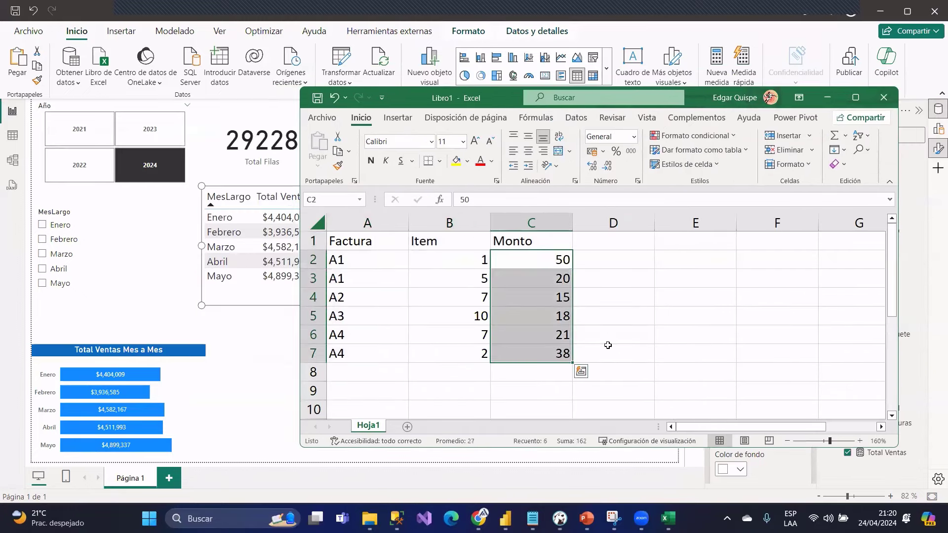
- Calculate the average of the Monto values C2:C7 in cell C8 with the PROMEDIO function
click(520, 371)
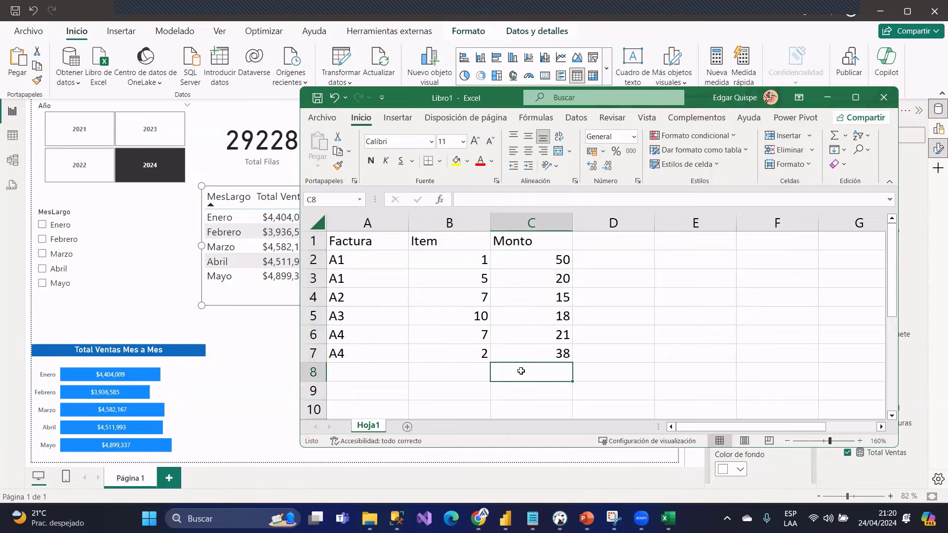
text(=PROME)
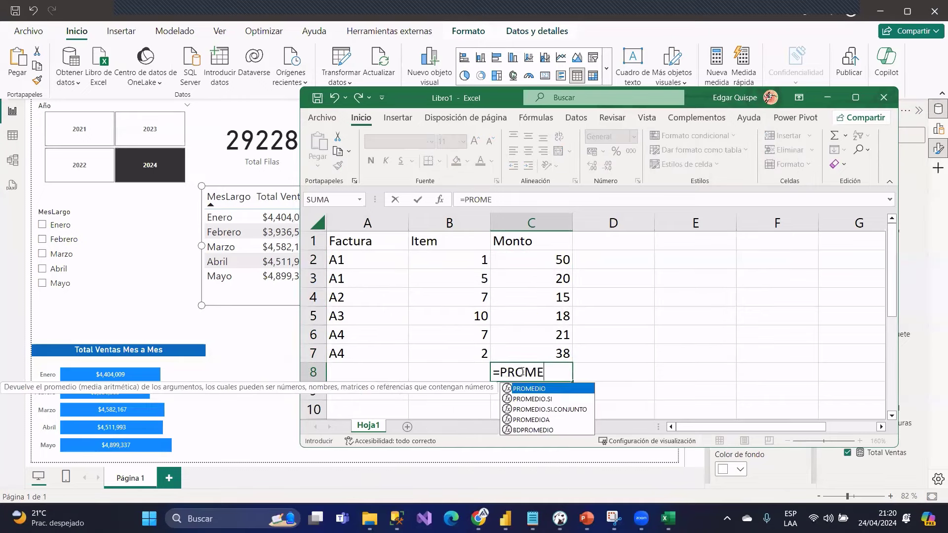
key(Tab)
drag(548, 259, 545, 357)
text())
key(Return)
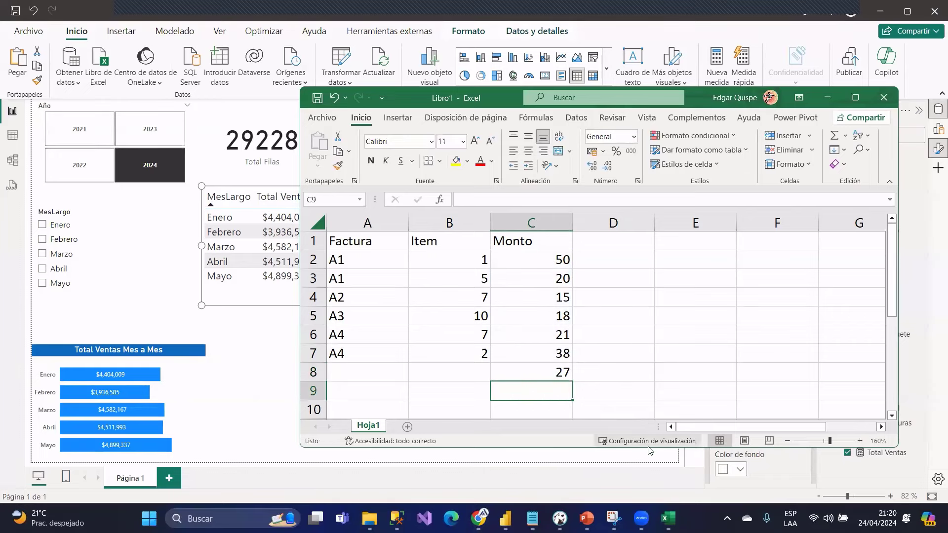
click(563, 373)
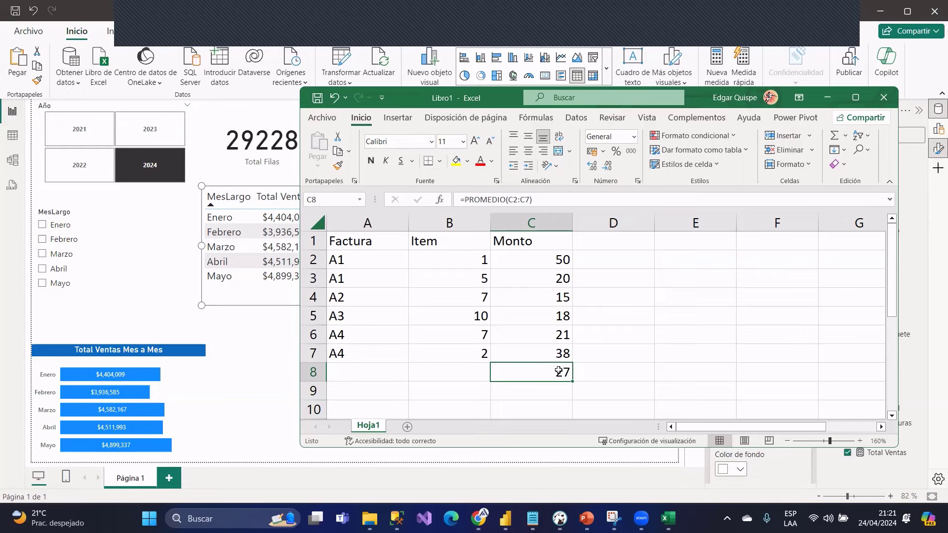
- Start a per-invoice summary with A1 in E2 and its combined amount of 70 in F2
click(692, 256)
text(a)
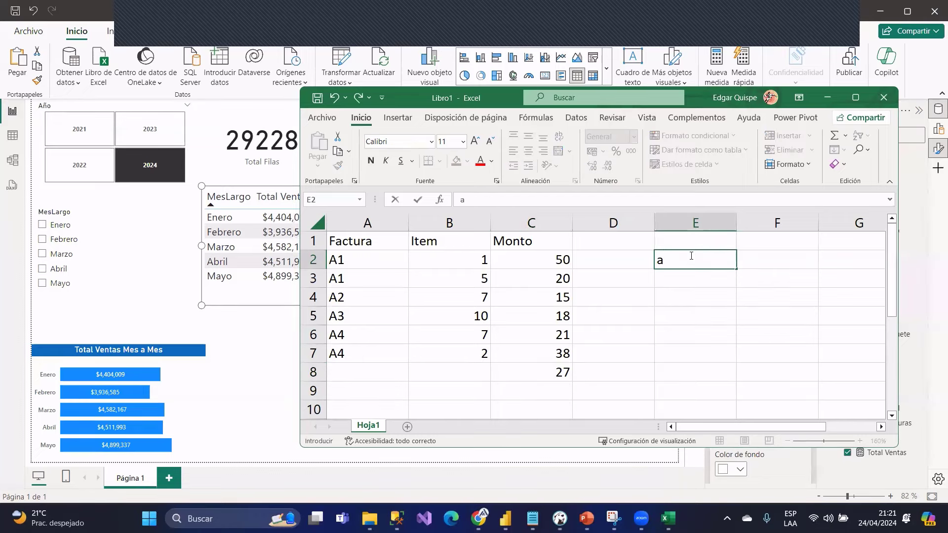
key(BackSpace)
text(A1)
key(Tab)
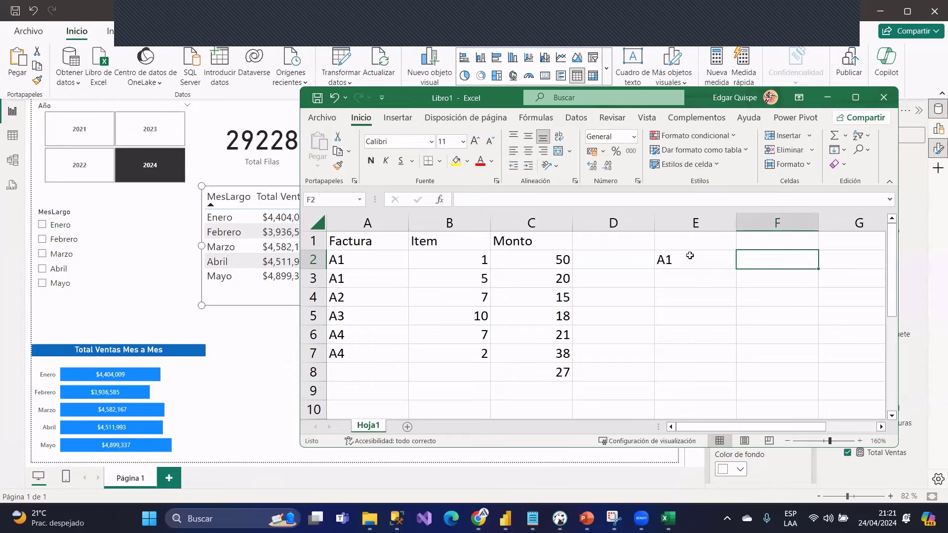
drag(550, 260, 554, 279)
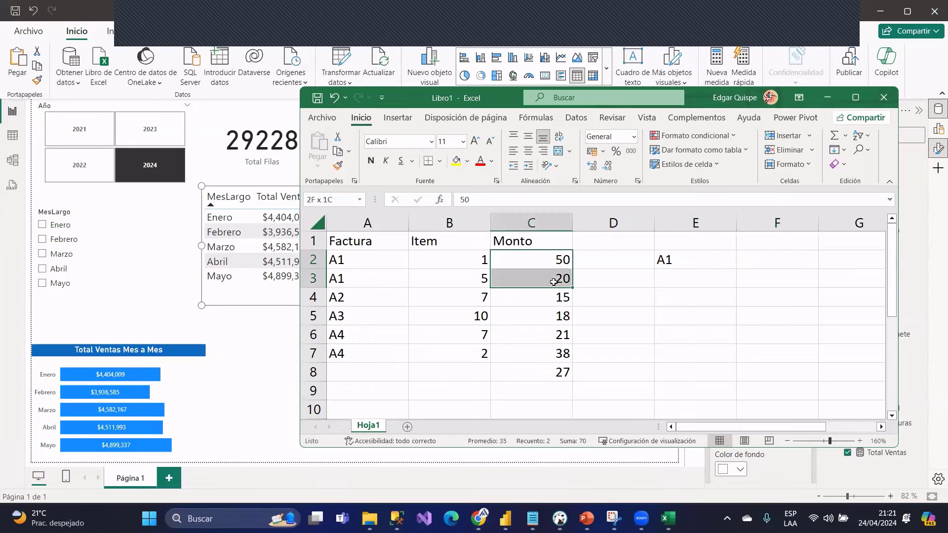
click(760, 257)
text(70)
key(Return)
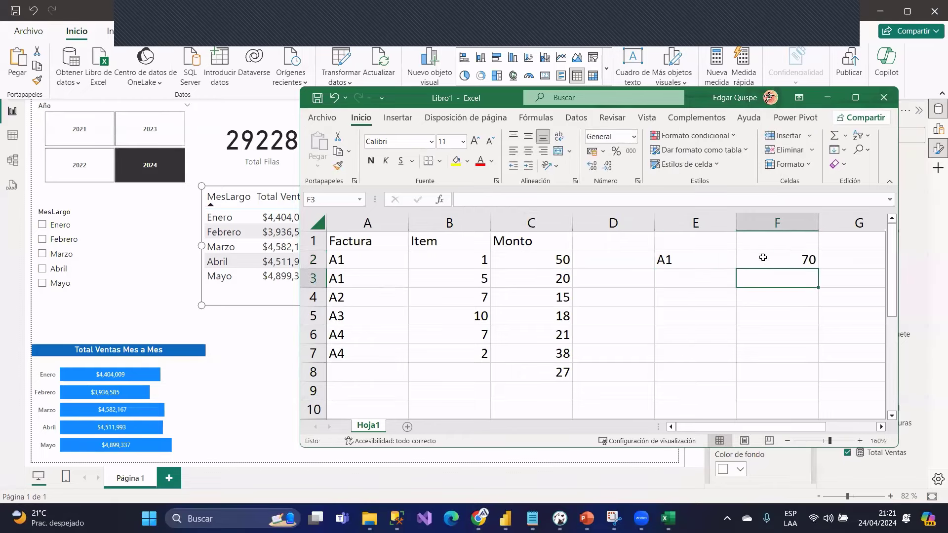
- Add invoice A2 to the summary in E3 with its amount of 15 in F3
key(Left)
text(A2)
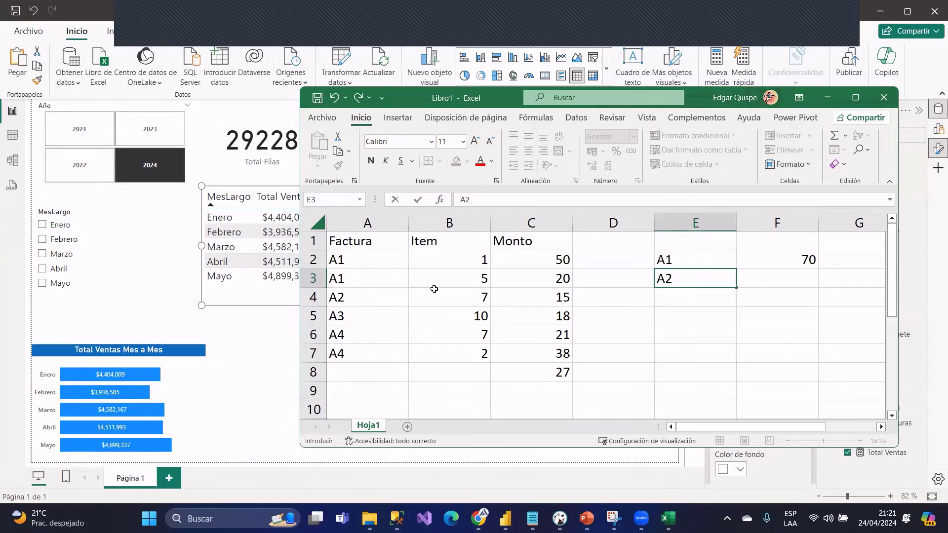
click(359, 294)
click(540, 292)
click(752, 276)
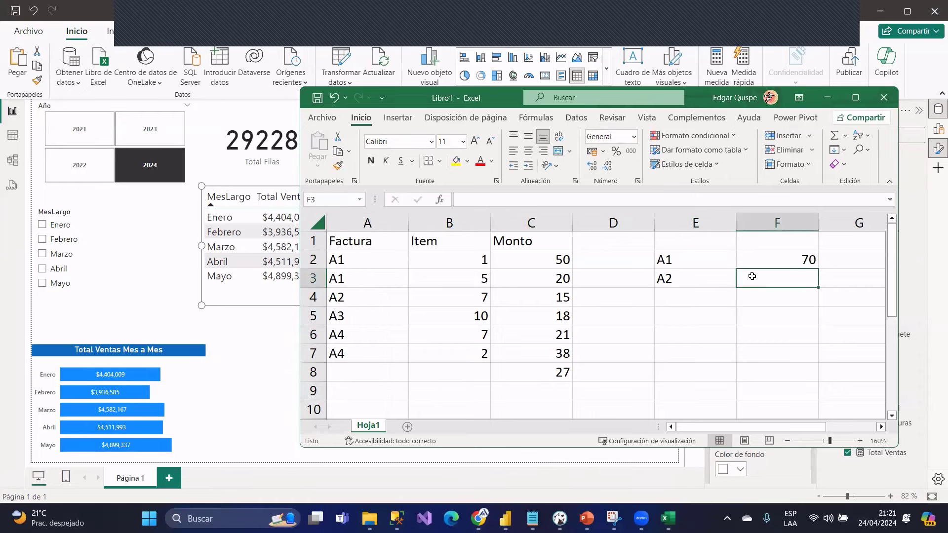
text(15)
- Add invoice A3 to the summary in E4 with its amount of 18 in F4
click(673, 300)
text(A3)
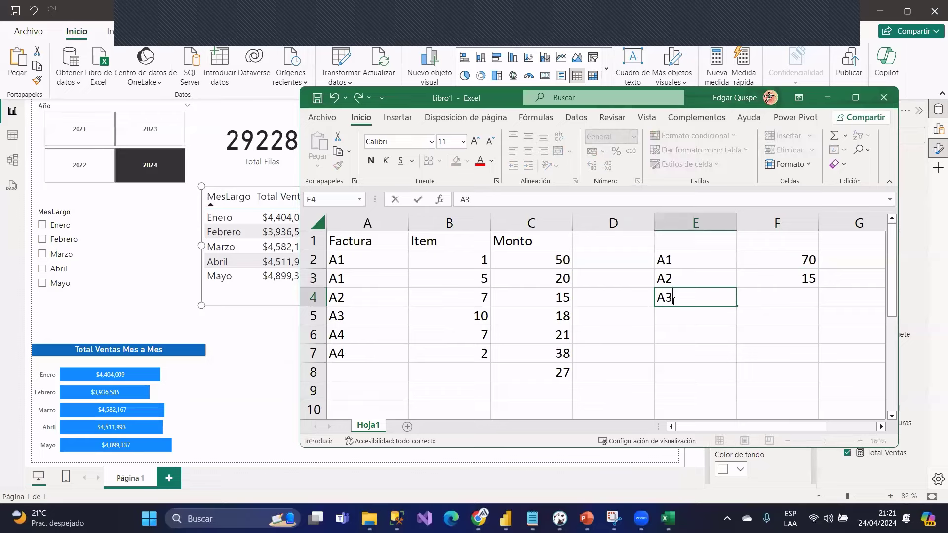
drag(349, 312, 552, 317)
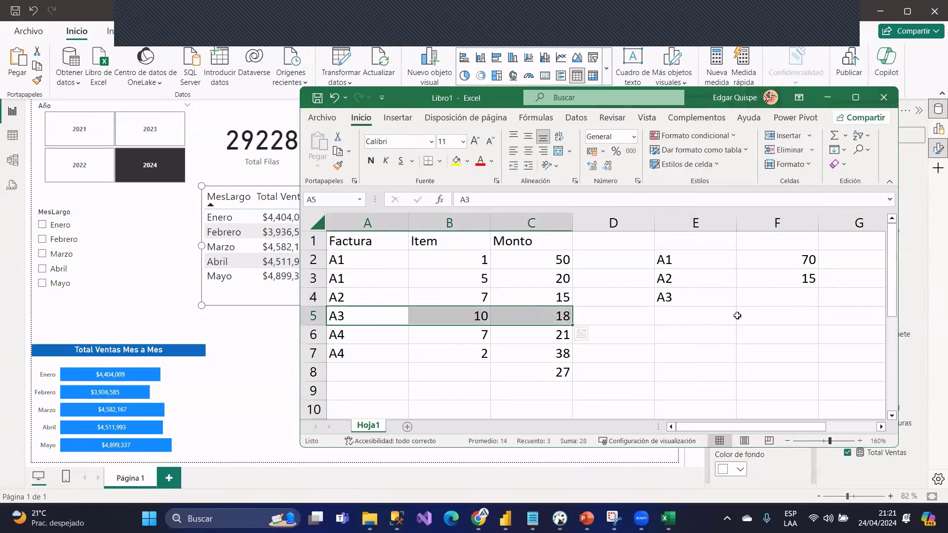
click(790, 298)
text(18)
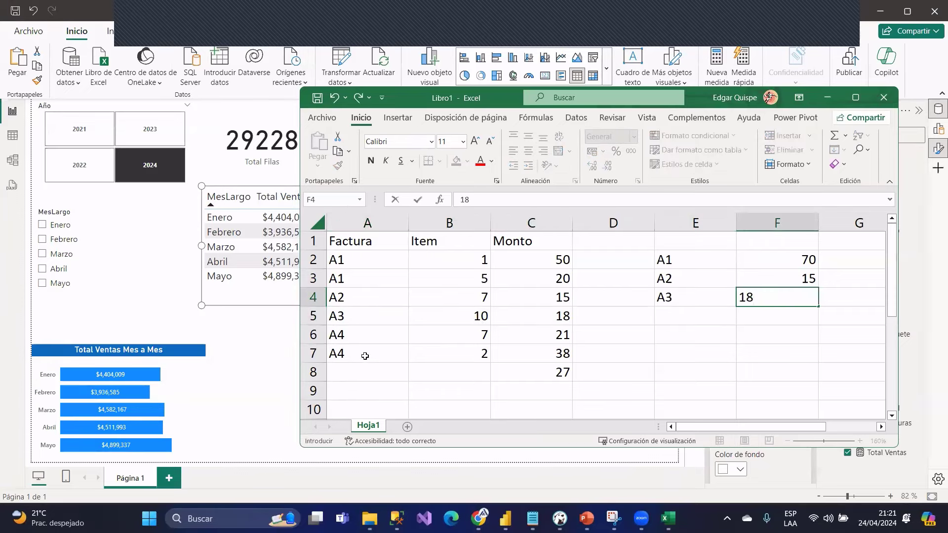
- Add invoice A4 to the summary in E5 with its combined amount of 59 in F5
drag(357, 336, 359, 354)
drag(570, 337, 562, 354)
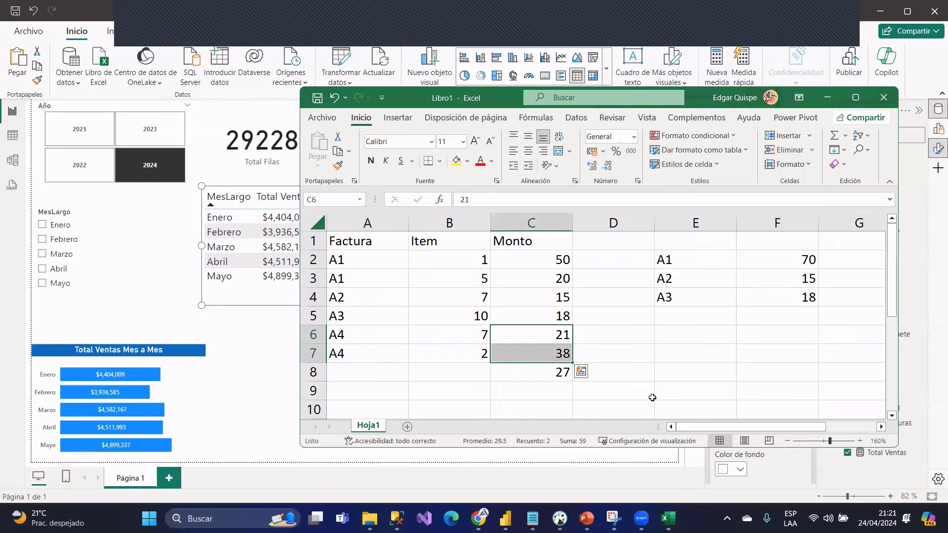
click(795, 317)
text(59)
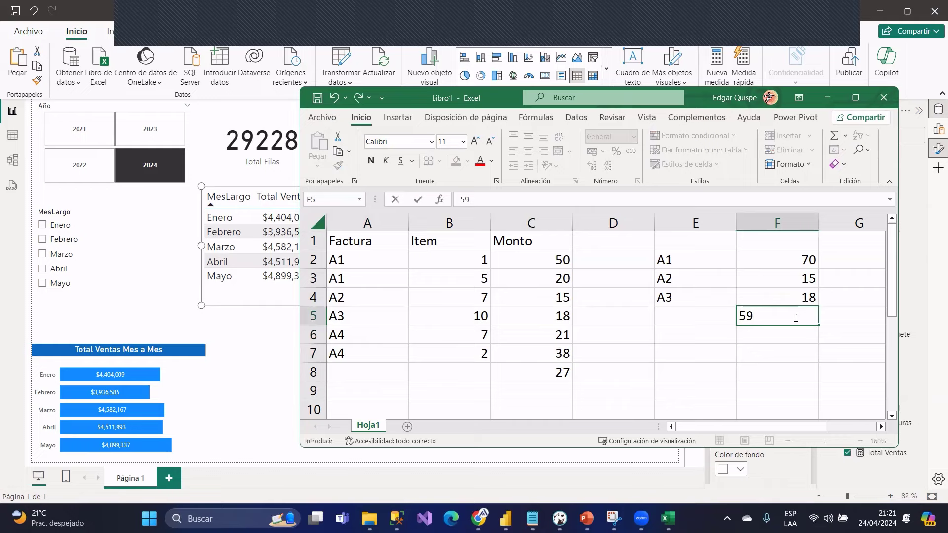
click(705, 320)
text(A4)
key(Return)
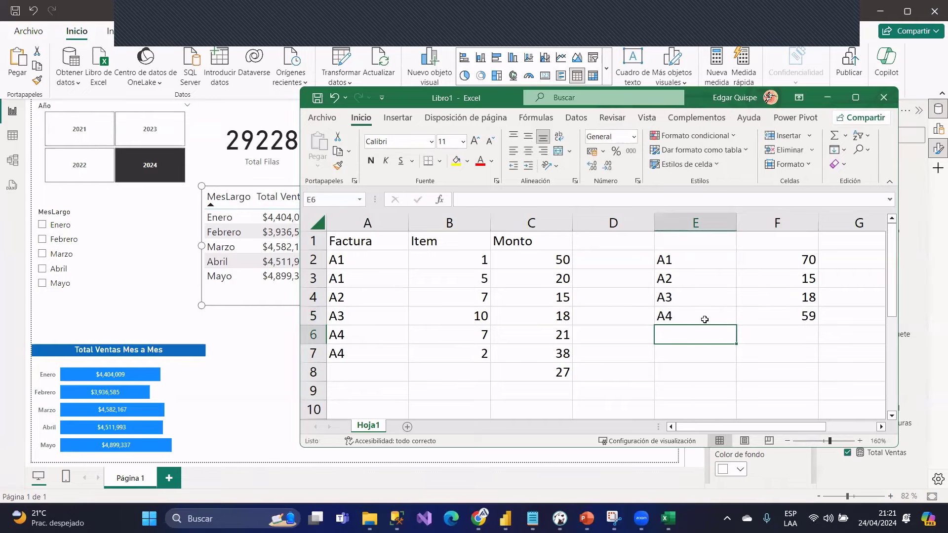
- Calculate the average of the invoice totals F2:F5 in cell F6 with the PROMEDIO function
drag(682, 257, 795, 314)
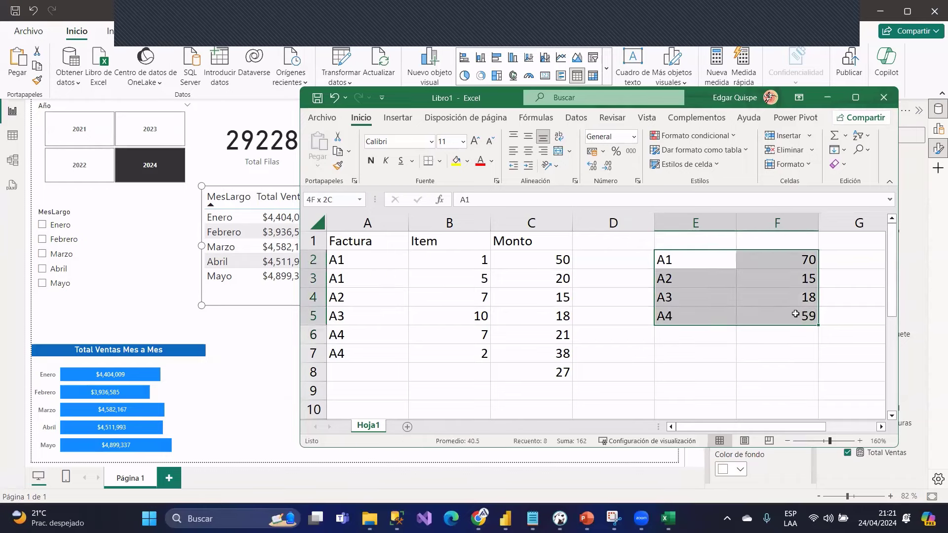
click(776, 338)
text(=PROMEDIO()
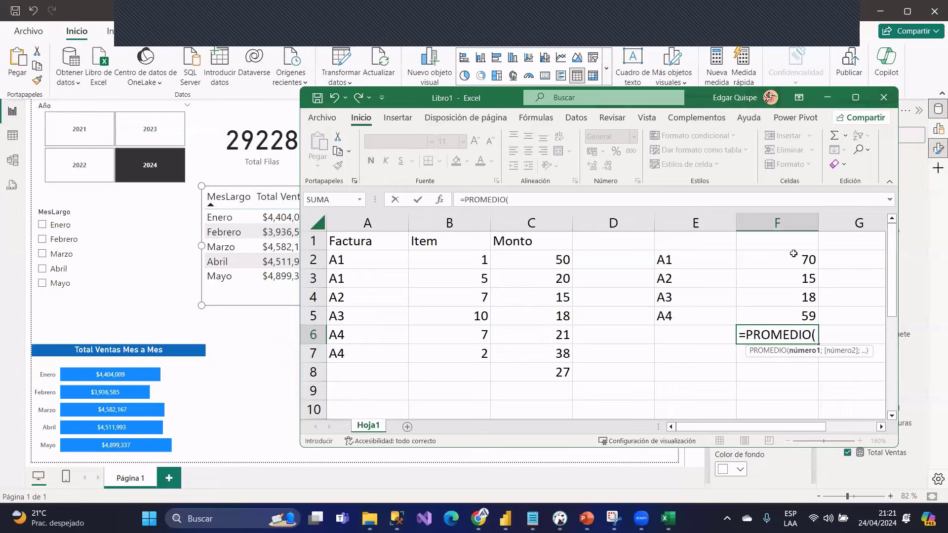
drag(795, 254, 786, 319)
key(Return)
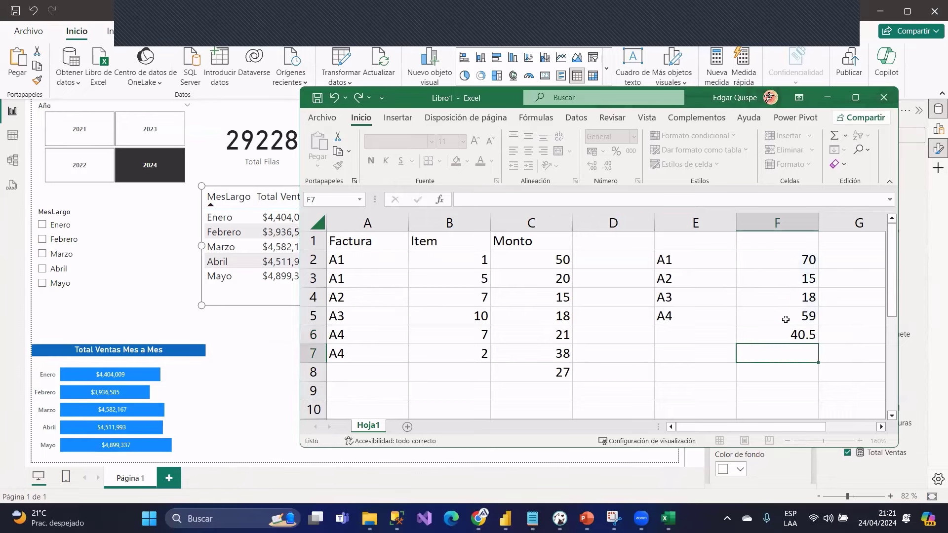
click(795, 329)
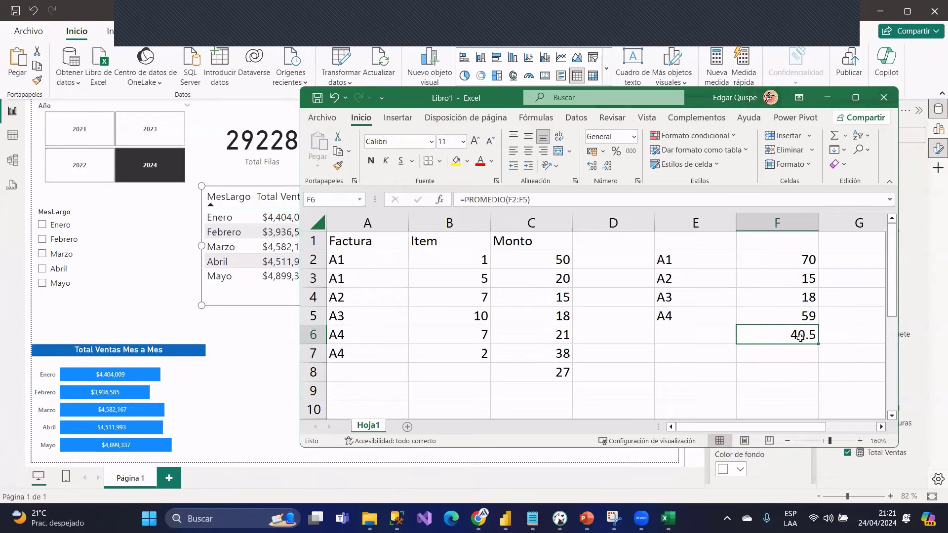
- Compare the per-row average in C8 with the per-invoice average in F6, including the cell ranges behind each
click(543, 376)
click(765, 332)
click(517, 377)
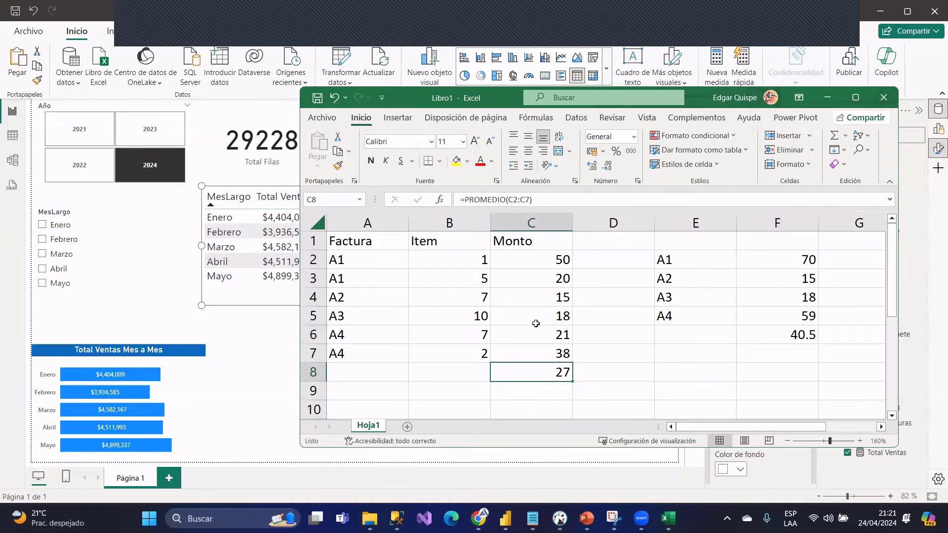
click(528, 259)
drag(528, 259, 538, 353)
click(812, 339)
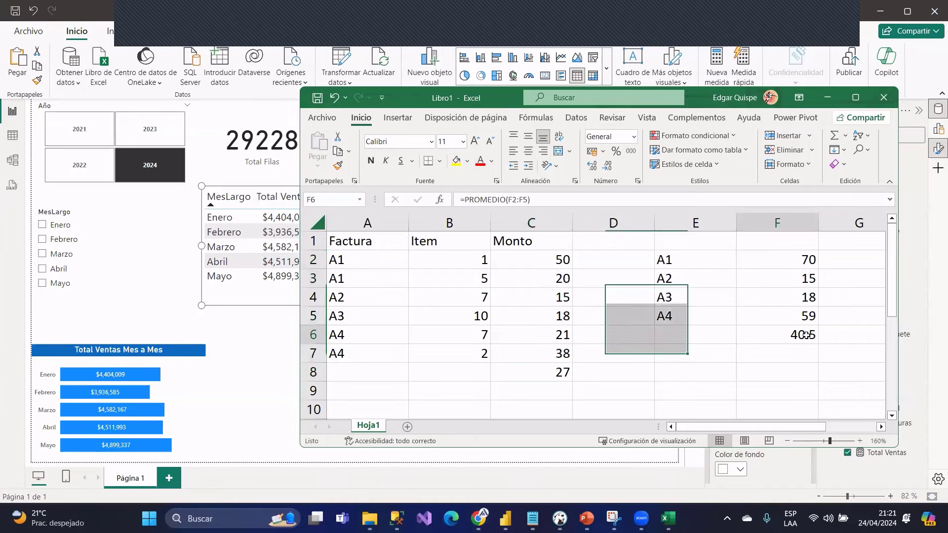
drag(685, 263, 790, 315)
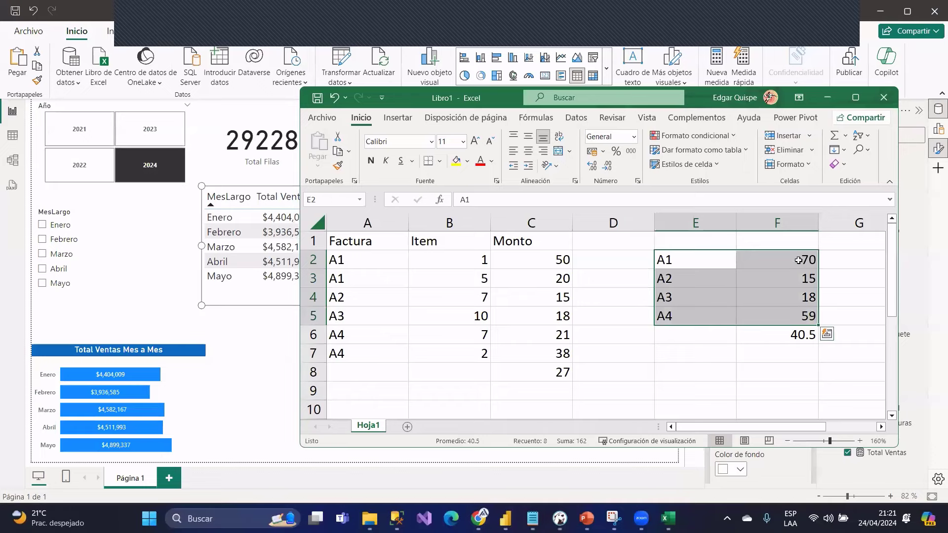
drag(793, 257, 797, 315)
click(791, 335)
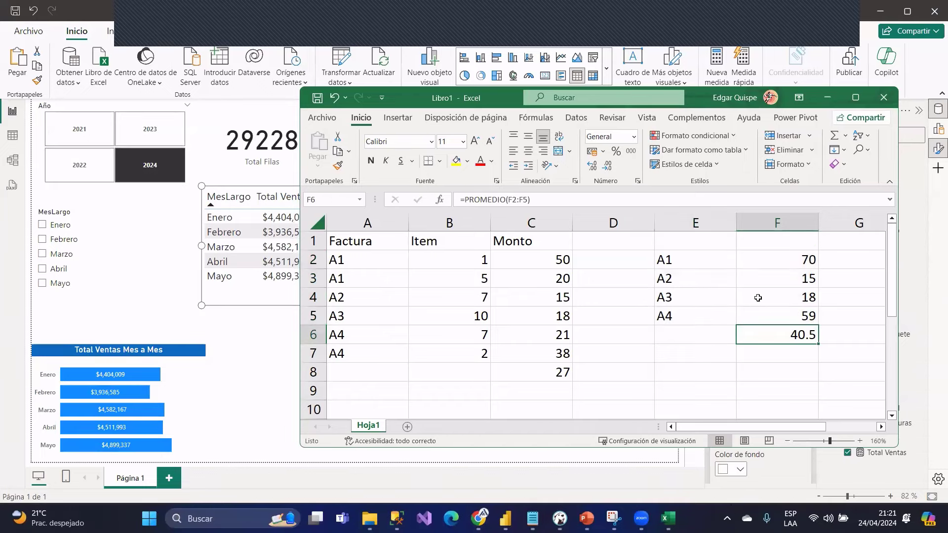
- Switch to Power BI and create the measure Prom. Factura = AVERAGE(FactVentas[Subtotal]) in the Medidas table
click(827, 98)
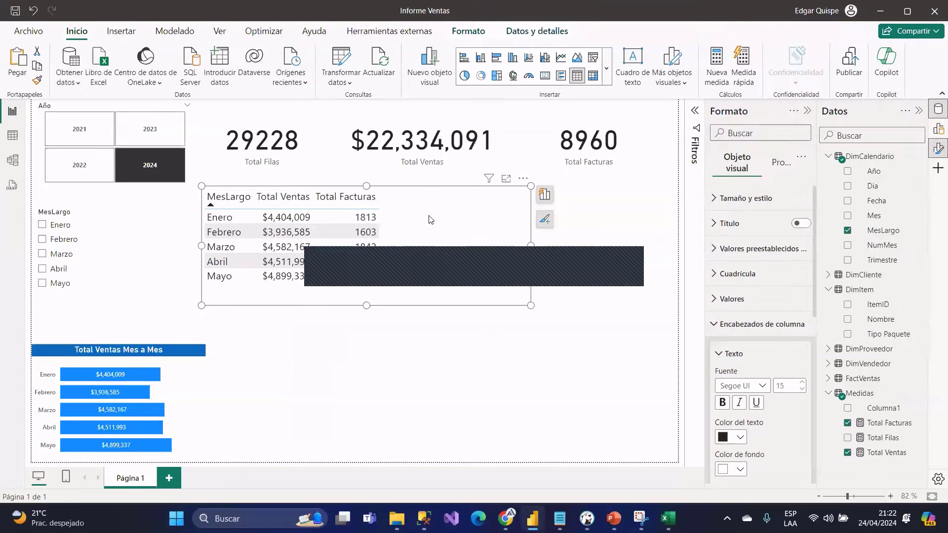
click(884, 423)
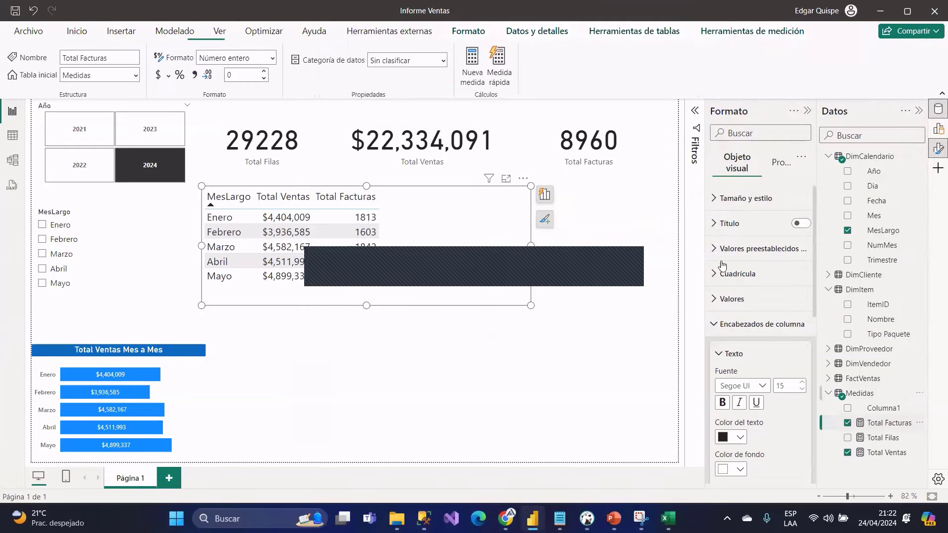
click(473, 60)
text(pRO)
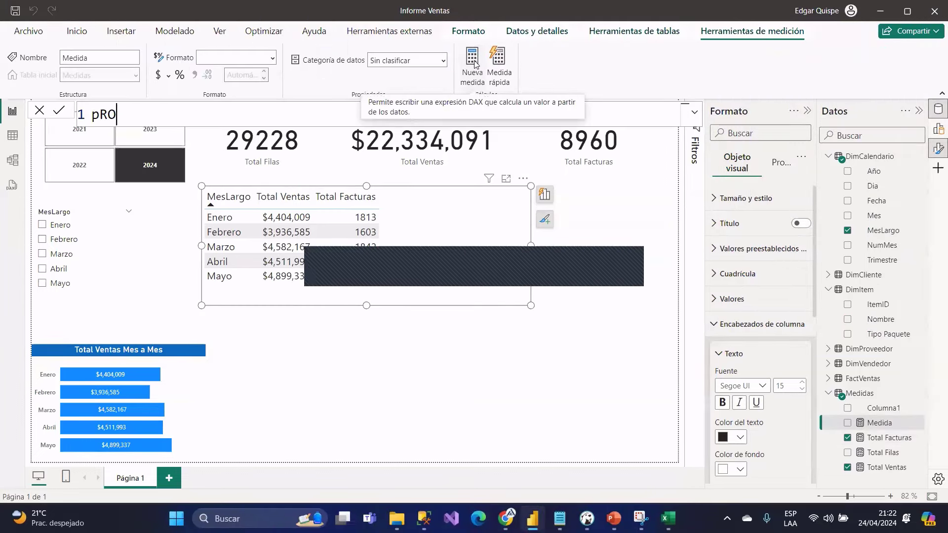
key(BackSpace)
key(BackSpace)
key(BackSpace)
text(Prom. Fact)
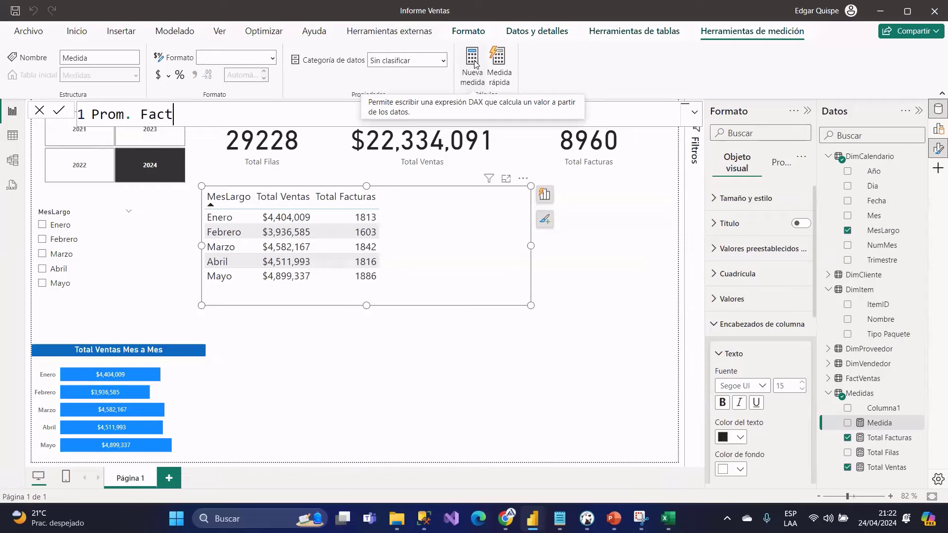
text(ura = a)
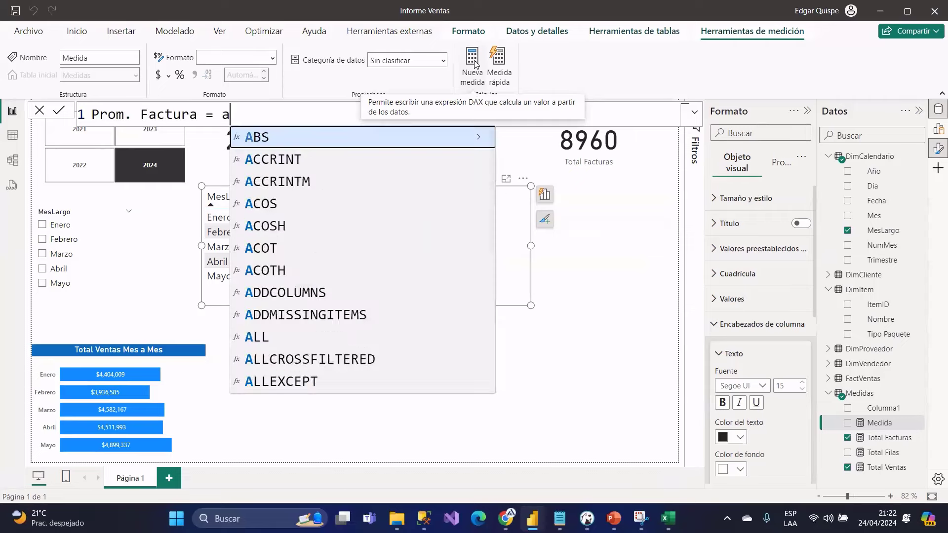
text(ver)
key(Tab)
text(sub)
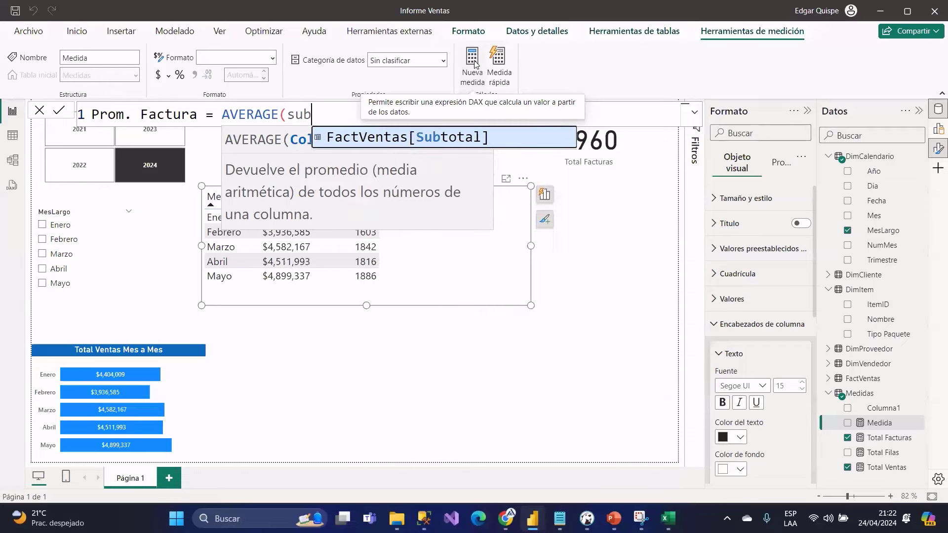
key(Tab)
text())
key(Return)
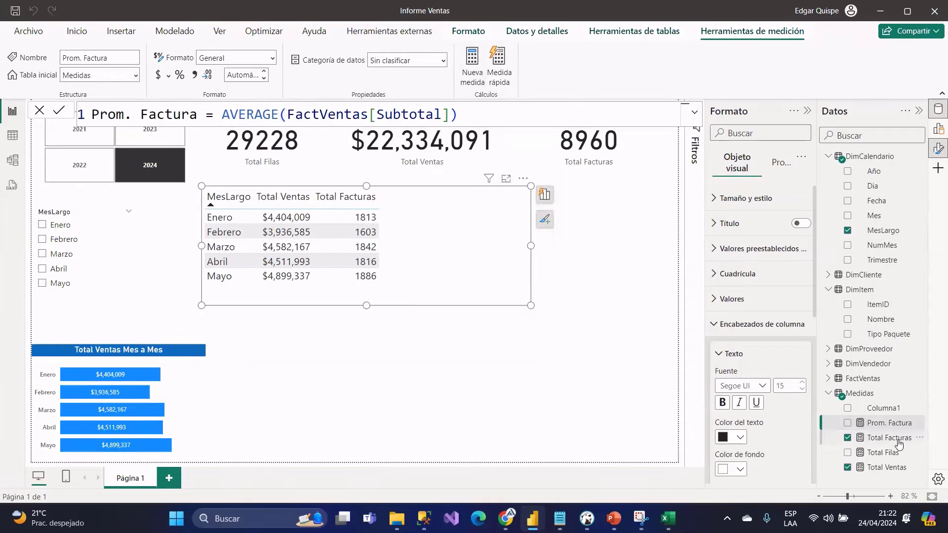
- Add the Prom. Factura measure to the monthly table visual, and open its formula
click(886, 424)
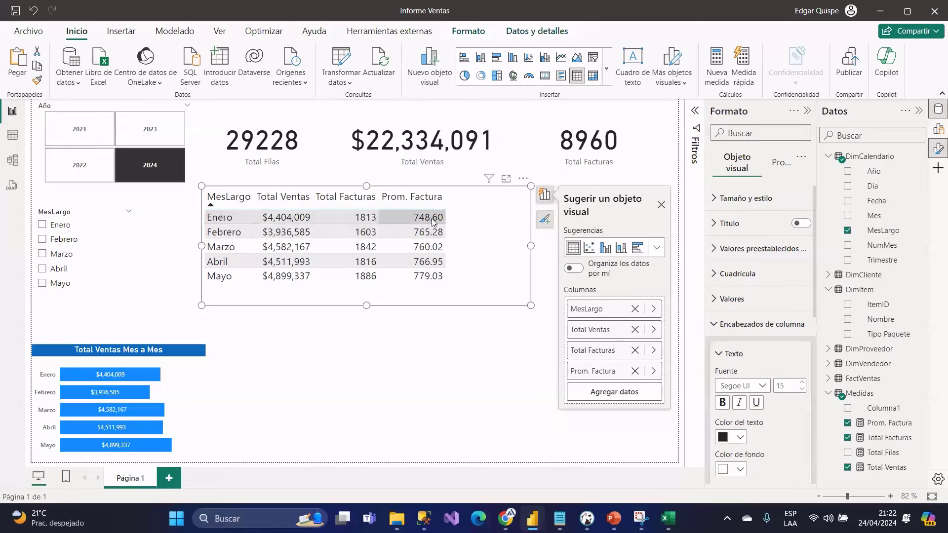
click(881, 423)
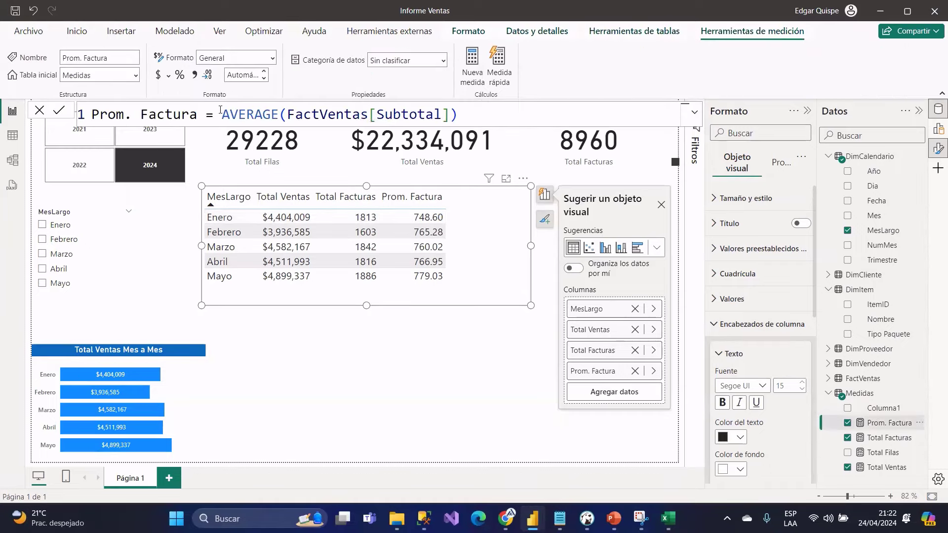
- Delete the AVERAGE expression from the Prom. Factura formula, keeping the measure name and equals sign
drag(220, 111, 636, 120)
key(BackSpace)
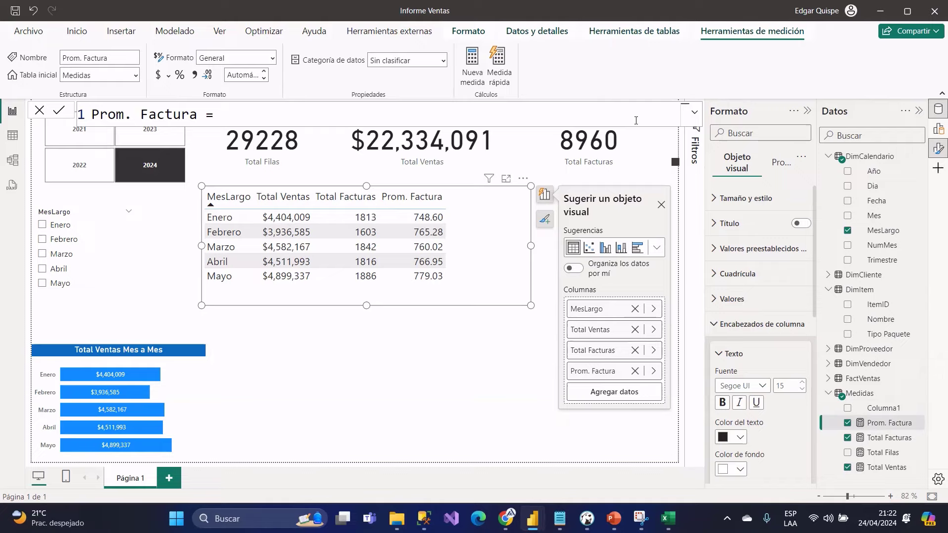
- Switch to Excel and examine the unique invoices in E2:E5 and how the A1 total in F2 derives from C2:C3
key(alt+Tab)
drag(687, 259, 804, 336)
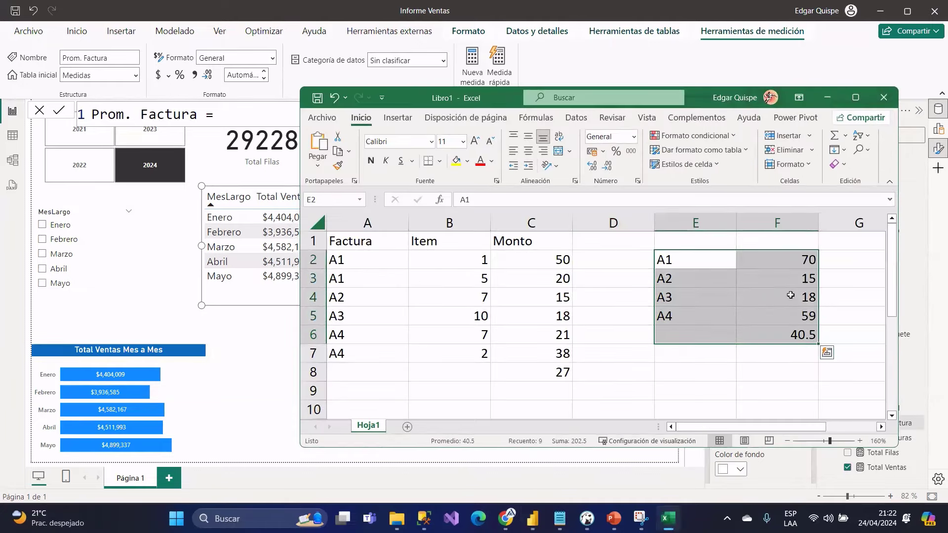
click(670, 258)
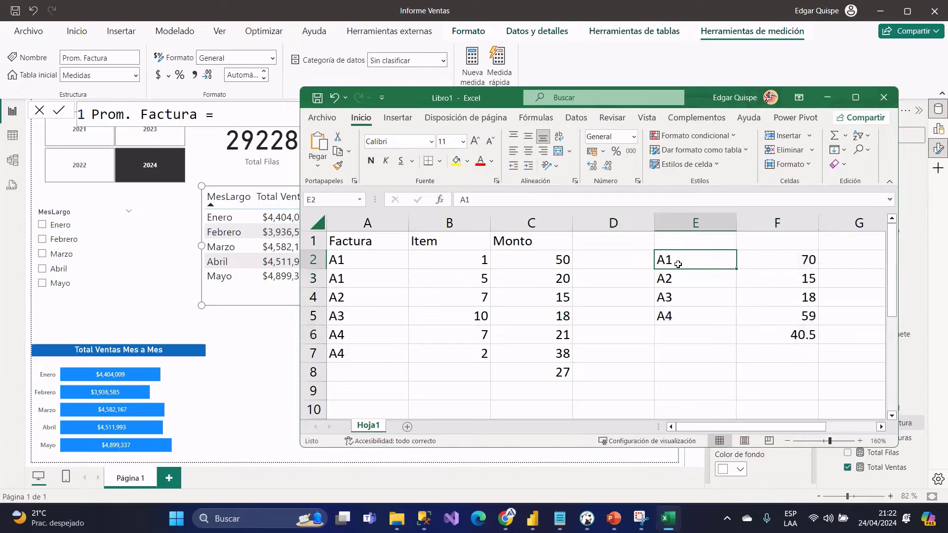
drag(670, 258, 678, 316)
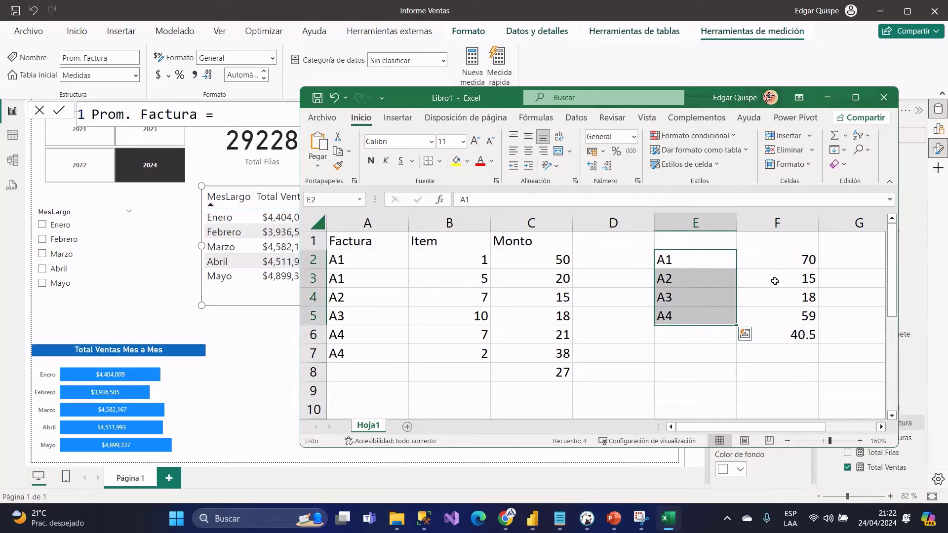
click(782, 262)
drag(547, 258, 553, 283)
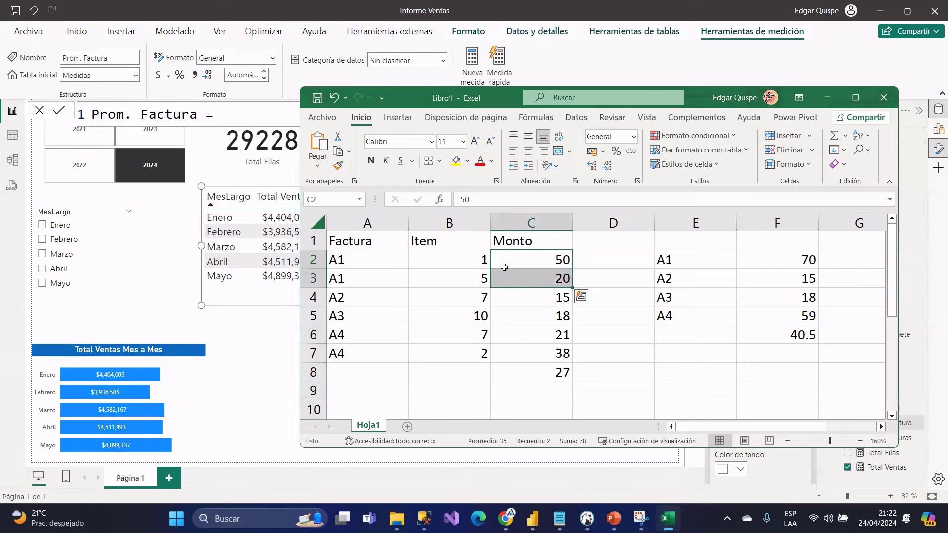
drag(473, 261, 500, 281)
drag(545, 259, 549, 281)
click(678, 264)
click(775, 262)
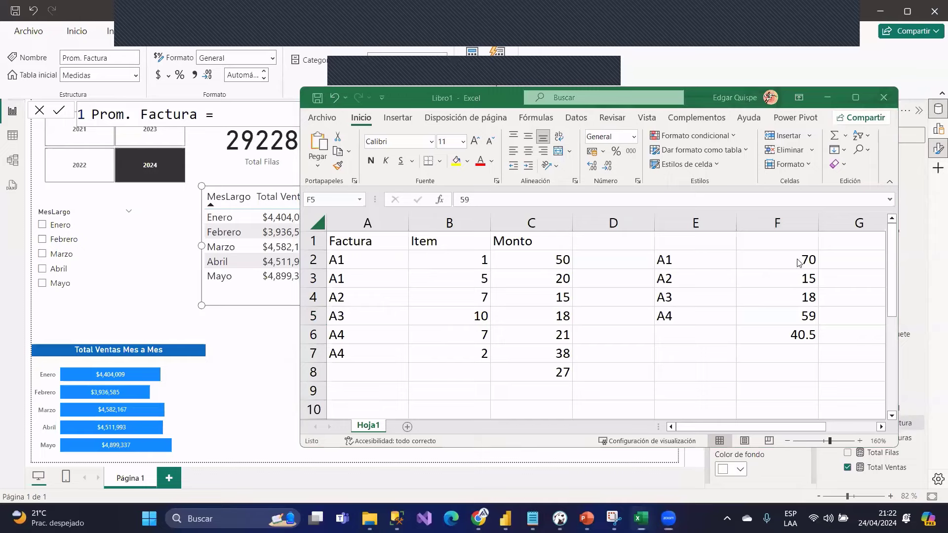
- Examine the remaining invoice totals in column F and the average in F6 that is computed from F2:F5
click(798, 275)
click(802, 298)
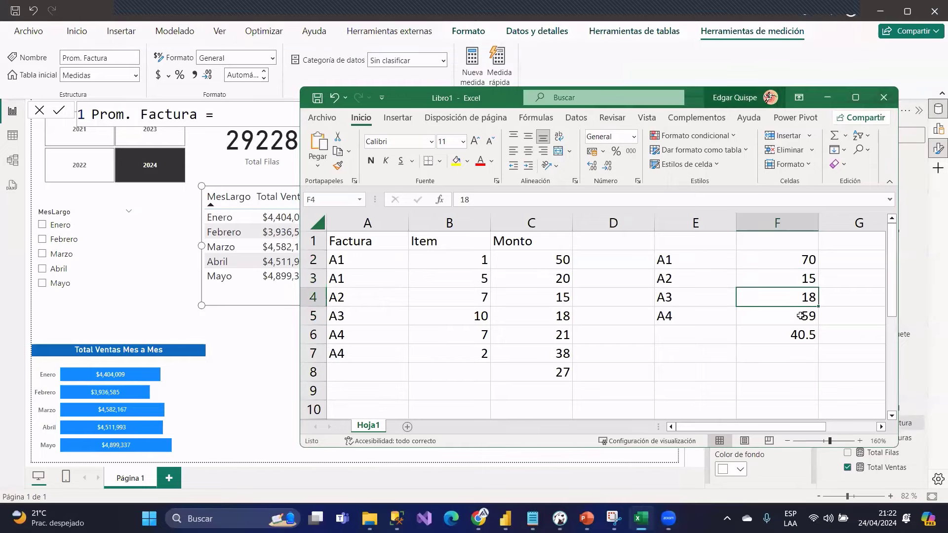
click(802, 317)
click(803, 338)
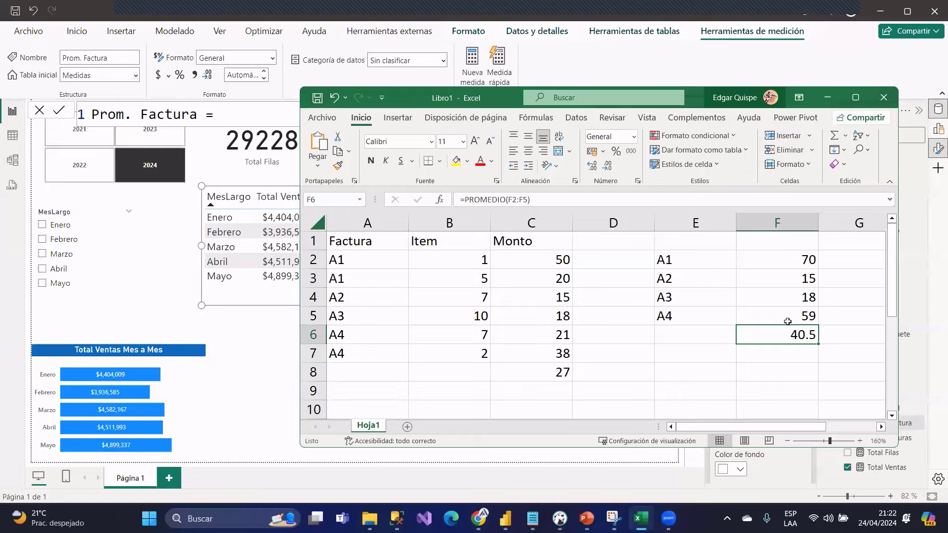
drag(777, 256, 779, 317)
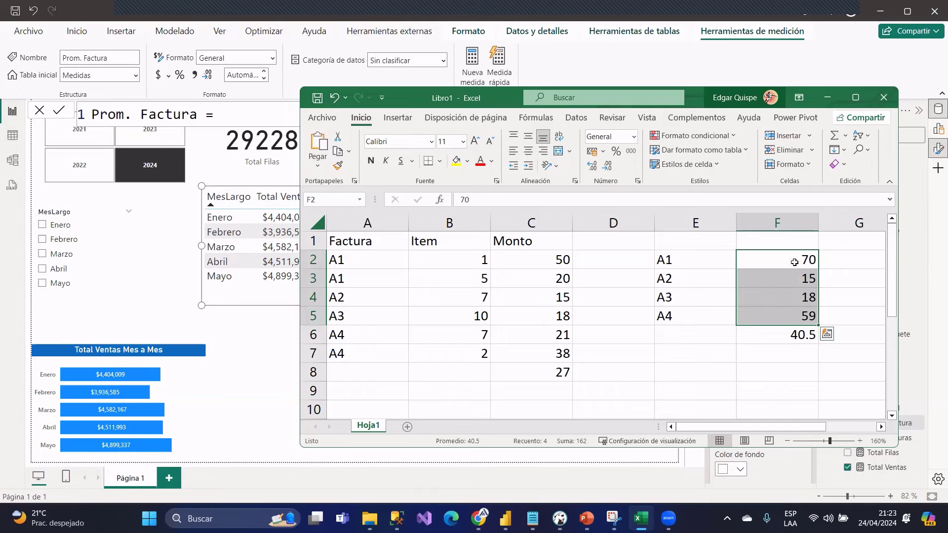
click(781, 337)
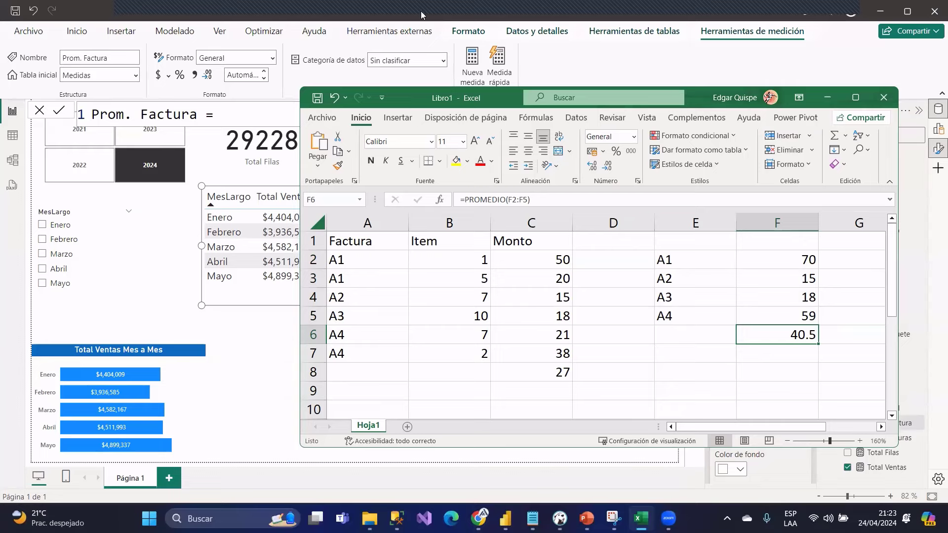
drag(688, 262, 788, 317)
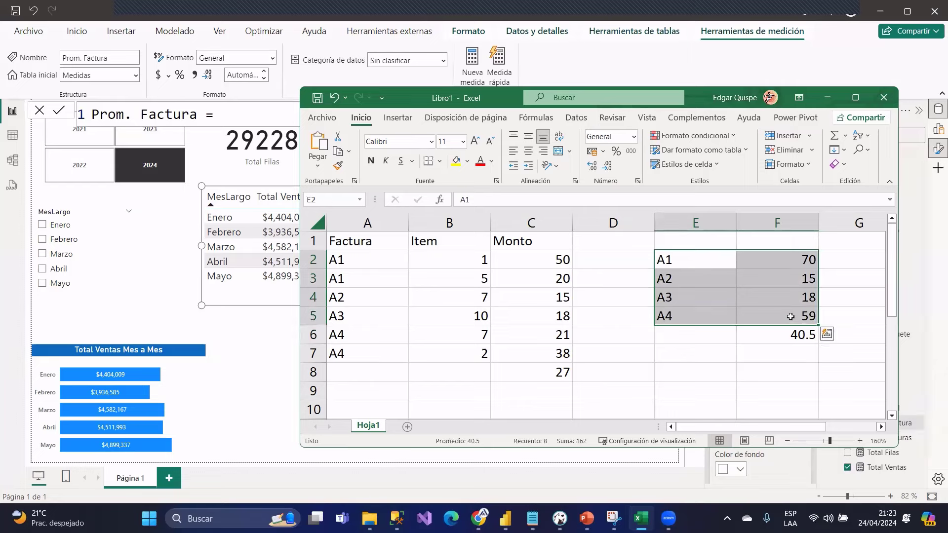
drag(788, 257, 787, 317)
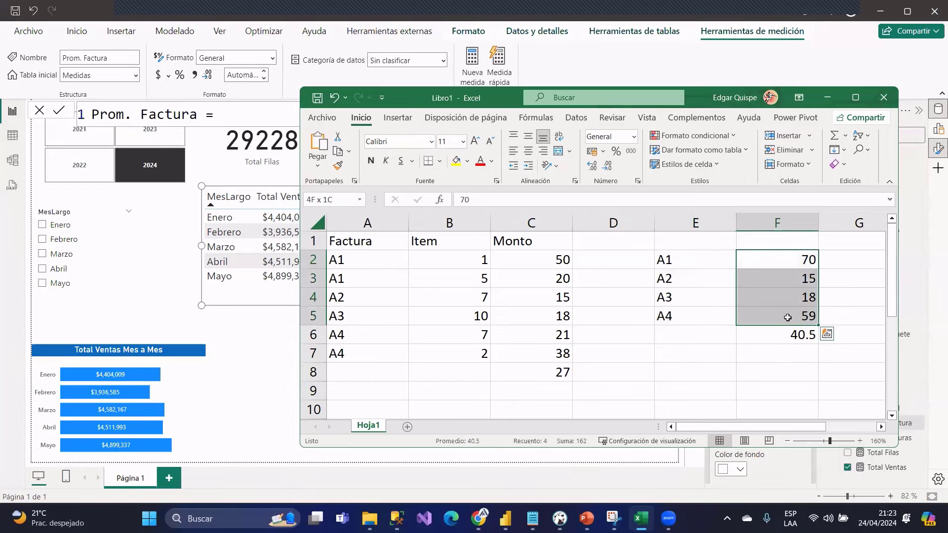
click(788, 337)
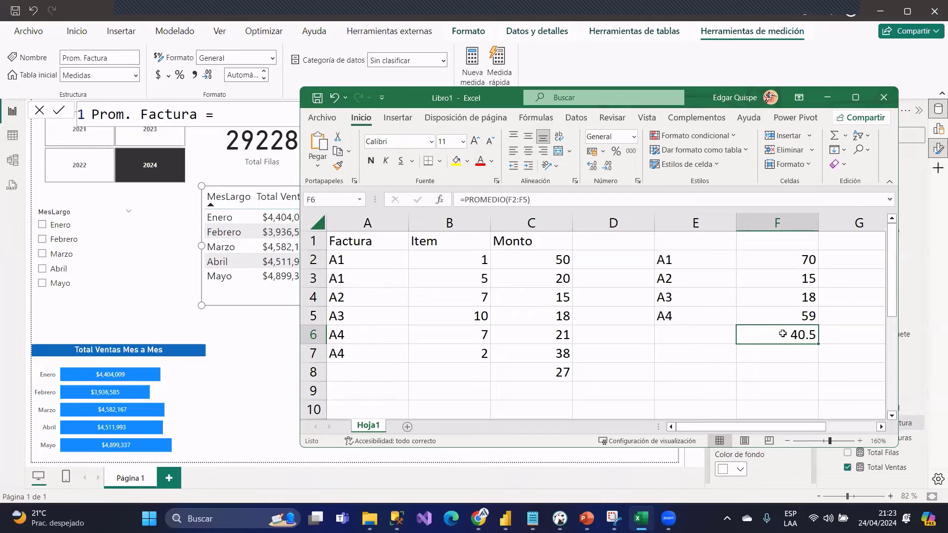
mouse_move(783, 334)
mouse_down()
mouse_move(676, 336)
mouse_move(793, 337)
mouse_up()
- Switch to Power BI and begin the Prom. Factura expression with the AVERAGEX function
click(251, 112)
text(avera)
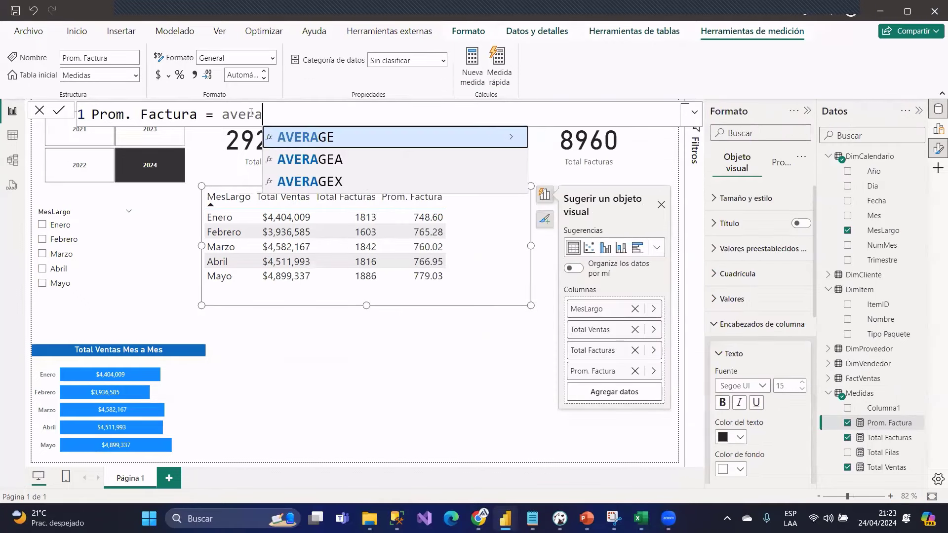
key(Tab)
key(BackSpace)
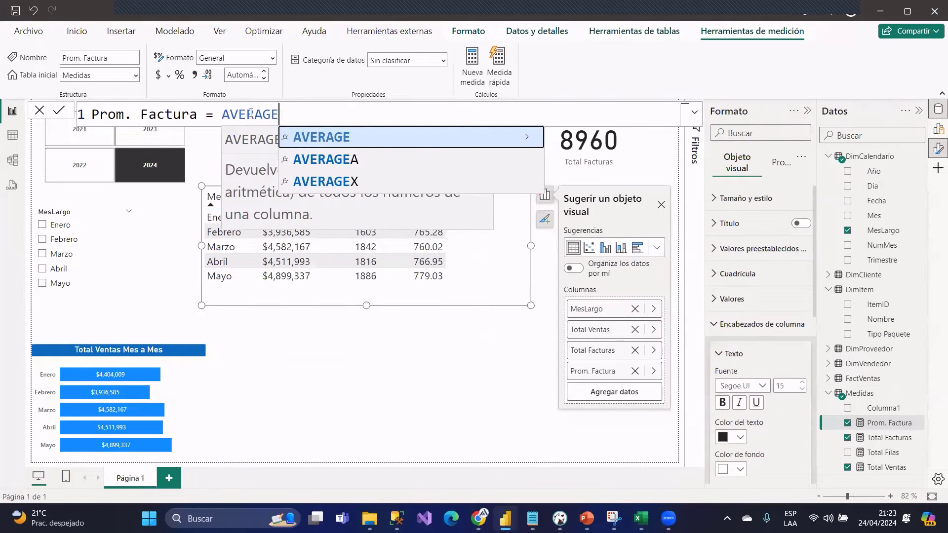
text(x)
key(Tab)
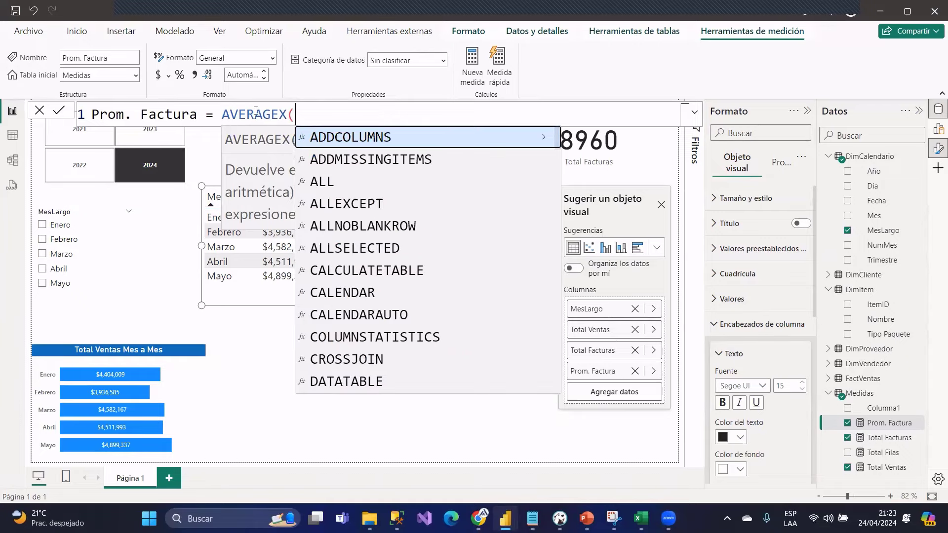
- Check the unique invoice list E2:E5 in Excel, and return to the Power BI formula
key(alt+Tab)
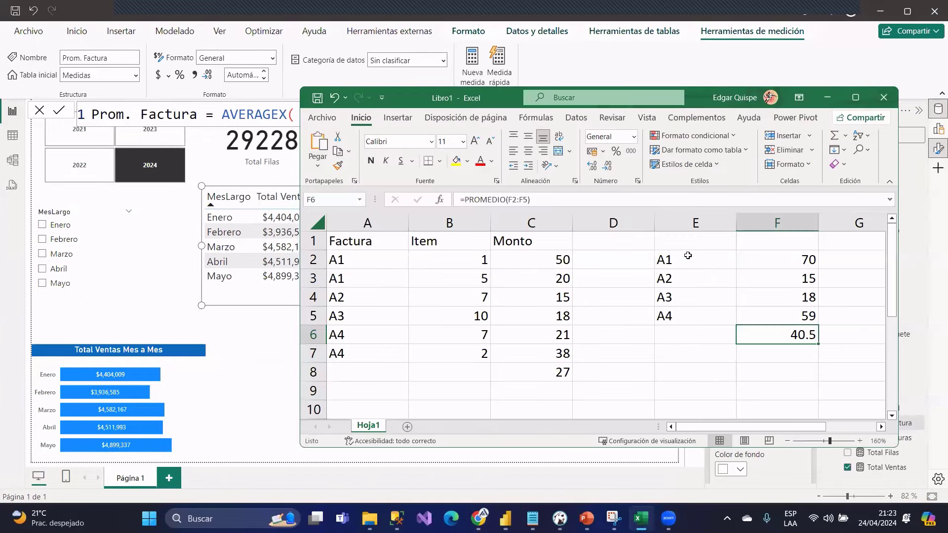
drag(688, 256, 685, 318)
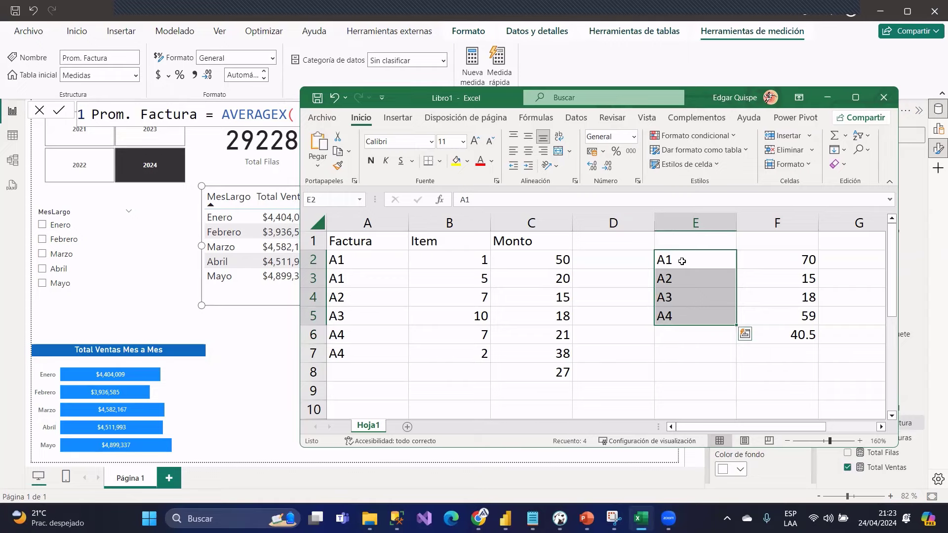
drag(681, 261, 681, 316)
key(alt+Tab)
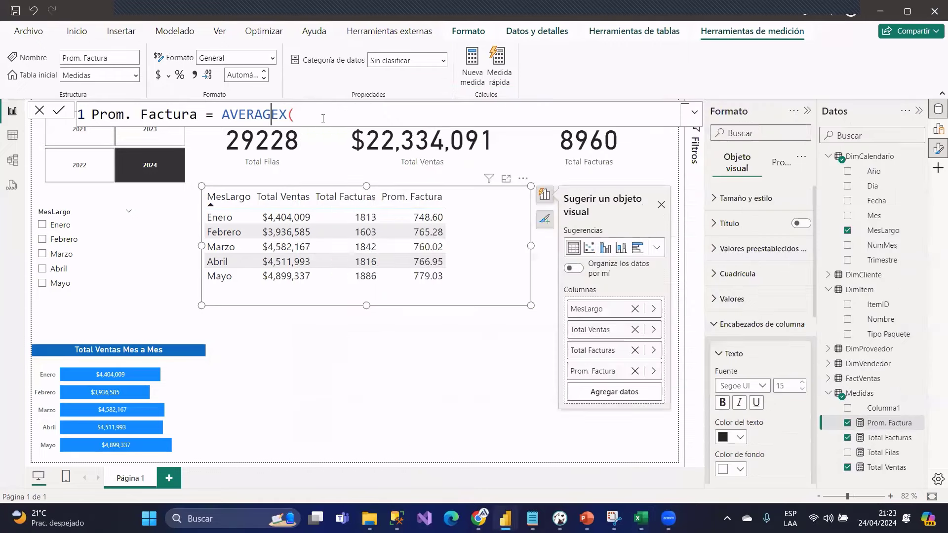
- Enter VALUES(FactVentas[FacturaID]) as the table argument of AVERAGEX in the Prom. Factura formula
text(VALUES()
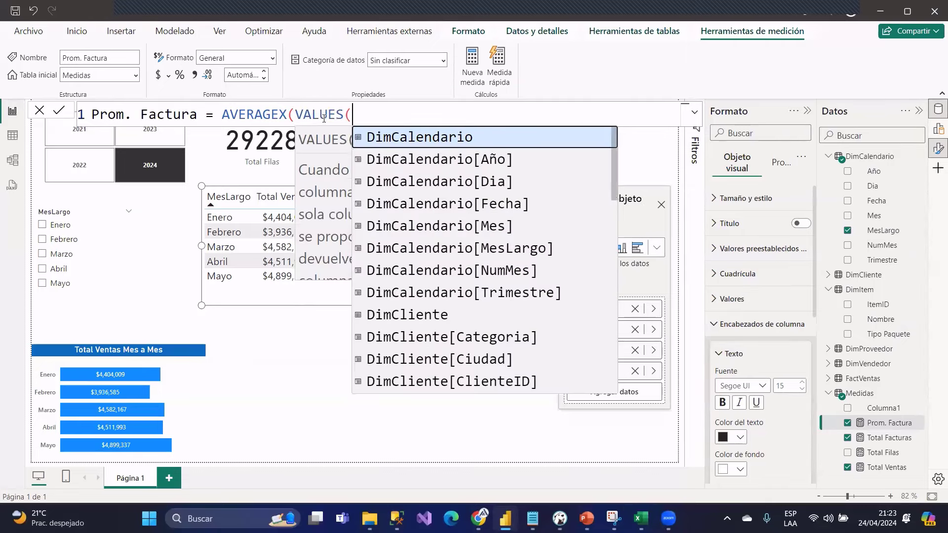
text(Factu)
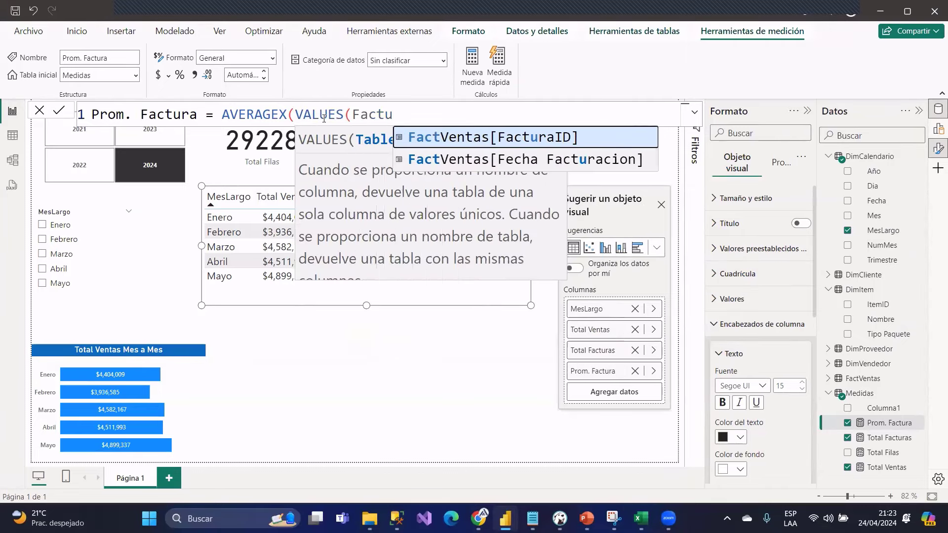
key(Tab)
text())
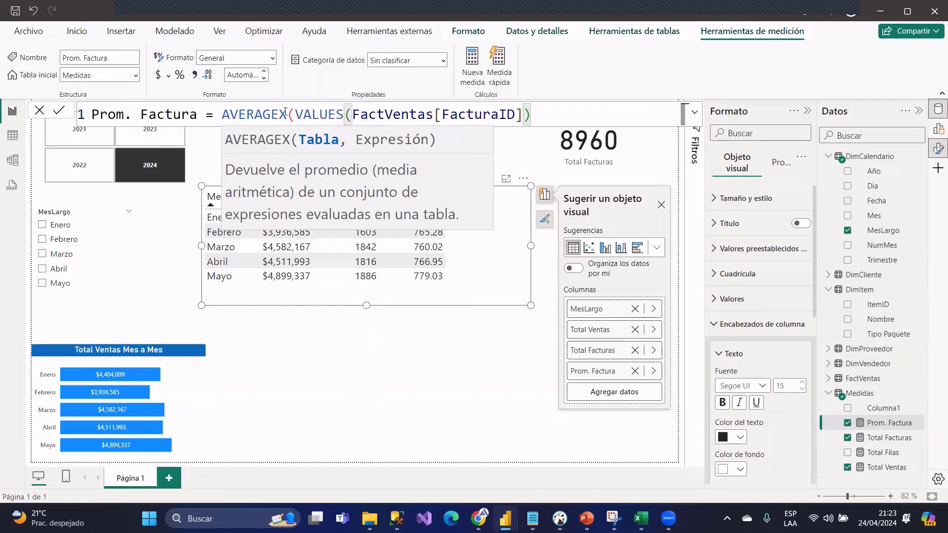
- Compare the VALUES table argument with invoice A1 and its total in the Excel example
drag(294, 114, 529, 114)
key(alt+Tab)
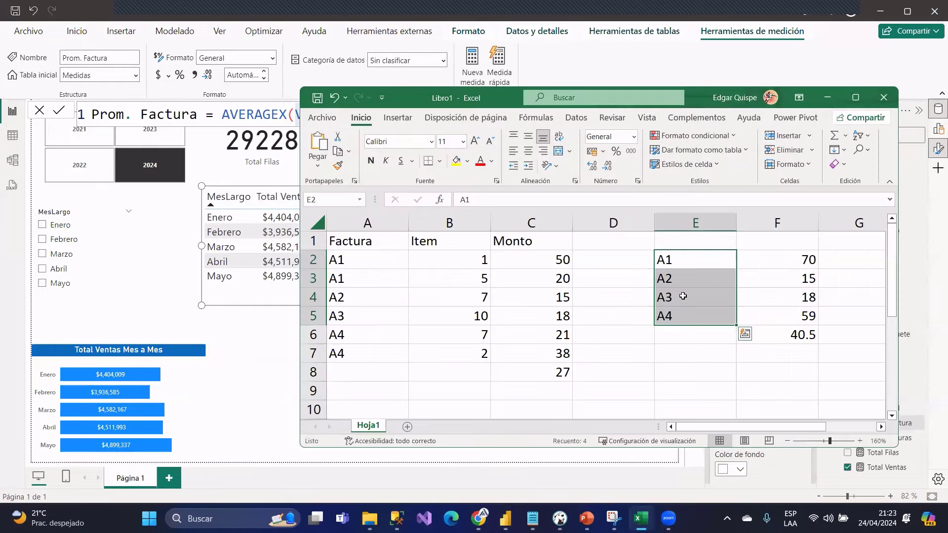
click(677, 260)
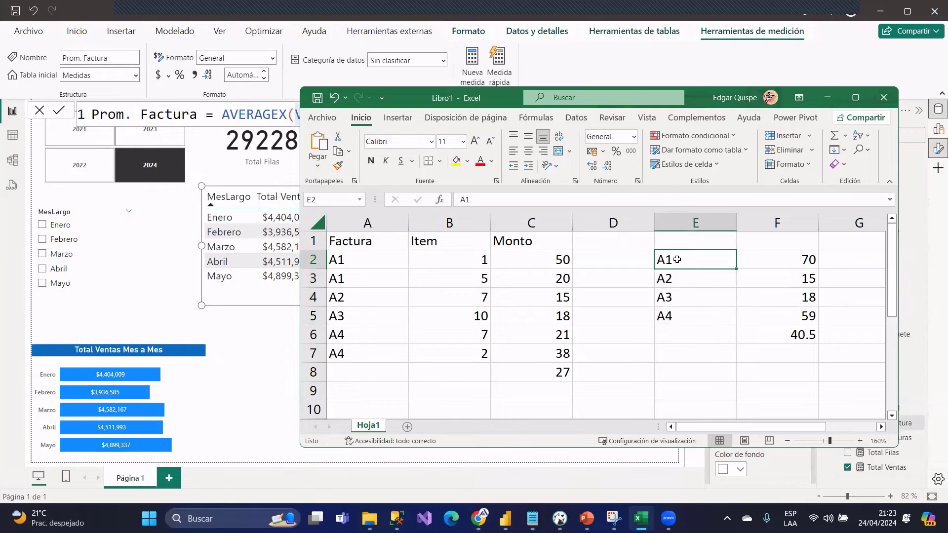
click(798, 267)
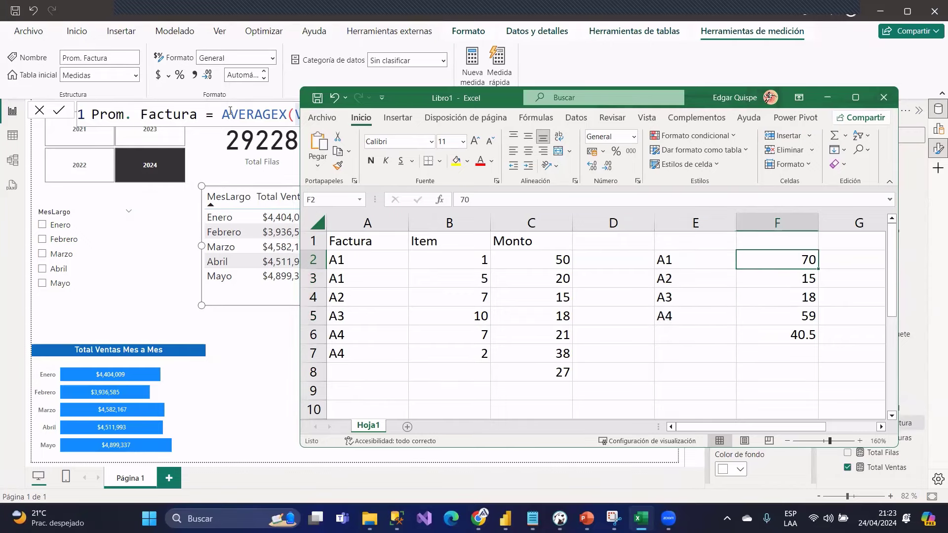
- Back in Power BI, add [Total Ventas] as the AVERAGEX expression argument and close the Prom. Factura formula
key(alt+Tab)
click(556, 115)
text(, total ve)
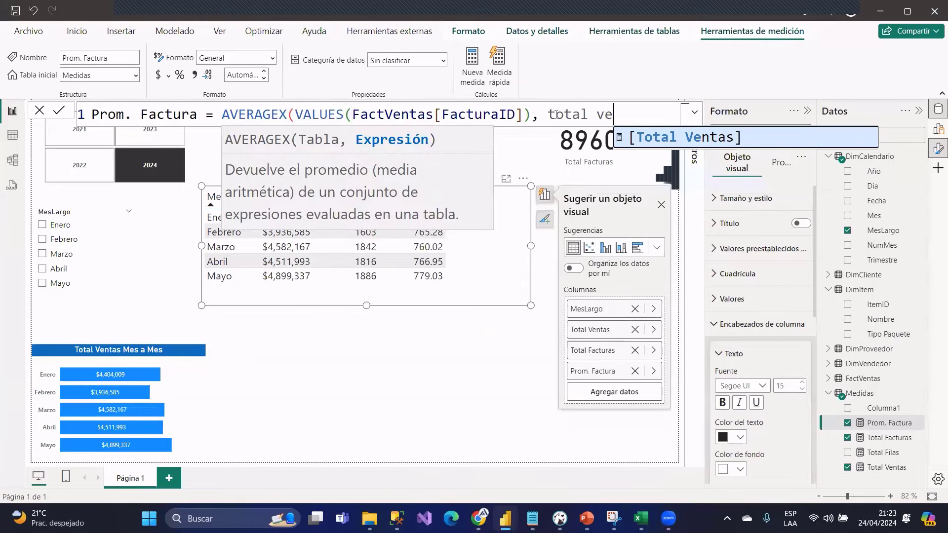
key(Tab)
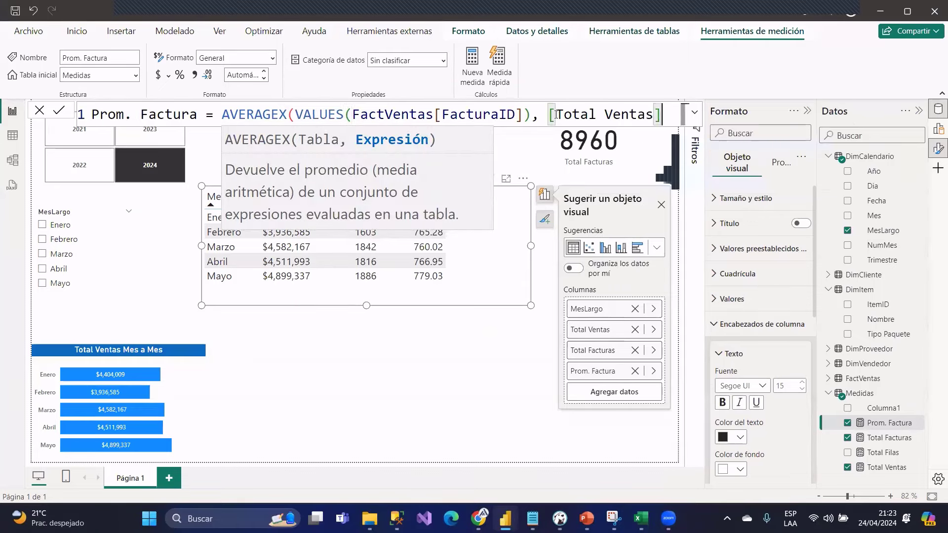
text())
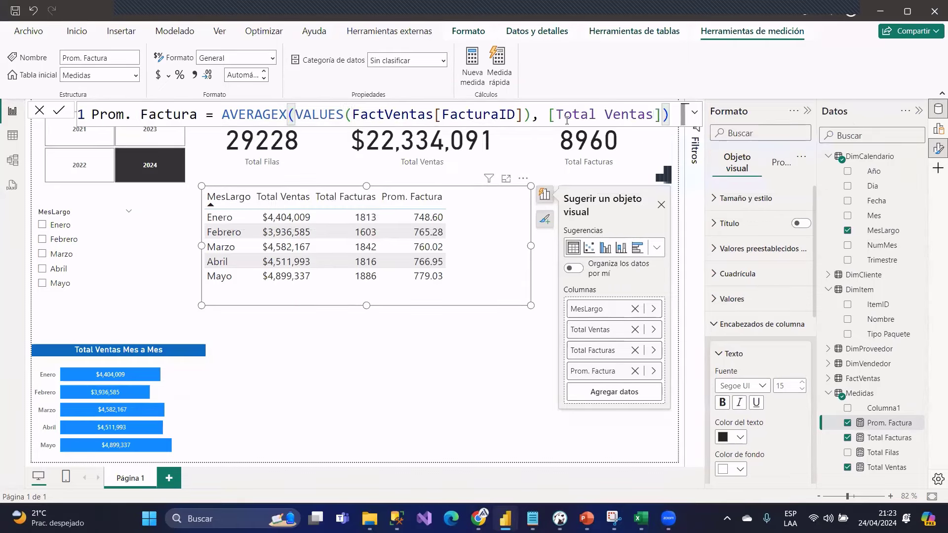
- Review the invoice totals and their average in E2:F6 in Excel, and minimize the workbook to return to Power BI
scroll(553, 118, down, 1)
key(alt+Tab)
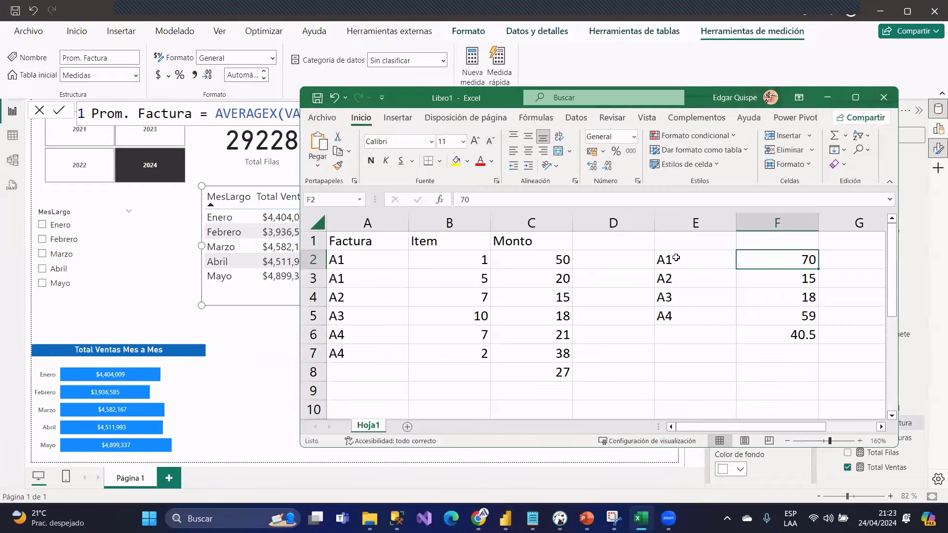
drag(682, 260, 781, 342)
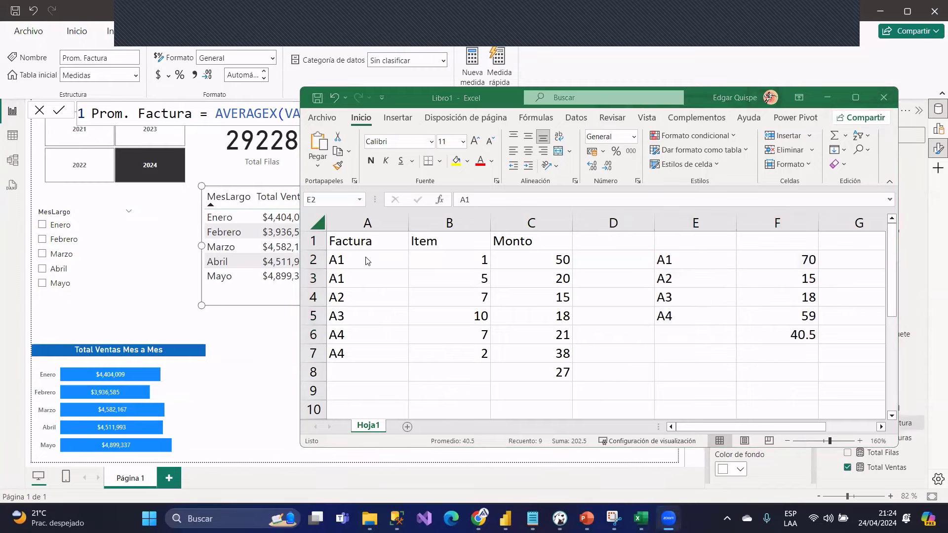
drag(667, 259, 784, 313)
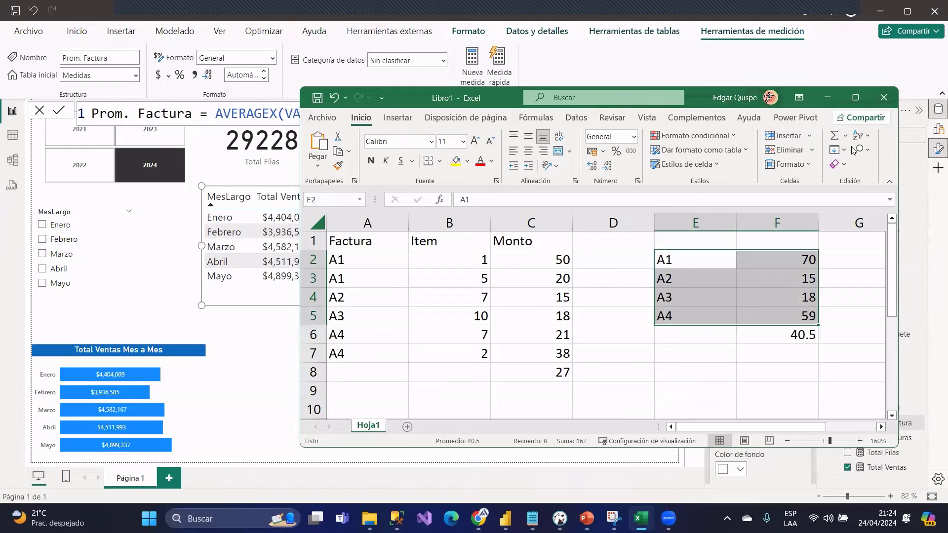
click(828, 97)
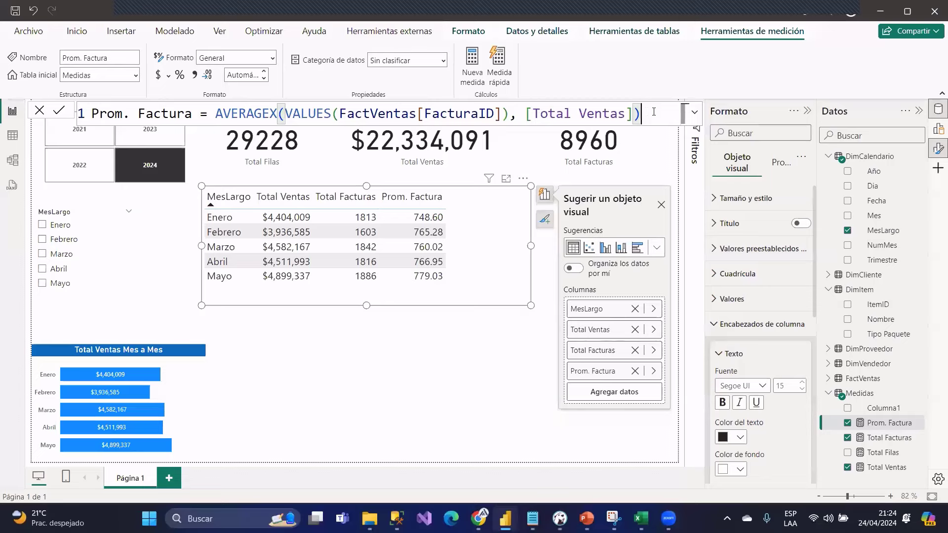
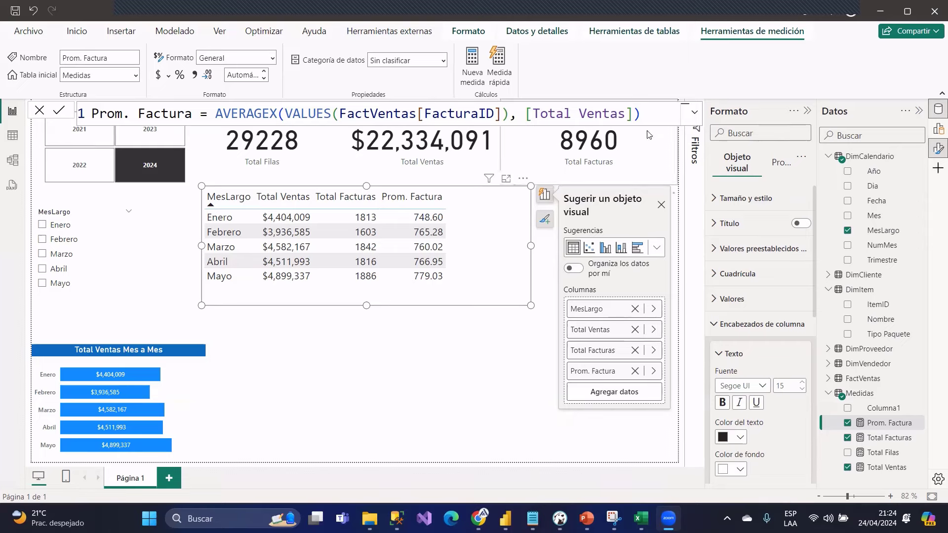
- Examine the Prom. Factura formula's VALUES function and its complete AVERAGEX expression
mouse_move(641, 114)
mouse_down()
mouse_move(208, 113)
mouse_move(642, 113)
mouse_up()
click(317, 118)
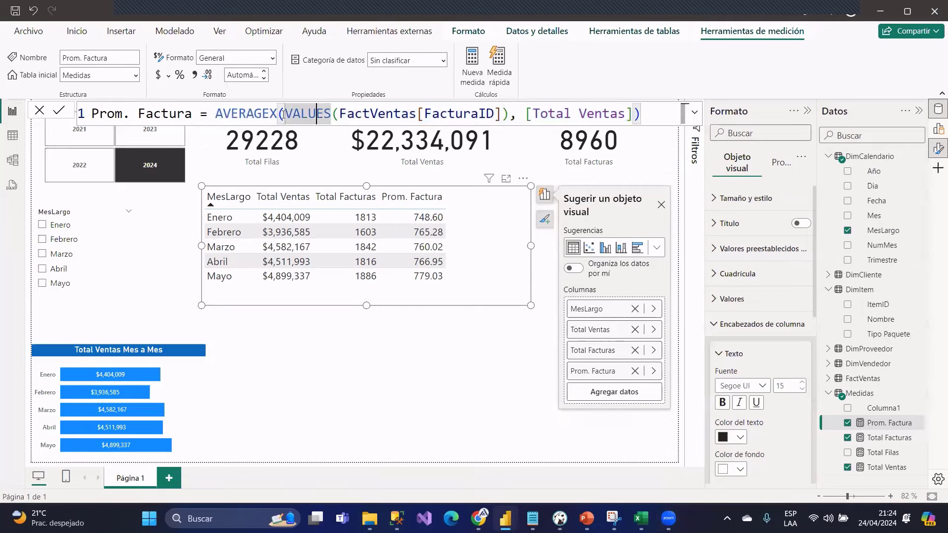
drag(215, 113, 673, 114)
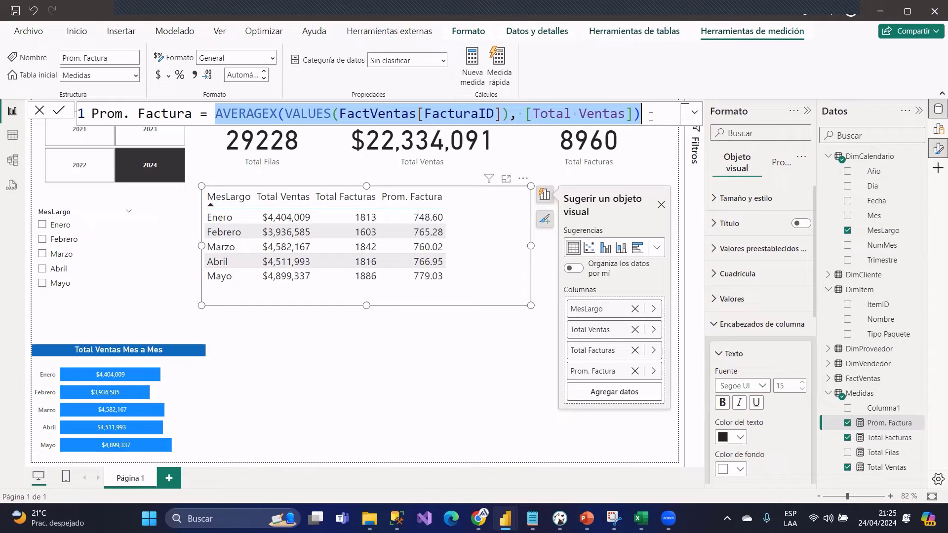
- Compare the AVERAGEX expression with the invoice totals in E2:F5 and their average in F6 in Excel, and return to Power BI
drag(640, 113, 217, 113)
key(alt+Tab)
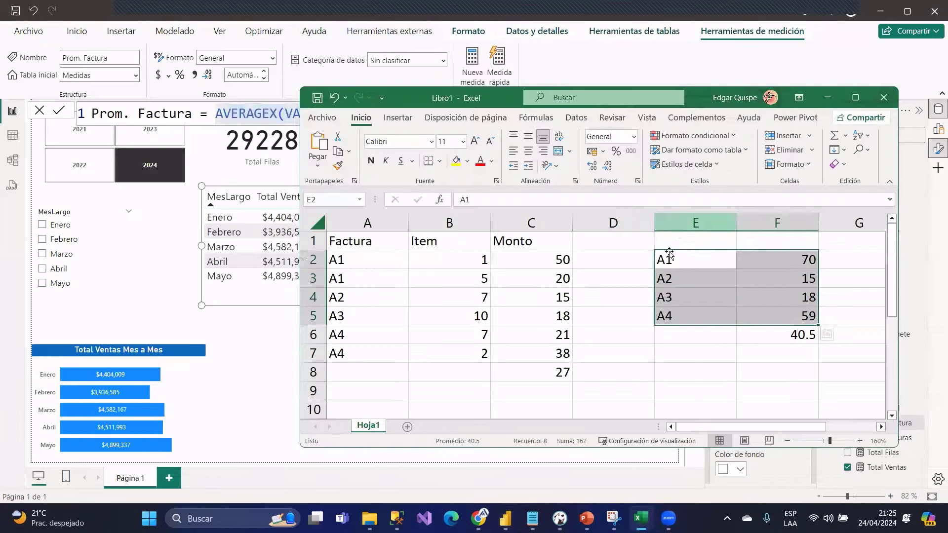
drag(694, 108, 642, 122)
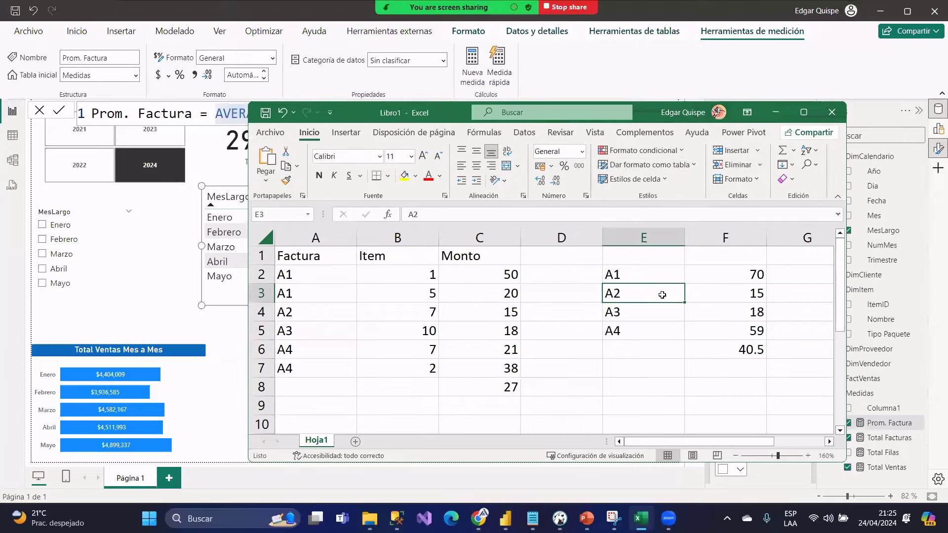
click(622, 272)
click(733, 272)
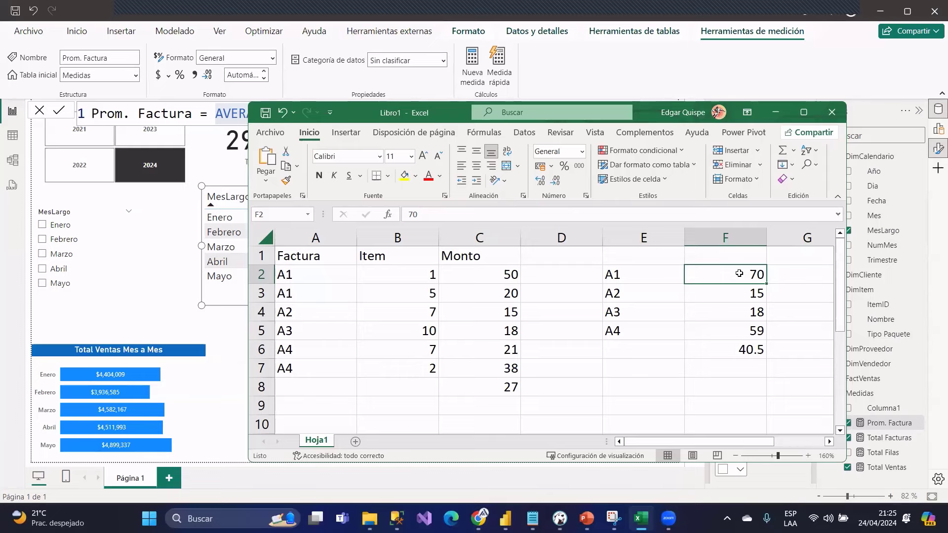
drag(618, 274, 716, 275)
drag(622, 294, 714, 295)
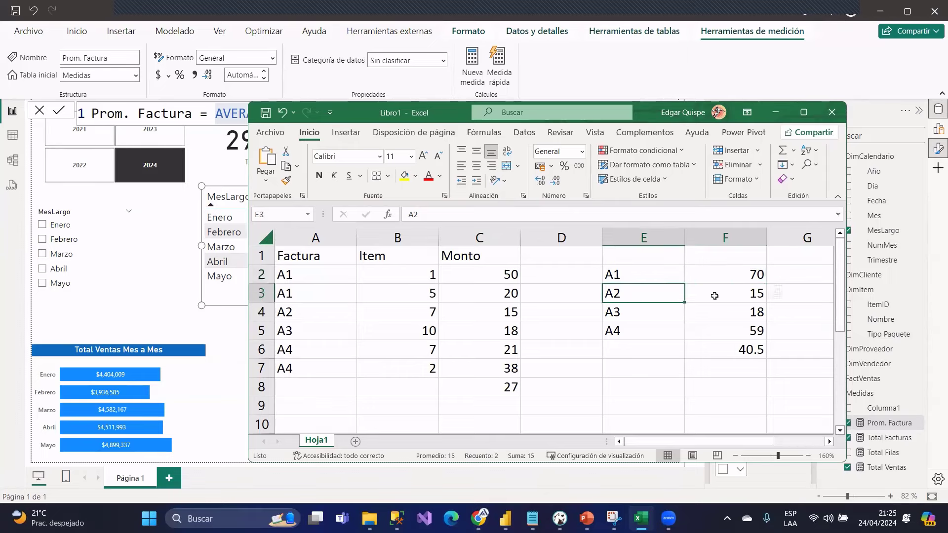
drag(626, 311, 715, 312)
drag(634, 330, 740, 329)
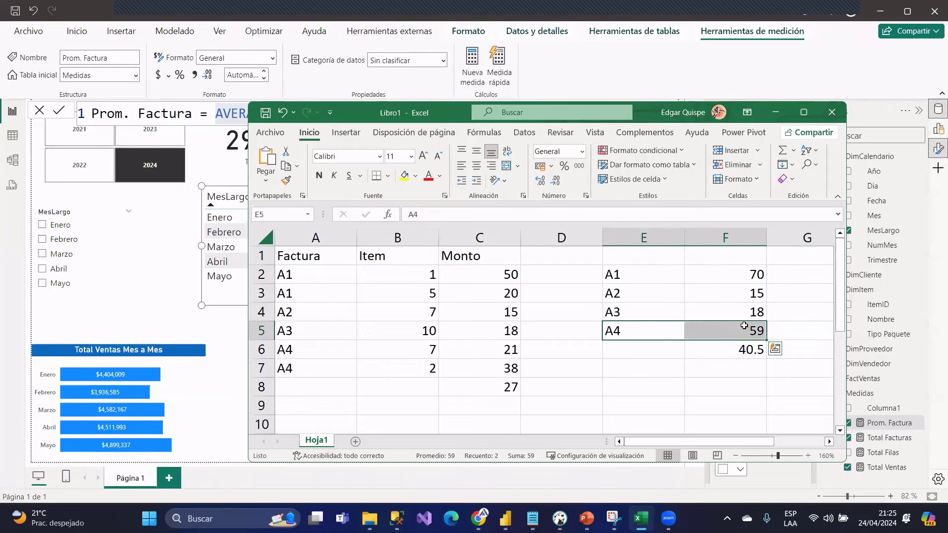
click(740, 351)
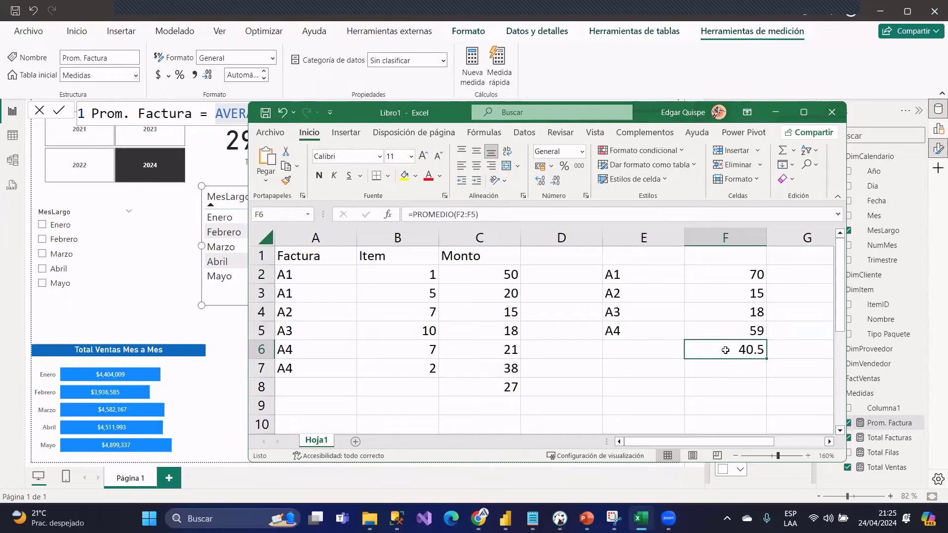
click(780, 112)
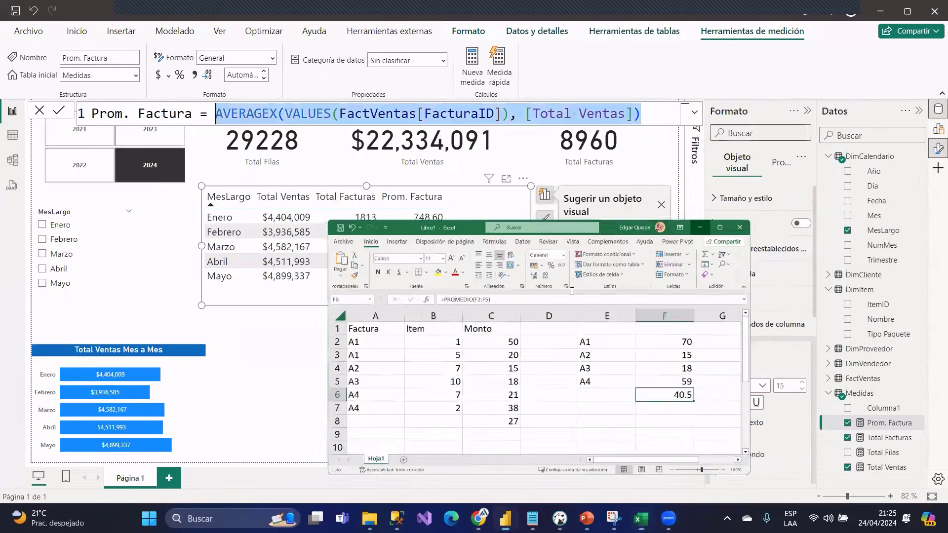
- Compare the formula's AVERAGEX and VALUES functions with the unique invoices in E2:E5 and the Monto amounts in Excel
click(217, 112)
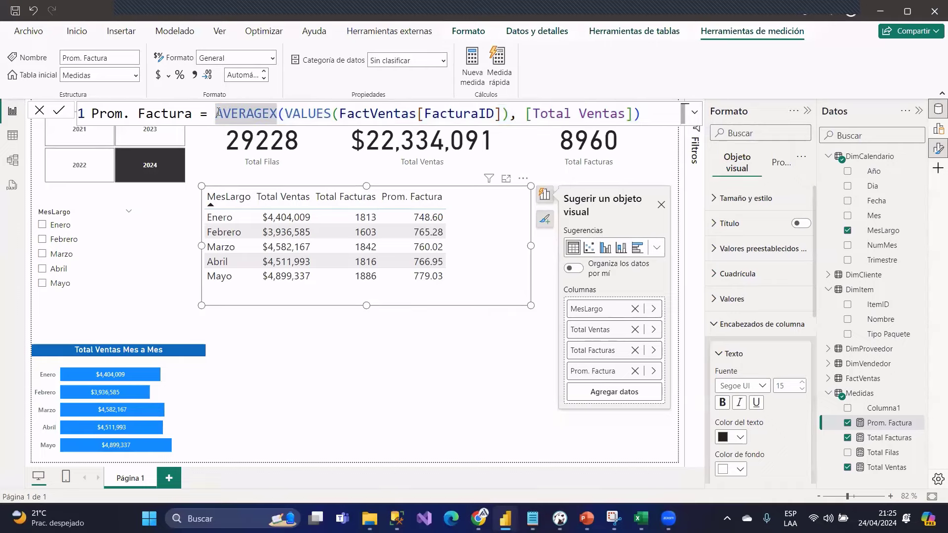
double_click(218, 112)
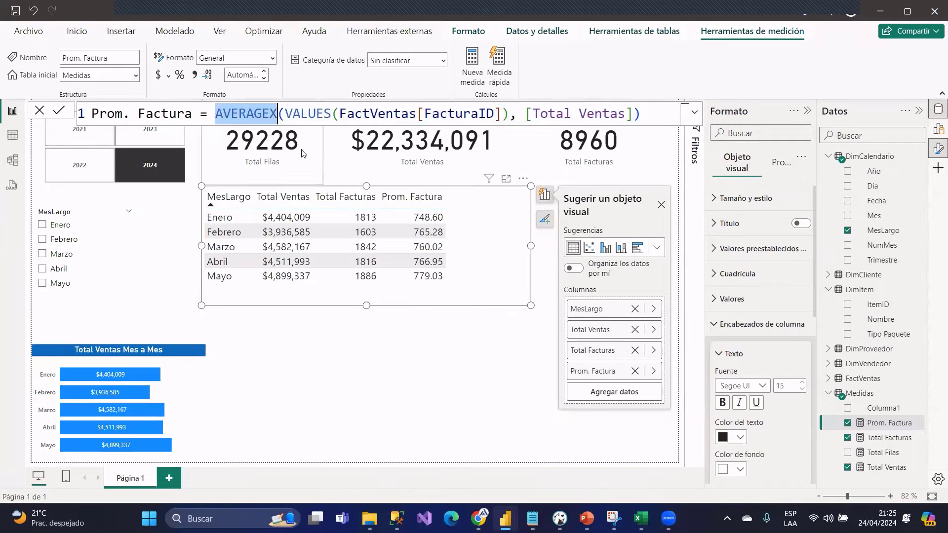
drag(285, 114, 510, 110)
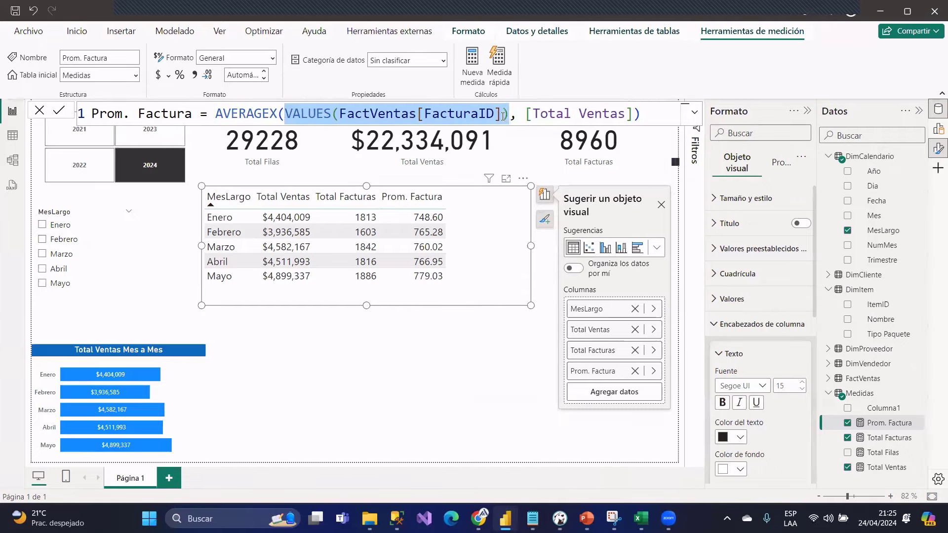
key(alt+Tab)
drag(622, 275, 627, 331)
click(745, 276)
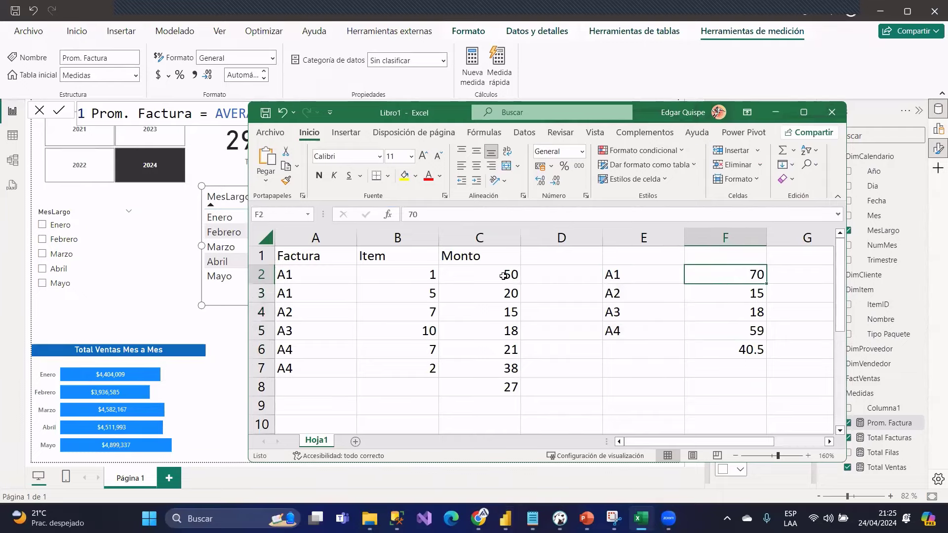
drag(504, 275, 507, 311)
key(alt+Tab)
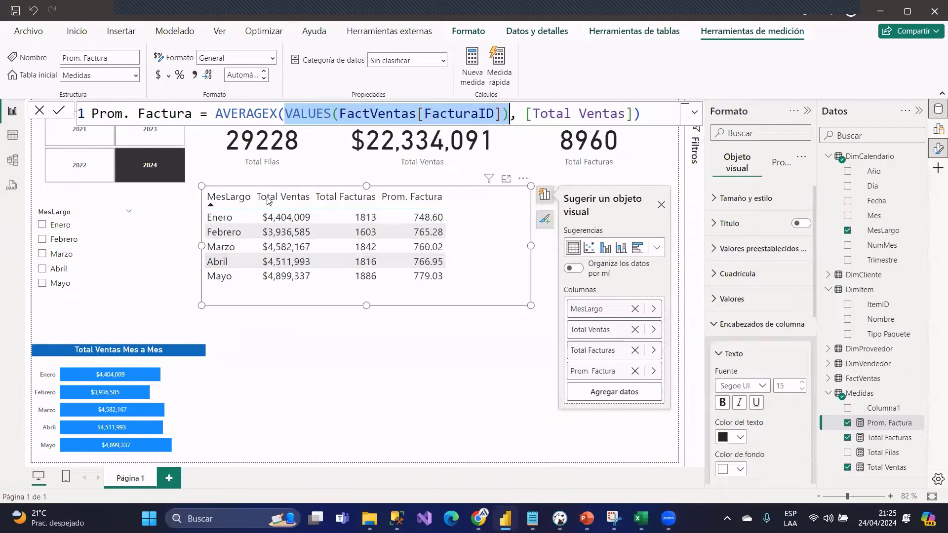
- In Power BI, check the VALUES and [Total Ventas] arguments, commit the Prom. Factura formula and dismiss the overlay window
click(509, 113)
key(ctrl+shift+Left)
key(ctrl+shift+Left)
key(ctrl+shift+Left)
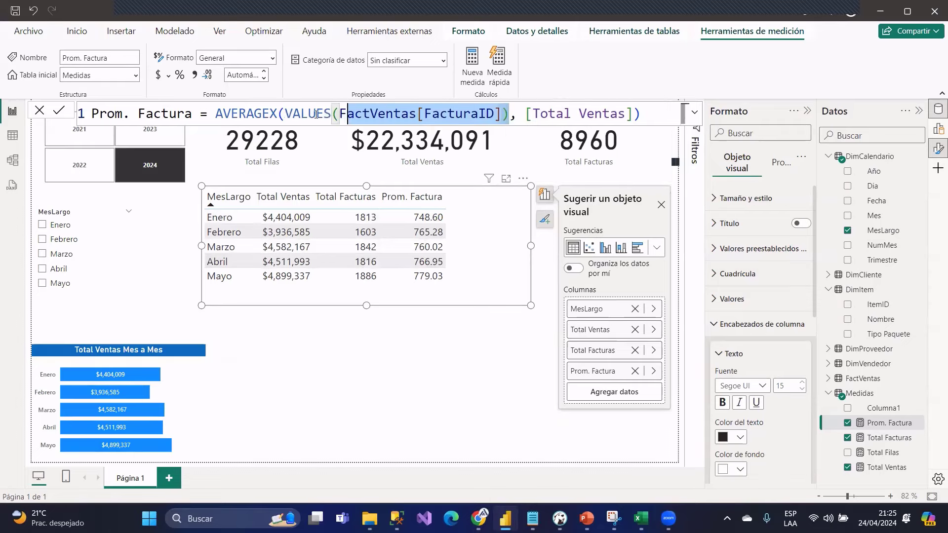
drag(528, 113, 626, 113)
click(653, 113)
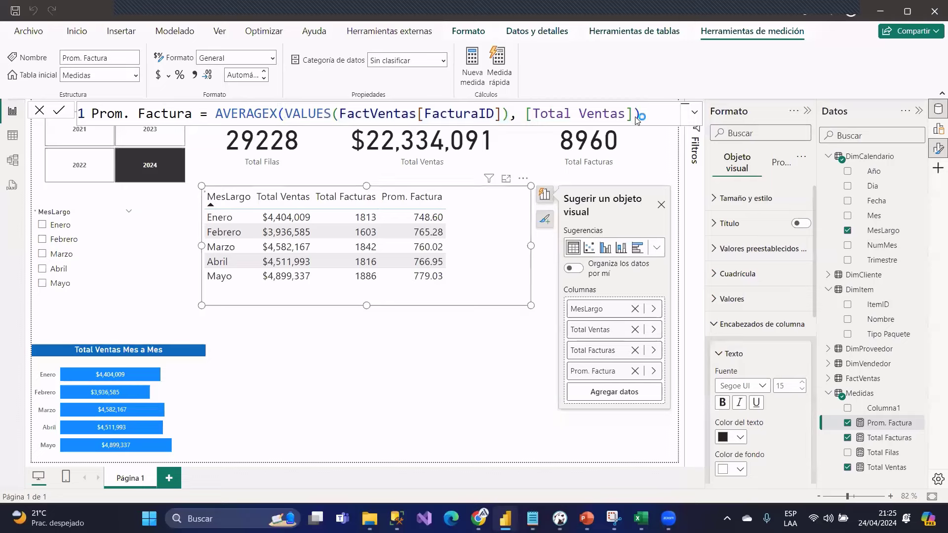
key(Return)
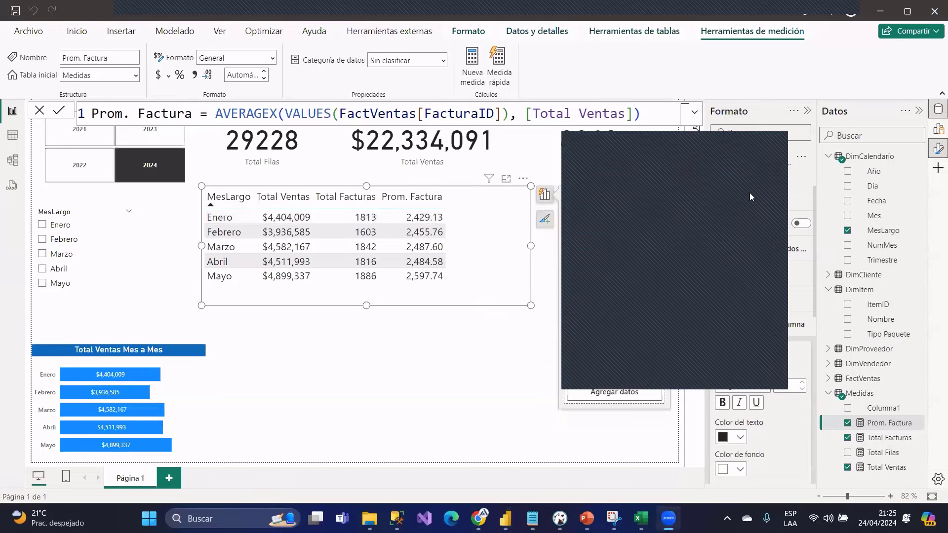
click(775, 139)
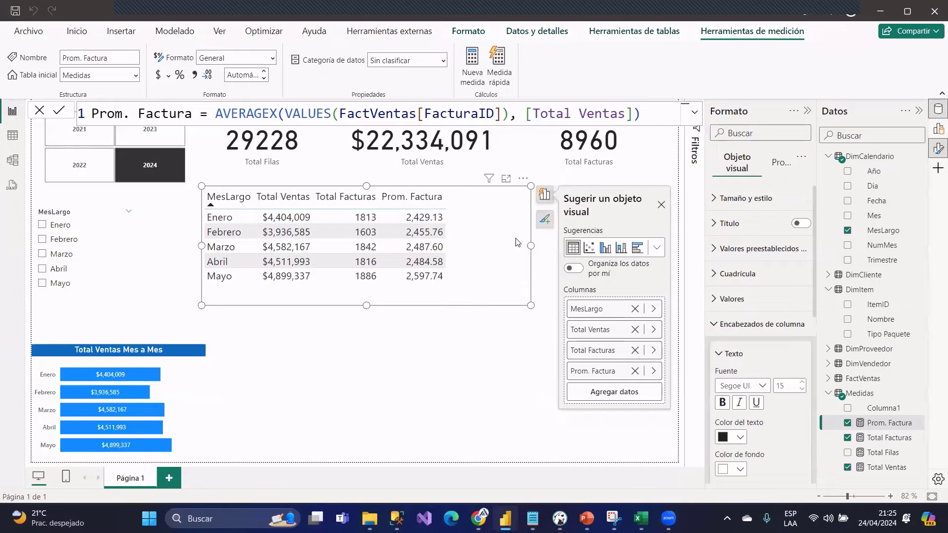
- Switch to Excel and examine invoice A1's Factura, Item and Monto rows beside its total in F2
key(alt+Tab)
key(Tab)
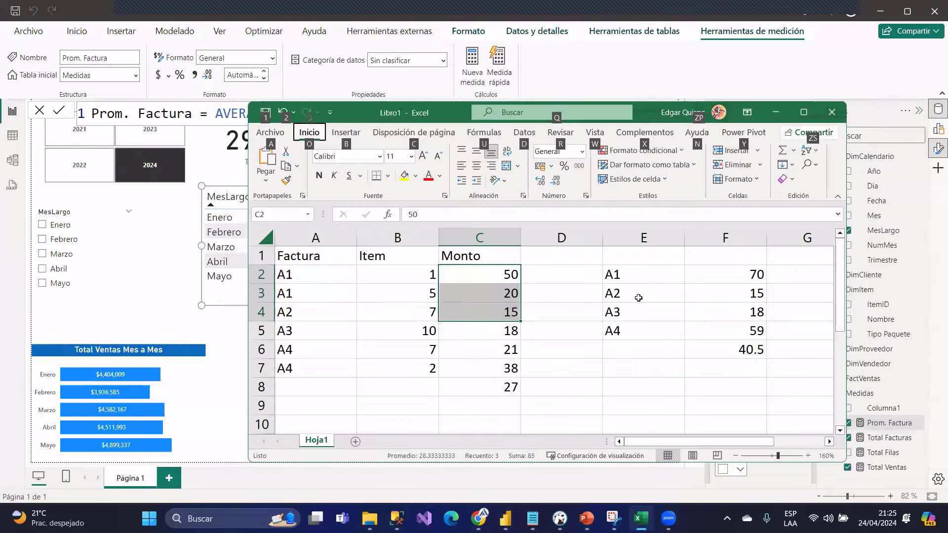
click(721, 271)
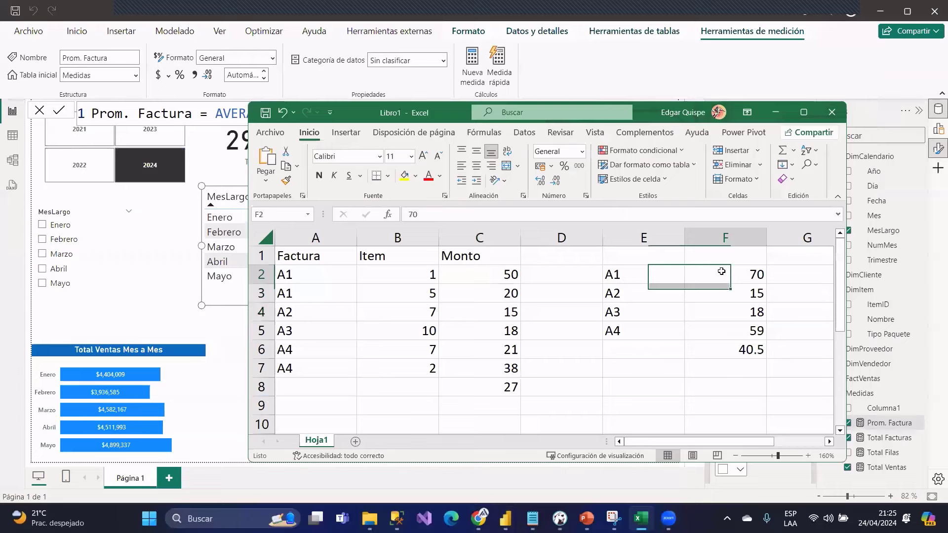
click(623, 276)
drag(316, 273, 473, 309)
click(486, 274)
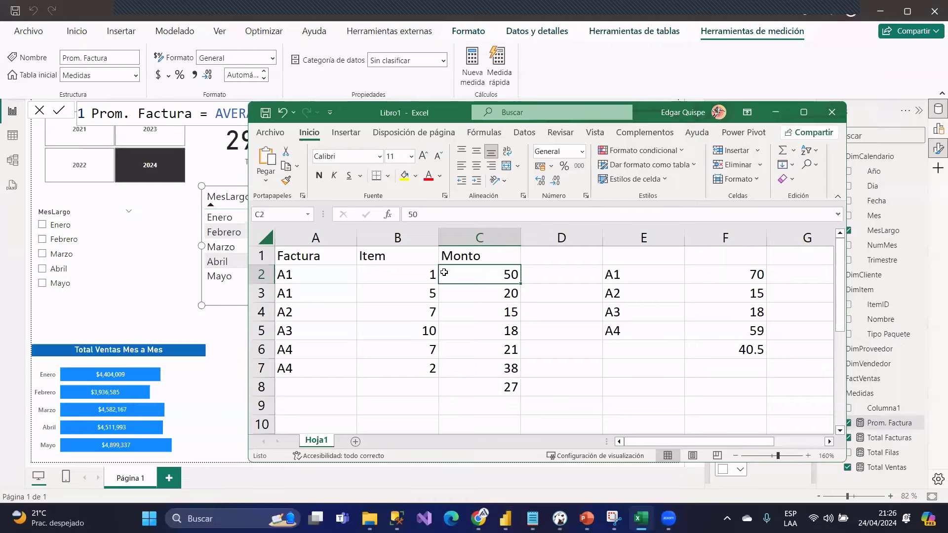
click(417, 272)
click(298, 283)
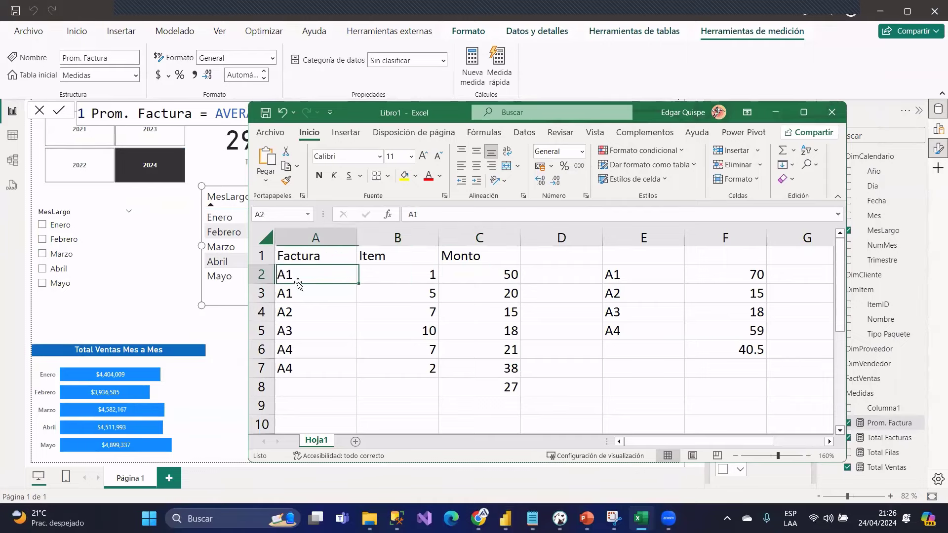
click(395, 276)
drag(514, 274, 321, 275)
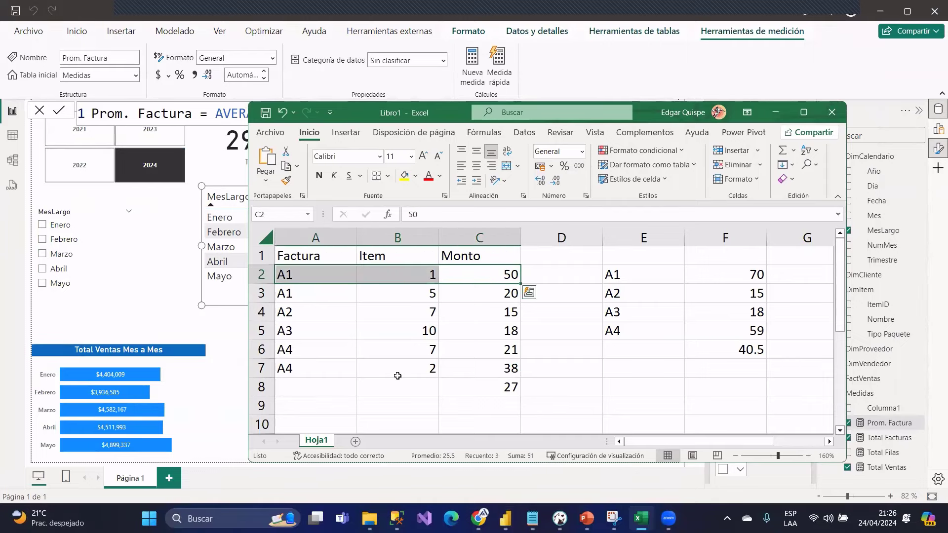
- Compare the unique invoices in E2:E5 and their totals with the Monto amounts for A1 through A4
drag(614, 275, 632, 333)
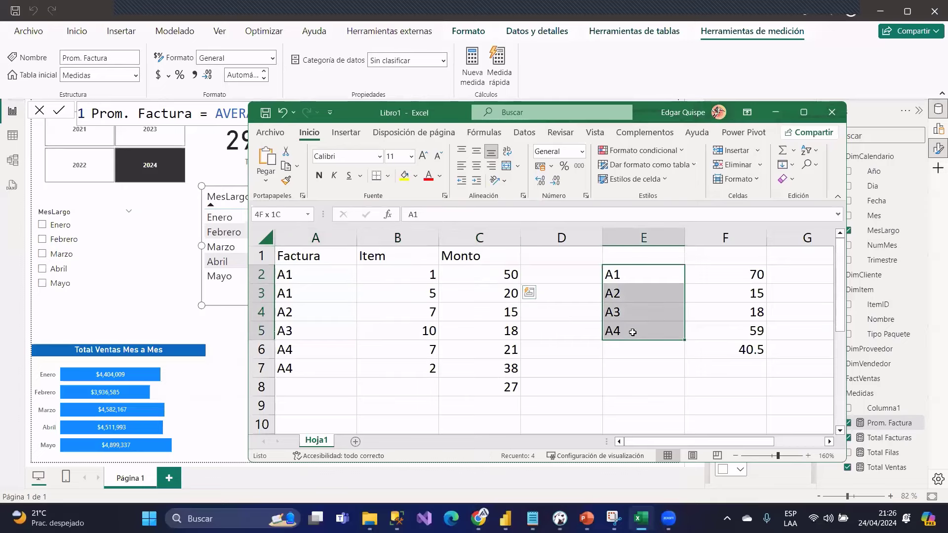
click(717, 273)
click(502, 282)
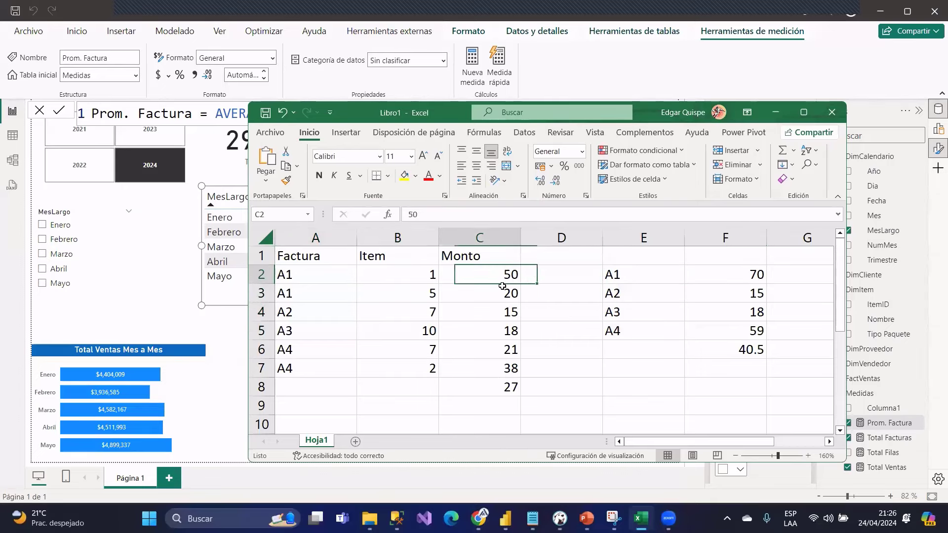
mouse_move(502, 286)
mouse_down()
mouse_move(502, 295)
mouse_move(473, 281)
mouse_move(491, 295)
mouse_up()
click(728, 275)
click(760, 280)
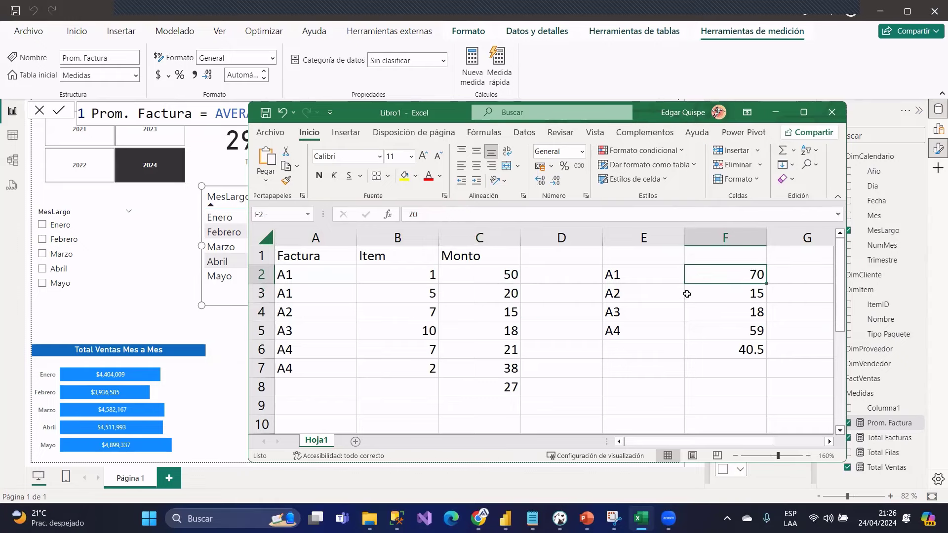
click(502, 311)
click(726, 295)
click(496, 332)
click(709, 306)
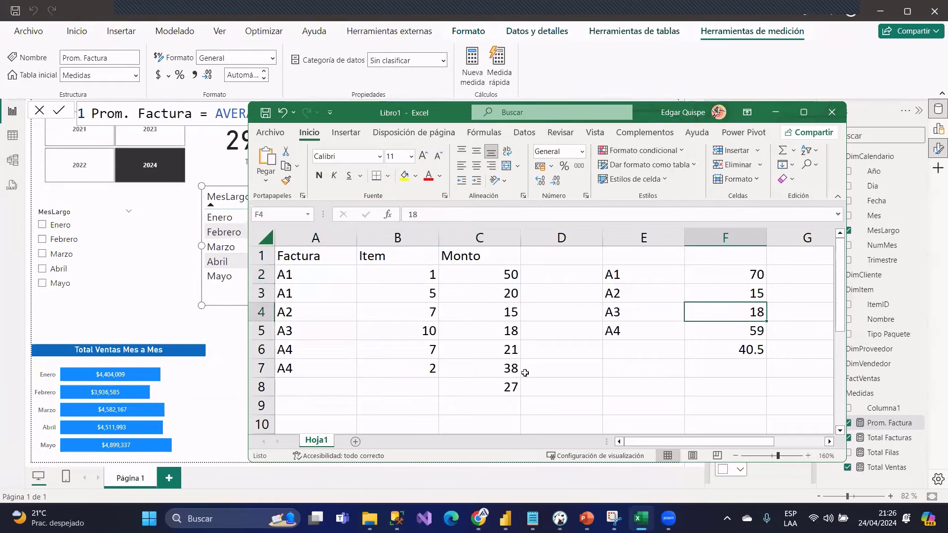
drag(513, 354, 508, 370)
click(734, 330)
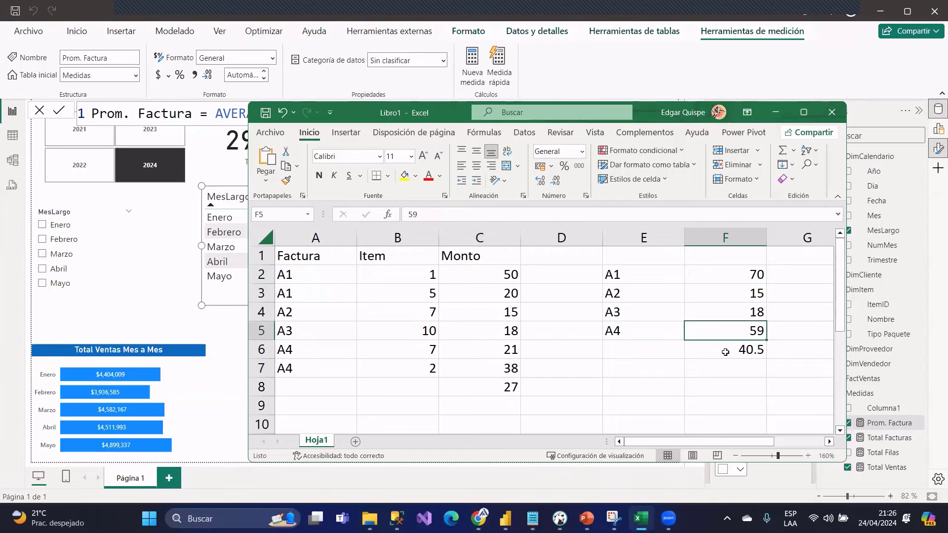
- Trace the totals in F5 back up to F2 to their source rows, from invoice A4 to A1
drag(317, 351, 508, 371)
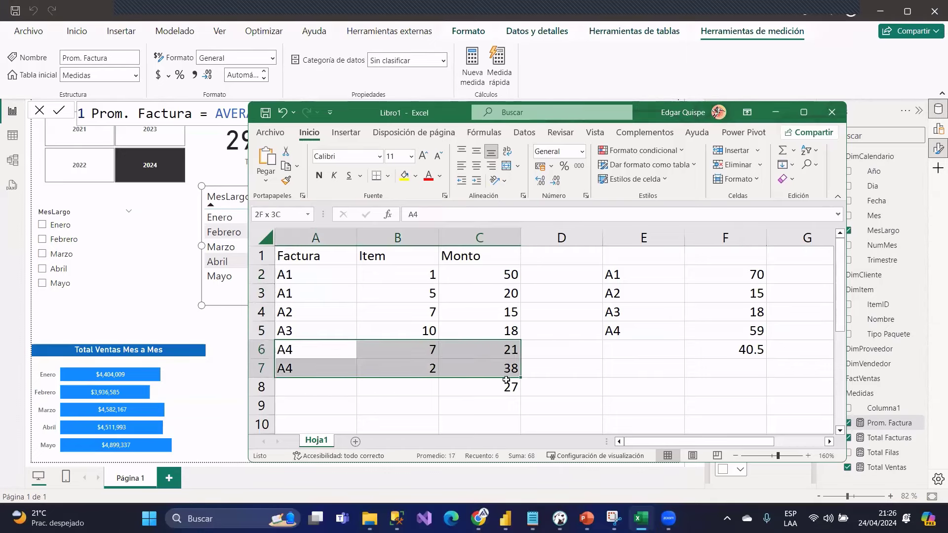
click(742, 329)
drag(295, 327, 490, 330)
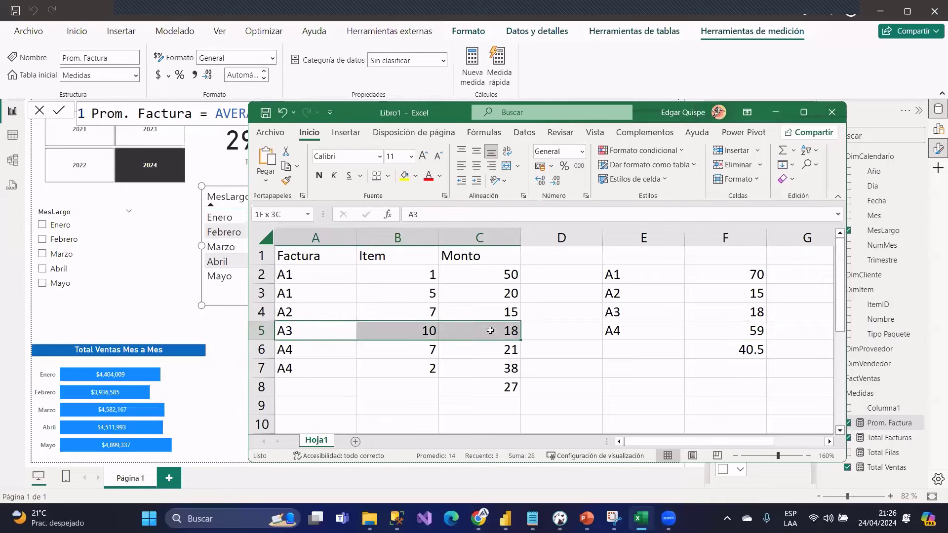
click(742, 328)
click(737, 313)
drag(296, 313, 498, 312)
click(743, 295)
drag(317, 275, 508, 298)
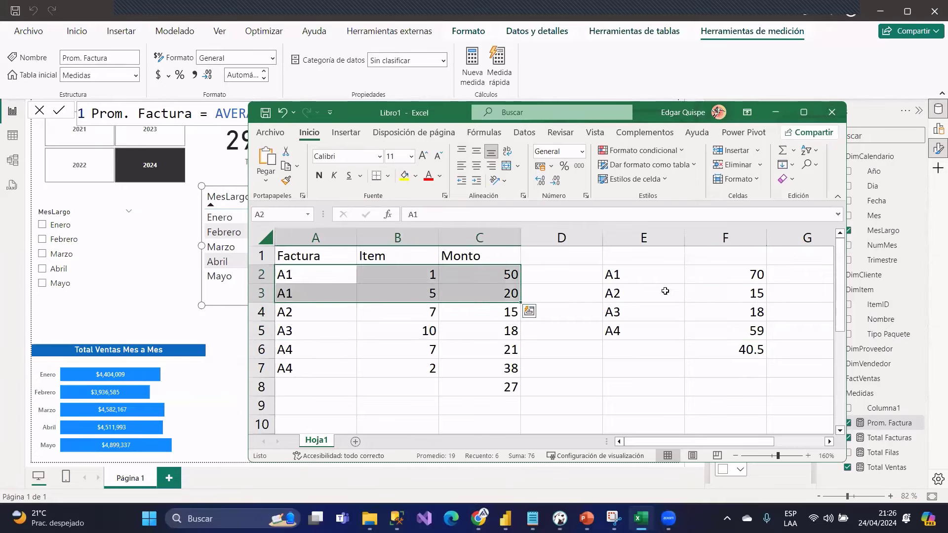
click(730, 268)
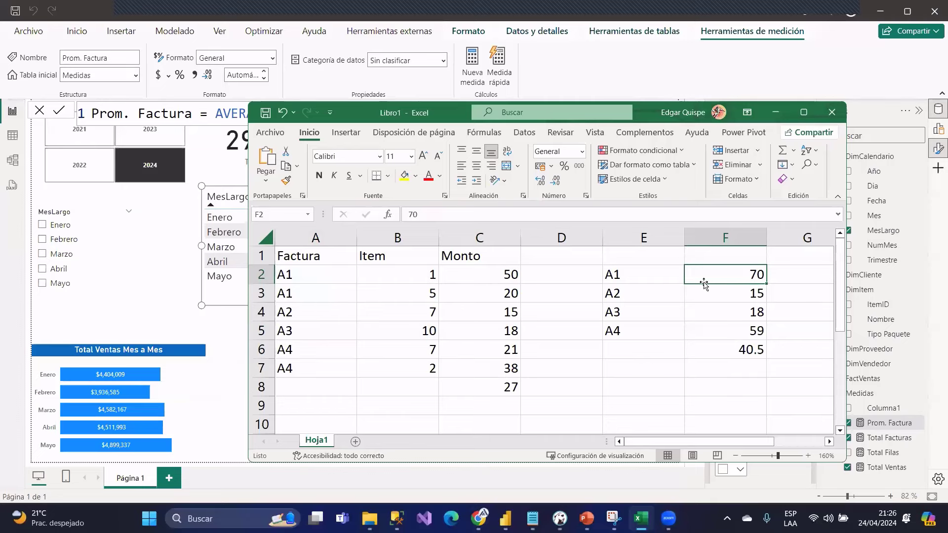
- Narrow columns E and F and centre the contents of E2:F6
drag(684, 237, 638, 234)
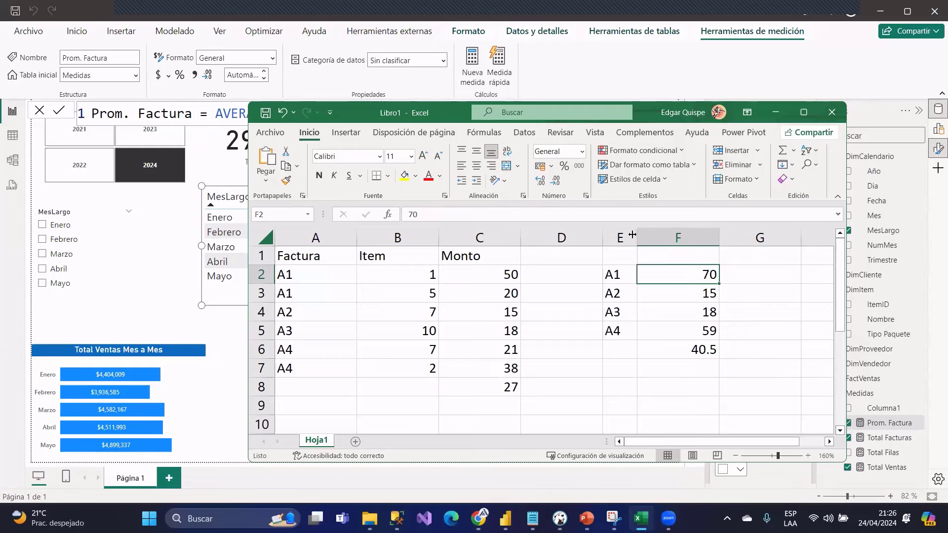
drag(719, 238, 689, 241)
drag(619, 274, 672, 350)
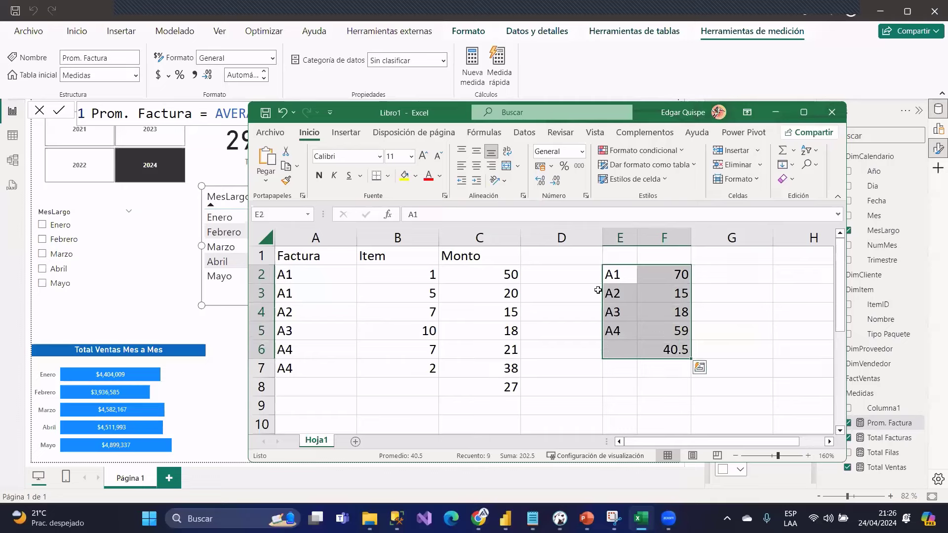
click(476, 166)
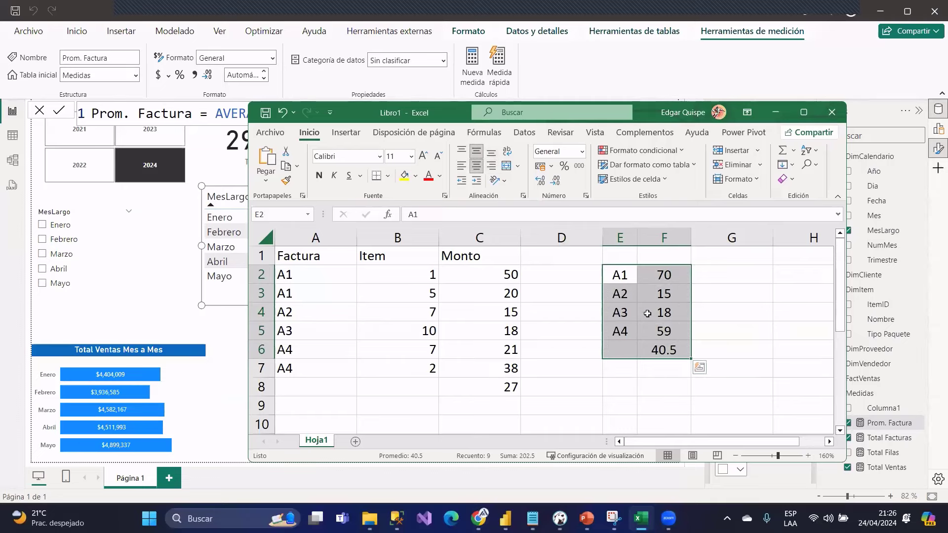
click(662, 329)
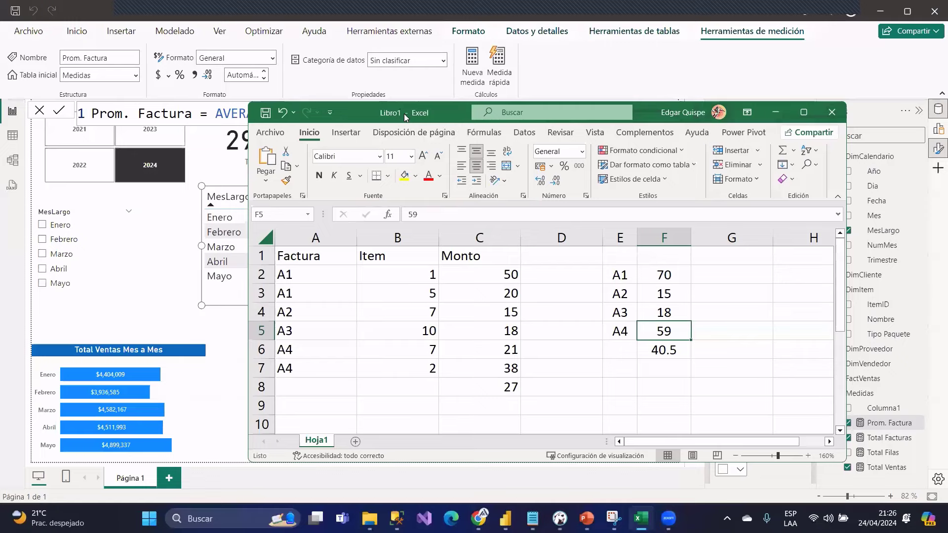
- Review the invoice summary in E2:F6 and compare invoice A1's source rows in A2:C3 with its total in F2
drag(405, 117, 379, 129)
drag(590, 286, 641, 361)
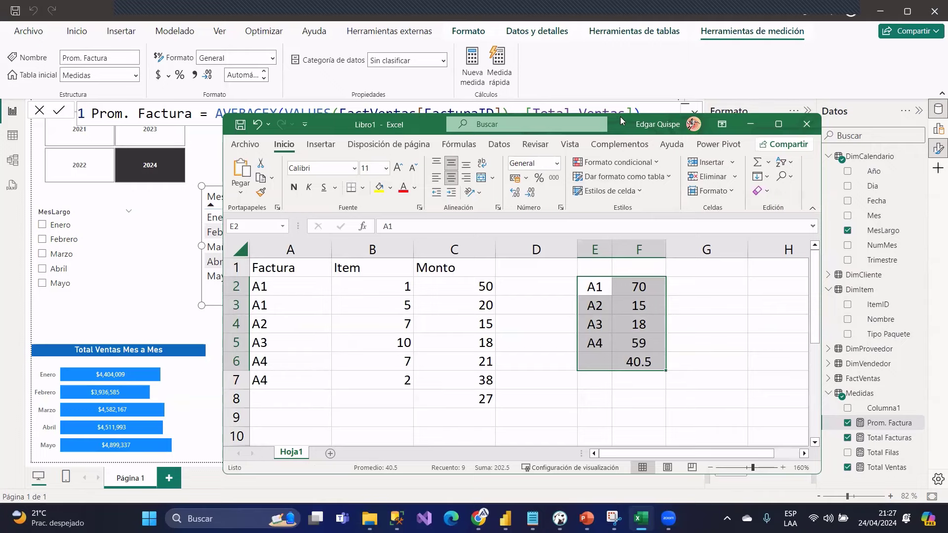
drag(621, 118, 645, 121)
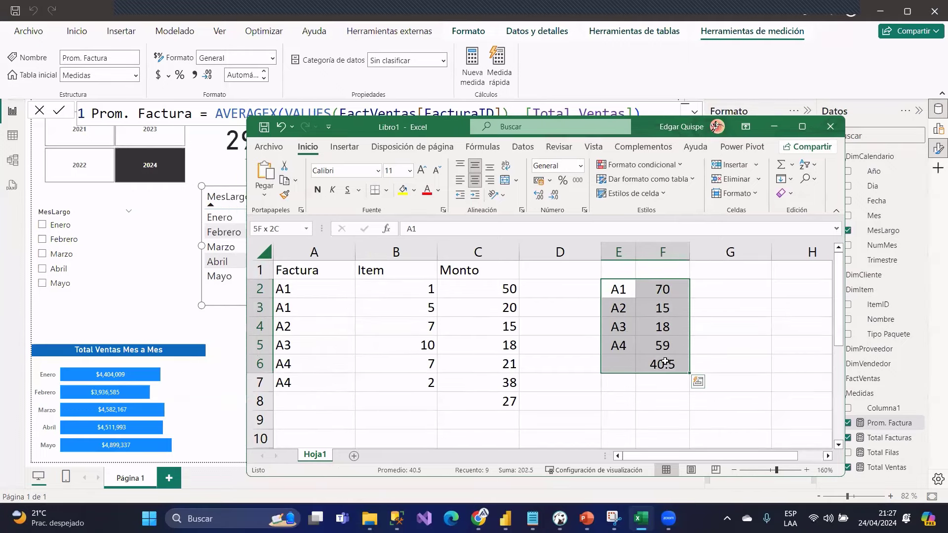
drag(296, 296, 503, 286)
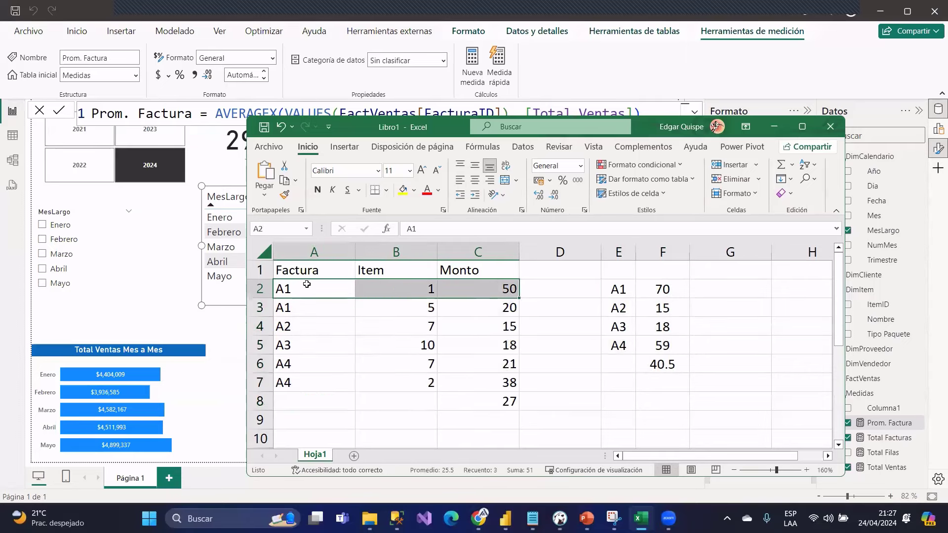
drag(307, 285, 510, 302)
click(638, 293)
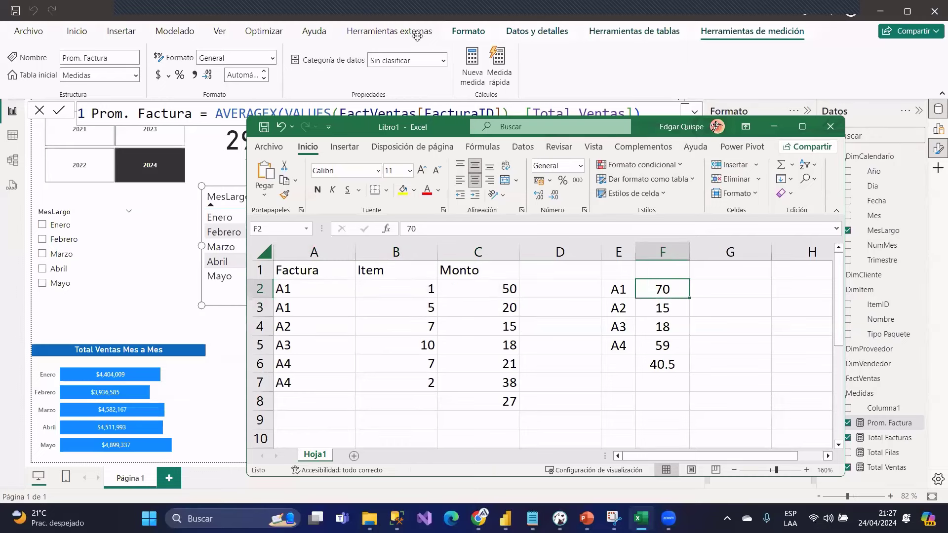
- Close the Libro1 workbook without saving it and dismiss the floating window to return to the Power BI report
click(566, 254)
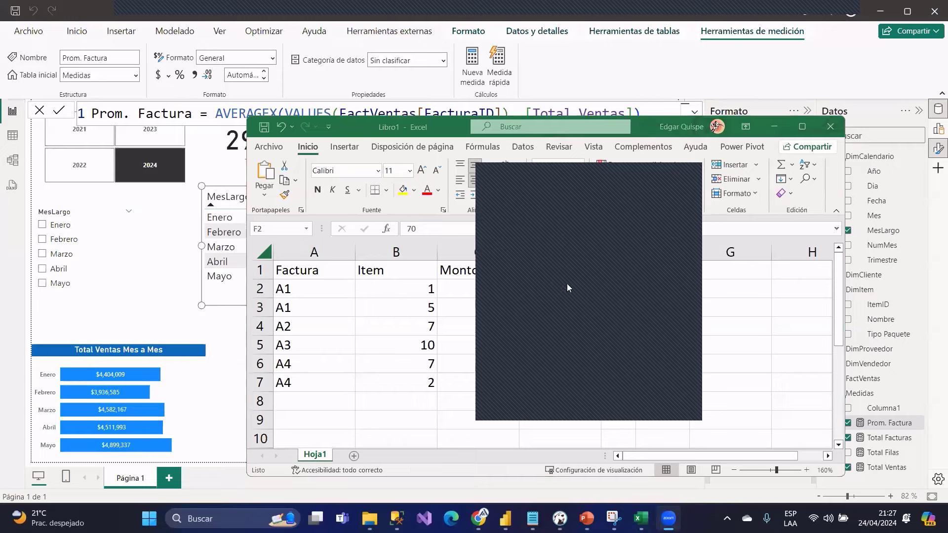
click(409, 290)
click(360, 288)
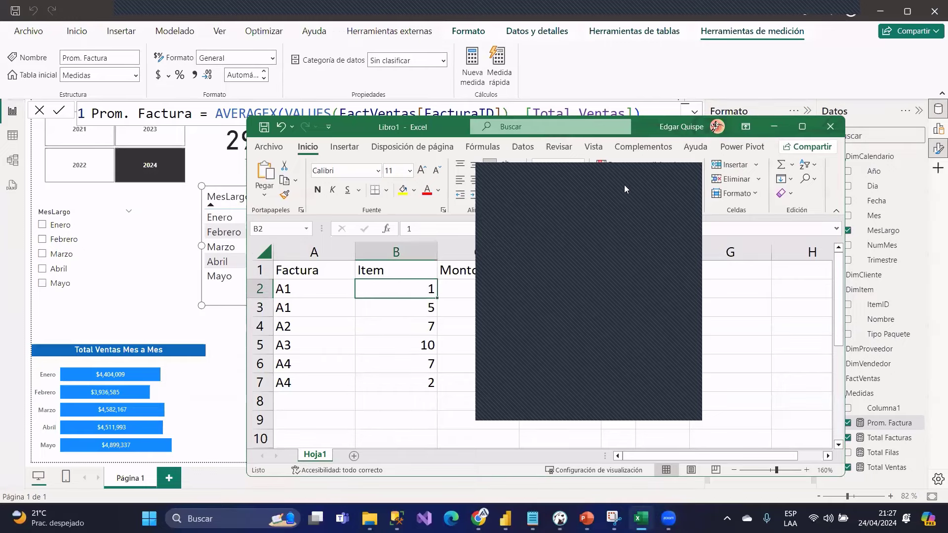
drag(574, 170, 722, 195)
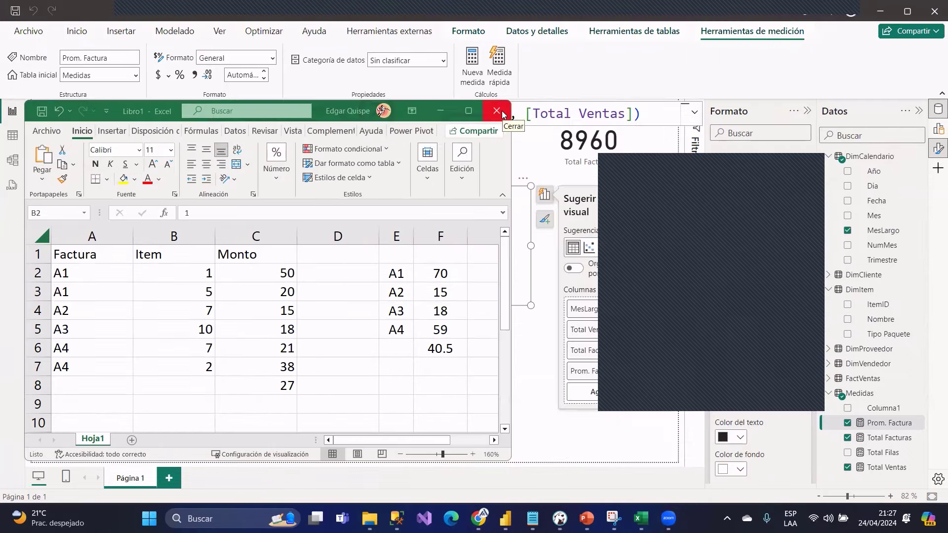
click(496, 110)
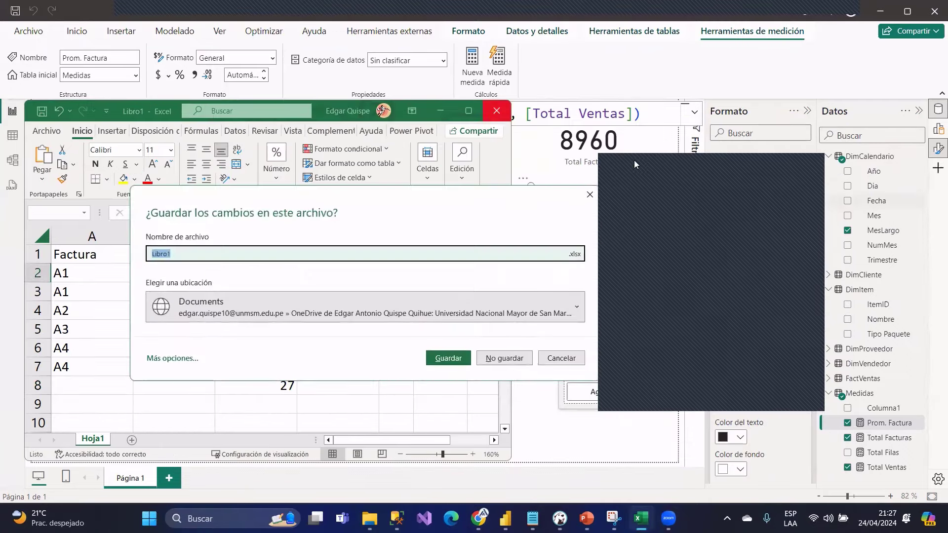
click(589, 194)
click(503, 107)
click(504, 362)
click(805, 167)
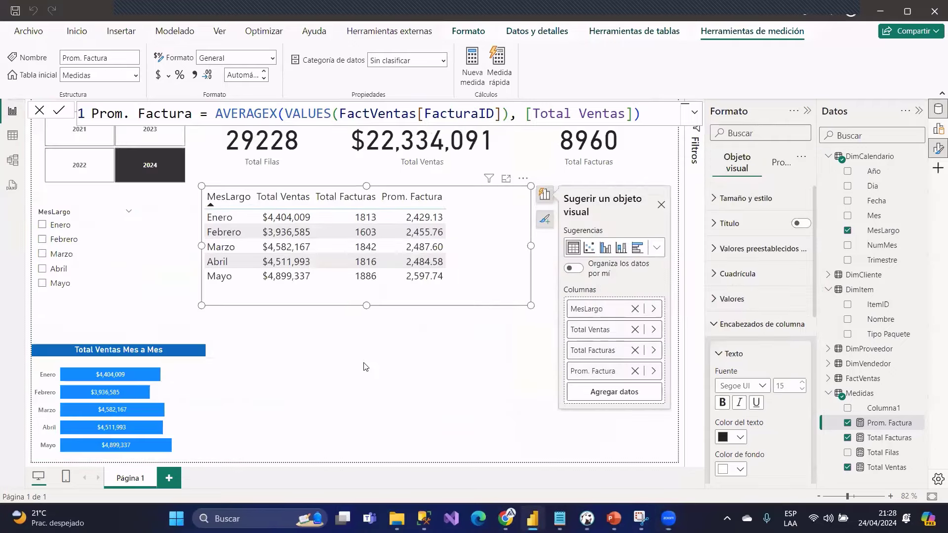
- Widen the monthly sales table and reposition it beside the MesLargo slicer, slightly lower on the page
click(364, 366)
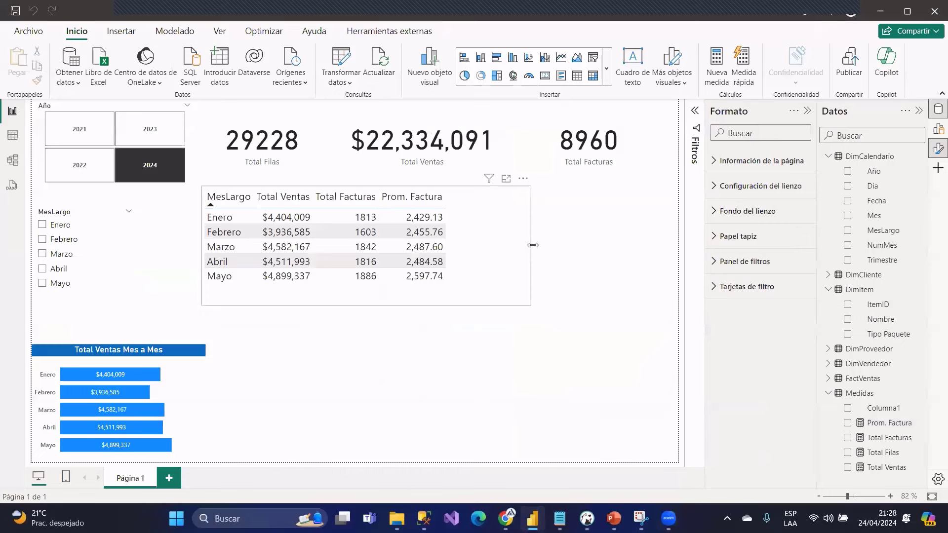
drag(532, 243, 576, 239)
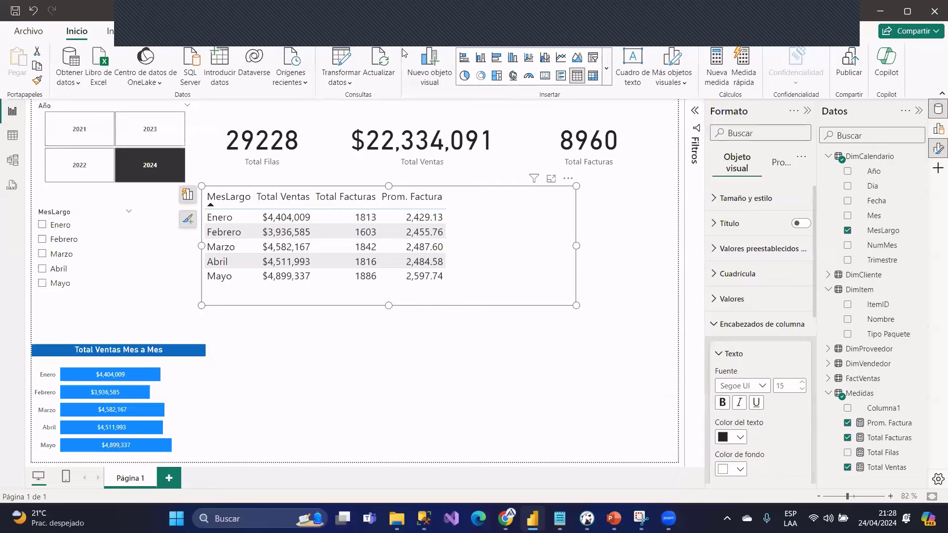
drag(503, 237, 440, 237)
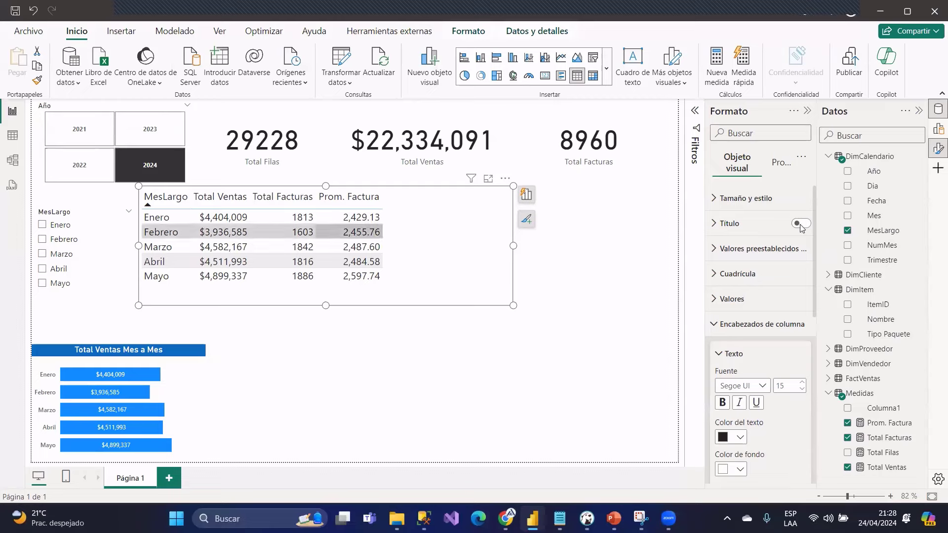
drag(445, 247, 446, 256)
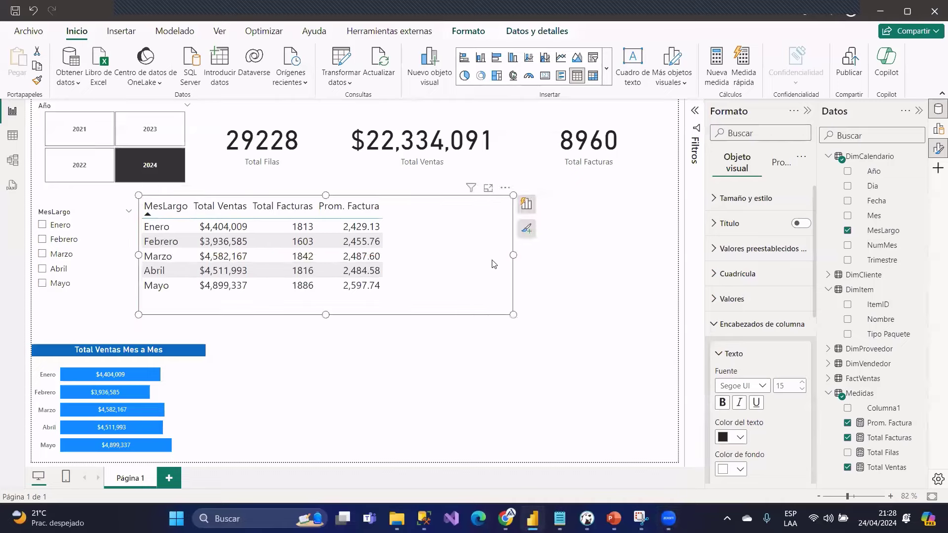
drag(515, 254, 541, 254)
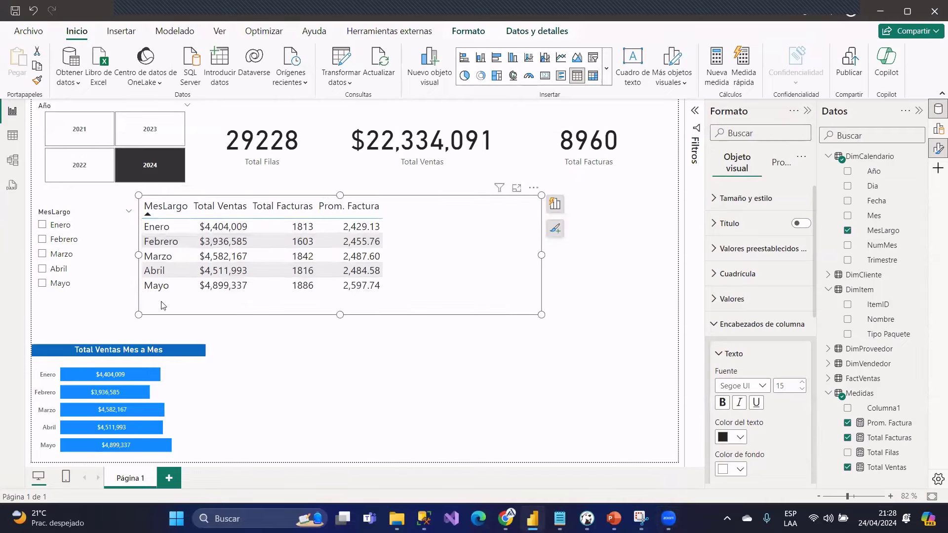
- Create the measure Total Clientes = DISTINCTCOUNT(FactVentas[ClienteID]) in the Medidas table
click(891, 438)
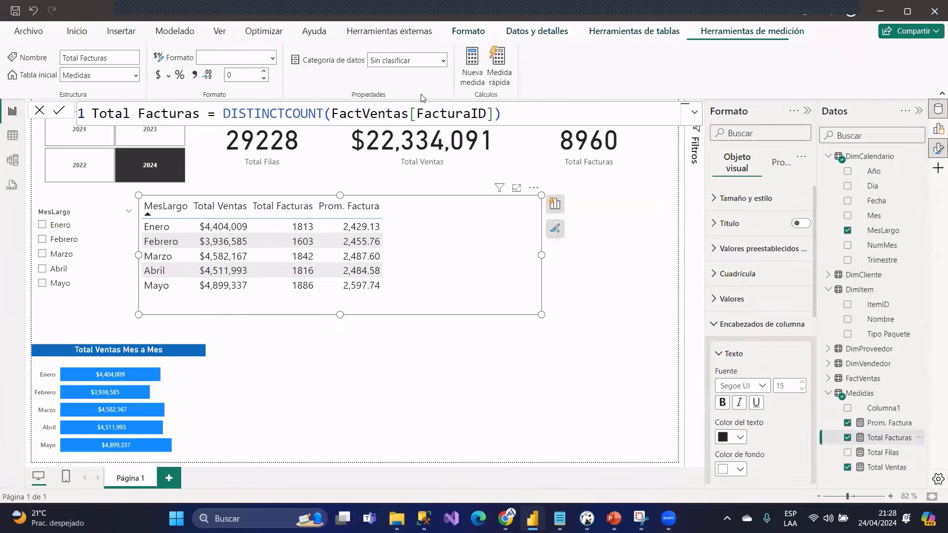
click(473, 55)
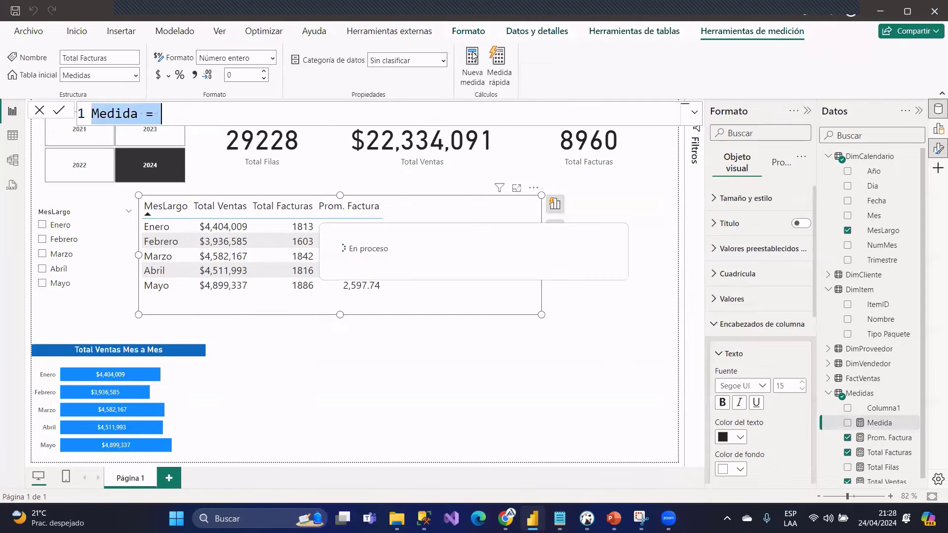
text(Total Clientes )
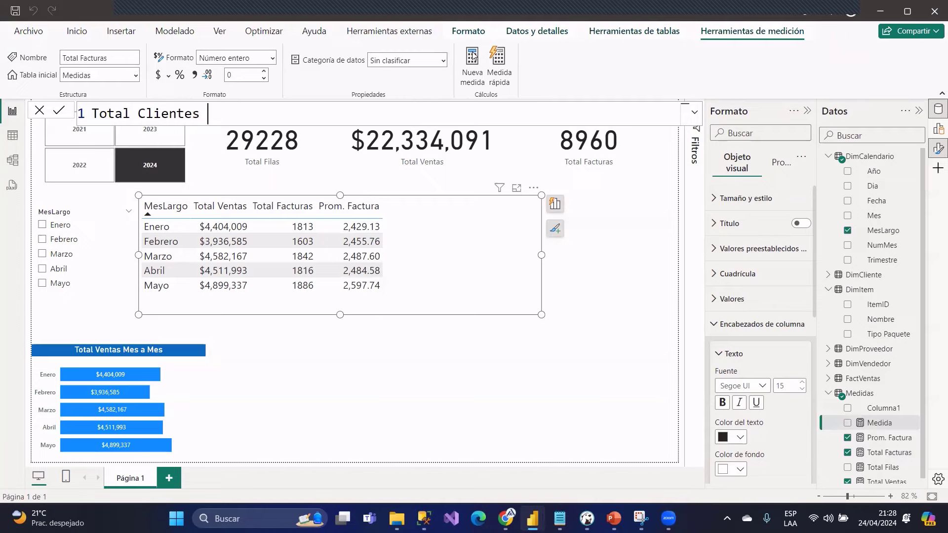
text(= distin)
key(Down)
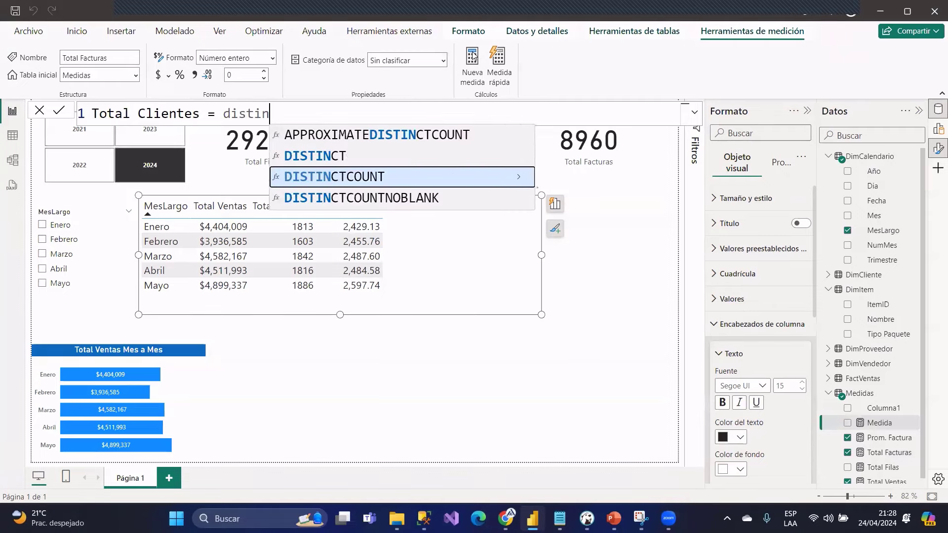
key(Tab)
text(cliente)
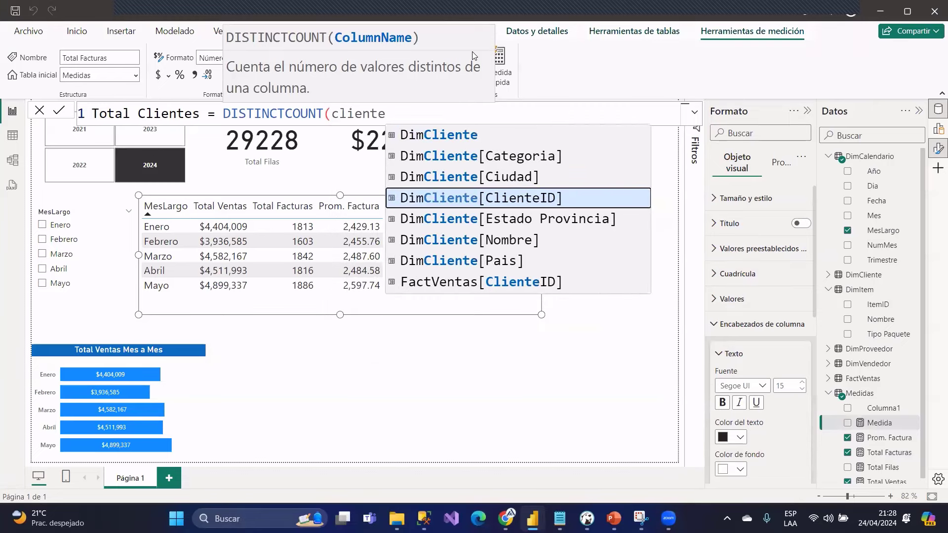
key(Down)
key(Down)
key(Down)
key(Down)
key(Tab)
text())
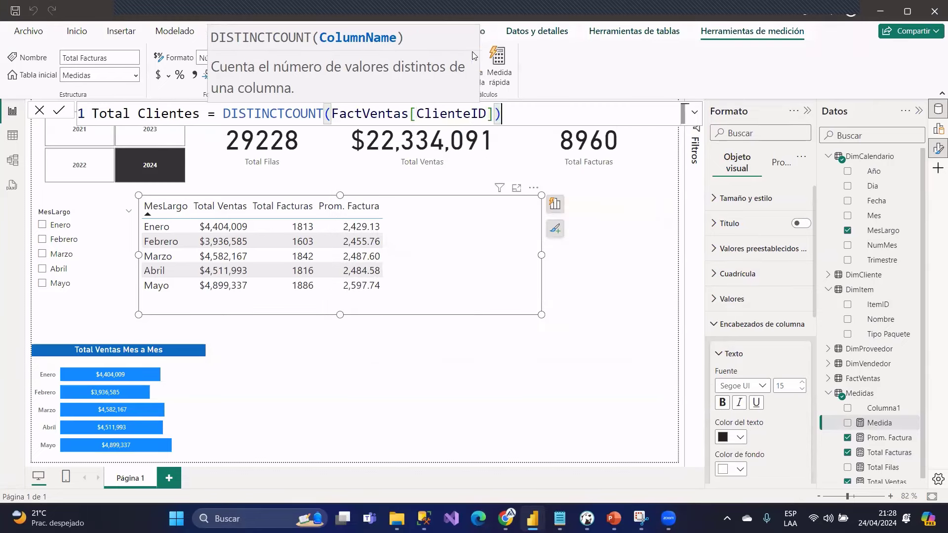
key(Return)
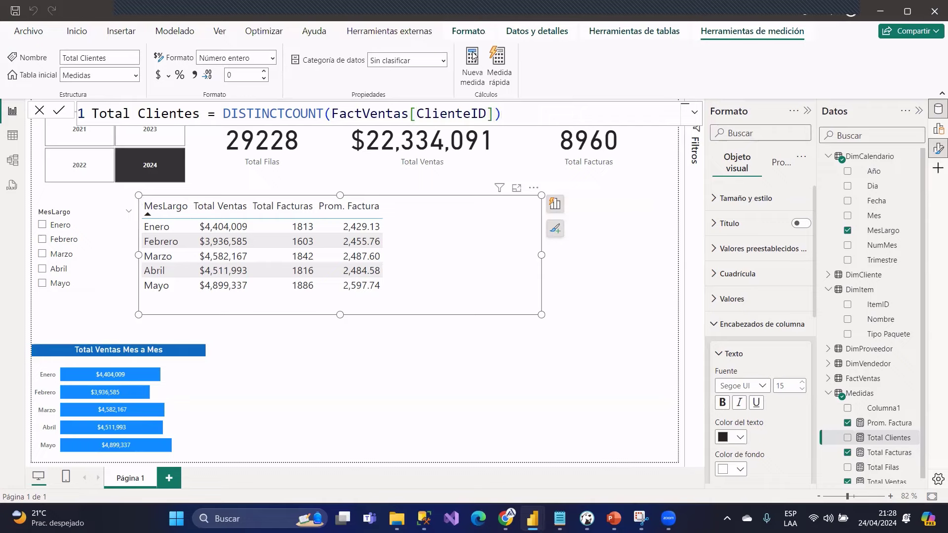
- Add Total Clientes to the monthly table, widen the table and shift it slightly toward the MesLargo slicer
scroll(880, 434, down, 1)
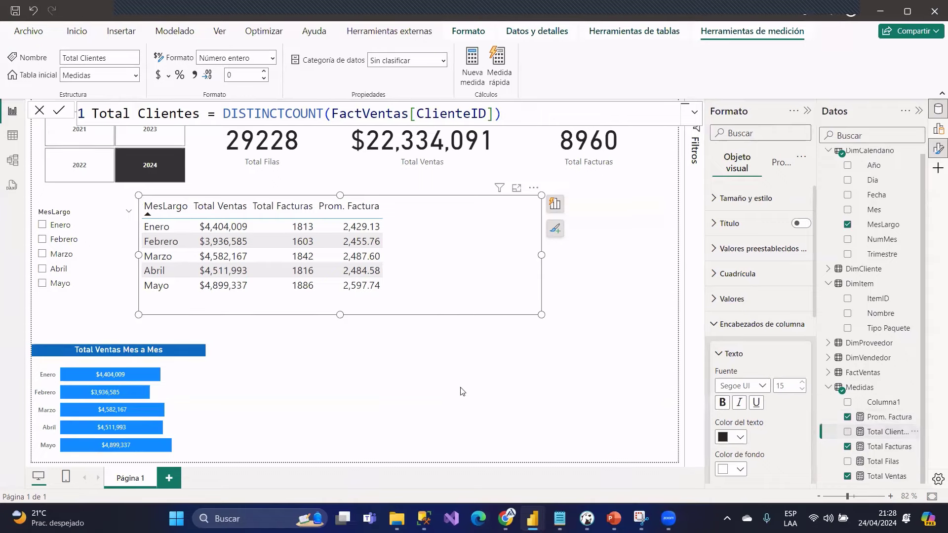
drag(542, 256, 575, 250)
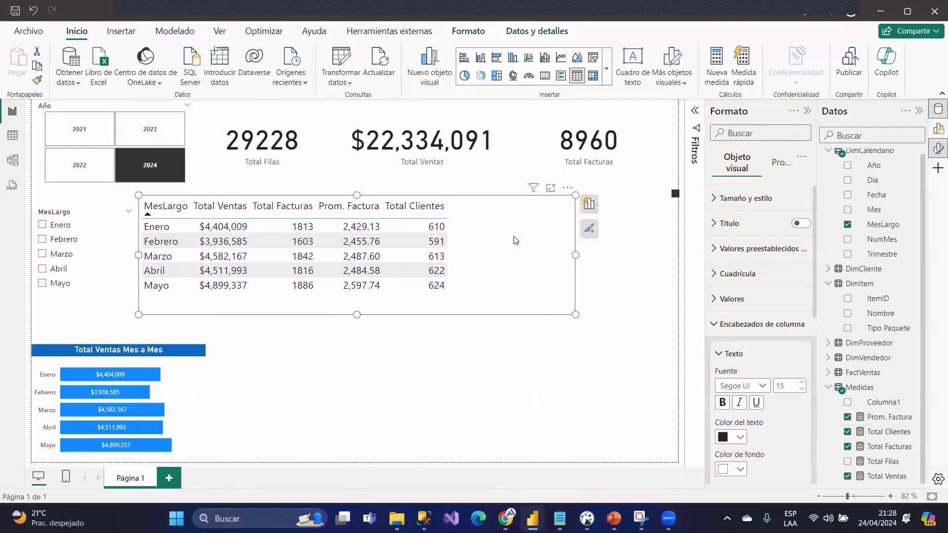
drag(516, 240, 502, 240)
- Narrow the MesLargo slicer and move the monthly table clear of it
click(133, 255)
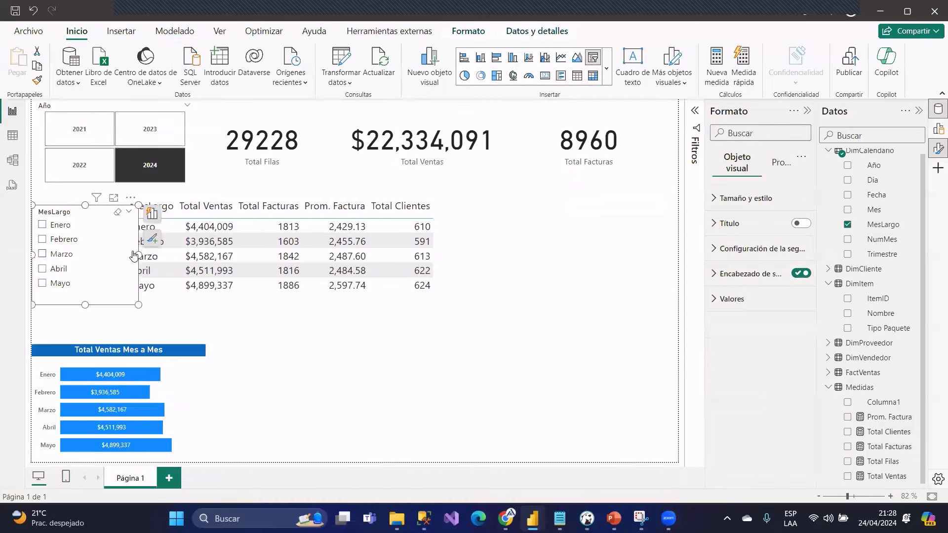
mouse_move(134, 255)
mouse_down()
mouse_move(55, 220)
mouse_move(115, 255)
mouse_up()
click(212, 303)
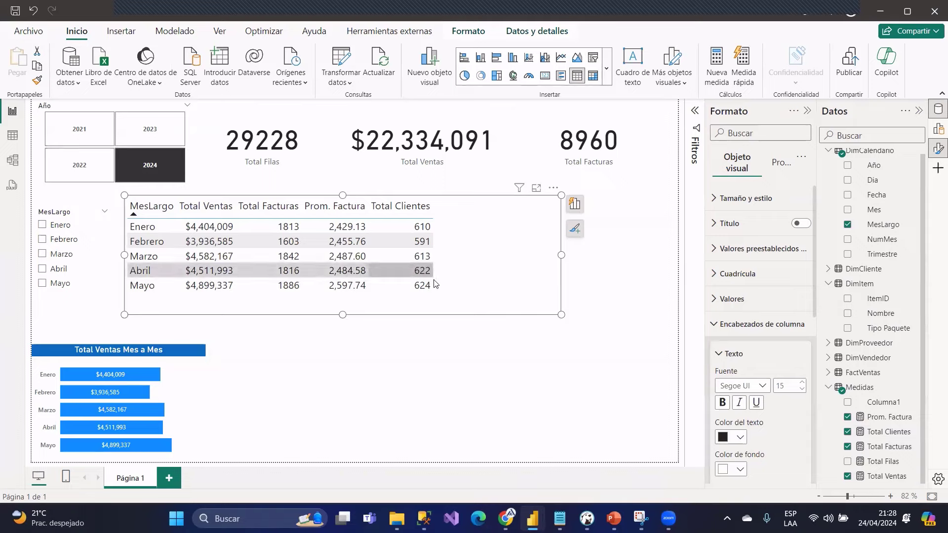
drag(455, 280, 468, 280)
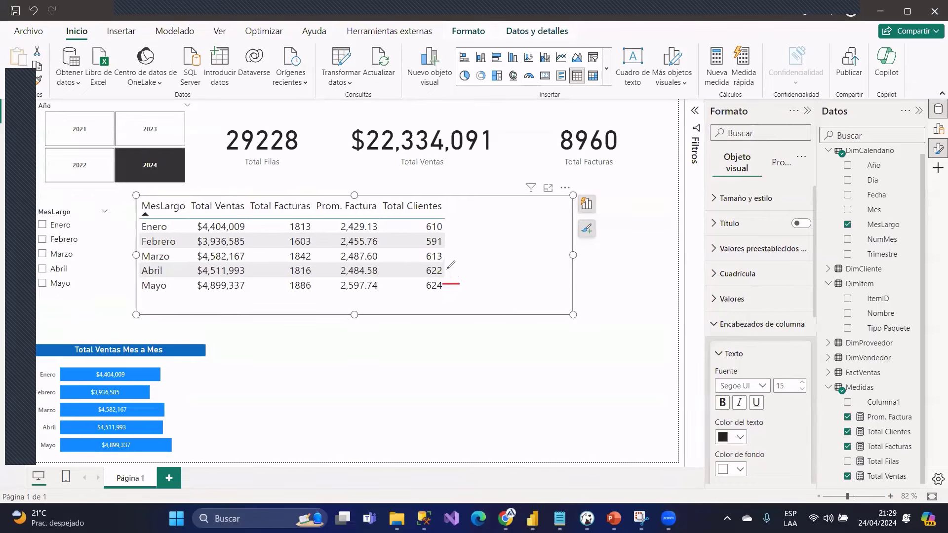
- Mark the Total Clientes values in the monthly table with the annotation pen
mouse_move(447, 272)
mouse_down()
mouse_move(457, 282)
mouse_move(451, 255)
mouse_move(458, 275)
mouse_up()
drag(446, 242, 455, 248)
mouse_move(442, 200)
mouse_down()
mouse_move(482, 199)
mouse_move(485, 267)
mouse_move(441, 296)
mouse_up()
- Display the Prom. Factura measure's formula and move the monthly table slightly further from the slicer
click(884, 417)
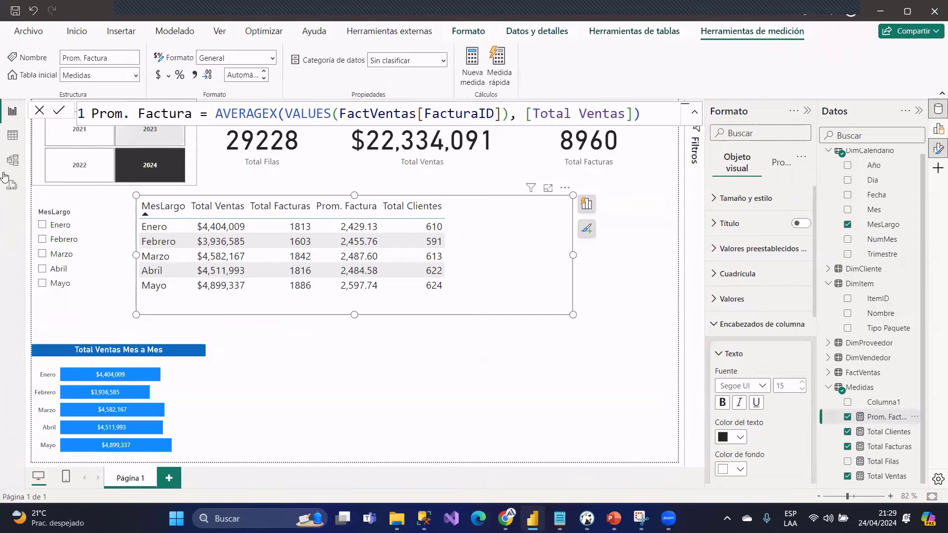
drag(207, 303, 215, 302)
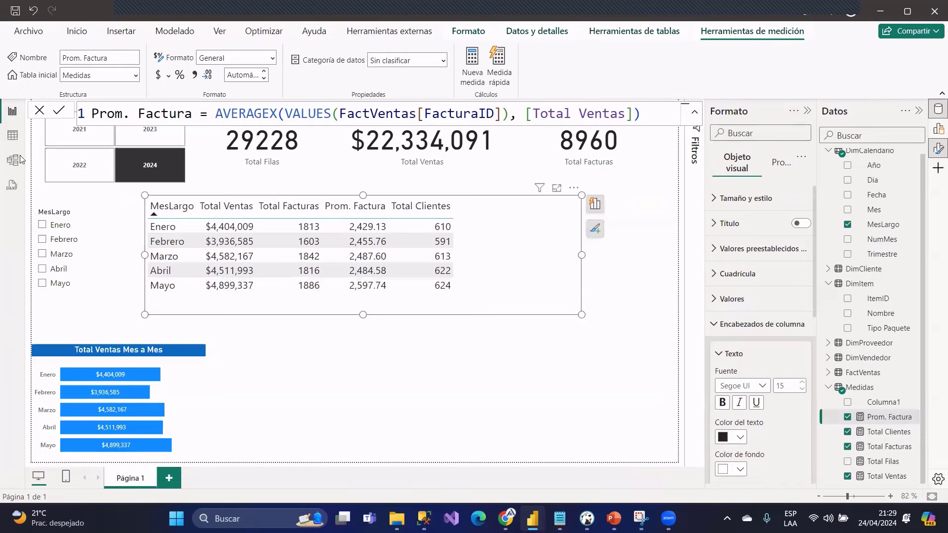
- Outline the Mayo row and the Total Clientes header with annotation rectangles, and undo the annotations
drag(144, 277, 571, 294)
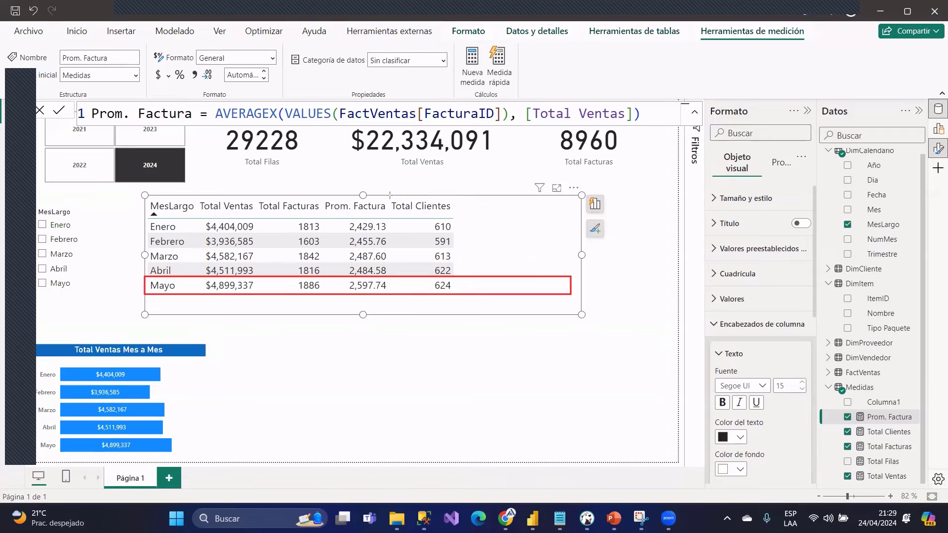
drag(382, 192, 464, 215)
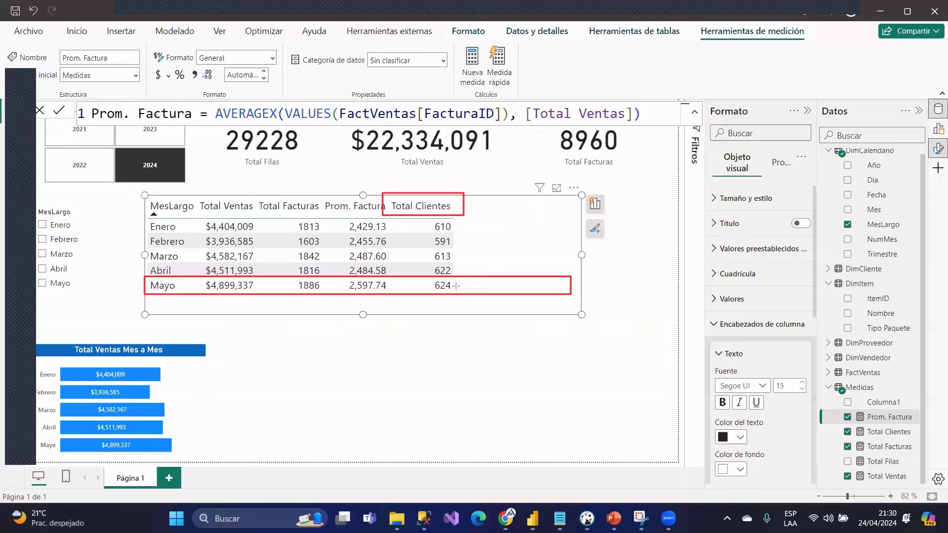
drag(458, 277, 506, 292)
key(ctrl+z)
key(ctrl+z)
key(ctrl+z)
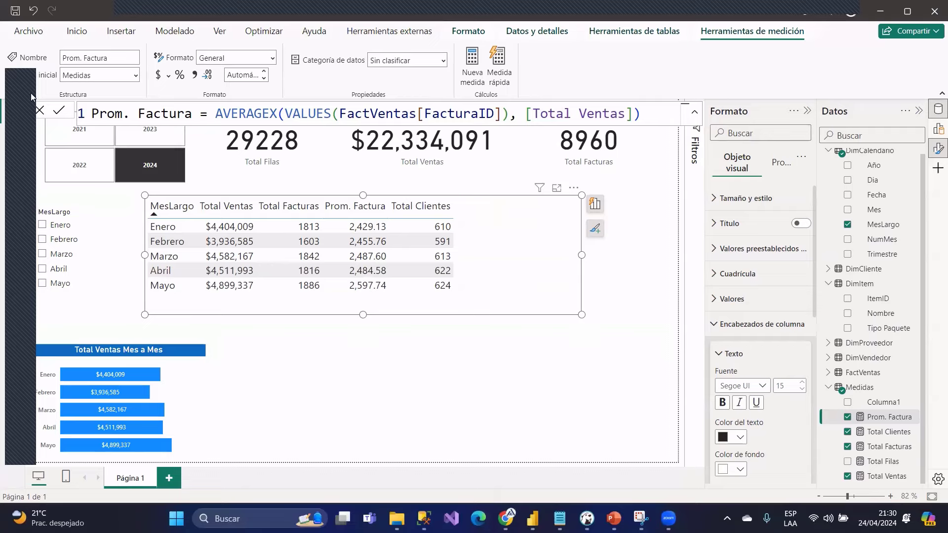
- Create a new measure in the Medidas table
click(643, 115)
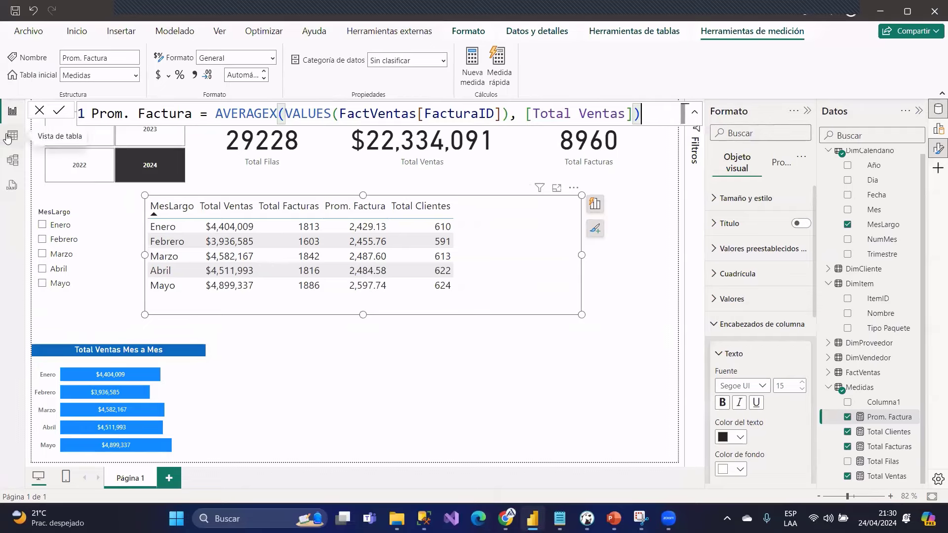
click(472, 62)
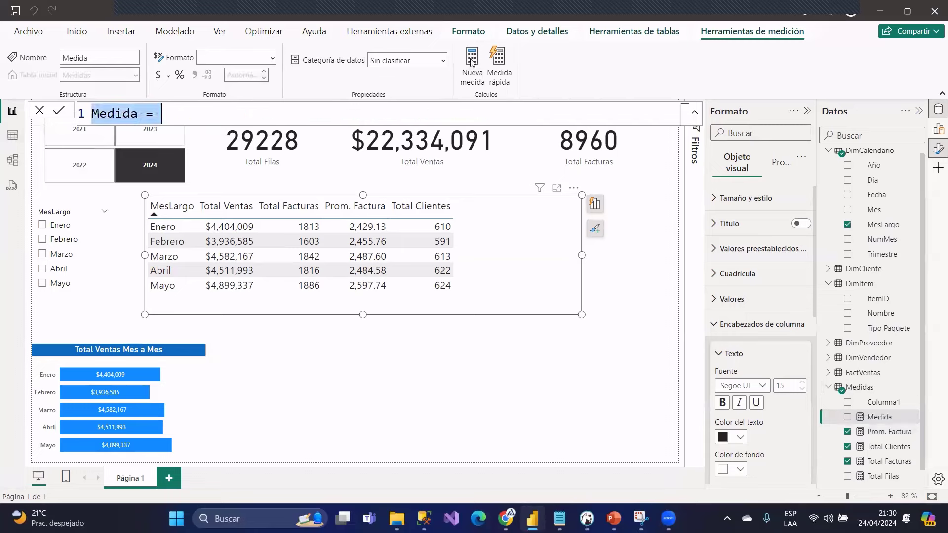
text(Clientes )
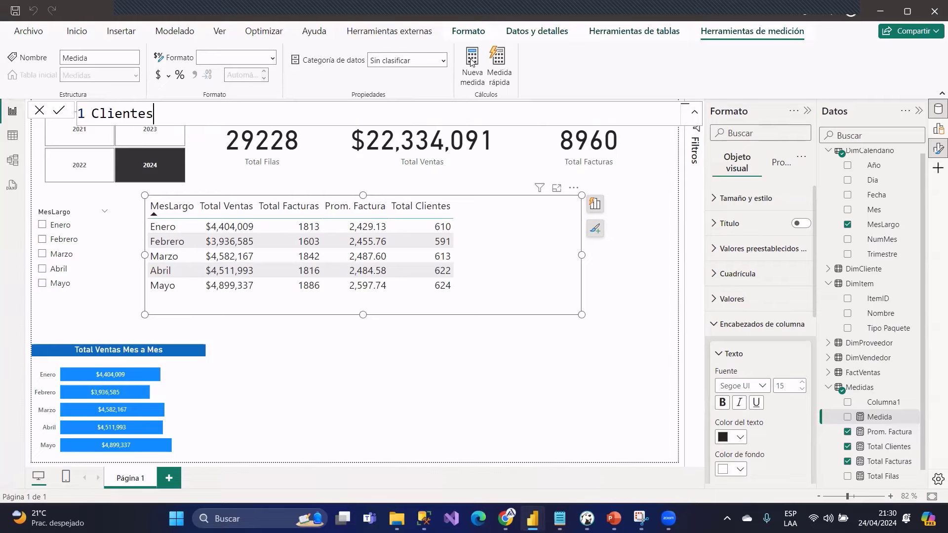
text(MP)
key(BackSpace)
key(BackSpace)
key(BackSpace)
key(BackSpace)
key(BackSpace)
key(BackSpace)
key(BackSpace)
key(BackSpace)
key(BackSpace)
key(BackSpace)
key(BackSpace)
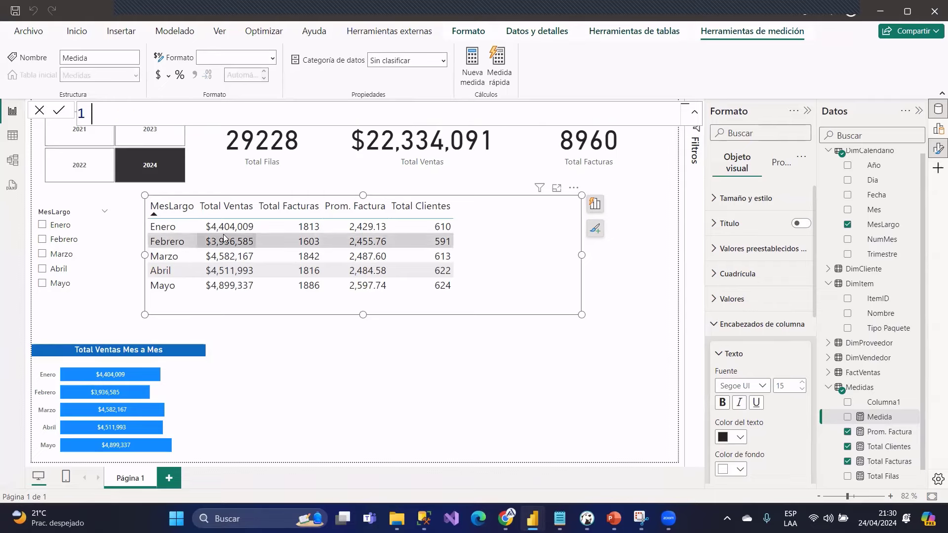
text(VENTA)
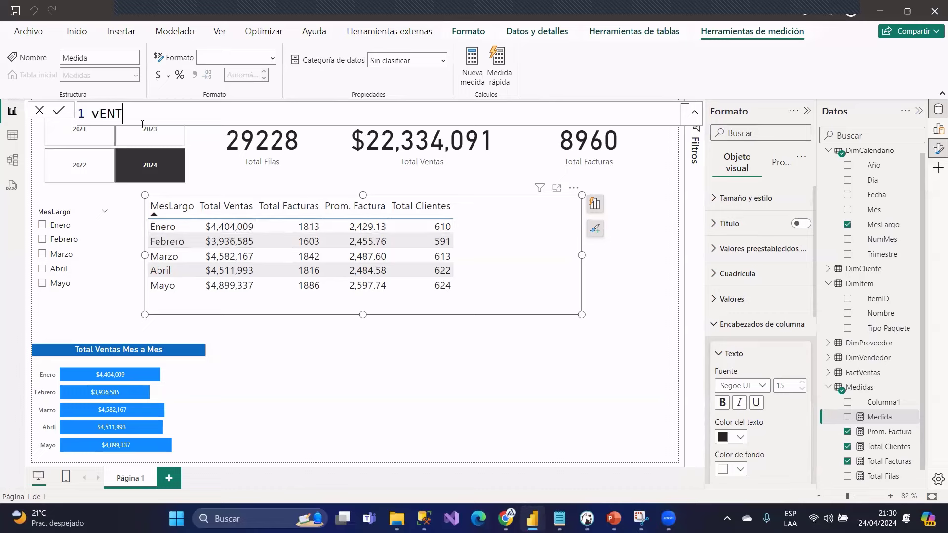
key(BackSpace)
key(BackSpace)
key(BackSpace)
key(BackSpace)
key(BackSpace)
- Name the new measure Ventas MP and begin its formula with DATEADD over DimCalendario[Fecha]
text(Ventas MP =)
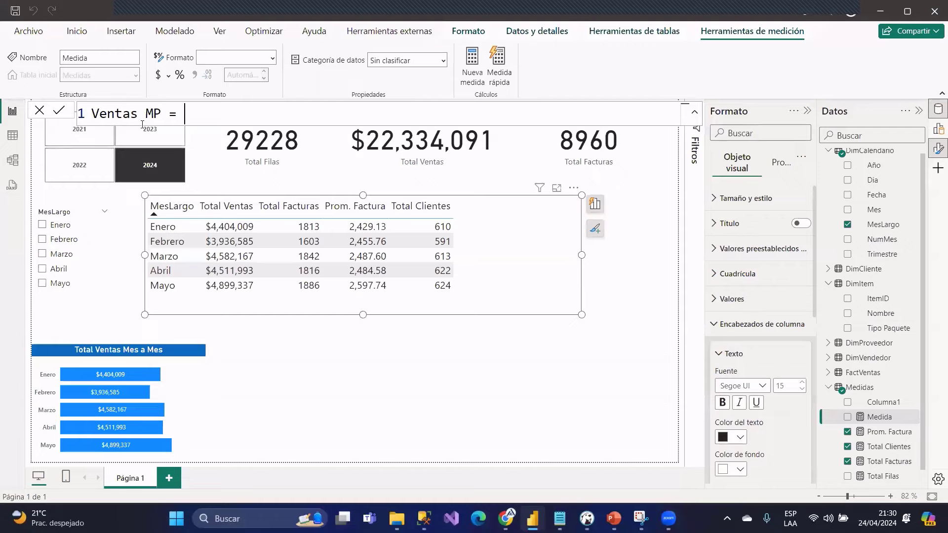
text(DATEADD()
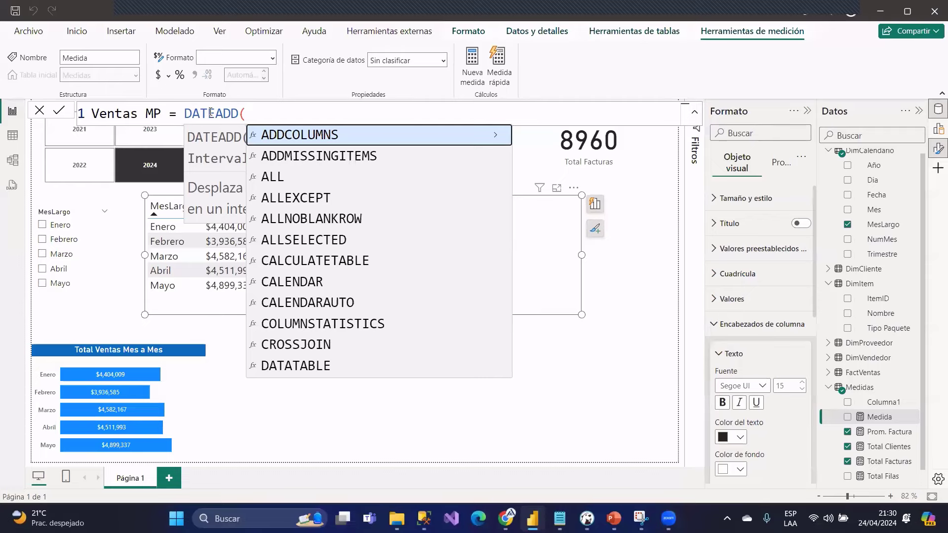
key(Escape)
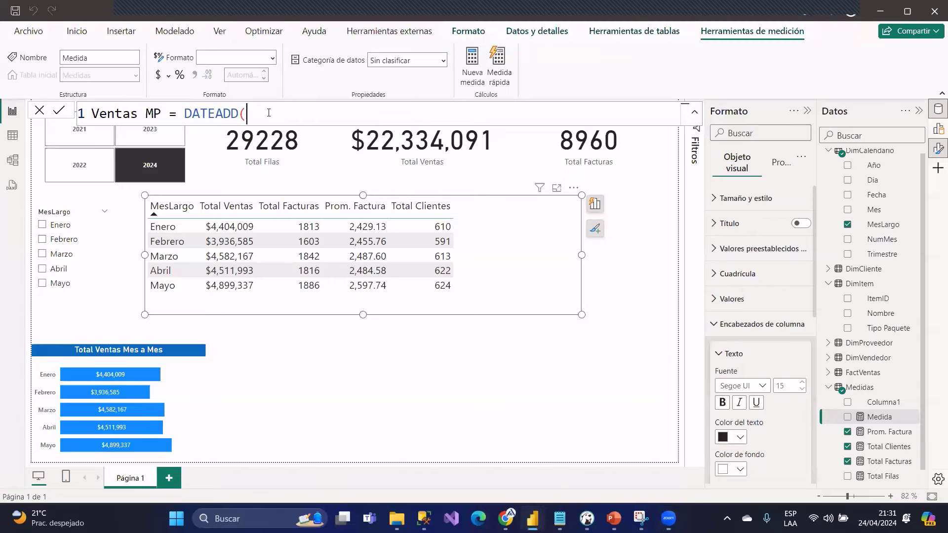
key(BackSpace)
text(()
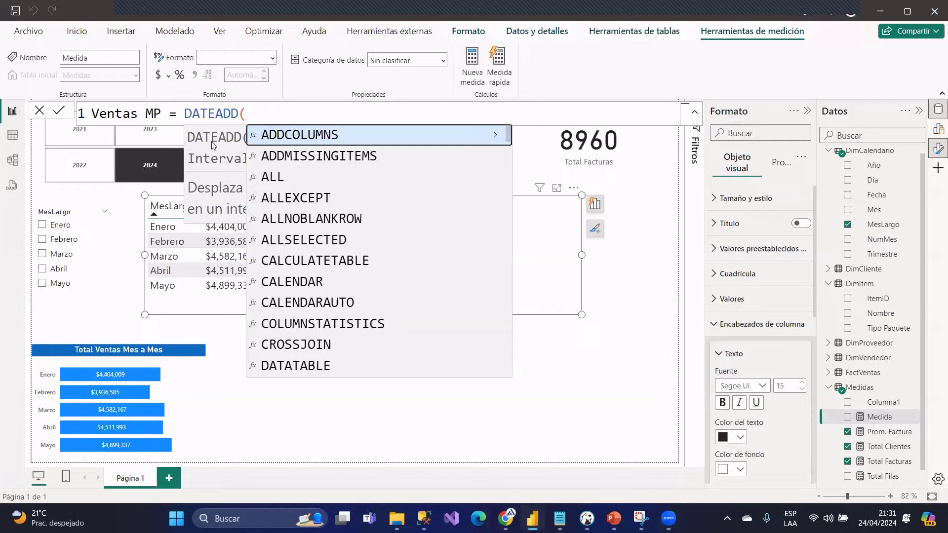
text(Fecha)
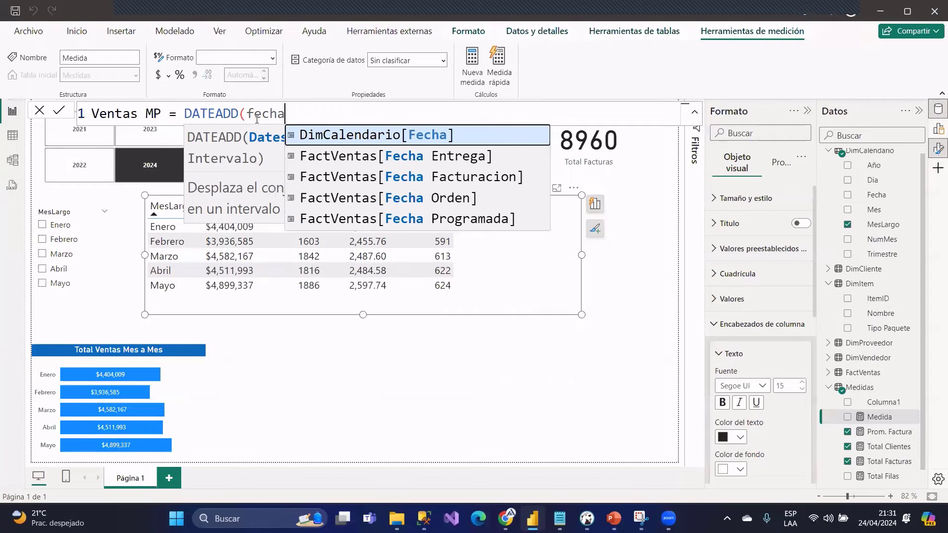
key(Tab)
text(,)
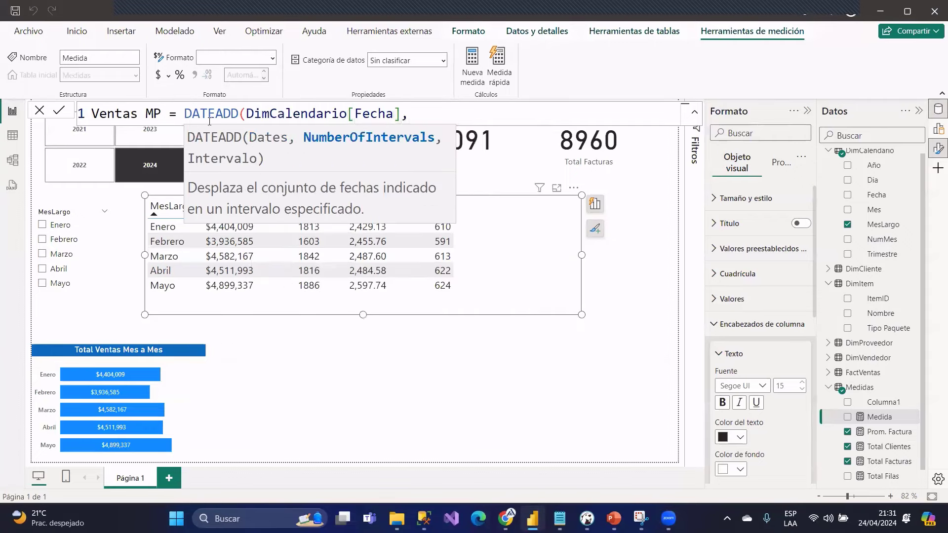
- Complete the DATEADD expression in Ventas MP with an interval of -1 MONTH
drag(247, 113, 402, 116)
click(428, 118)
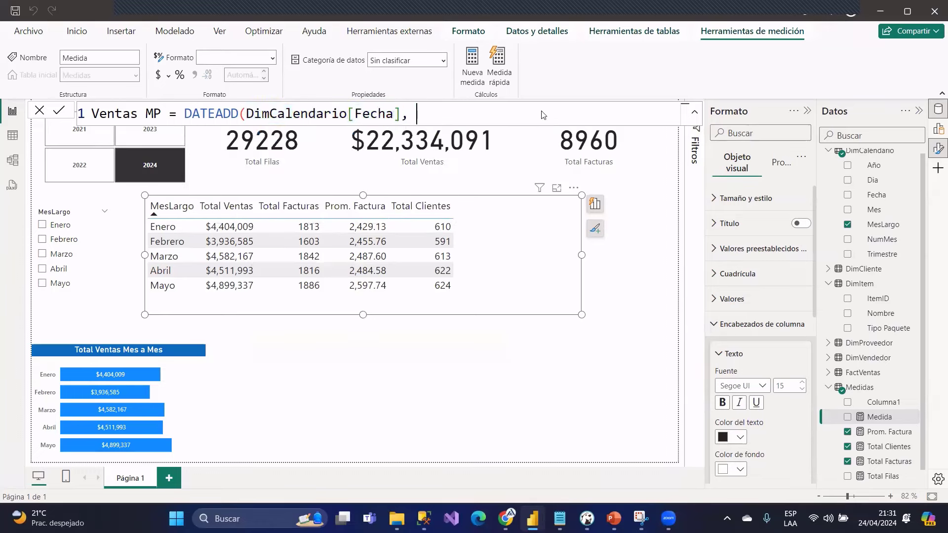
key(Return)
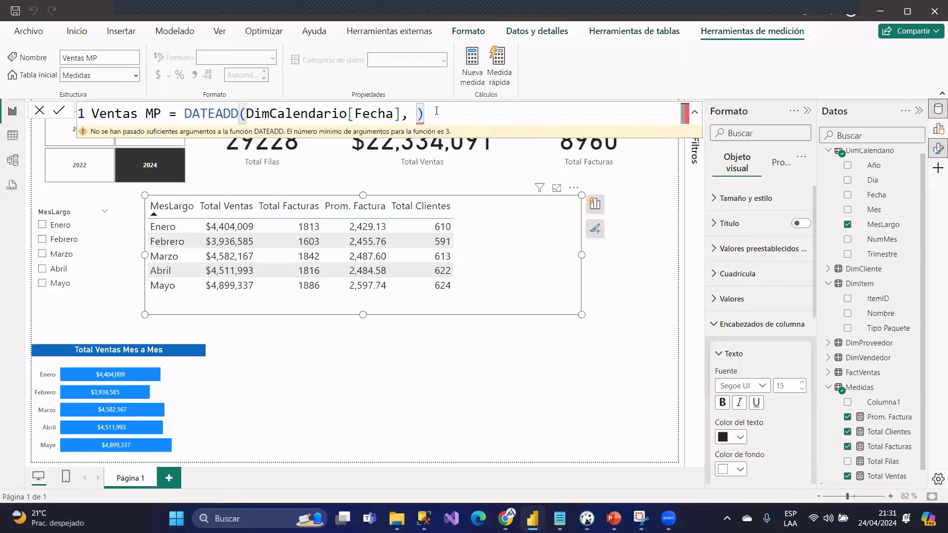
text(-)
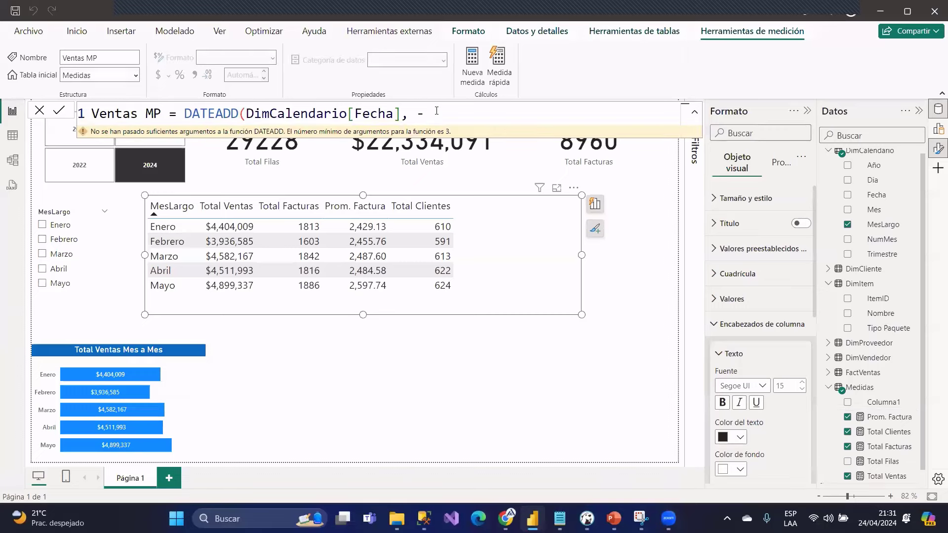
text(1, mont)
key(Tab)
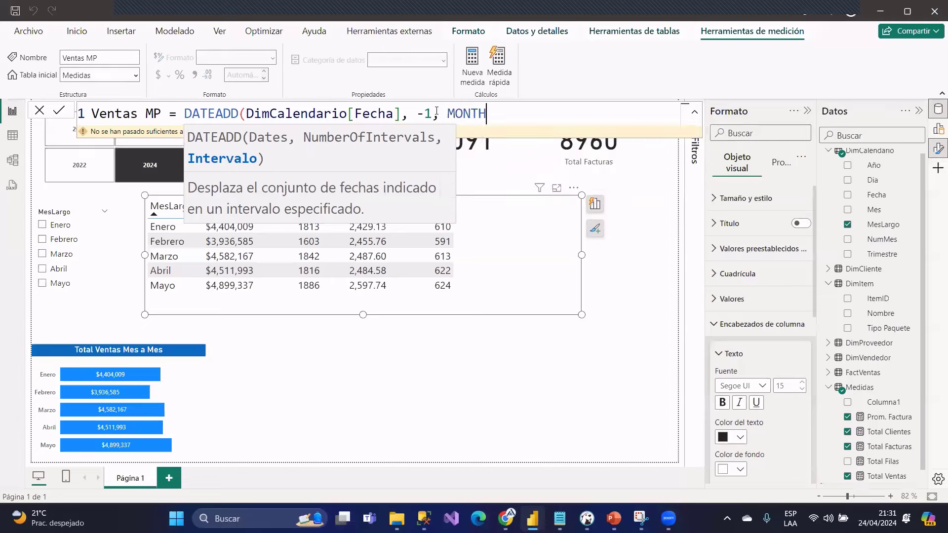
text())
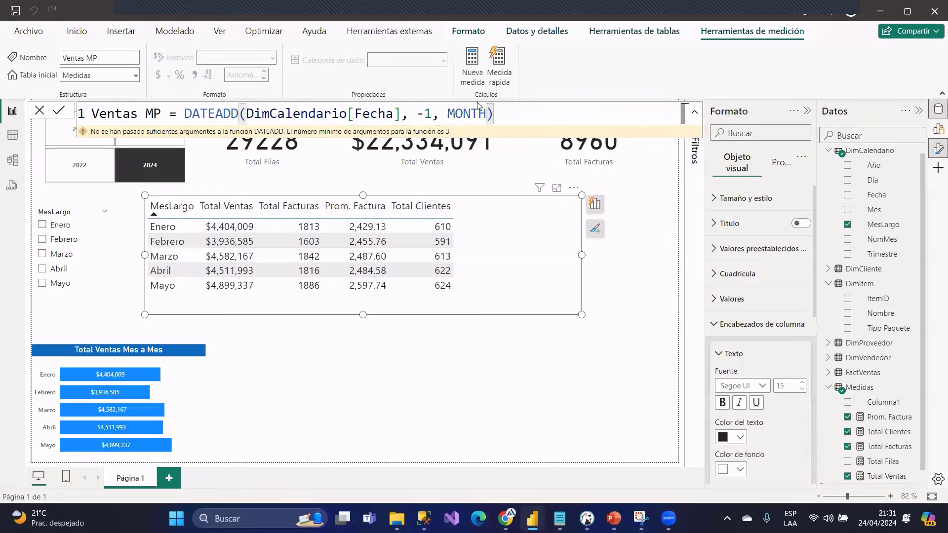
double_click(467, 113)
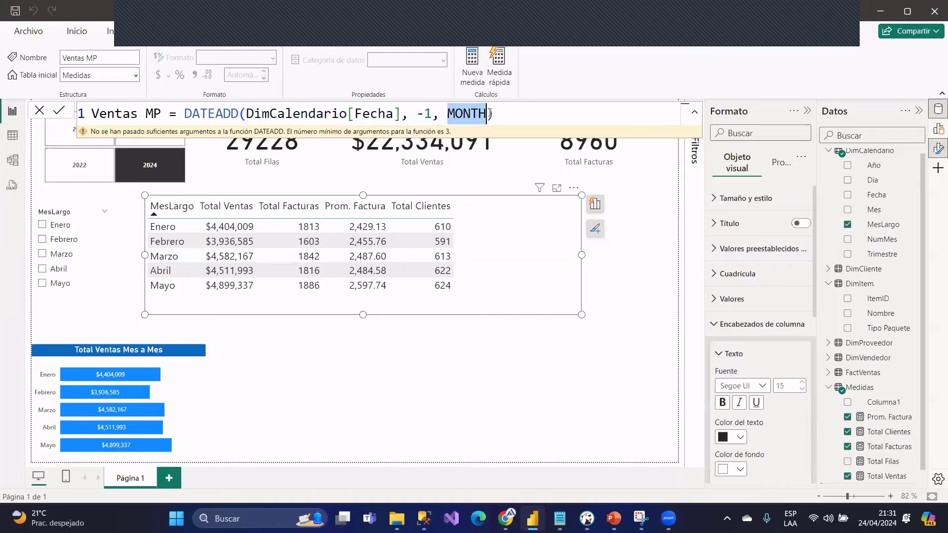
click(846, 11)
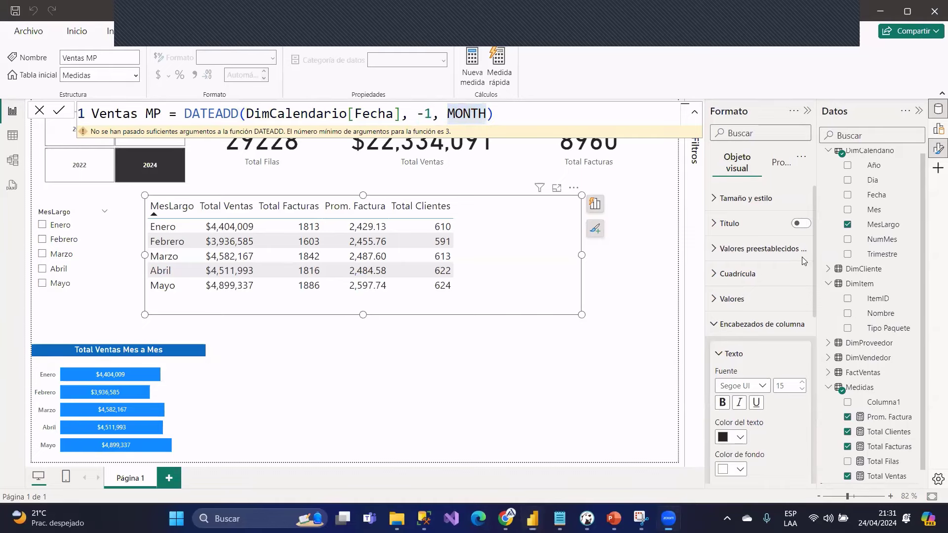
- Replace the Ventas MP expression with MIN(DimCalendario[Fecha]) and commit the measure
drag(493, 113, 185, 118)
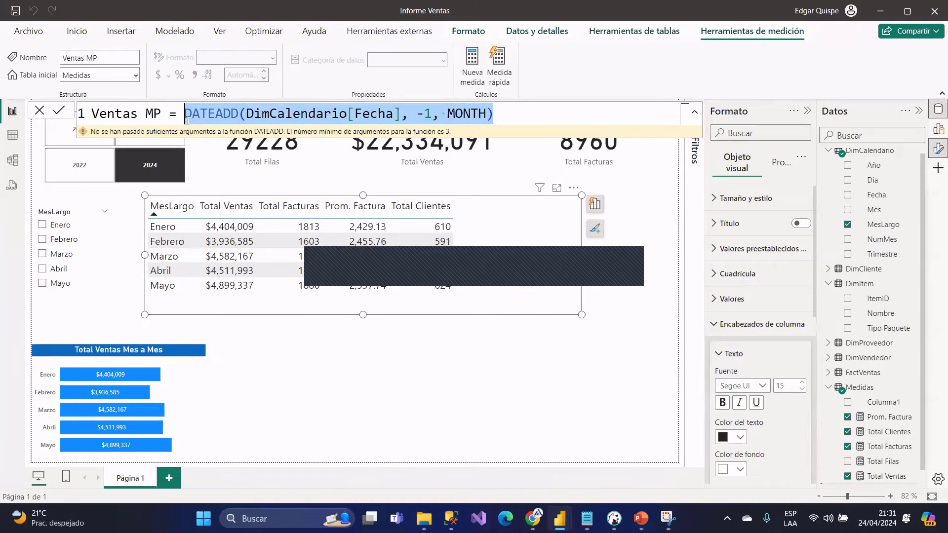
key(BackSpace)
text(MIN()
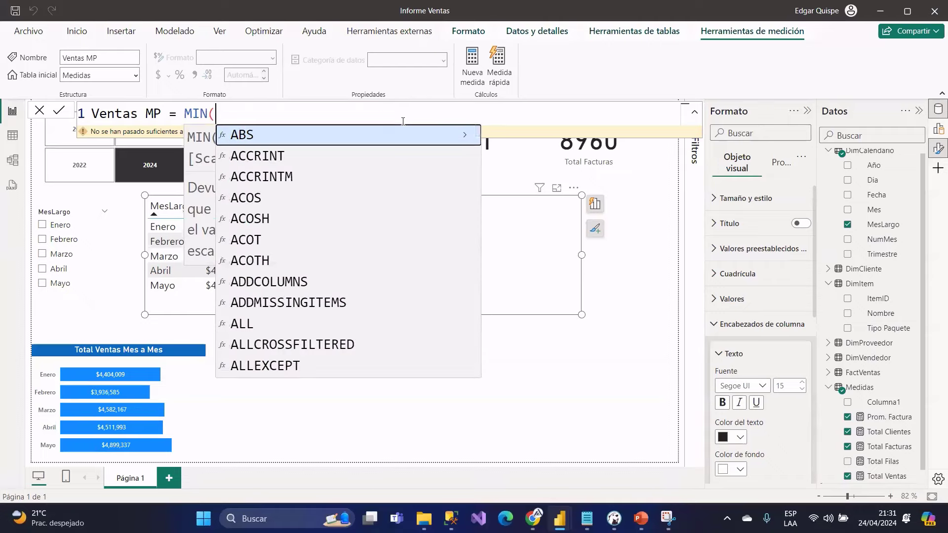
text(Fecha)
key(Tab)
text())
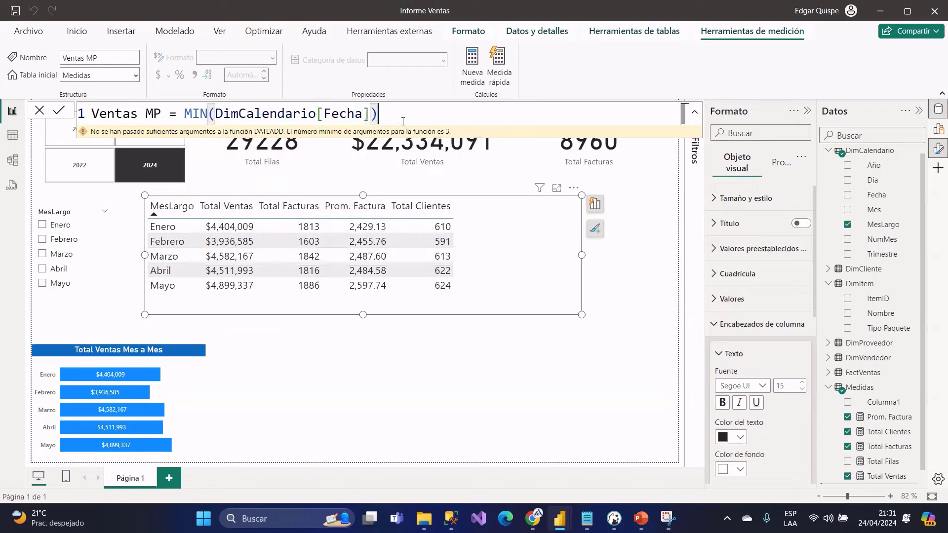
key(Return)
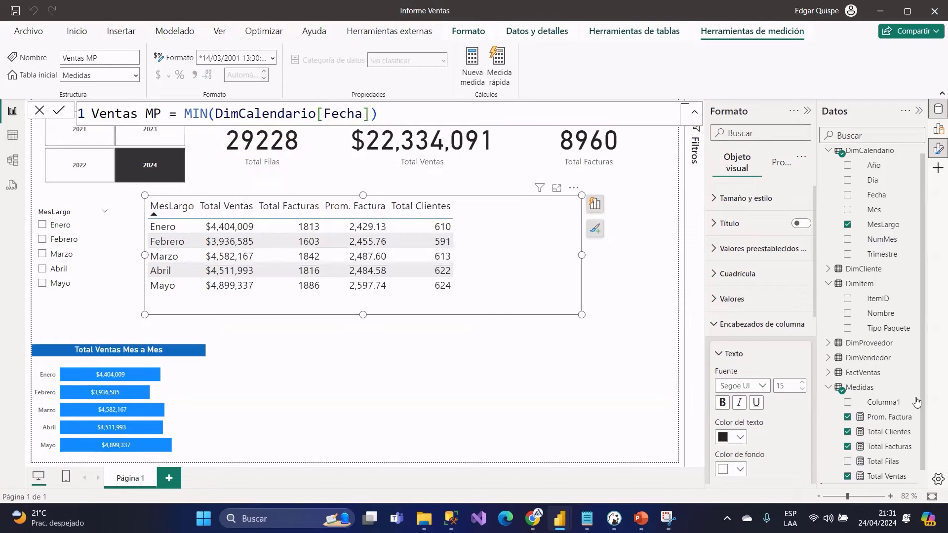
- Add the Ventas MP measure as a column of the monthly table
scroll(916, 402, down, 1)
click(847, 476)
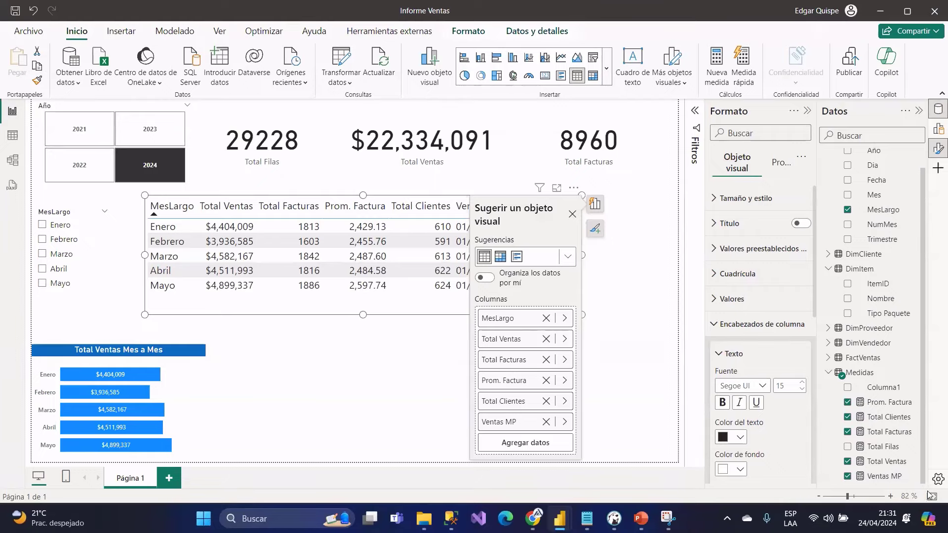
click(869, 377)
click(663, 332)
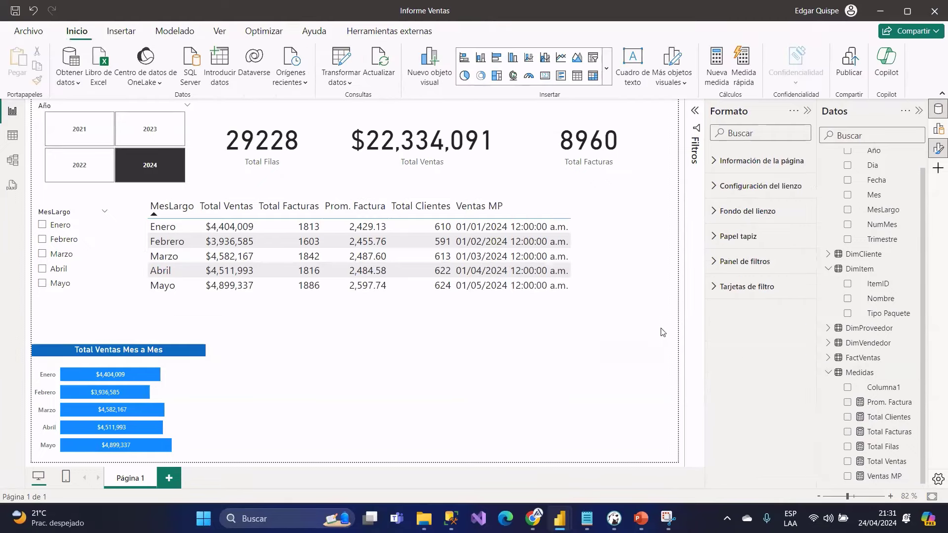
click(444, 309)
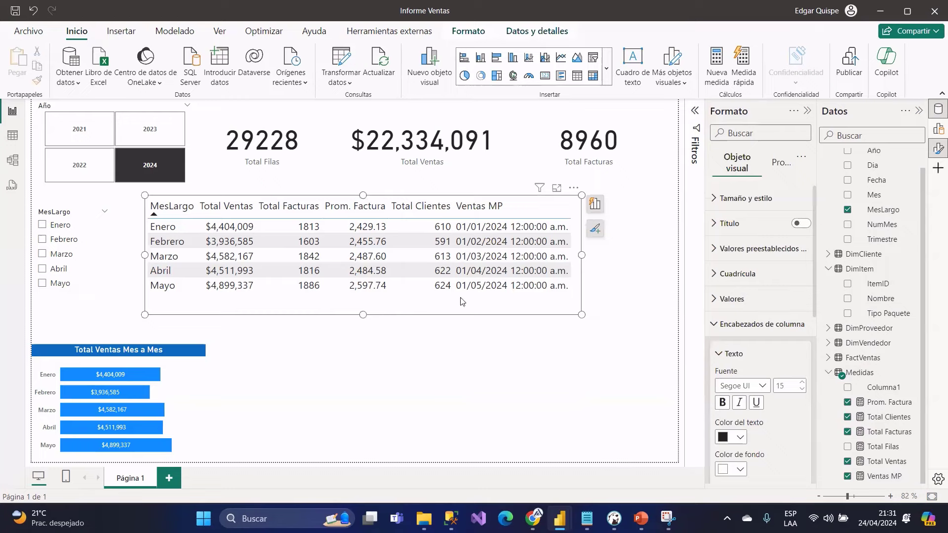
- Display the Ventas MP formula and outline the Mayo row and the MIN expression with annotation rectangles
click(883, 477)
drag(185, 113, 432, 116)
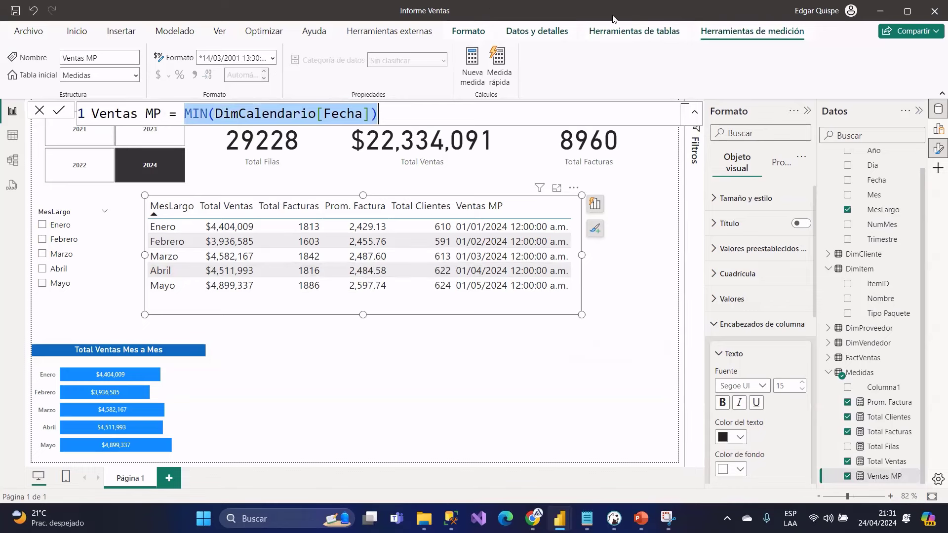
click(14, 160)
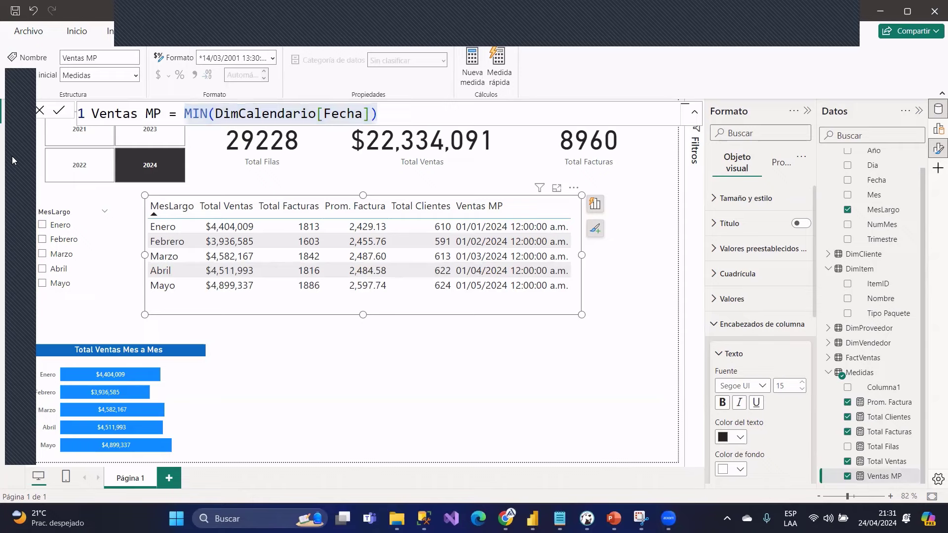
mouse_move(146, 278)
mouse_down()
mouse_move(190, 296)
mouse_move(581, 295)
mouse_up()
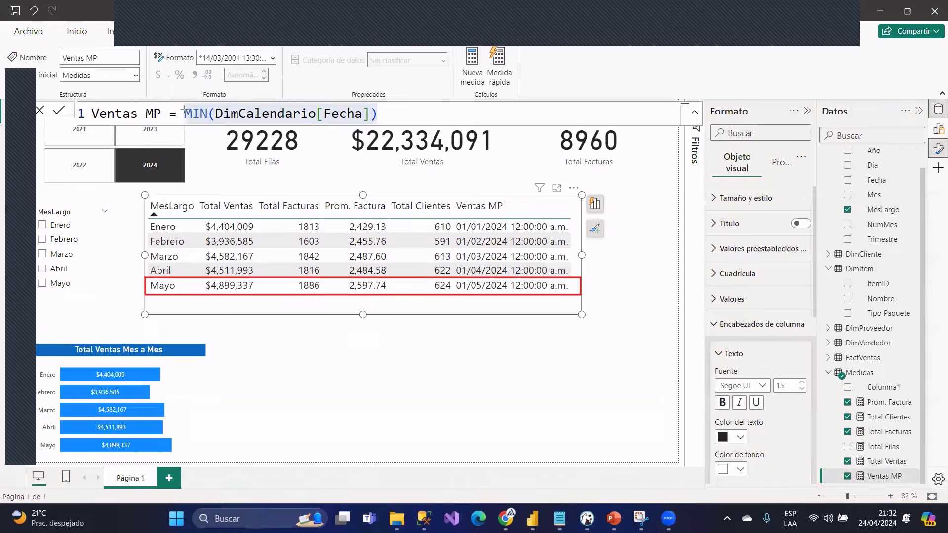
mouse_move(182, 102)
mouse_down()
mouse_move(212, 118)
mouse_move(390, 129)
mouse_move(383, 124)
mouse_up()
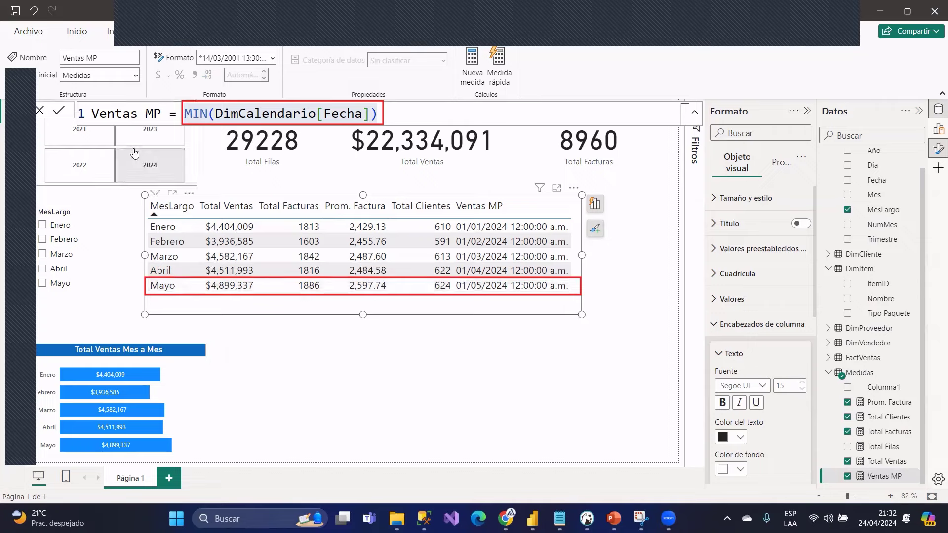
- Change the function in the Ventas MP formula to MAX and commit it
double_click(196, 112)
text(MAX)
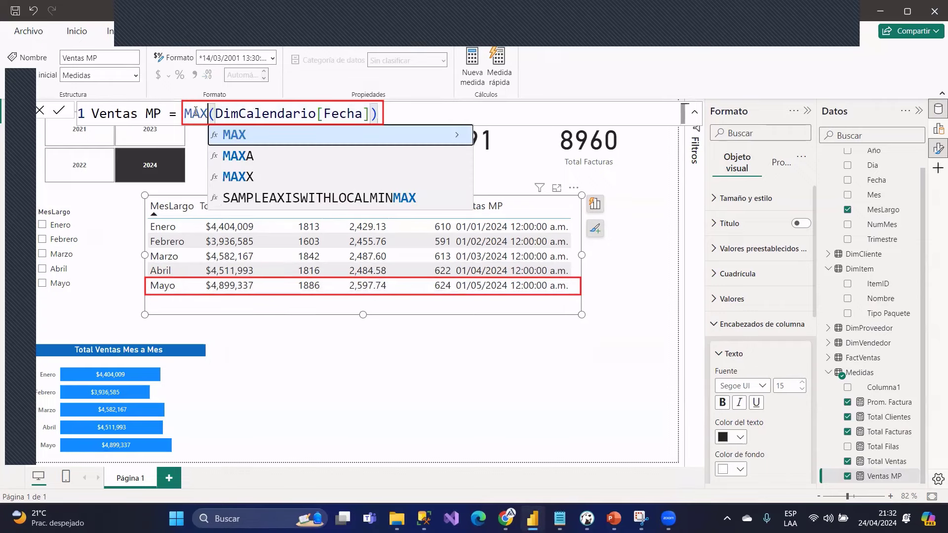
click(390, 112)
key(Return)
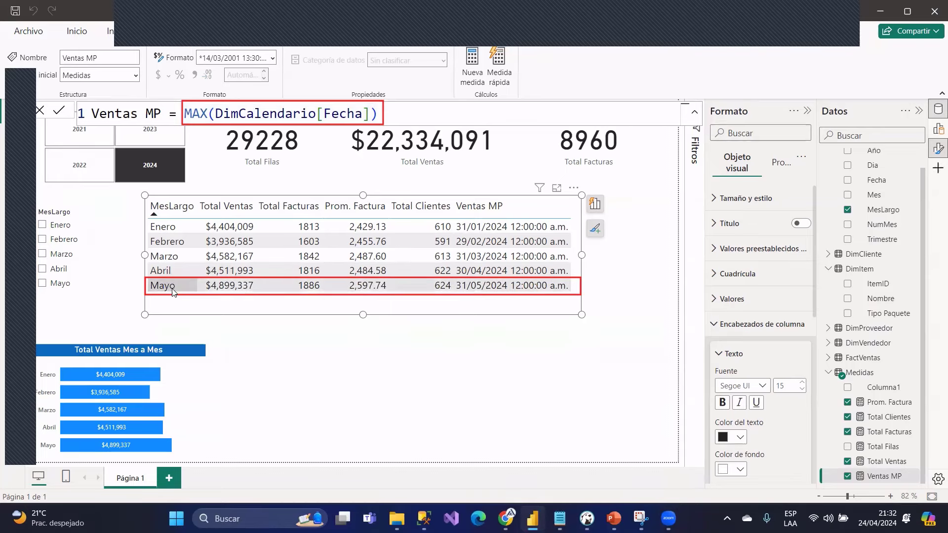
- Change the function in the Ventas MP formula back to MIN and commit it
double_click(195, 112)
text(min)
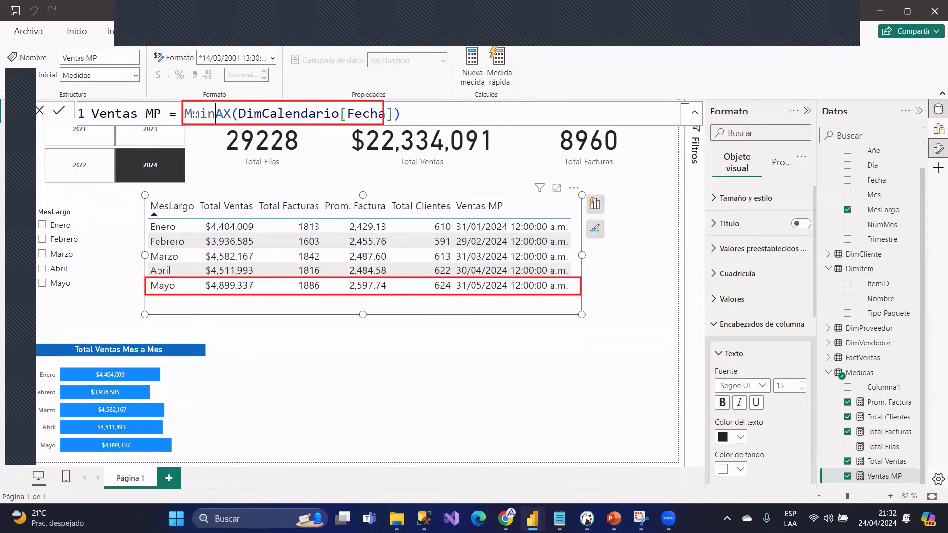
key(BackSpace)
key(BackSpace)
key(BackSpace)
key(Delete)
key(Delete)
key(BackSpace)
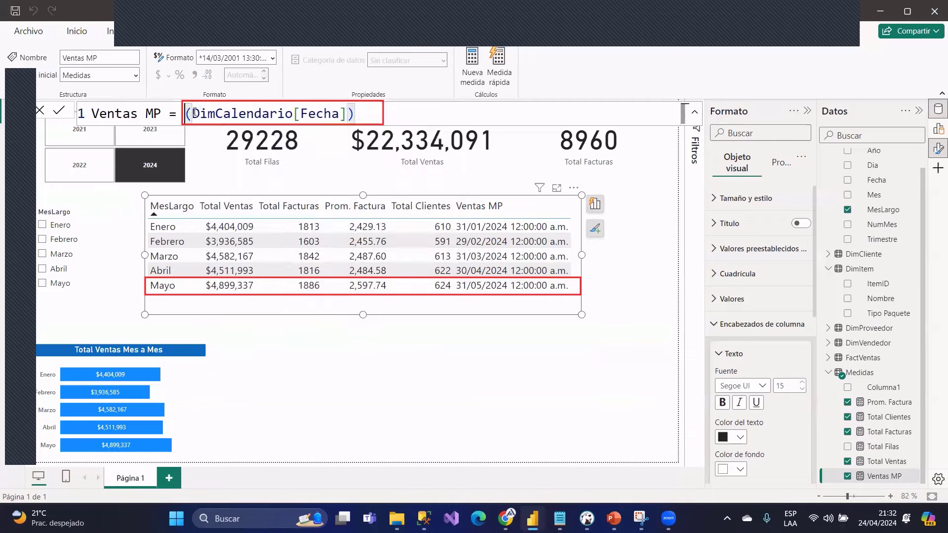
text(MIN)
key(Right)
key(Return)
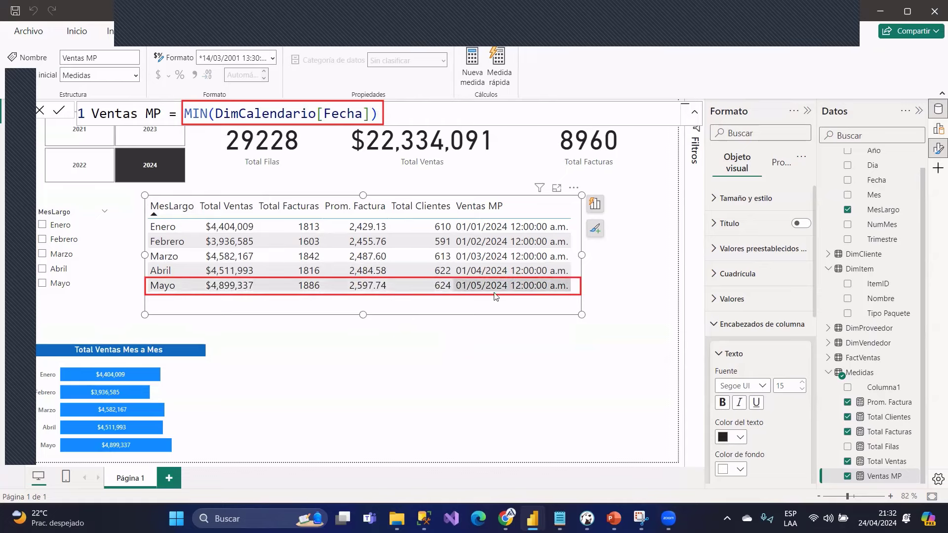
- Remove the MIN function from the Ventas MP formula, keeping DimCalendario[Fecha], and erase the annotation rectangle around it
drag(218, 113, 184, 113)
key(BackSpace)
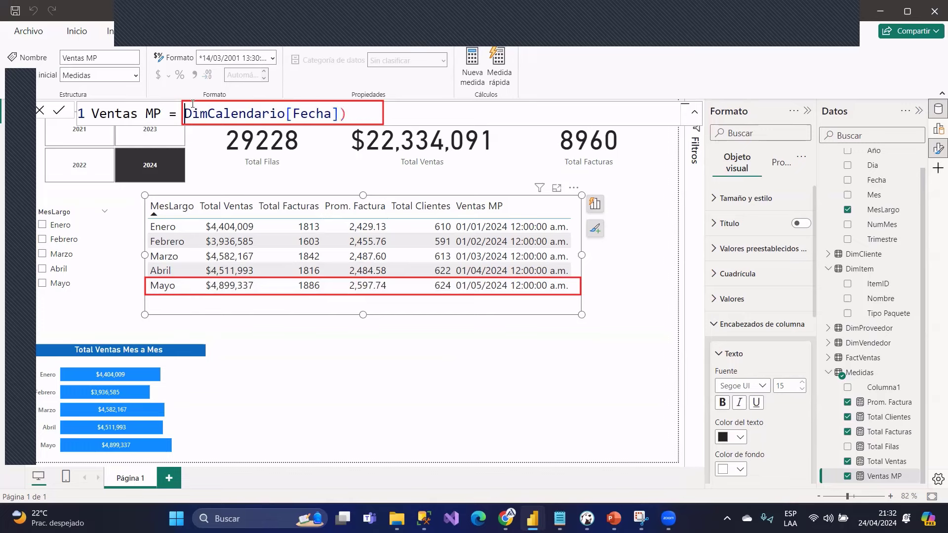
click(346, 109)
key(BackSpace)
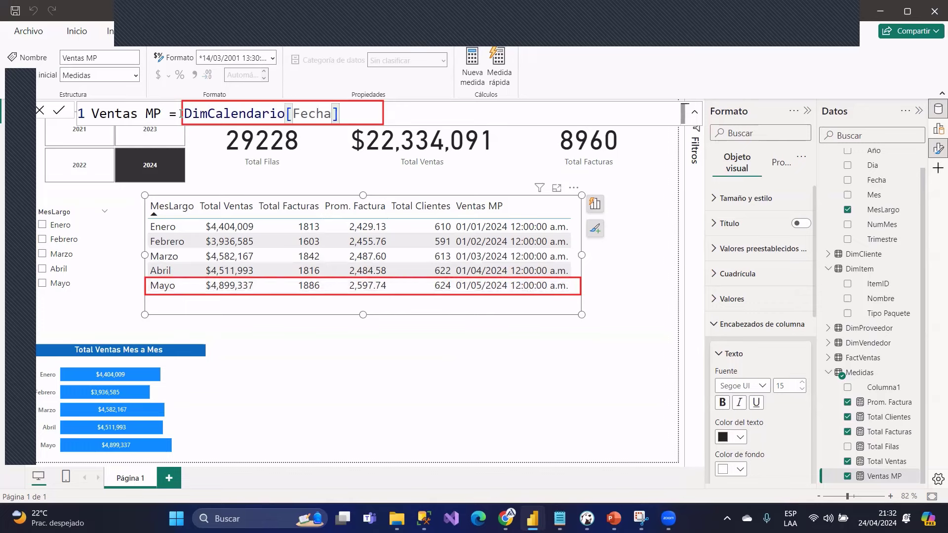
drag(184, 113, 381, 114)
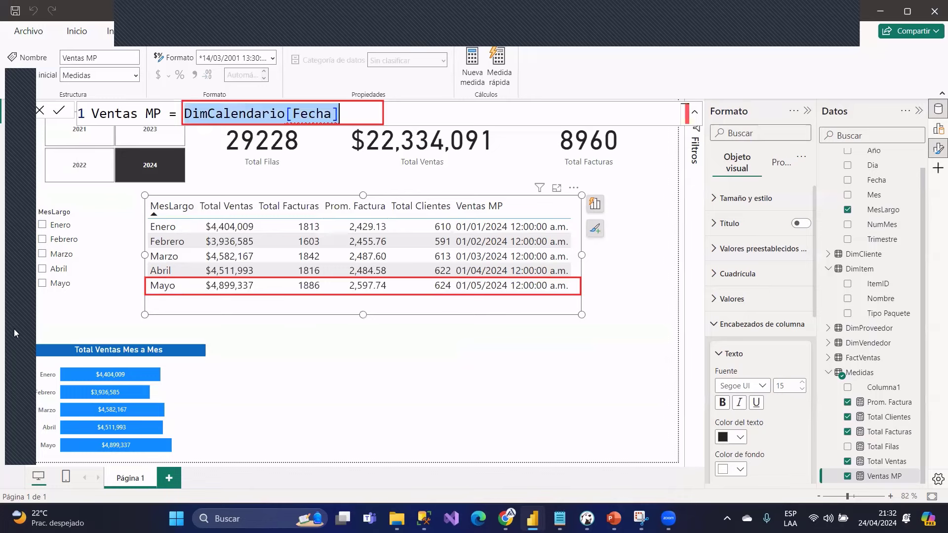
click(14, 232)
click(236, 100)
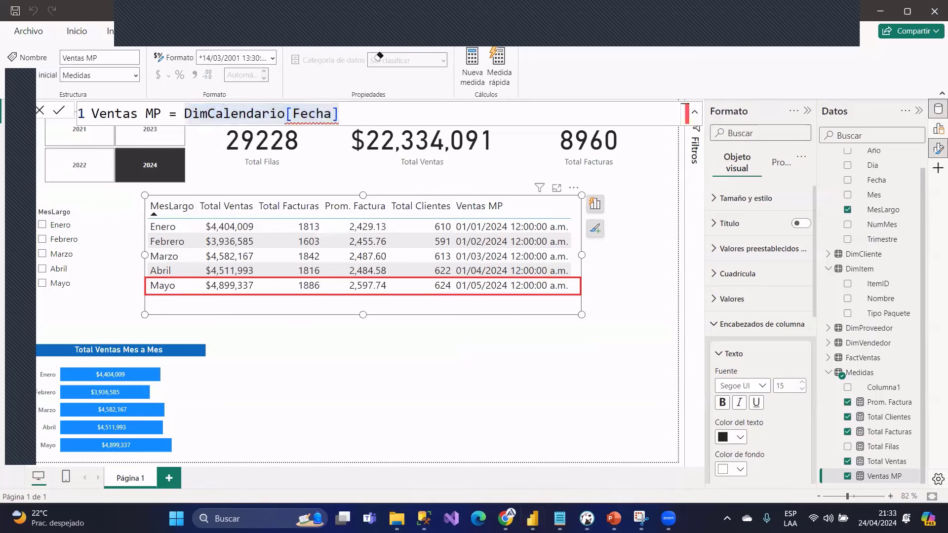
- Enter DATEADD(DimCalendario[Fecha], -1, MONTH) as the Ventas MP expression and delete the leftover column reference after it
double_click(238, 113)
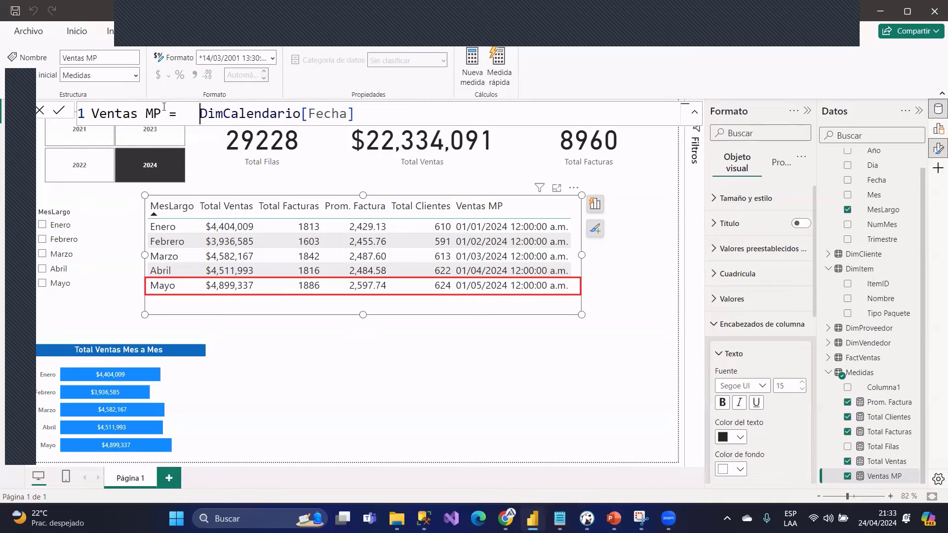
click(185, 114)
text(DATEADD(DimCalendario[Fecha], -1, MONTH))
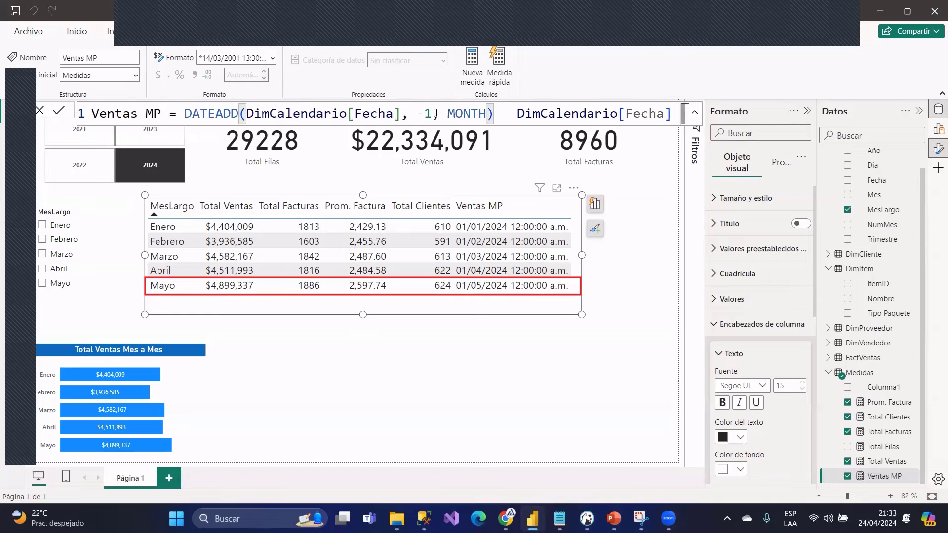
drag(401, 114, 246, 114)
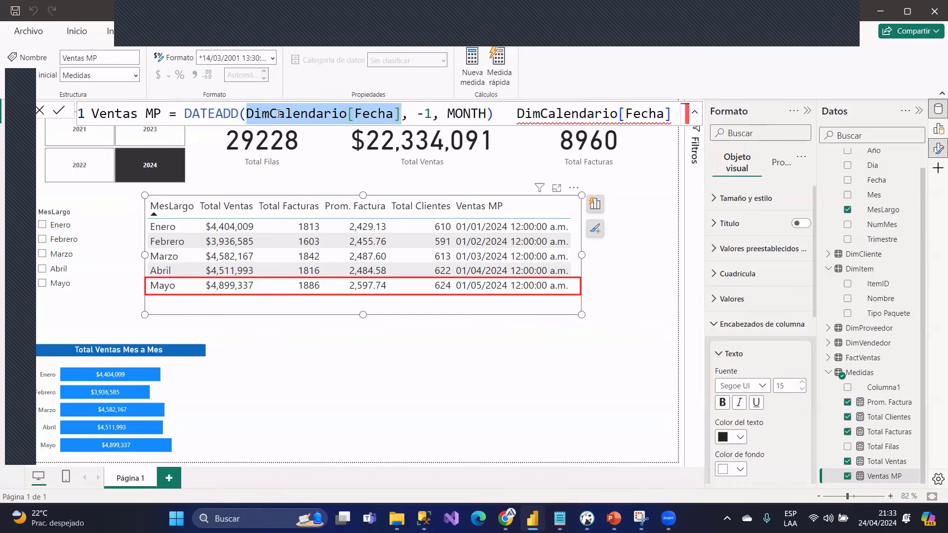
click(421, 114)
drag(516, 114, 773, 133)
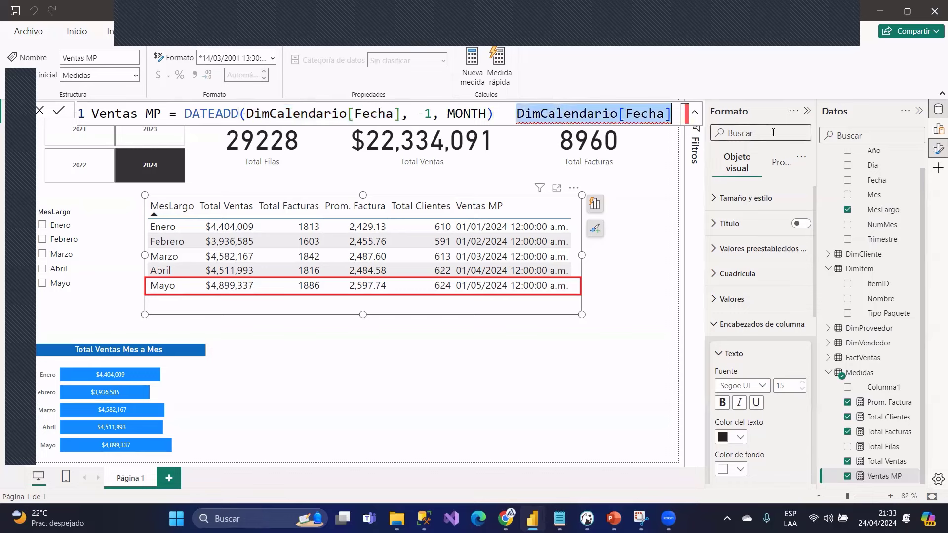
key(BackSpace)
key(BackSpace)
key(BackSpace)
key(BackSpace)
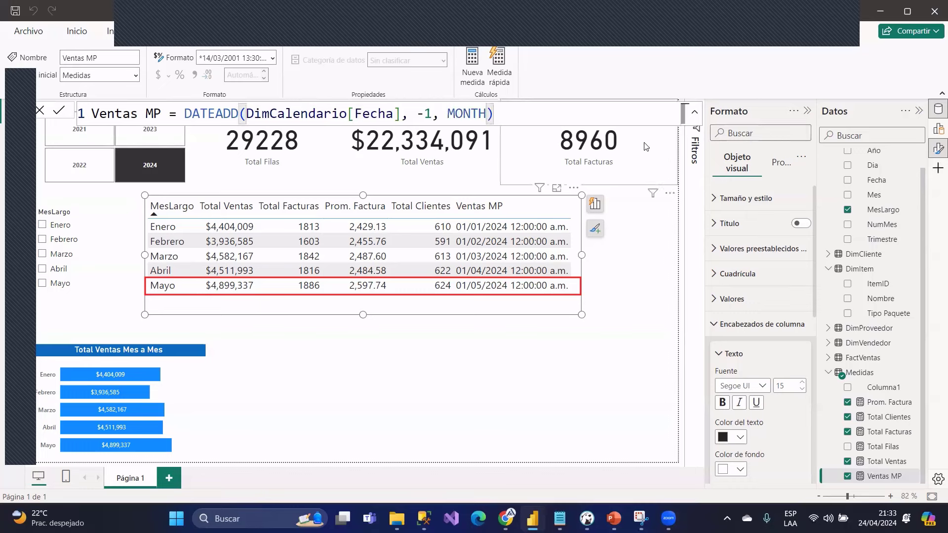
- Wrap the DATEADD expression of Ventas MP in FIRSTDATE and commit the formula
double_click(185, 114)
key(Left)
key(space)
key(Left)
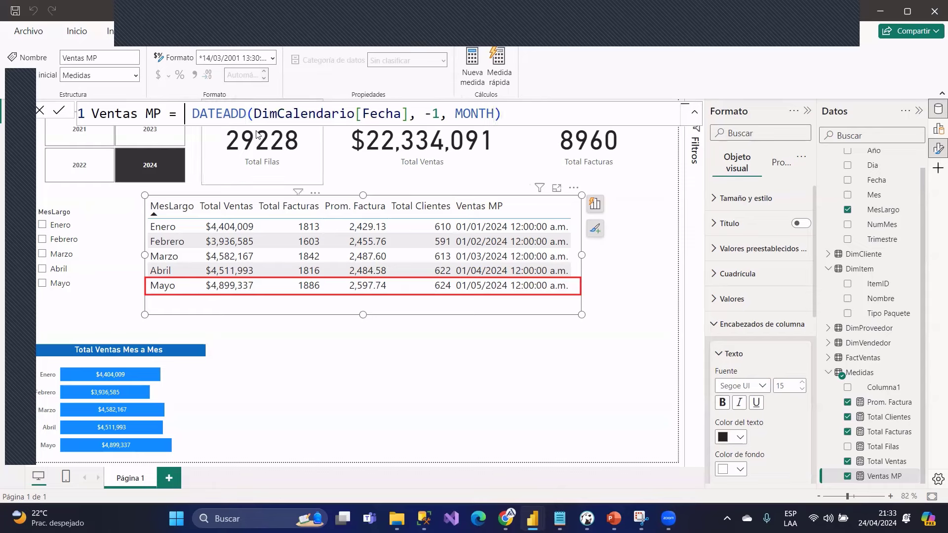
text(first)
key(Tab)
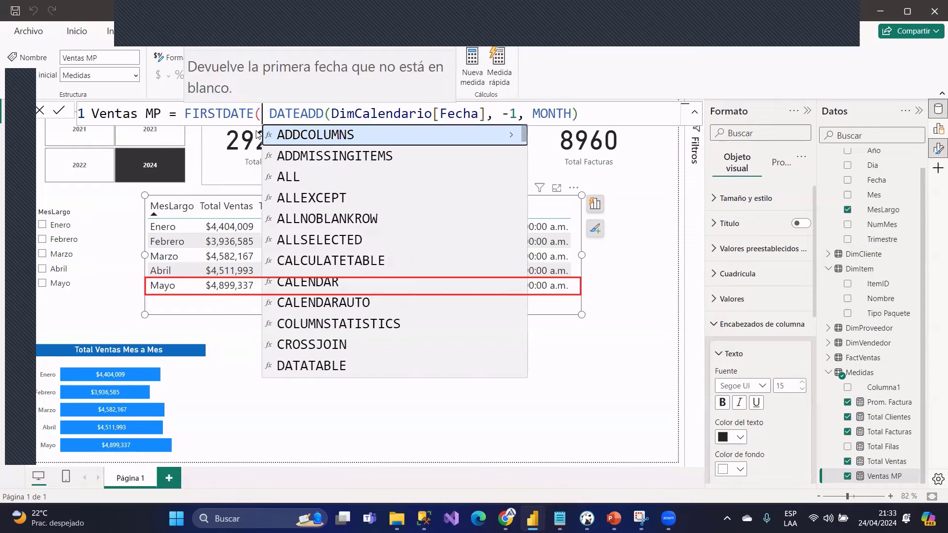
key(Return)
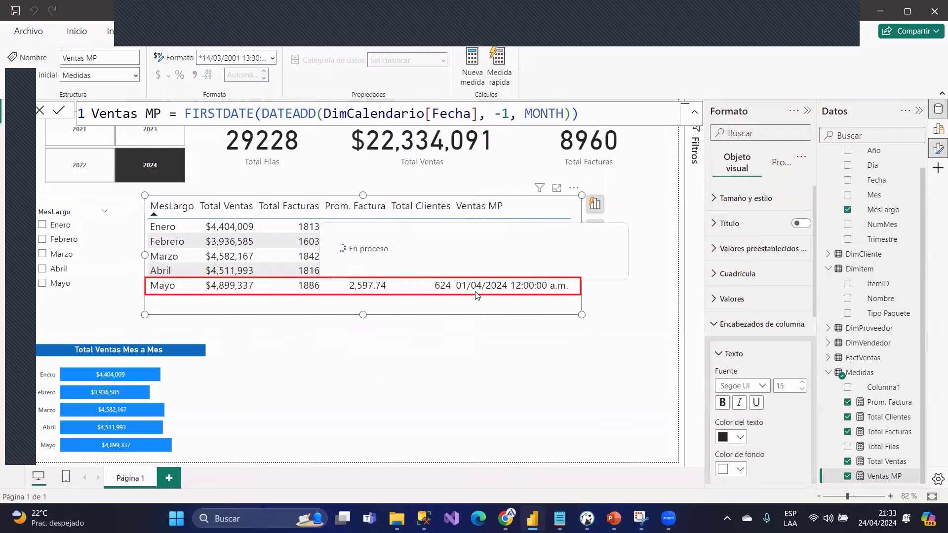
- Replace FIRSTDATE with LASTDATE in the Ventas MP formula, commit it and highlight the DATEADD expression inside
double_click(217, 115)
text(LASTDATE)
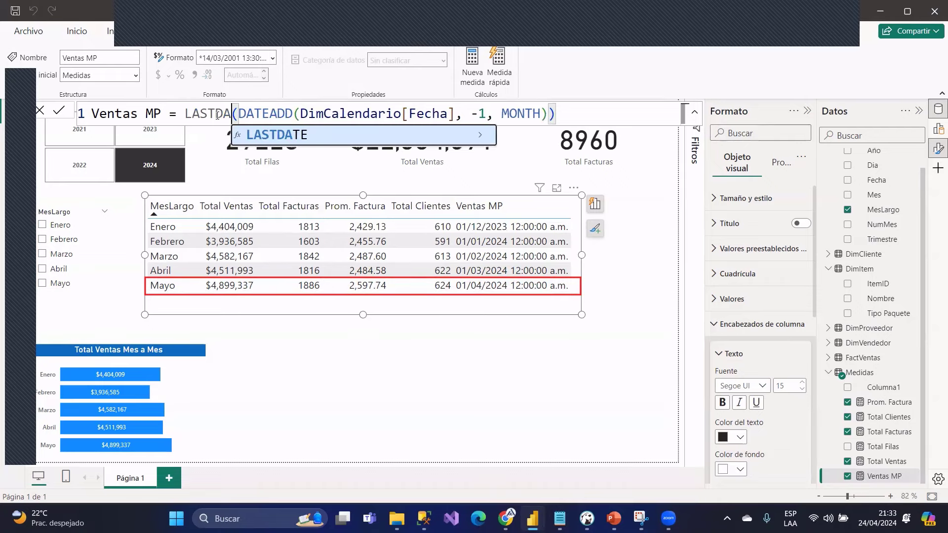
key(Return)
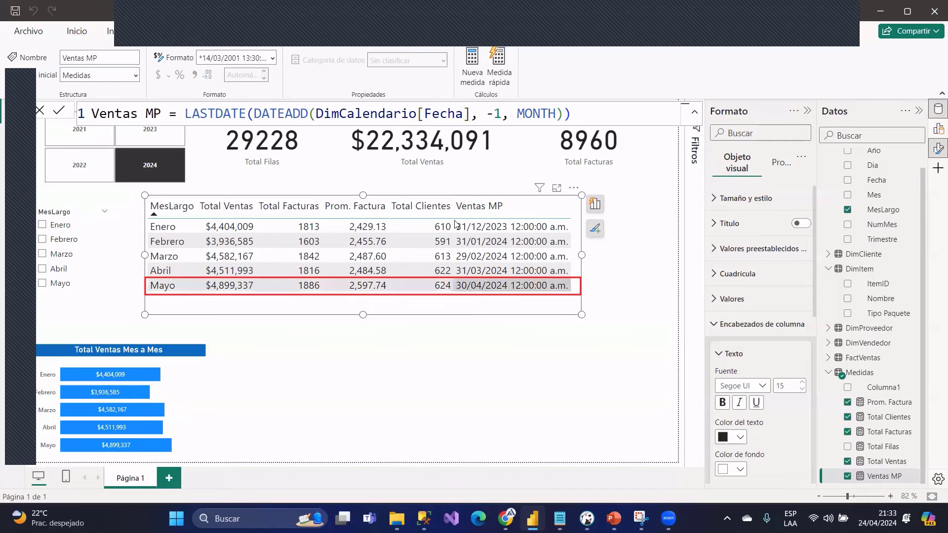
drag(254, 113, 565, 113)
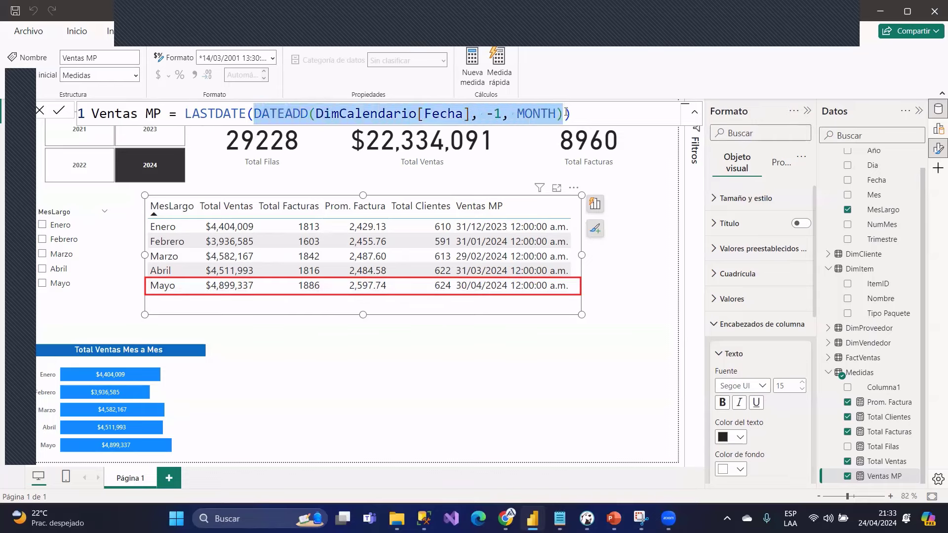
drag(316, 113, 487, 113)
click(471, 105)
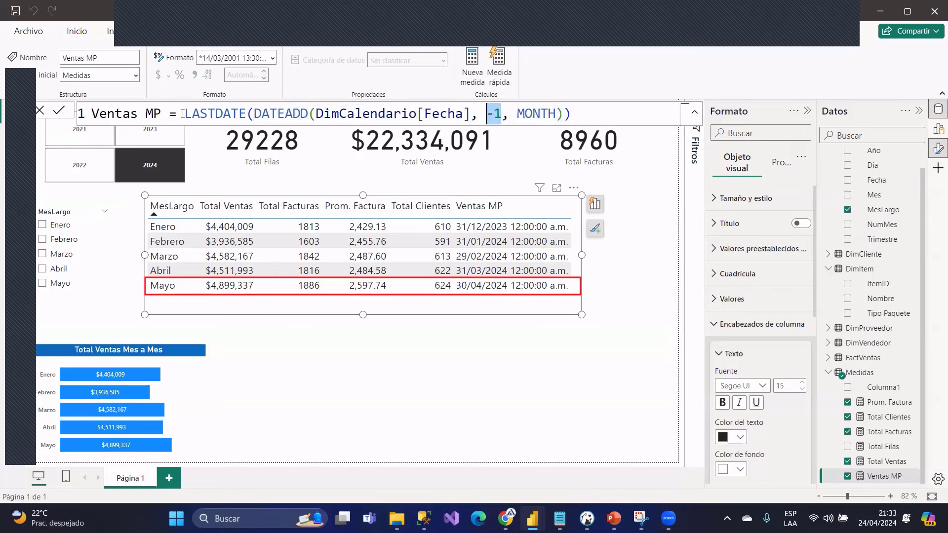
- Strip the LASTDATE wrapper and its closing parenthesis from the Ventas MP formula
drag(183, 113, 254, 111)
key(Delete)
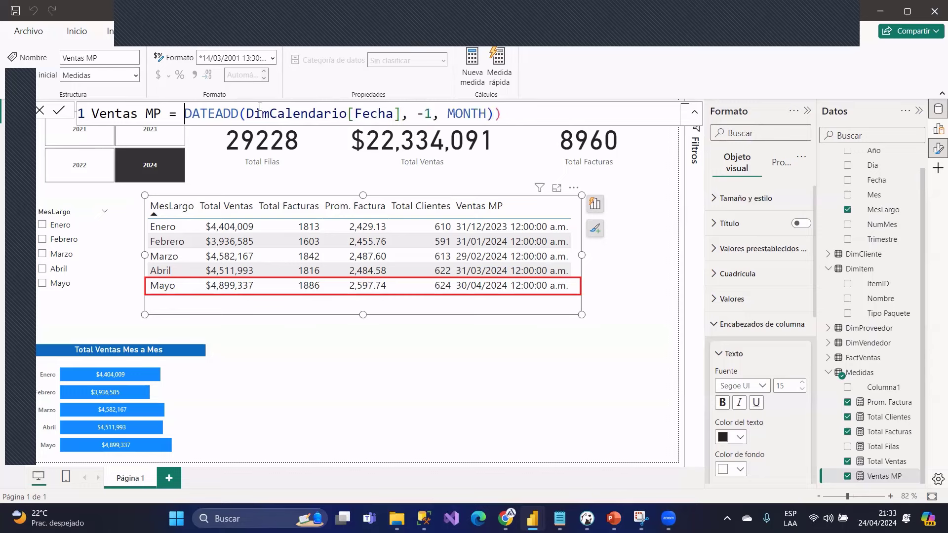
click(514, 110)
key(BackSpace)
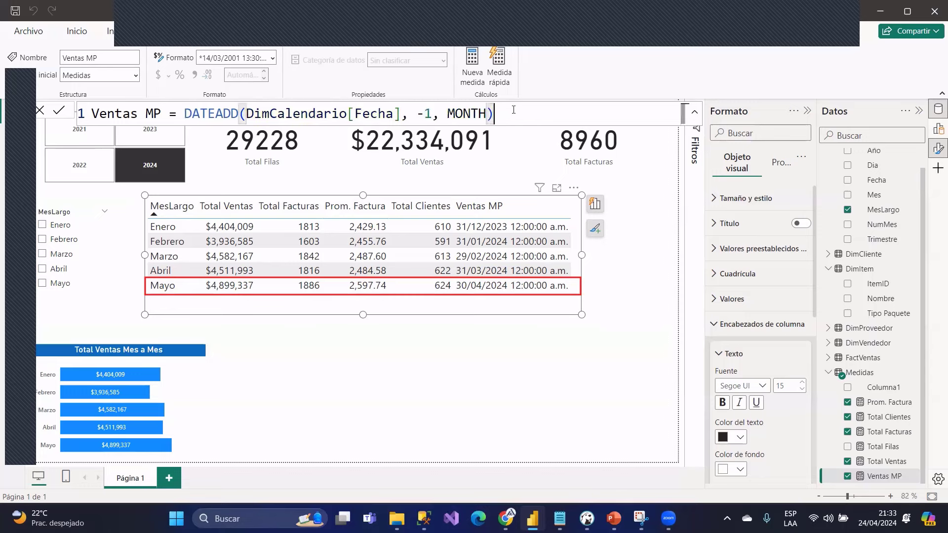
- Examine the DATEADD expression in the Ventas MP formula, highlighting its date column, offset and interval arguments
click(184, 113)
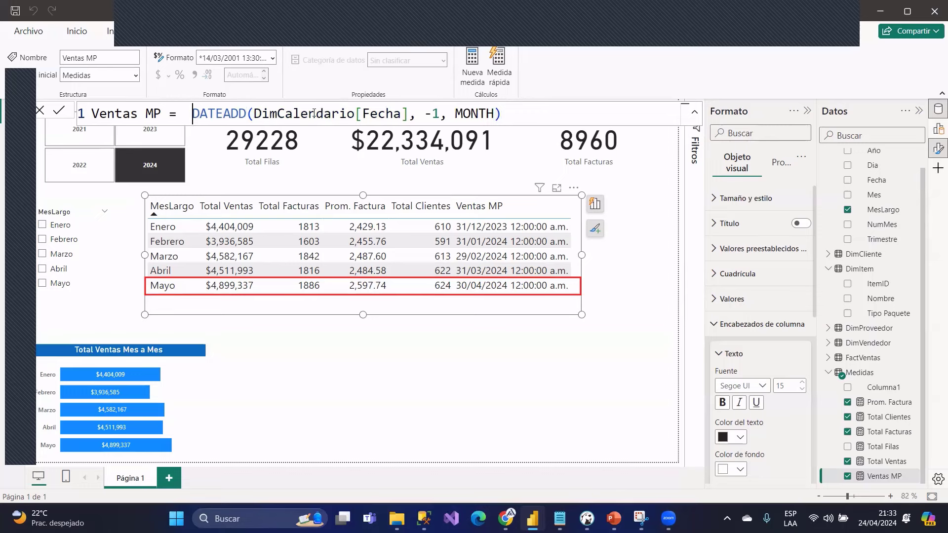
key(Left)
key(shift+End)
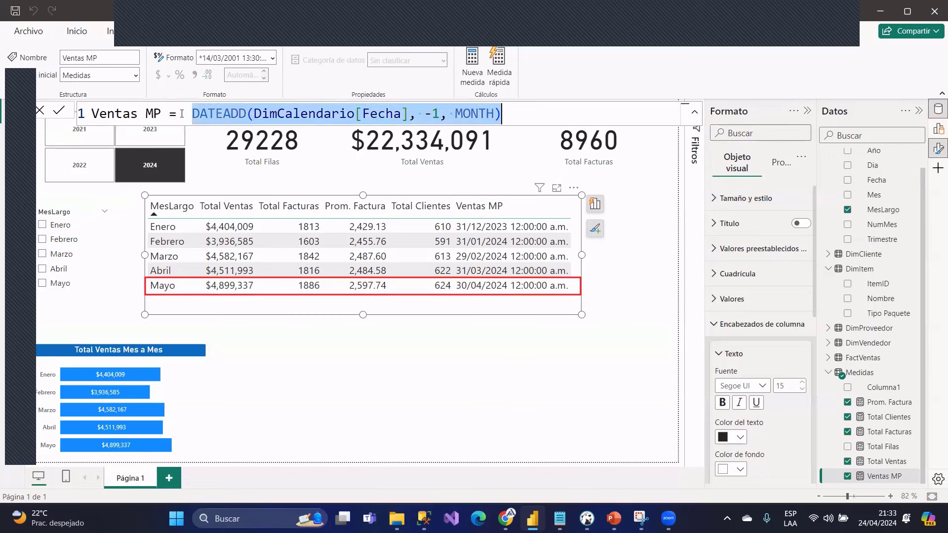
drag(193, 113, 544, 121)
click(315, 117)
drag(253, 113, 409, 113)
click(425, 112)
shift+click(449, 112)
double_click(450, 113)
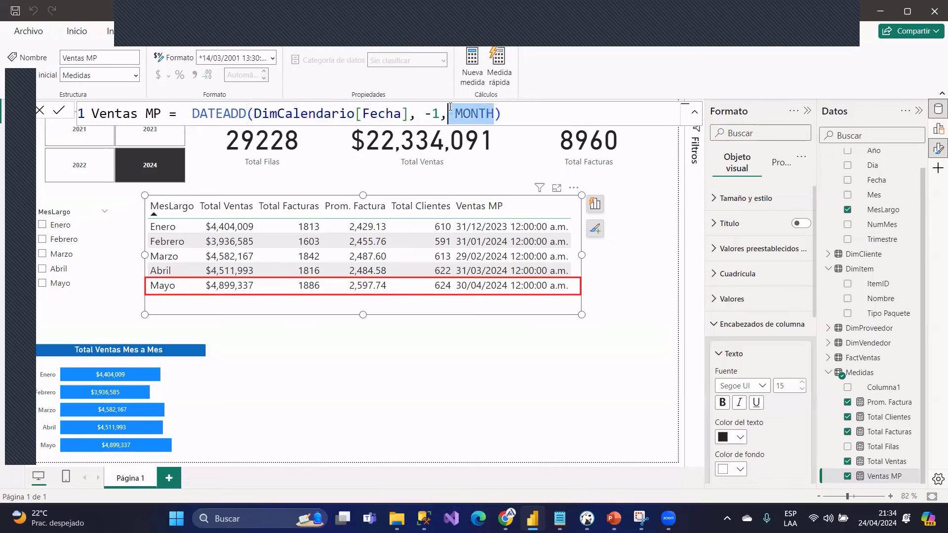
drag(518, 110, 193, 113)
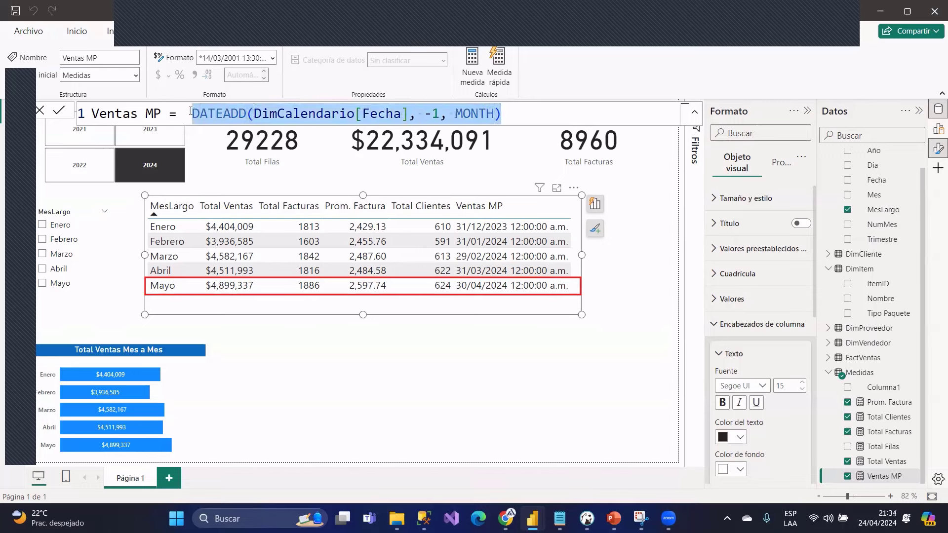
- Wrap the DATEADD filter in CALCULATE with [Total Ventas] as the expression and commit the Ventas MP formula
double_click(219, 114)
key(Left)
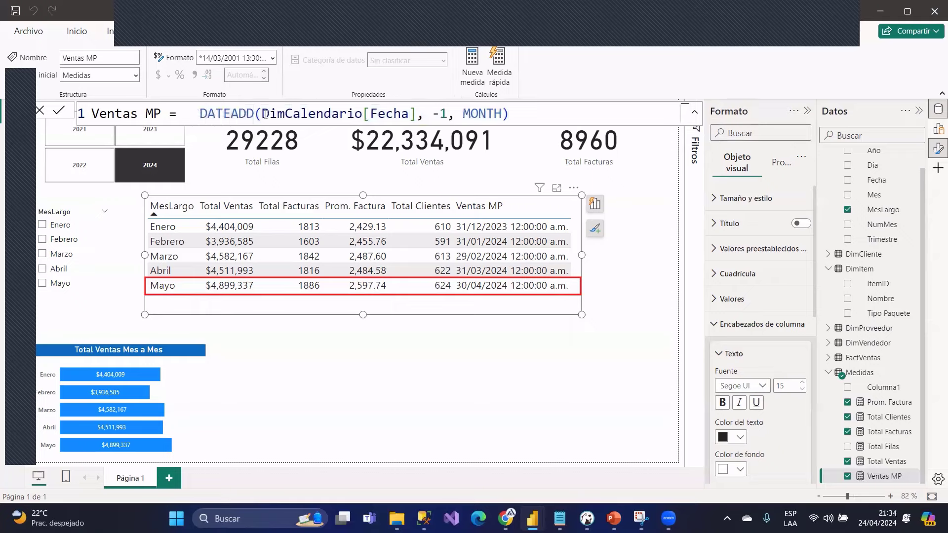
text(calcu)
key(Tab)
text(total)
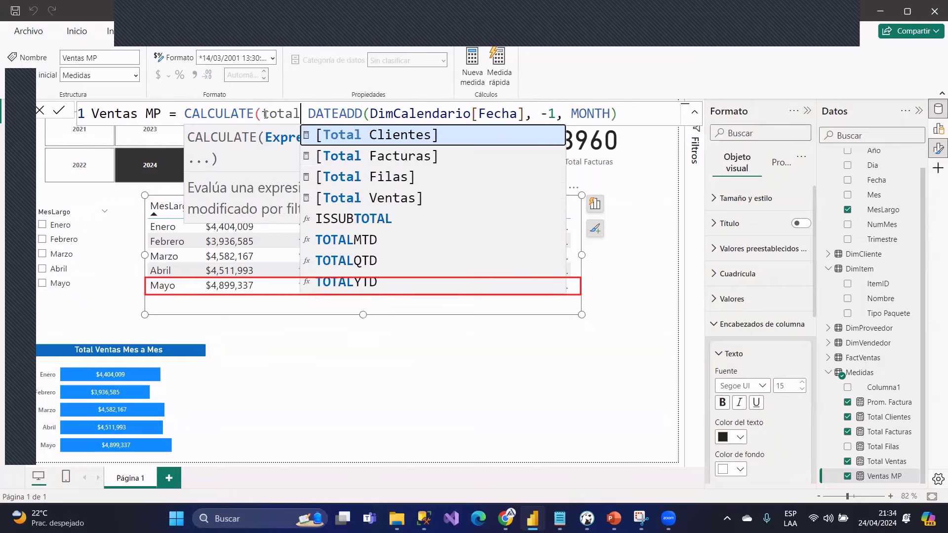
text( ve)
key(Tab)
text(,)
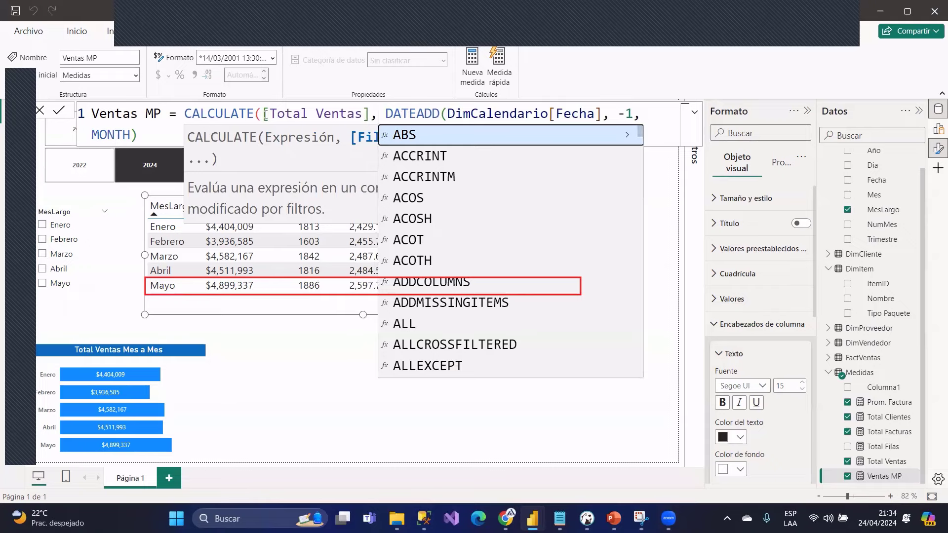
drag(387, 113, 662, 112)
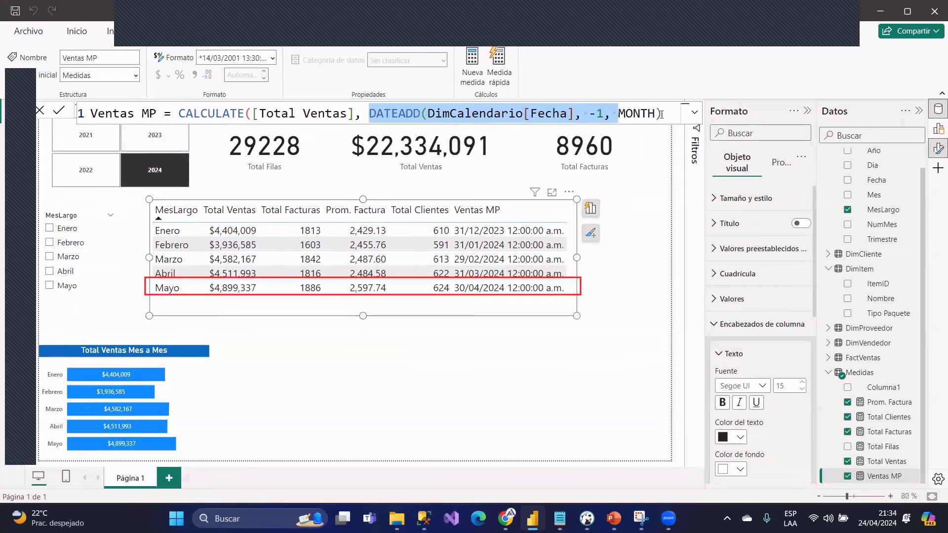
click(675, 113)
text())
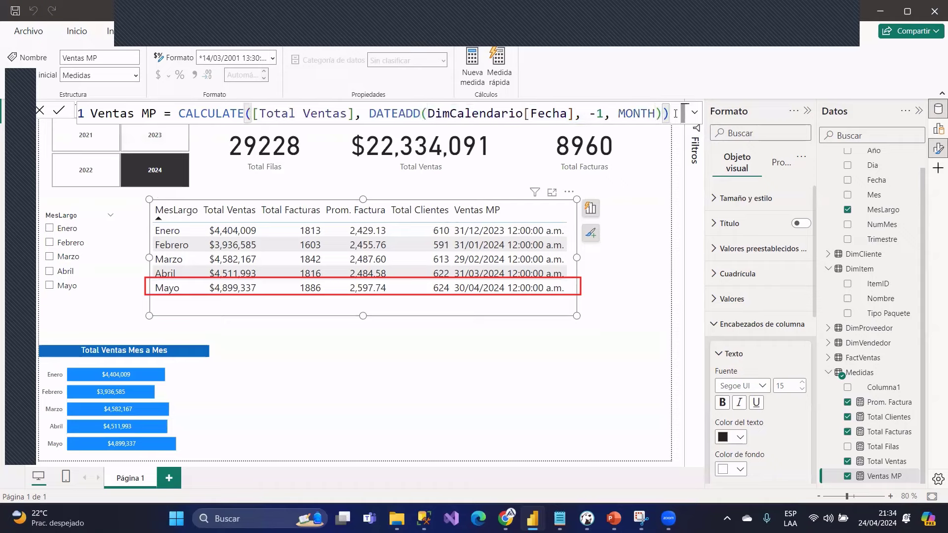
key(Return)
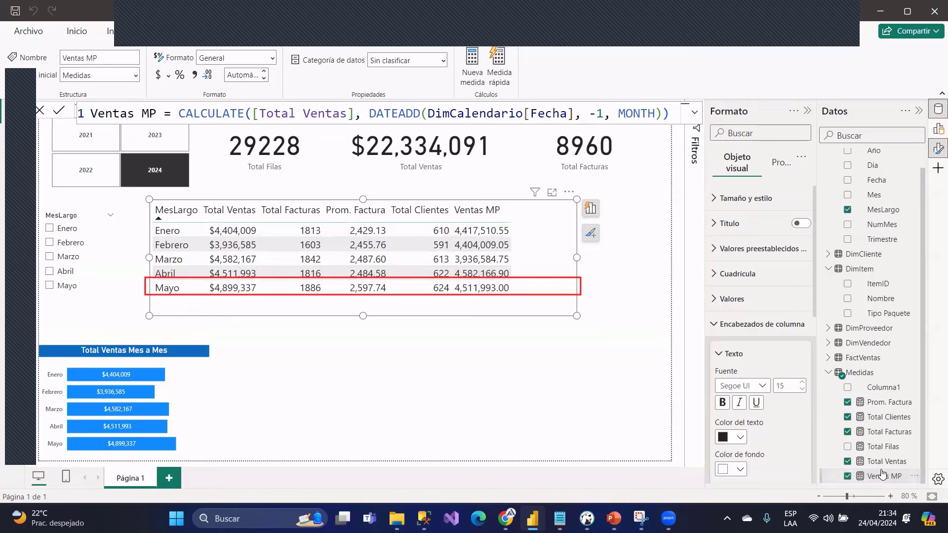
- Format Ventas MP as currency with 0 decimals and widen its column slightly in the monthly table
click(158, 75)
click(242, 75)
text(0)
key(Return)
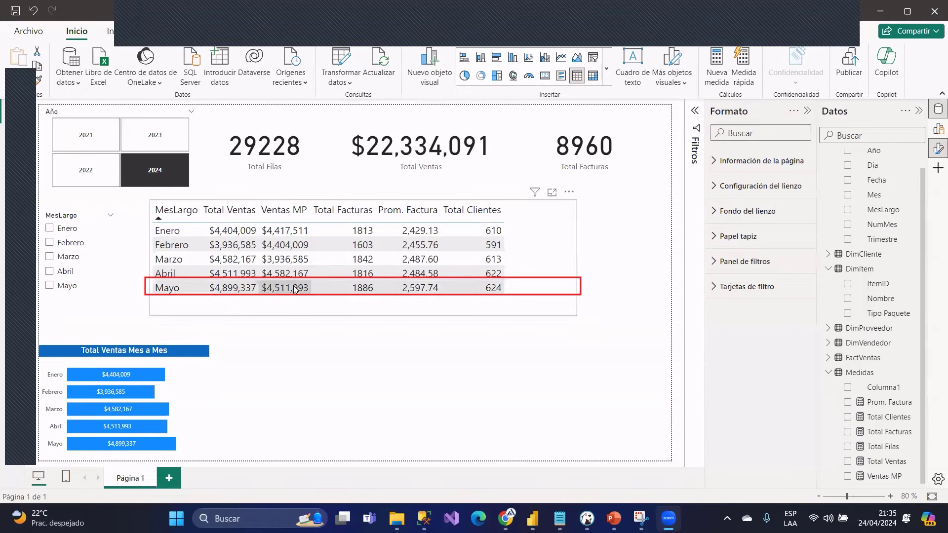
drag(312, 214, 322, 215)
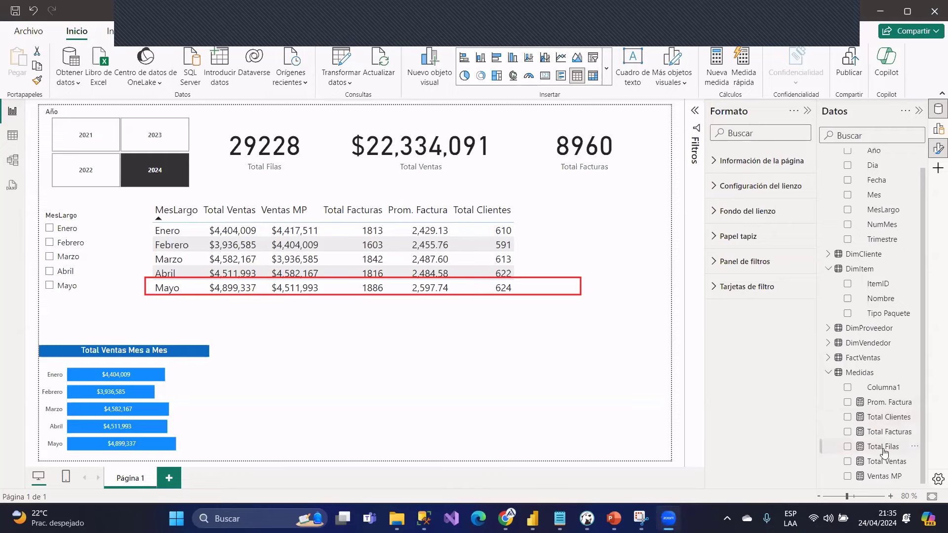
- Create a measure Cliente MP in the Medidas table, starting its formula with CALCULATE over [Total Clientes]
click(877, 418)
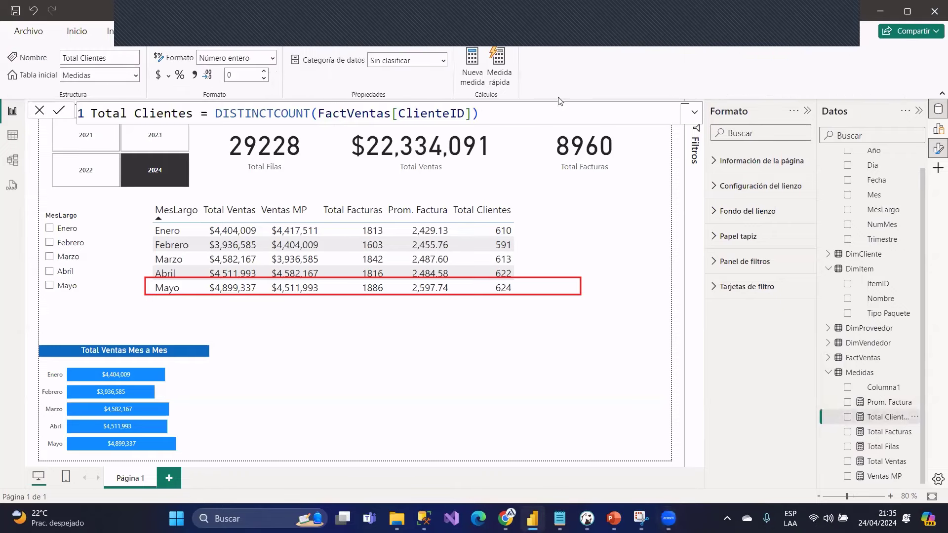
click(472, 66)
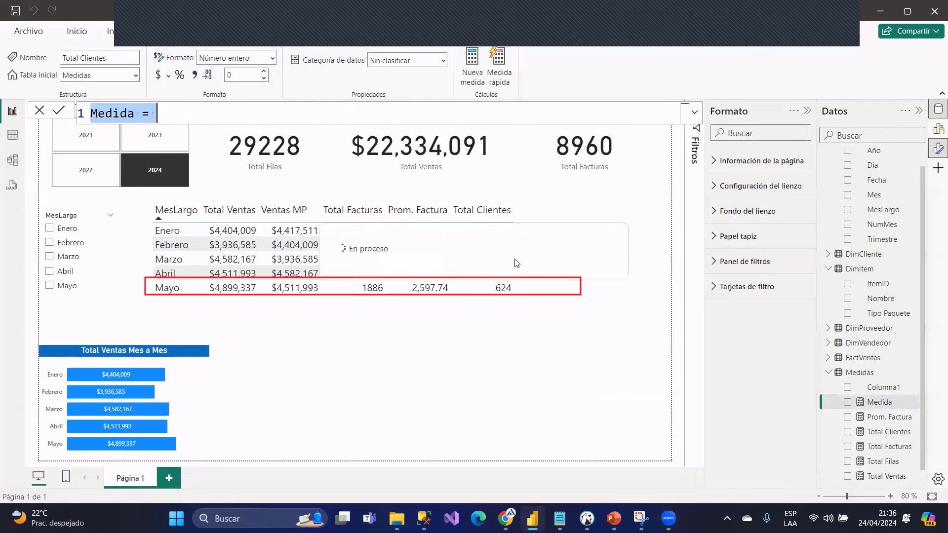
text(Clien)
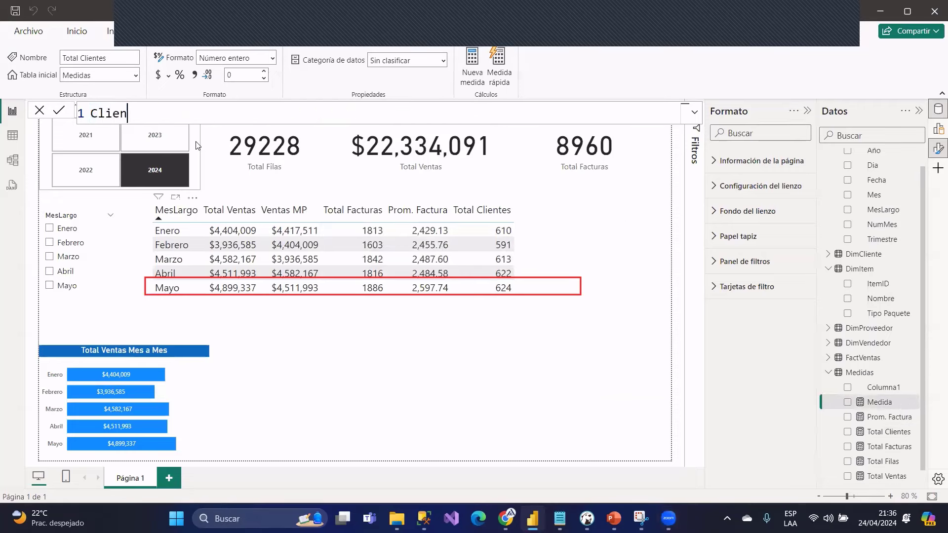
text(te MP = CA)
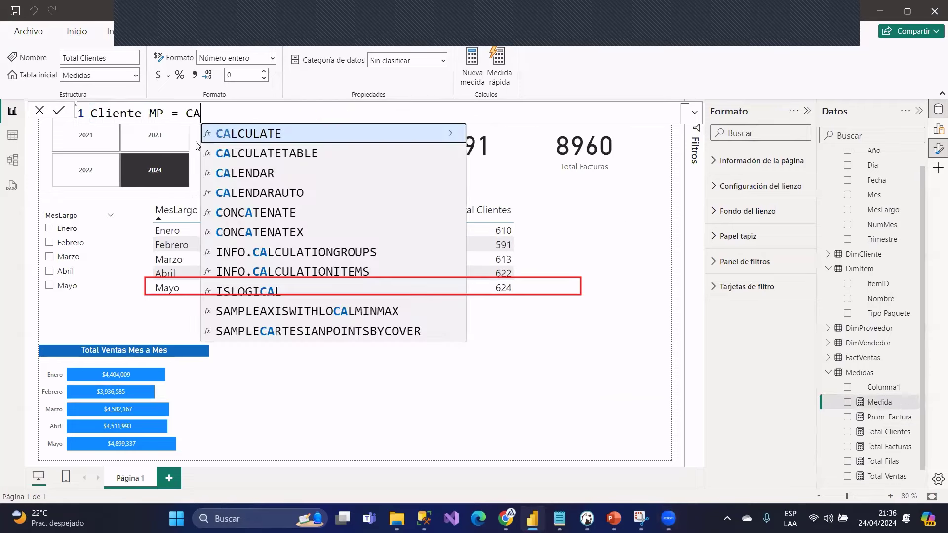
text(LCULATE(TOTAL C)
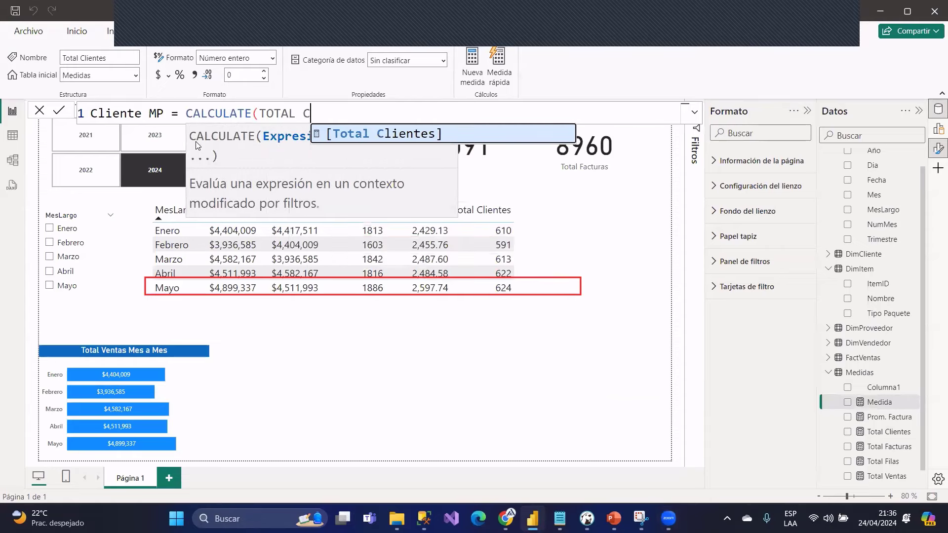
key(Tab)
- Complete the Cliente MP formula with the filter DATEADD(DimCalendario[Fecha], -1, MONTH) and commit it
text(, DATEAD)
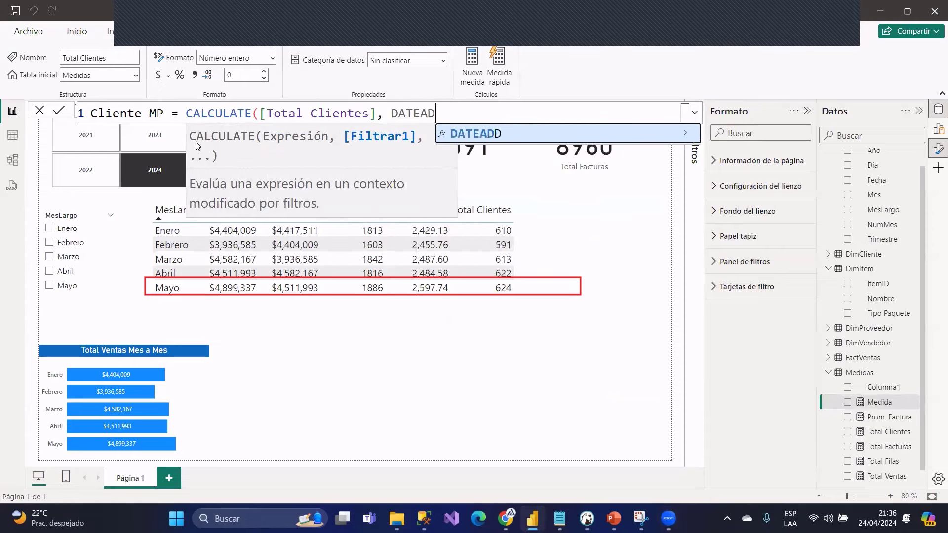
key(Tab)
text(Fecha)
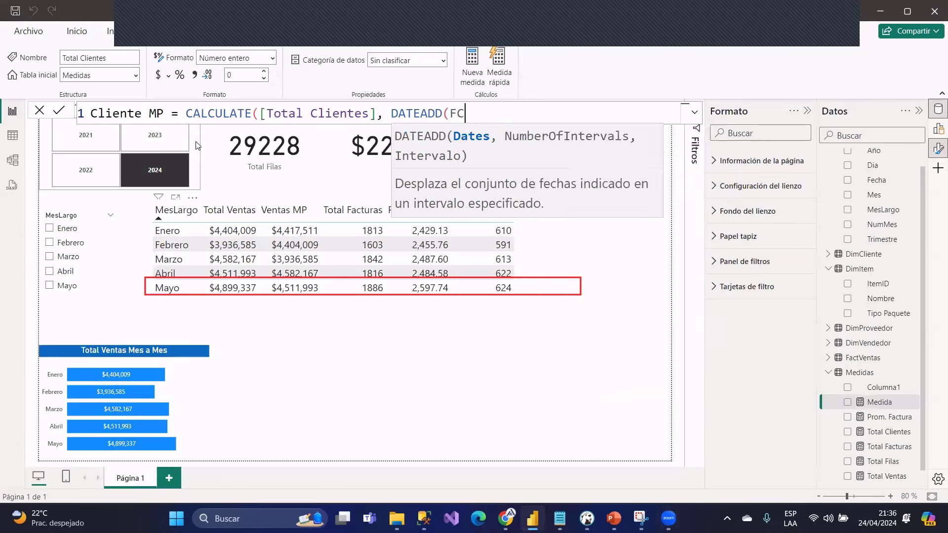
key(Tab)
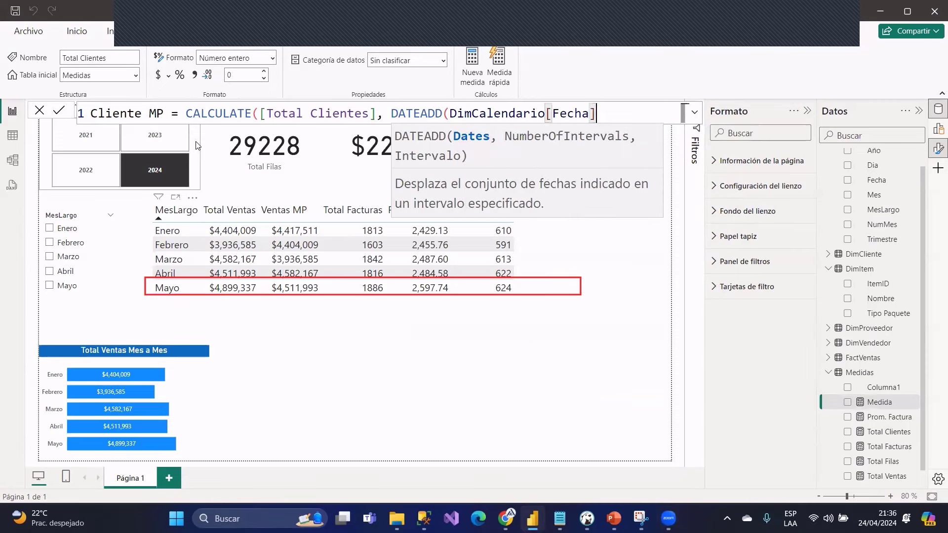
key(BackSpace)
text(, )
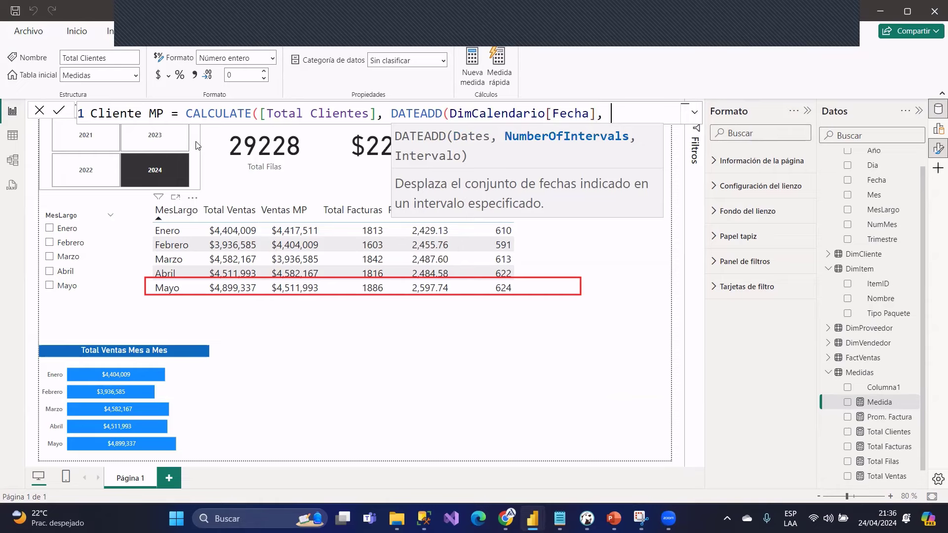
text( -1, MON)
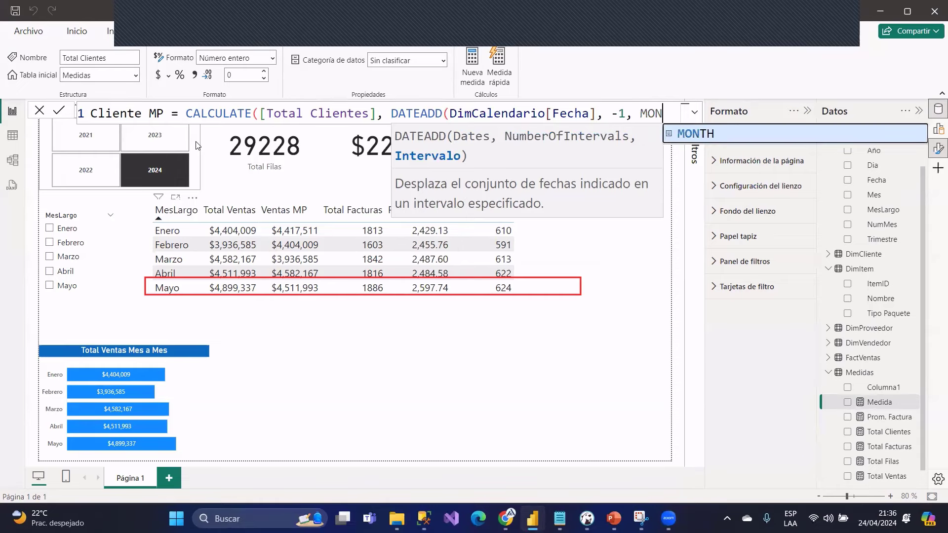
key(Tab)
text())
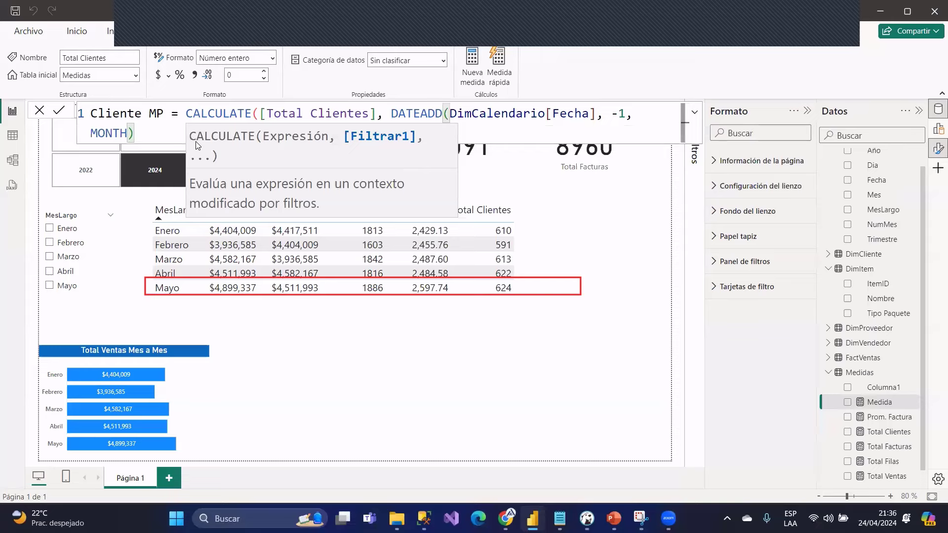
text())
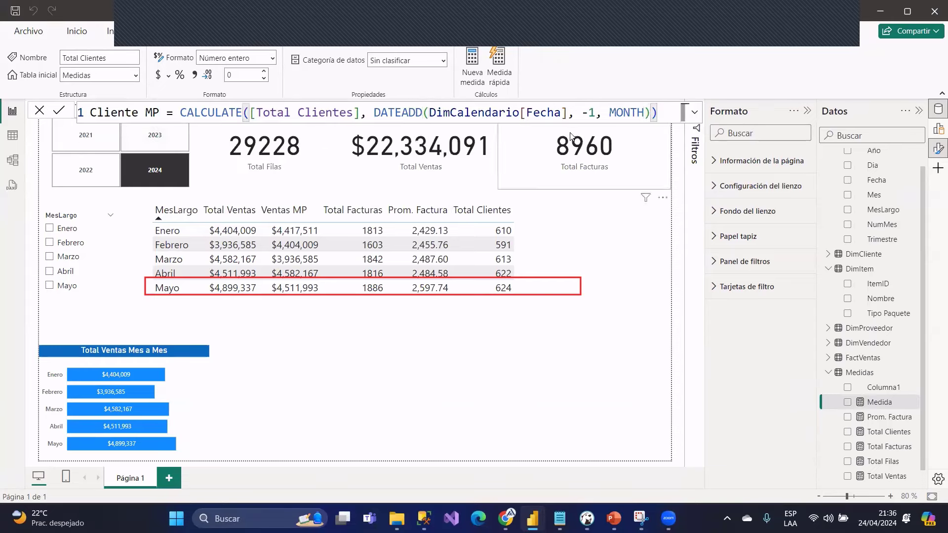
key(Return)
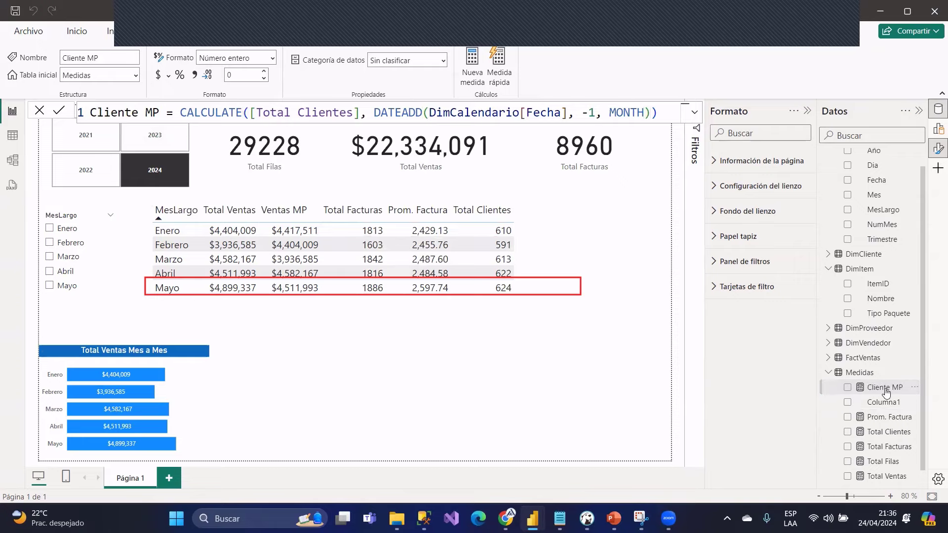
- Add Cliente MP as the last column of the monthly table and widen the table visual across the page
drag(885, 392, 505, 289)
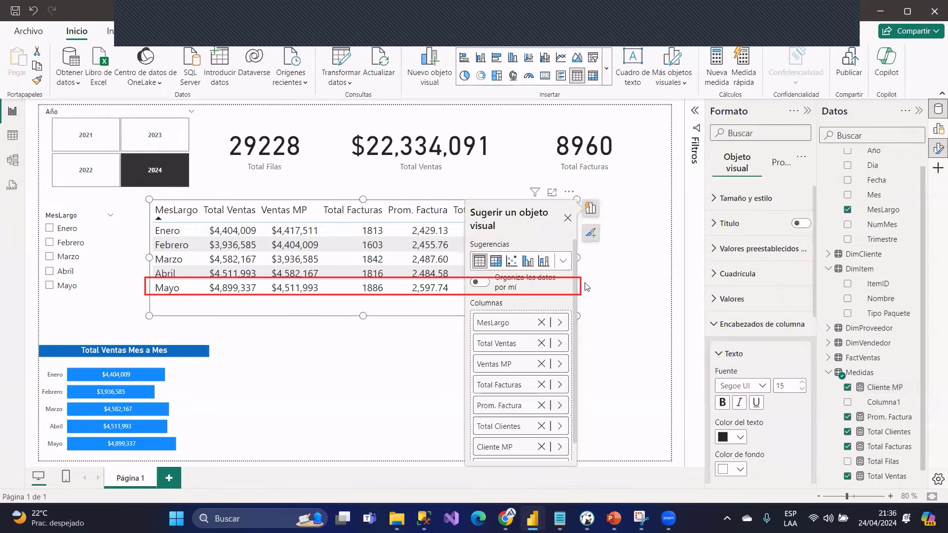
click(593, 274)
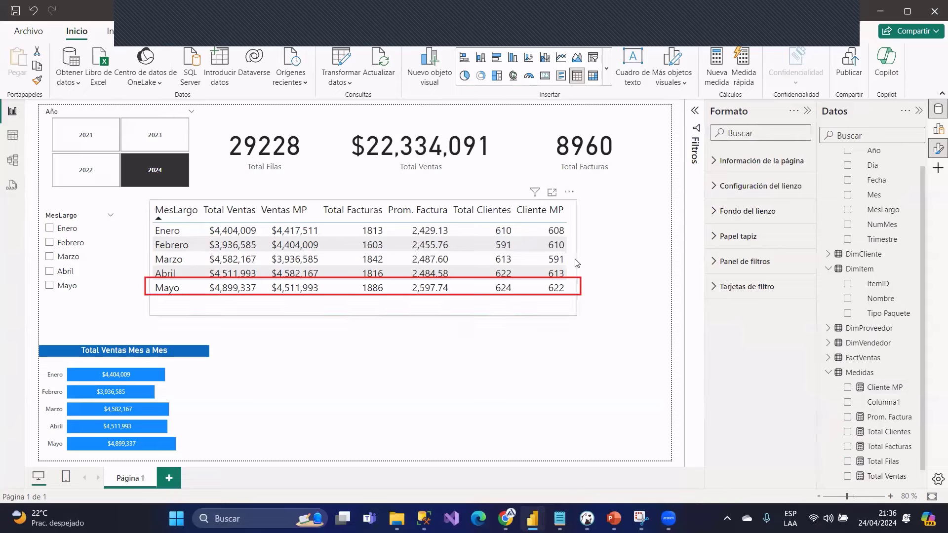
click(576, 263)
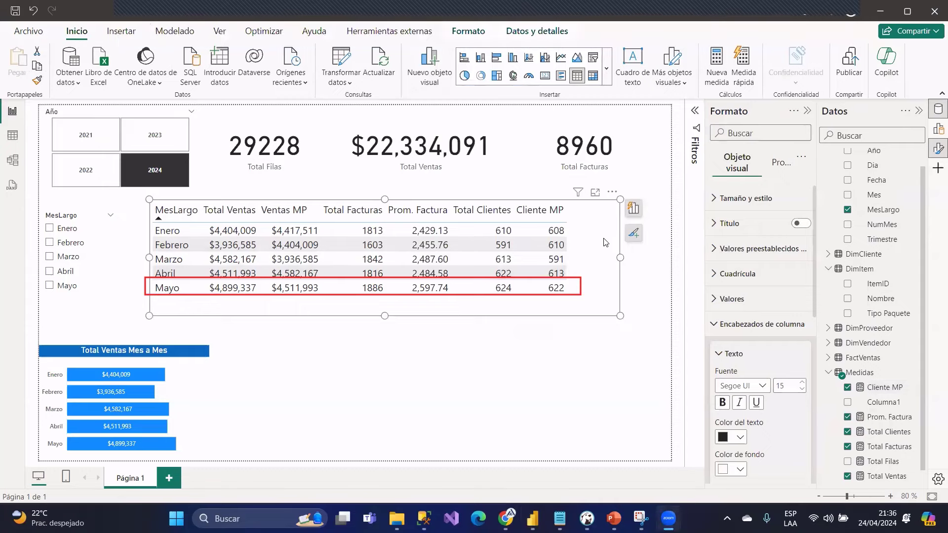
drag(606, 242, 666, 262)
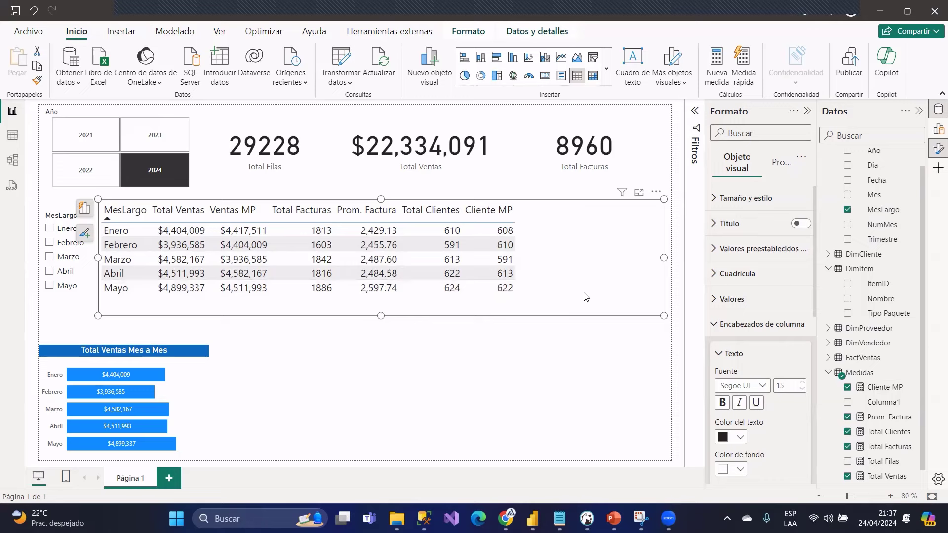
- Review the DISTINCTCOUNT expression of Total Clientes by highlighting it, and start a new measure in the Medidas table
scroll(867, 417, down, 1)
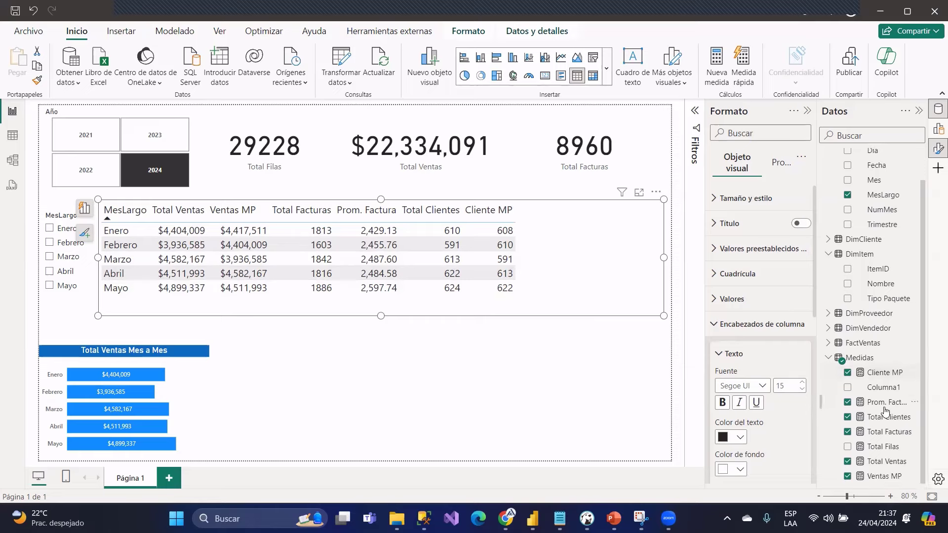
click(884, 419)
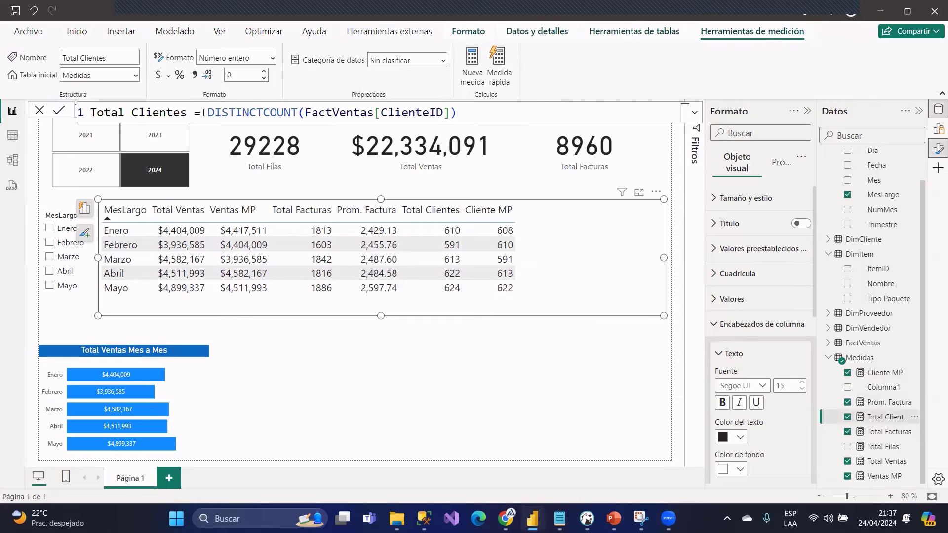
drag(210, 112, 458, 112)
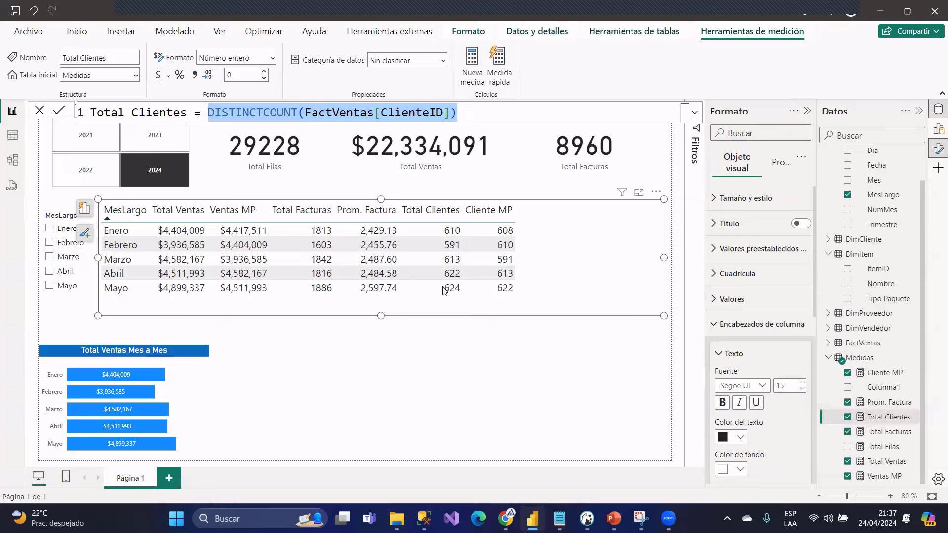
click(869, 417)
click(472, 75)
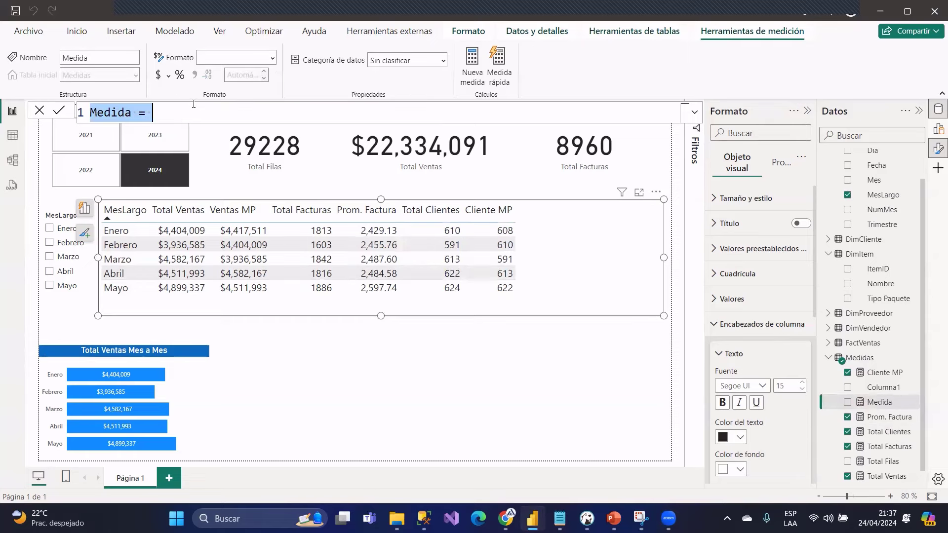
- Replace the new measure's default text with the name Clientes Reccurrentes followed by an equals sign
click(175, 110)
key(BackSpace)
key(BackSpace)
key(BackSpace)
key(BackSpace)
key(BackSpace)
key(BackSpace)
key(BackSpace)
key(BackSpace)
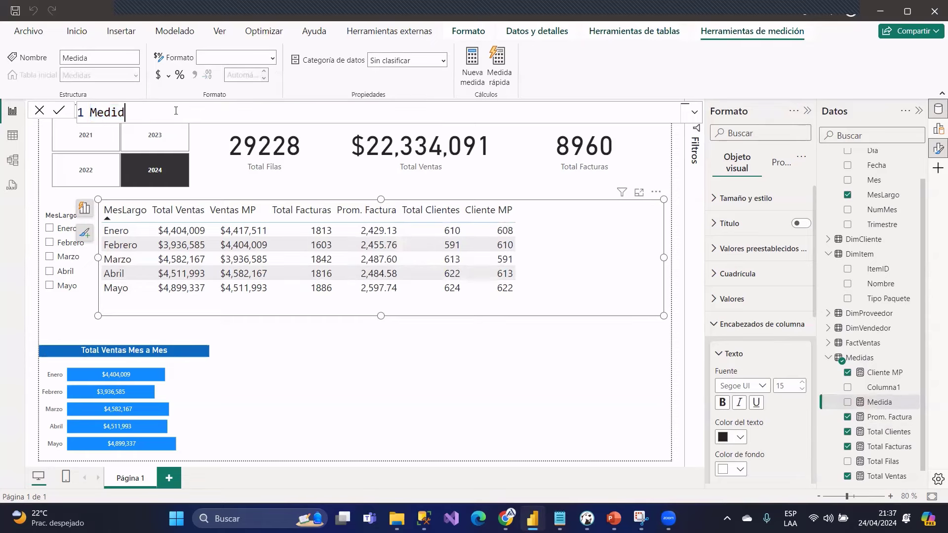
text(cLIENT)
key(BackSpace)
key(BackSpace)
key(BackSpace)
key(BackSpace)
key(BackSpace)
key(BackSpace)
text(Clientes)
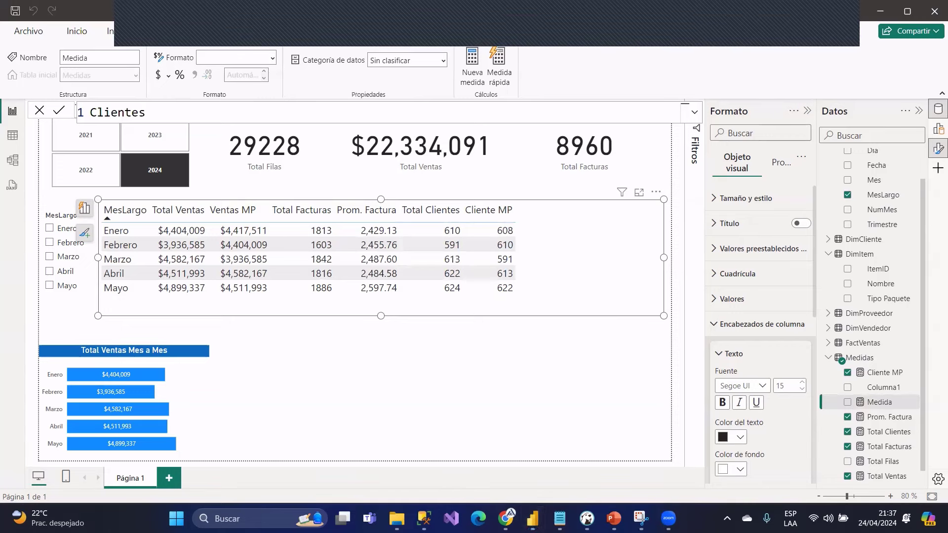
key(alt+Tab)
click(179, 113)
text(Reccurrentes)
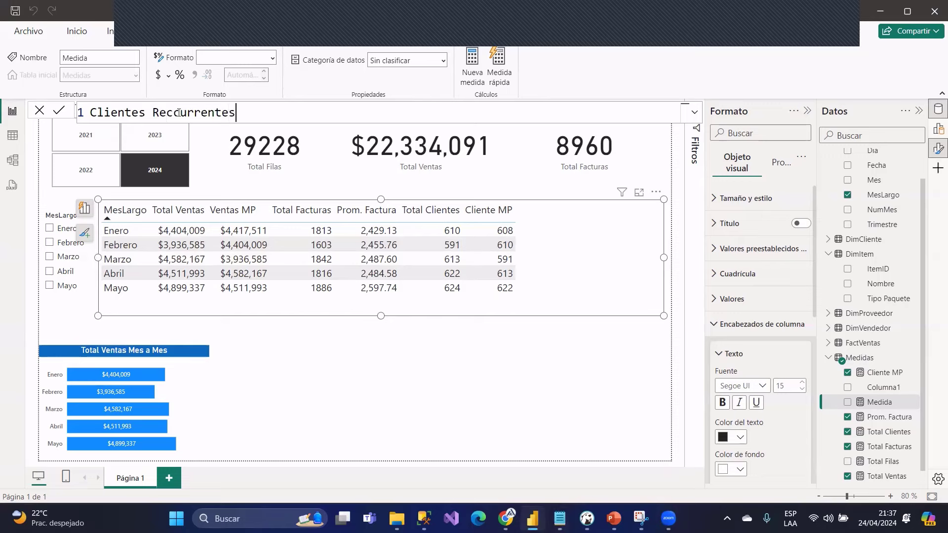
text( =)
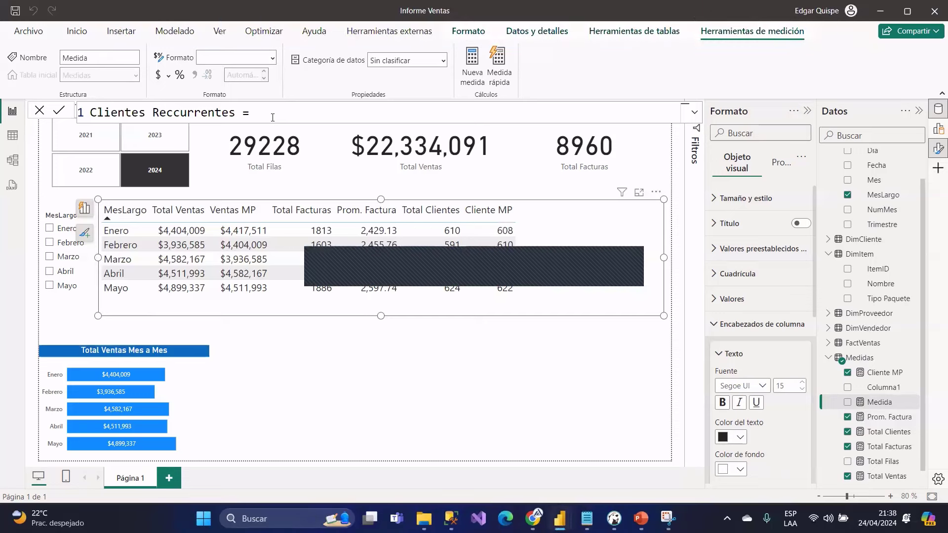
- Define a variable clientes_ on the formula's second line as VALUES(FactVentas[ClienteID])
key(shift+Return)
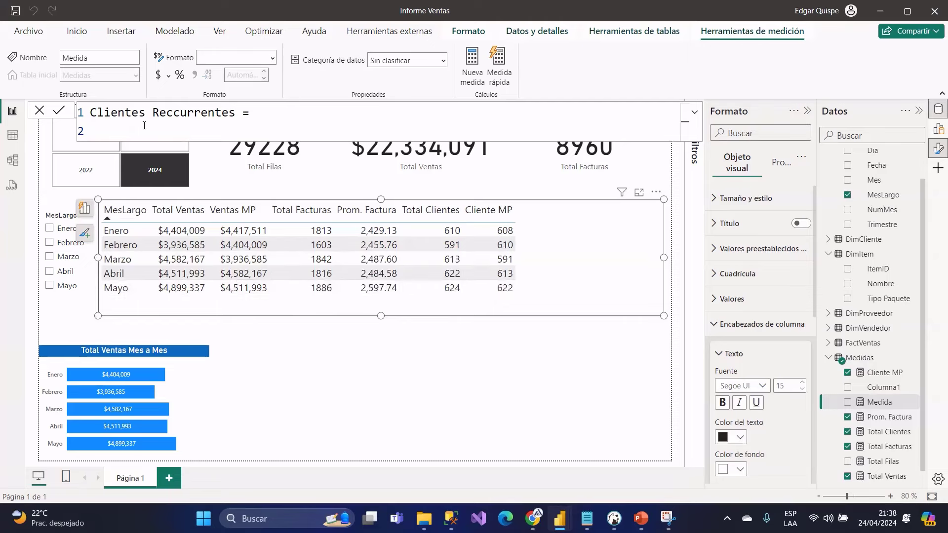
text(var clientes_ = values)
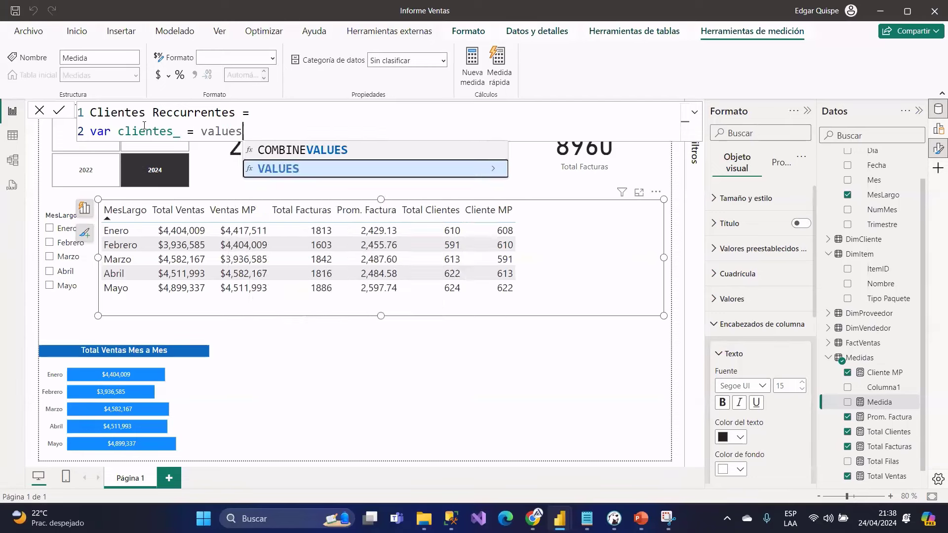
key(Tab)
text(cliente)
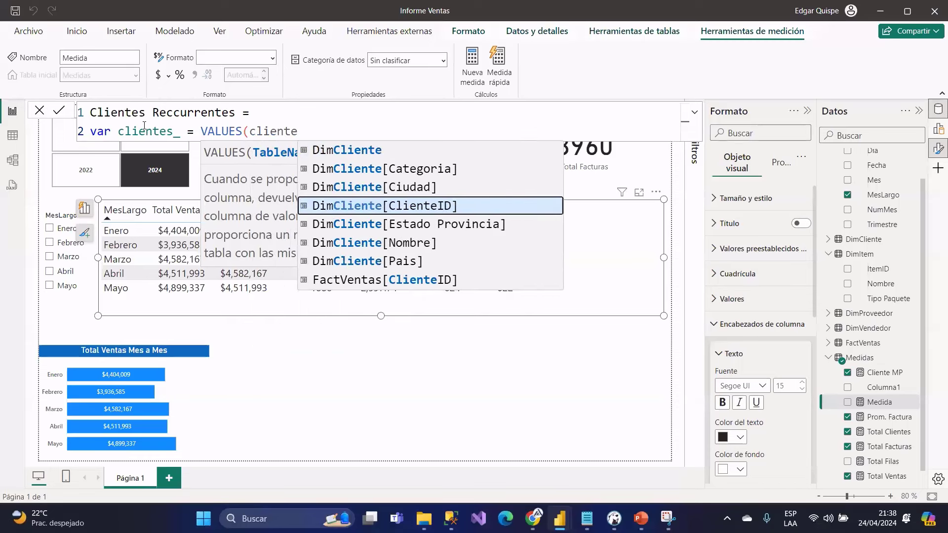
key(Up)
key(Up)
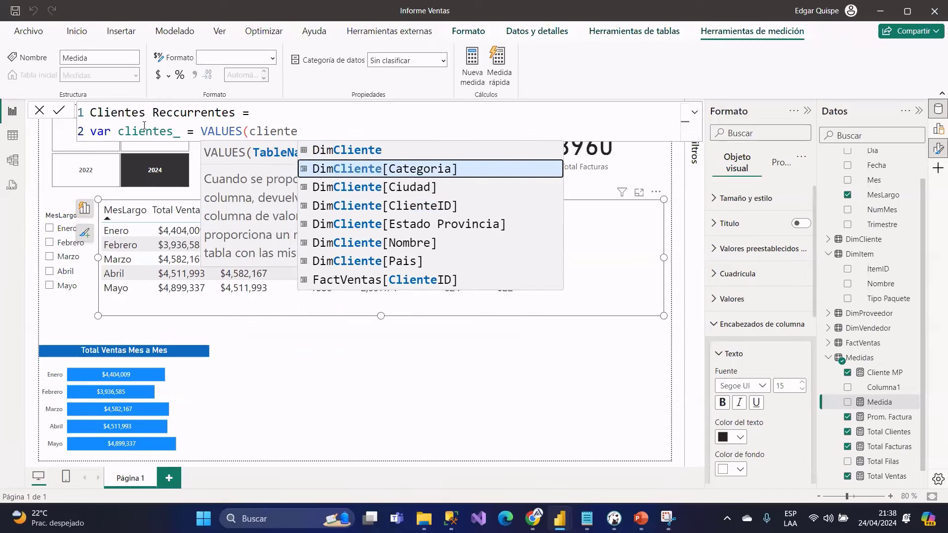
key(Up)
key(Up)
key(Tab)
text())
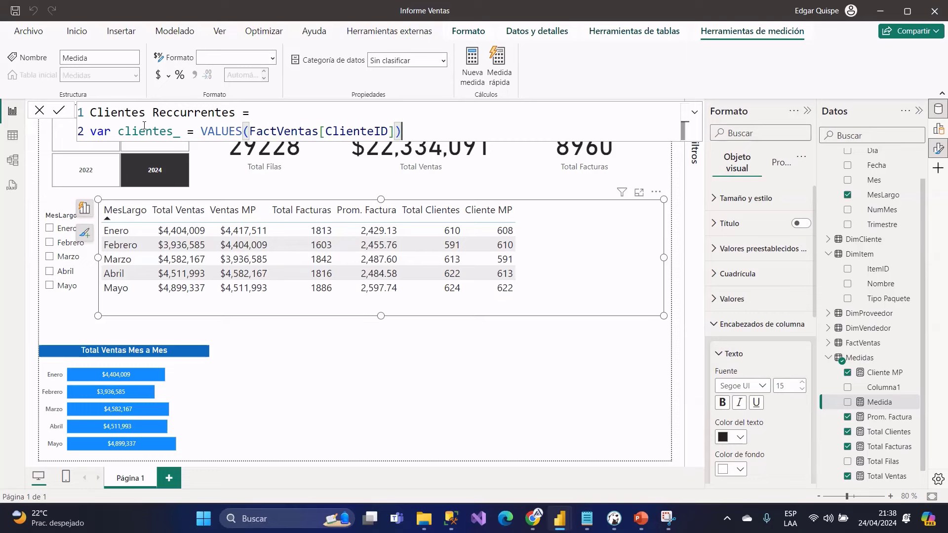
- Define a variable clientesMP on the formula's third line as DATEADD(DimCalendario[Fecha], -1, MONTH)
key(shift+Return)
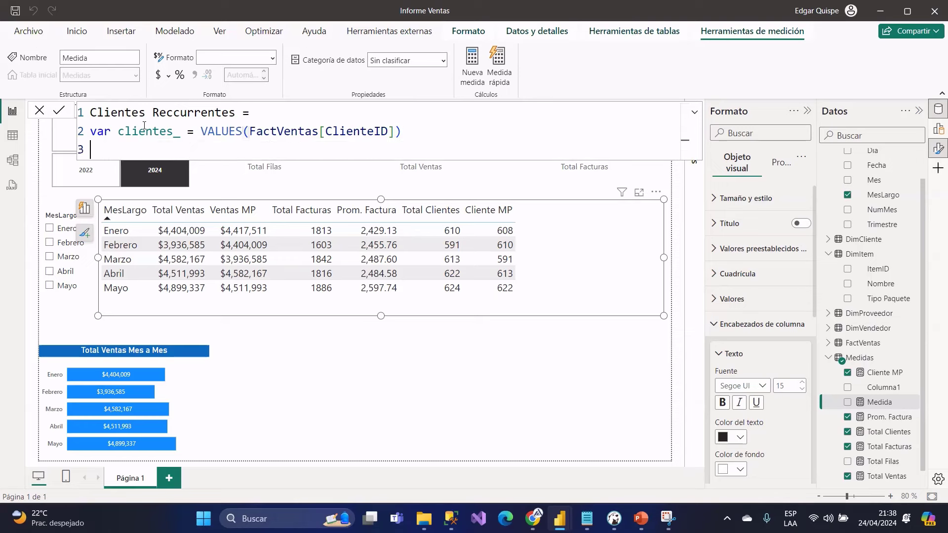
text(var clientes)
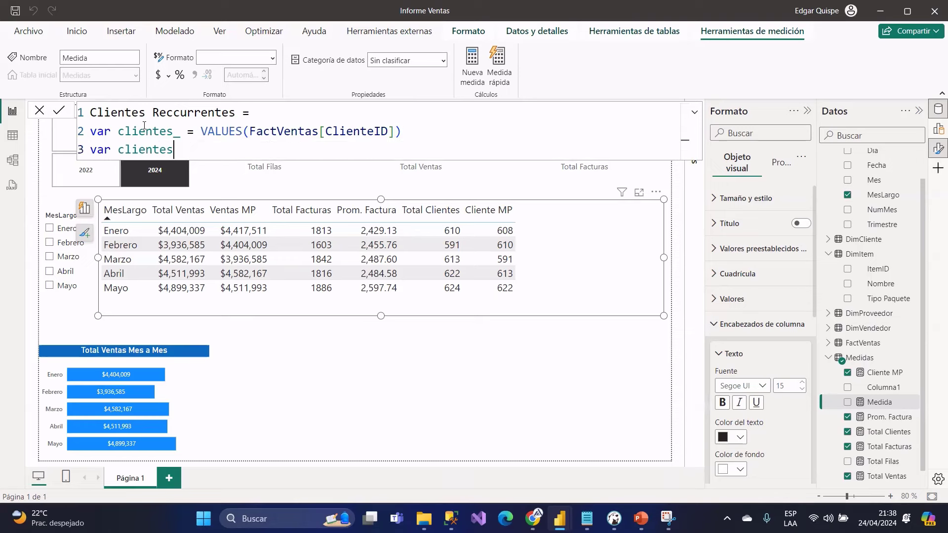
text(MP = )
text(CA)
key(BackSpace)
key(BackSpace)
text(DATEADD)
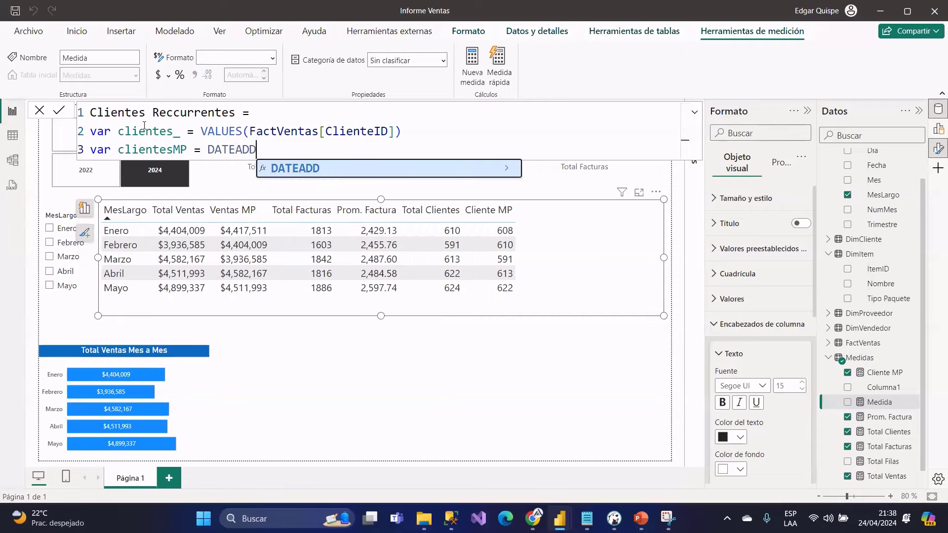
text((FECHA)
key(Tab)
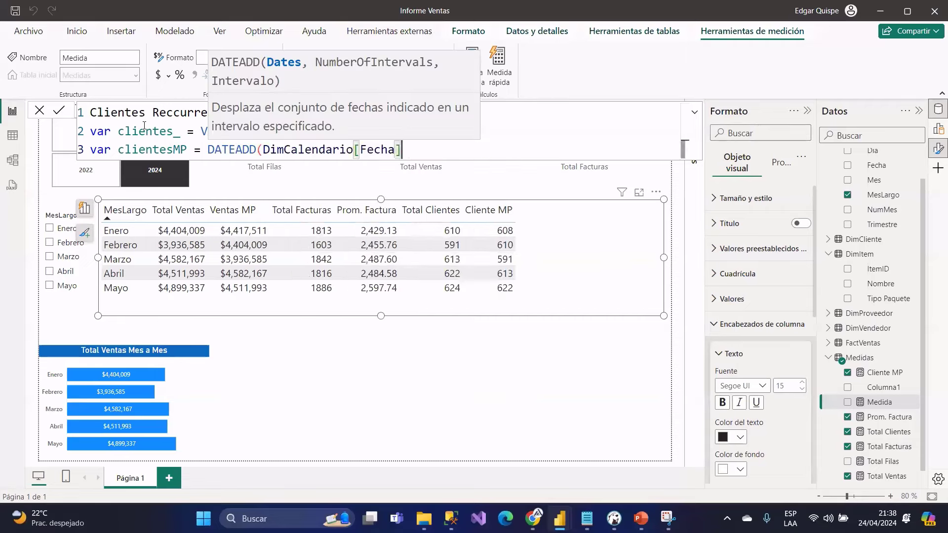
text(, -1, MO)
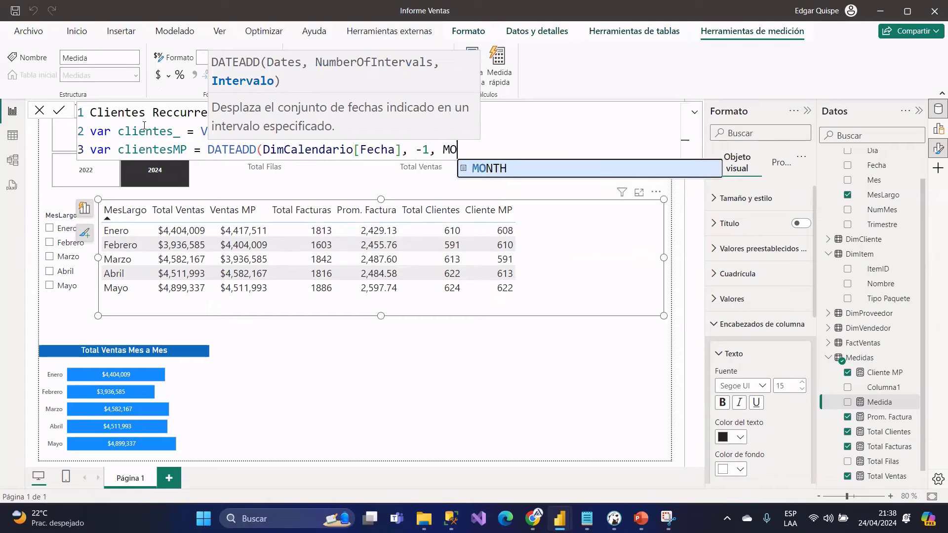
text(NTH))
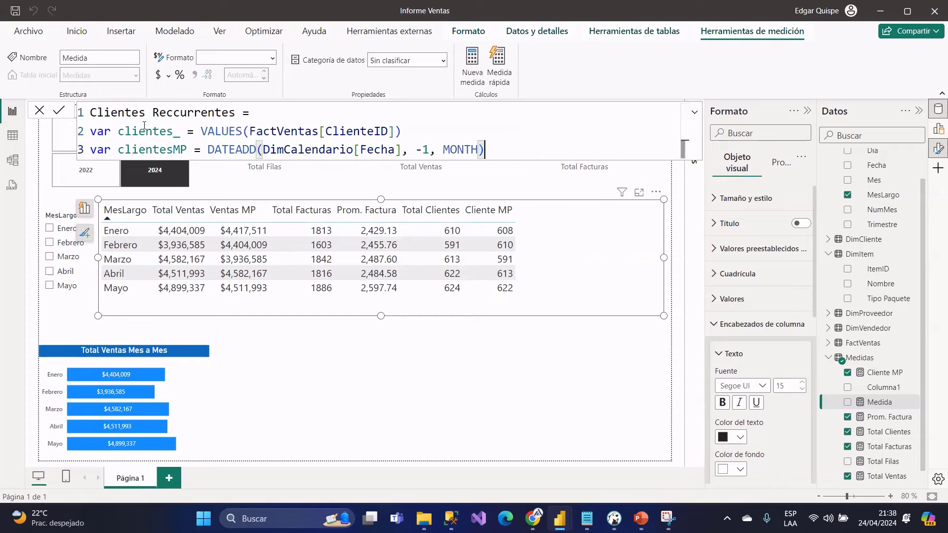
drag(207, 149, 486, 149)
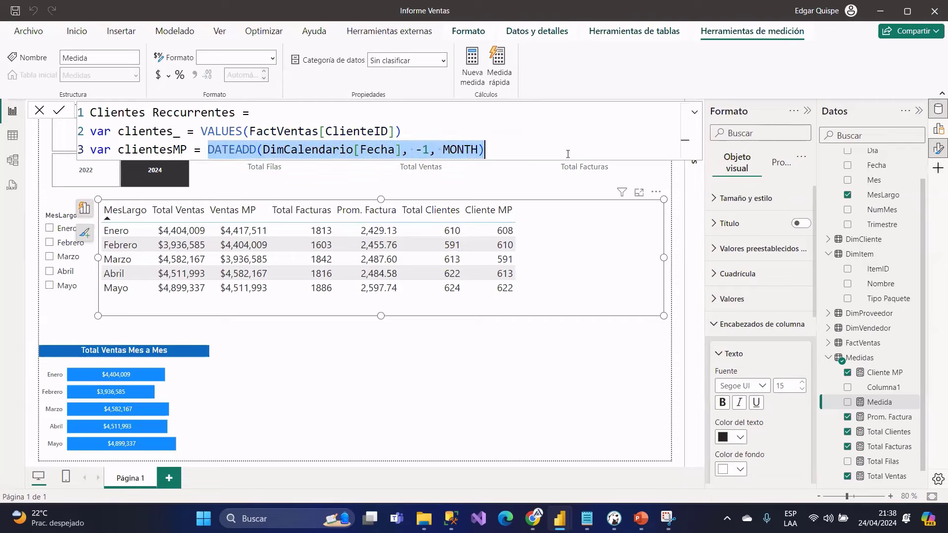
click(497, 150)
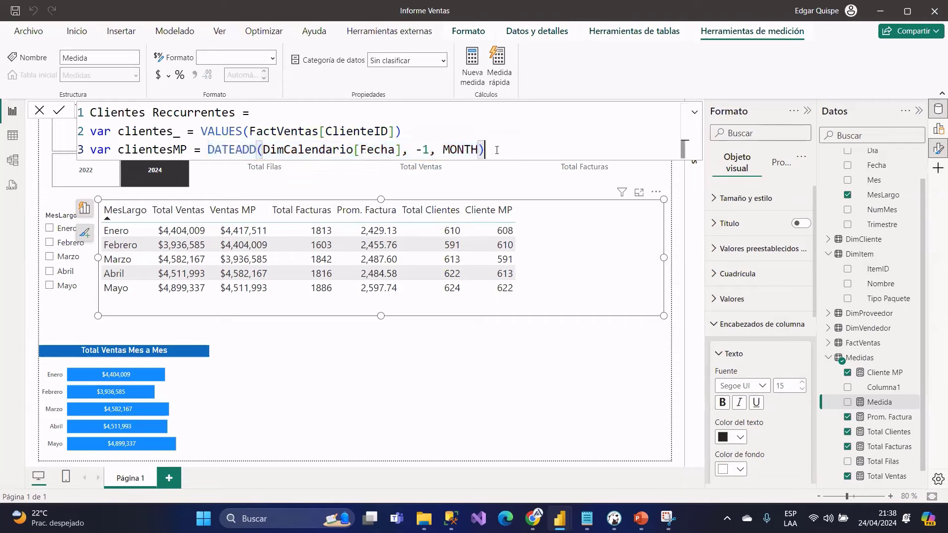
- Insert an opening CALCULATETABLE function in front of the DATEADD expression of clientesMP
click(203, 156)
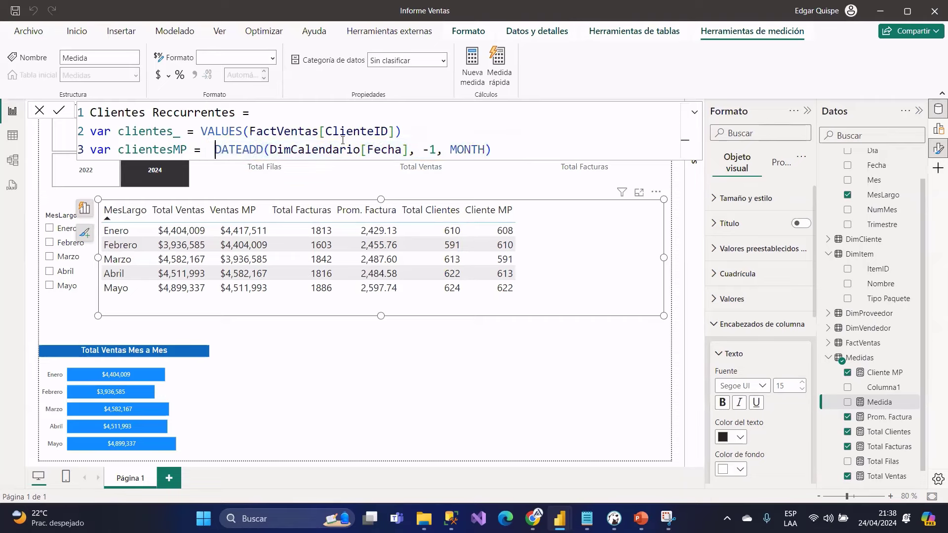
text(CALC)
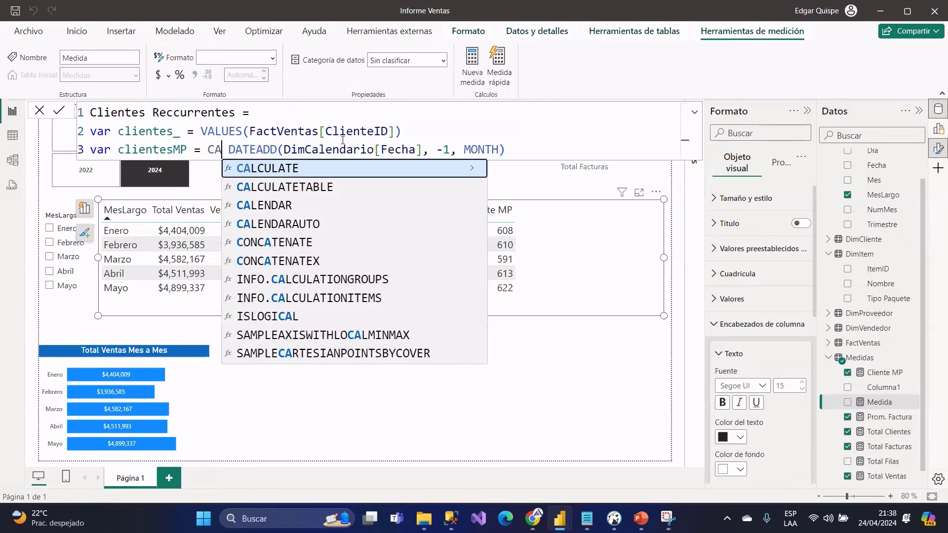
key(BackSpace)
text(LCU)
key(Down)
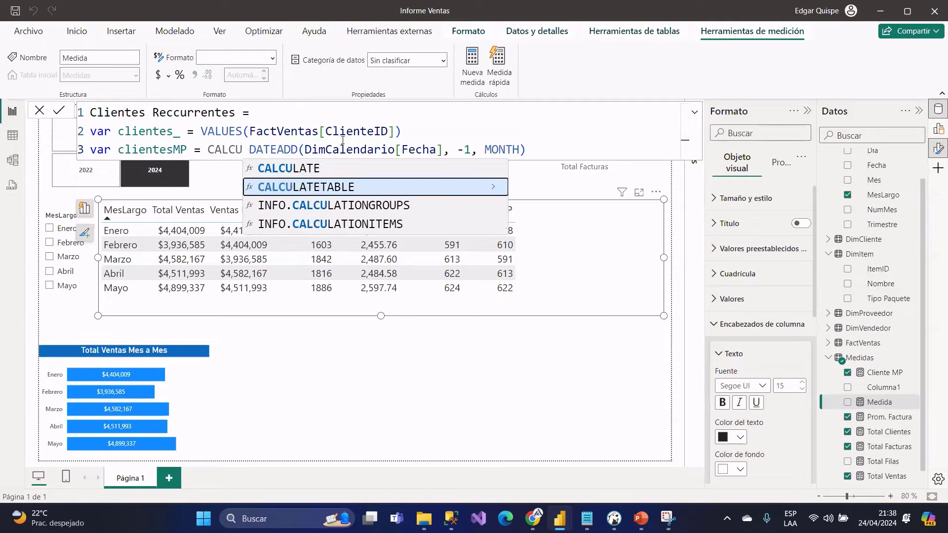
key(Tab)
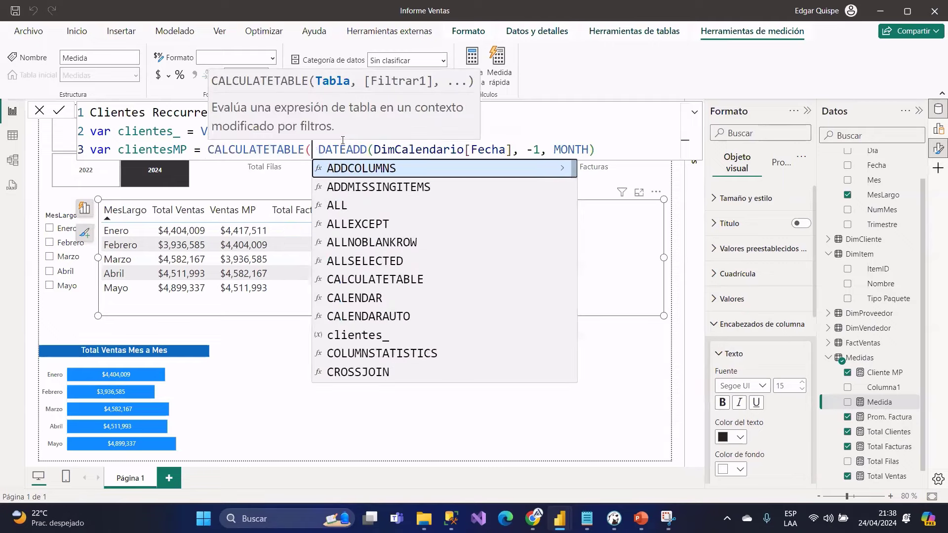
click(201, 134)
drag(208, 149, 309, 149)
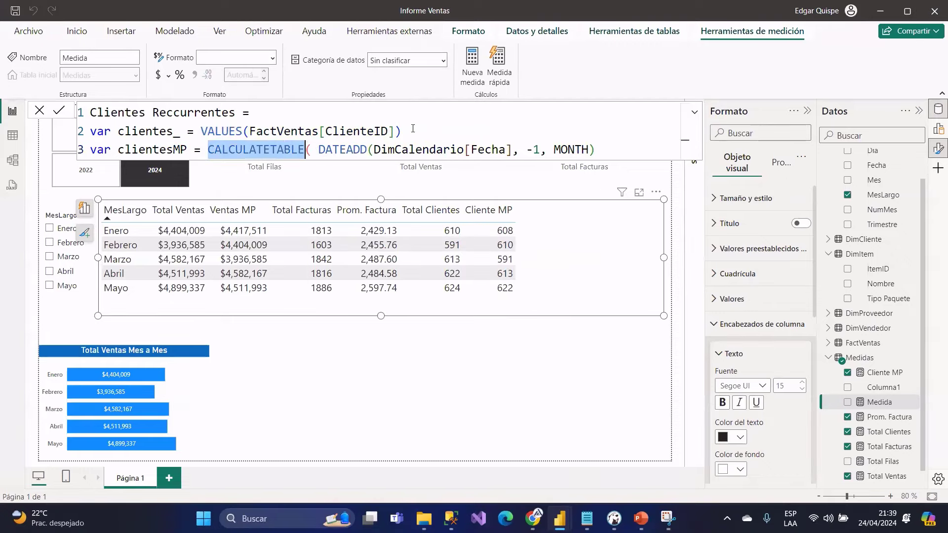
- Copy VALUES(FactVentas[ClienteID]) into CALCULATETABLE as its table argument, then close the function and start a fourth line
drag(401, 132, 200, 131)
key(ctrl+c)
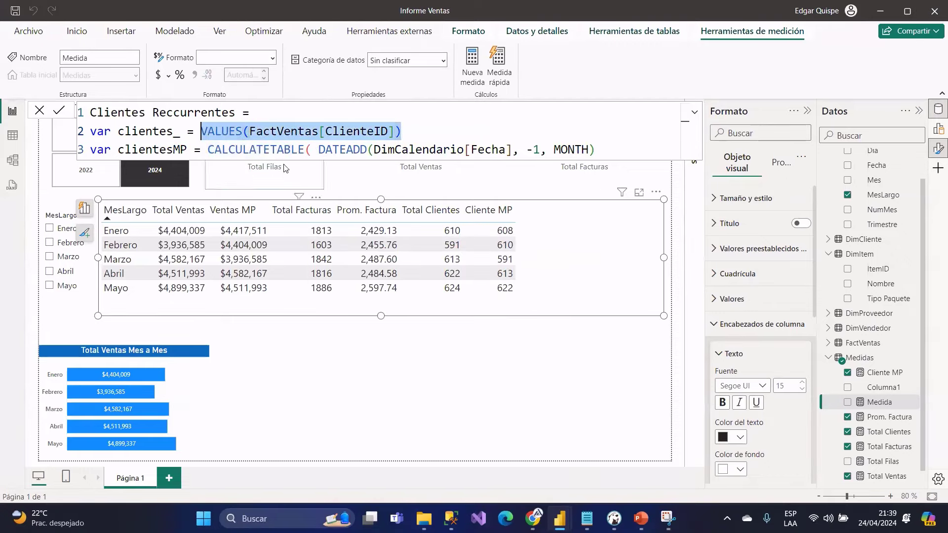
click(311, 149)
key(ctrl+v)
text(,)
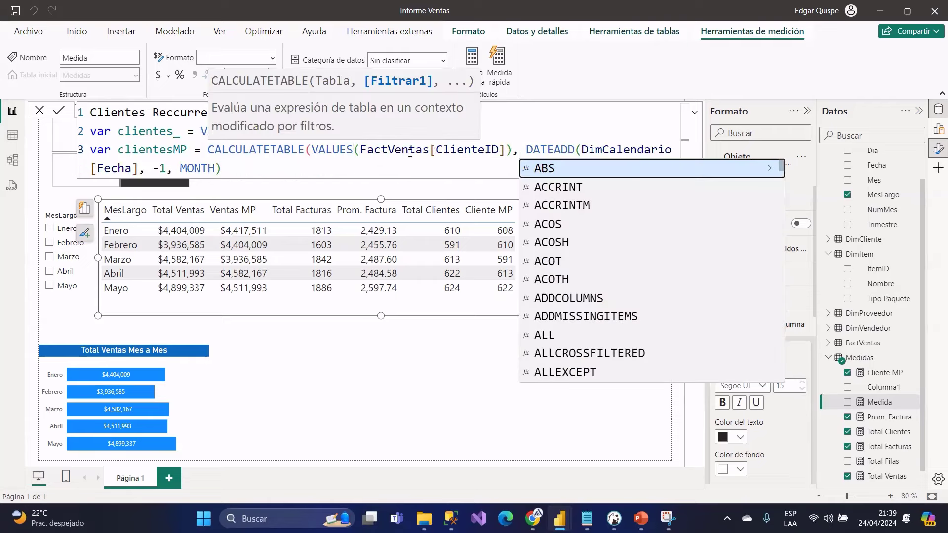
click(237, 170)
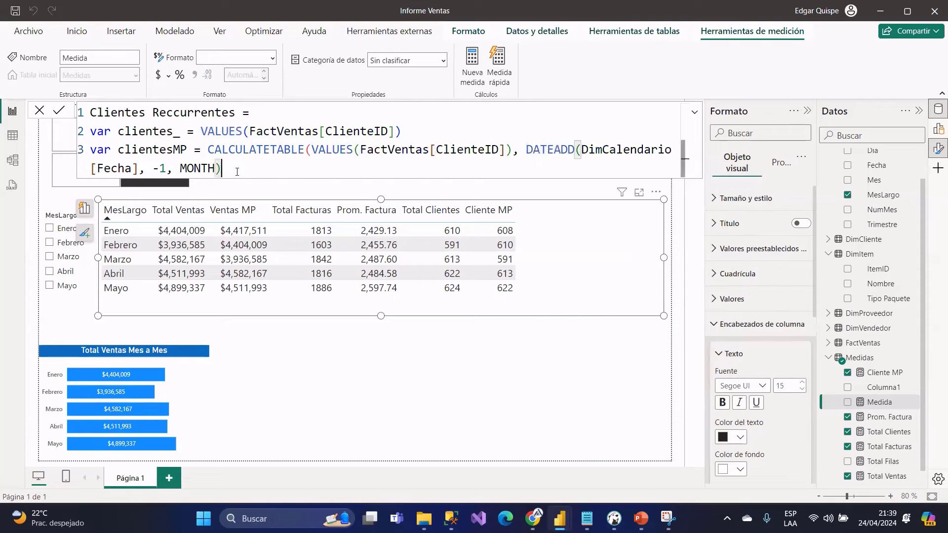
text())
key(shift+Return)
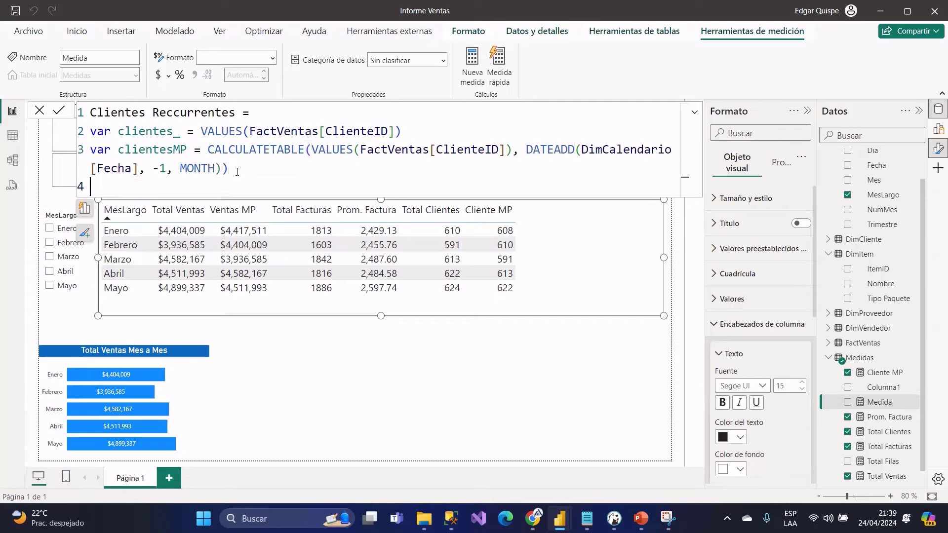
- Review the expressions of the clientesMP and clientes_ variables by highlighting each one
drag(401, 132, 238, 176)
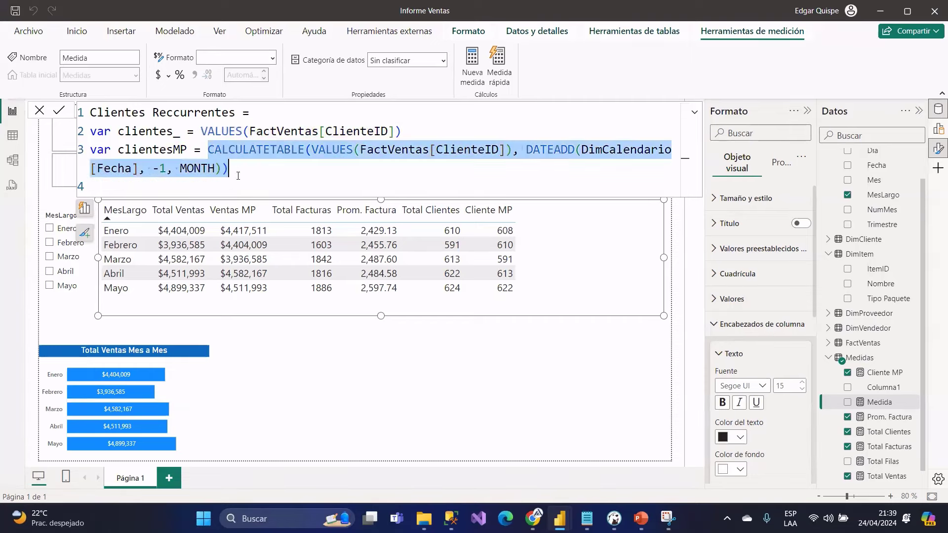
click(155, 191)
drag(200, 131, 420, 134)
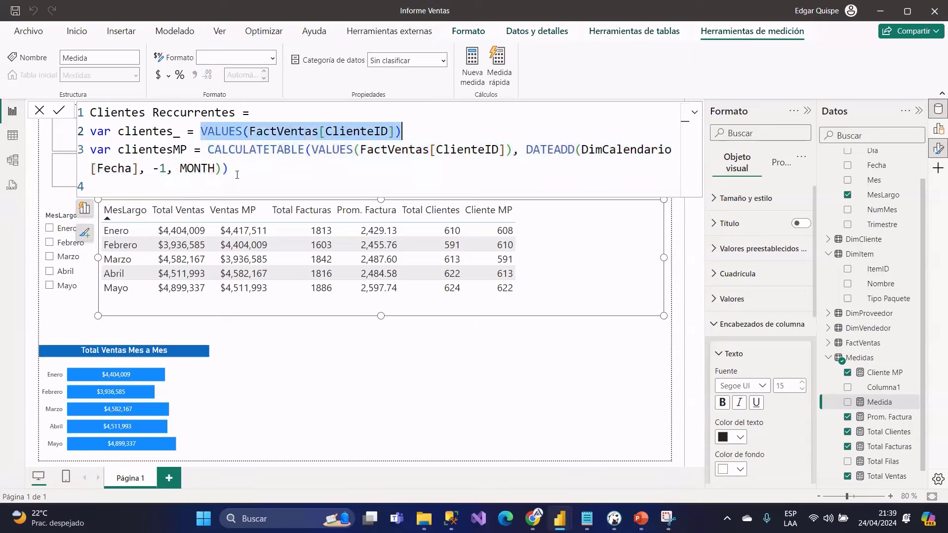
drag(237, 175, 211, 146)
click(211, 185)
- Add the line RETURN INTERSECT(clientes_, clientesMP) to the measure and highlight the INTERSECT expression
text(R)
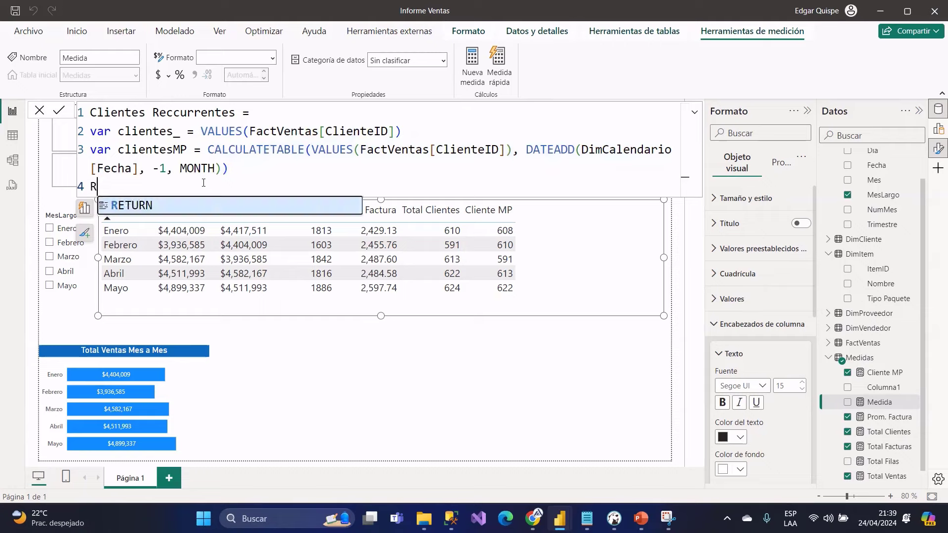
text(ETURN )
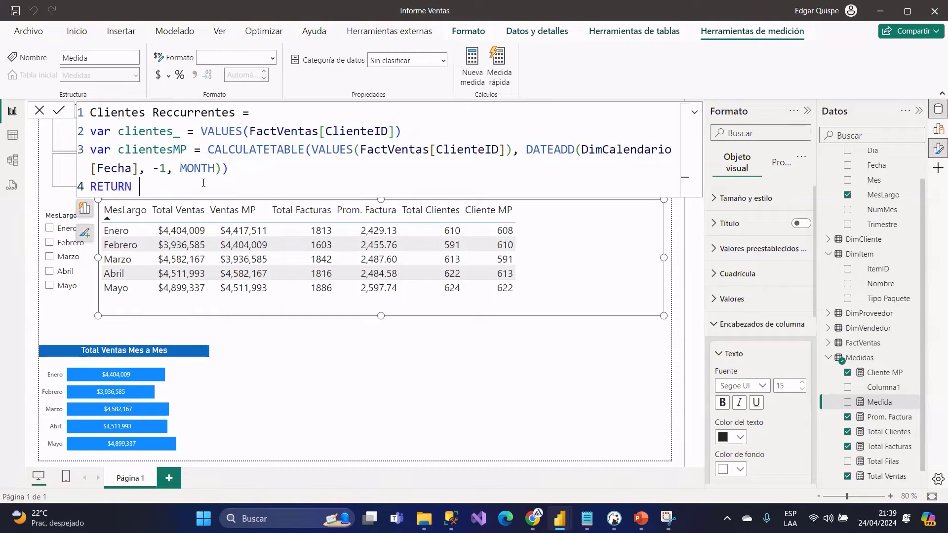
text(INTER)
key(Tab)
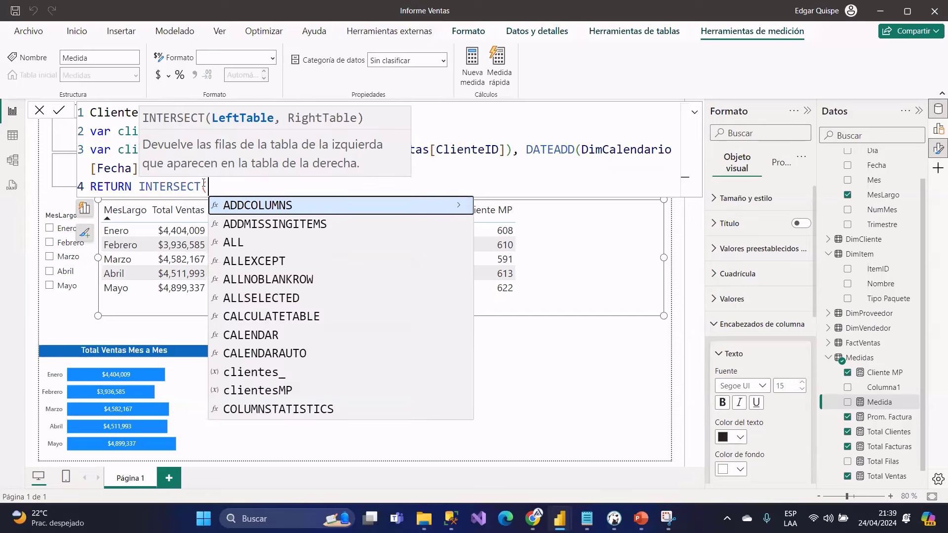
text(CLIE)
key(Up)
key(Tab)
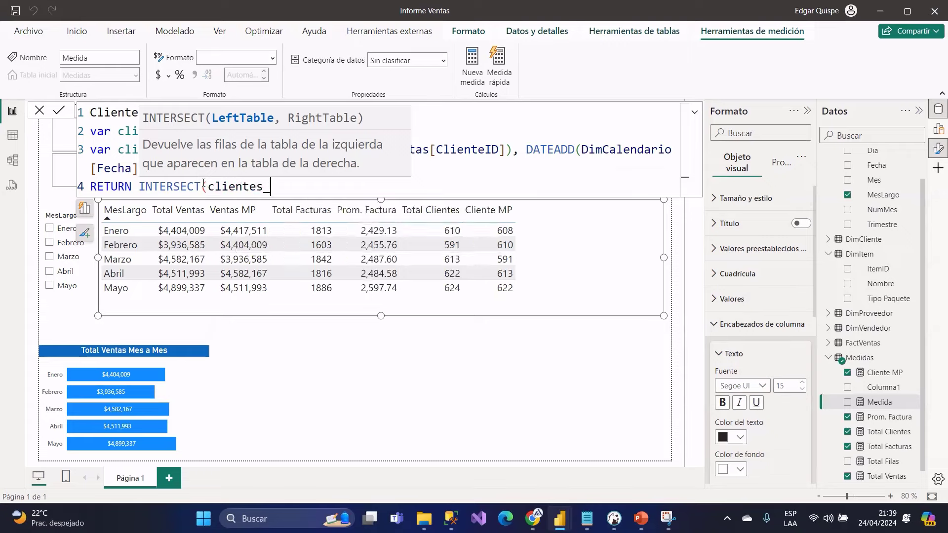
text(,)
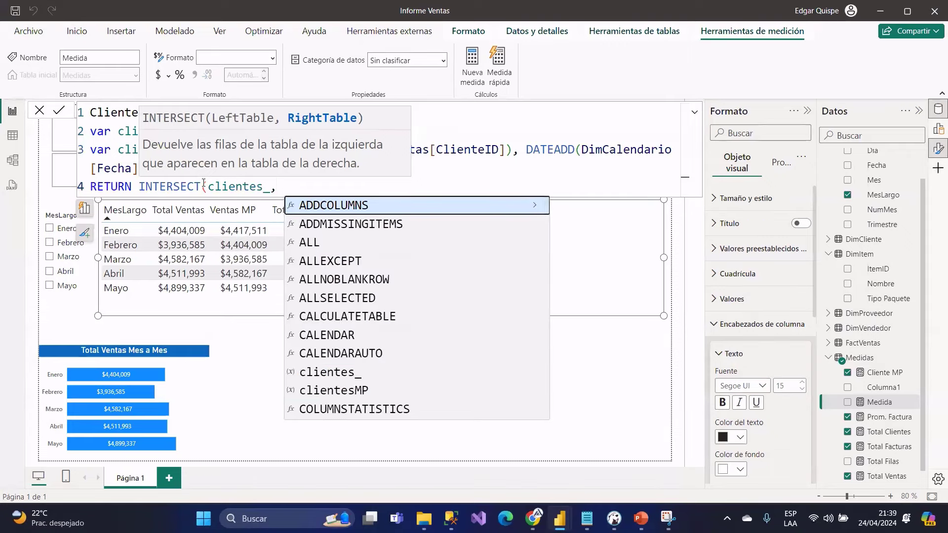
text( CLI)
key(Tab)
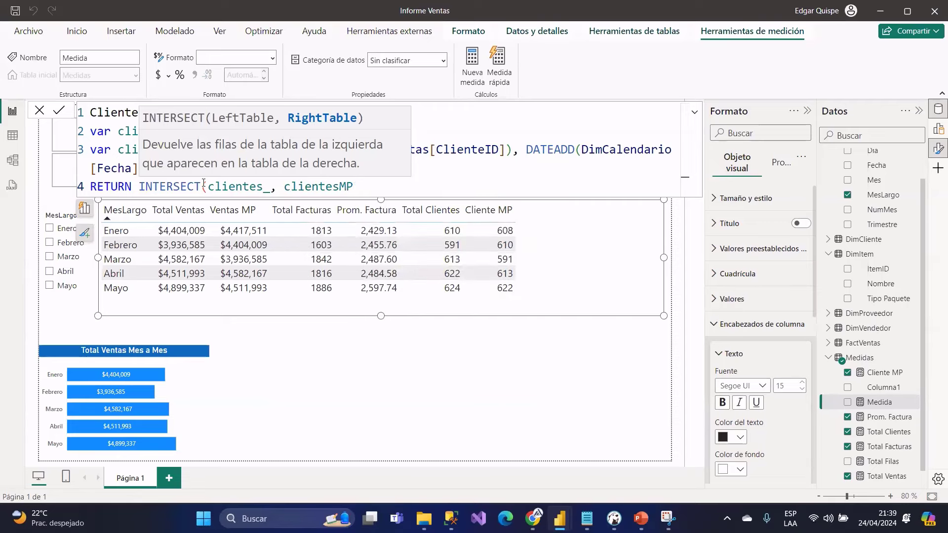
text())
drag(139, 187, 421, 191)
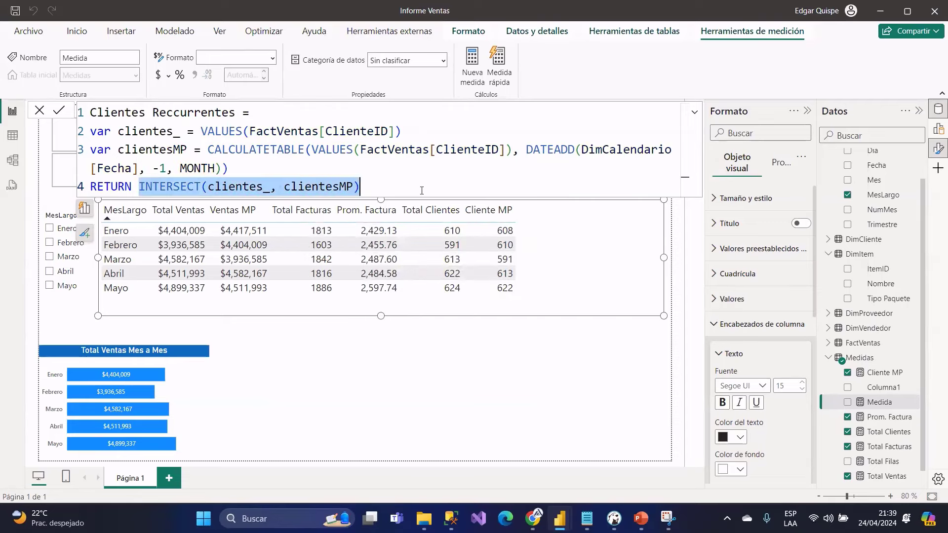
- Wrap the INTERSECT expression in COUNTROWS and commit the Clientes Reccurrentes measure
click(141, 187)
key(Left)
text(count)
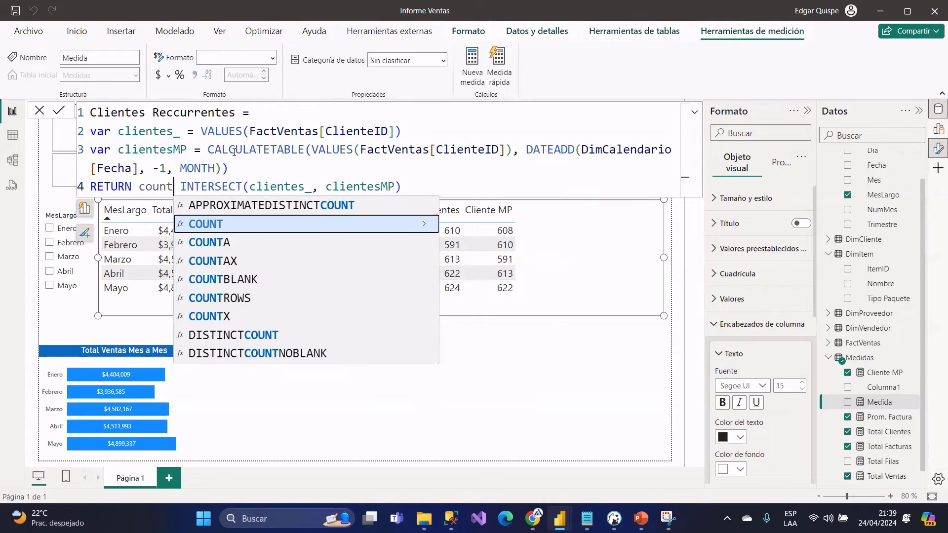
text(rows)
key(Tab)
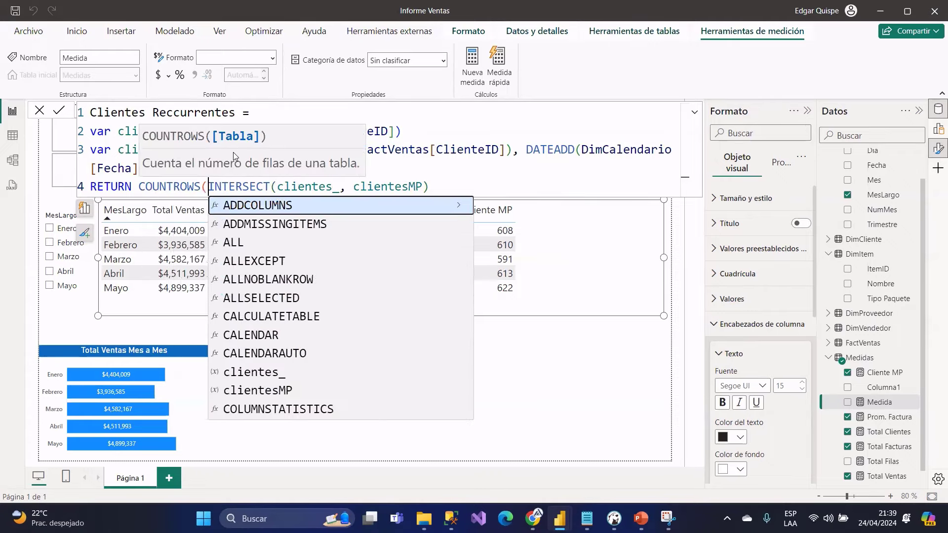
click(450, 190)
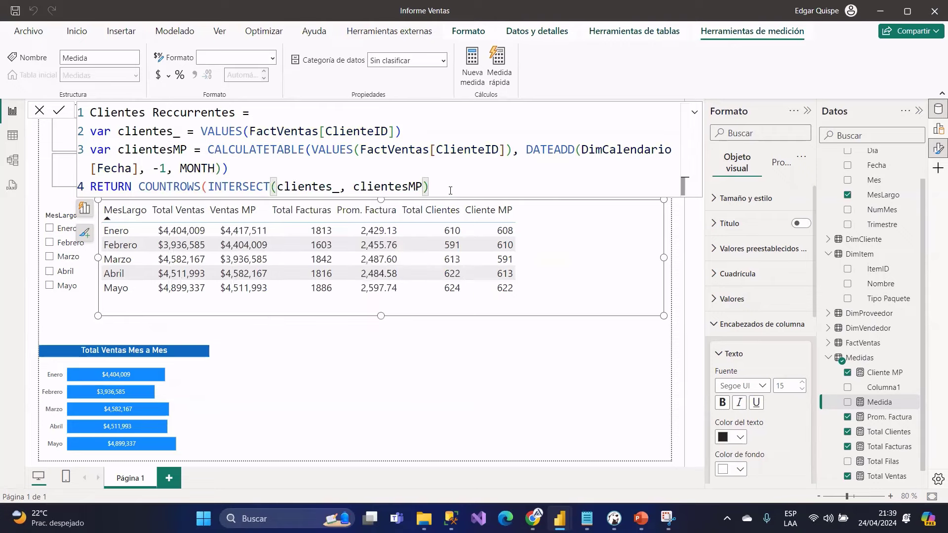
text())
key(Return)
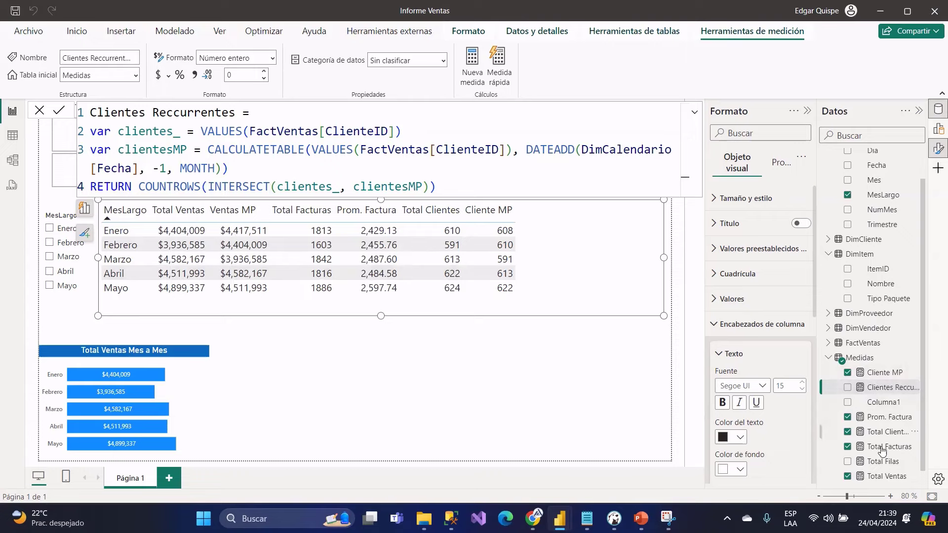
- Add Clientes Reccurrentes as the last column of the monthly table and narrow it so its header wraps onto two lines
click(847, 386)
click(520, 312)
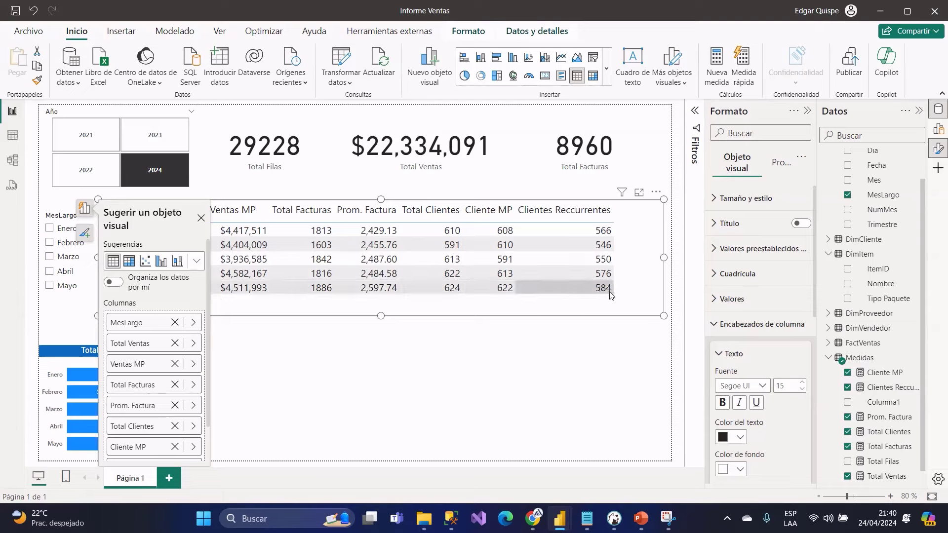
drag(613, 214, 578, 212)
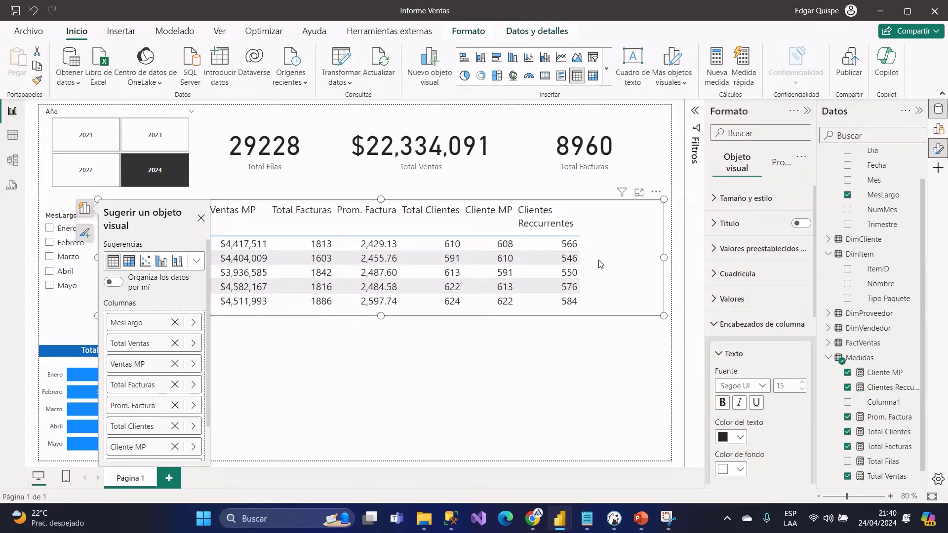
- Resize and reposition the table visual beside the MesLargo slicer, and widen the Clientes Reccurrentes column to fit its header on one line
drag(664, 256, 584, 257)
drag(576, 197, 647, 198)
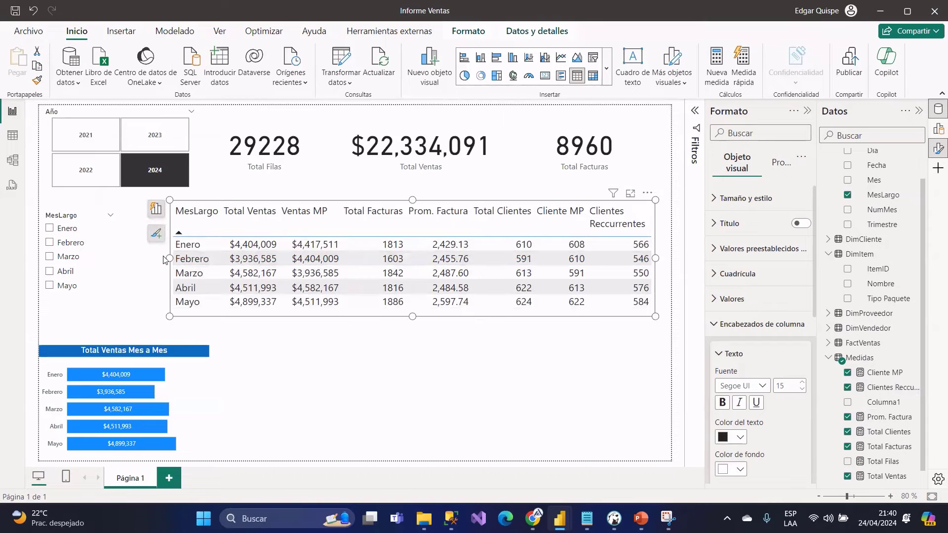
drag(168, 259, 123, 263)
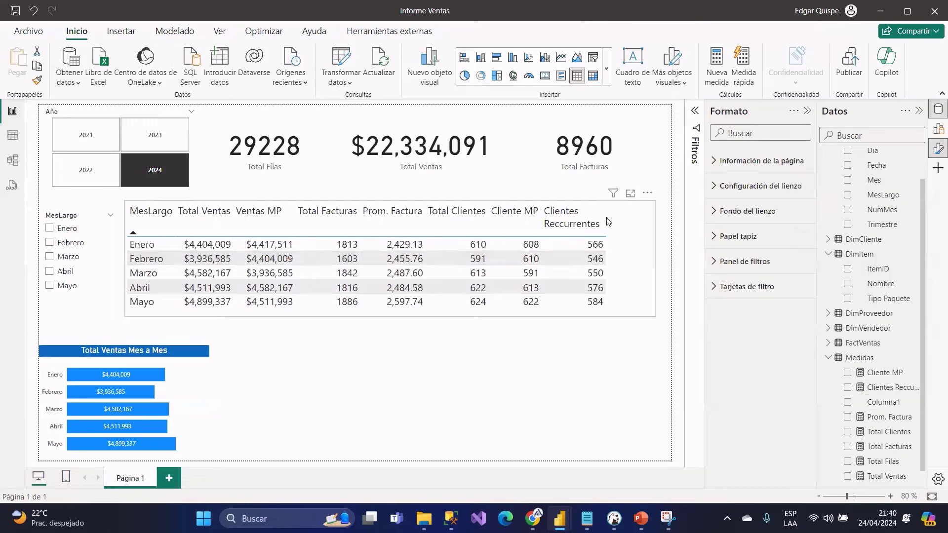
drag(604, 217, 643, 218)
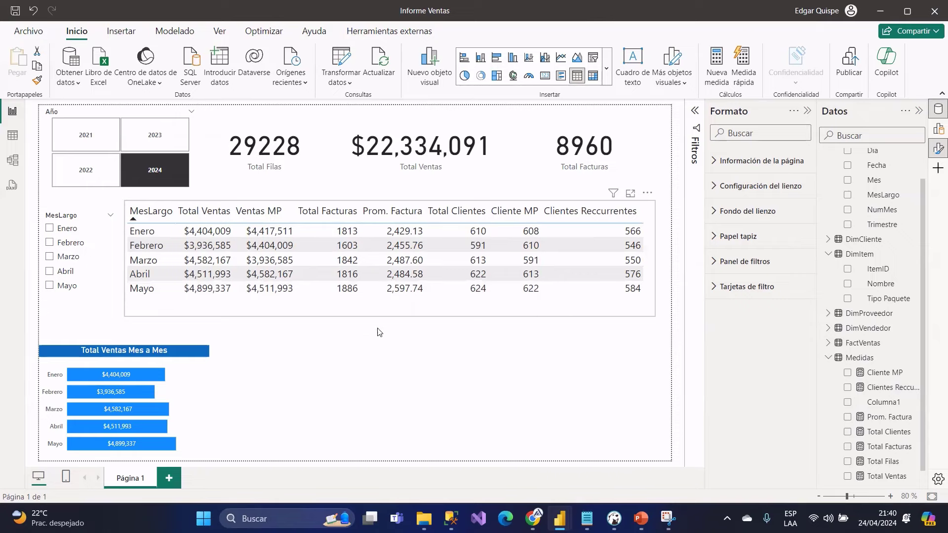
- Move the monthly table slightly down and away from the MesLargo slicer, against the report page's right edge
click(388, 314)
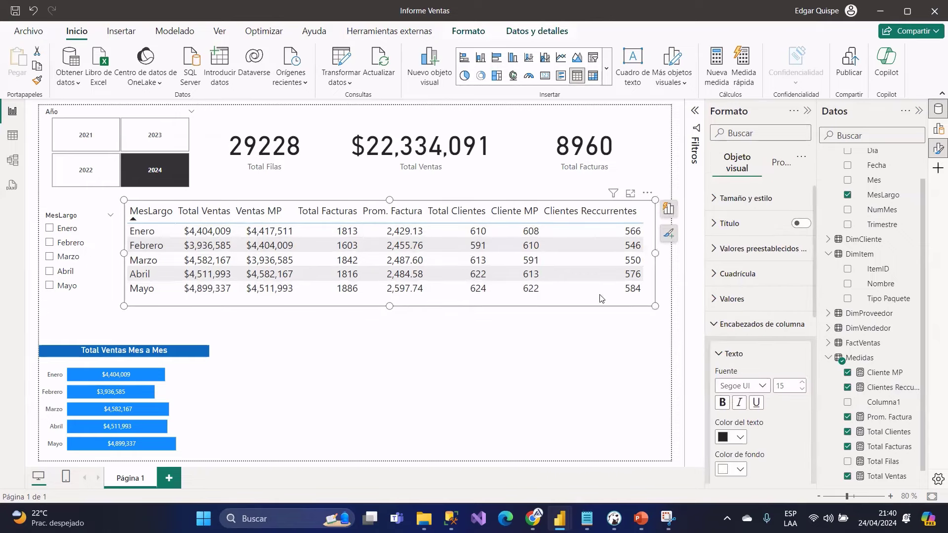
mouse_move(654, 236)
mouse_down()
mouse_move(635, 241)
mouse_move(669, 243)
mouse_up()
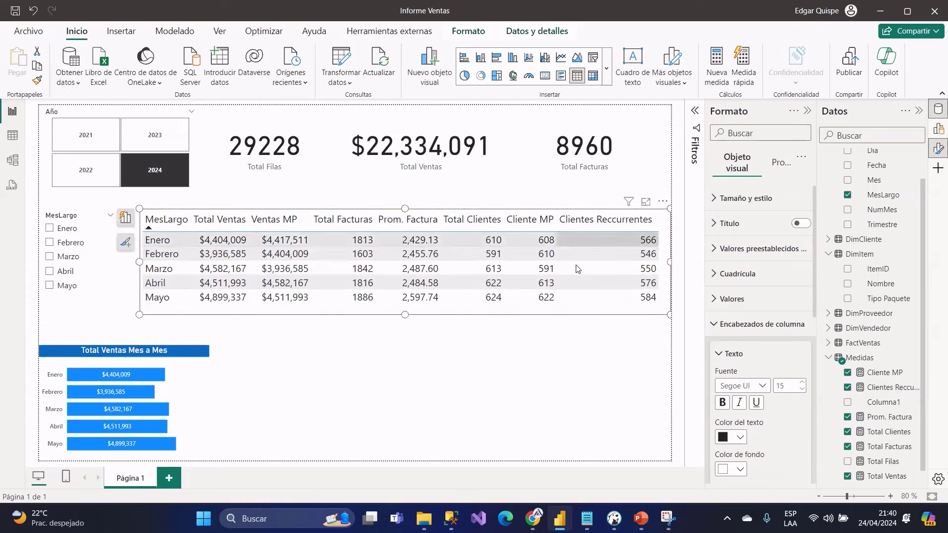
click(535, 349)
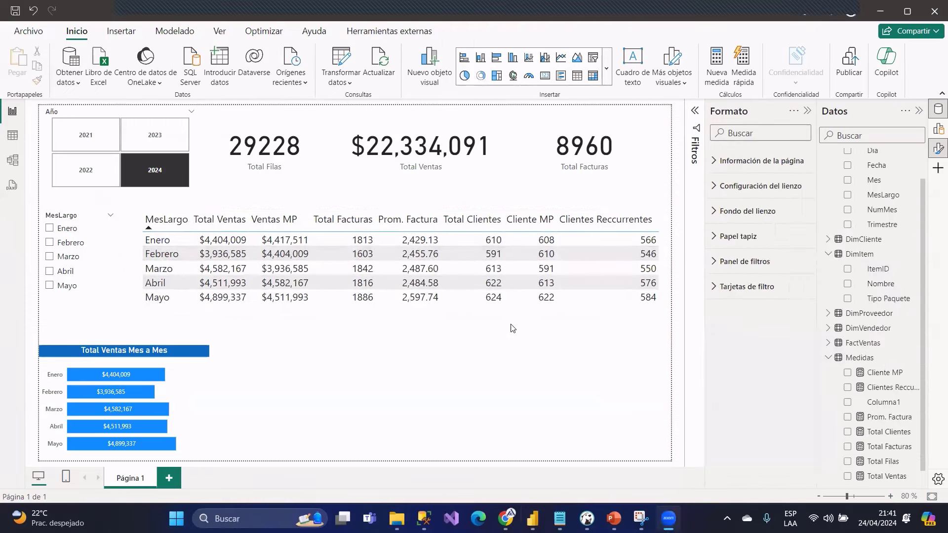
- Replace INTERSECT with EXCEPT in the RETURN line of the Clientes Reccurrentes measure and commit the formula
click(473, 311)
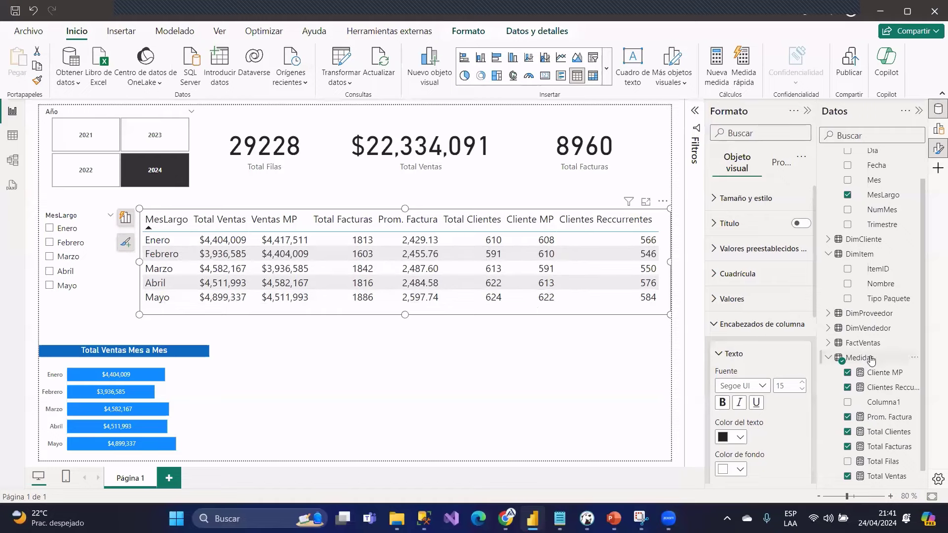
scroll(874, 362, down, 1)
click(883, 373)
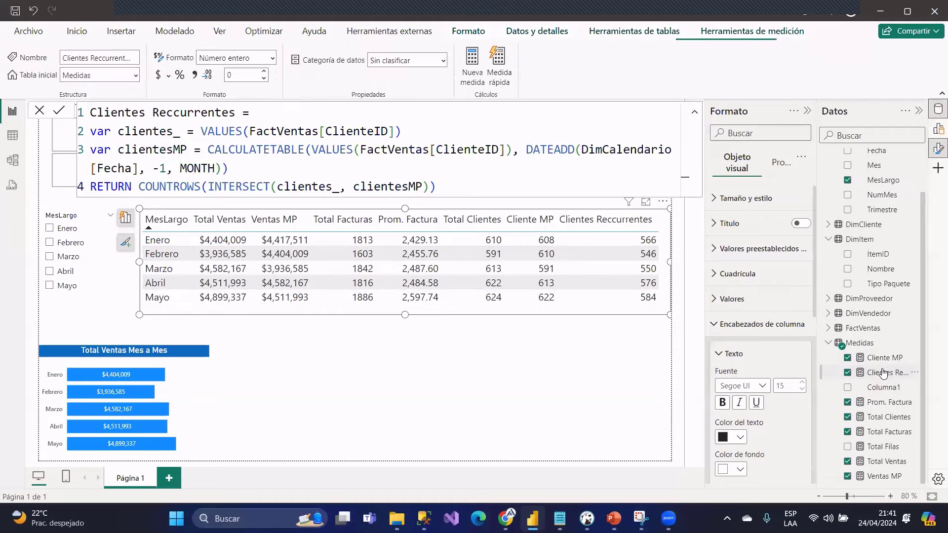
double_click(245, 185)
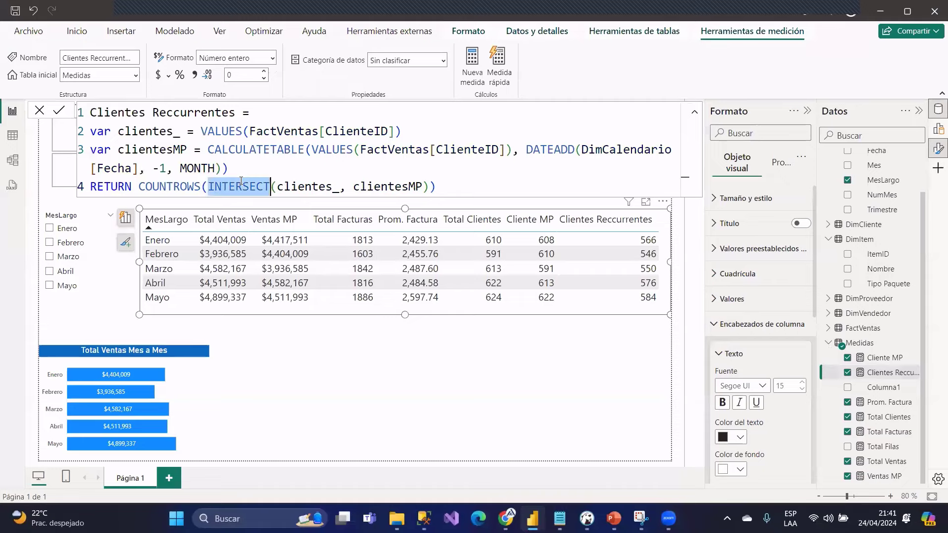
text(EXCE)
key(Tab)
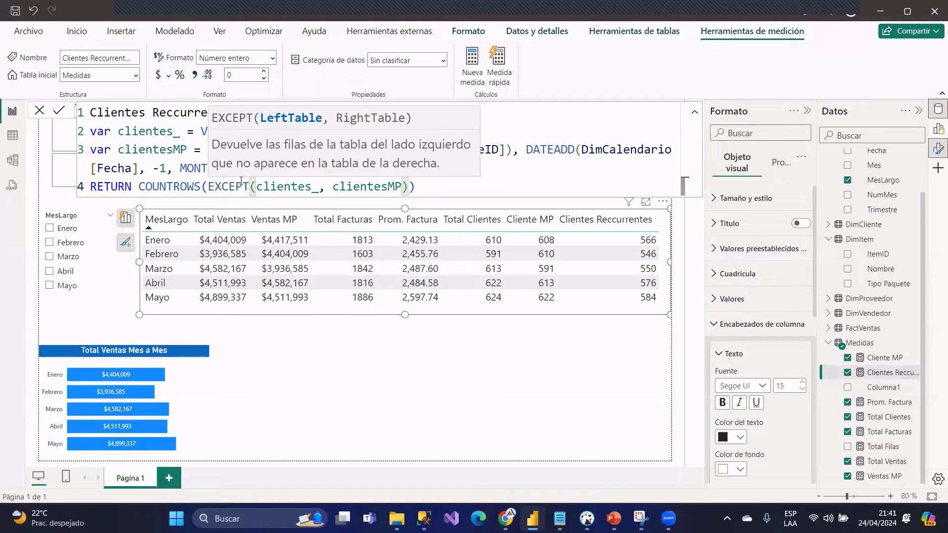
key(Return)
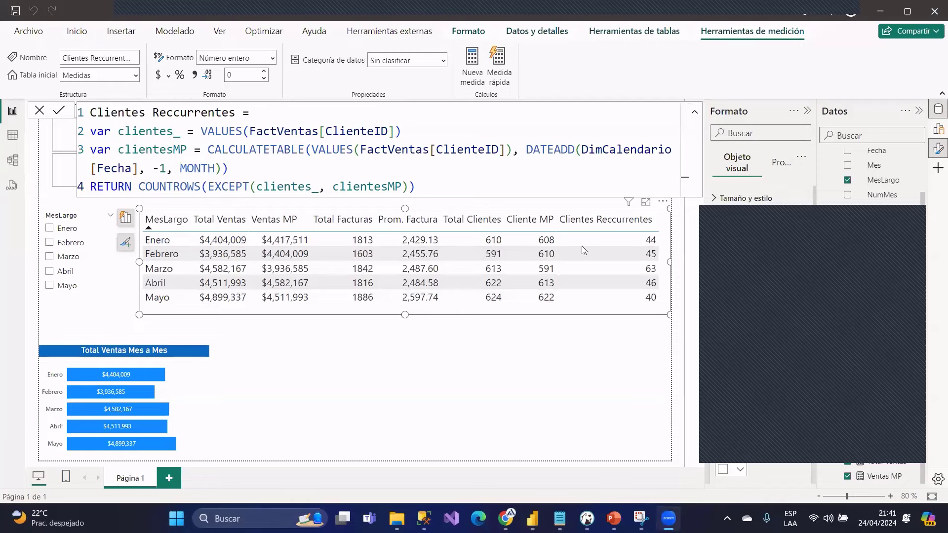
- Highlight the complete Clientes Reccurrentes formula to review its variables and the EXCEPT expression
click(918, 215)
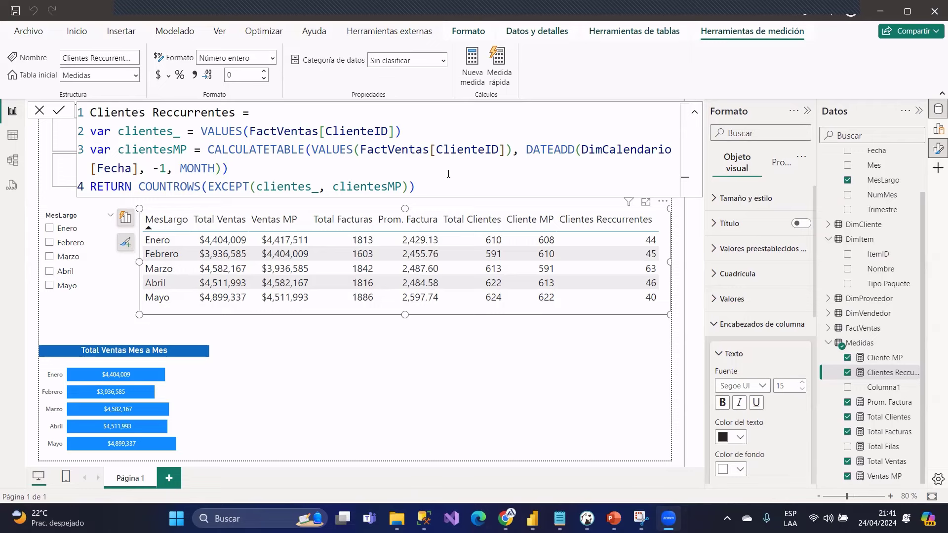
drag(454, 185, 90, 113)
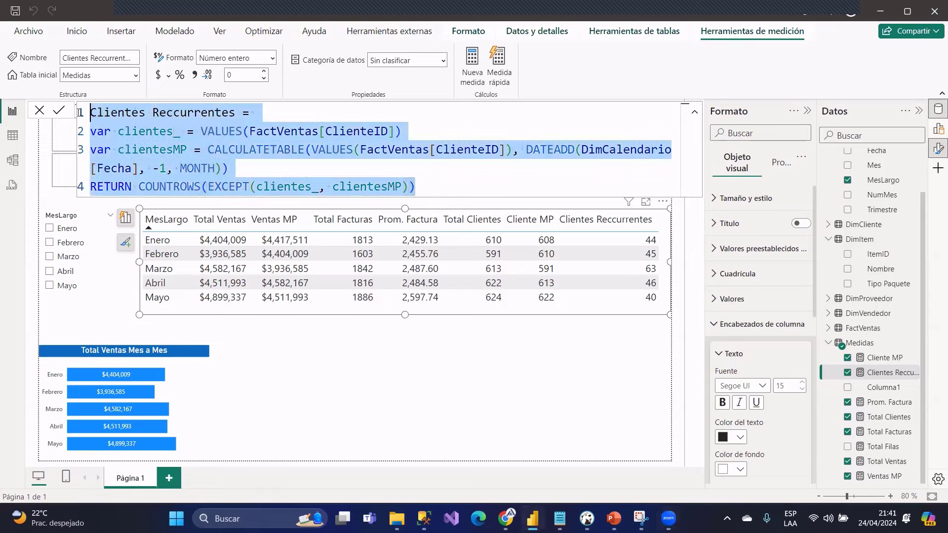
click(442, 179)
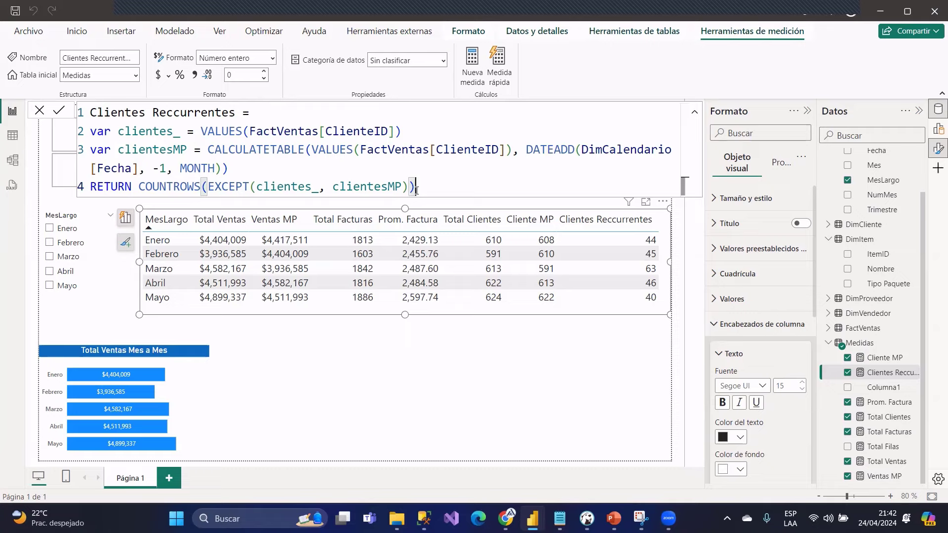
key(ctrl+a)
- Switch to SQL Server Management Studio and bring the WHILE loop of the calendar script into full view
click(387, 339)
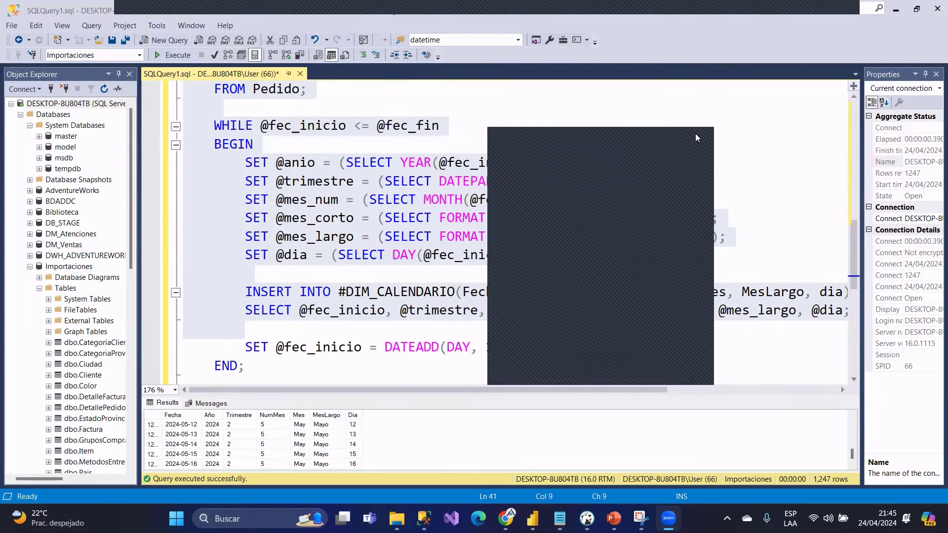
click(695, 133)
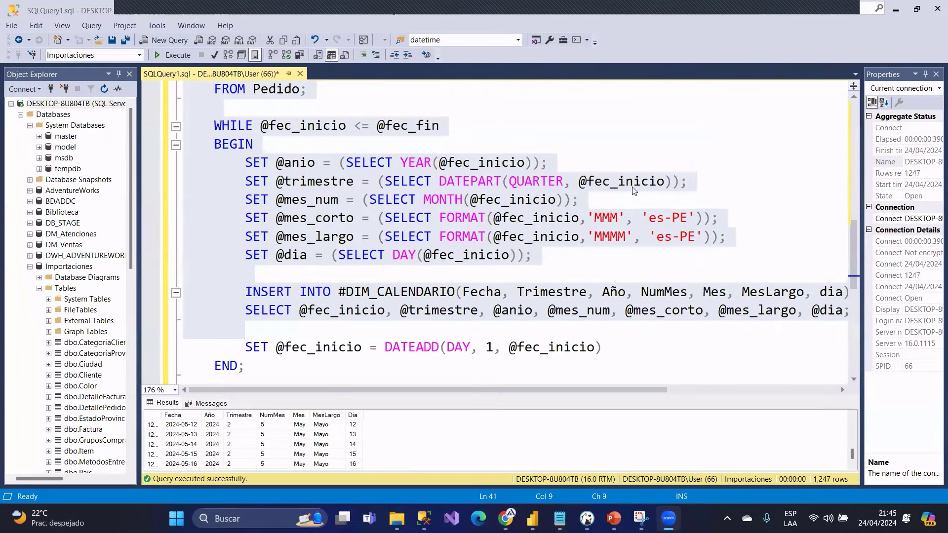